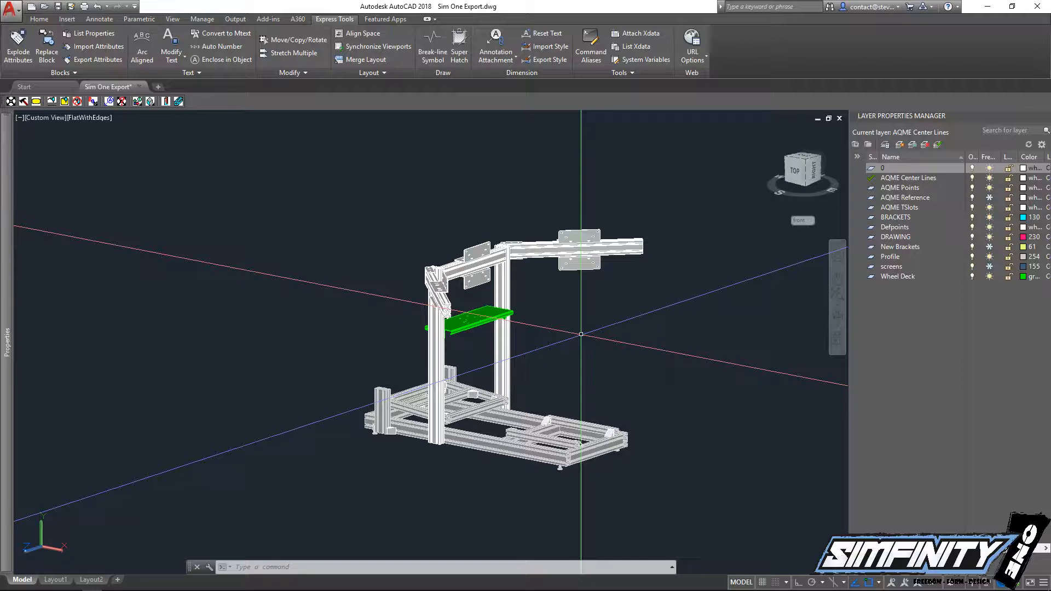
{"action": "scroll", "coordinate": [509, 383], "scroll_direction": "down", "scroll_amount": 5}
{"action": "scroll", "coordinate": [509, 383], "scroll_direction": "up", "scroll_amount": 6}
{"action": "scroll", "coordinate": [509, 383], "scroll_direction": "down", "scroll_amount": 2}
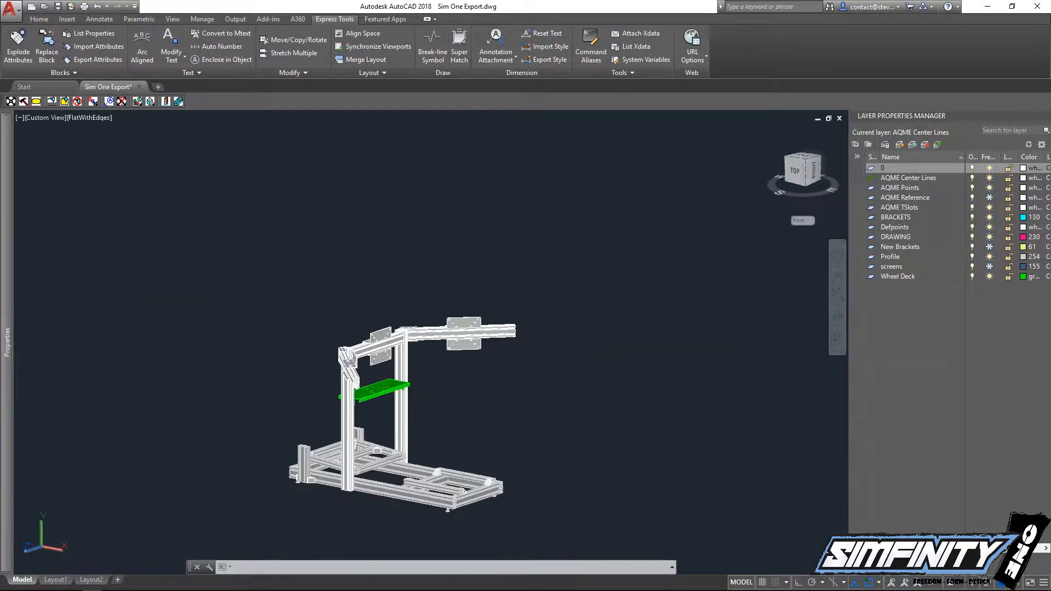
{"action": "middle_click_drag", "start_coordinate": [509, 383], "coordinate": [608, 335]}
Switch to File Explorer and view the Sim Promo Small.jpg render at full window size
{"action": "mouse_move", "coordinate": [51, 583]}
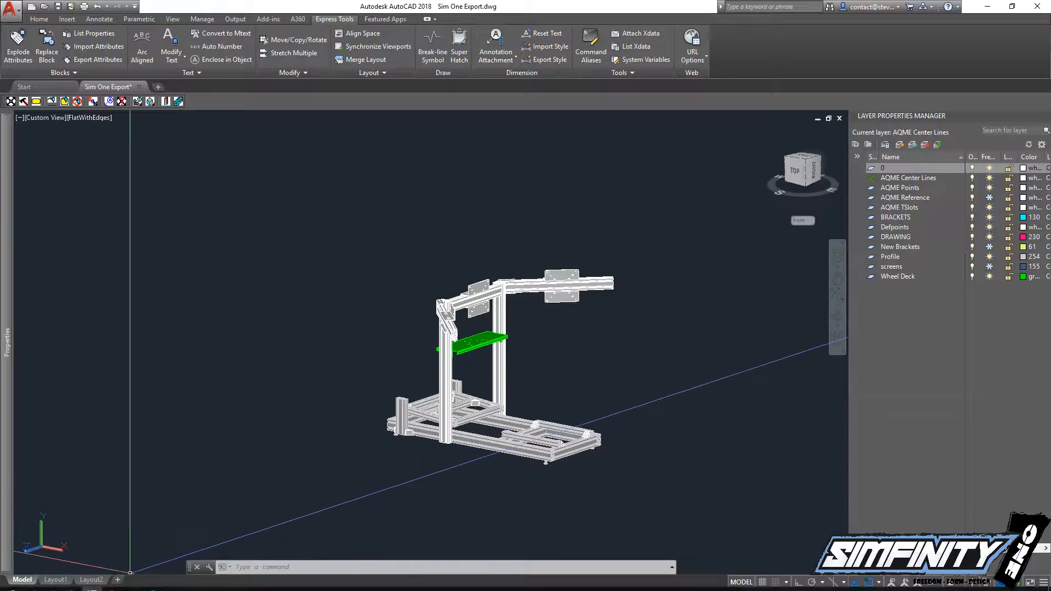
{"action": "left_click", "coordinate": [31, 583]}
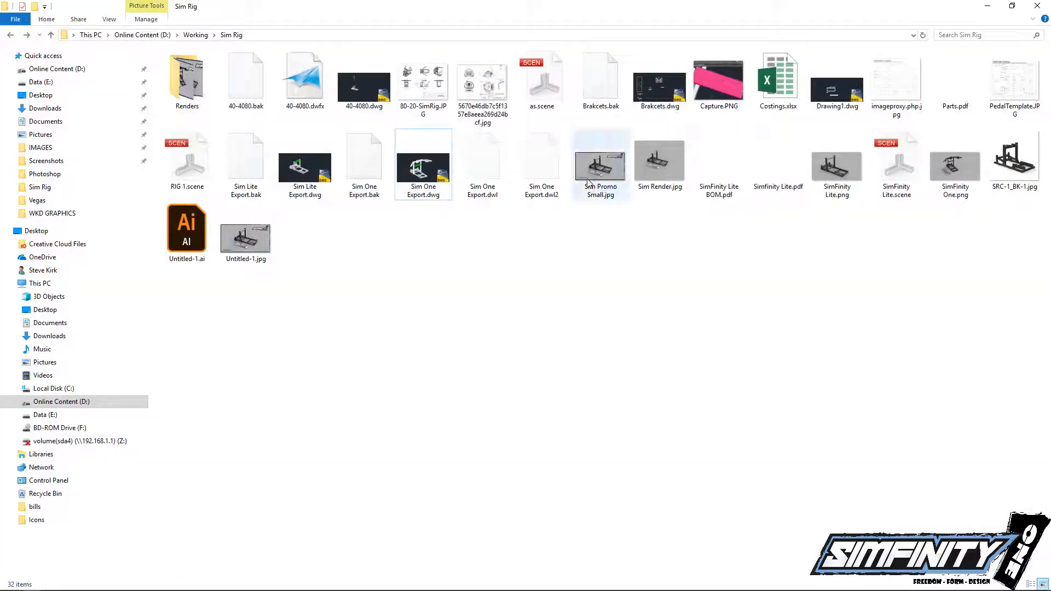
{"action": "left_click", "coordinate": [589, 182]}
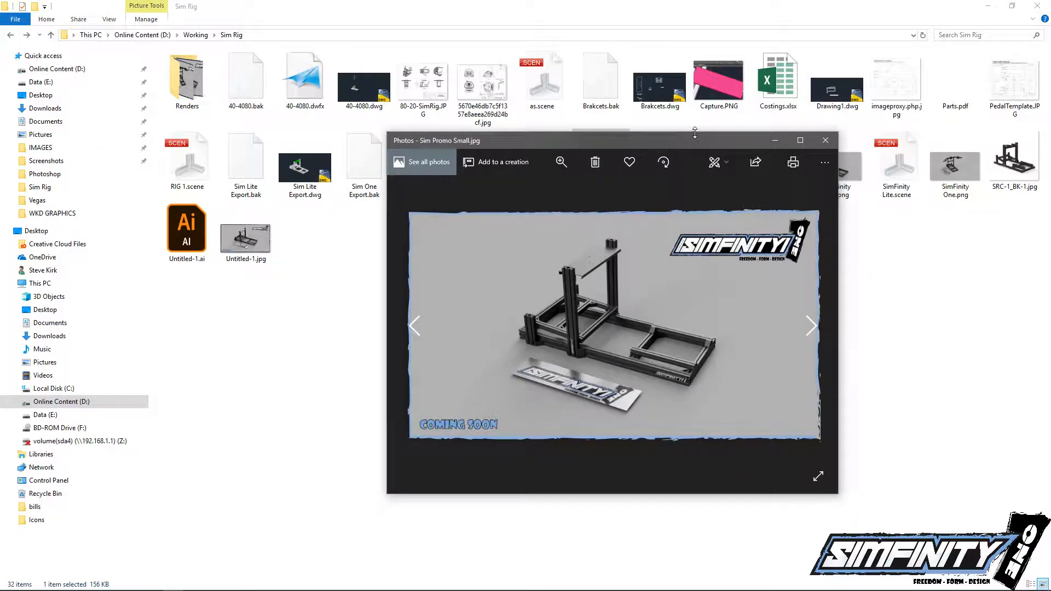
{"action": "left_click", "coordinate": [799, 141]}
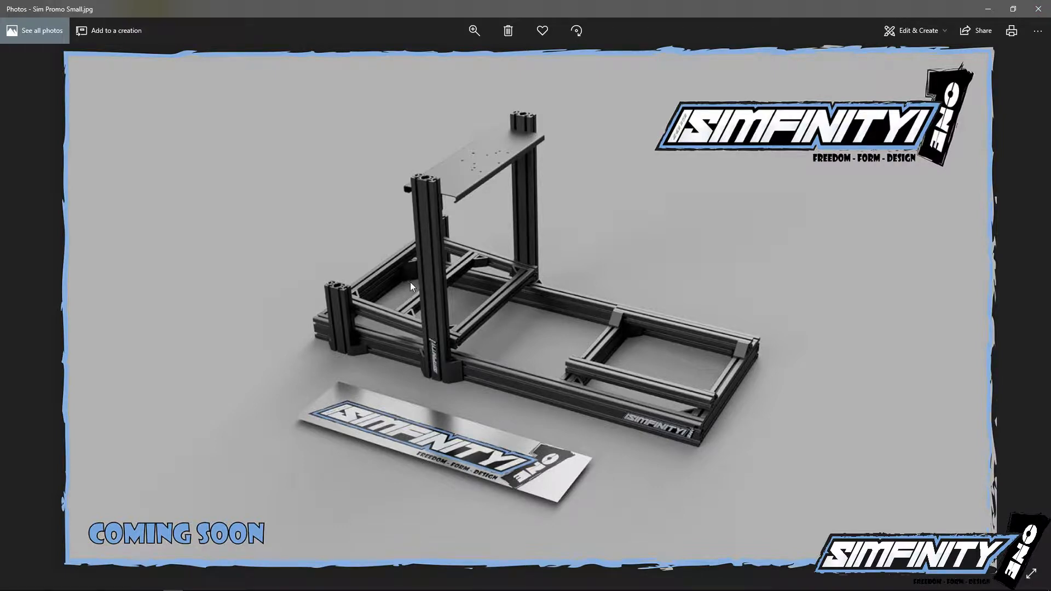
{"action": "left_click", "coordinate": [1037, 12]}
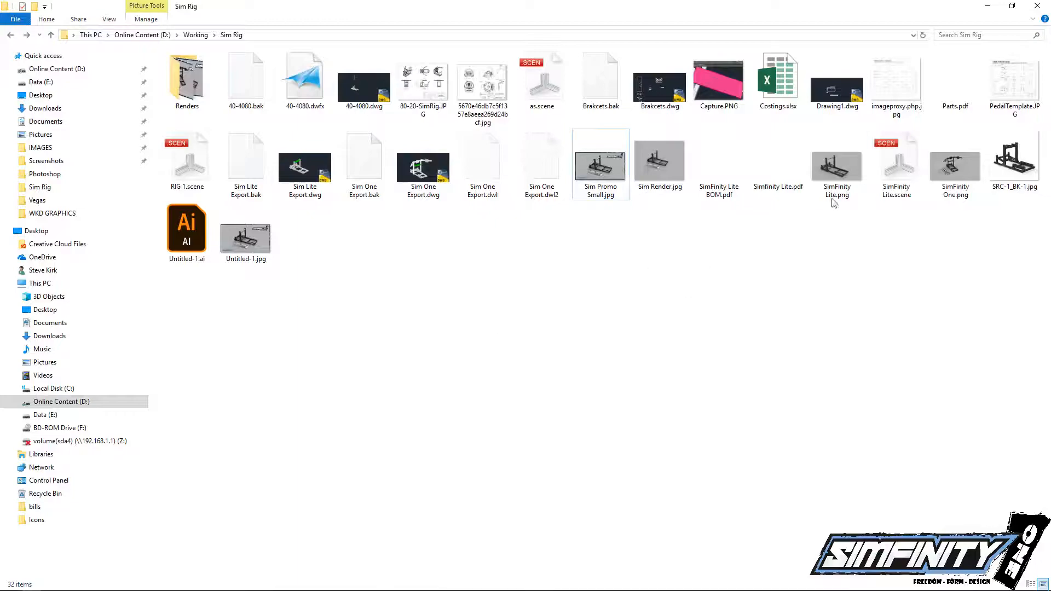
View SIMFINITY ONE.jpg from the Renders folder and return to the AutoCAD drawing
{"action": "double_click", "coordinate": [264, 239]}
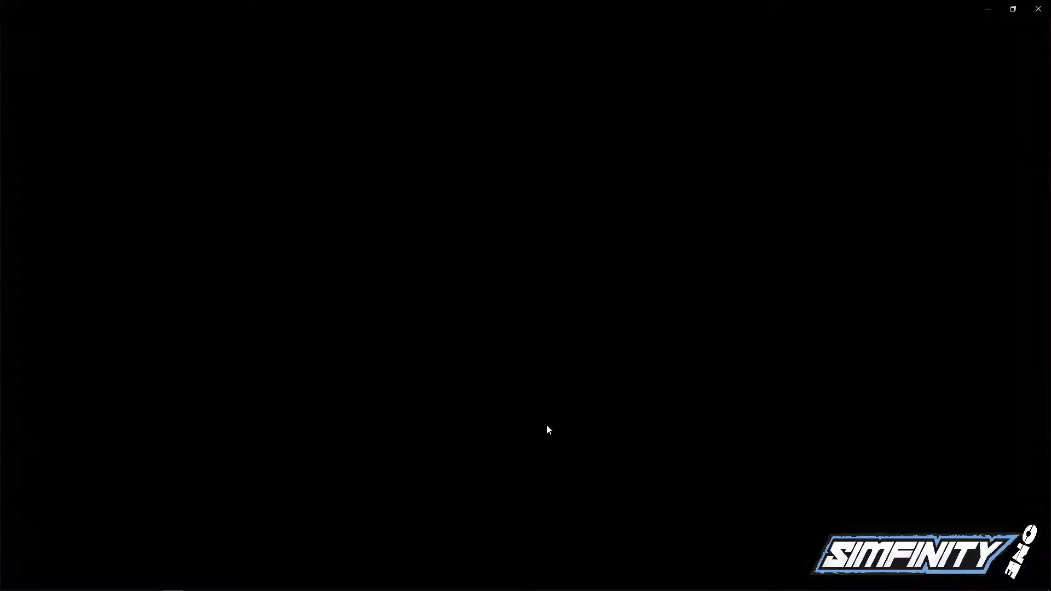
{"action": "left_click", "coordinate": [1038, 11]}
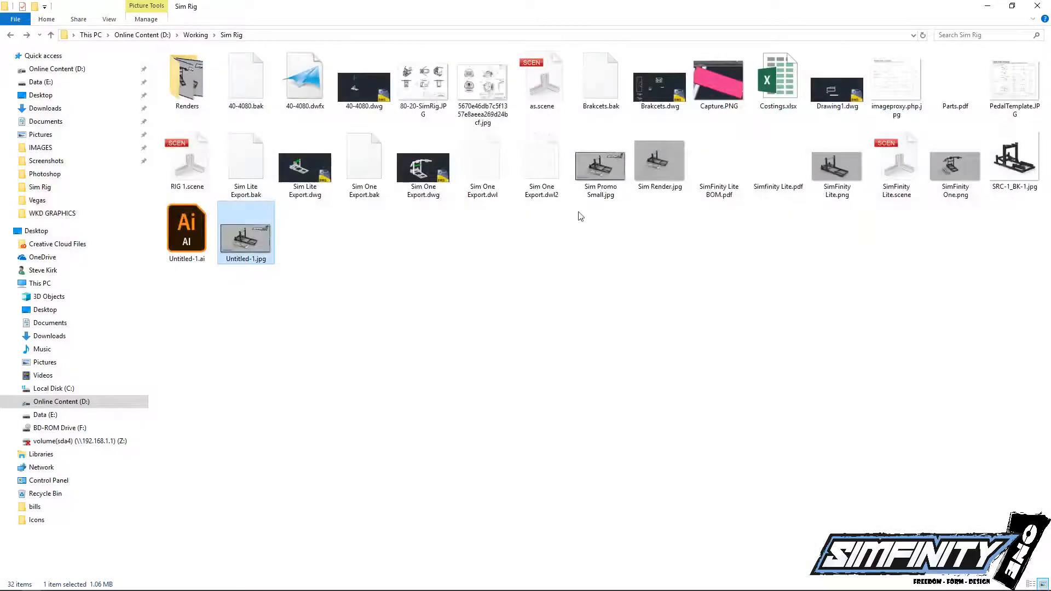
{"action": "double_click", "coordinate": [202, 81]}
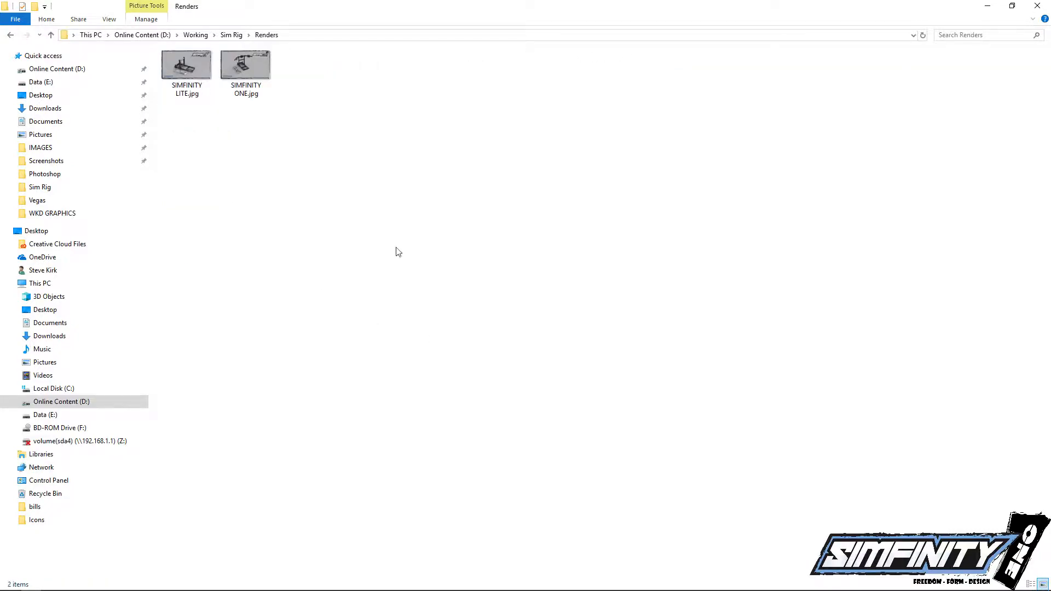
{"action": "double_click", "coordinate": [245, 76]}
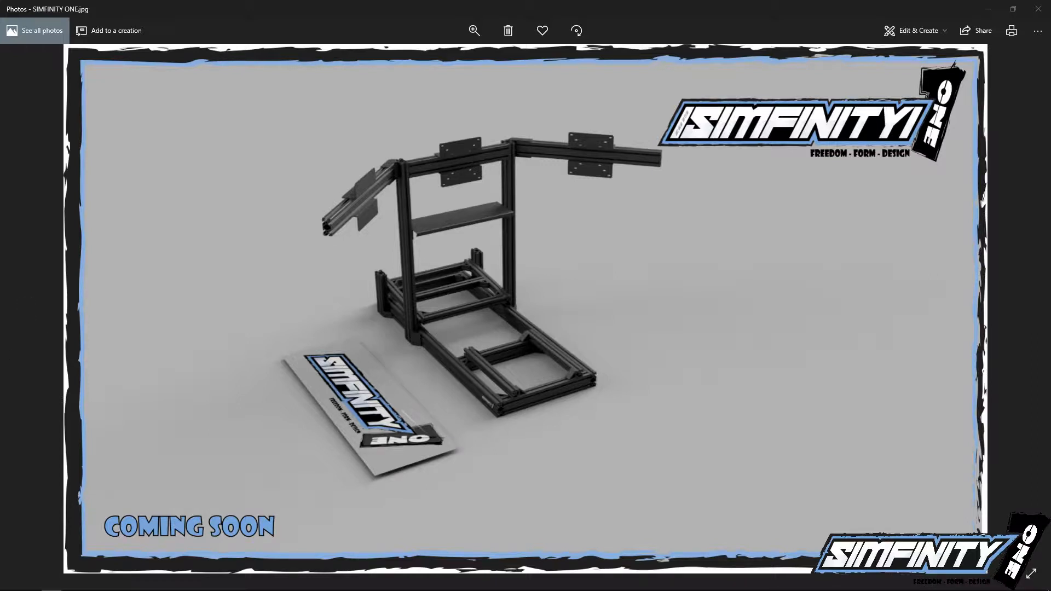
{"action": "left_click", "coordinate": [586, 317]}
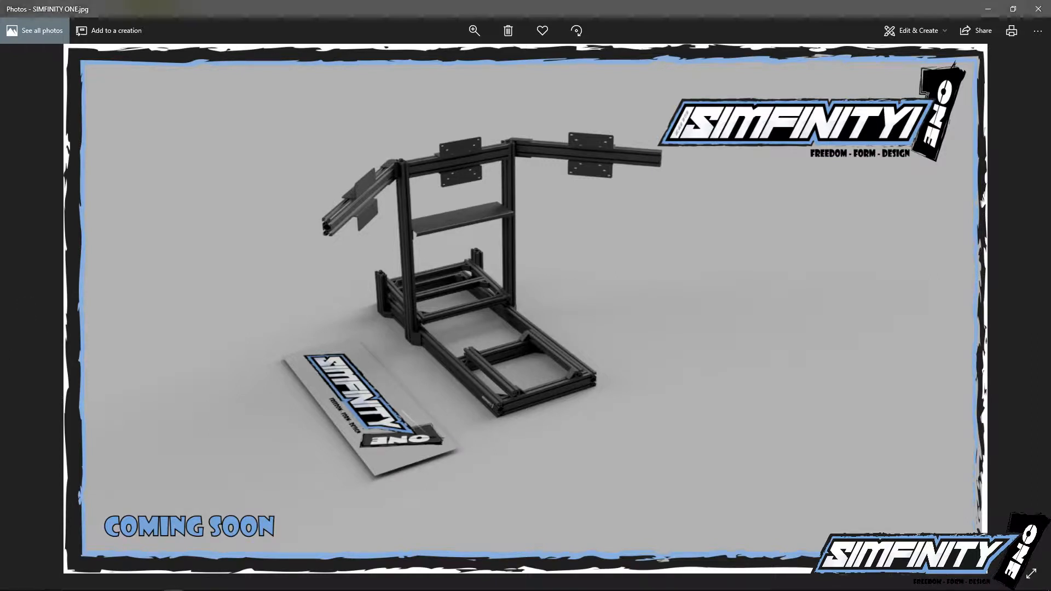
{"action": "left_click", "coordinate": [1036, 10]}
{"action": "left_click", "coordinate": [984, 5]}
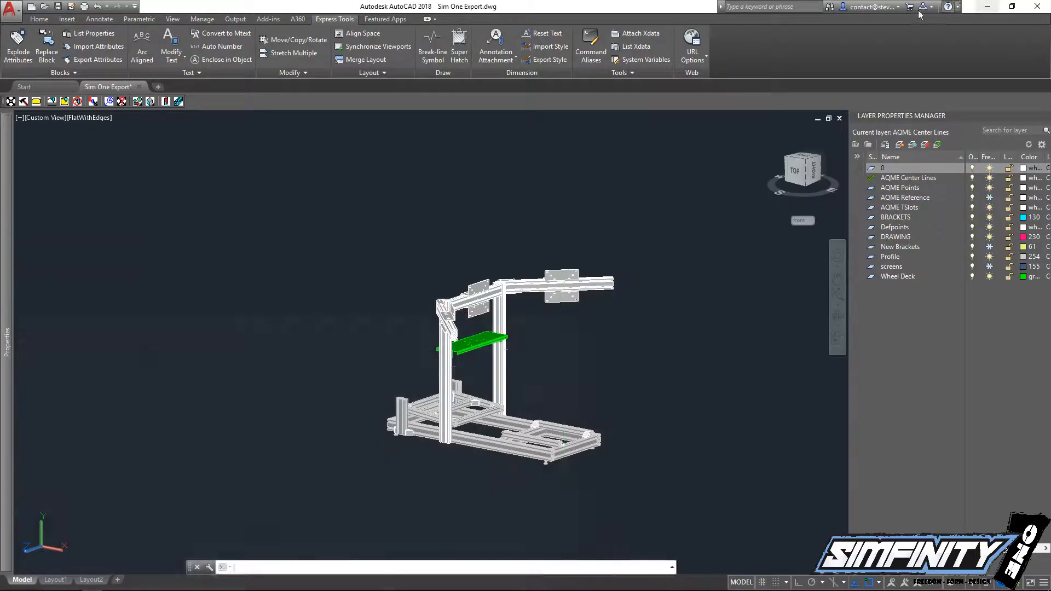
Examine the complete rig model, including the base frame, uprights, wheel deck and monitor arms
{"action": "middle_click_drag", "start_coordinate": [665, 365], "coordinate": [430, 314]}
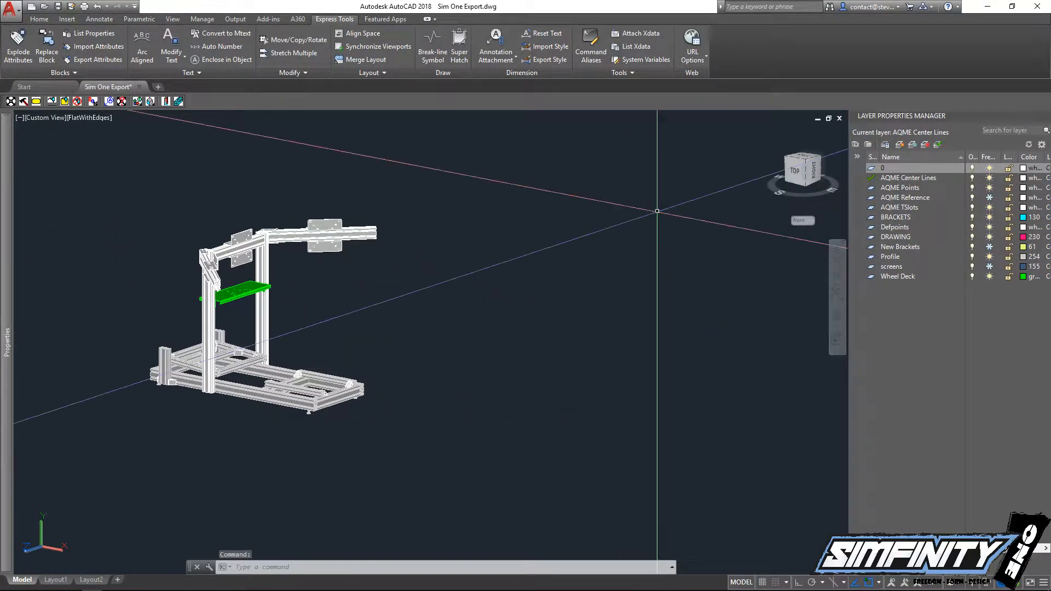
{"action": "left_click", "coordinate": [563, 246]}
{"action": "middle_click_drag", "start_coordinate": [418, 365], "coordinate": [462, 417]}
{"action": "scroll", "coordinate": [353, 337], "scroll_direction": "up", "scroll_amount": 6}
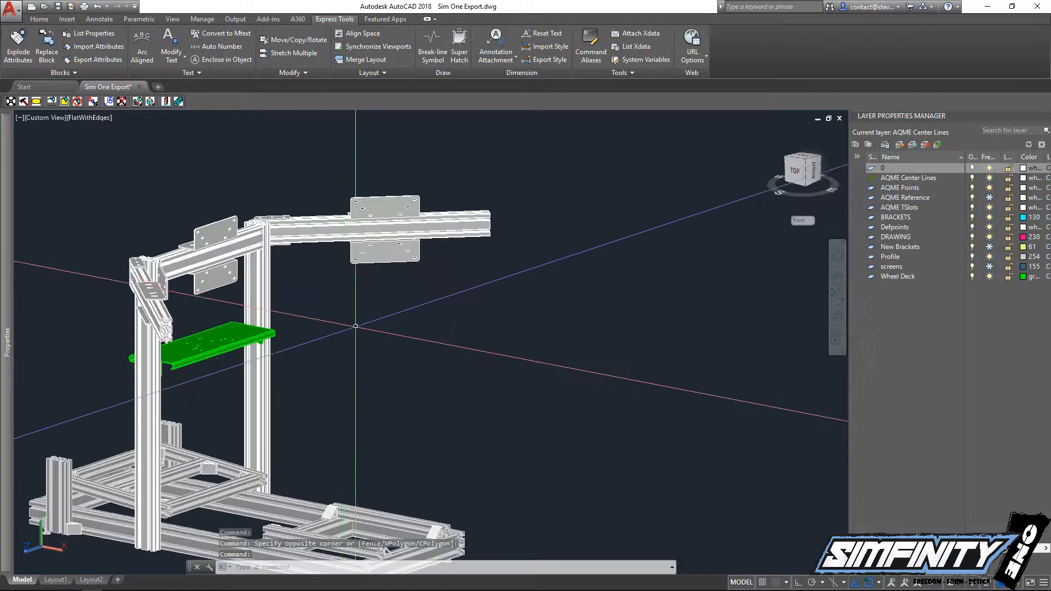
{"action": "middle_click_drag", "start_coordinate": [247, 338], "coordinate": [421, 258]}
{"action": "scroll", "coordinate": [424, 260], "scroll_direction": "down", "scroll_amount": 2}
{"action": "middle_click_drag", "start_coordinate": [467, 343], "coordinate": [435, 262]}
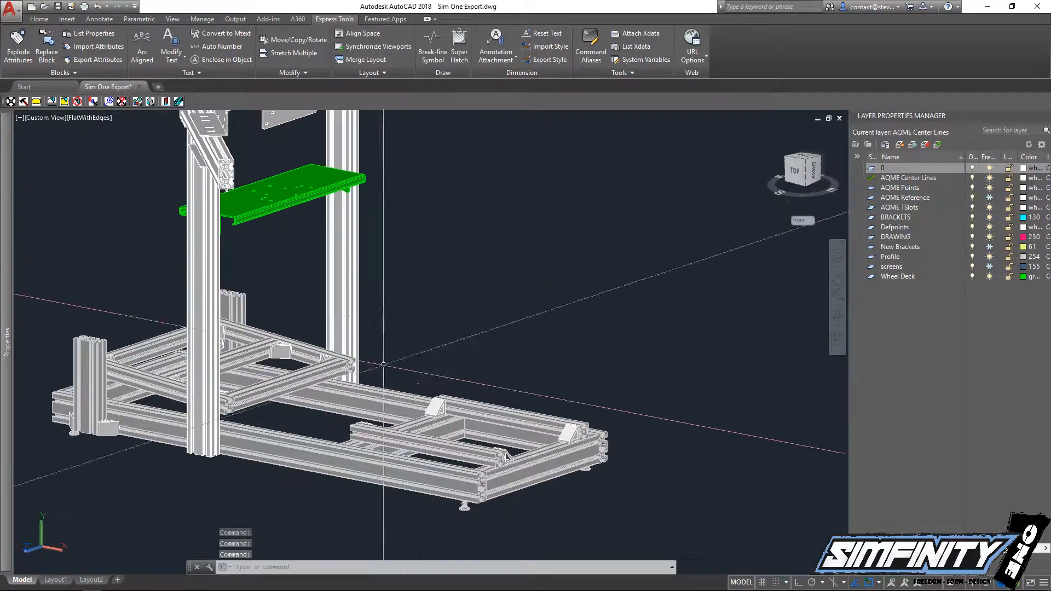
{"action": "middle_click_drag", "start_coordinate": [198, 114], "coordinate": [197, 225]}
{"action": "scroll", "coordinate": [225, 320], "scroll_direction": "down", "scroll_amount": 2}
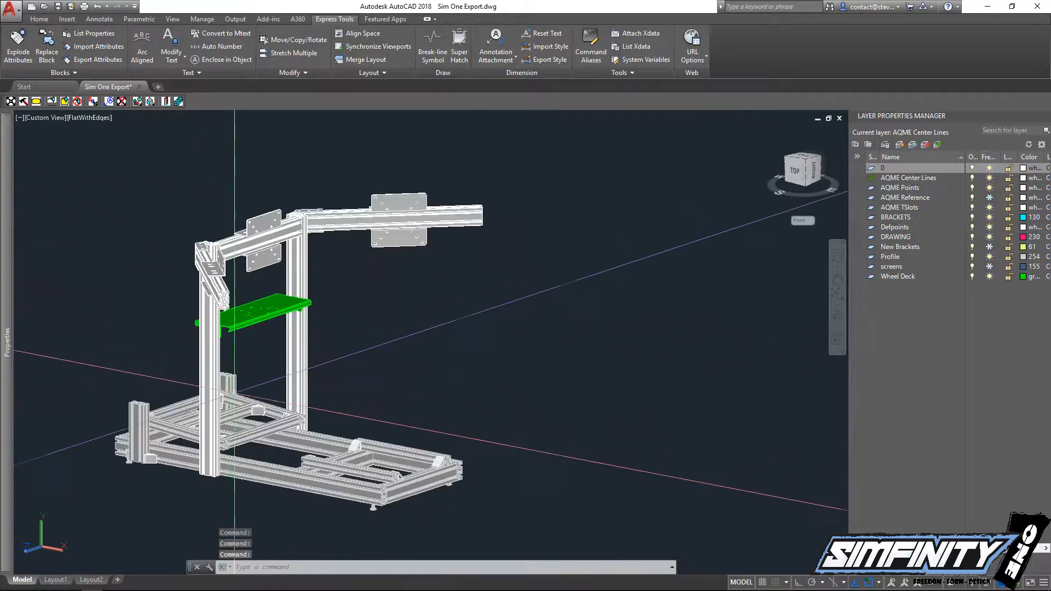
{"action": "middle_click_drag", "start_coordinate": [225, 393], "coordinate": [140, 342]}
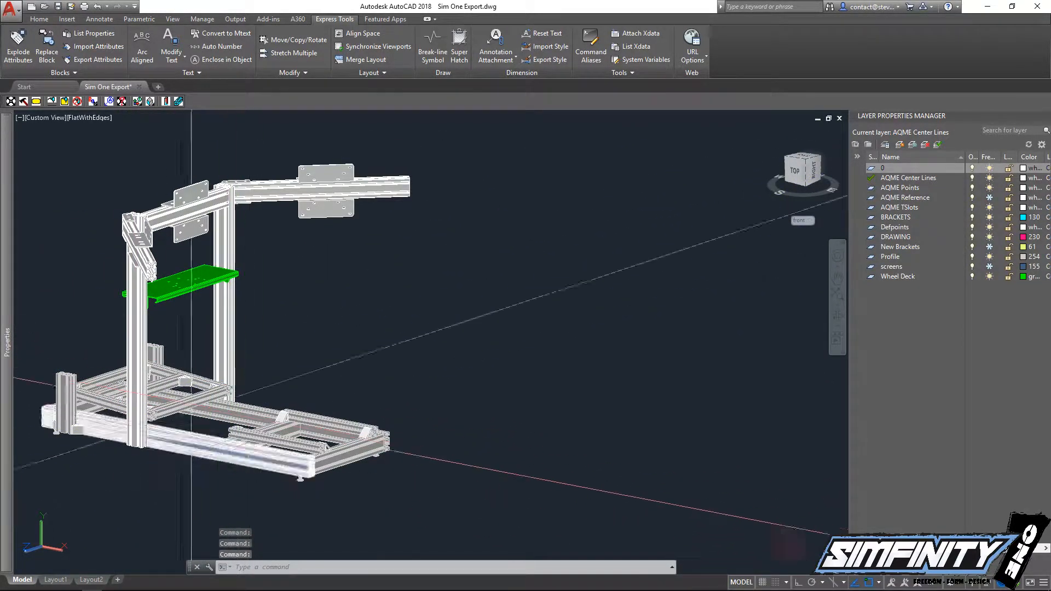
{"action": "middle_click_drag", "start_coordinate": [278, 386], "coordinate": [353, 362]}
{"action": "middle_click_drag", "start_coordinate": [169, 382], "coordinate": [229, 383]}
{"action": "scroll", "coordinate": [398, 405], "scroll_direction": "up", "scroll_amount": 5}
{"action": "scroll", "coordinate": [398, 405], "scroll_direction": "down", "scroll_amount": 5}
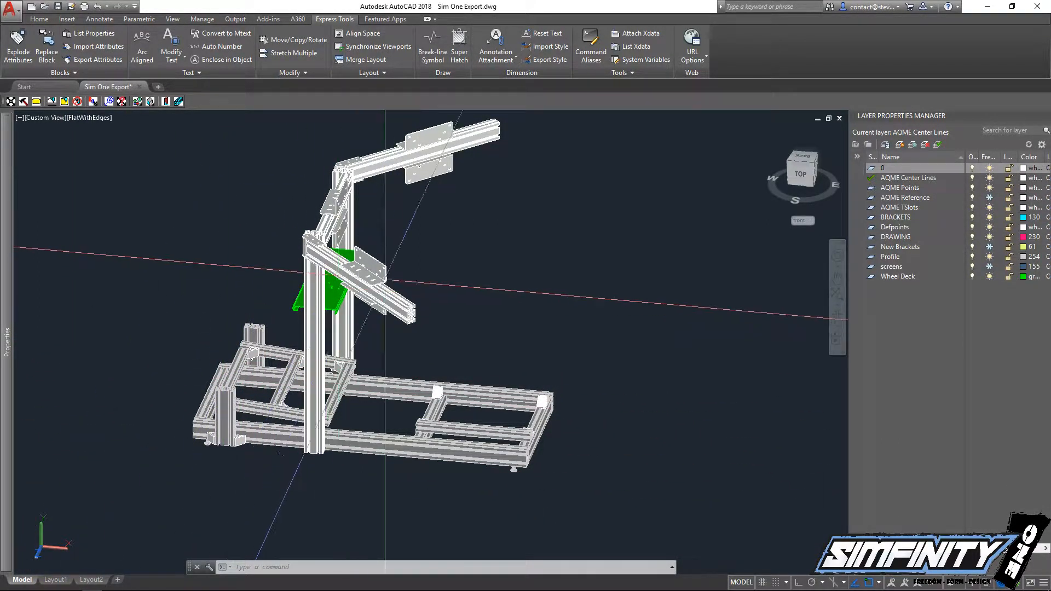
Examine the green wheel deck's hole pattern, underside and side mounting bracket between the uprights
{"action": "left_click_drag", "start_coordinate": [345, 363], "coordinate": [290, 375], "text": "shift"}
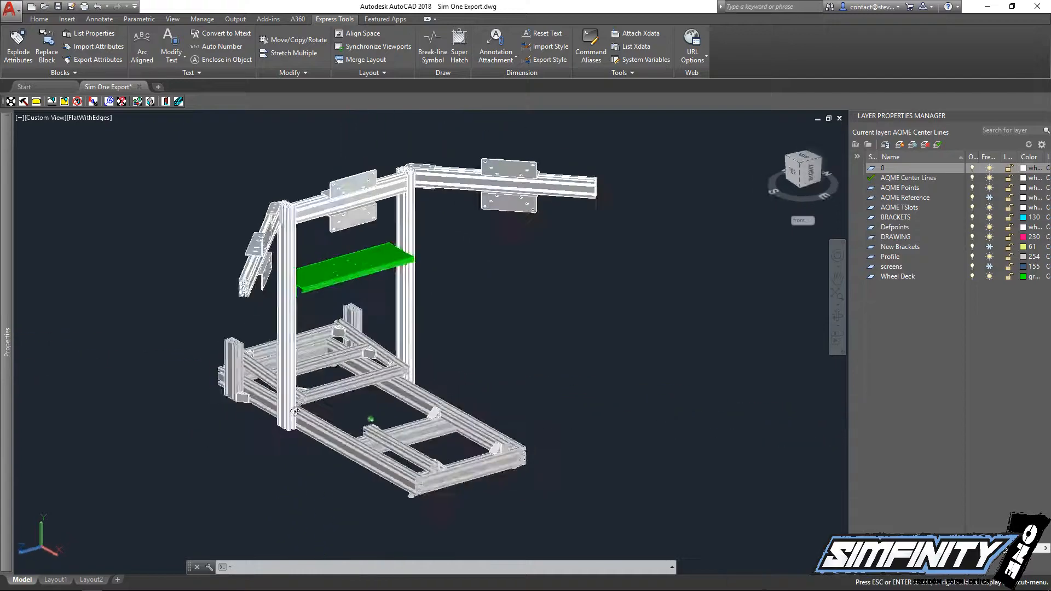
{"action": "middle_click_drag", "start_coordinate": [290, 375], "coordinate": [258, 366], "text": "shift"}
{"action": "scroll", "coordinate": [305, 274], "scroll_direction": "up", "scroll_amount": 8}
{"action": "scroll", "coordinate": [305, 317], "scroll_direction": "up", "scroll_amount": 3}
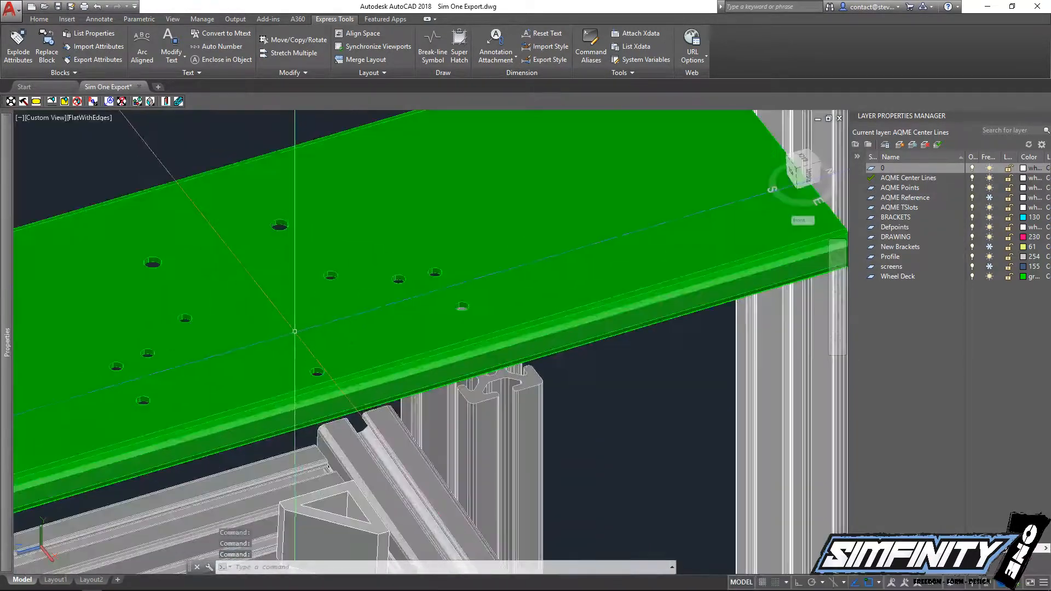
{"action": "scroll", "coordinate": [305, 317], "scroll_direction": "up", "scroll_amount": 3}
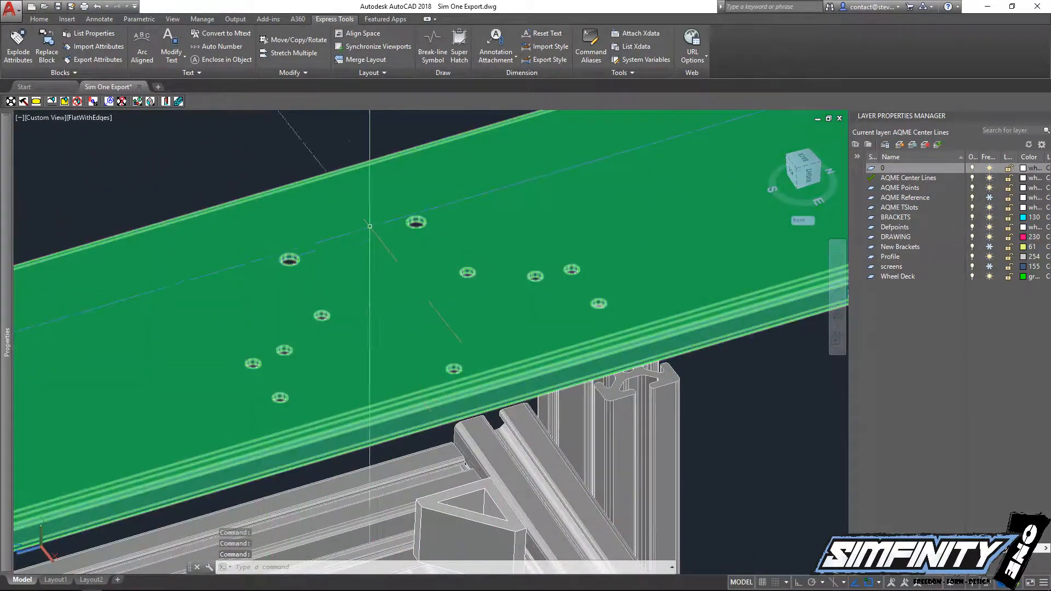
{"action": "scroll", "coordinate": [345, 394], "scroll_direction": "down", "scroll_amount": 6}
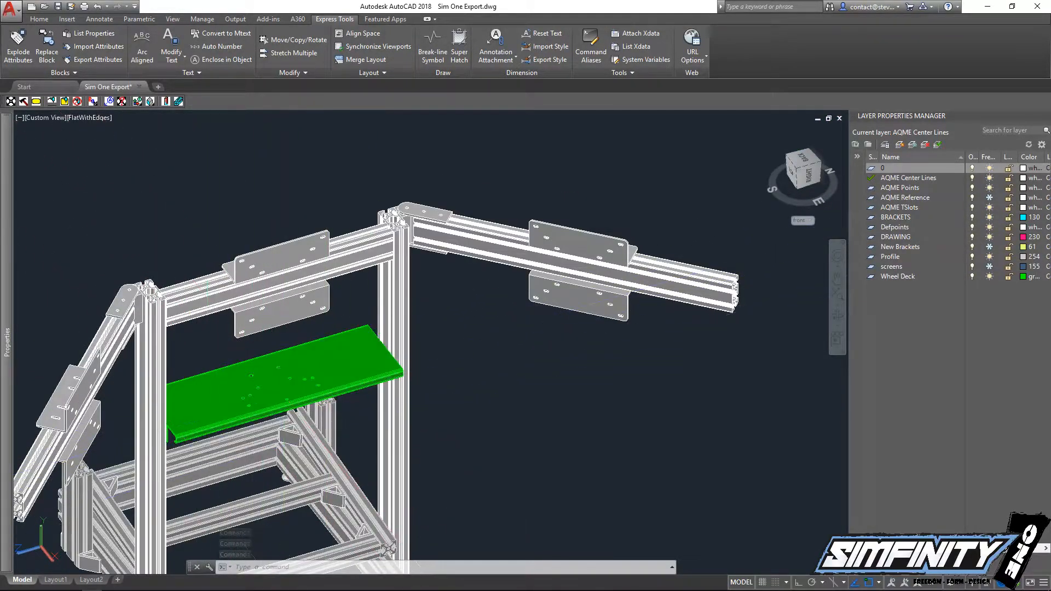
{"action": "middle_click_drag", "start_coordinate": [257, 350], "coordinate": [413, 285], "text": "shift"}
{"action": "scroll", "coordinate": [382, 257], "scroll_direction": "up", "scroll_amount": 5}
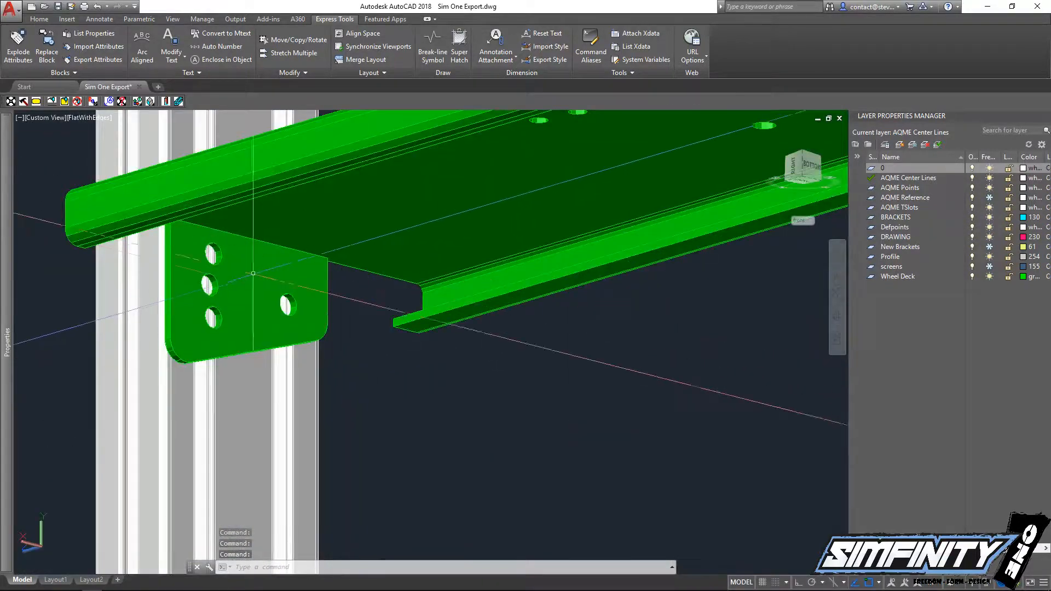
{"action": "scroll", "coordinate": [253, 272], "scroll_direction": "down", "scroll_amount": 2}
{"action": "scroll", "coordinate": [219, 329], "scroll_direction": "down", "scroll_amount": 4}
{"action": "scroll", "coordinate": [212, 331], "scroll_direction": "up", "scroll_amount": 2}
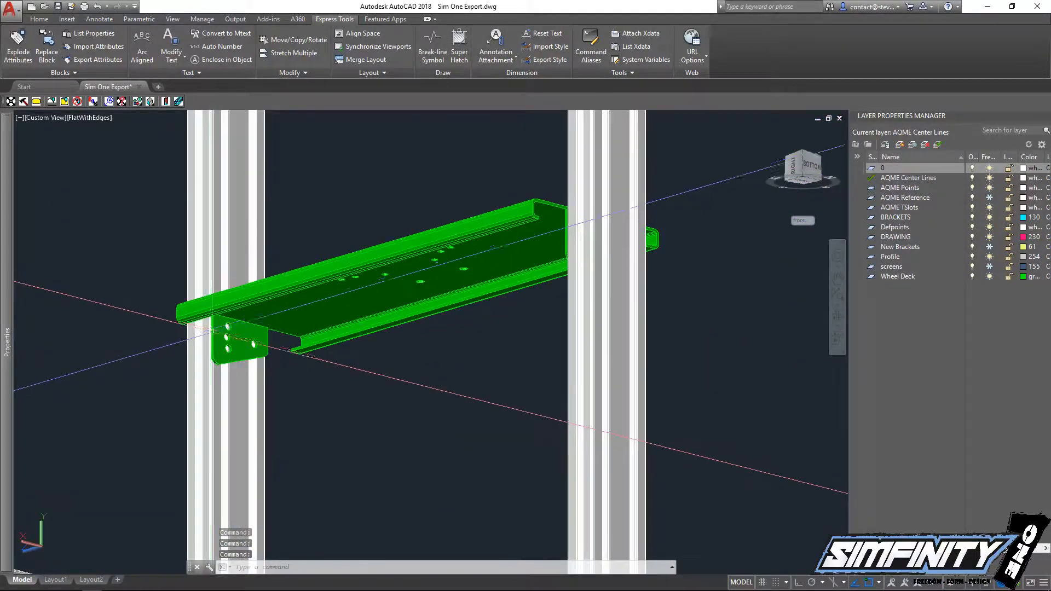
{"action": "scroll", "coordinate": [213, 331], "scroll_direction": "up", "scroll_amount": 2}
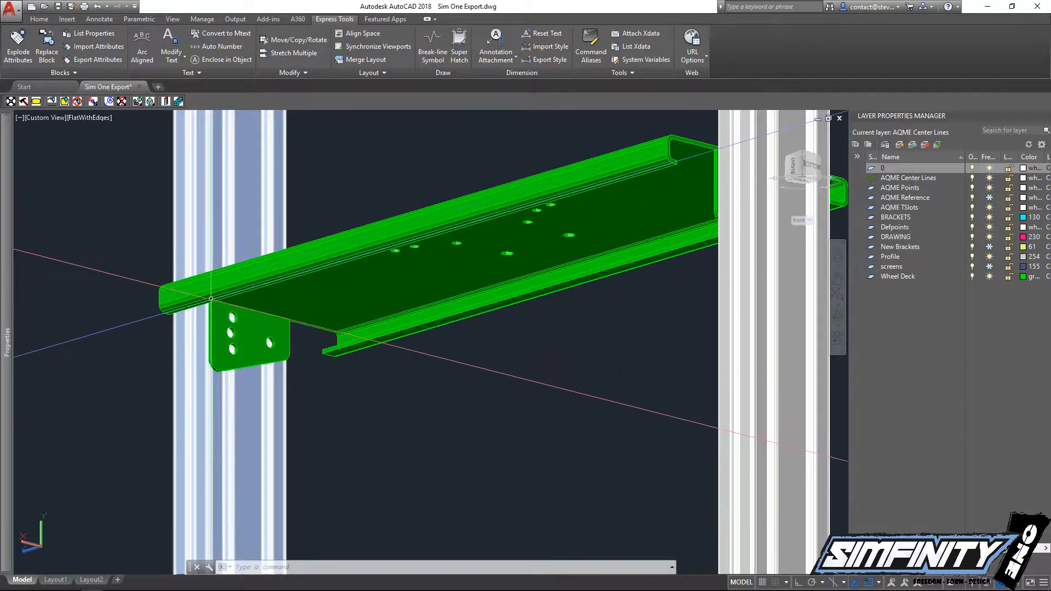
{"action": "middle_click_drag", "start_coordinate": [210, 299], "coordinate": [221, 380], "text": "shift"}
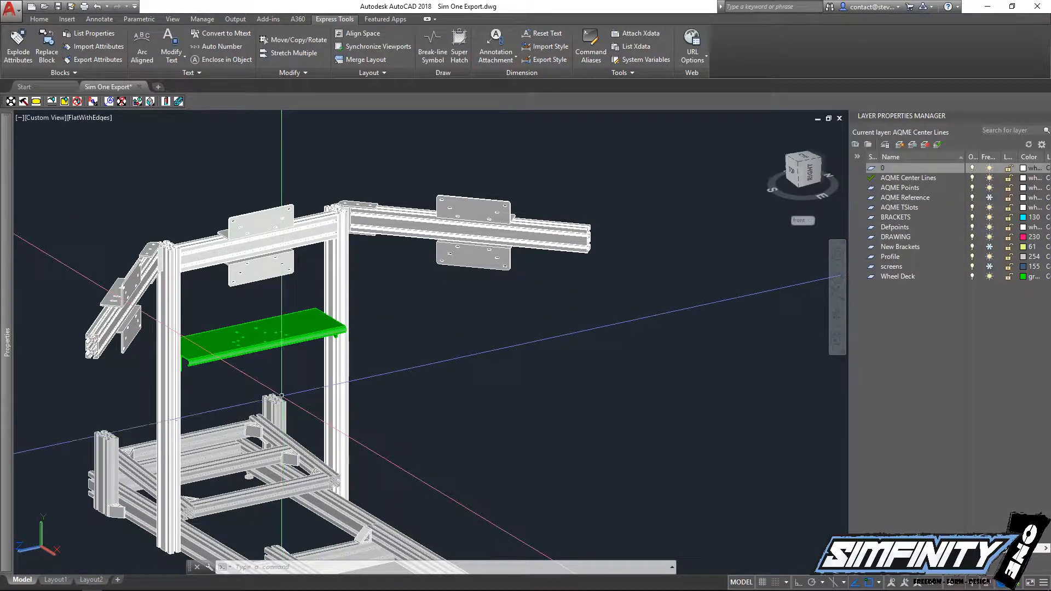
Examine the inclined frame behind the uprights and its corner brackets on the base rails
{"action": "middle_click_drag", "start_coordinate": [227, 380], "coordinate": [299, 353], "text": "shift"}
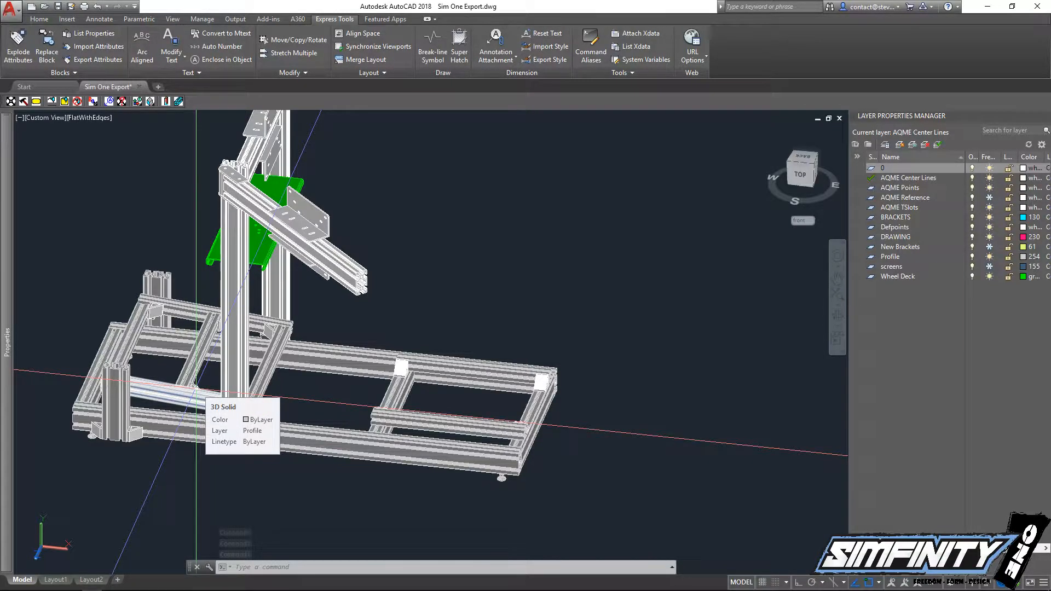
{"action": "scroll", "coordinate": [196, 386], "scroll_direction": "up", "scroll_amount": 8}
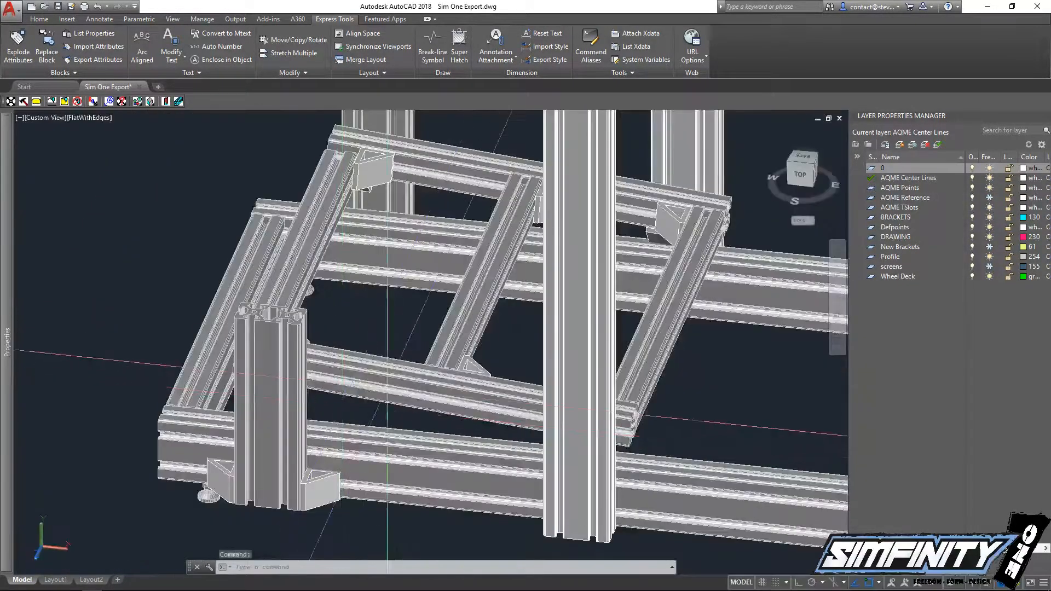
{"action": "scroll", "coordinate": [387, 389], "scroll_direction": "down", "scroll_amount": 1}
{"action": "middle_click_drag", "start_coordinate": [429, 365], "coordinate": [275, 386]}
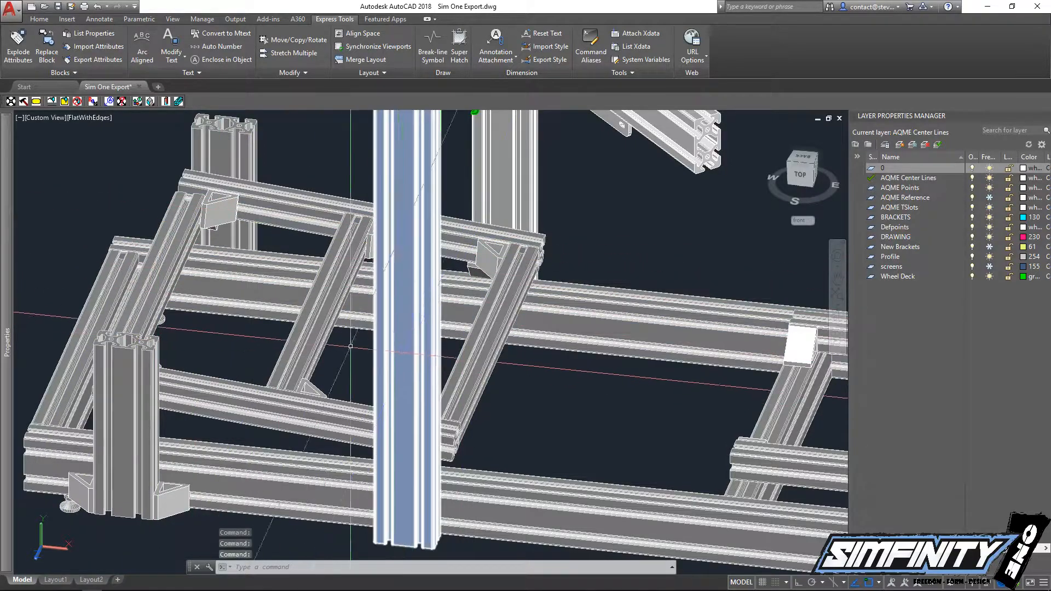
{"action": "middle_click_drag", "start_coordinate": [323, 318], "coordinate": [271, 328], "text": "shift"}
{"action": "scroll", "coordinate": [280, 327], "scroll_direction": "down", "scroll_amount": 5}
{"action": "scroll", "coordinate": [280, 328], "scroll_direction": "down", "scroll_amount": 3}
{"action": "scroll", "coordinate": [242, 325], "scroll_direction": "up", "scroll_amount": 4}
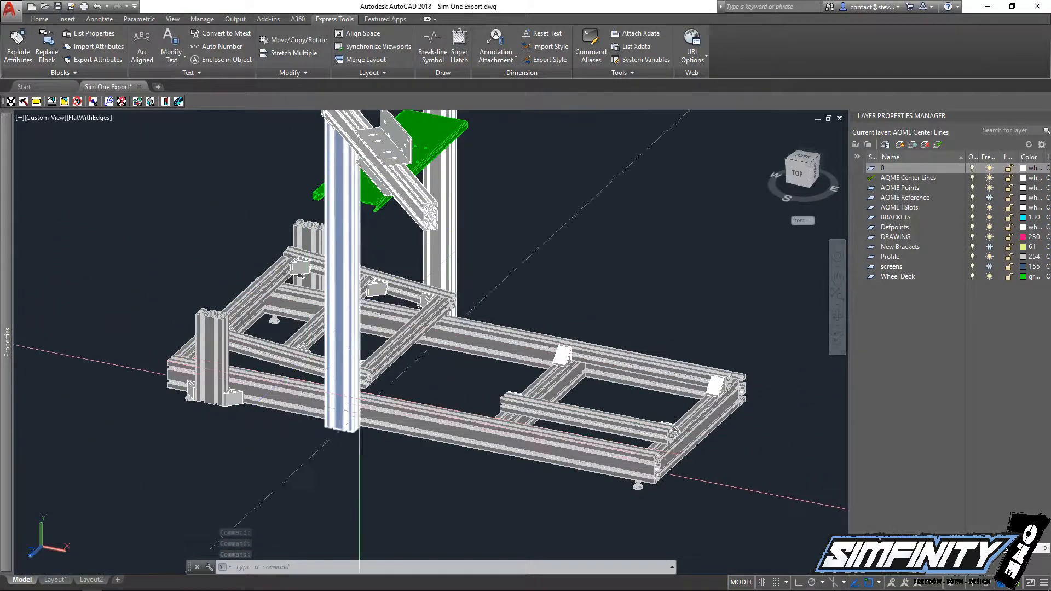
Examine the base rails and the crossmember frame at the far end from several angles
{"action": "middle_click_drag", "start_coordinate": [456, 407], "coordinate": [187, 335]}
{"action": "scroll", "coordinate": [261, 355], "scroll_direction": "down", "scroll_amount": 6}
{"action": "scroll", "coordinate": [239, 352], "scroll_direction": "up", "scroll_amount": 6}
{"action": "middle_click_drag", "start_coordinate": [267, 333], "coordinate": [241, 436]}
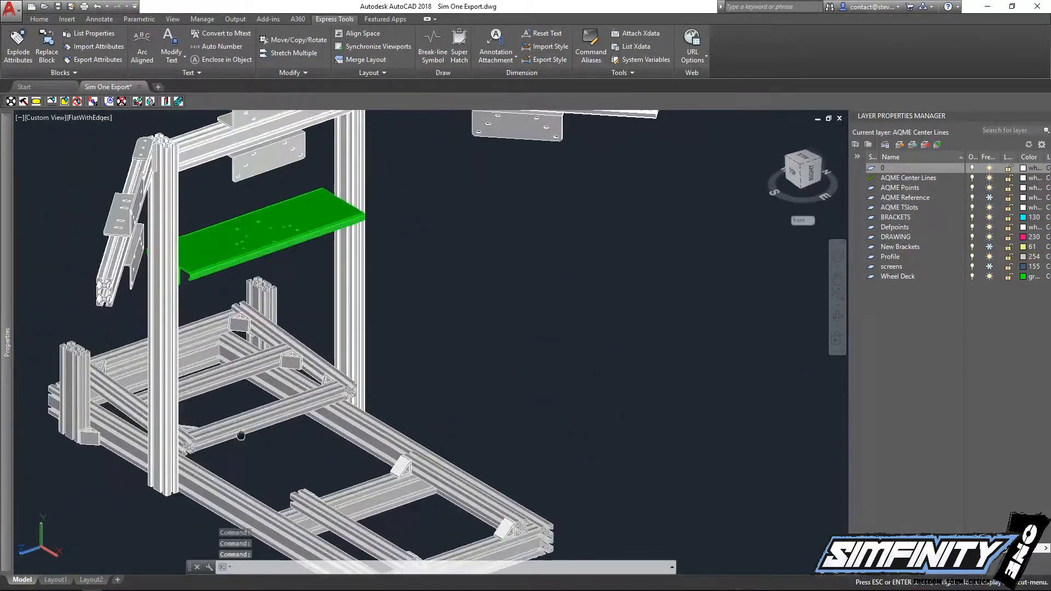
{"action": "scroll", "coordinate": [241, 436], "scroll_direction": "down", "scroll_amount": 6}
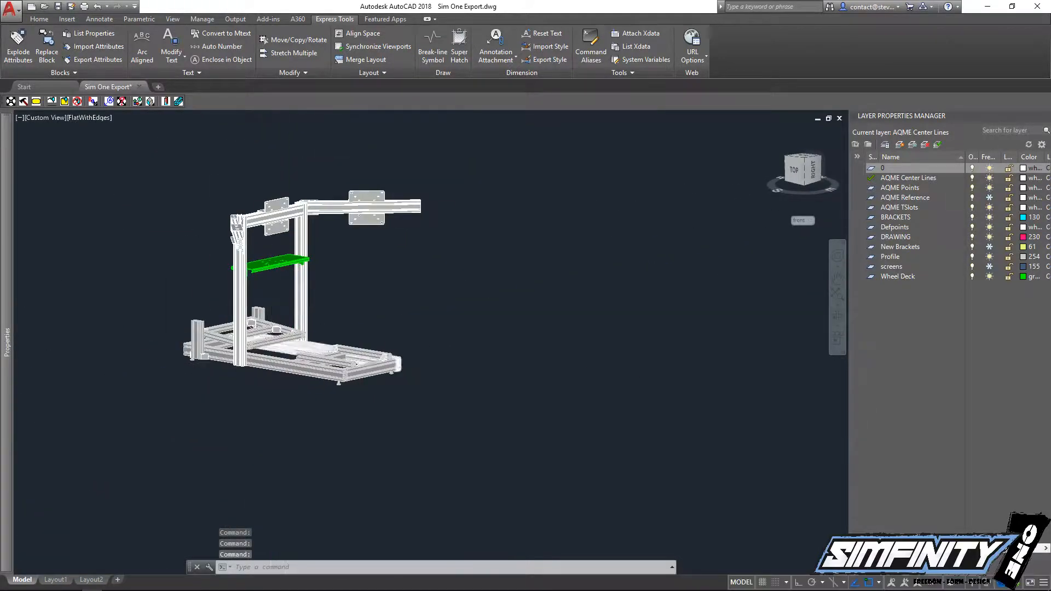
{"action": "scroll", "coordinate": [271, 345], "scroll_direction": "up", "scroll_amount": 5}
{"action": "middle_click_drag", "start_coordinate": [270, 345], "coordinate": [236, 378], "text": "shift"}
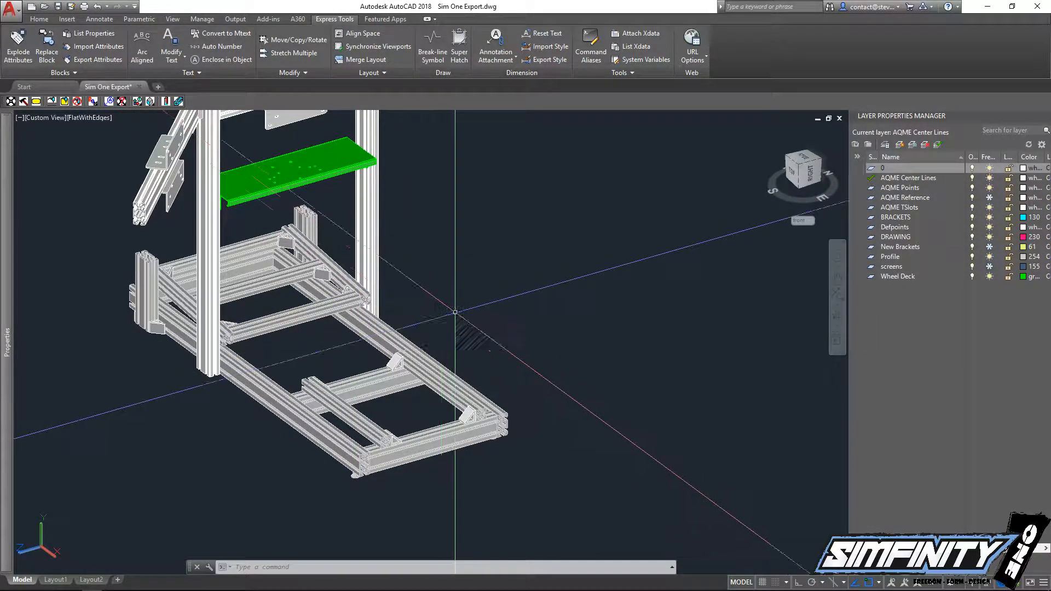
{"action": "scroll", "coordinate": [533, 305], "scroll_direction": "down", "scroll_amount": 4}
{"action": "middle_click_drag", "start_coordinate": [457, 354], "coordinate": [393, 347]}
{"action": "middle_click_drag", "start_coordinate": [287, 392], "coordinate": [503, 408], "text": "shift"}
{"action": "scroll", "coordinate": [493, 410], "scroll_direction": "down", "scroll_amount": 1}
{"action": "scroll", "coordinate": [305, 352], "scroll_direction": "up", "scroll_amount": 6}
{"action": "scroll", "coordinate": [298, 358], "scroll_direction": "down", "scroll_amount": 6}
{"action": "middle_click_drag", "start_coordinate": [296, 373], "coordinate": [407, 383], "text": "shift"}
{"action": "scroll", "coordinate": [334, 312], "scroll_direction": "up", "scroll_amount": 5}
{"action": "scroll", "coordinate": [351, 296], "scroll_direction": "down", "scroll_amount": 6}
{"action": "scroll", "coordinate": [312, 313], "scroll_direction": "up", "scroll_amount": 6}
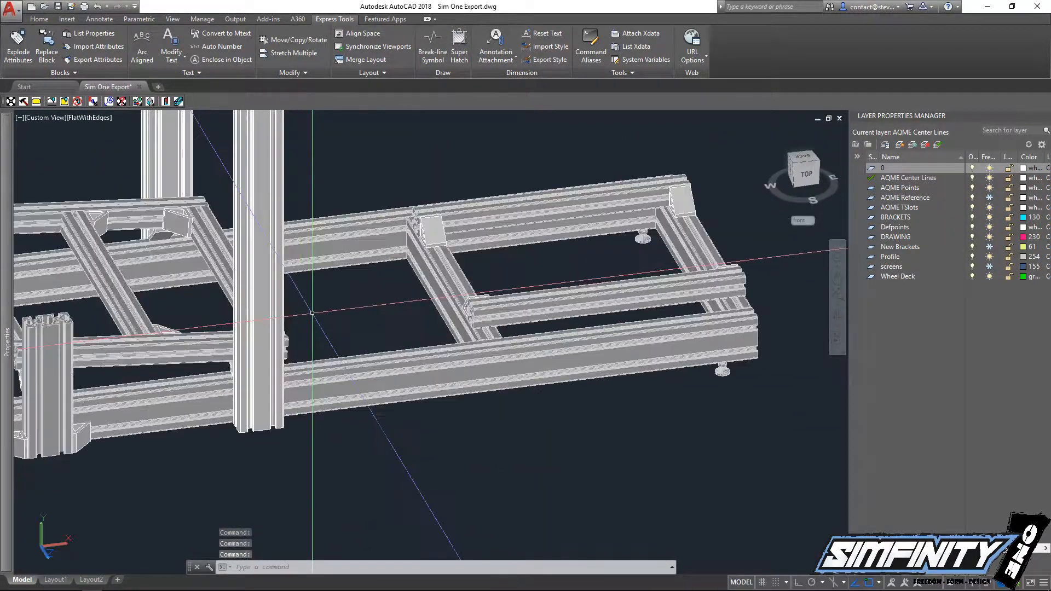
Copy the near tall upright 400 along the base rail toward the rear crossmember frame, with ortho on
{"action": "type", "text": "co"}
{"action": "key", "text": "Return"}
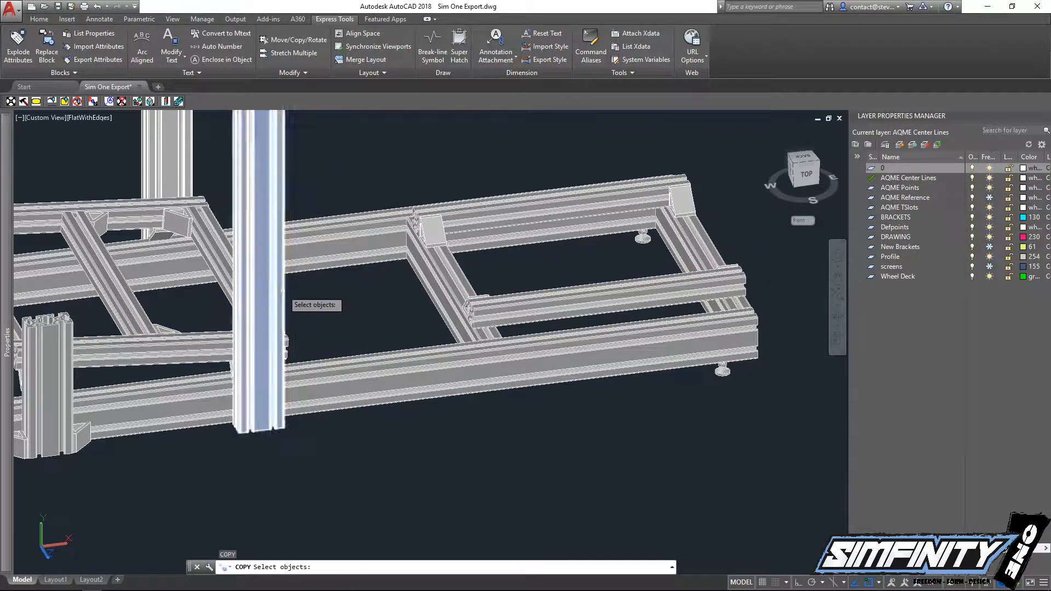
{"action": "left_click", "coordinate": [281, 289]}
{"action": "key", "text": "Return"}
{"action": "left_click", "coordinate": [348, 301]}
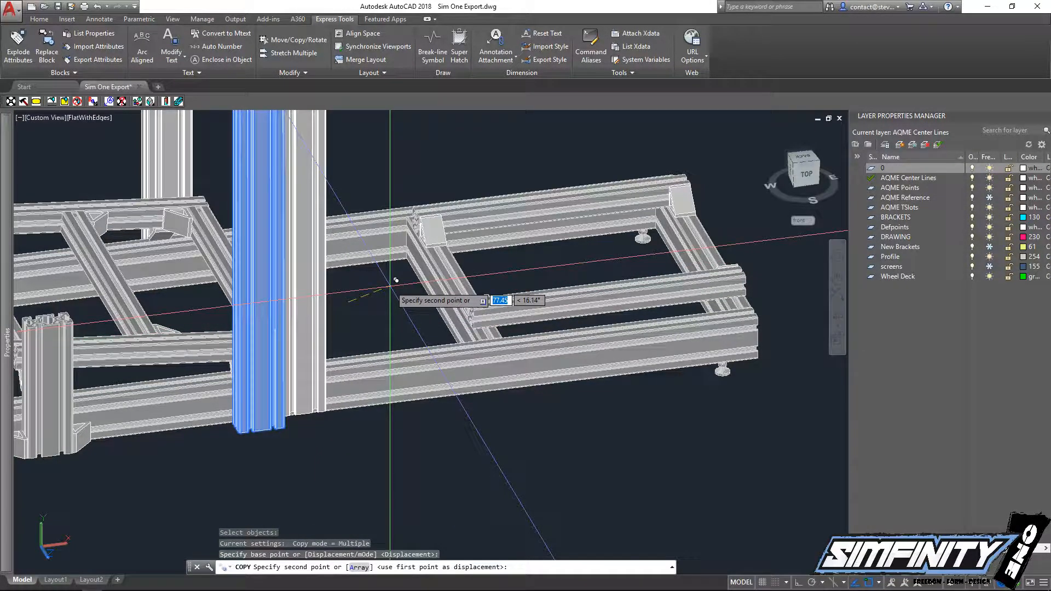
{"action": "key", "text": "F8"}
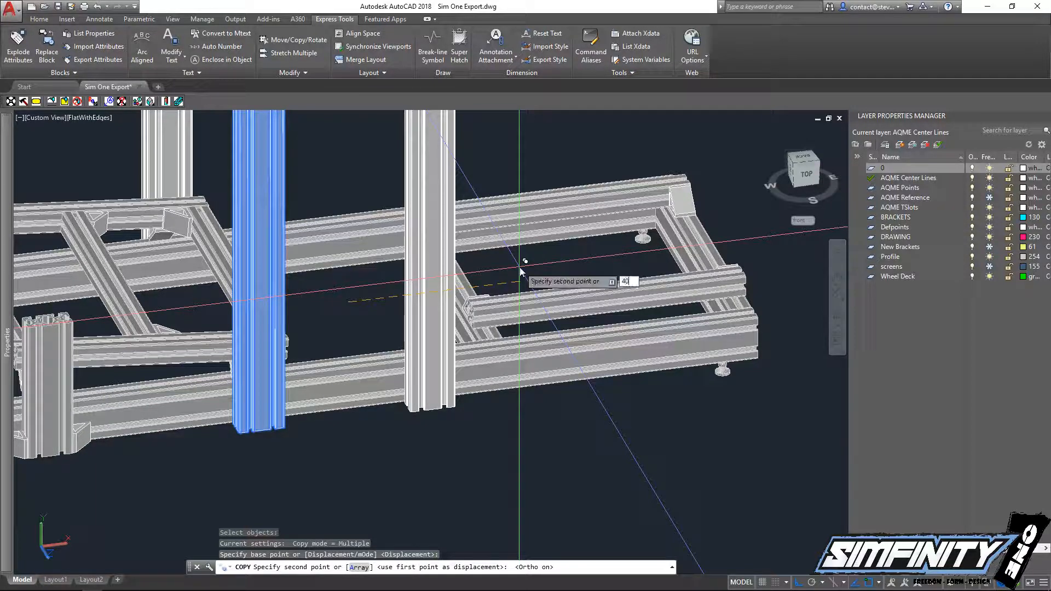
{"action": "key", "text": "Return"}
{"action": "key", "text": "Escape"}
{"action": "key", "text": "Escape"}
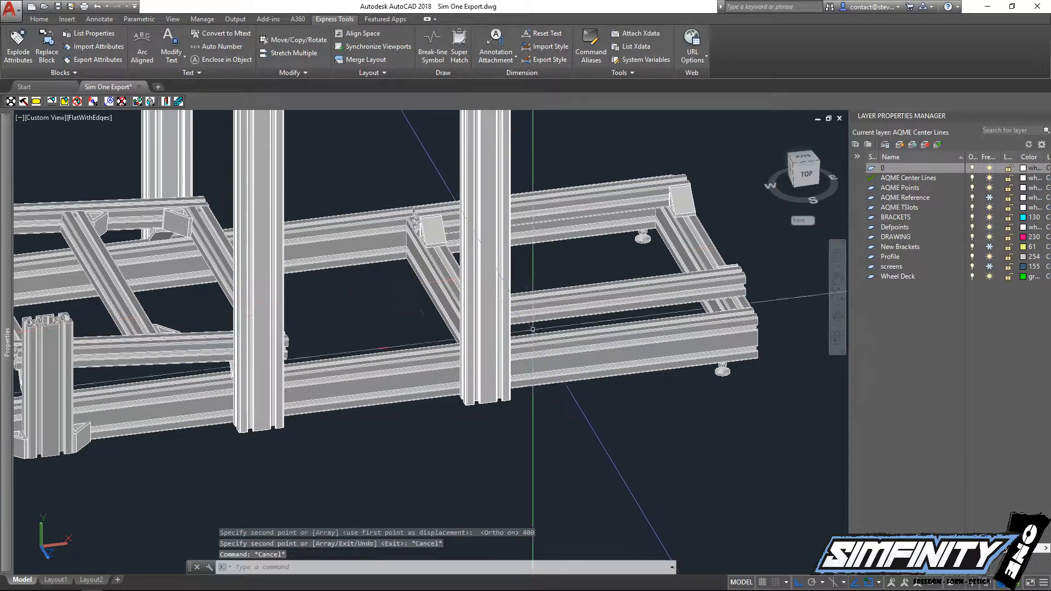
{"action": "scroll", "coordinate": [488, 457], "scroll_direction": "up", "scroll_amount": 3}
{"action": "type", "text": "m"}
{"action": "key", "text": "Return"}
{"action": "left_click", "coordinate": [537, 422]}
{"action": "left_click", "coordinate": [500, 378]}
{"action": "key", "text": "Escape"}
{"action": "key", "text": "Escape"}
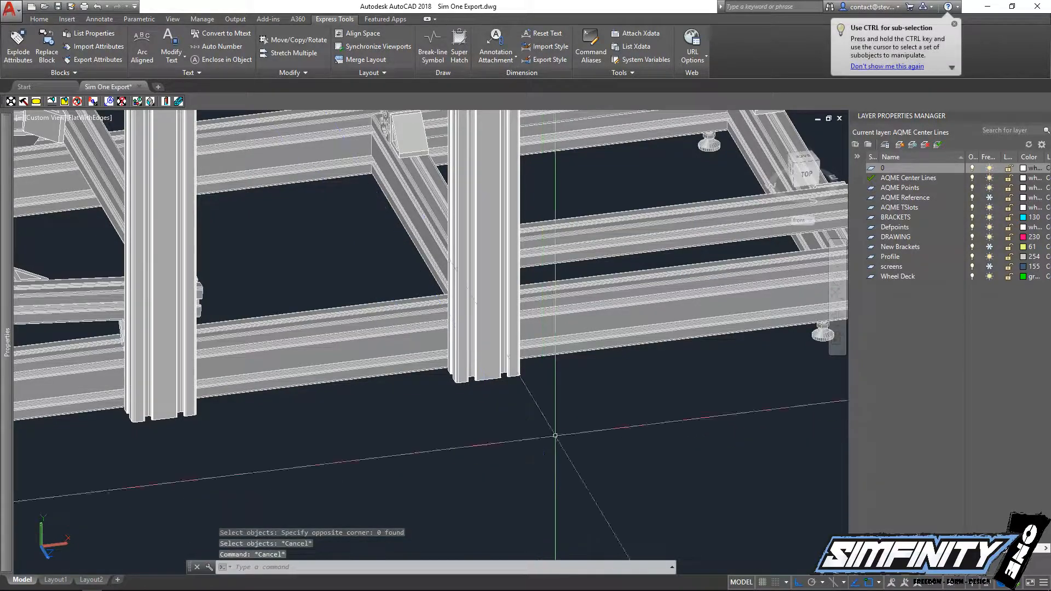
Move the copied upright 50 along the base rail, back toward the original upright
{"action": "scroll", "coordinate": [556, 434], "scroll_direction": "down", "scroll_amount": 5}
{"action": "middle_click_drag", "start_coordinate": [556, 434], "coordinate": [410, 398], "text": "shift"}
{"action": "middle_click_drag", "start_coordinate": [336, 420], "coordinate": [605, 300], "text": "shift"}
{"action": "key", "text": "Escape"}
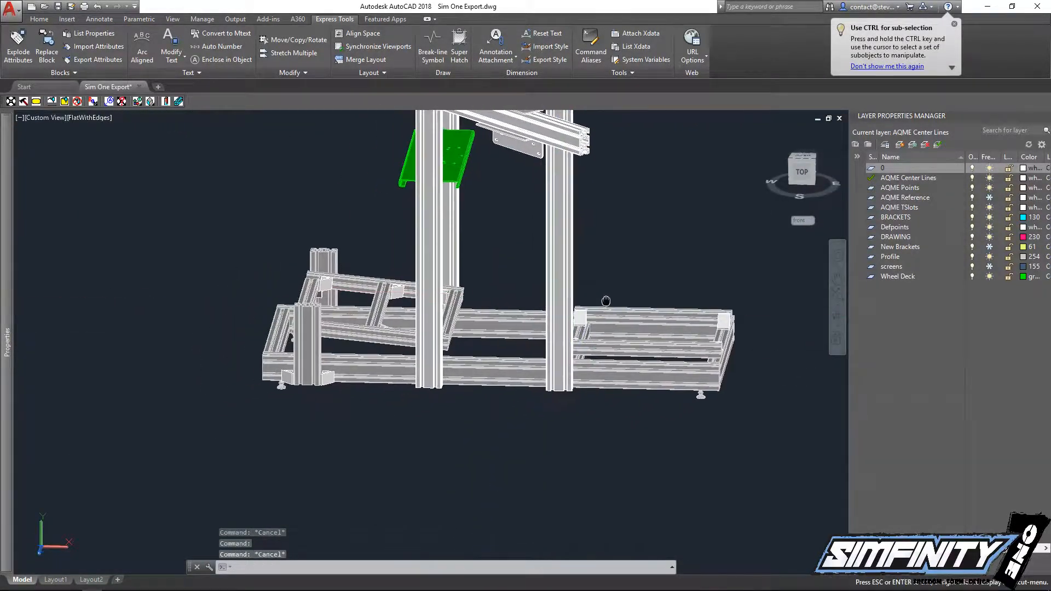
{"action": "type", "text": "m"}
{"action": "key", "text": "space"}
{"action": "left_click", "coordinate": [586, 285]}
{"action": "left_click", "coordinate": [547, 270]}
{"action": "key", "text": "space"}
{"action": "left_click", "coordinate": [671, 255]}
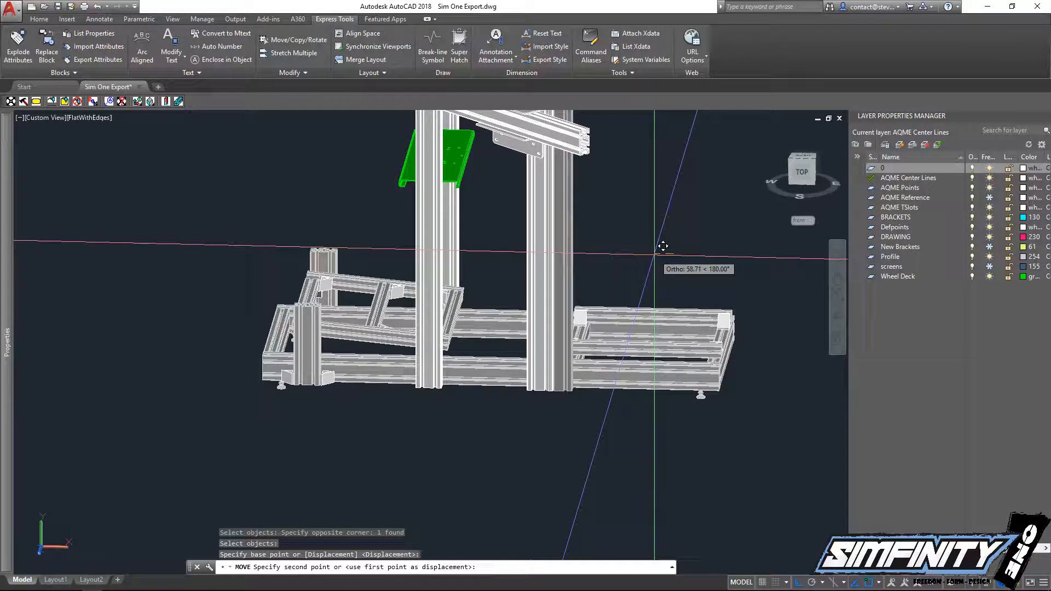
{"action": "type", "text": "50"}
{"action": "key", "text": "Return"}
{"action": "key", "text": "Escape"}
{"action": "mouse_move", "coordinate": [690, 267]}
{"action": "middle_mouse_down", "text": "shift"}
{"action": "mouse_move", "coordinate": [619, 263]}
{"action": "mouse_move", "coordinate": [608, 279]}
{"action": "mouse_move", "coordinate": [650, 313]}
{"action": "mouse_move", "coordinate": [575, 366]}
{"action": "middle_mouse_up", "text": "shift"}
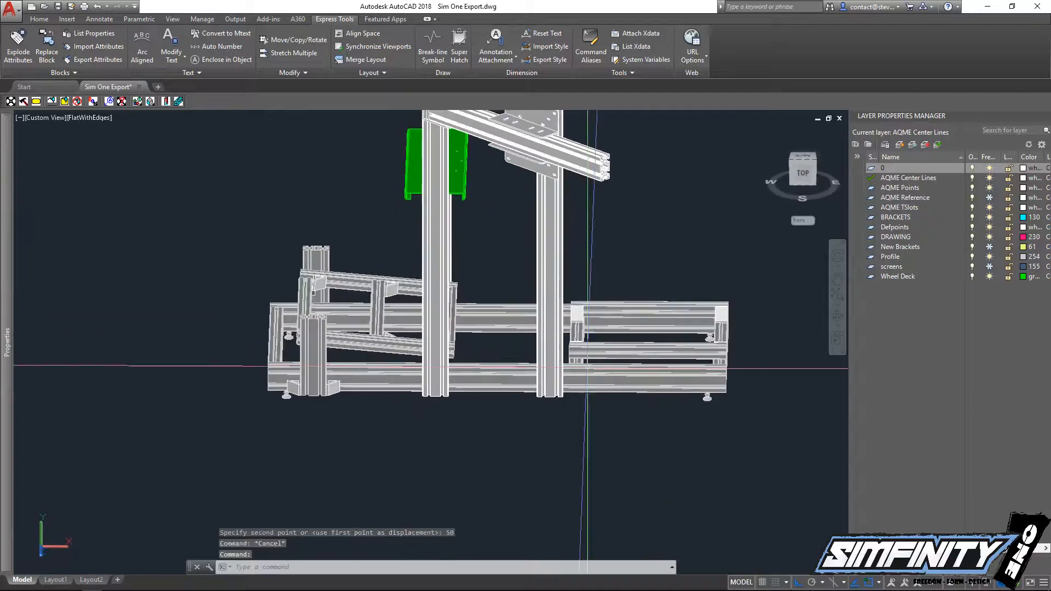
{"action": "type", "text": "ex"}
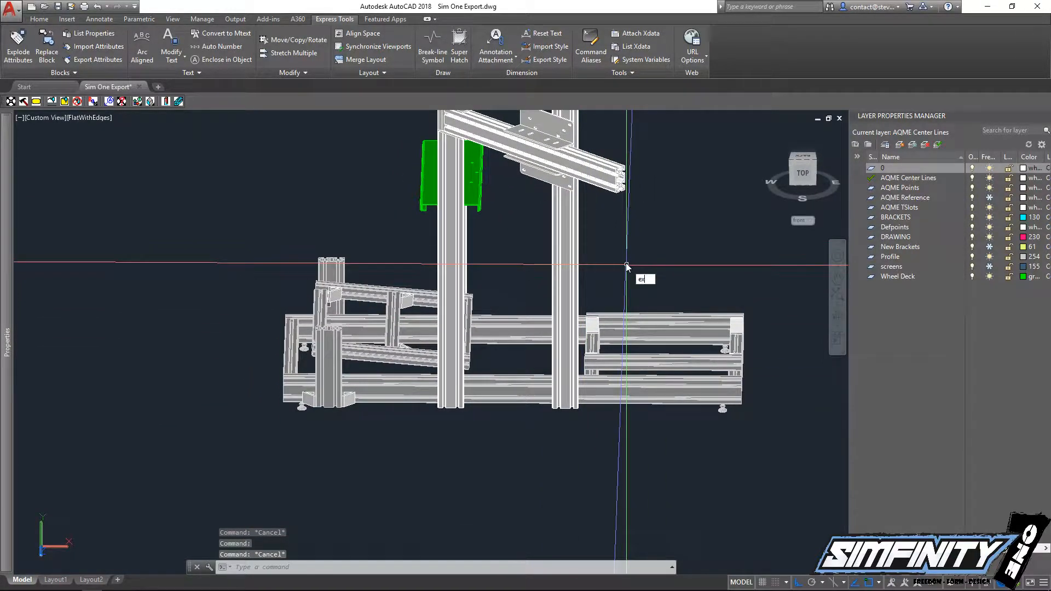
{"action": "type", "text": "pload"}
{"action": "key", "text": "Return"}
{"action": "left_click", "coordinate": [627, 264]}
{"action": "left_click", "coordinate": [514, 248]}
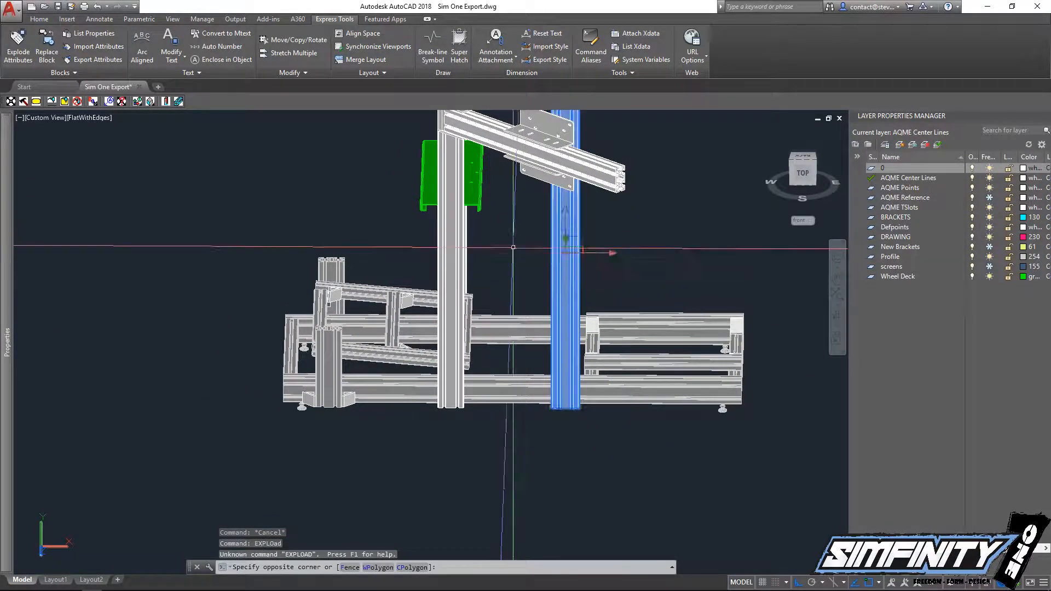
{"action": "key", "text": "Escape"}
Erase the copied upright from the base rail
{"action": "middle_click_drag", "start_coordinate": [514, 247], "coordinate": [610, 241], "text": "shift"}
{"action": "scroll", "coordinate": [593, 241], "scroll_direction": "up", "scroll_amount": 5}
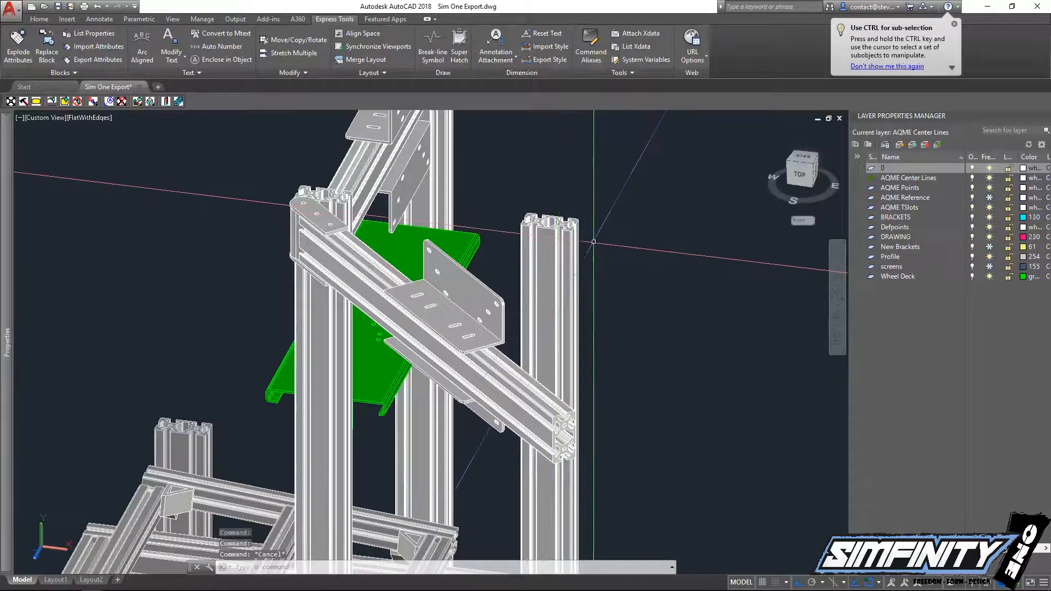
{"action": "type", "text": "e"}
{"action": "key", "text": "Return"}
{"action": "left_click", "coordinate": [597, 242]}
{"action": "left_click", "coordinate": [521, 197]}
{"action": "key", "text": "Return"}
{"action": "middle_click_drag", "start_coordinate": [619, 427], "coordinate": [665, 184]}
{"action": "scroll", "coordinate": [581, 482], "scroll_direction": "up", "scroll_amount": 2}
{"action": "scroll", "coordinate": [580, 482], "scroll_direction": "down", "scroll_amount": 6}
{"action": "middle_click_drag", "start_coordinate": [563, 481], "coordinate": [499, 478], "text": "shift"}
Undo the erasure of the copied upright
{"action": "key", "text": "ctrl+z"}
{"action": "key", "text": "ctrl+z"}
{"action": "key", "text": "ctrl+z"}
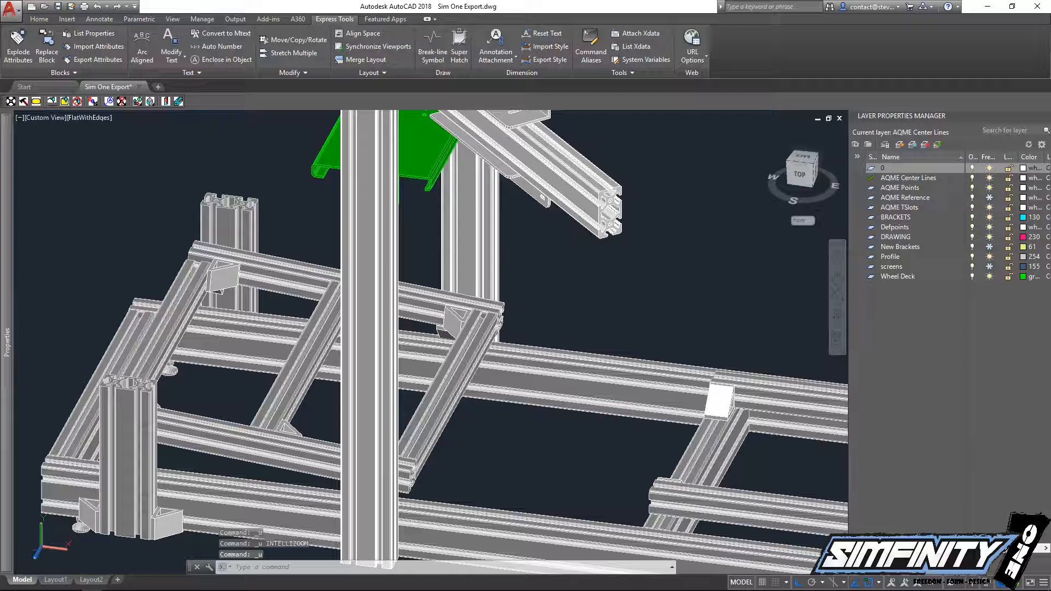
{"action": "key", "text": "ctrl+z"}
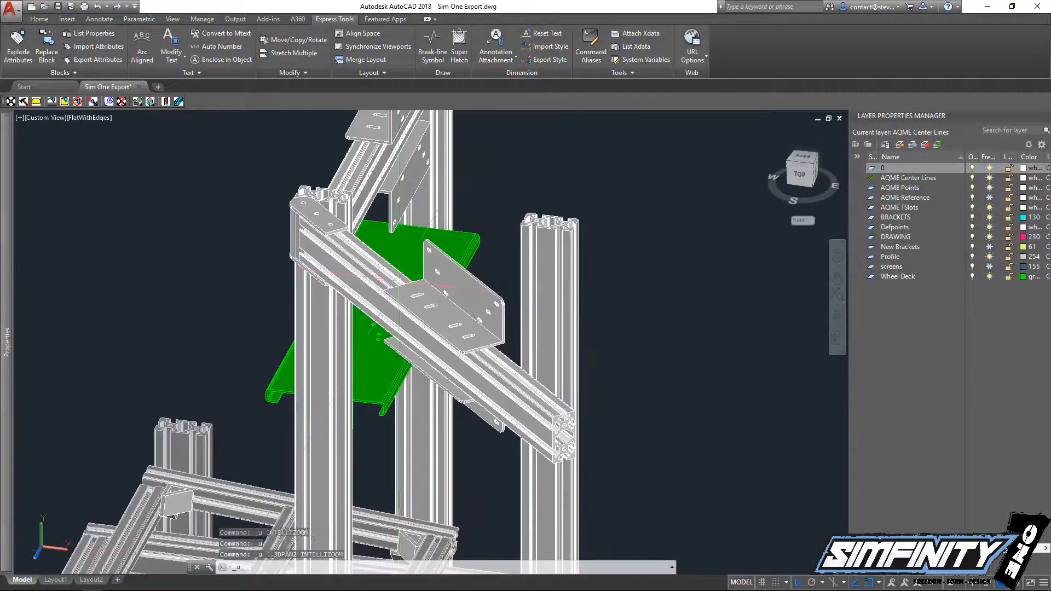
{"action": "scroll", "coordinate": [550, 374], "scroll_direction": "down", "scroll_amount": 4}
{"action": "key", "text": "Escape"}
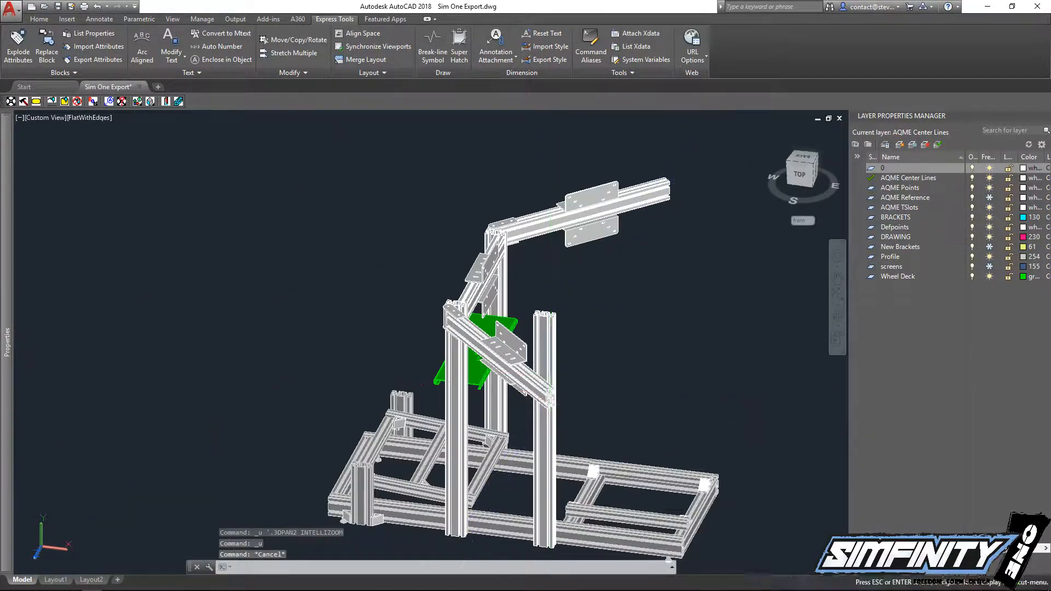
Explode the copied upright into separate surfaces
{"action": "middle_click_drag", "start_coordinate": [577, 367], "coordinate": [600, 313]}
{"action": "key", "text": "Escape"}
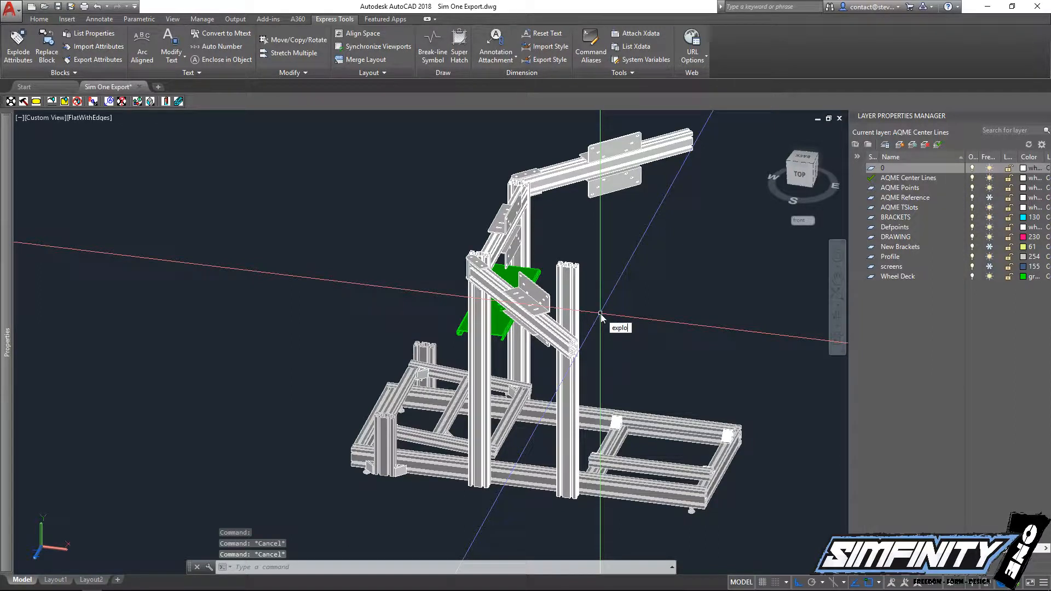
{"action": "type", "text": "expload"}
{"action": "key", "text": "Return"}
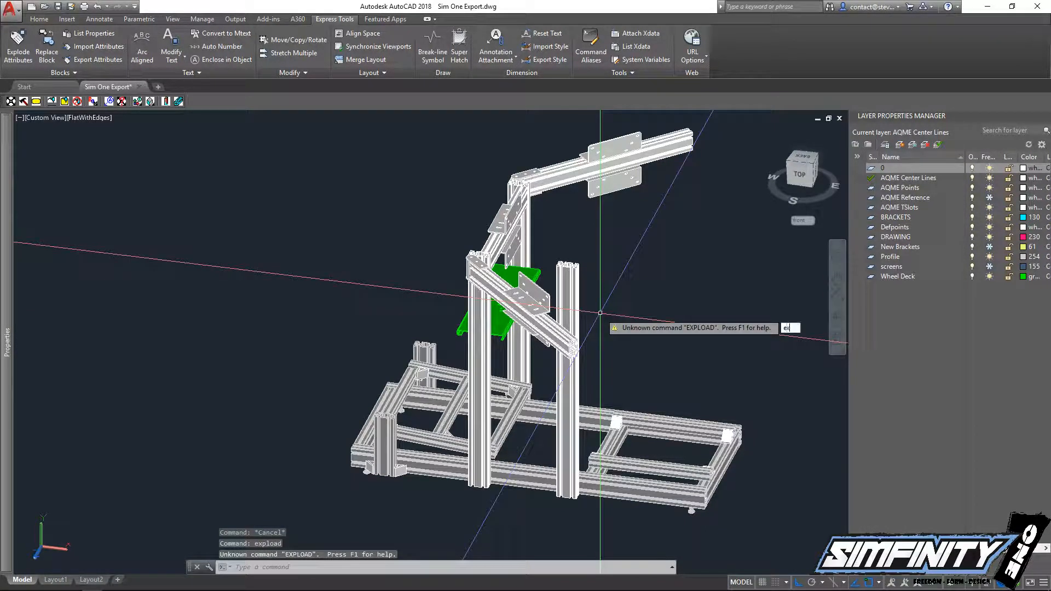
{"action": "type", "text": "explode"}
{"action": "key", "text": "Return"}
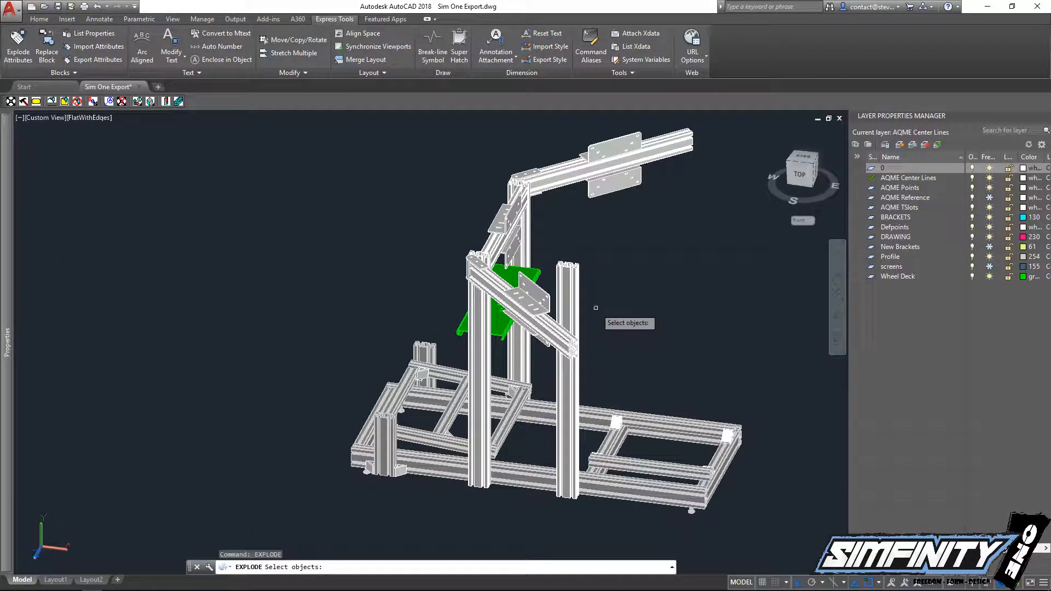
{"action": "left_click", "coordinate": [596, 308]}
{"action": "left_click", "coordinate": [572, 276]}
{"action": "key", "text": "Return"}
{"action": "scroll", "coordinate": [597, 270], "scroll_direction": "up", "scroll_amount": 4}
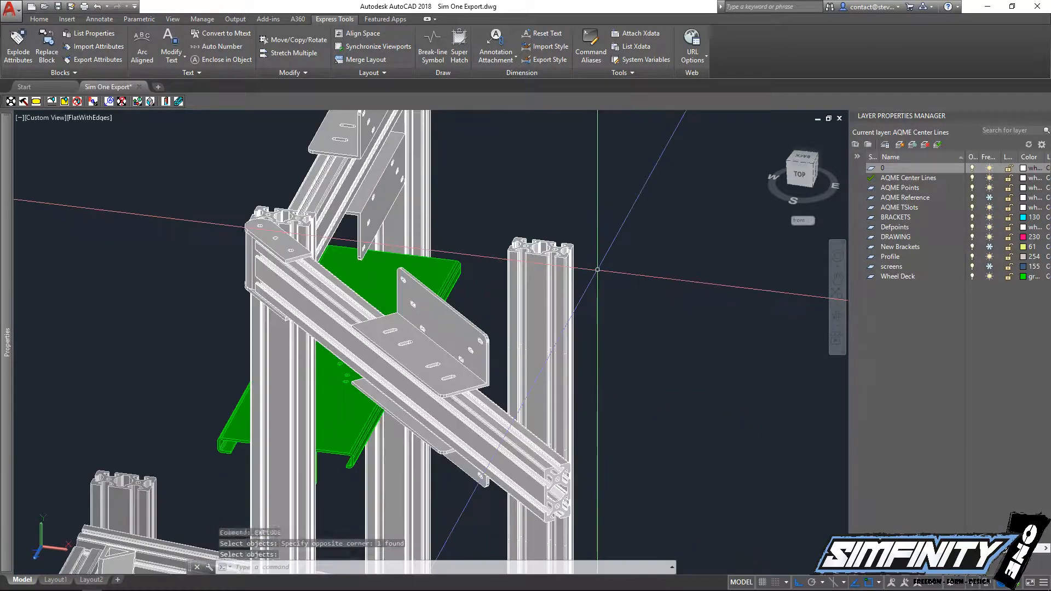
Erase the exploded upright's surfaces around its upper end, leaving only the lower end profile
{"action": "left_click", "coordinate": [592, 271]}
{"action": "left_click", "coordinate": [553, 283]}
{"action": "key", "text": "Escape"}
{"action": "key", "text": "Escape"}
{"action": "scroll", "coordinate": [584, 262], "scroll_direction": "up", "scroll_amount": 2}
{"action": "middle_click_drag", "start_coordinate": [584, 262], "coordinate": [606, 274]}
{"action": "type", "text": "e"}
{"action": "key", "text": "Return"}
{"action": "left_click", "coordinate": [616, 271]}
{"action": "left_click", "coordinate": [492, 198]}
{"action": "key", "text": "Return"}
{"action": "key", "text": "Escape"}
{"action": "scroll", "coordinate": [599, 326], "scroll_direction": "down", "scroll_amount": 4}
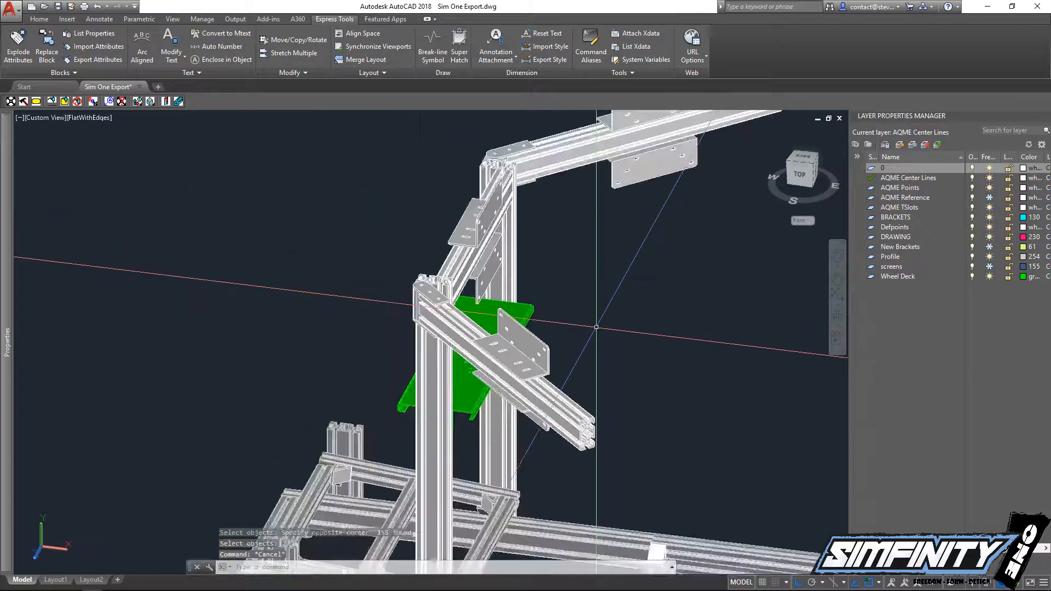
Extrude the remaining end profile beside the base rail by 350 to form a shorter upright
{"action": "scroll", "coordinate": [597, 327], "scroll_direction": "down", "scroll_amount": 3}
{"action": "scroll", "coordinate": [630, 328], "scroll_direction": "up", "scroll_amount": 8}
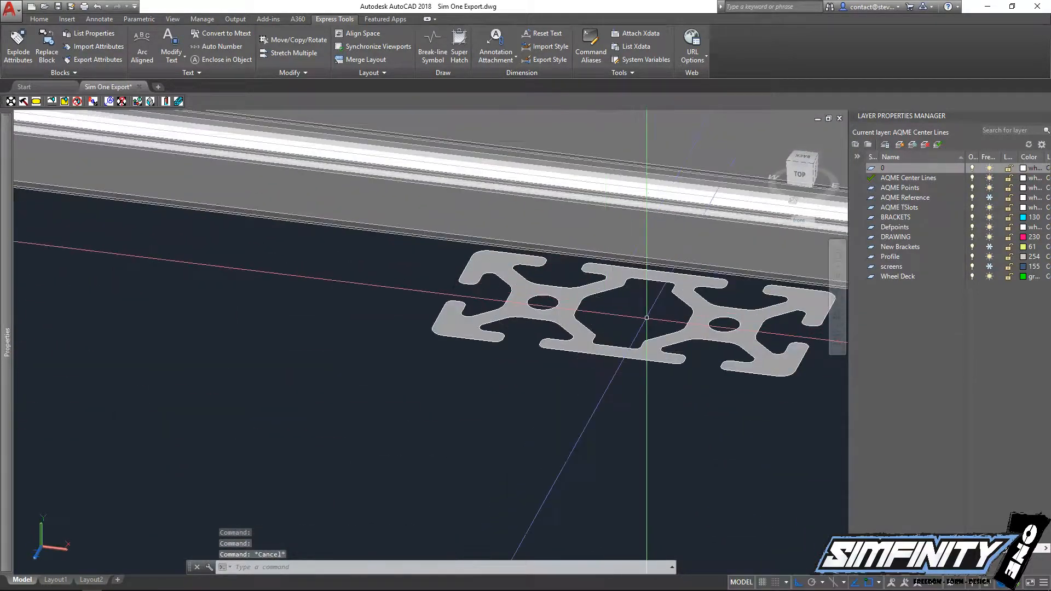
{"action": "scroll", "coordinate": [646, 318], "scroll_direction": "down", "scroll_amount": 4}
{"action": "key", "text": "Escape"}
{"action": "type", "text": "extrude"}
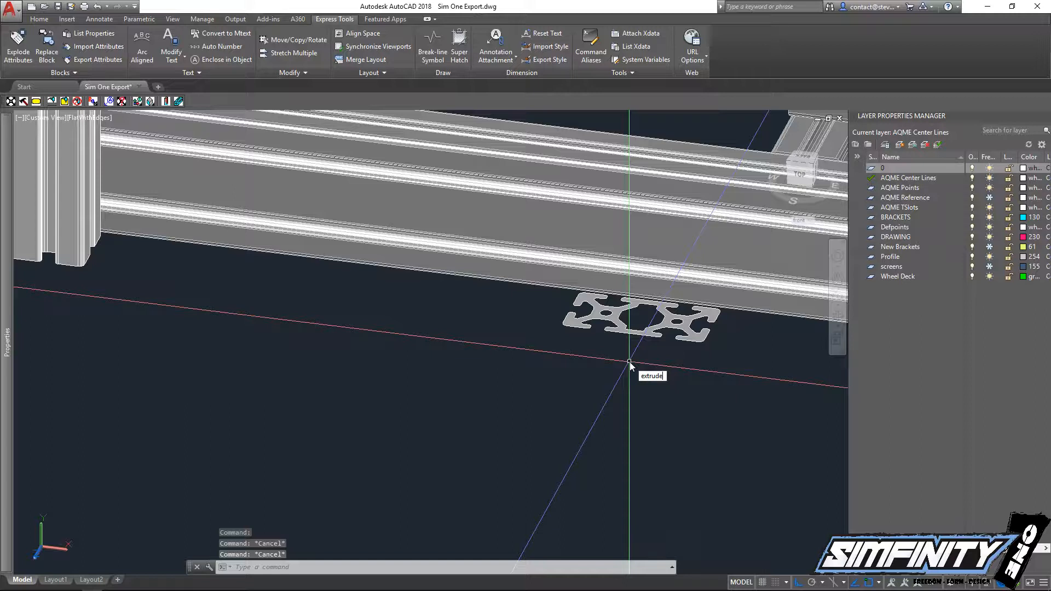
{"action": "key", "text": "Return"}
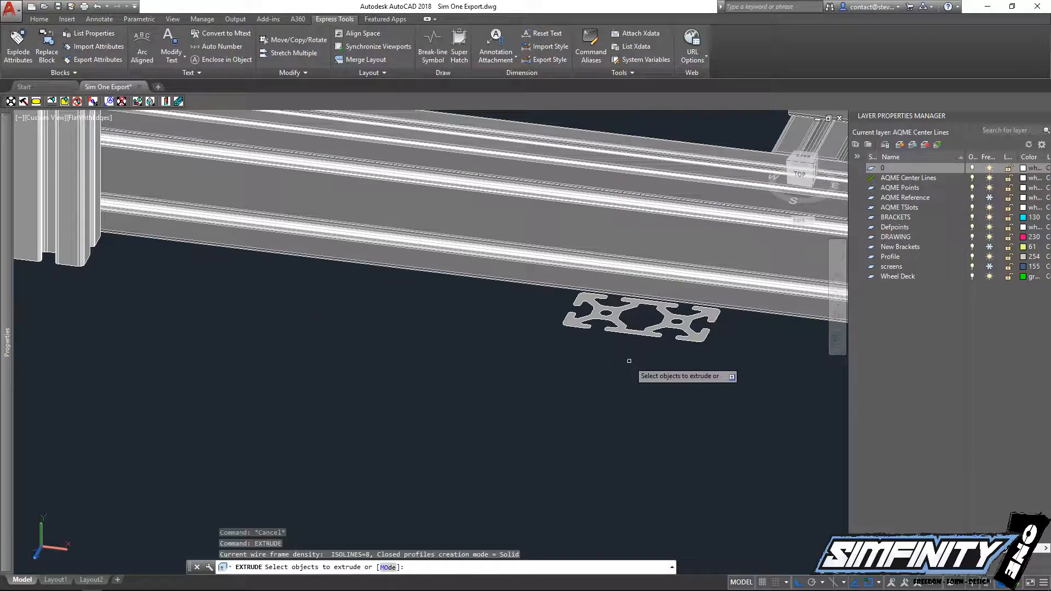
{"action": "left_click", "coordinate": [671, 337]}
{"action": "key", "text": "Return"}
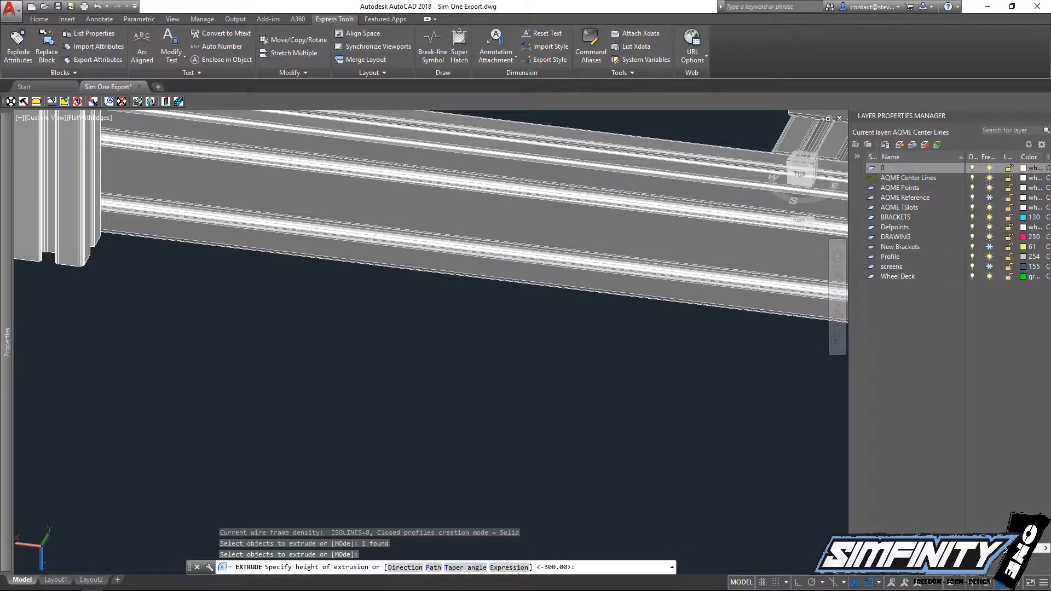
{"action": "type", "text": "350"}
{"action": "key", "text": "Return"}
{"action": "scroll", "coordinate": [579, 329], "scroll_direction": "down", "scroll_amount": 10}
{"action": "middle_click_drag", "start_coordinate": [574, 335], "coordinate": [511, 411]}
{"action": "key", "text": "Escape"}
Copy the short upright straight up so the copy sits above it with a small gap
{"action": "scroll", "coordinate": [509, 312], "scroll_direction": "up", "scroll_amount": 5}
{"action": "middle_click_drag", "start_coordinate": [467, 384], "coordinate": [287, 396], "text": "shift"}
{"action": "scroll", "coordinate": [427, 372], "scroll_direction": "down", "scroll_amount": 3}
{"action": "middle_click_drag", "start_coordinate": [354, 425], "coordinate": [374, 412], "text": "shift"}
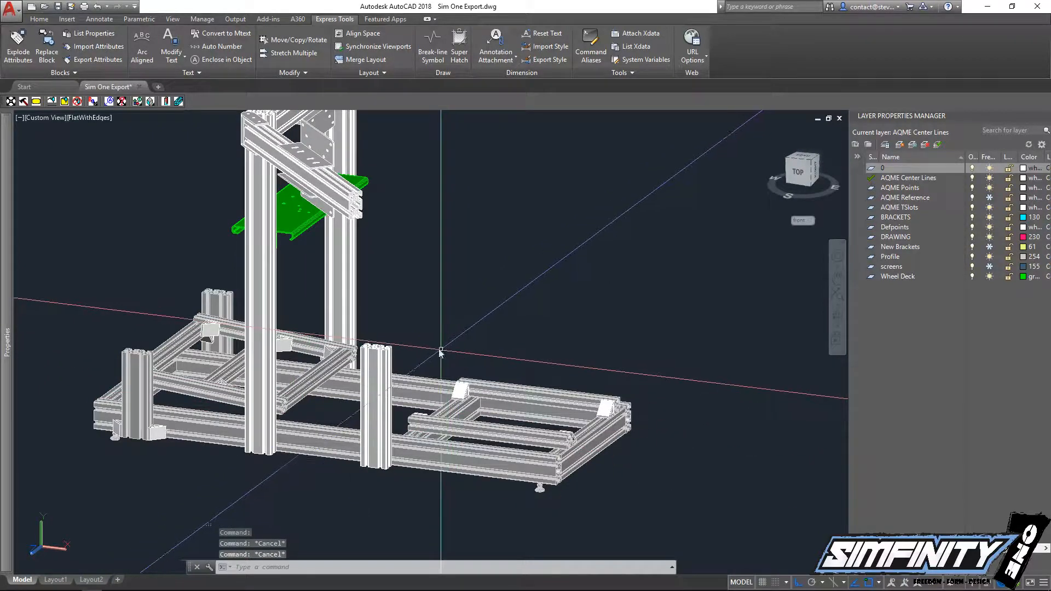
{"action": "type", "text": "co"}
{"action": "key", "text": "space"}
{"action": "left_click", "coordinate": [412, 348]}
{"action": "left_click", "coordinate": [381, 364]}
{"action": "key", "text": "space"}
{"action": "left_click", "coordinate": [462, 323]}
{"action": "left_click", "coordinate": [507, 192]}
{"action": "key", "text": "Escape"}
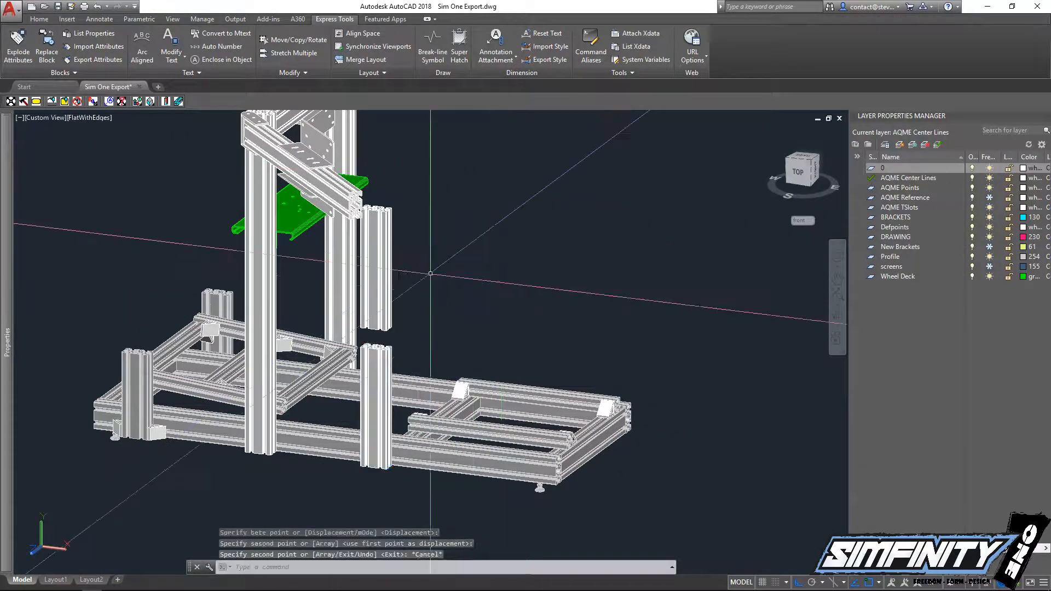
{"action": "middle_click_drag", "start_coordinate": [419, 282], "coordinate": [570, 296]}
{"action": "key", "text": "Escape"}
{"action": "key", "text": "Escape"}
{"action": "scroll", "coordinate": [627, 273], "scroll_direction": "up", "scroll_amount": 2}
{"action": "type", "text": "ro"}
{"action": "key", "text": "space"}
{"action": "left_click", "coordinate": [552, 309]}
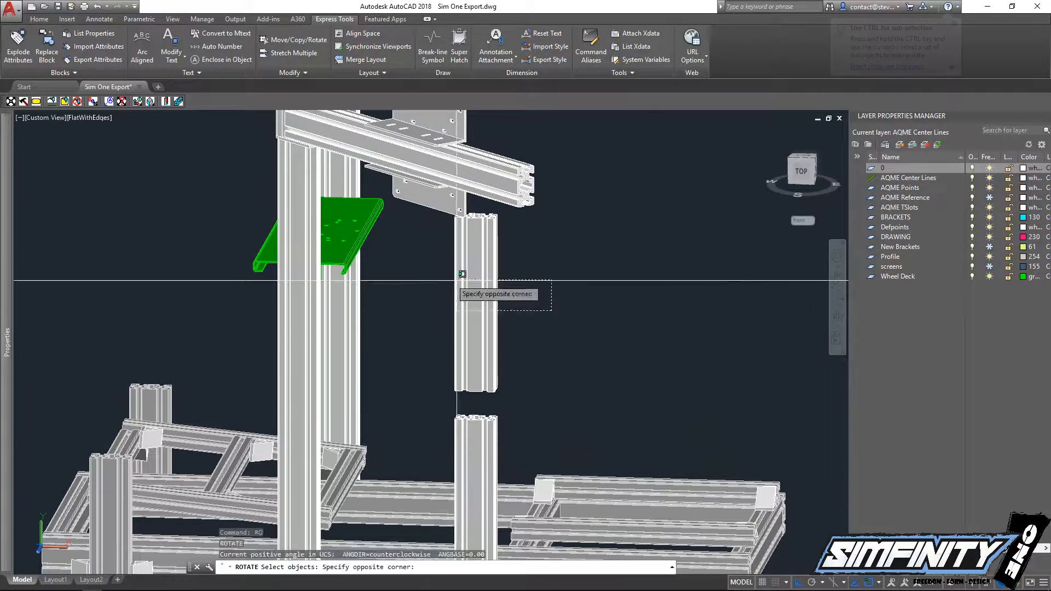
{"action": "left_click", "coordinate": [462, 275]}
{"action": "key", "text": "space"}
{"action": "left_click", "coordinate": [539, 271]}
{"action": "key", "text": "Escape"}
{"action": "key", "text": "Escape"}
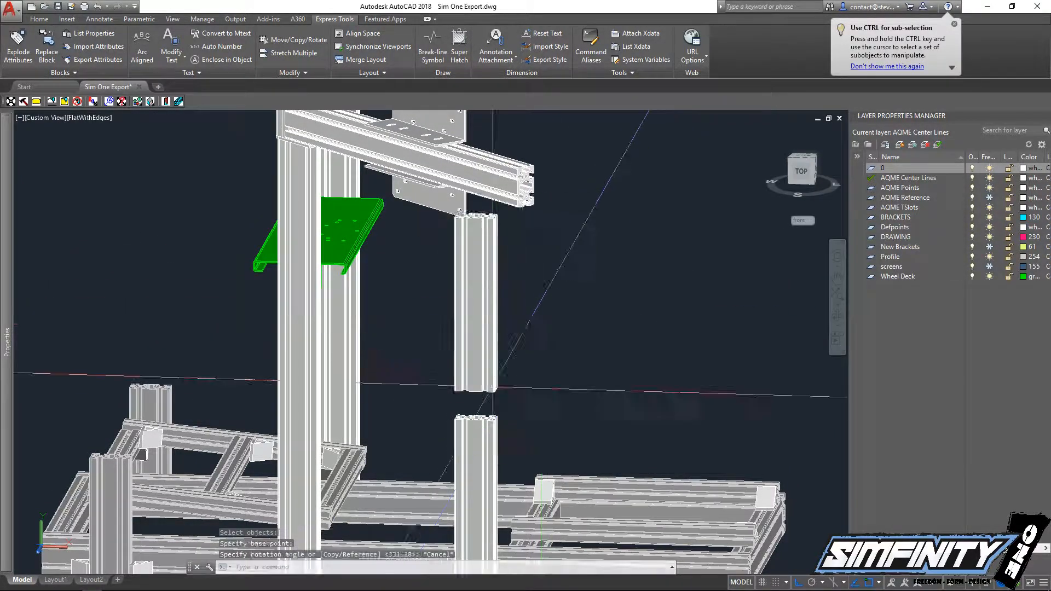
Rotate the raised copy about a point near its lower corner so it lies horizontally
{"action": "scroll", "coordinate": [472, 407], "scroll_direction": "up", "scroll_amount": 6}
{"action": "key", "text": "space"}
{"action": "left_click", "coordinate": [603, 322]}
{"action": "left_click", "coordinate": [564, 291]}
{"action": "key", "text": "space"}
{"action": "left_click", "coordinate": [609, 349]}
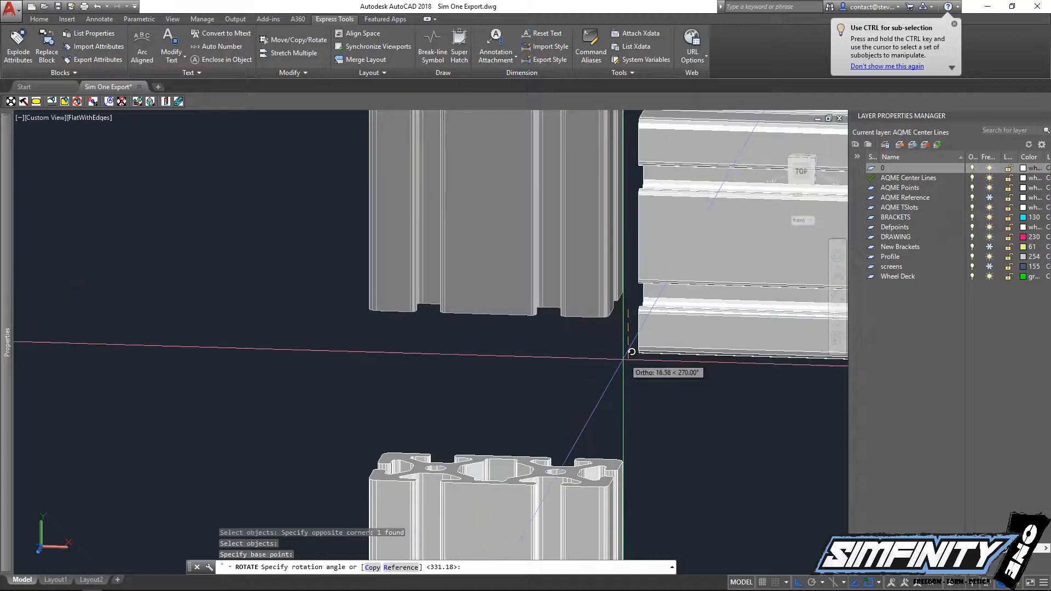
{"action": "left_click", "coordinate": [615, 355]}
{"action": "key", "text": "space"}
{"action": "scroll", "coordinate": [607, 355], "scroll_direction": "down", "scroll_amount": 5}
{"action": "middle_click_drag", "start_coordinate": [619, 355], "coordinate": [455, 344]}
{"action": "key", "text": "Escape"}
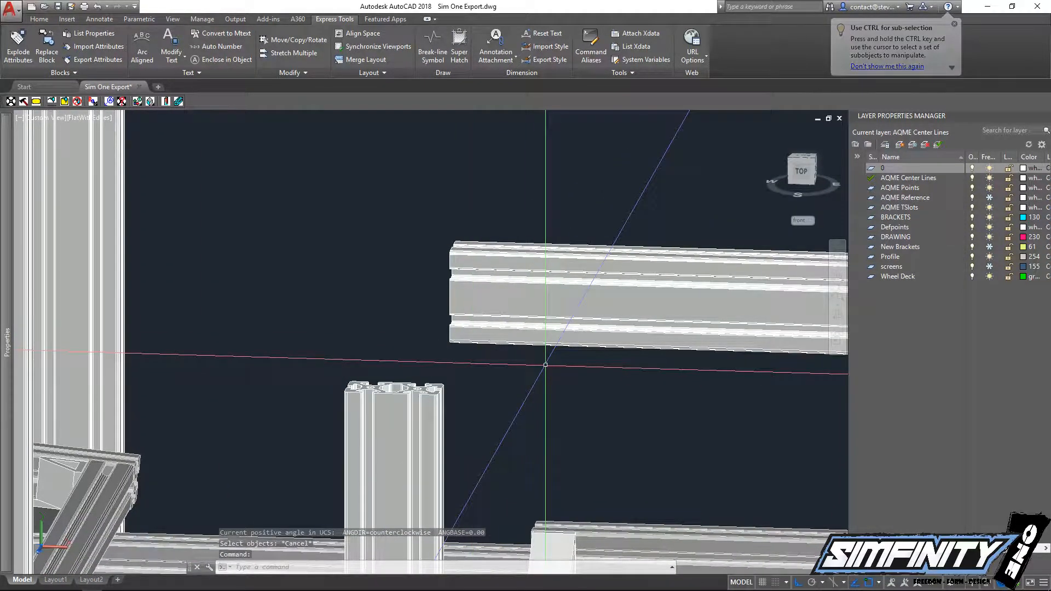
Switch to the current UCS plan view and measure from the horizontal profile's lower corner to the short upright's top corner
{"action": "type", "text": "plan"}
{"action": "key", "text": "space"}
{"action": "key", "text": "space"}
{"action": "key", "text": "Escape"}
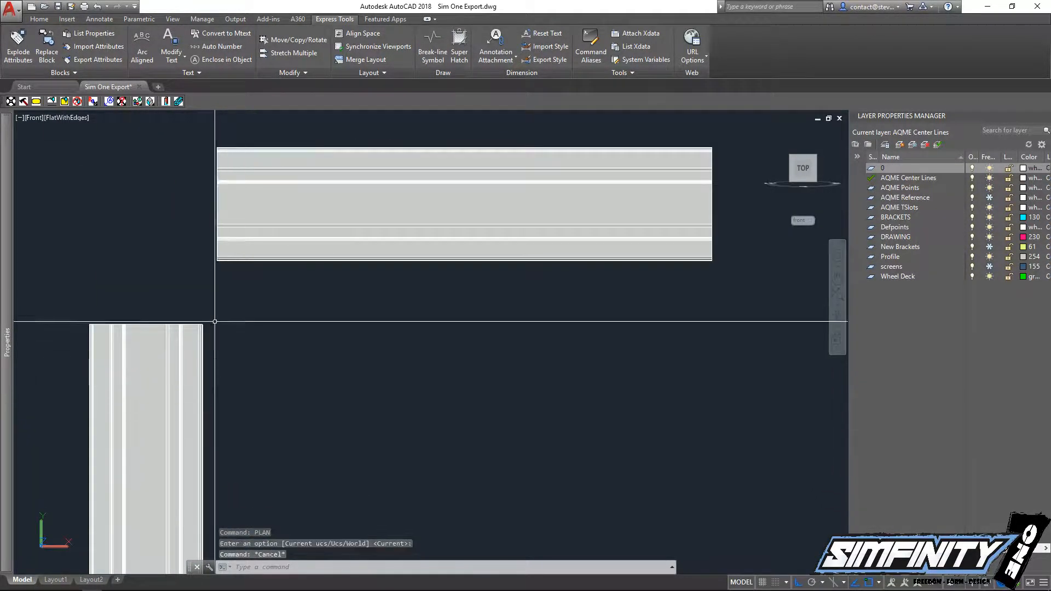
{"action": "type", "text": "di"}
{"action": "key", "text": "space"}
{"action": "scroll", "coordinate": [342, 278], "scroll_direction": "up", "scroll_amount": 5}
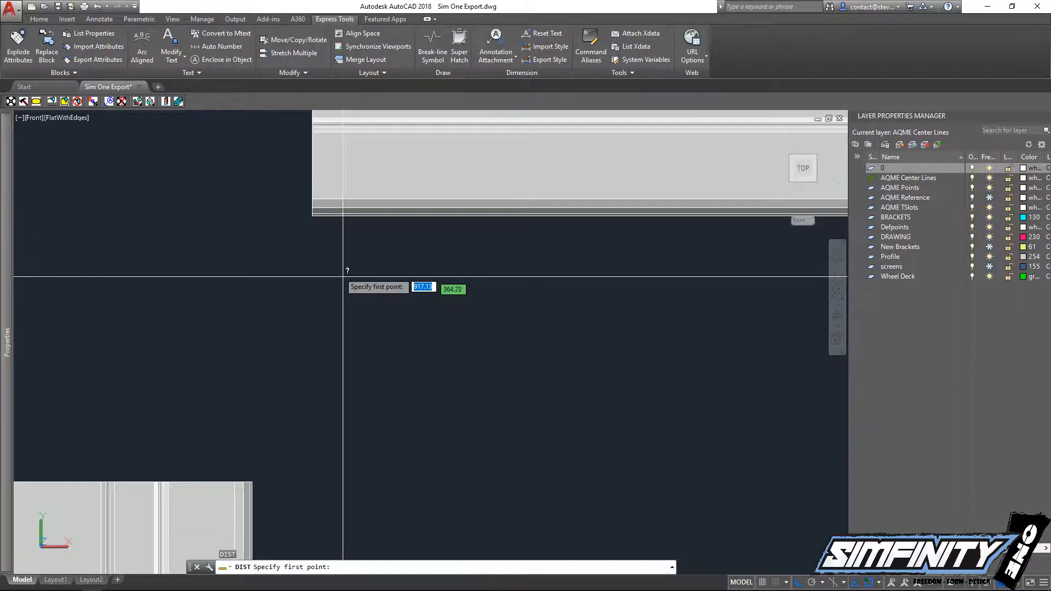
{"action": "key", "text": "F3"}
{"action": "left_click", "coordinate": [312, 217]}
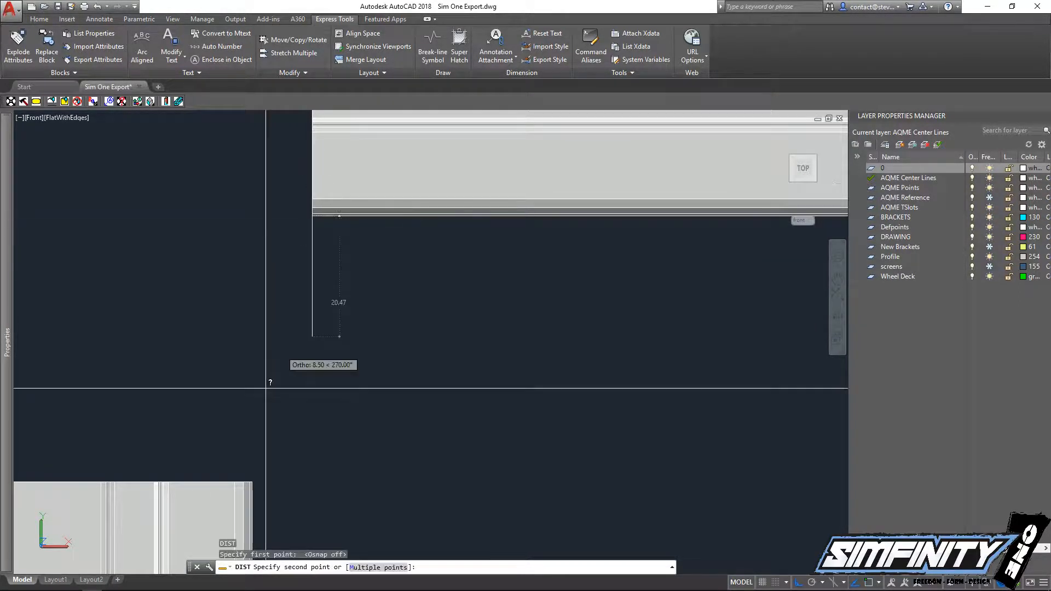
{"action": "left_click", "coordinate": [253, 476]}
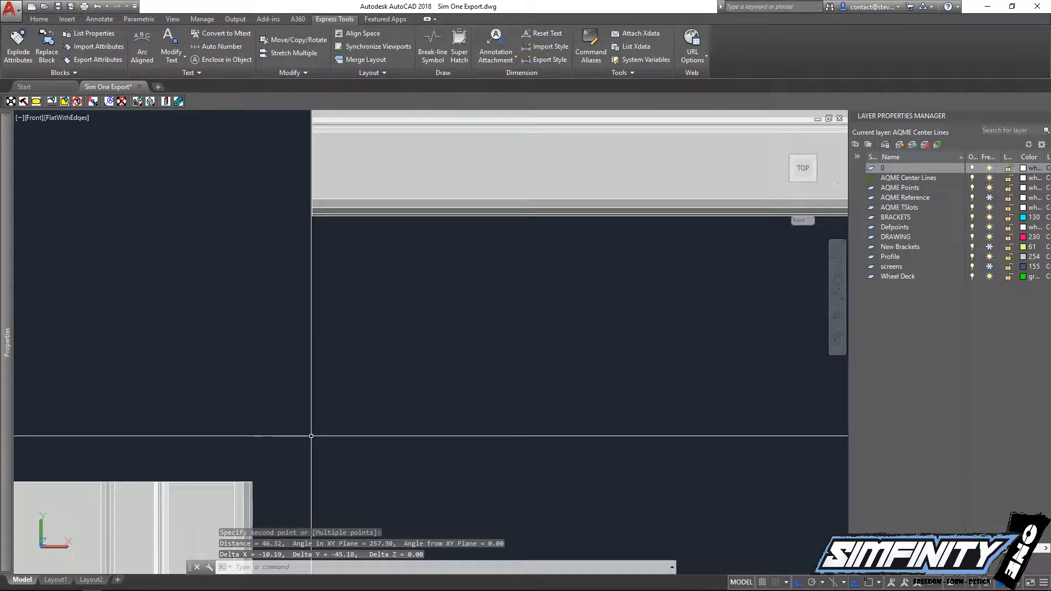
Move the horizontal profile straight down by 45.18 to bring its underside level with the short upright's top
{"action": "scroll", "coordinate": [322, 418], "scroll_direction": "down", "scroll_amount": 5}
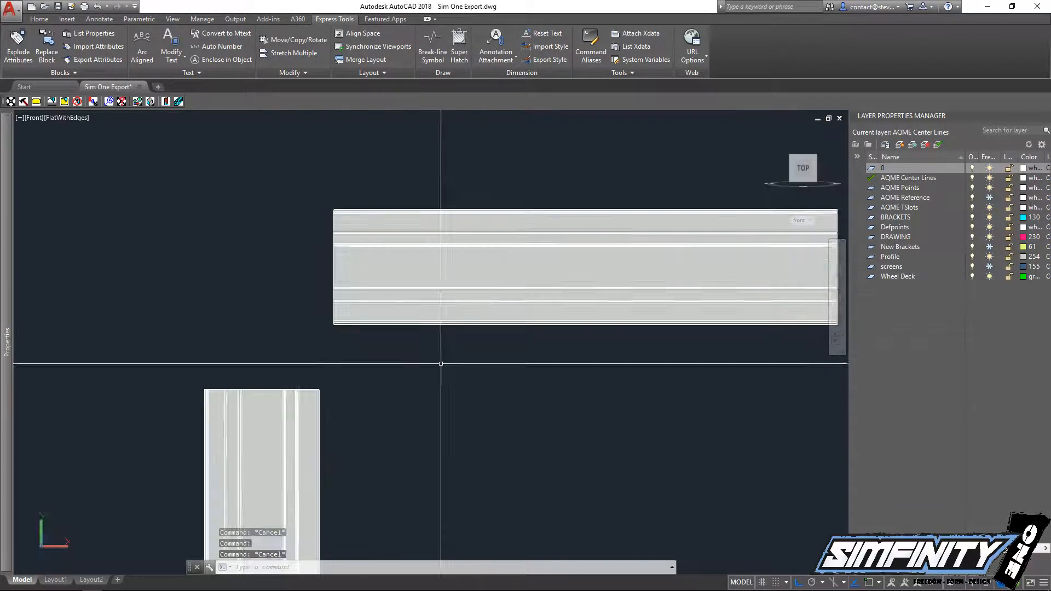
{"action": "type", "text": "m"}
{"action": "key", "text": "space"}
{"action": "left_click", "coordinate": [523, 409]}
{"action": "left_click", "coordinate": [478, 182]}
{"action": "key", "text": "space"}
{"action": "left_click", "coordinate": [476, 180]}
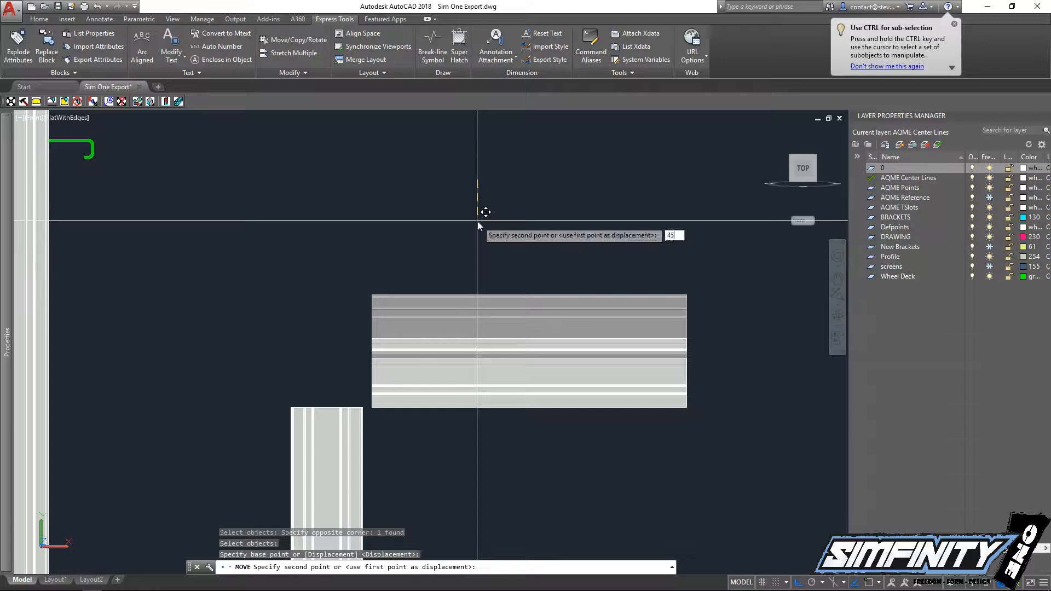
{"action": "type", "text": "45.19"}
{"action": "key", "text": "Return"}
{"action": "key", "text": "Escape"}
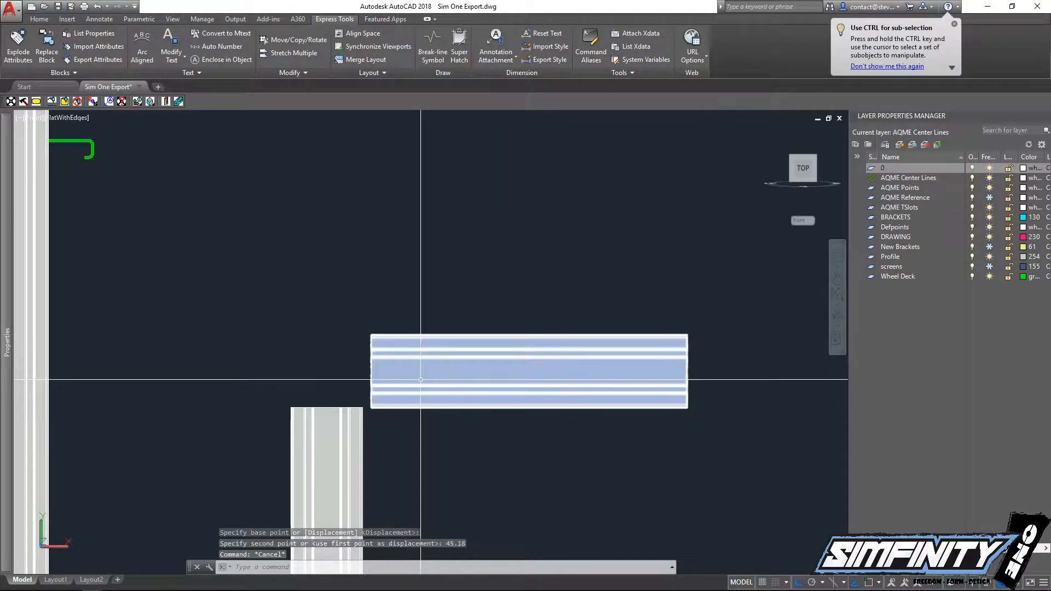
{"action": "key", "text": "space"}
{"action": "left_click", "coordinate": [742, 436]}
{"action": "left_click", "coordinate": [482, 306]}
{"action": "key", "text": "space"}
{"action": "key", "text": "space"}
{"action": "left_click", "coordinate": [347, 219]}
{"action": "key", "text": "Escape"}
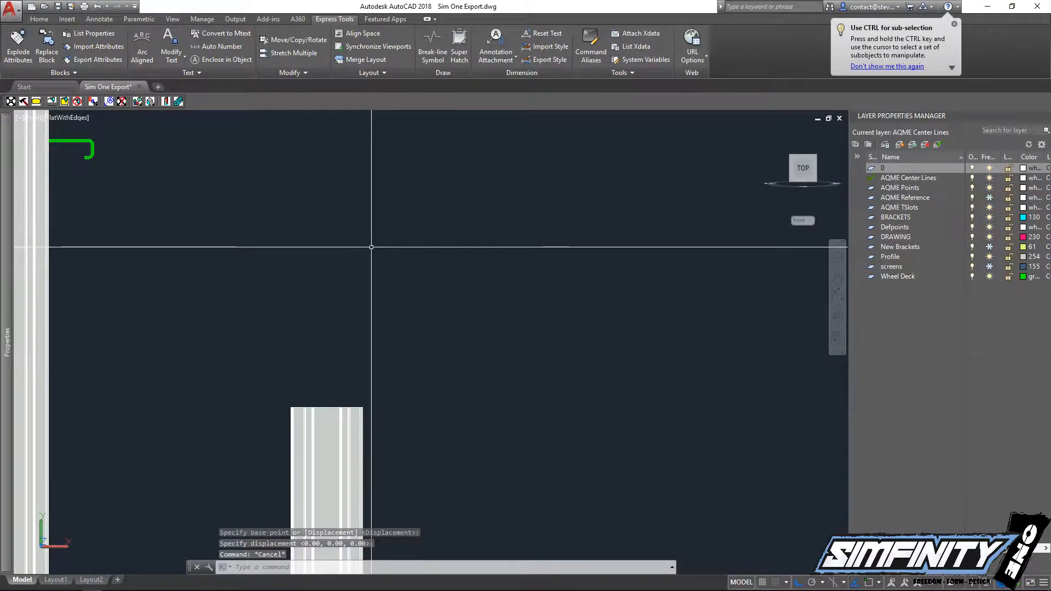
{"action": "key", "text": "ctrl+z"}
{"action": "key", "text": "Escape"}
{"action": "key", "text": "space"}
{"action": "left_click", "coordinate": [715, 458]}
{"action": "left_click", "coordinate": [664, 327]}
{"action": "key", "text": "space"}
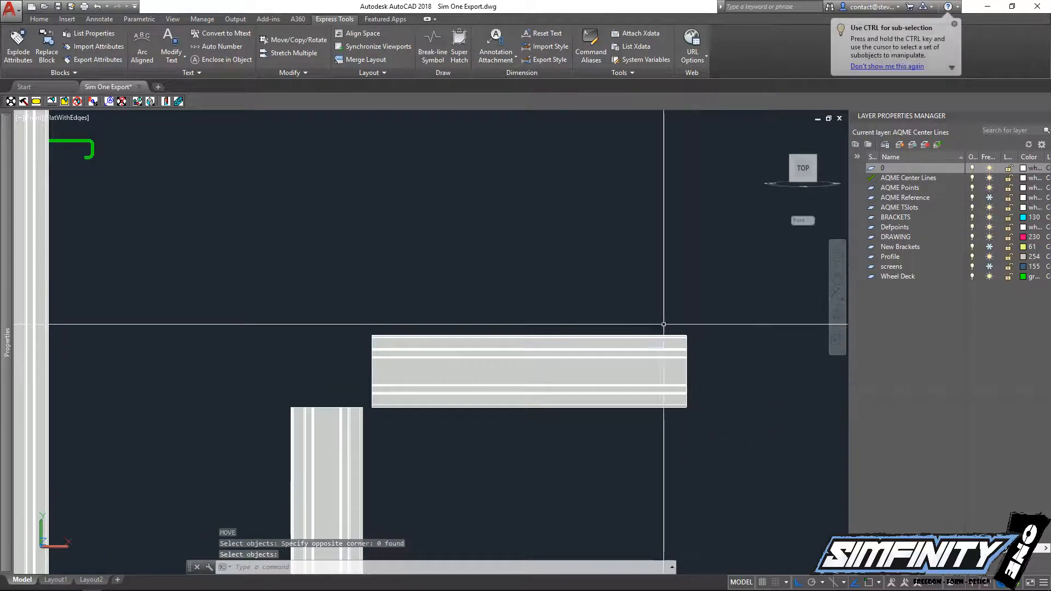
Move the horizontal profile sideways over the short upright so its far end sits close to the tall upright
{"action": "left_click", "coordinate": [535, 370]}
{"action": "key", "text": "space"}
{"action": "left_click", "coordinate": [611, 247]}
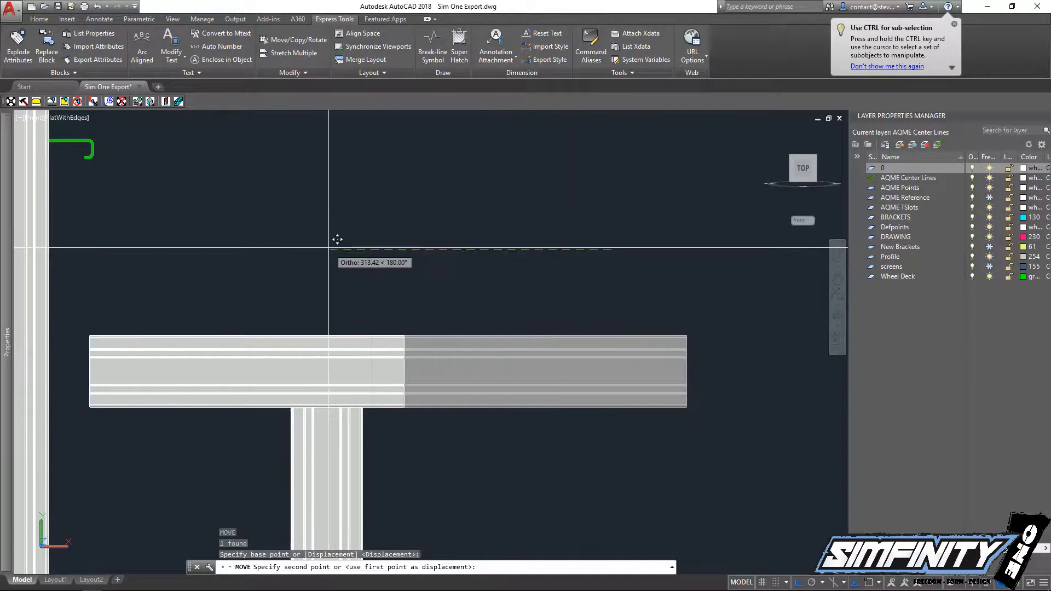
{"action": "key", "text": "Escape"}
Measure the height from the horizontal profile's lower corner near the tall upright straight down to the tall upright's base
{"action": "middle_click_drag", "start_coordinate": [84, 337], "coordinate": [293, 239]}
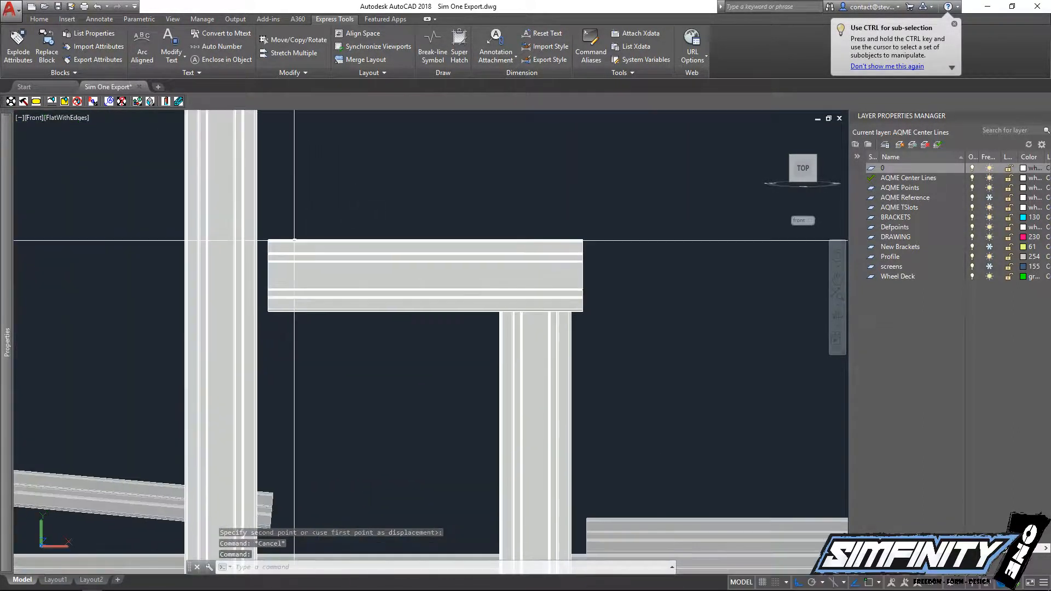
{"action": "scroll", "coordinate": [281, 263], "scroll_direction": "up", "scroll_amount": 5}
{"action": "scroll", "coordinate": [269, 328], "scroll_direction": "up", "scroll_amount": 3}
{"action": "middle_click_drag", "start_coordinate": [247, 446], "coordinate": [383, 359]}
{"action": "key", "text": "Escape"}
{"action": "key", "text": "Escape"}
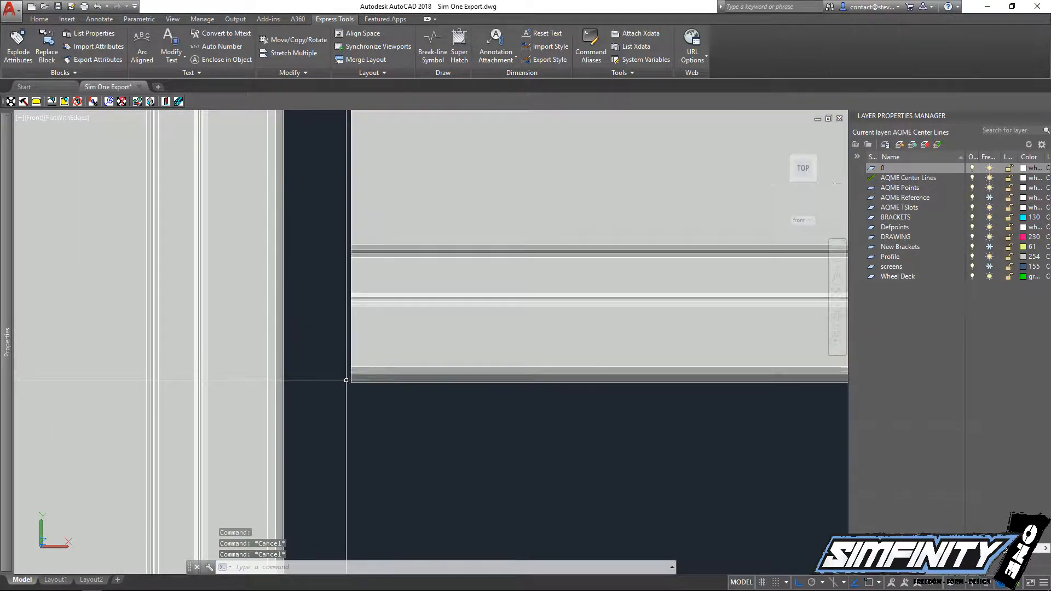
{"action": "type", "text": "di"}
{"action": "key", "text": "Return"}
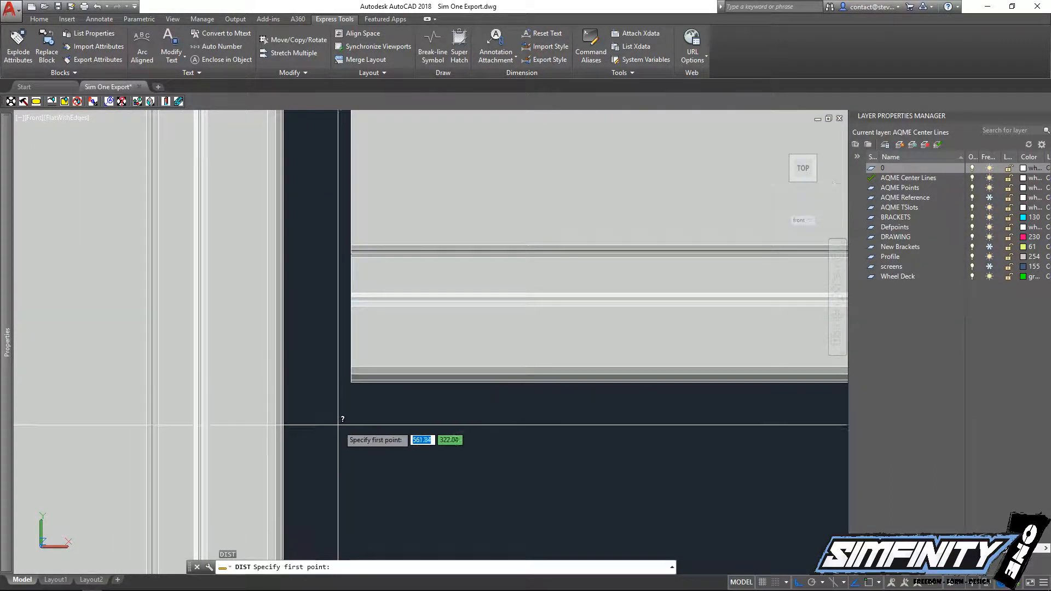
{"action": "left_click", "coordinate": [351, 382]}
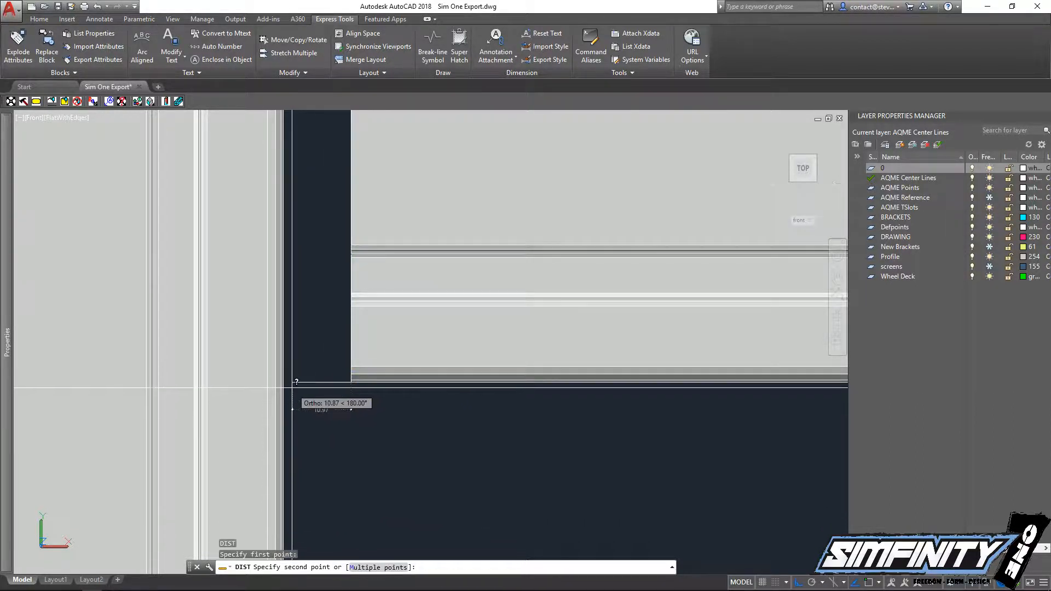
{"action": "scroll", "coordinate": [298, 396], "scroll_direction": "down", "scroll_amount": 6}
{"action": "middle_click_drag", "start_coordinate": [300, 395], "coordinate": [331, 382]}
{"action": "scroll", "coordinate": [353, 176], "scroll_direction": "up", "scroll_amount": 3}
{"action": "scroll", "coordinate": [353, 213], "scroll_direction": "down", "scroll_amount": 6}
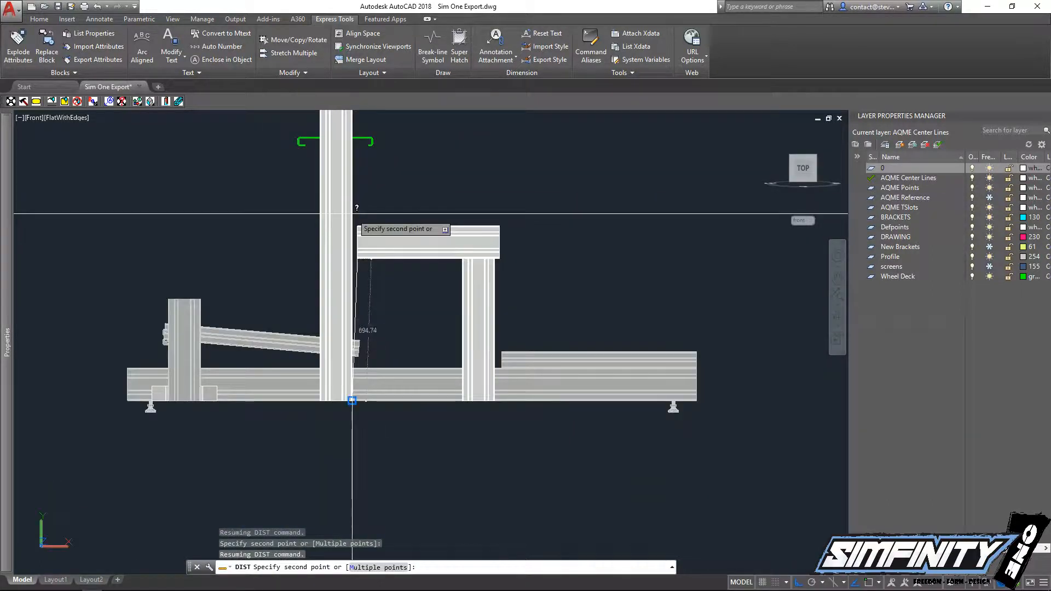
{"action": "middle_click_drag", "start_coordinate": [353, 189], "coordinate": [336, 272]}
{"action": "scroll", "coordinate": [342, 259], "scroll_direction": "up", "scroll_amount": 4}
{"action": "scroll", "coordinate": [333, 220], "scroll_direction": "up", "scroll_amount": 2}
{"action": "middle_click_drag", "start_coordinate": [333, 220], "coordinate": [330, 195]}
{"action": "scroll", "coordinate": [335, 246], "scroll_direction": "down", "scroll_amount": 5}
{"action": "scroll", "coordinate": [337, 146], "scroll_direction": "down", "scroll_amount": 4}
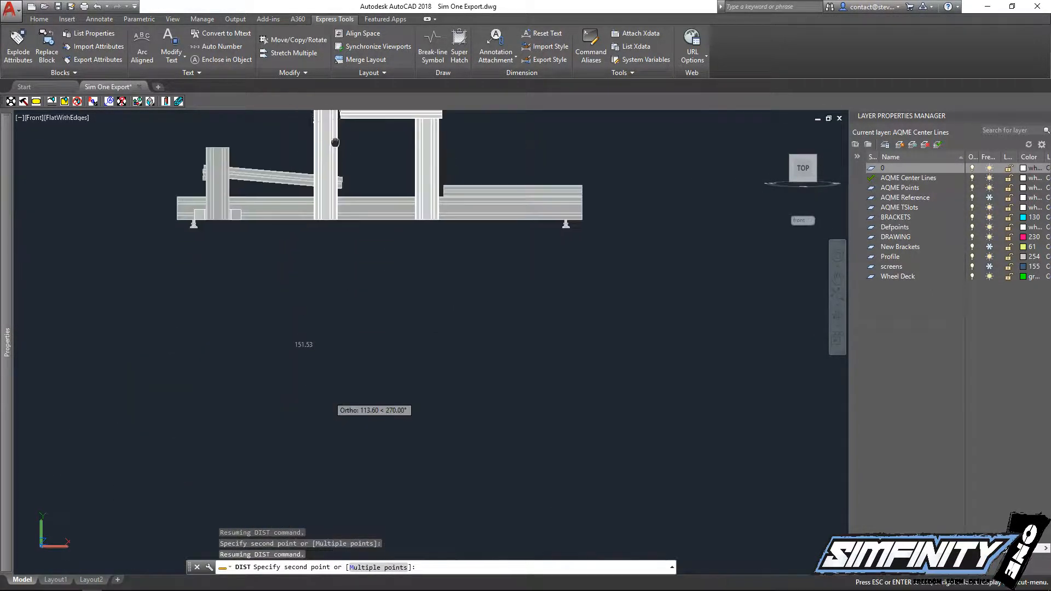
{"action": "scroll", "coordinate": [323, 209], "scroll_direction": "up", "scroll_amount": 3}
{"action": "scroll", "coordinate": [346, 225], "scroll_direction": "up", "scroll_amount": 3}
{"action": "scroll", "coordinate": [368, 164], "scroll_direction": "up", "scroll_amount": 3}
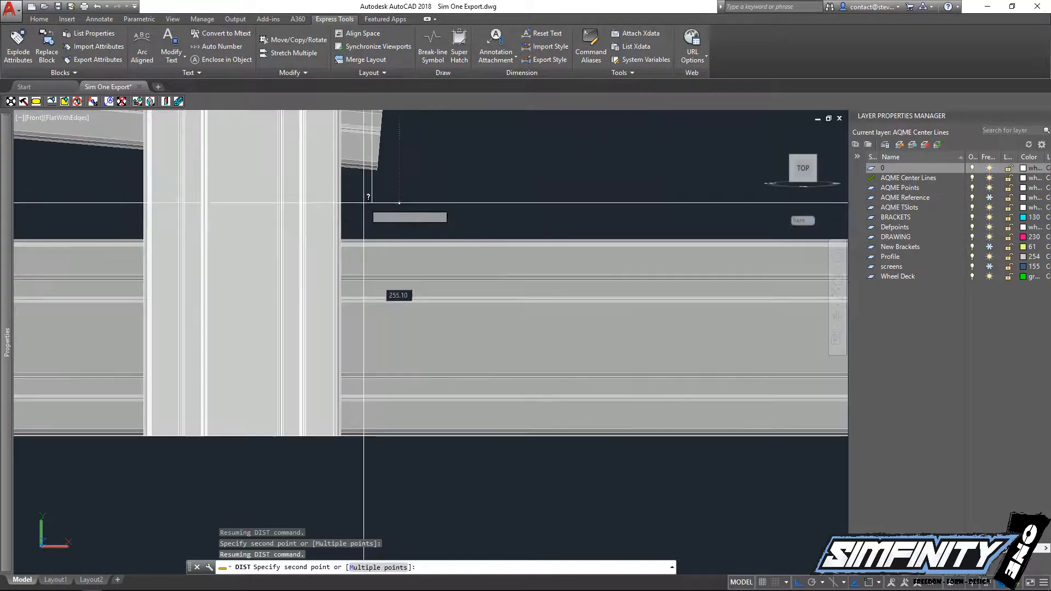
{"action": "scroll", "coordinate": [332, 436], "scroll_direction": "up", "scroll_amount": 4}
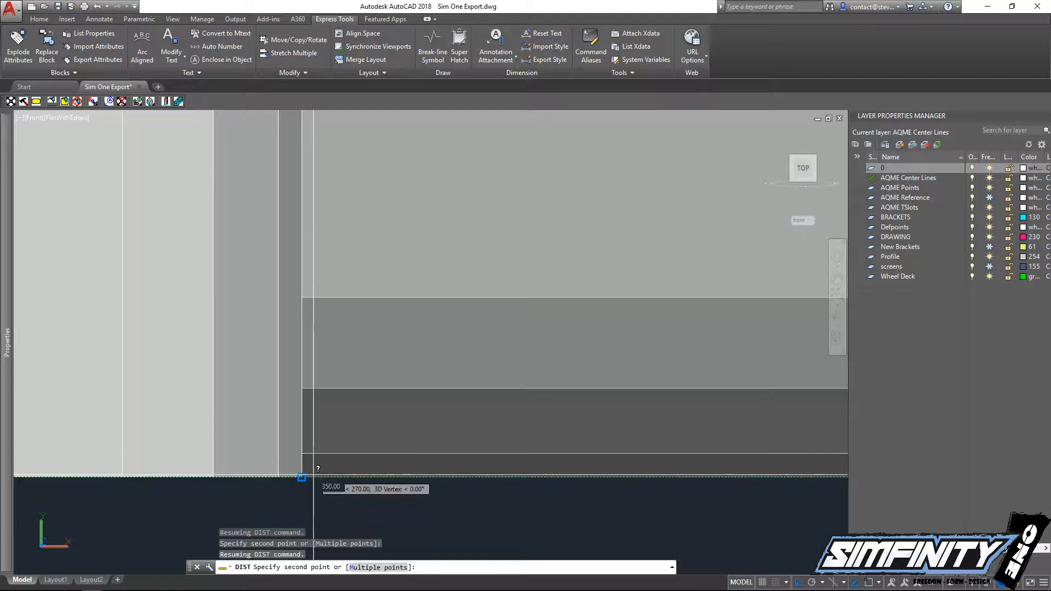
{"action": "left_click", "coordinate": [302, 471]}
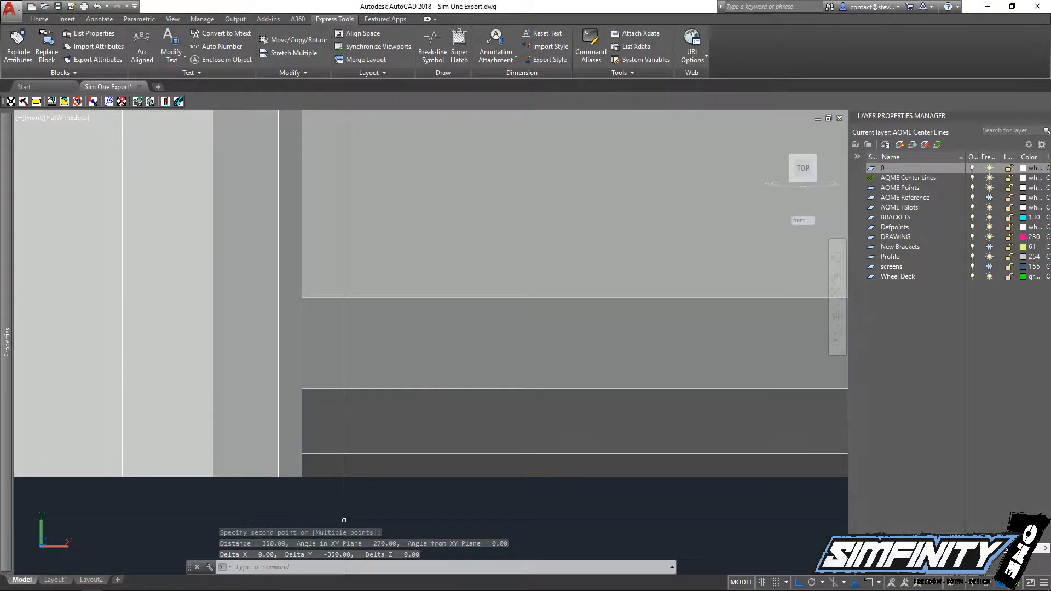
{"action": "key", "text": "Escape"}
Measure how far the horizontal profile's outer end overhangs the outer edge of the short upright
{"action": "scroll", "coordinate": [344, 520], "scroll_direction": "down", "scroll_amount": 8}
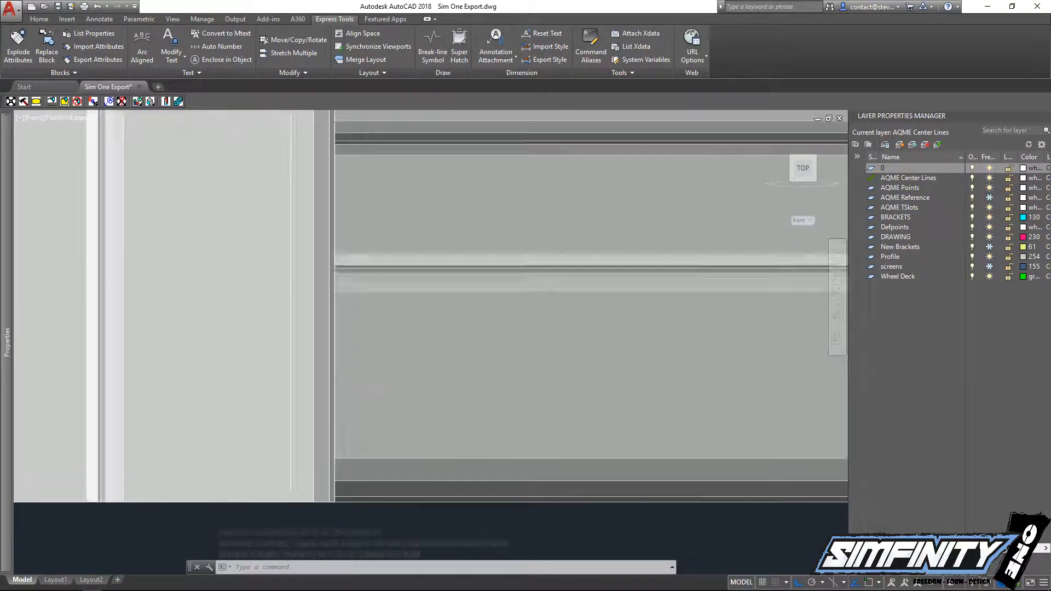
{"action": "scroll", "coordinate": [443, 288], "scroll_direction": "up", "scroll_amount": 3}
{"action": "key", "text": "Escape"}
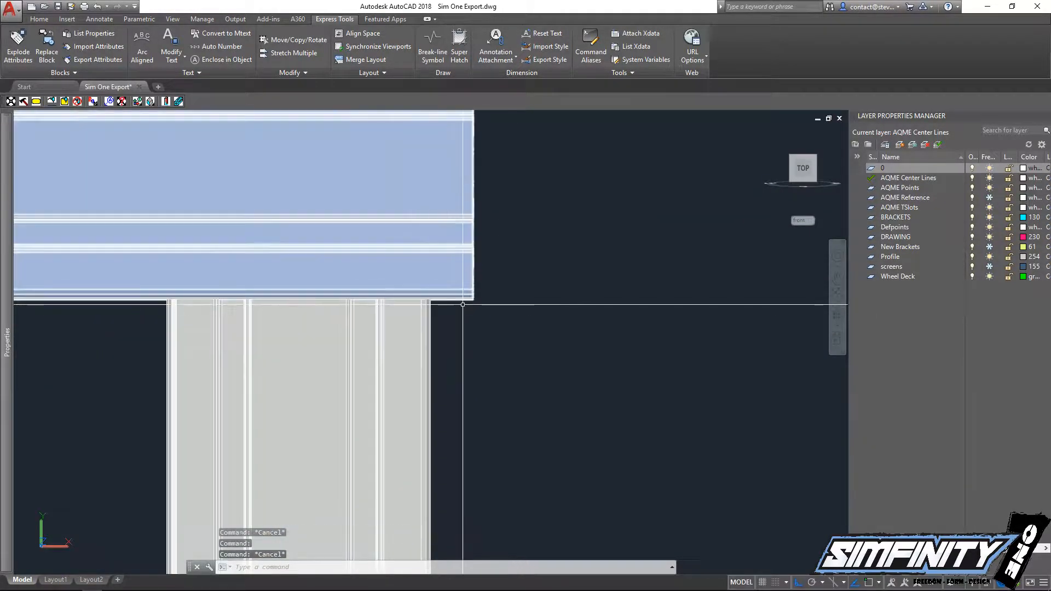
{"action": "type", "text": "di"}
{"action": "key", "text": "Return"}
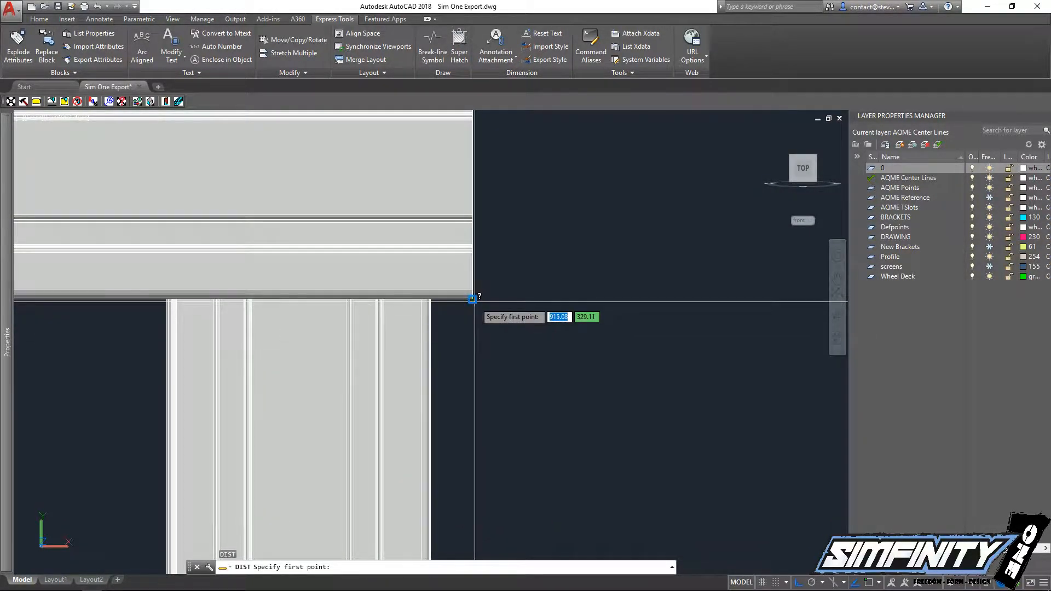
{"action": "left_click", "coordinate": [477, 302]}
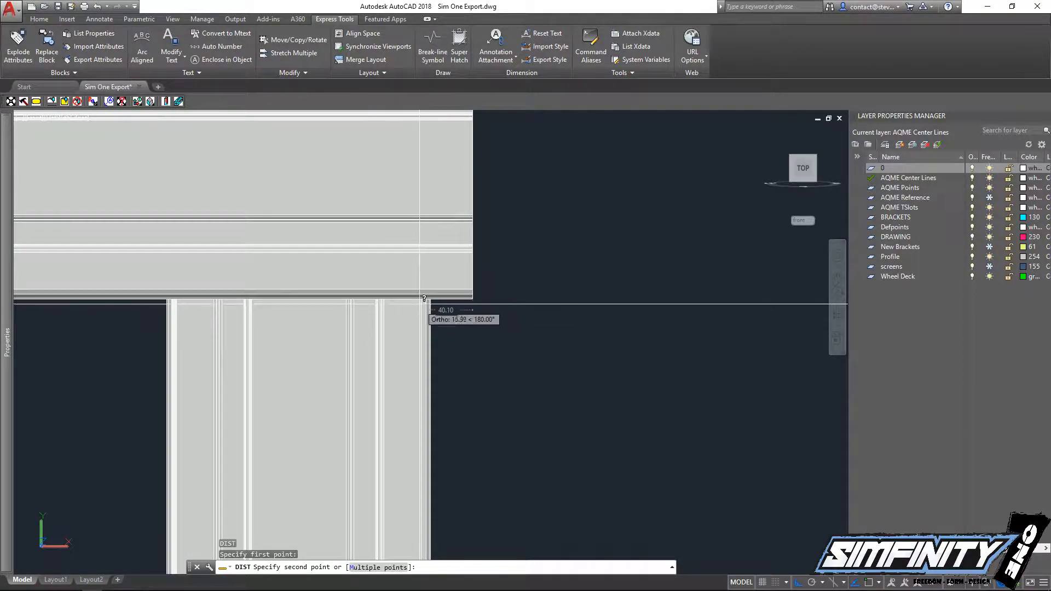
{"action": "scroll", "coordinate": [430, 301], "scroll_direction": "up", "scroll_amount": 3}
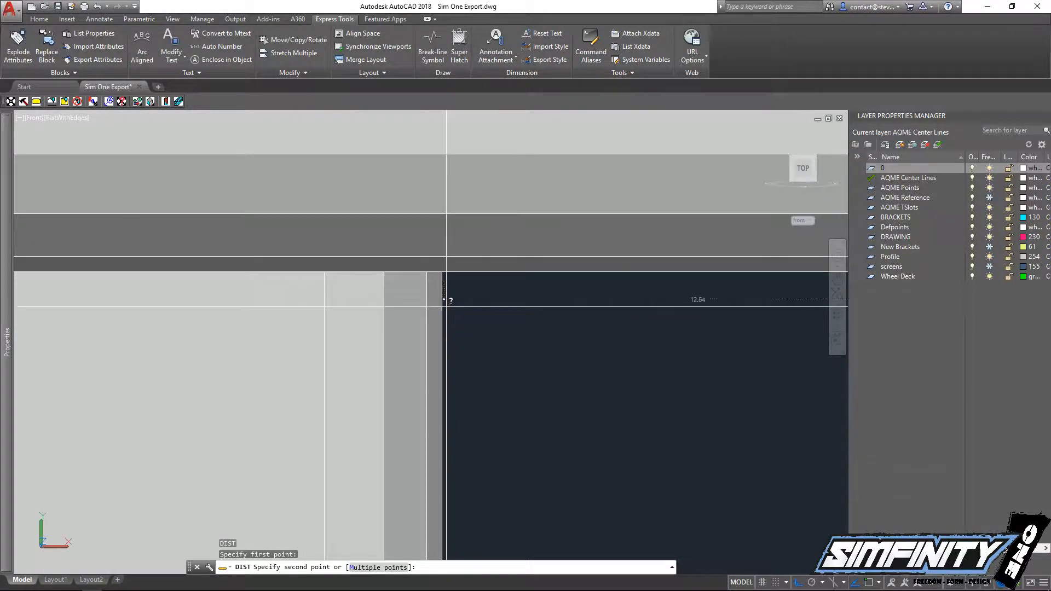
{"action": "left_click", "coordinate": [443, 299]}
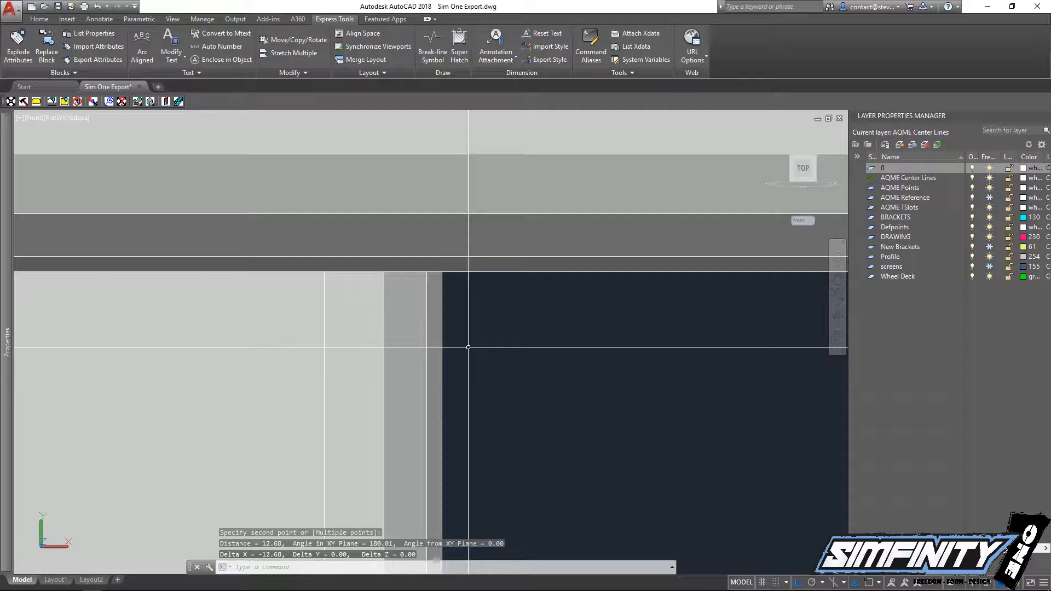
{"action": "scroll", "coordinate": [469, 347], "scroll_direction": "down", "scroll_amount": 6}
{"action": "key", "text": "Escape"}
{"action": "key", "text": "Escape"}
Move the horizontal profile 12.68 toward the tall upright so its outer end is flush with the short upright
{"action": "scroll", "coordinate": [536, 299], "scroll_direction": "down", "scroll_amount": 6}
{"action": "middle_click_drag", "start_coordinate": [536, 298], "coordinate": [540, 367]}
{"action": "type", "text": "m"}
{"action": "key", "text": "space"}
{"action": "left_click", "coordinate": [604, 289]}
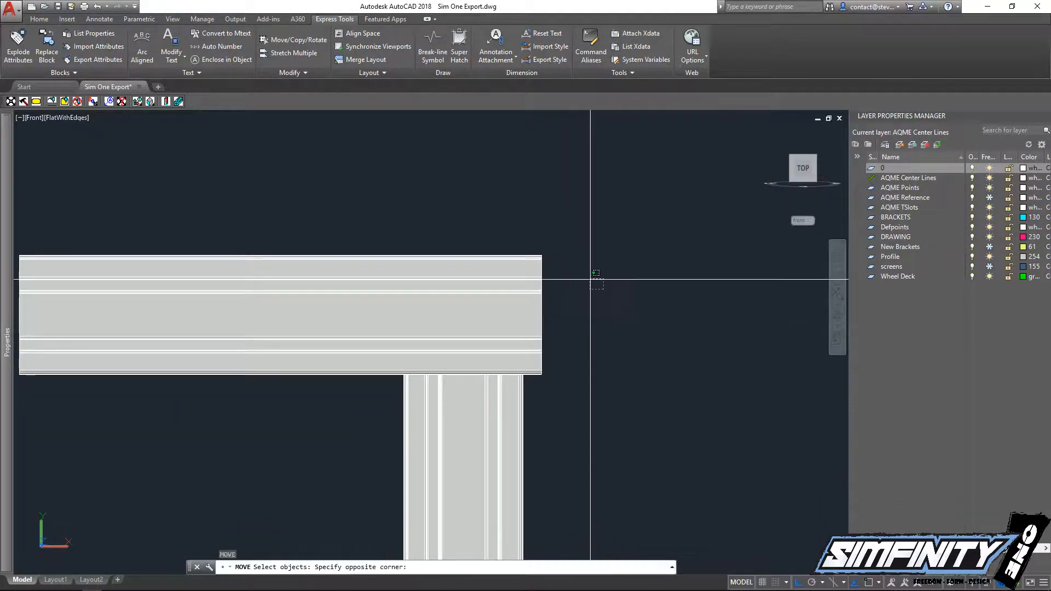
{"action": "left_click", "coordinate": [523, 245]}
{"action": "key", "text": "space"}
{"action": "left_click", "coordinate": [571, 179]}
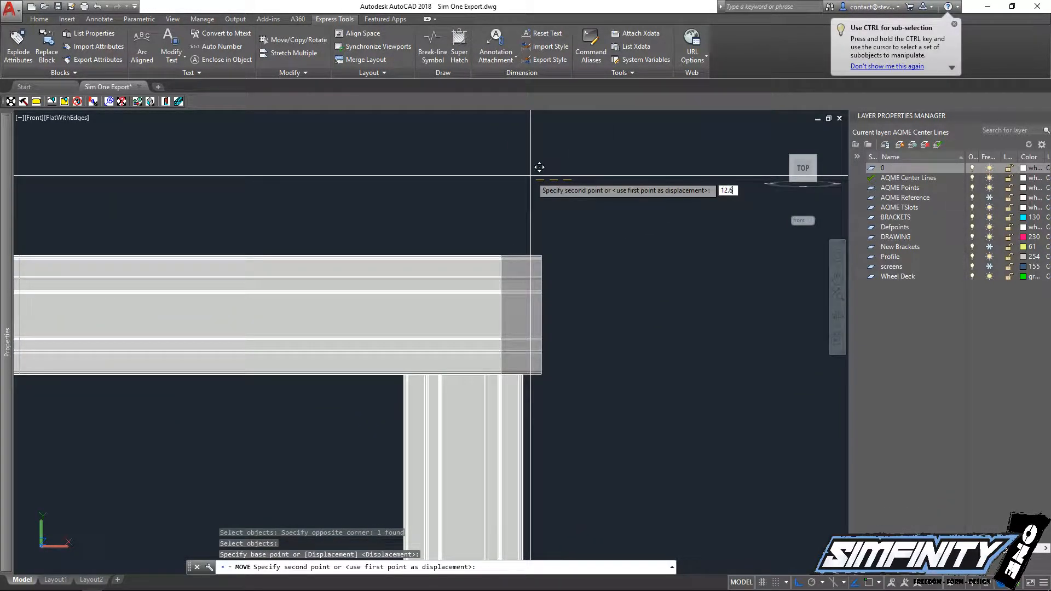
{"action": "key", "text": "Return"}
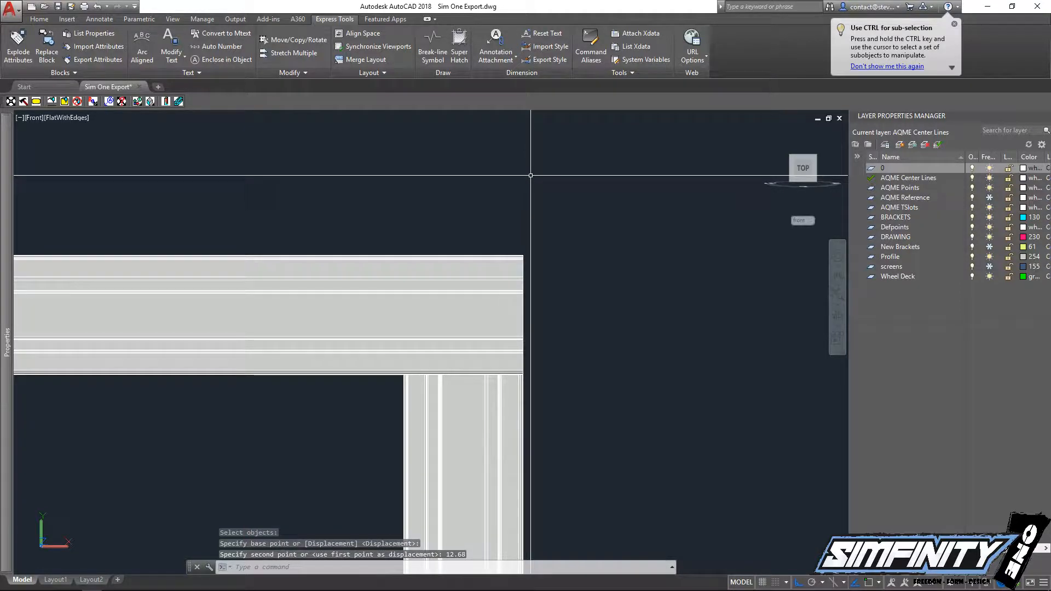
{"action": "key", "text": "Escape"}
Examine the assembled rig in 3D and the corner joint where the angled monitor arm meets the tall upright
{"action": "scroll", "coordinate": [611, 246], "scroll_direction": "down", "scroll_amount": 9}
{"action": "middle_click_drag", "start_coordinate": [610, 287], "coordinate": [425, 310], "text": "shift"}
{"action": "scroll", "coordinate": [480, 356], "scroll_direction": "up", "scroll_amount": 10}
{"action": "scroll", "coordinate": [479, 357], "scroll_direction": "down", "scroll_amount": 10}
{"action": "scroll", "coordinate": [402, 381], "scroll_direction": "up", "scroll_amount": 8}
{"action": "middle_click_drag", "start_coordinate": [402, 385], "coordinate": [323, 331]}
{"action": "scroll", "coordinate": [415, 348], "scroll_direction": "down", "scroll_amount": 8}
{"action": "middle_click_drag", "start_coordinate": [477, 256], "coordinate": [380, 424], "text": "shift"}
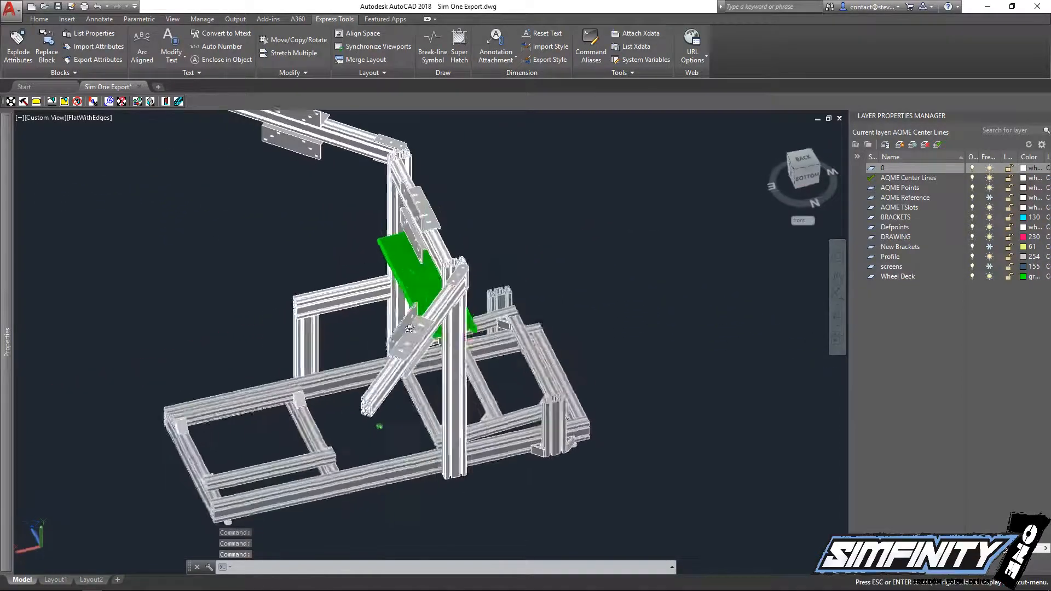
{"action": "scroll", "coordinate": [440, 274], "scroll_direction": "up", "scroll_amount": 7}
{"action": "middle_click_drag", "start_coordinate": [555, 411], "coordinate": [556, 356], "text": "shift"}
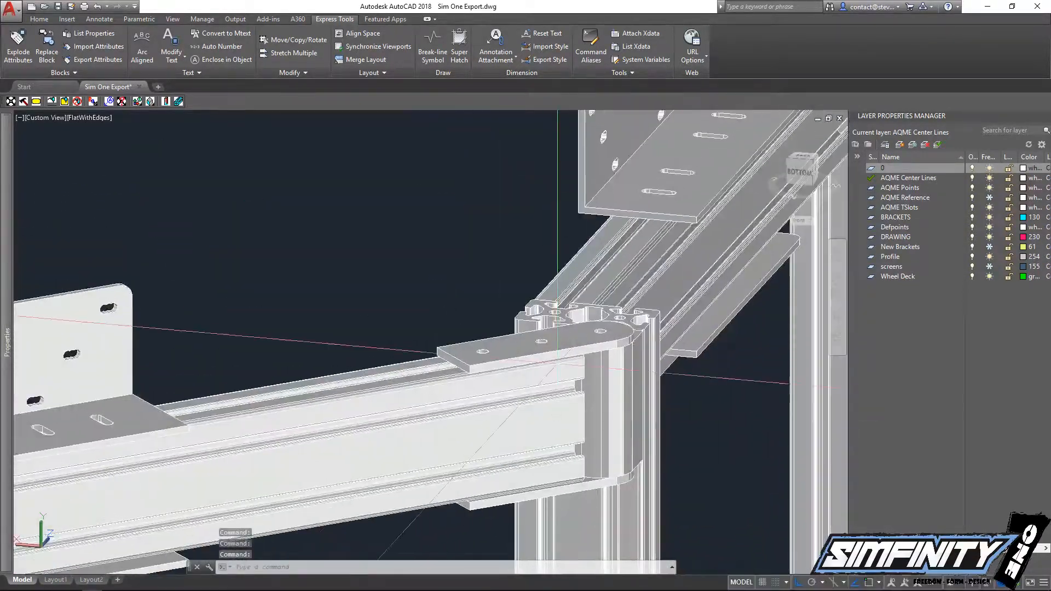
{"action": "scroll", "coordinate": [626, 367], "scroll_direction": "up", "scroll_amount": 2}
{"action": "middle_click_drag", "start_coordinate": [627, 367], "coordinate": [408, 298]}
{"action": "scroll", "coordinate": [493, 296], "scroll_direction": "down", "scroll_amount": 3}
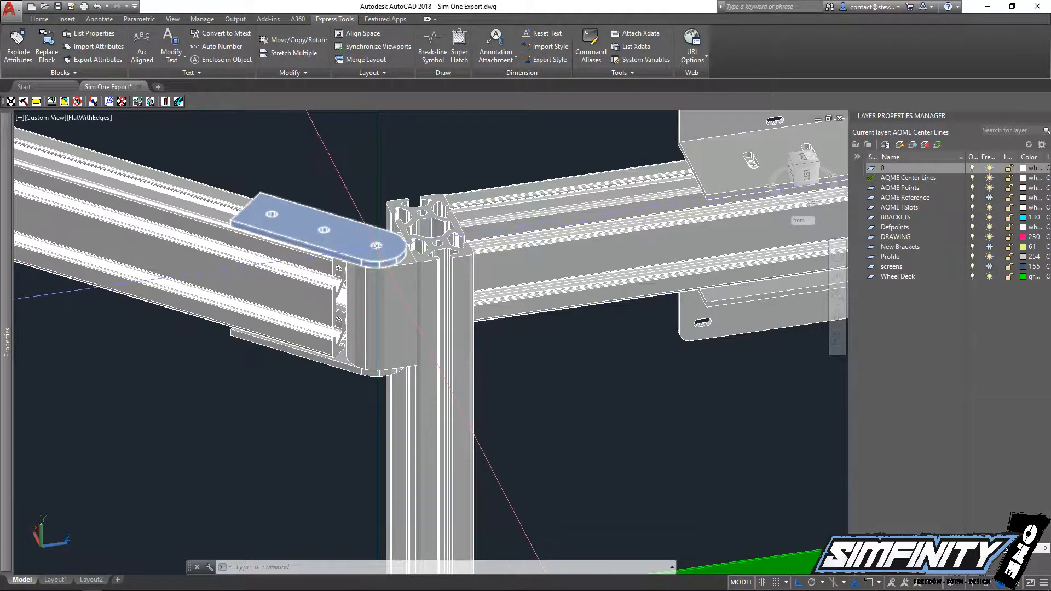
{"action": "middle_click_drag", "start_coordinate": [377, 245], "coordinate": [468, 293], "text": "shift"}
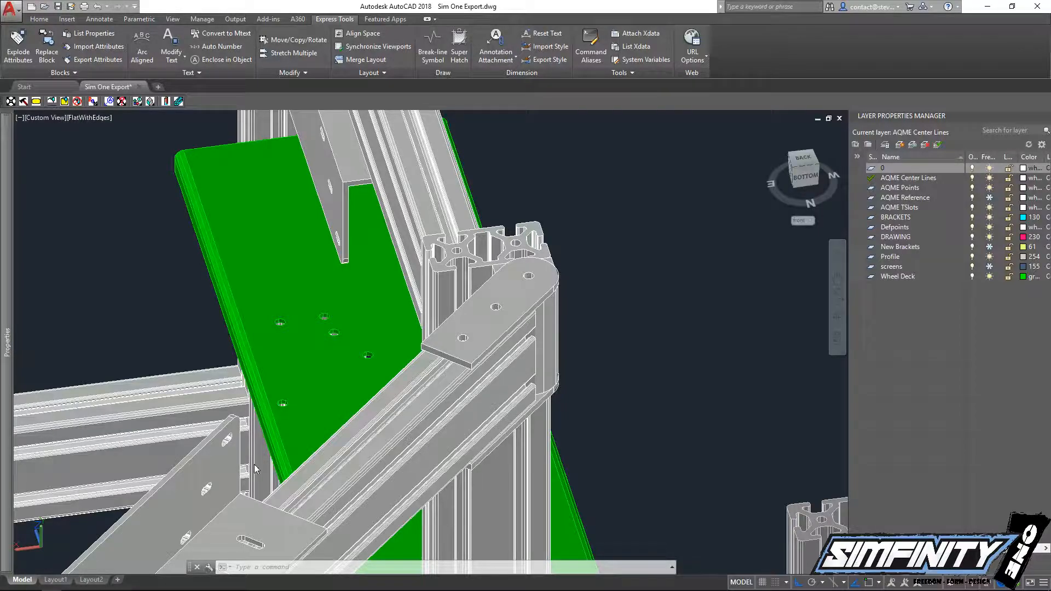
Select the rounded joint plate on top of the angled monitor arm and inspect how it connects to the upright
{"action": "scroll", "coordinate": [554, 319], "scroll_direction": "down", "scroll_amount": 6}
{"action": "key", "text": "Escape"}
{"action": "middle_click_drag", "start_coordinate": [553, 319], "coordinate": [389, 350], "text": "shift"}
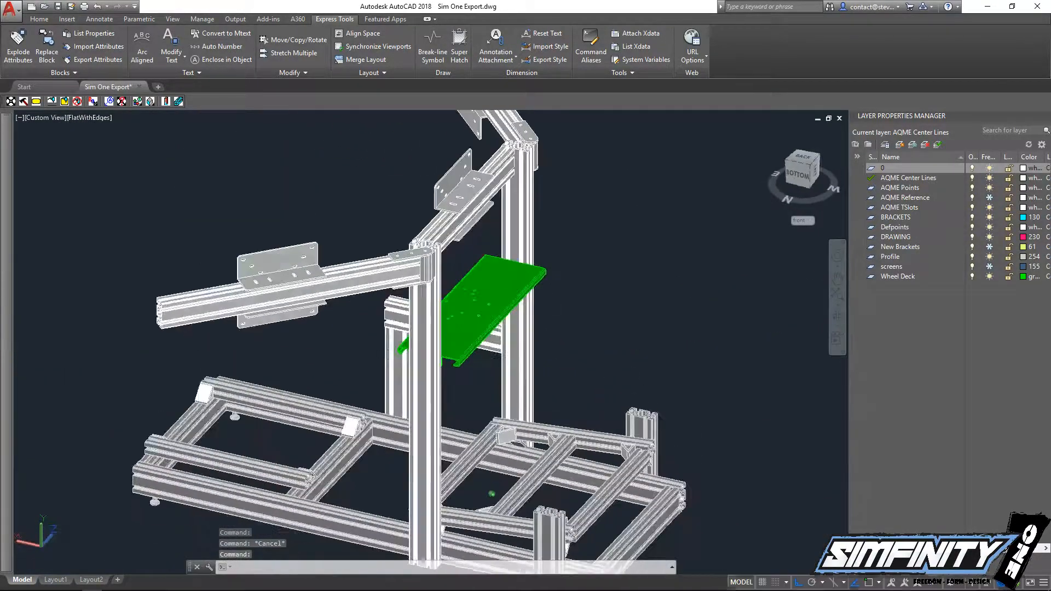
{"action": "scroll", "coordinate": [303, 278], "scroll_direction": "up", "scroll_amount": 8}
{"action": "middle_click_drag", "start_coordinate": [301, 279], "coordinate": [432, 345], "text": "shift"}
{"action": "scroll", "coordinate": [340, 238], "scroll_direction": "down", "scroll_amount": 5}
{"action": "scroll", "coordinate": [336, 333], "scroll_direction": "up", "scroll_amount": 3}
{"action": "scroll", "coordinate": [339, 341], "scroll_direction": "down", "scroll_amount": 2}
{"action": "scroll", "coordinate": [393, 249], "scroll_direction": "up", "scroll_amount": 3}
{"action": "left_click", "coordinate": [363, 278]}
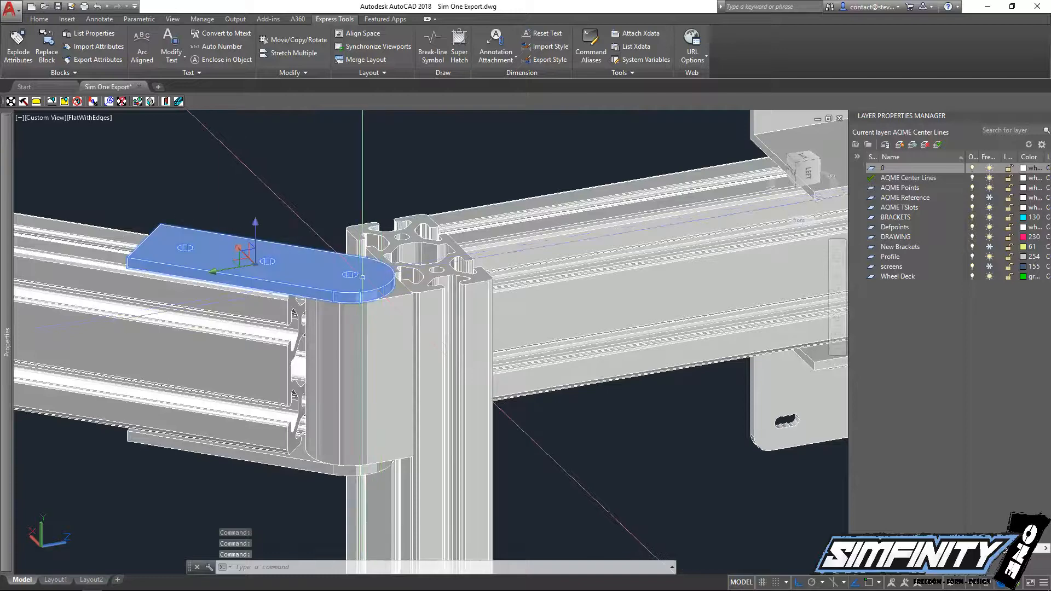
{"action": "scroll", "coordinate": [359, 283], "scroll_direction": "down", "scroll_amount": 5}
{"action": "middle_click_drag", "start_coordinate": [364, 285], "coordinate": [254, 320]}
{"action": "middle_click_drag", "start_coordinate": [254, 320], "coordinate": [203, 315], "text": "shift"}
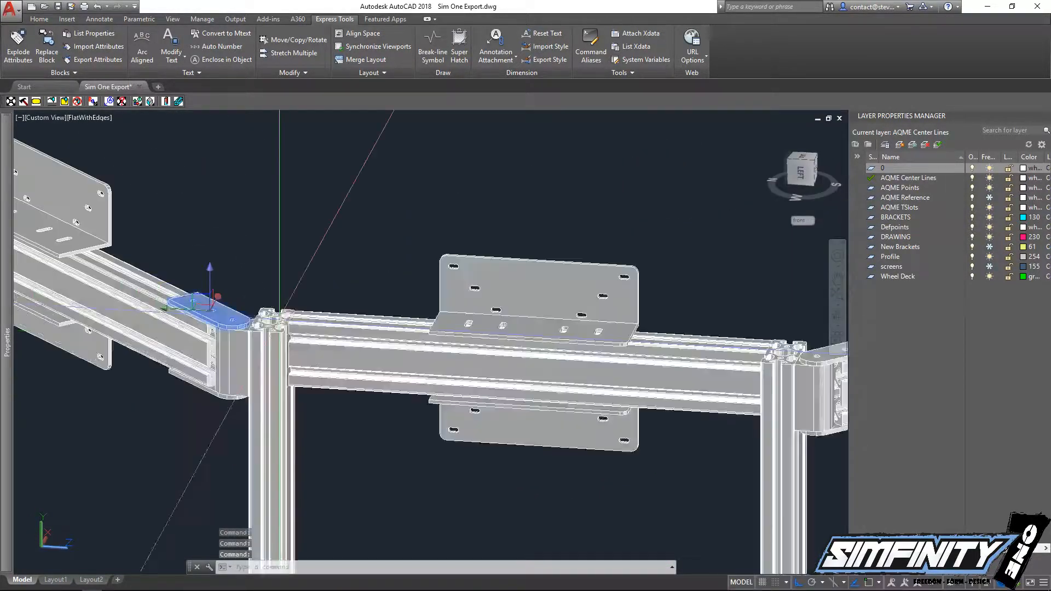
Deselect the joint plate and examine the monitor mounting plates, the green wheel deck and the new side frame from several angles
{"action": "middle_click_drag", "start_coordinate": [513, 328], "coordinate": [275, 305]}
{"action": "scroll", "coordinate": [405, 321], "scroll_direction": "down", "scroll_amount": 4}
{"action": "scroll", "coordinate": [409, 340], "scroll_direction": "down", "scroll_amount": 4}
{"action": "key", "text": "Escape"}
{"action": "key", "text": "Escape"}
{"action": "scroll", "coordinate": [408, 340], "scroll_direction": "up", "scroll_amount": 7}
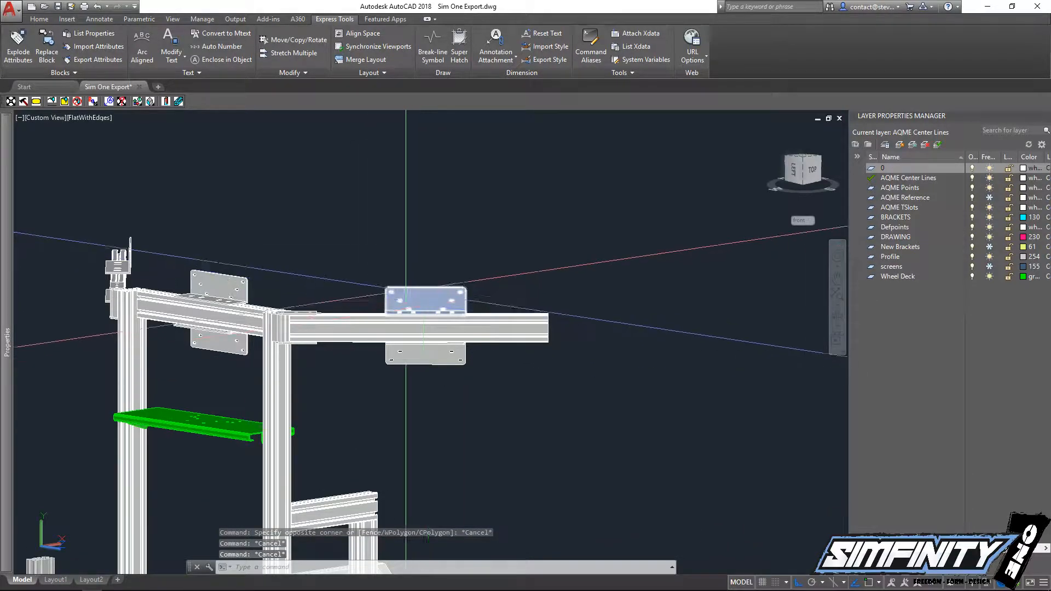
{"action": "scroll", "coordinate": [396, 323], "scroll_direction": "up", "scroll_amount": 5}
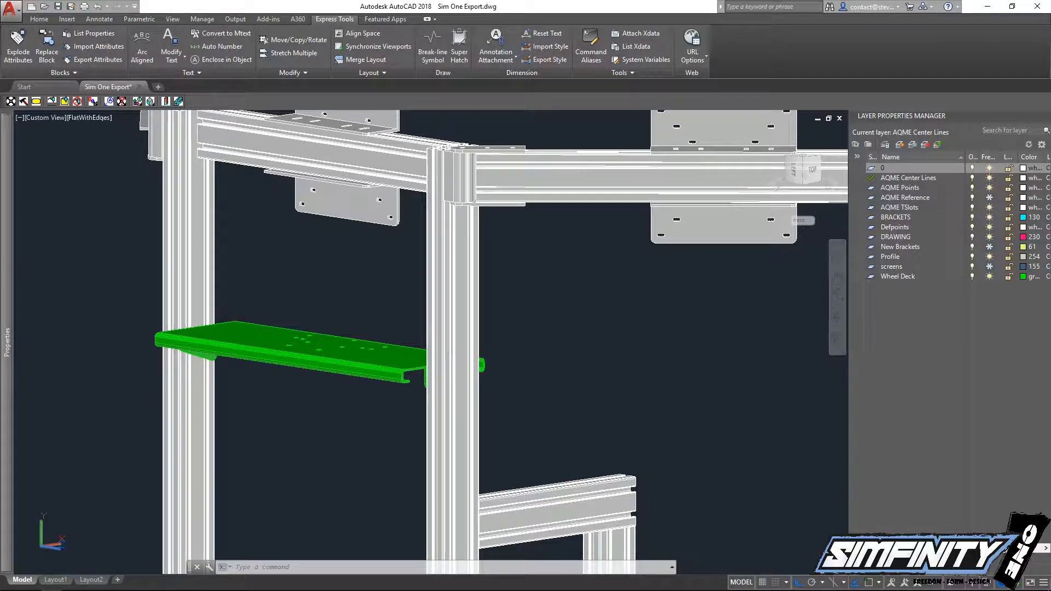
{"action": "mouse_move", "coordinate": [6, 258]}
{"action": "middle_click_drag", "start_coordinate": [540, 371], "coordinate": [551, 319]}
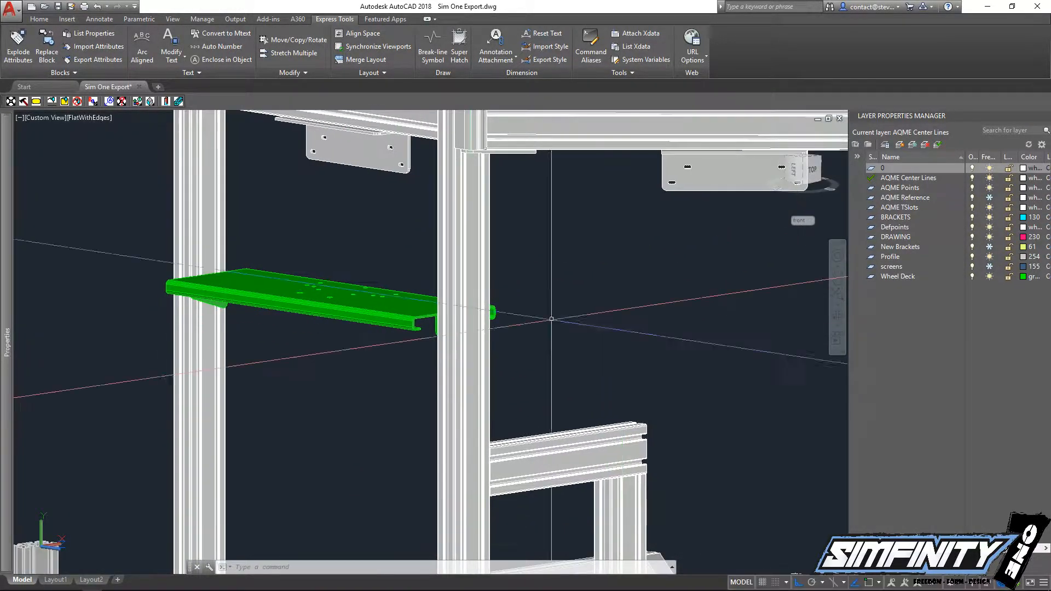
{"action": "scroll", "coordinate": [373, 310], "scroll_direction": "up", "scroll_amount": 5}
{"action": "scroll", "coordinate": [422, 319], "scroll_direction": "down", "scroll_amount": 2}
{"action": "middle_click_drag", "start_coordinate": [435, 323], "coordinate": [356, 274], "text": "shift"}
{"action": "scroll", "coordinate": [356, 345], "scroll_direction": "down", "scroll_amount": 4}
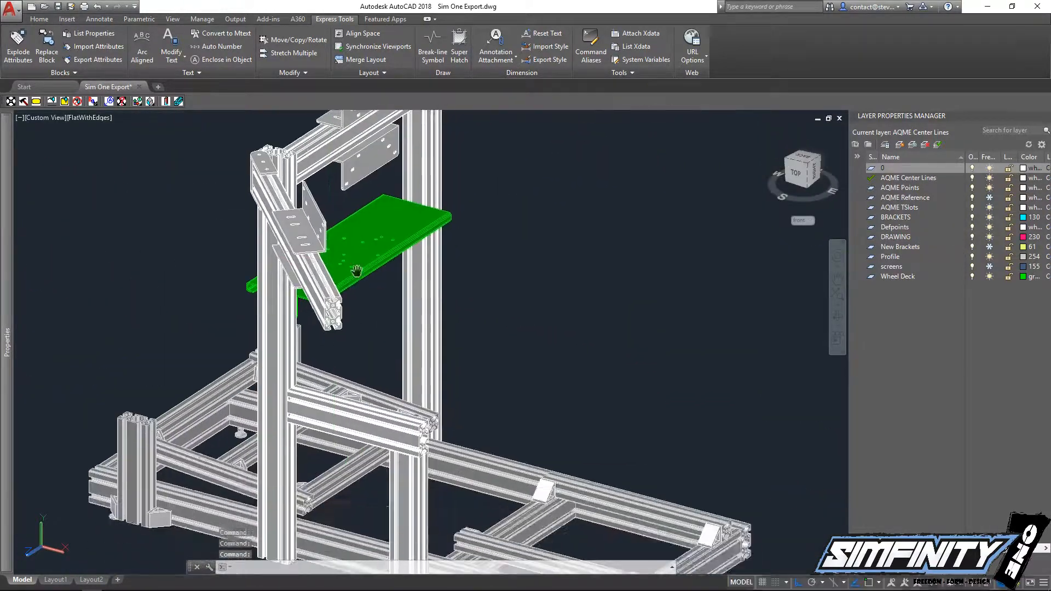
Examine the side frame's horizontal profile, uprights, wheel deck and base of the rig from several angles and distances
{"action": "middle_click_drag", "start_coordinate": [403, 352], "coordinate": [357, 339], "text": "shift"}
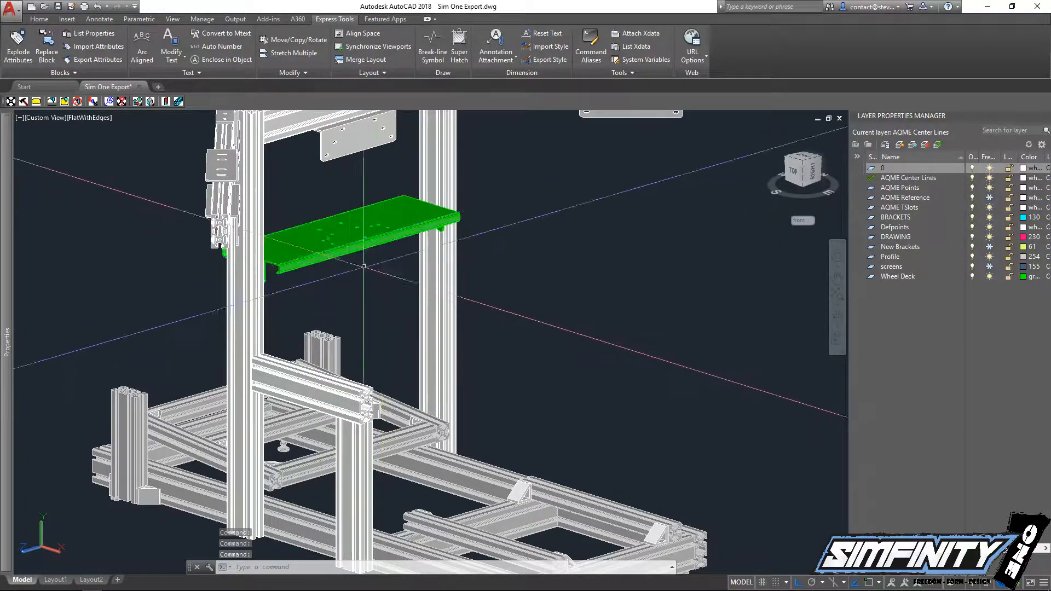
{"action": "scroll", "coordinate": [313, 245], "scroll_direction": "up", "scroll_amount": 3}
{"action": "scroll", "coordinate": [335, 271], "scroll_direction": "down", "scroll_amount": 2}
{"action": "middle_click_drag", "start_coordinate": [369, 304], "coordinate": [302, 299], "text": "shift"}
{"action": "middle_click_drag", "start_coordinate": [224, 221], "coordinate": [530, 278]}
{"action": "scroll", "coordinate": [436, 245], "scroll_direction": "down", "scroll_amount": 3}
{"action": "middle_click_drag", "start_coordinate": [495, 329], "coordinate": [537, 307], "text": "shift"}
{"action": "middle_click_drag", "start_coordinate": [464, 434], "coordinate": [346, 408]}
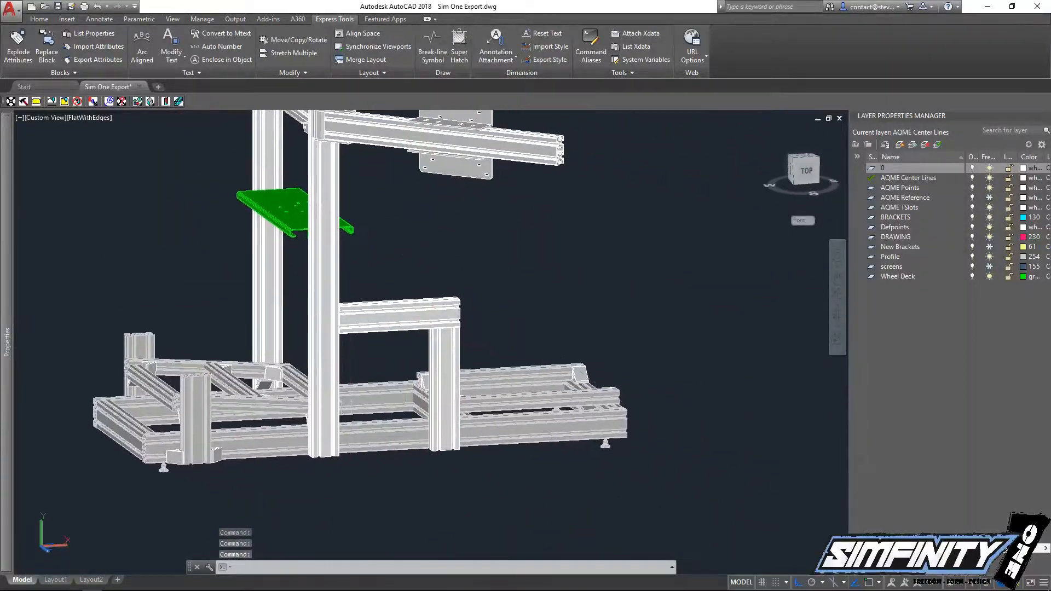
{"action": "middle_click_drag", "start_coordinate": [416, 287], "coordinate": [473, 326], "text": "shift"}
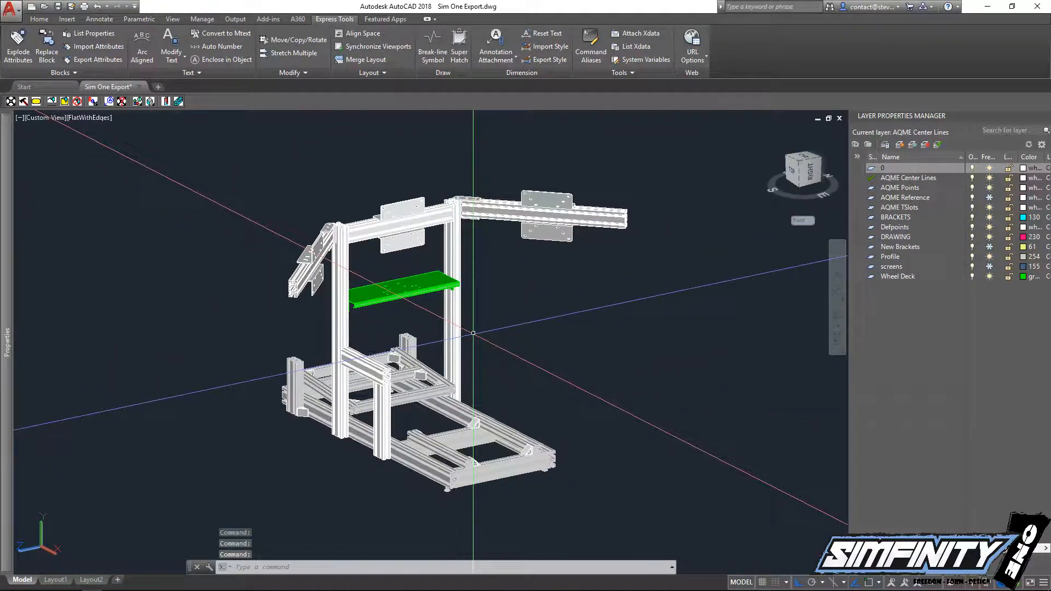
{"action": "scroll", "coordinate": [405, 315], "scroll_direction": "up", "scroll_amount": 5}
{"action": "scroll", "coordinate": [321, 328], "scroll_direction": "down", "scroll_amount": 4}
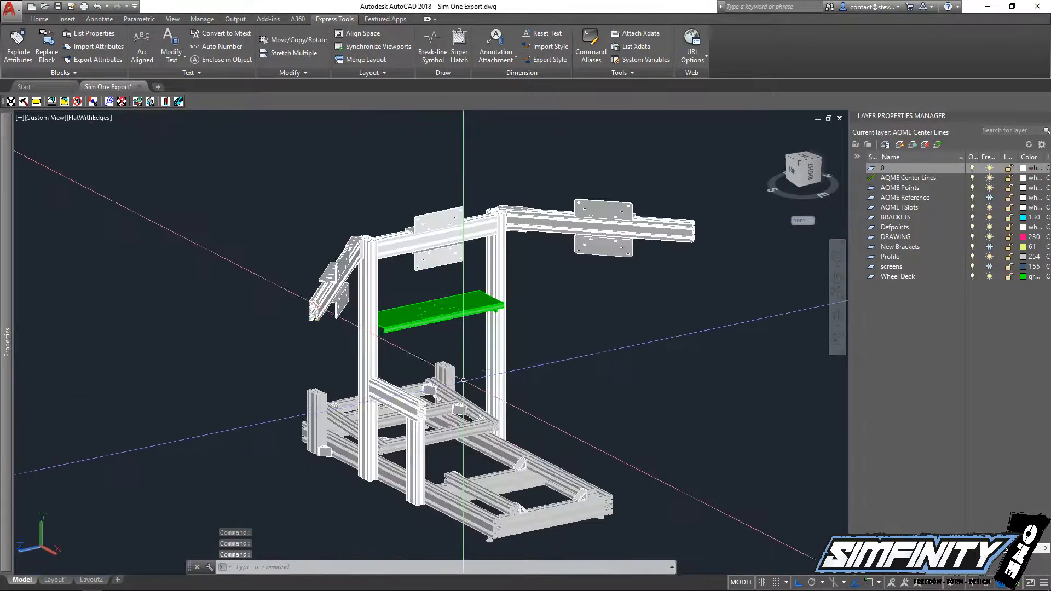
{"action": "middle_click_drag", "start_coordinate": [321, 329], "coordinate": [395, 386], "text": "shift"}
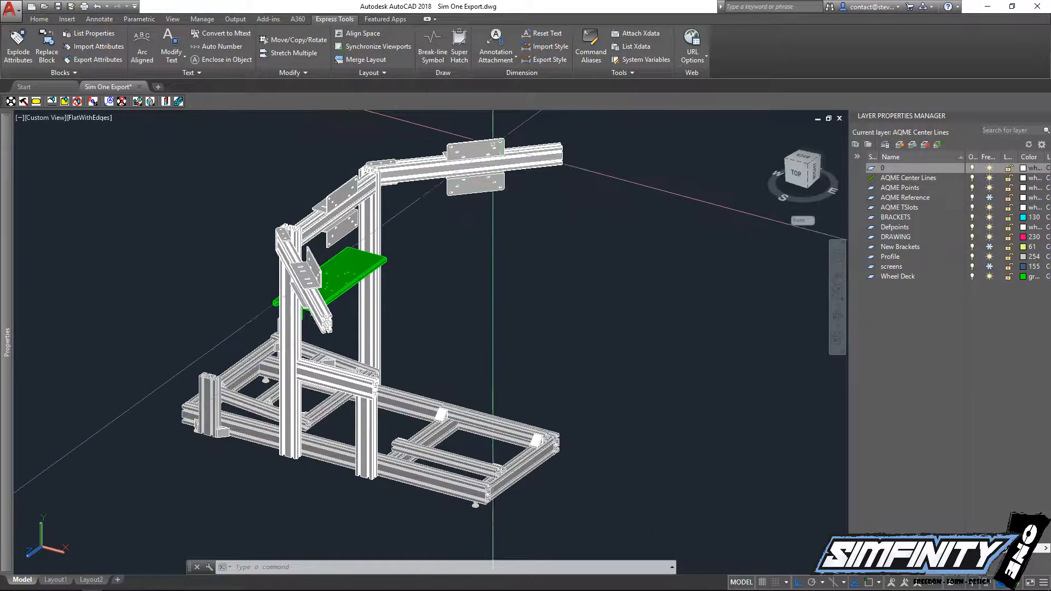
{"action": "middle_click_drag", "start_coordinate": [493, 144], "coordinate": [365, 413], "text": "shift"}
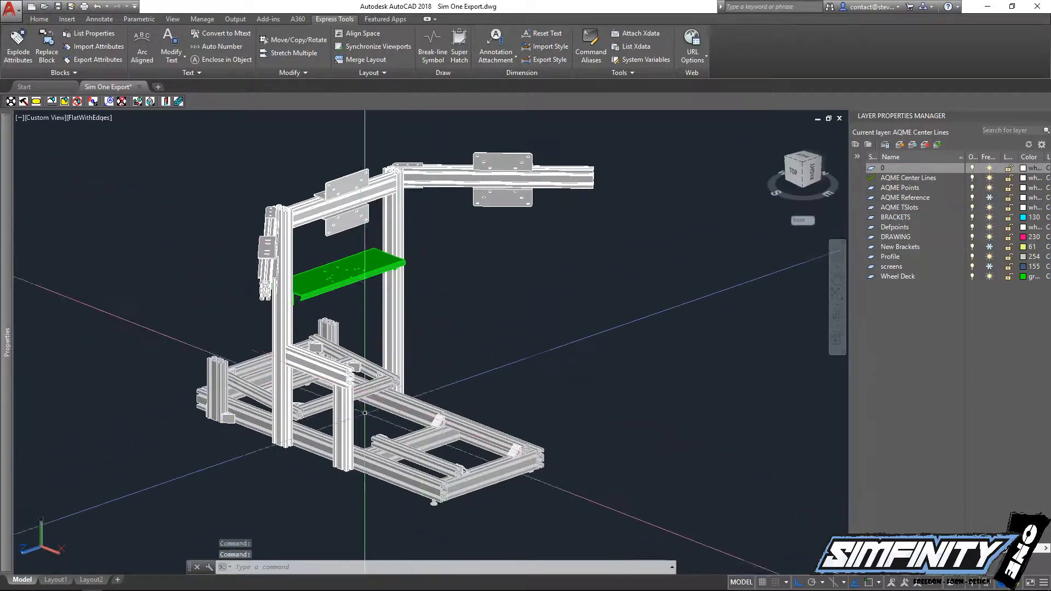
{"action": "scroll", "coordinate": [337, 385], "scroll_direction": "up", "scroll_amount": 3}
{"action": "middle_click_drag", "start_coordinate": [528, 375], "coordinate": [626, 221], "text": "shift"}
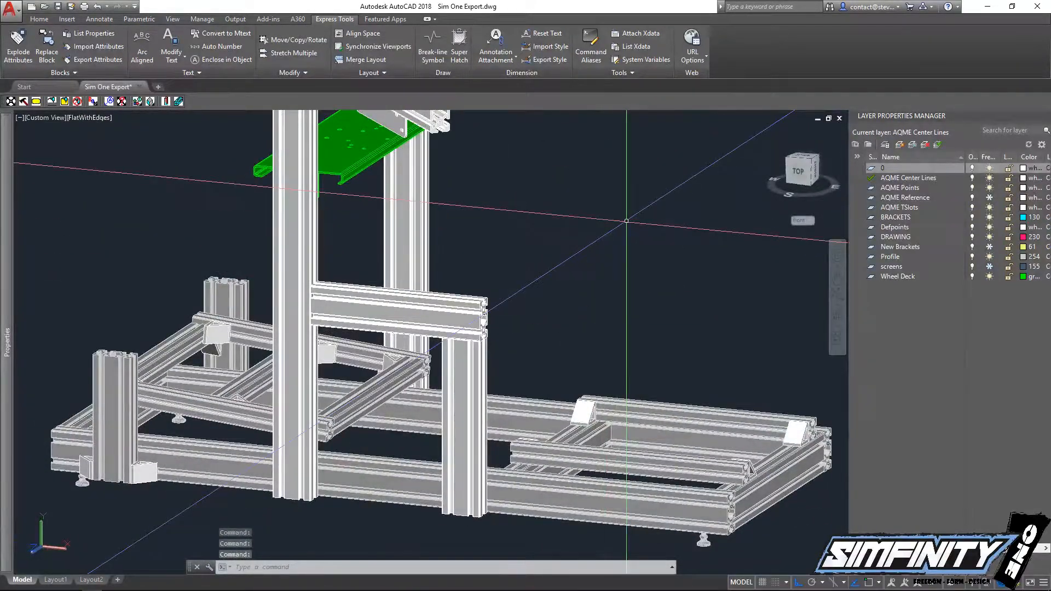
Switch to the plan view of the current UCS and draw a horizontal line 40 long in the empty space beside the rig
{"action": "key", "text": "Return"}
{"action": "key", "text": "Return"}
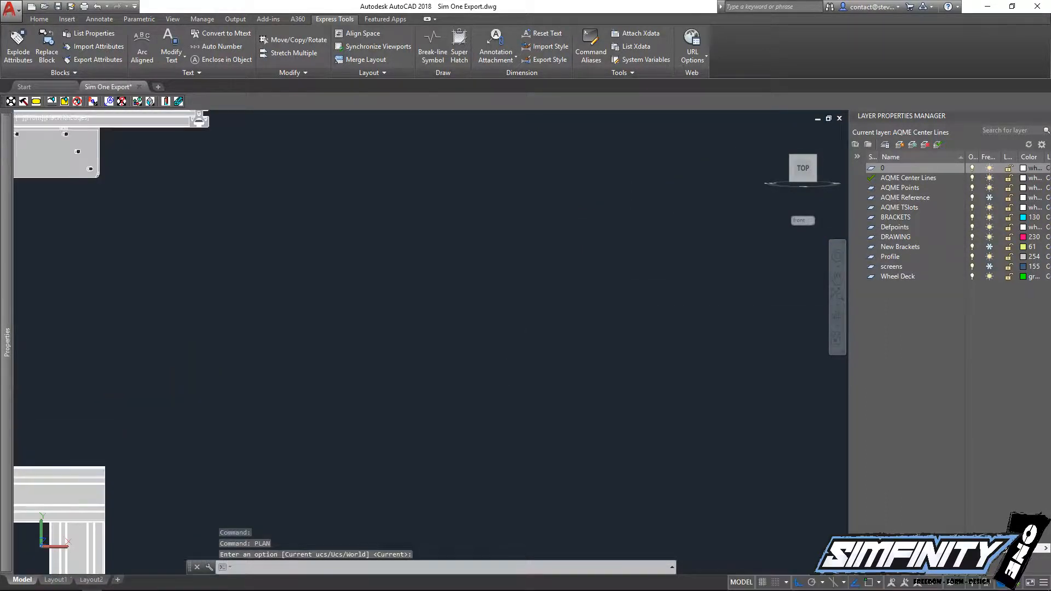
{"action": "type", "text": "l"}
{"action": "key", "text": "Return"}
{"action": "left_click", "coordinate": [411, 285]}
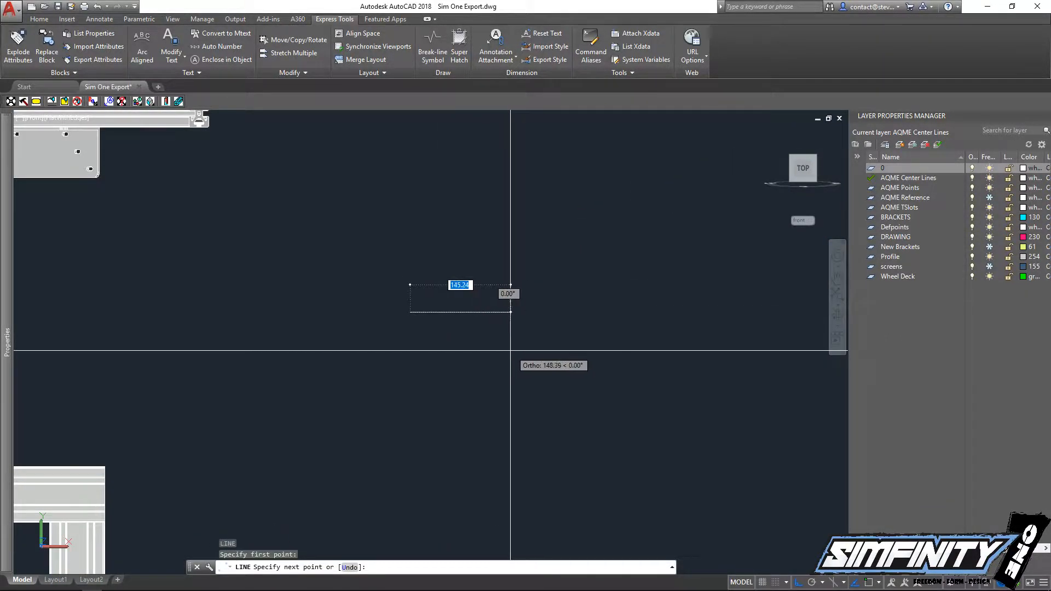
{"action": "key", "text": "Return"}
{"action": "key", "text": "Escape"}
{"action": "scroll", "coordinate": [423, 301], "scroll_direction": "up", "scroll_amount": 5}
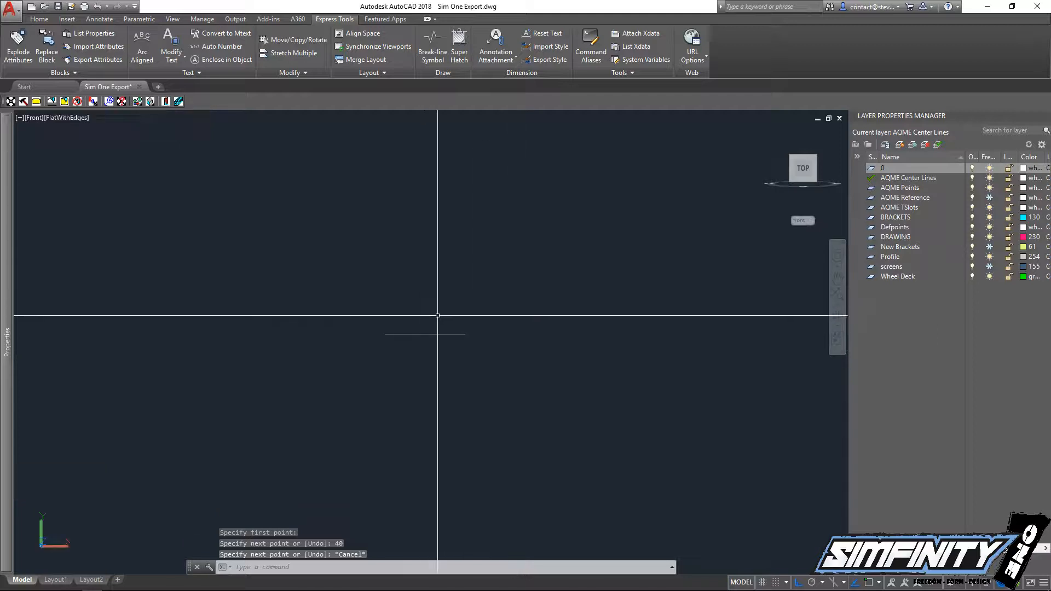
{"action": "type", "text": "l"}
{"action": "key", "text": "Return"}
{"action": "key", "text": "F3"}
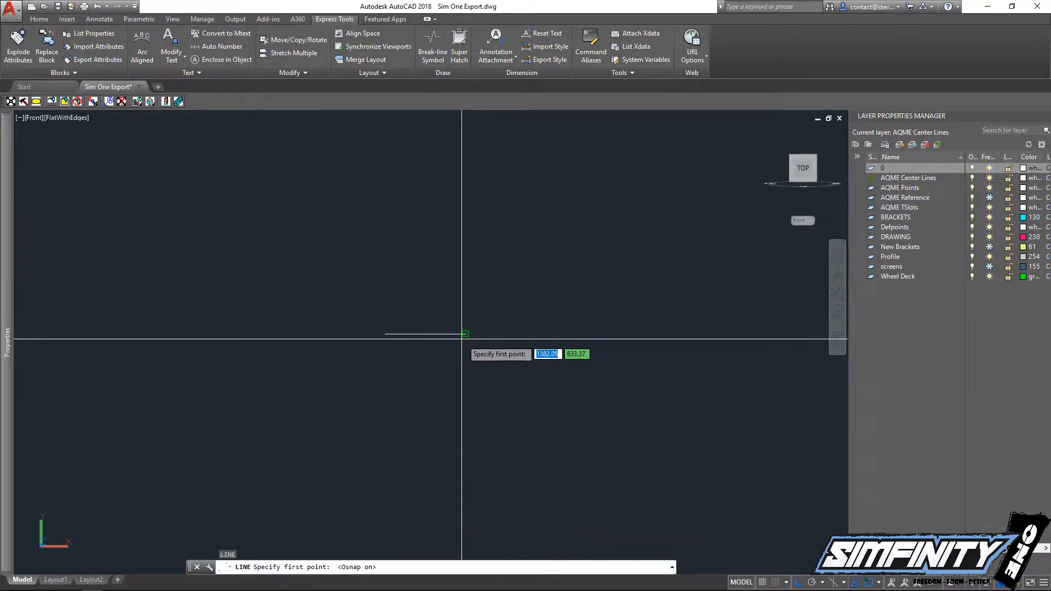
{"action": "left_click", "coordinate": [466, 333]}
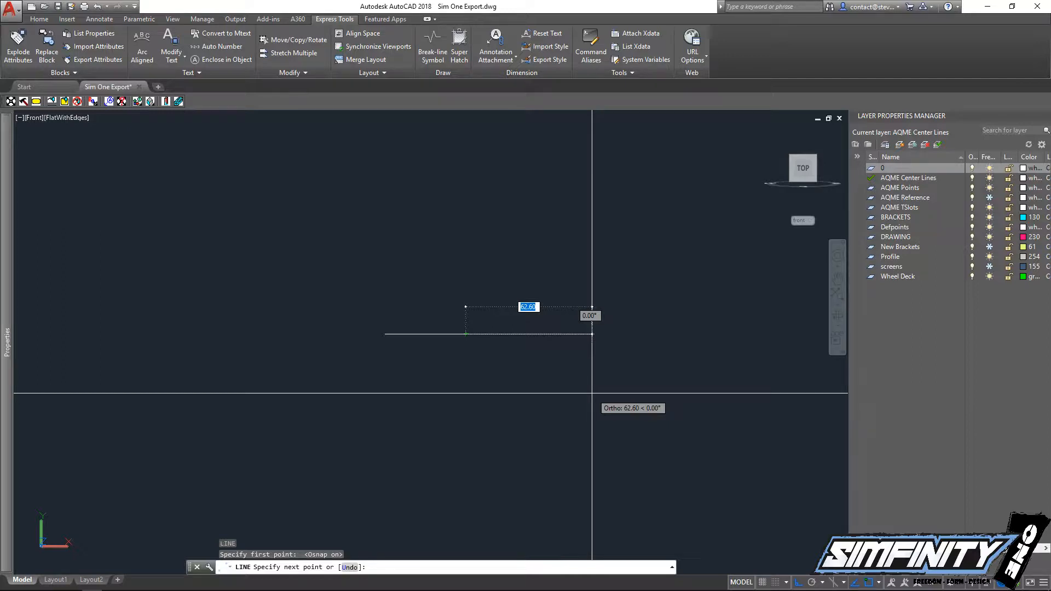
{"action": "key", "text": "Escape"}
Draw a separate horizontal line 180 long, below and to the right of the 40 line
{"action": "middle_click_drag", "start_coordinate": [529, 362], "coordinate": [413, 261]}
{"action": "type", "text": "l"}
{"action": "key", "text": "Return"}
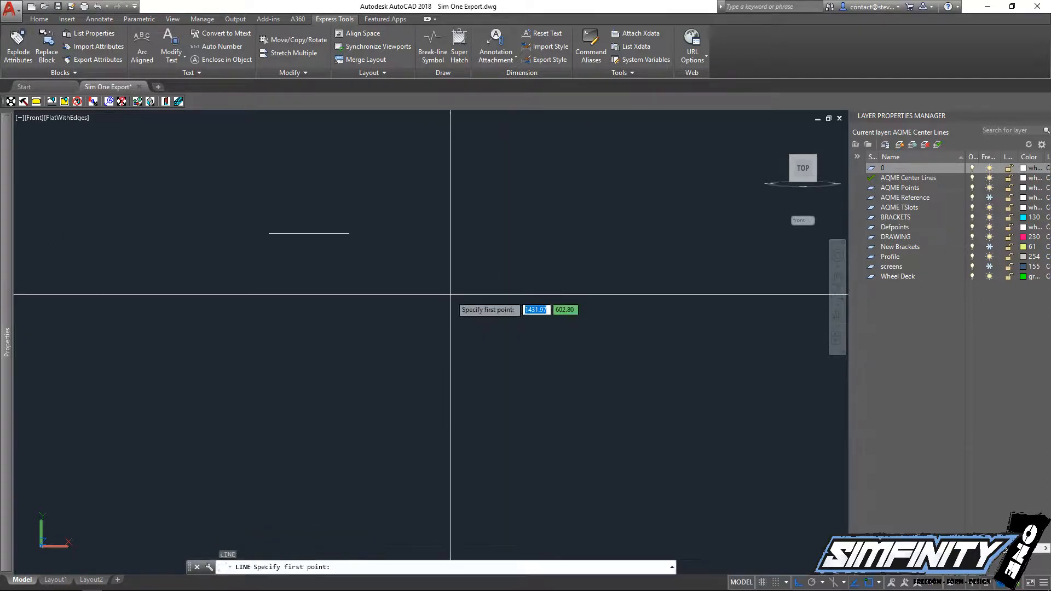
{"action": "left_click", "coordinate": [450, 295]}
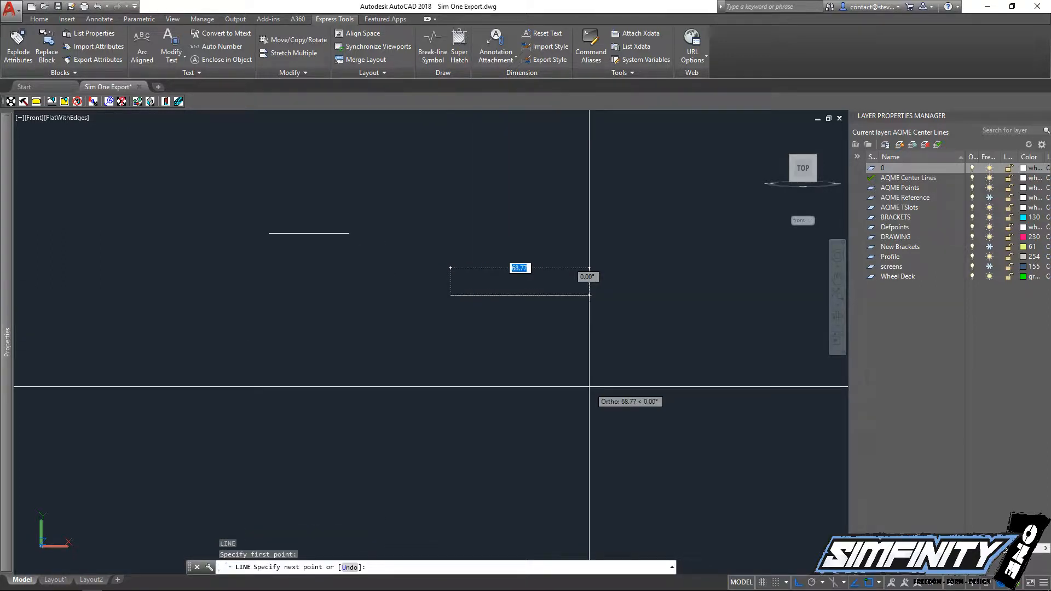
{"action": "key", "text": "Escape"}
{"action": "key", "text": "Escape"}
{"action": "scroll", "coordinate": [628, 372], "scroll_direction": "down", "scroll_amount": 2}
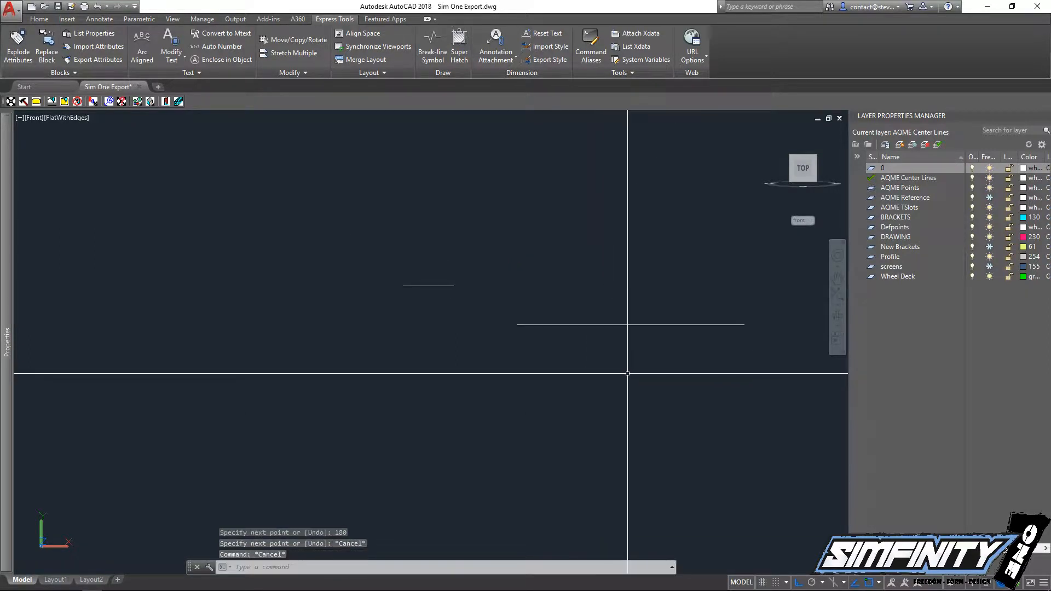
Draw a vertical line 20 long upward from the right end of the 180 line
{"action": "middle_click_drag", "start_coordinate": [733, 358], "coordinate": [613, 331]}
{"action": "type", "text": "l"}
{"action": "key", "text": "Return"}
{"action": "left_click", "coordinate": [623, 296]}
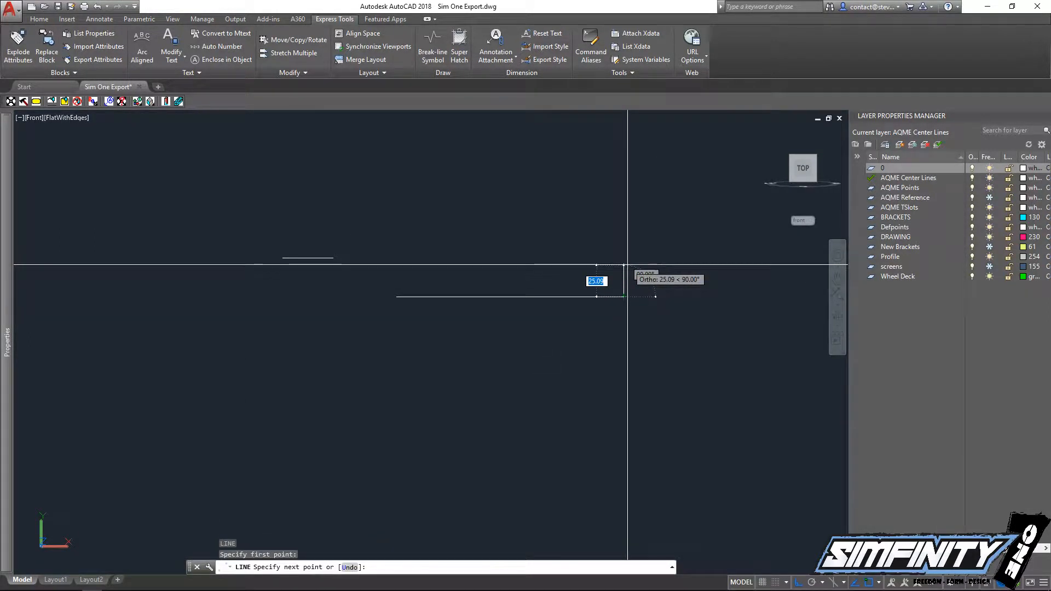
{"action": "key", "text": "Return"}
{"action": "key", "text": "Escape"}
{"action": "key", "text": "Escape"}
{"action": "scroll", "coordinate": [469, 313], "scroll_direction": "up", "scroll_amount": 3}
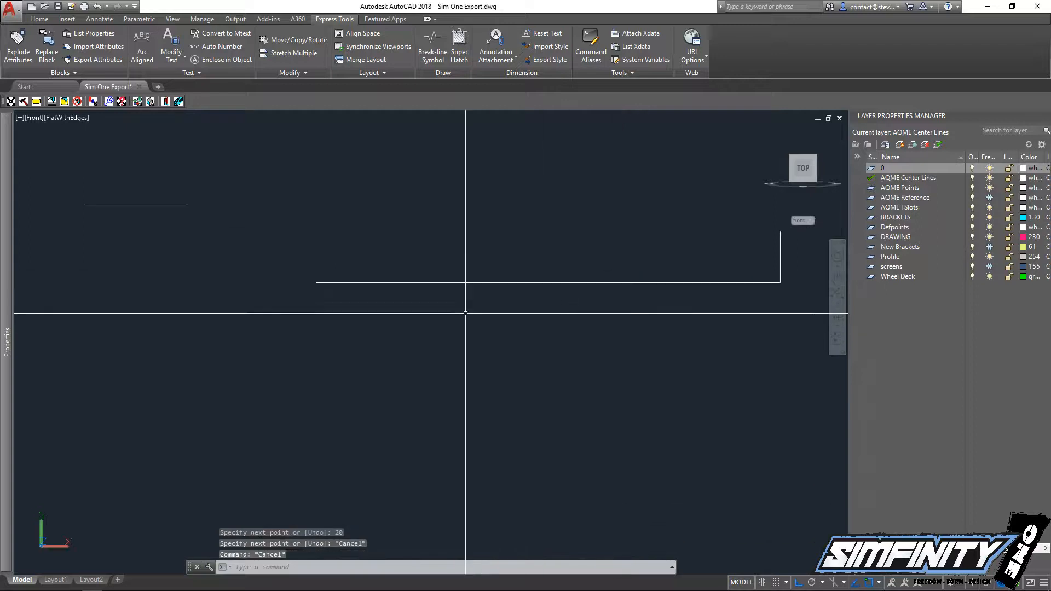
{"action": "scroll", "coordinate": [434, 317], "scroll_direction": "down", "scroll_amount": 2}
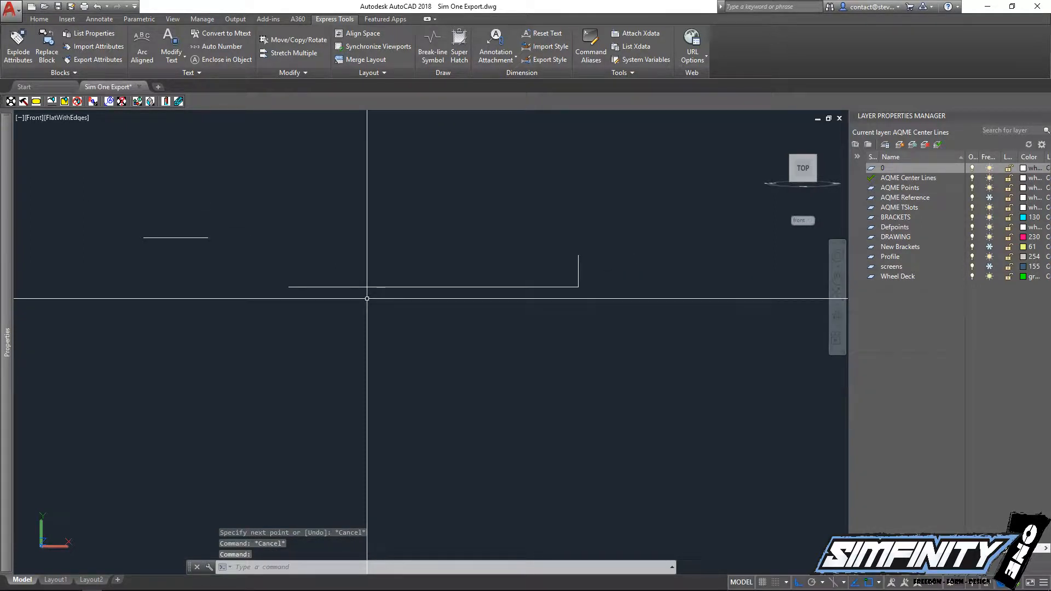
Turn ortho off and rotate the 180 and 20 lines together by 45 degrees about the free end of the 180 line
{"action": "key", "text": "Escape"}
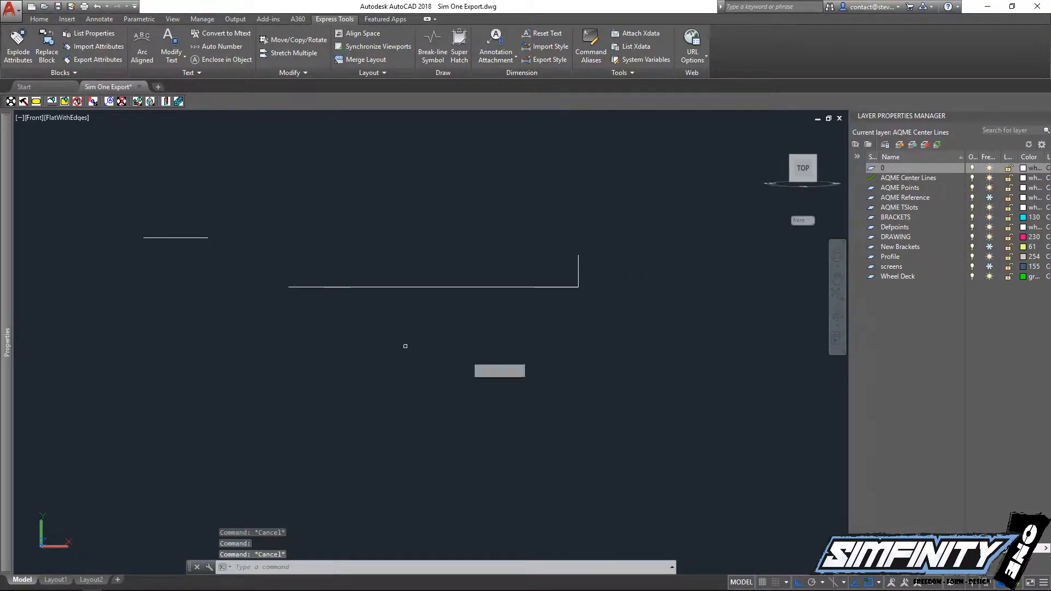
{"action": "left_click", "coordinate": [594, 347]}
{"action": "left_click", "coordinate": [288, 183]}
{"action": "key", "text": "Return"}
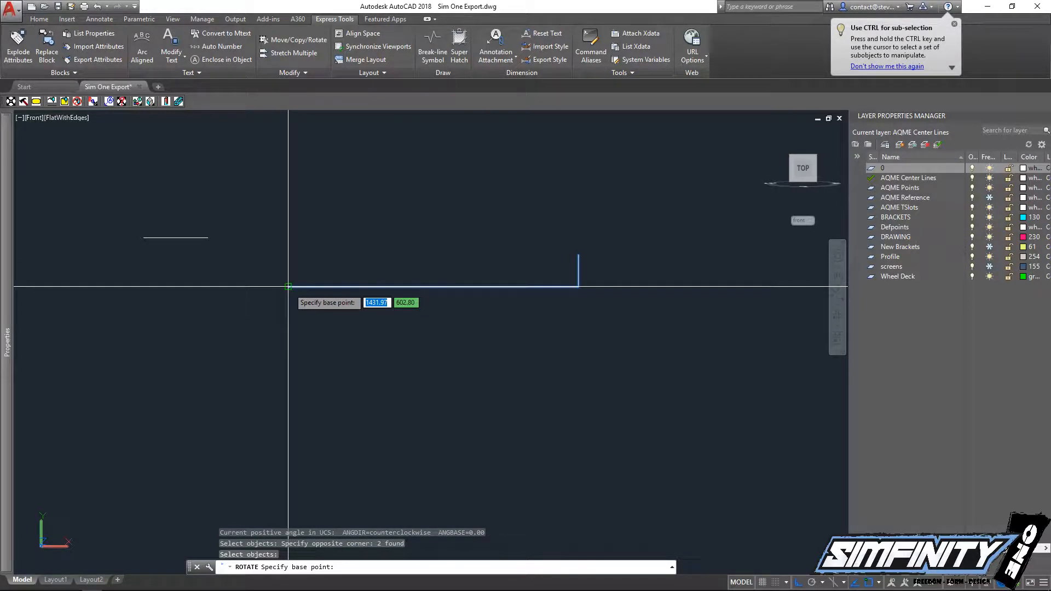
{"action": "left_click", "coordinate": [289, 286]}
{"action": "key", "text": "F8"}
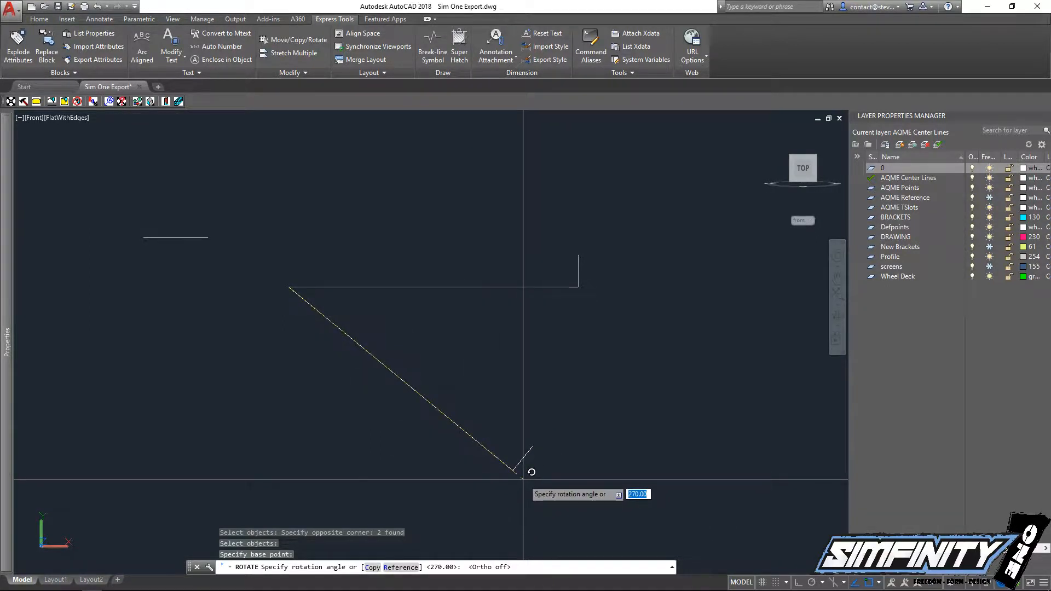
{"action": "key", "text": "Return"}
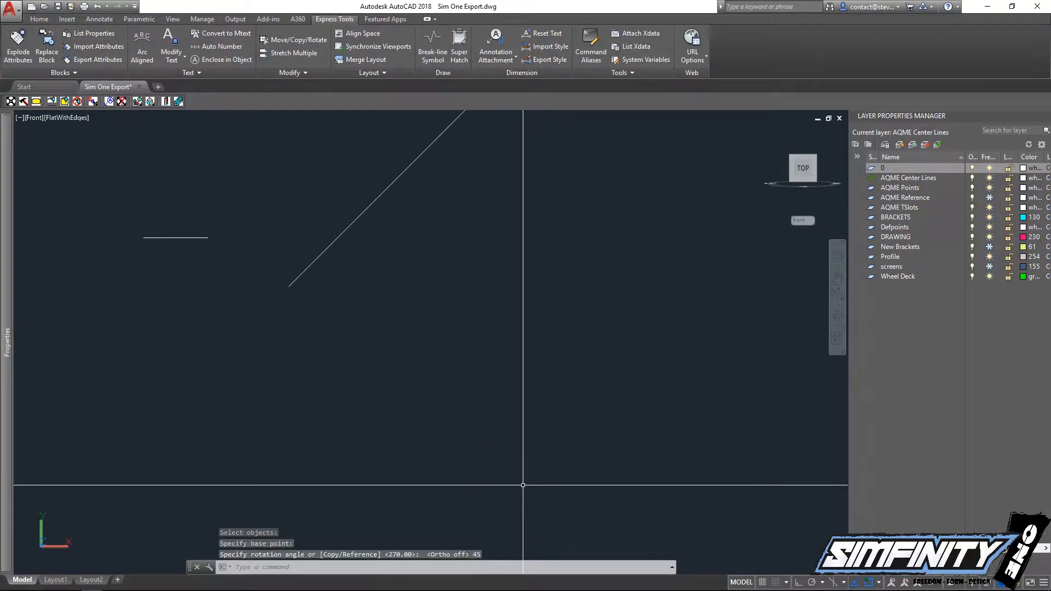
{"action": "key", "text": "Escape"}
Rotate the same two lines by -90 degrees about the free end of the 180 line so they slope downward
{"action": "scroll", "coordinate": [520, 465], "scroll_direction": "down", "scroll_amount": 2}
{"action": "type", "text": "Ro"}
{"action": "key", "text": "Return"}
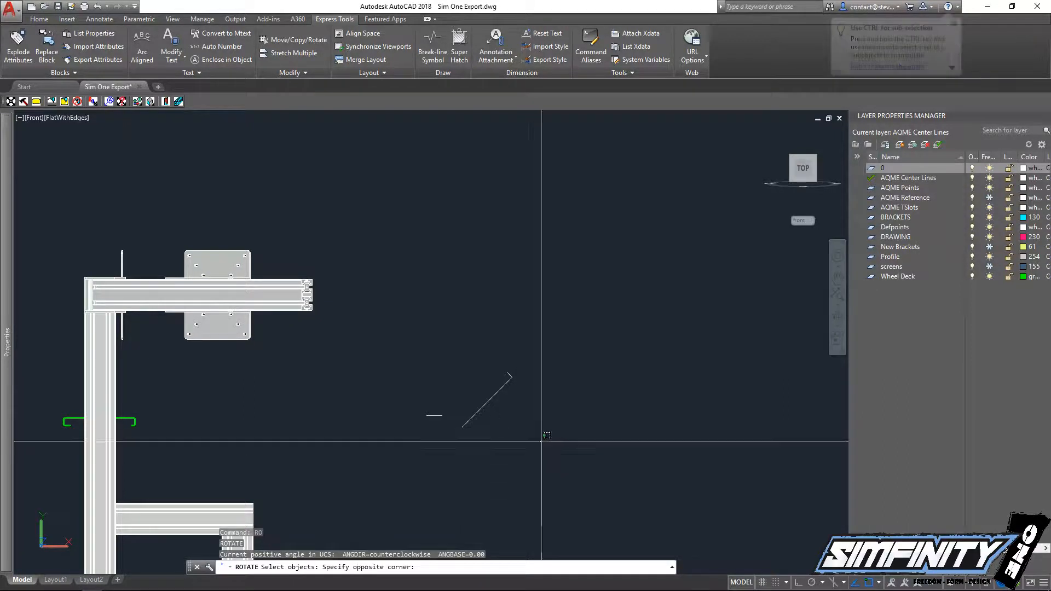
{"action": "left_click", "coordinate": [535, 340]}
{"action": "left_click", "coordinate": [454, 433]}
{"action": "key", "text": "Return"}
{"action": "left_click", "coordinate": [461, 427]}
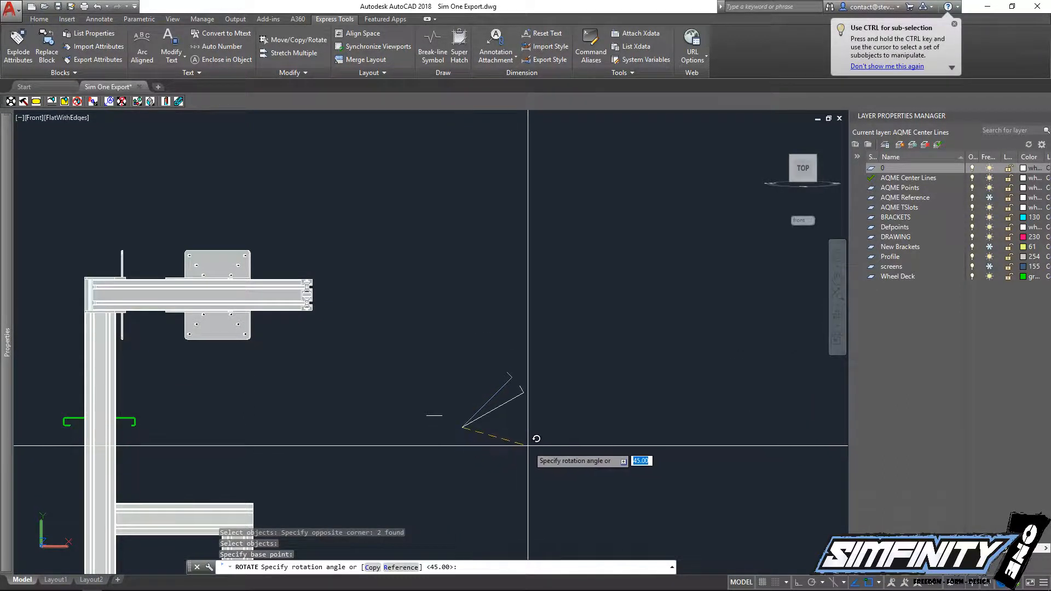
{"action": "key", "text": "Return"}
{"action": "scroll", "coordinate": [487, 438], "scroll_direction": "up", "scroll_amount": 3}
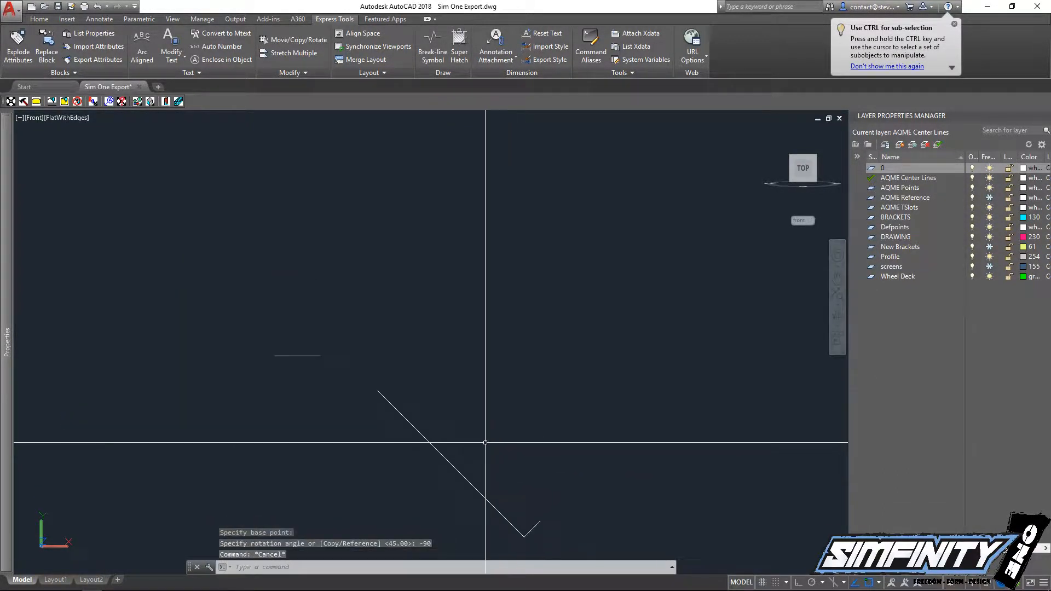
Move the two angled lines so the free end of the 180 line meets the right end of the 40 line
{"action": "key", "text": "Escape"}
{"action": "key", "text": "Escape"}
{"action": "type", "text": "m"}
{"action": "key", "text": "Return"}
{"action": "left_click", "coordinate": [394, 207]}
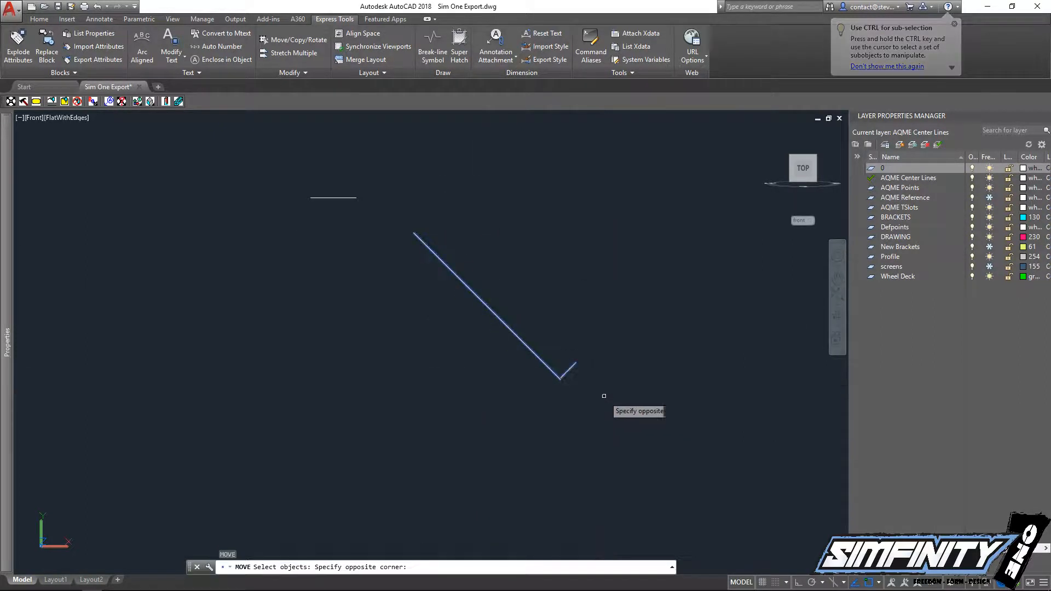
{"action": "left_click", "coordinate": [606, 399]}
{"action": "key", "text": "Return"}
{"action": "left_click", "coordinate": [414, 232]}
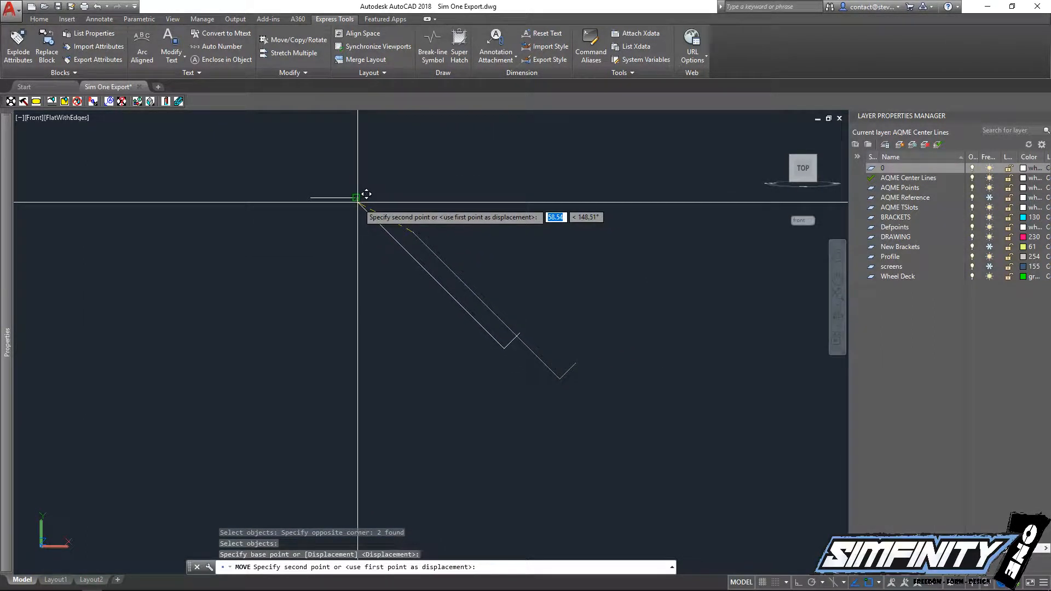
{"action": "left_click", "coordinate": [356, 197]}
{"action": "key", "text": "Escape"}
{"action": "scroll", "coordinate": [328, 200], "scroll_direction": "up", "scroll_amount": 5}
{"action": "middle_click_drag", "start_coordinate": [281, 206], "coordinate": [282, 242]}
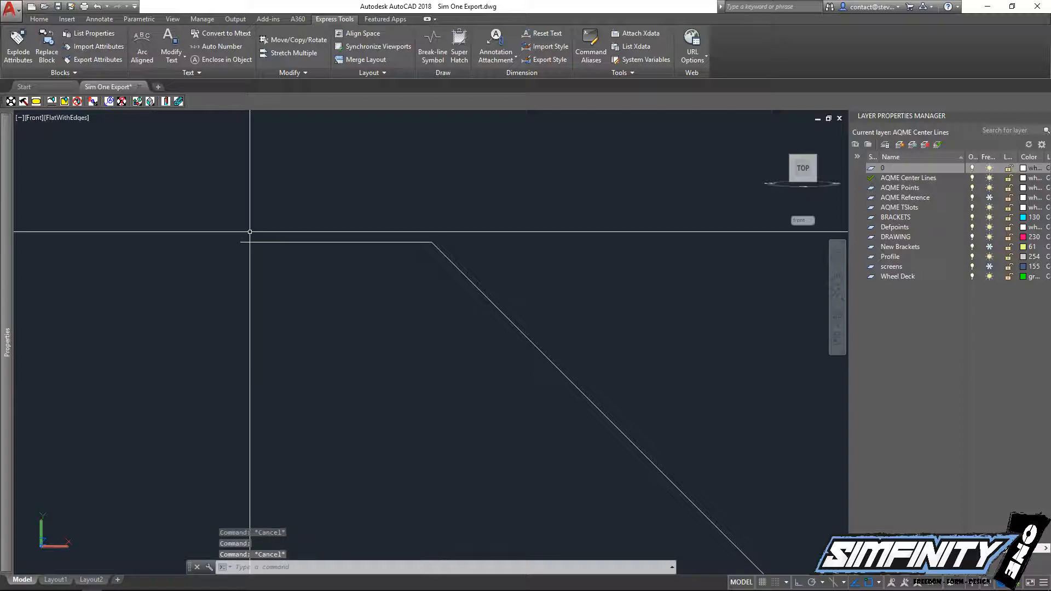
{"action": "type", "text": "c"}
{"action": "key", "text": "Return"}
{"action": "left_click", "coordinate": [277, 284]}
{"action": "left_click", "coordinate": [256, 195]}
{"action": "key", "text": "Return"}
{"action": "left_click", "coordinate": [255, 195]}
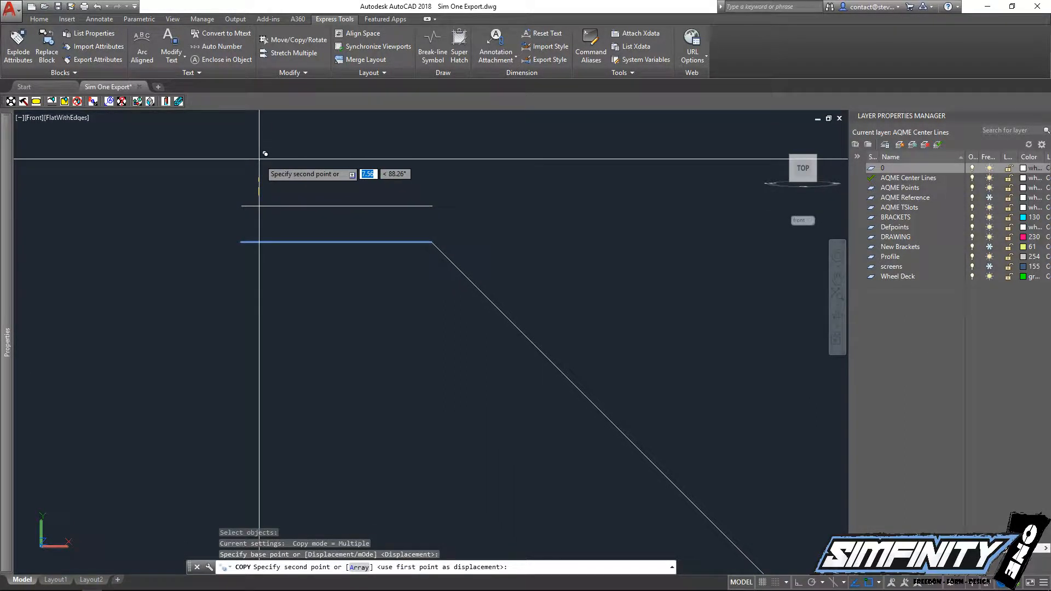
{"action": "key", "text": "Escape"}
Offset the horizontal 40 line upward by 3 and the sloping 180 line by 3 to its upper right side
{"action": "type", "text": "o"}
{"action": "key", "text": "Return"}
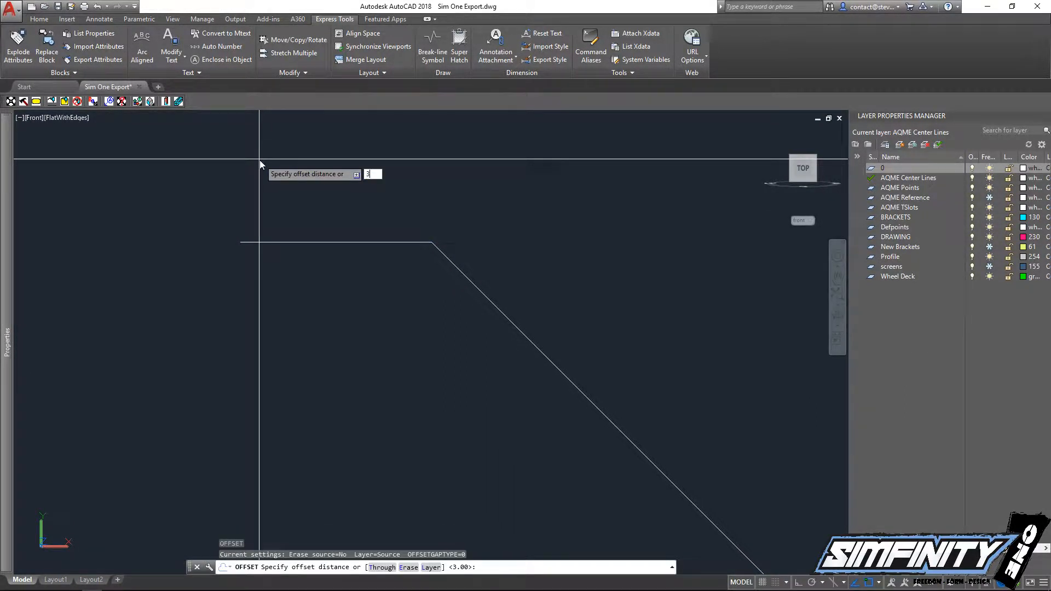
{"action": "key", "text": "Return"}
{"action": "left_click", "coordinate": [281, 240]}
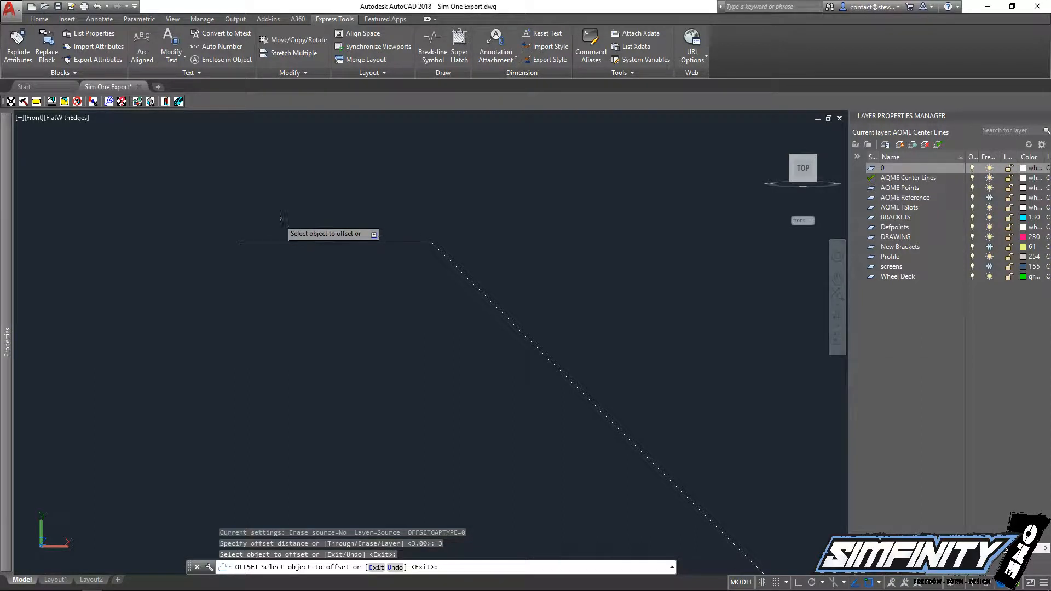
{"action": "left_click", "coordinate": [317, 241]}
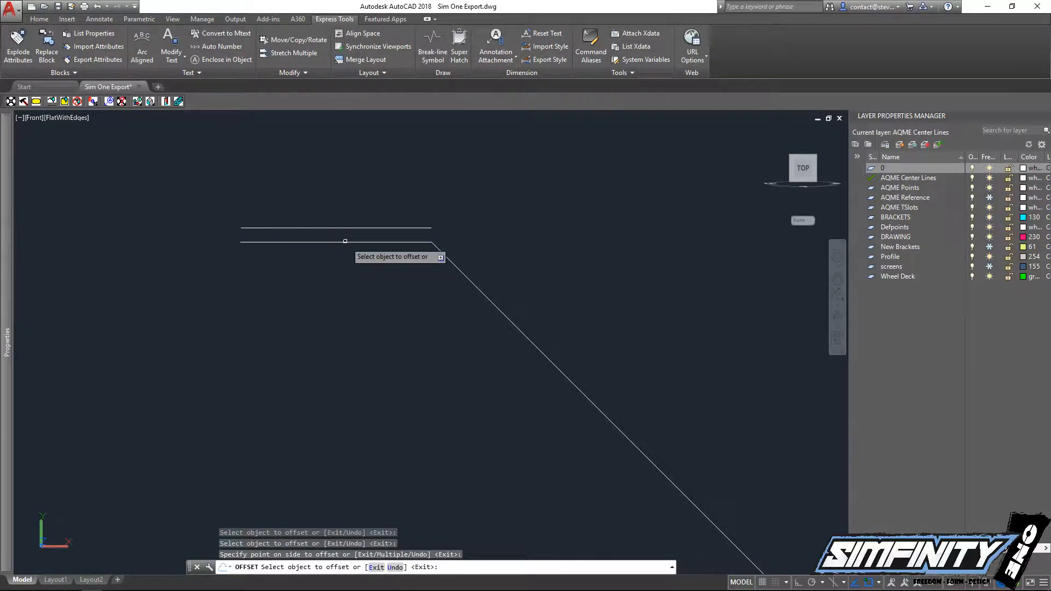
{"action": "left_click", "coordinate": [460, 271]}
{"action": "left_click", "coordinate": [535, 244]}
Offset the short 20 line at the lower end by 3 toward the inside of the bend
{"action": "scroll", "coordinate": [535, 244], "scroll_direction": "down", "scroll_amount": 5}
{"action": "middle_click_drag", "start_coordinate": [736, 393], "coordinate": [565, 326]}
{"action": "scroll", "coordinate": [575, 407], "scroll_direction": "up", "scroll_amount": 4}
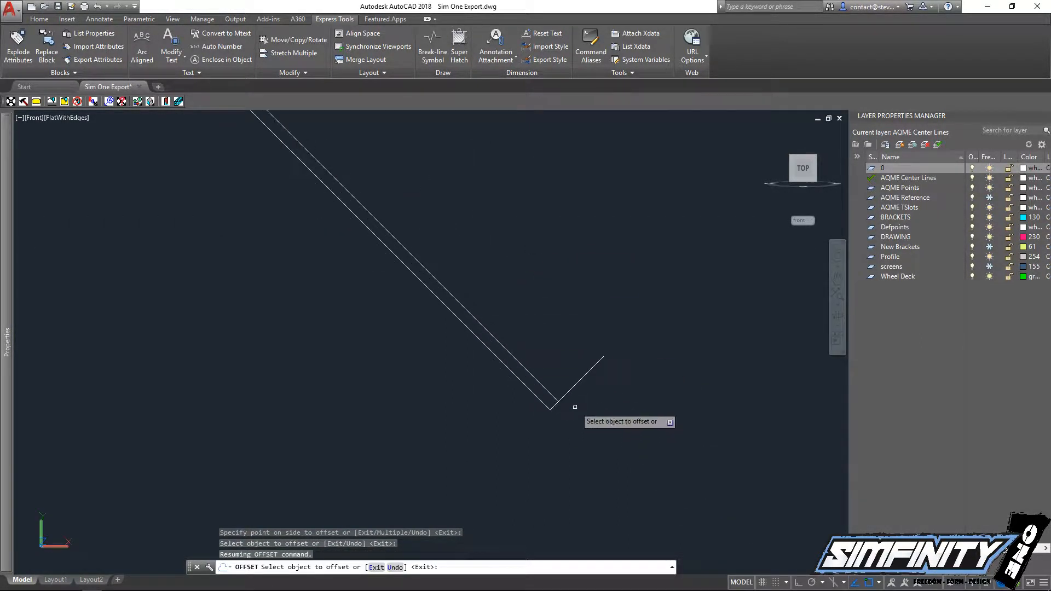
{"action": "left_click", "coordinate": [588, 370]}
{"action": "left_click", "coordinate": [582, 354]}
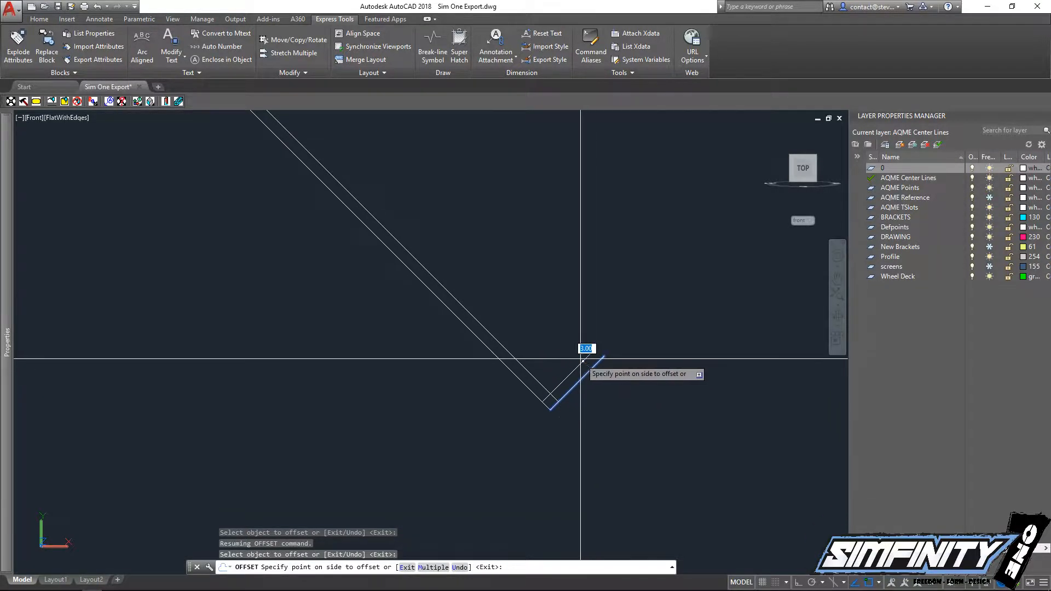
{"action": "key", "text": "Escape"}
Fillet the inner corner of the lower bend between the sloping line and the short line with radius 3
{"action": "scroll", "coordinate": [556, 322], "scroll_direction": "up", "scroll_amount": 2}
{"action": "type", "text": "f"}
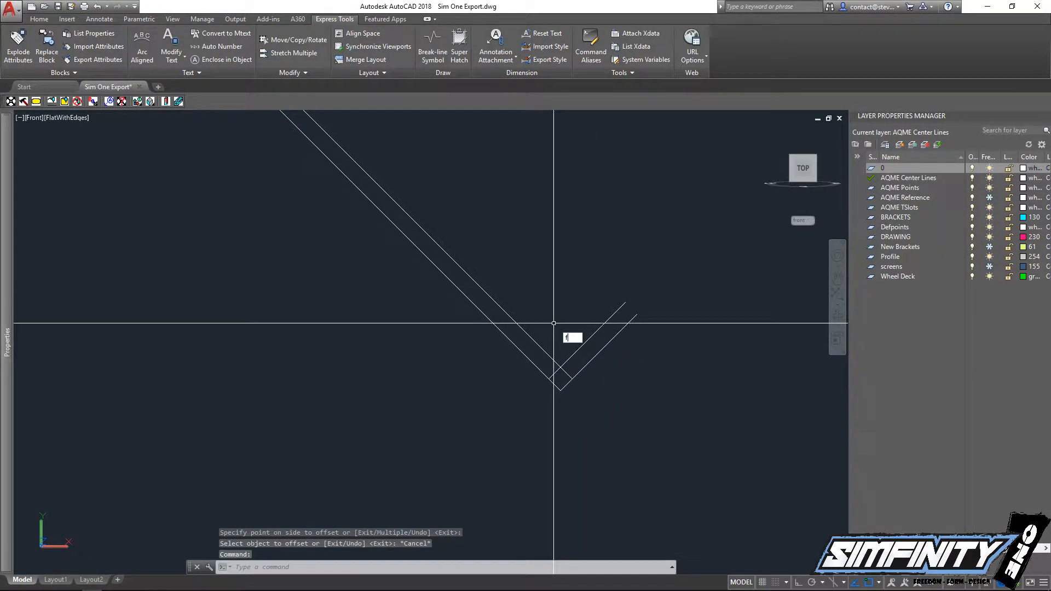
{"action": "key", "text": "Return"}
{"action": "type", "text": "r"}
{"action": "key", "text": "Return"}
{"action": "type", "text": "3"}
{"action": "key", "text": "Return"}
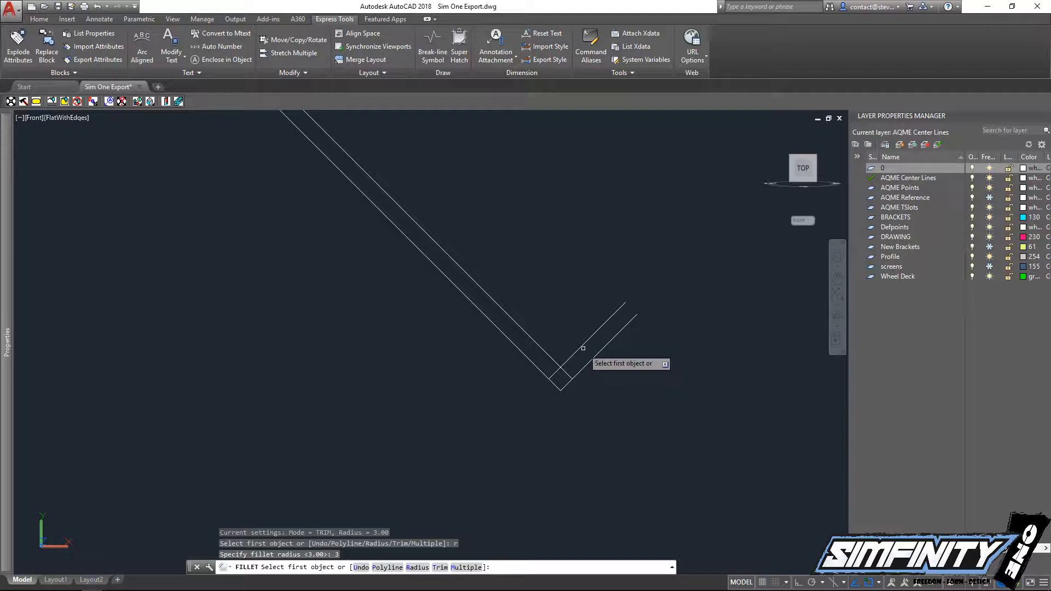
{"action": "left_click", "coordinate": [584, 343]}
{"action": "left_click", "coordinate": [536, 342]}
{"action": "scroll", "coordinate": [563, 362], "scroll_direction": "up", "scroll_amount": 4}
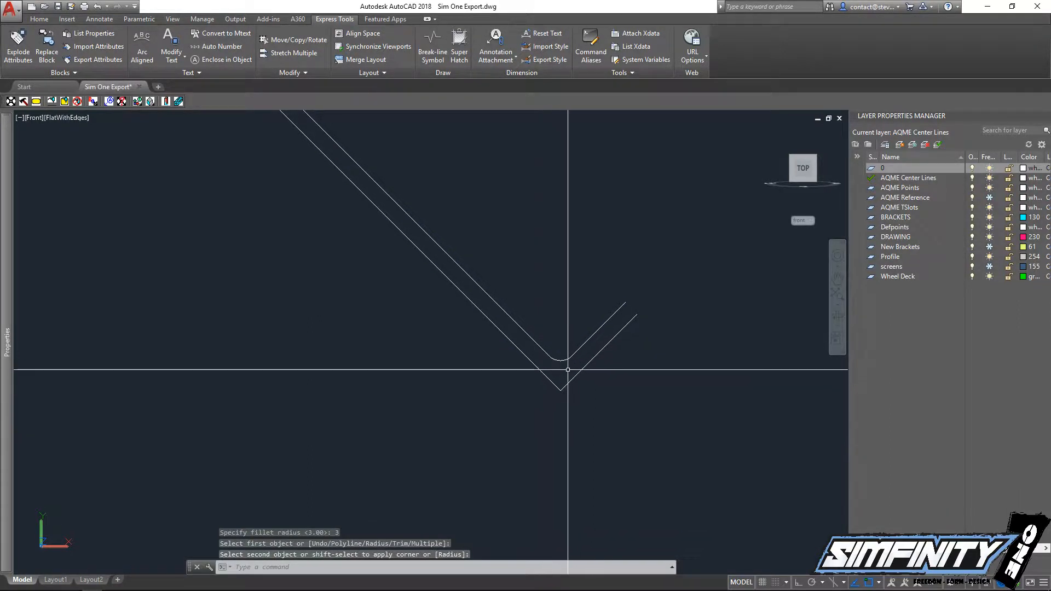
Fillet the inner corner between the horizontal 40 line and the sloping line with the same radius of 3
{"action": "scroll", "coordinate": [584, 481], "scroll_direction": "down", "scroll_amount": 6}
{"action": "scroll", "coordinate": [398, 326], "scroll_direction": "up", "scroll_amount": 3}
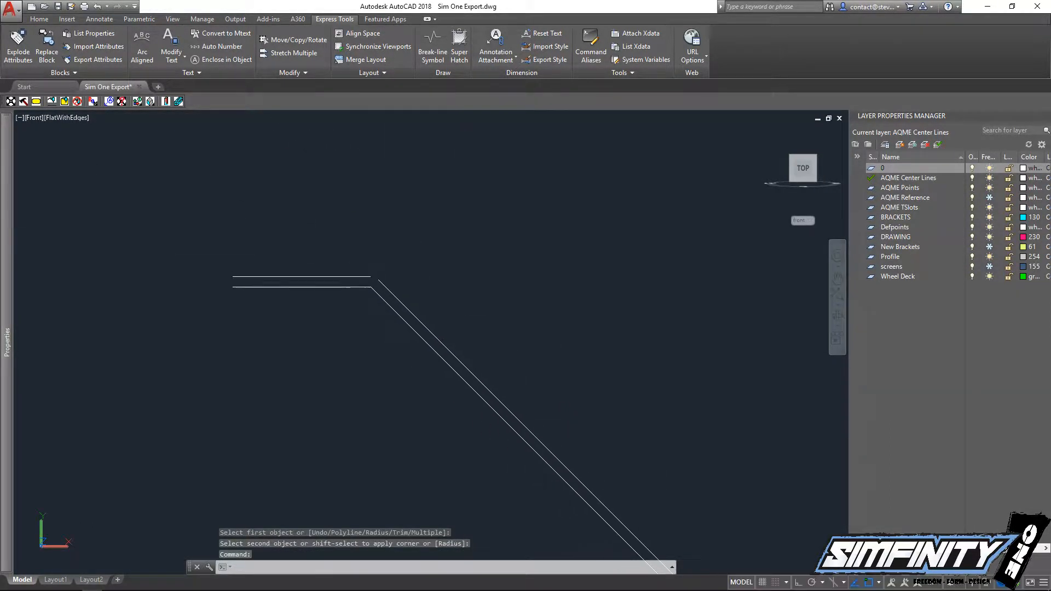
{"action": "key", "text": "Return"}
{"action": "left_click", "coordinate": [408, 332]}
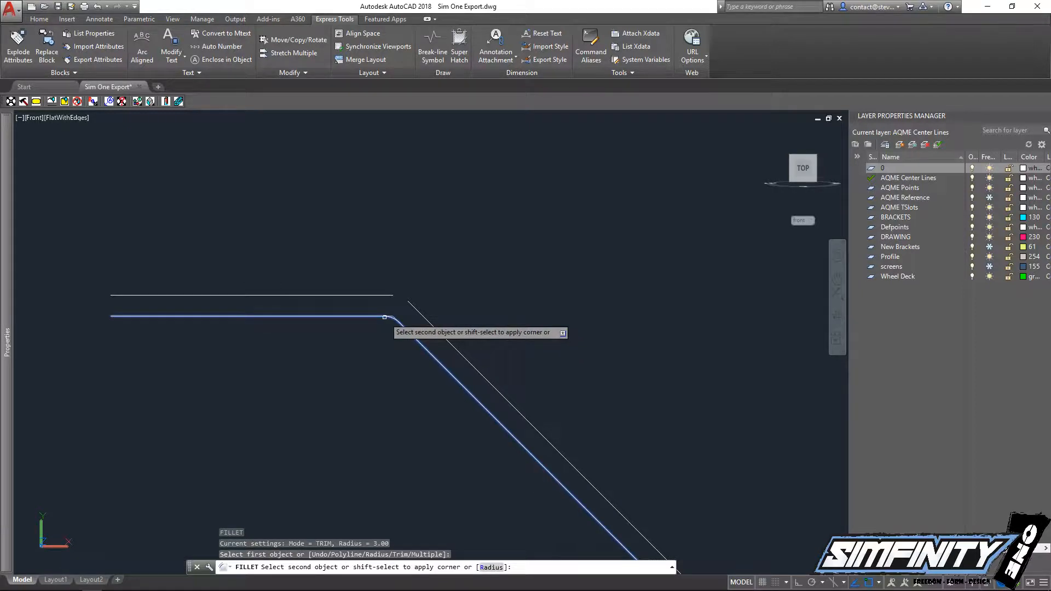
{"action": "key", "text": "Escape"}
Offset the upper bend's inner arc by 3 toward the outer side of the bend
{"action": "scroll", "coordinate": [397, 310], "scroll_direction": "up", "scroll_amount": 2}
{"action": "type", "text": "o"}
{"action": "key", "text": "Return"}
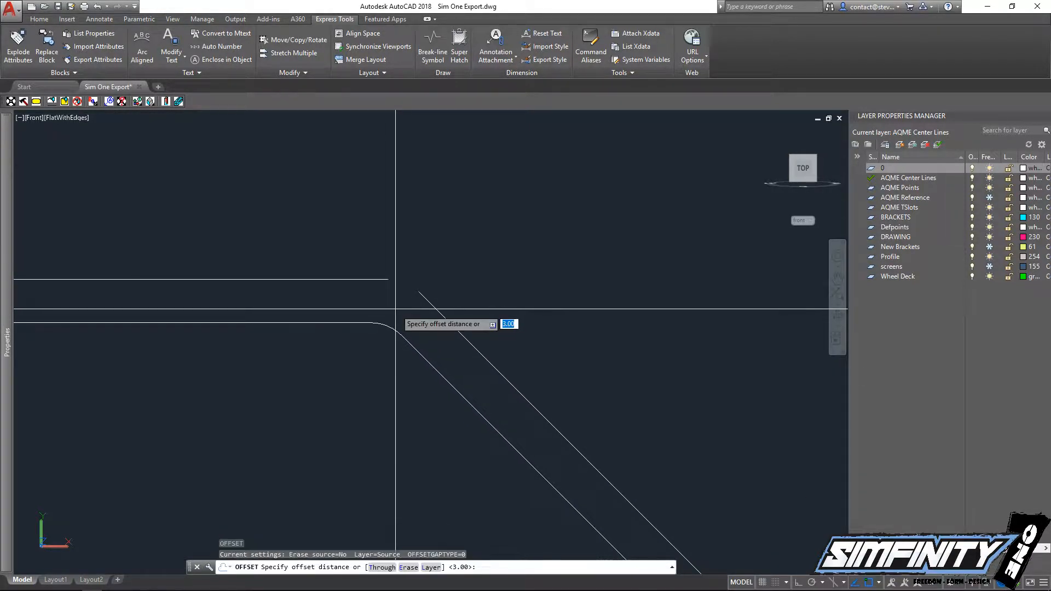
{"action": "type", "text": "3"}
{"action": "key", "text": "Return"}
{"action": "left_click", "coordinate": [398, 328]}
{"action": "left_click", "coordinate": [433, 267]}
{"action": "key", "text": "Escape"}
{"action": "scroll", "coordinate": [406, 278], "scroll_direction": "up", "scroll_amount": 4}
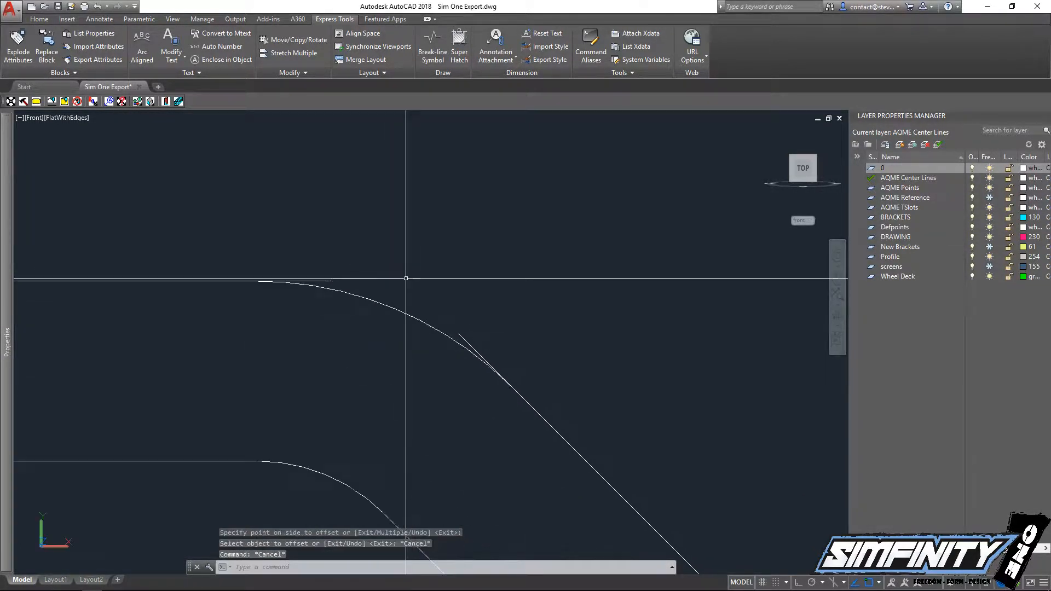
Trim the outer horizontal and sloping line ends that stick out past the upper bend's outer arc
{"action": "type", "text": "tr"}
{"action": "key", "text": "Return"}
{"action": "key", "text": "Return"}
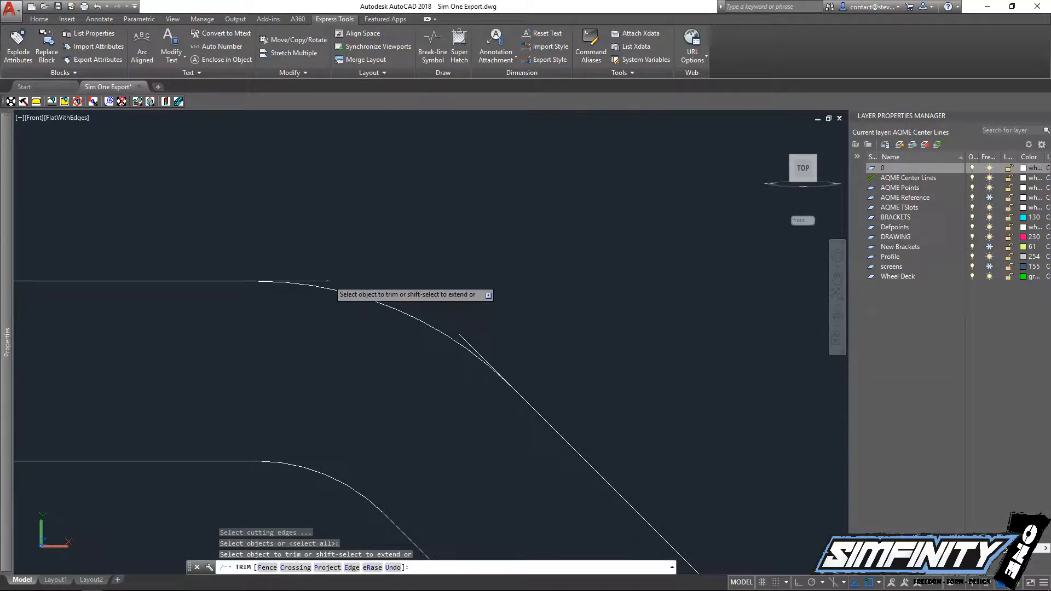
{"action": "left_click", "coordinate": [328, 281]}
{"action": "key", "text": "Escape"}
{"action": "scroll", "coordinate": [461, 333], "scroll_direction": "down", "scroll_amount": 4}
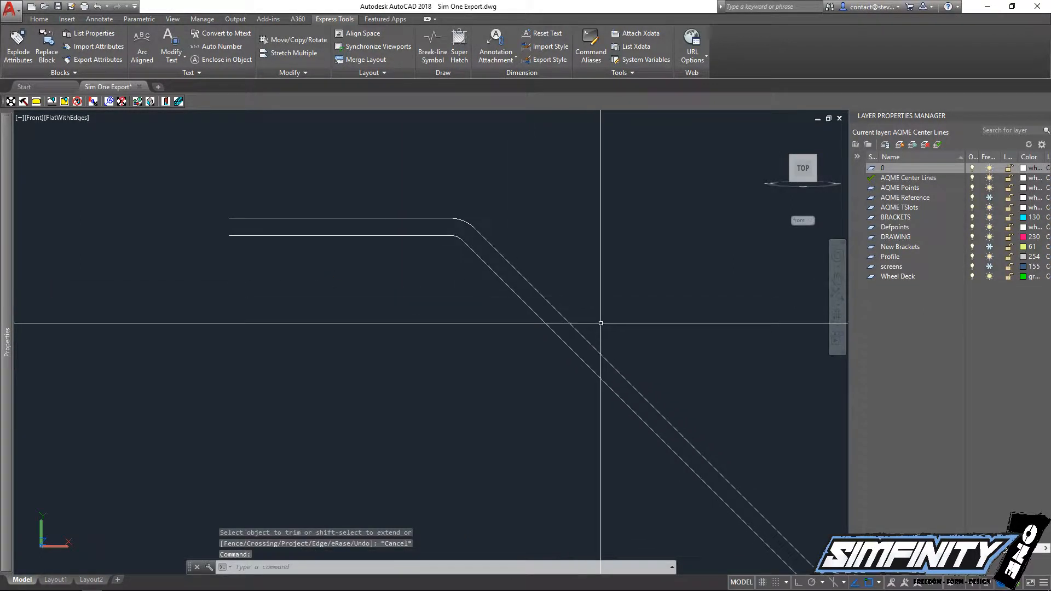
Offset the lower bend's inner arc by 3 toward the outer corner
{"action": "scroll", "coordinate": [405, 383], "scroll_direction": "up", "scroll_amount": 2}
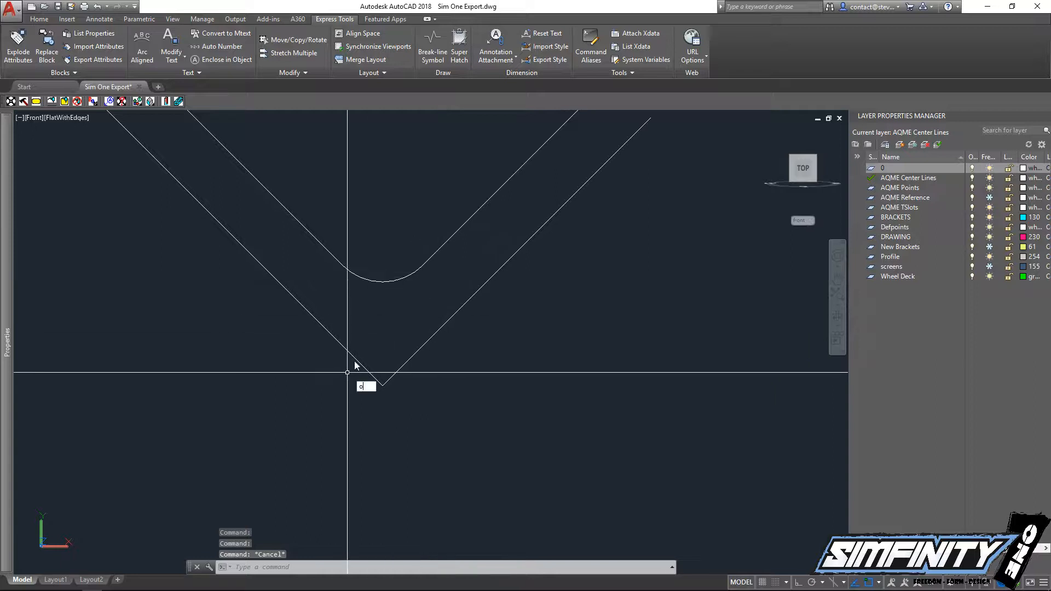
{"action": "type", "text": "o"}
{"action": "key", "text": "Return"}
{"action": "key", "text": "Return"}
{"action": "left_click", "coordinate": [387, 283]}
{"action": "left_click", "coordinate": [383, 365]}
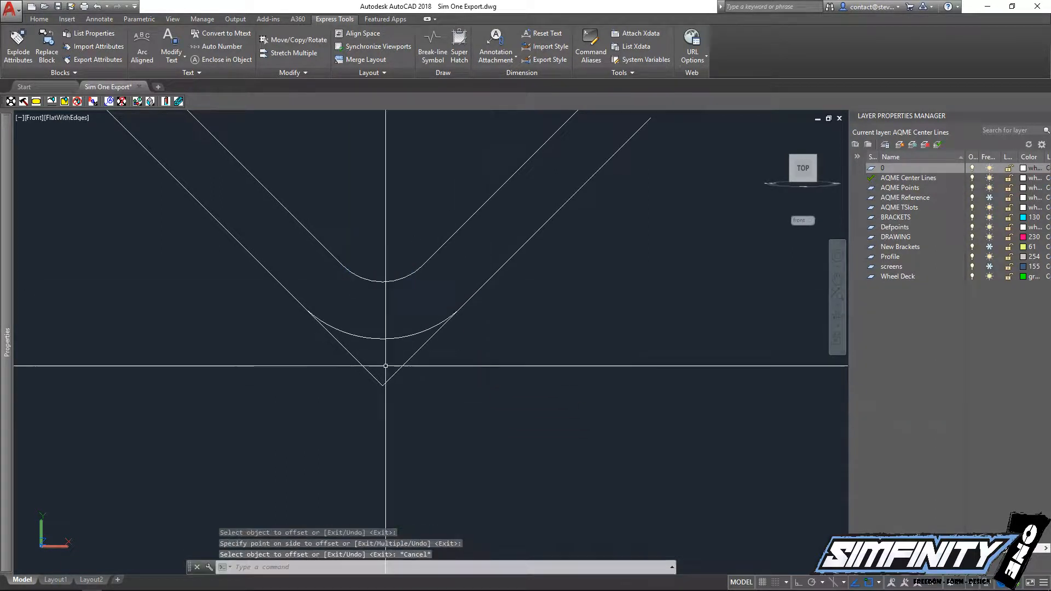
{"action": "key", "text": "Escape"}
{"action": "key", "text": "Escape"}
{"action": "type", "text": "tr"}
{"action": "key", "text": "Return"}
{"action": "key", "text": "Return"}
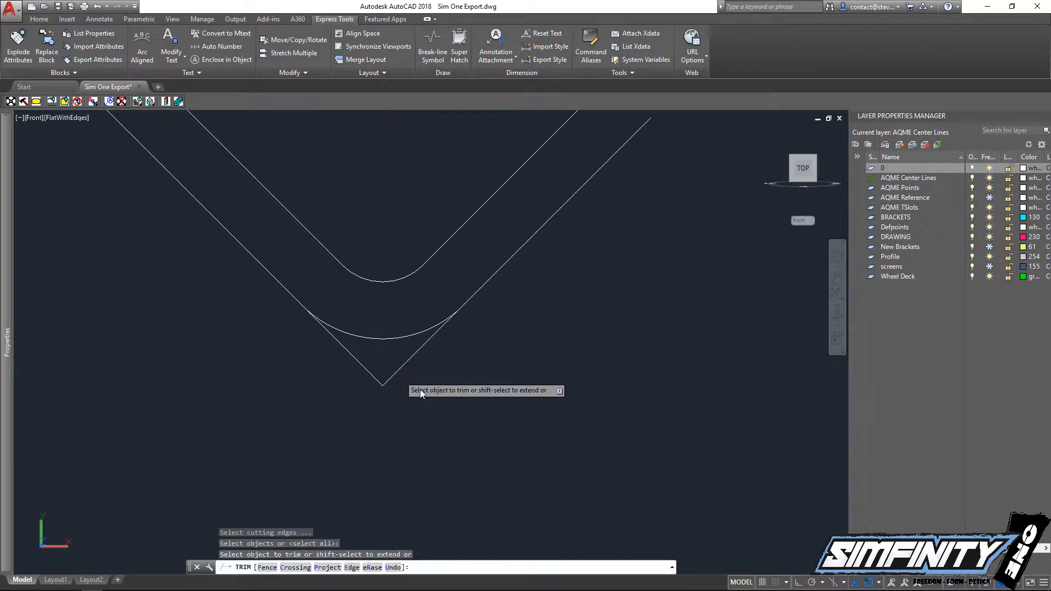
{"action": "key", "text": "Escape"}
{"action": "key", "text": "Escape"}
Trim away the sharp outer corner below the lower bend's outer arc
{"action": "type", "text": "tr"}
{"action": "key", "text": "Return"}
{"action": "key", "text": "Return"}
{"action": "left_click", "coordinate": [418, 411]}
{"action": "left_click", "coordinate": [338, 359]}
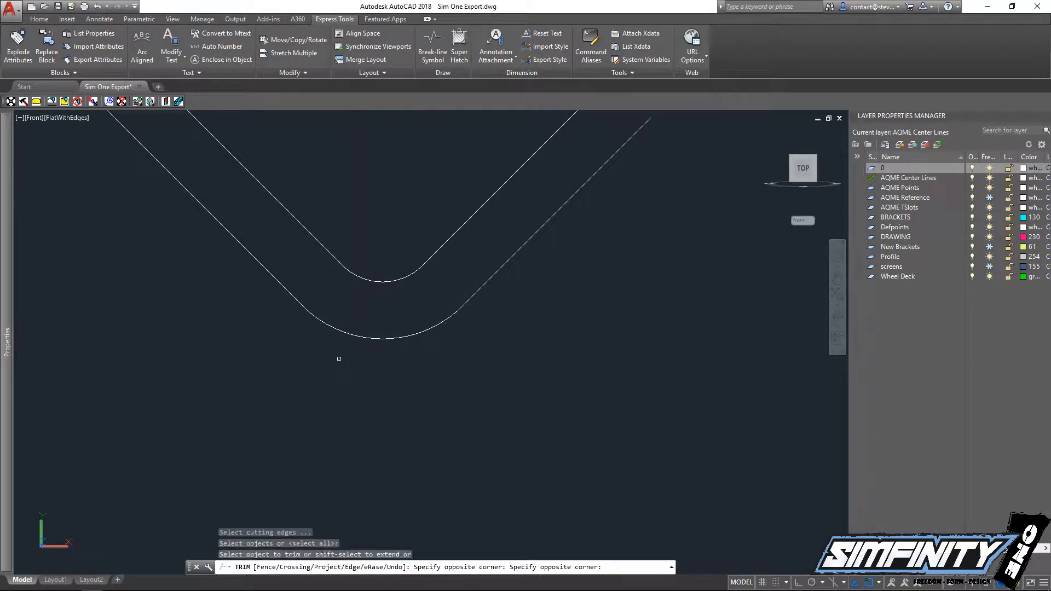
{"action": "key", "text": "Return"}
{"action": "key", "text": "Escape"}
Draw a line closing the open end of the short 20 leg between its two parallel lines
{"action": "scroll", "coordinate": [410, 387], "scroll_direction": "down", "scroll_amount": 4}
{"action": "scroll", "coordinate": [446, 356], "scroll_direction": "up", "scroll_amount": 5}
{"action": "type", "text": "l"}
{"action": "key", "text": "Return"}
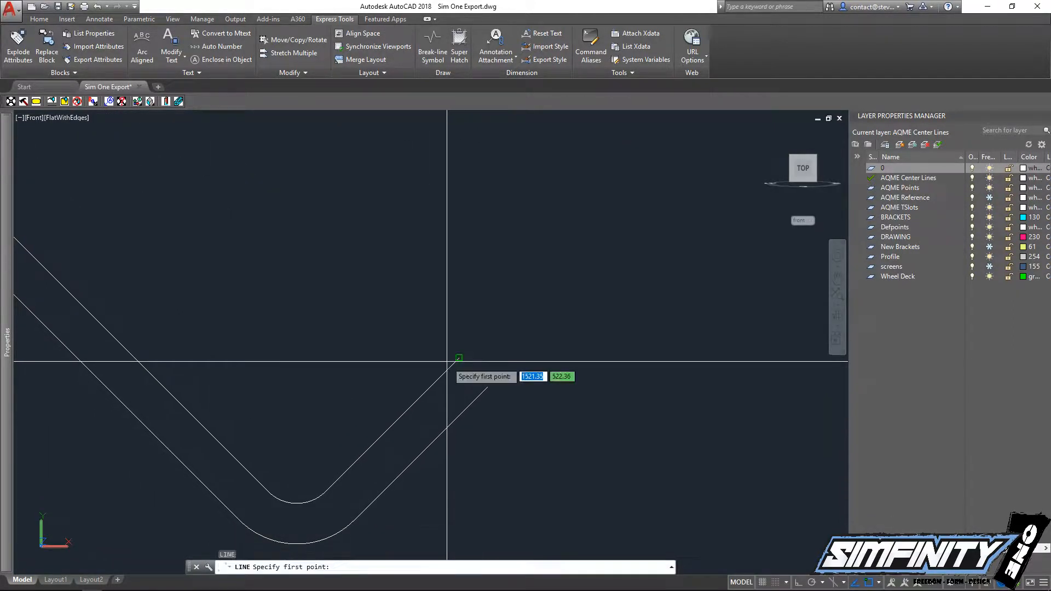
{"action": "left_click", "coordinate": [486, 387]}
{"action": "key", "text": "Escape"}
Draw a line closing the open left end of the horizontal leg between its two parallel lines
{"action": "scroll", "coordinate": [296, 292], "scroll_direction": "down", "scroll_amount": 8}
{"action": "middle_click_drag", "start_coordinate": [291, 293], "coordinate": [556, 411]}
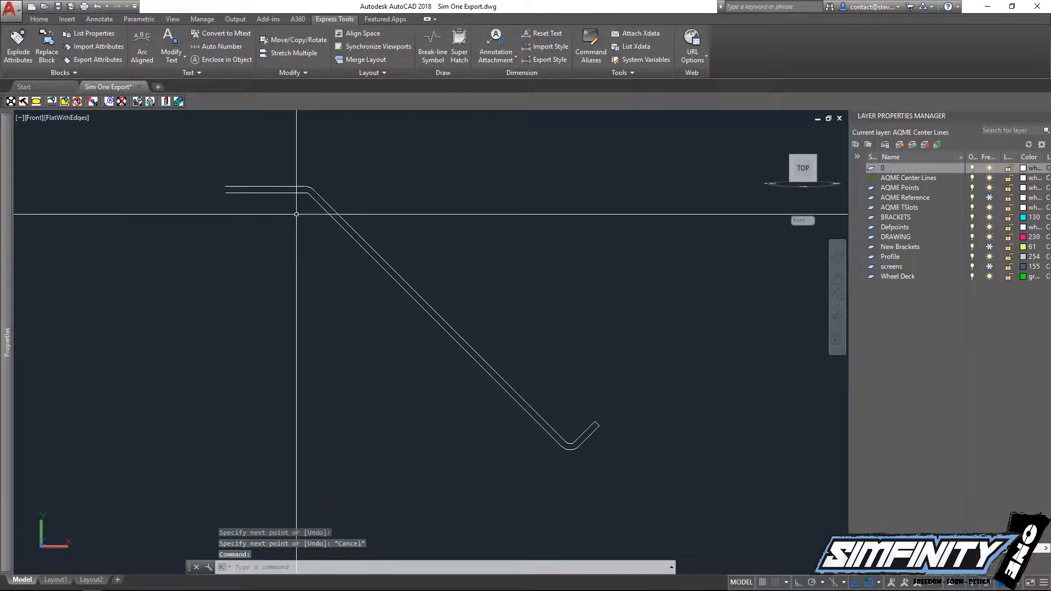
{"action": "scroll", "coordinate": [245, 196], "scroll_direction": "up", "scroll_amount": 6}
{"action": "type", "text": "l"}
{"action": "key", "text": "Return"}
{"action": "left_click", "coordinate": [166, 156]}
{"action": "left_click", "coordinate": [166, 181]}
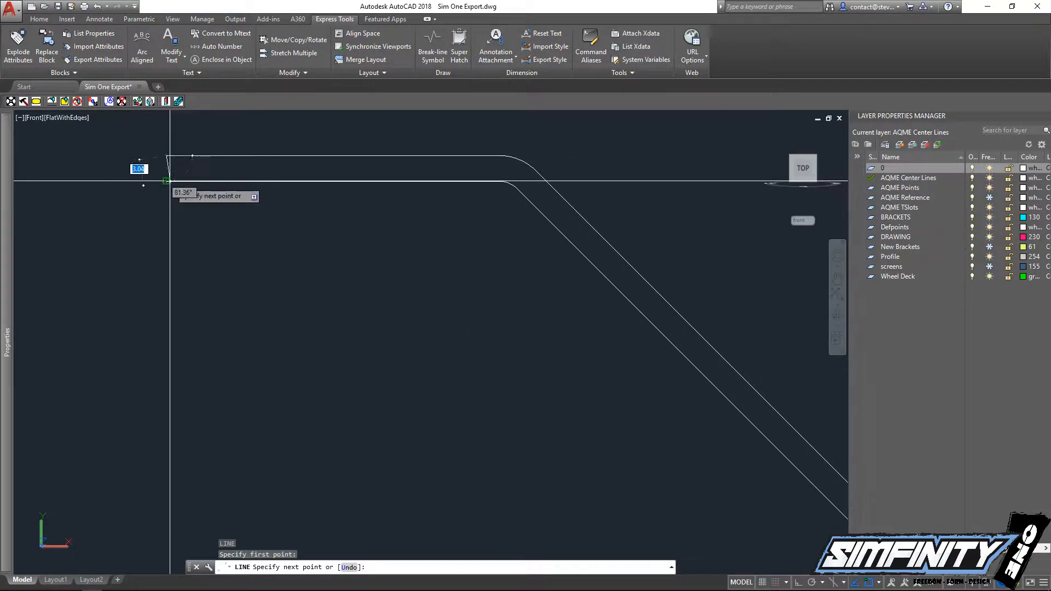
{"action": "key", "text": "Escape"}
{"action": "key", "text": "Escape"}
Convert all lines and arcs of the closed bracket profile into a region
{"action": "scroll", "coordinate": [229, 220], "scroll_direction": "down", "scroll_amount": 4}
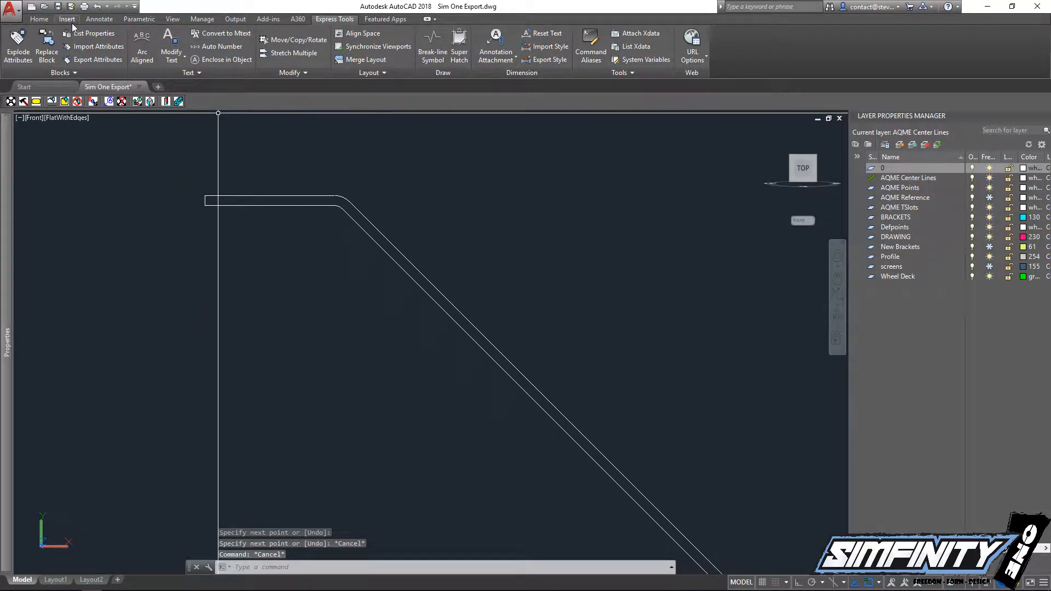
{"action": "scroll", "coordinate": [394, 298], "scroll_direction": "down", "scroll_amount": 2}
{"action": "middle_click_drag", "start_coordinate": [394, 299], "coordinate": [283, 288]}
{"action": "key", "text": "Escape"}
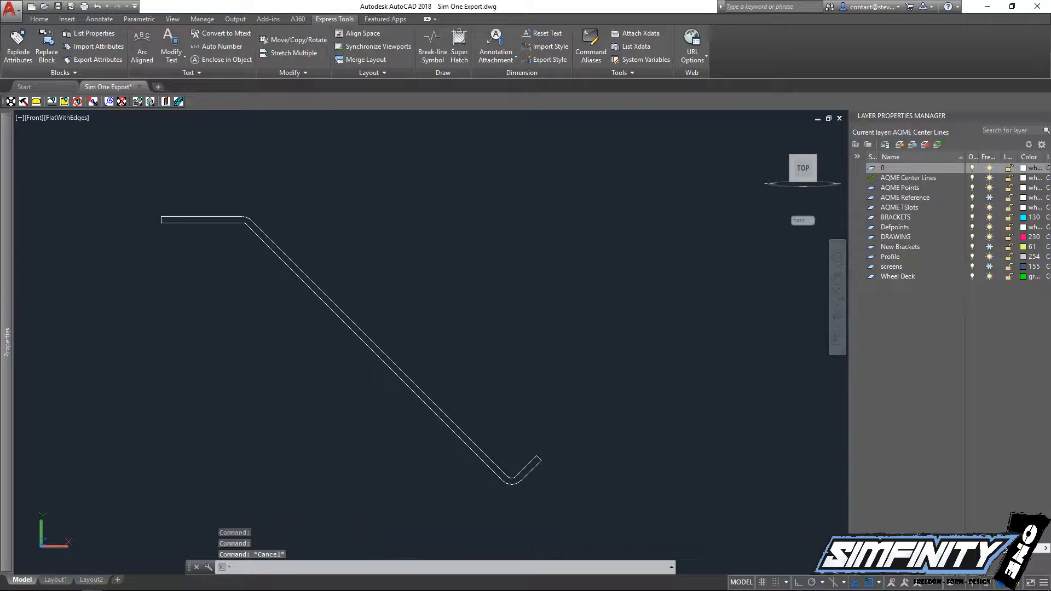
{"action": "type", "text": "reg"}
{"action": "key", "text": "Return"}
{"action": "left_click", "coordinate": [117, 146]}
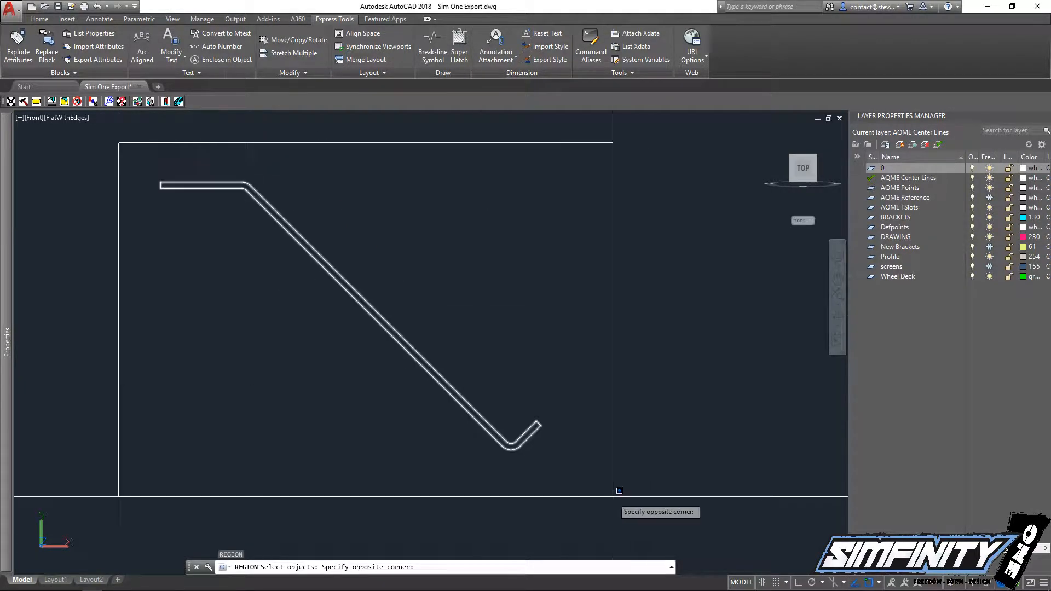
{"action": "left_click", "coordinate": [615, 500]}
{"action": "key", "text": "Return"}
Try extruding the bracket region by about 90 in an orbited view, and undo the extrusion
{"action": "scroll", "coordinate": [499, 354], "scroll_direction": "down", "scroll_amount": 6}
{"action": "middle_click_drag", "start_coordinate": [498, 354], "coordinate": [392, 363], "text": "shift"}
{"action": "scroll", "coordinate": [440, 377], "scroll_direction": "up", "scroll_amount": 4}
{"action": "key", "text": "Escape"}
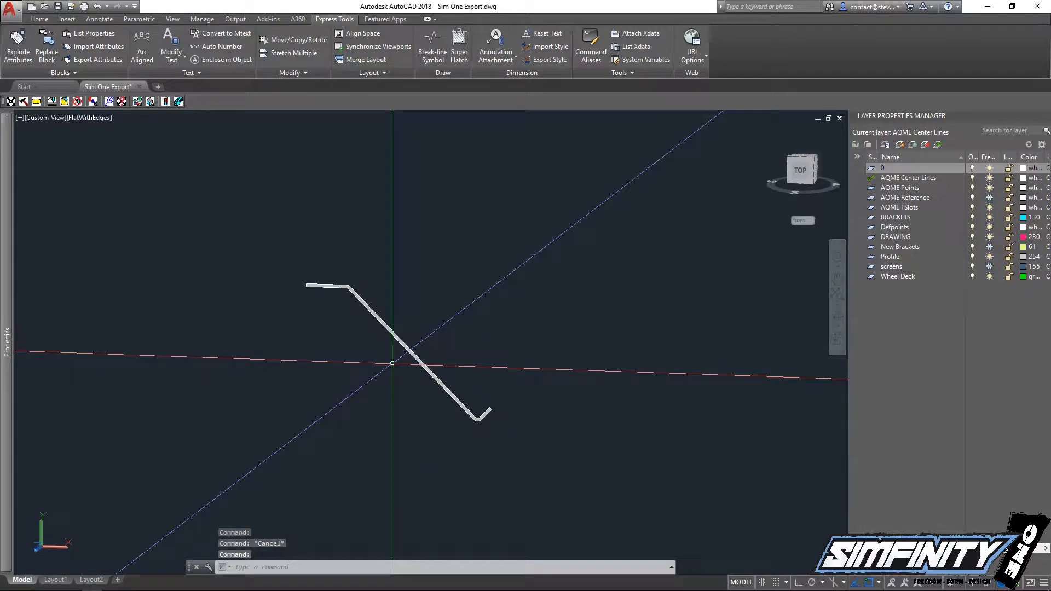
{"action": "key", "text": "Return"}
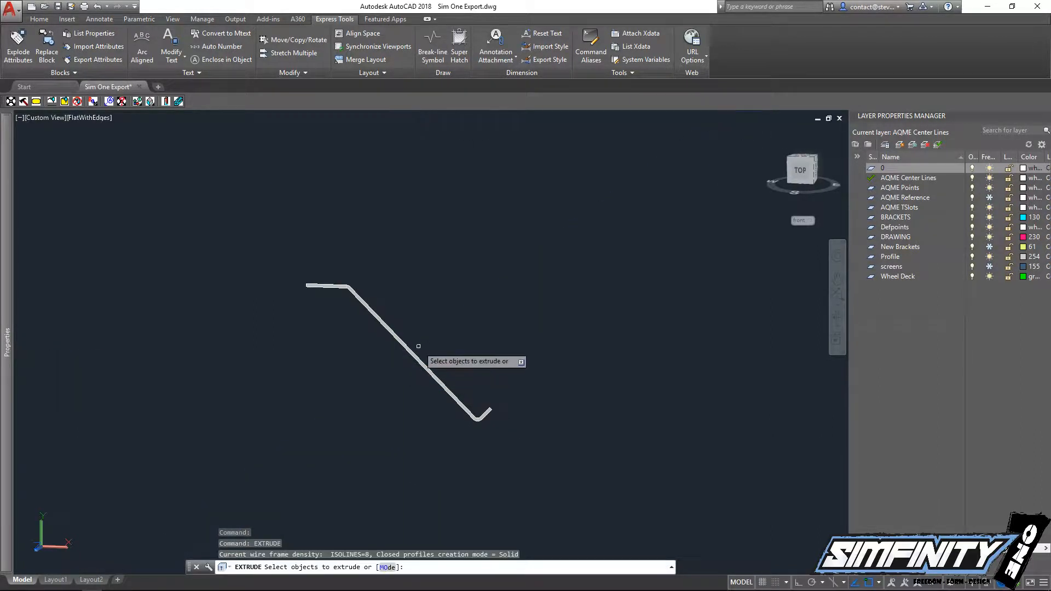
{"action": "left_click", "coordinate": [432, 361]}
{"action": "key", "text": "Return"}
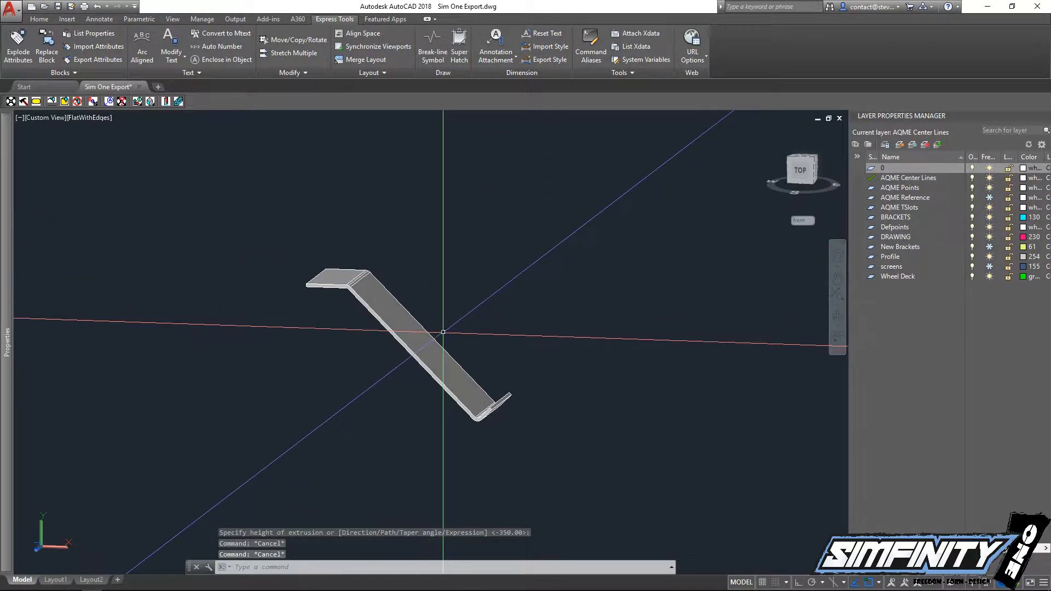
{"action": "key", "text": "ctrl+z"}
{"action": "key", "text": "Escape"}
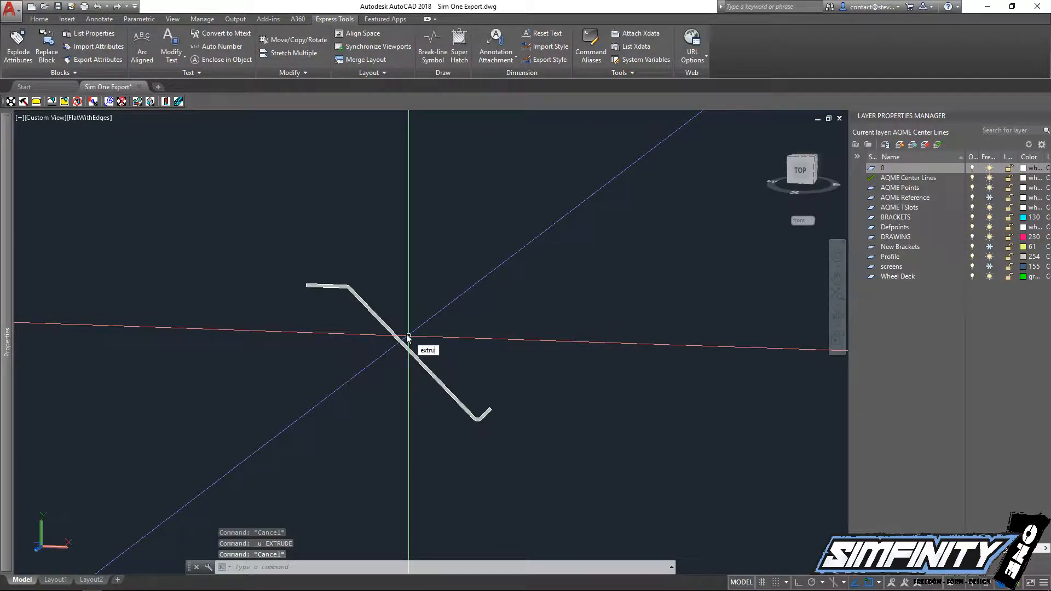
Extrude the bracket region to a height of 500
{"action": "key", "text": "Return"}
{"action": "left_click", "coordinate": [408, 337]}
{"action": "key", "text": "Return"}
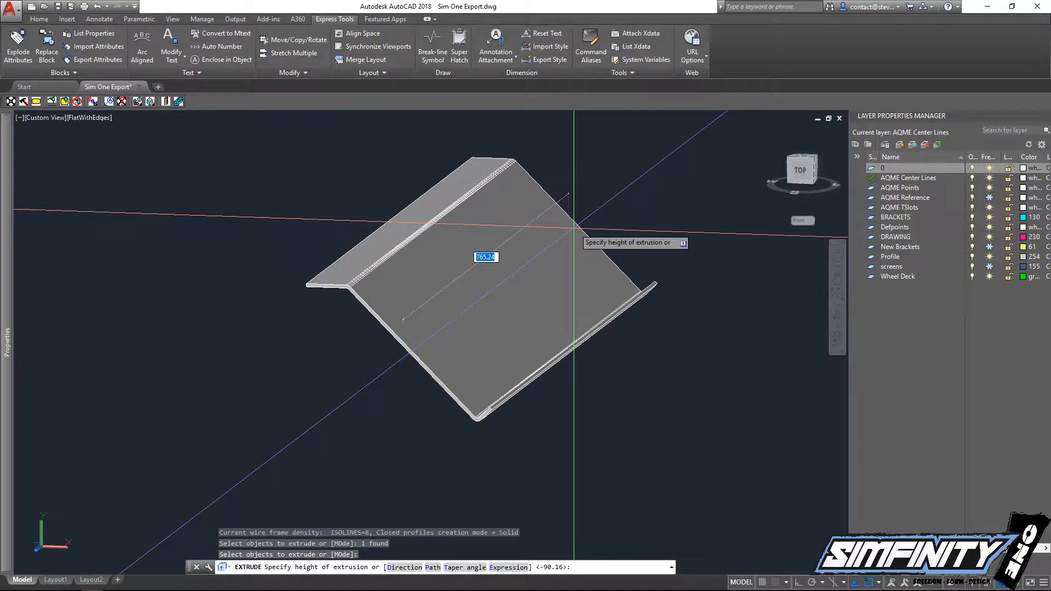
{"action": "type", "text": "500"}
{"action": "key", "text": "Return"}
{"action": "key", "text": "Escape"}
Examine the extruded bracket against the rig from above, with the rig's length running vertically
{"action": "middle_click_drag", "start_coordinate": [567, 229], "coordinate": [553, 378], "text": "shift"}
{"action": "scroll", "coordinate": [496, 372], "scroll_direction": "down", "scroll_amount": 3}
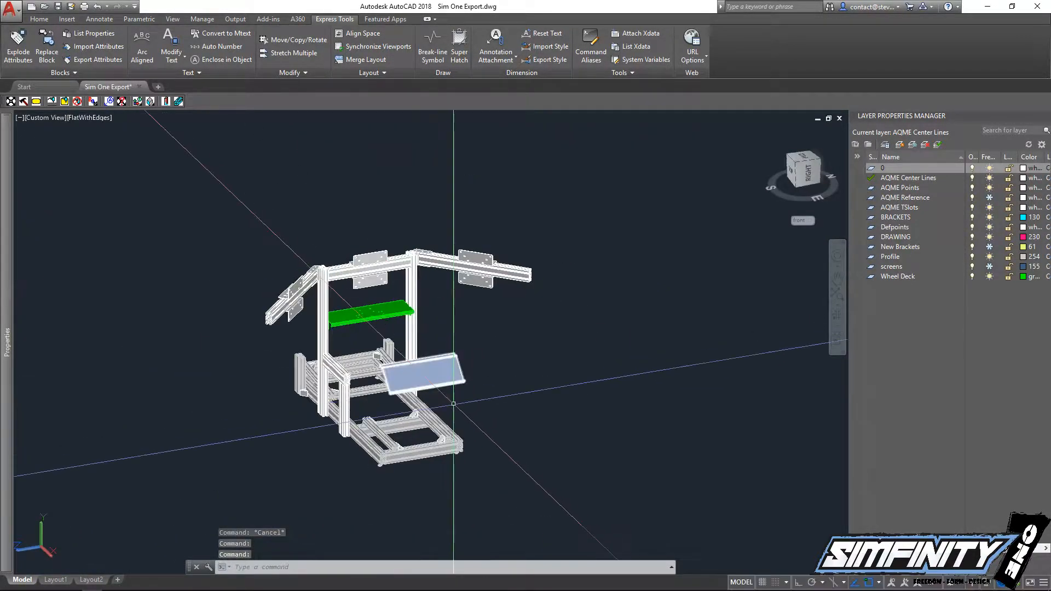
{"action": "key", "text": "Escape"}
{"action": "left_click", "coordinate": [801, 163]}
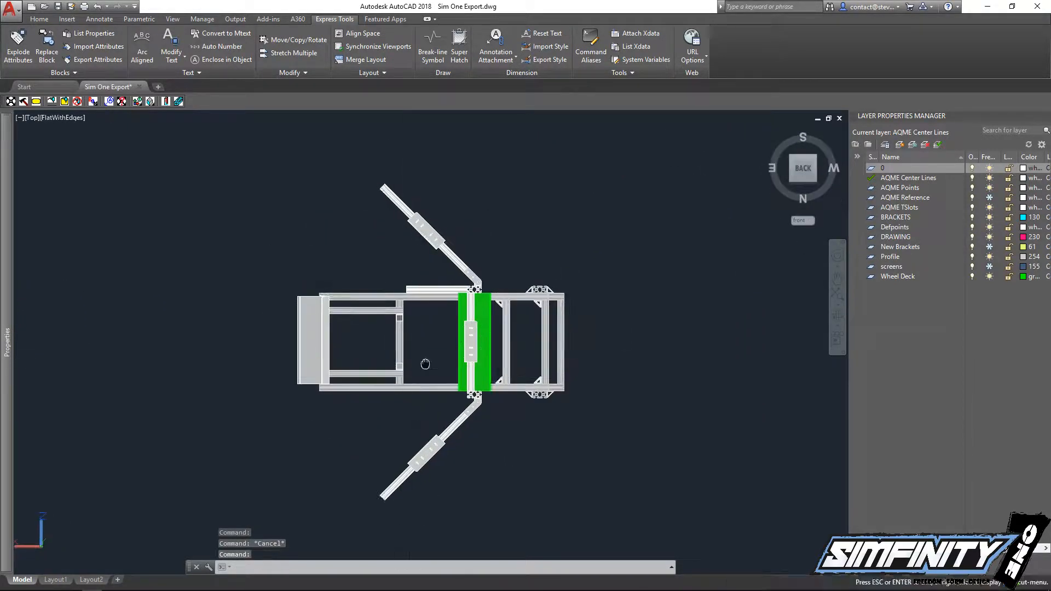
{"action": "left_click", "coordinate": [830, 129]}
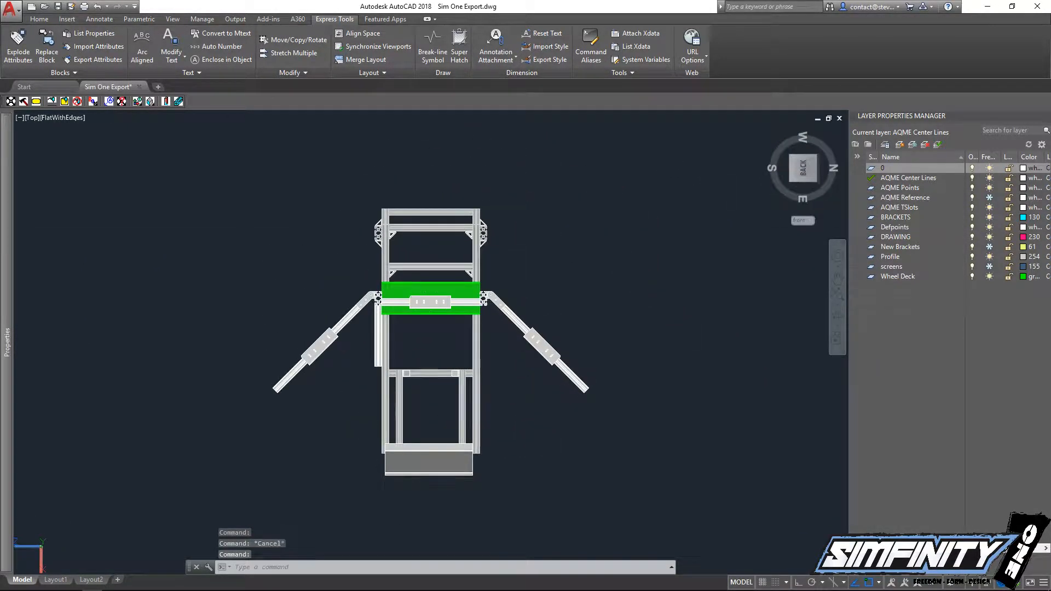
{"action": "scroll", "coordinate": [522, 332], "scroll_direction": "up", "scroll_amount": 5}
{"action": "scroll", "coordinate": [518, 323], "scroll_direction": "up", "scroll_amount": 2}
{"action": "key", "text": "Escape"}
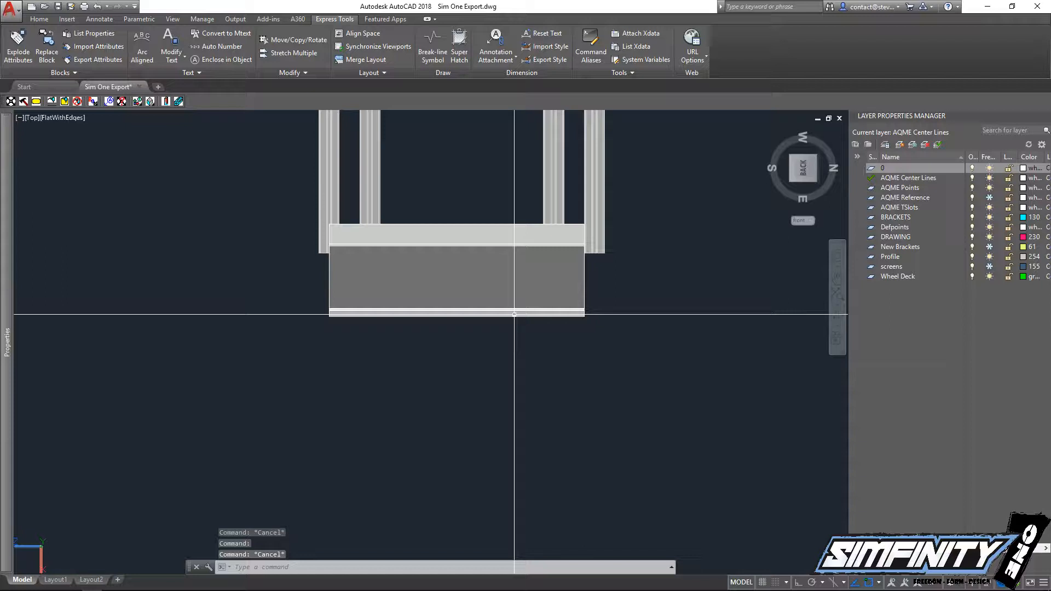
Move the bracket about 700 away from the end of the rig frame into the open space beside it
{"action": "type", "text": "m"}
{"action": "left_click", "coordinate": [536, 376]}
{"action": "left_click", "coordinate": [495, 310]}
{"action": "key", "text": "space"}
{"action": "left_click", "coordinate": [457, 316]}
{"action": "middle_click_drag", "start_coordinate": [678, 360], "coordinate": [374, 423]}
{"action": "scroll", "coordinate": [373, 423], "scroll_direction": "down", "scroll_amount": 4}
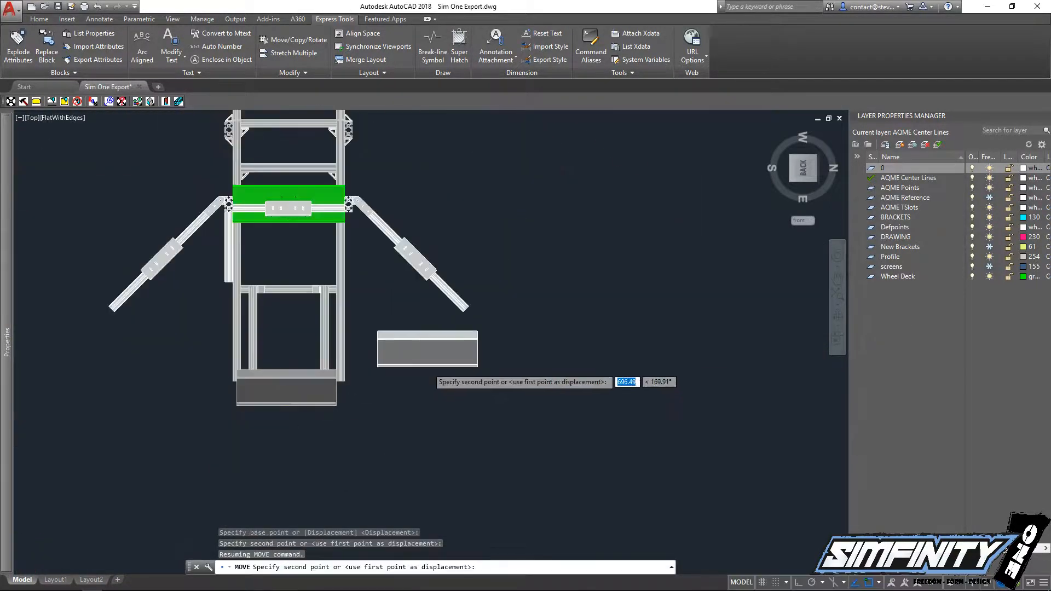
{"action": "left_click", "coordinate": [435, 363]}
{"action": "scroll", "coordinate": [436, 363], "scroll_direction": "up", "scroll_amount": 2}
{"action": "type", "text": "ro"}
{"action": "key", "text": "space"}
{"action": "left_click", "coordinate": [525, 382]}
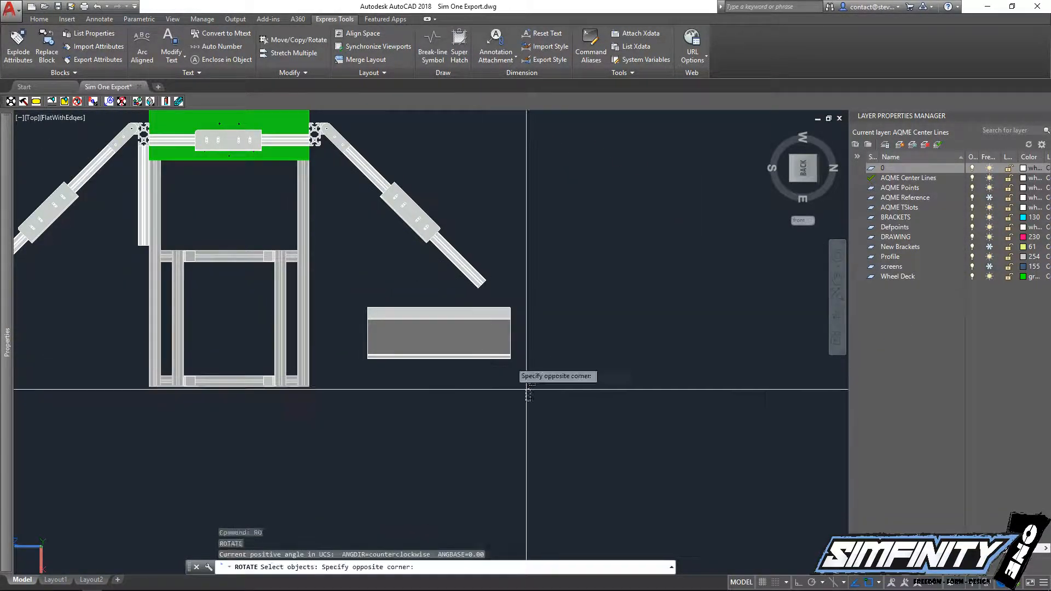
{"action": "left_click", "coordinate": [449, 340]}
{"action": "key", "text": "space"}
{"action": "left_click", "coordinate": [542, 372]}
{"action": "key", "text": "Escape"}
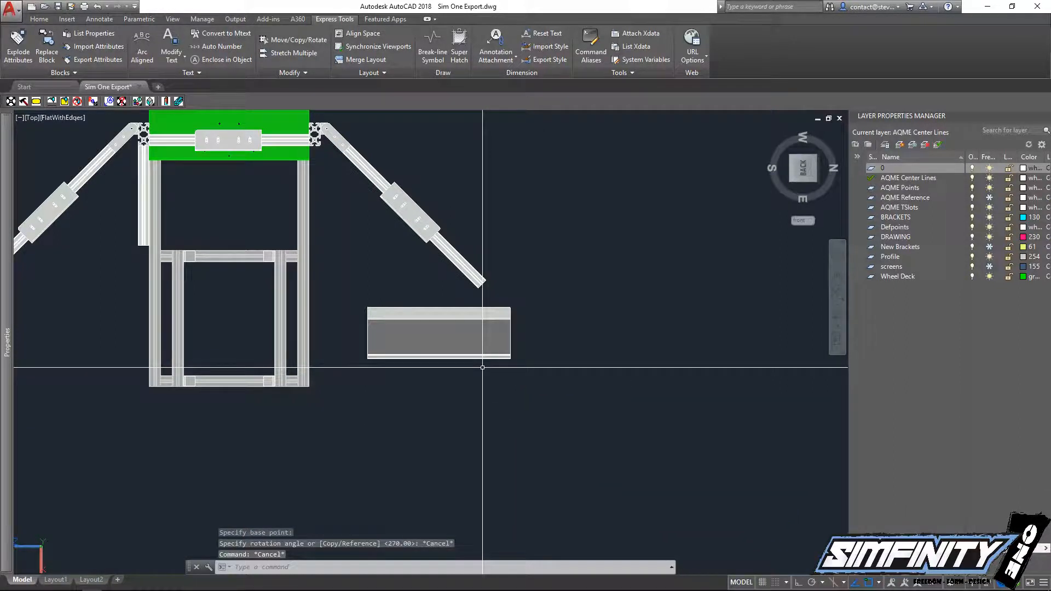
{"action": "type", "text": "ro"}
{"action": "key", "text": "space"}
{"action": "left_click", "coordinate": [483, 379]}
{"action": "left_click", "coordinate": [449, 340]}
{"action": "key", "text": "space"}
{"action": "left_click", "coordinate": [439, 338]}
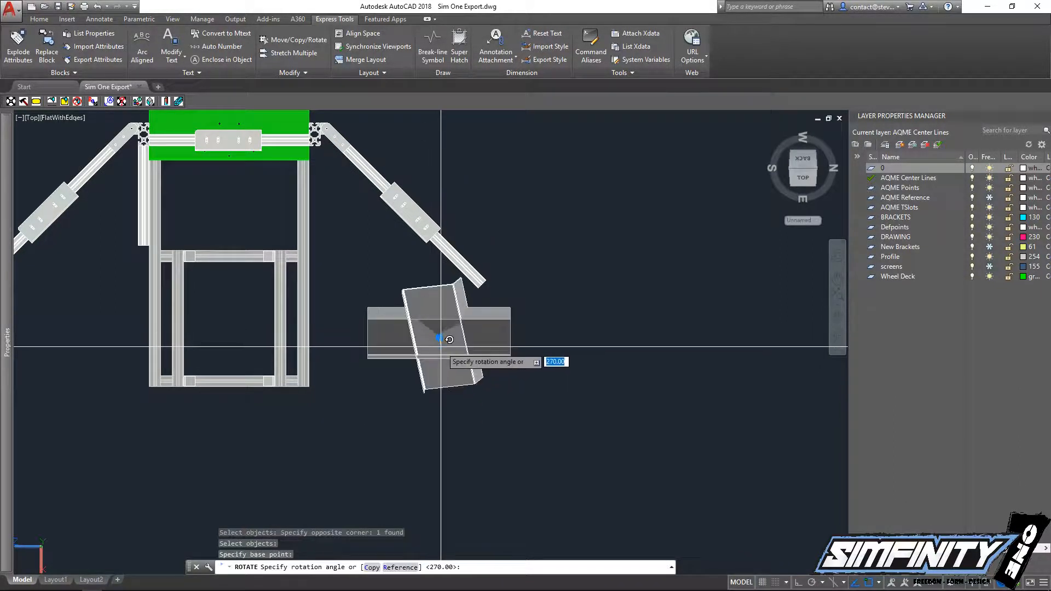
{"action": "key", "text": "Escape"}
{"action": "key", "text": "Escape"}
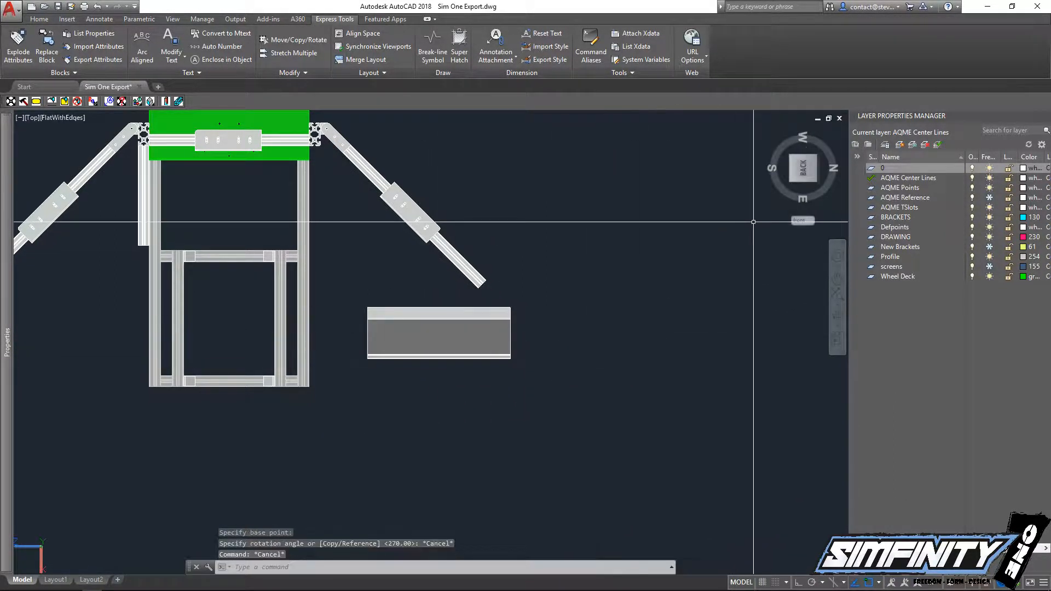
Return to the World coordinate system and rotate the extruded bracket by -45° about a point near its lower corner
{"action": "left_click", "coordinate": [803, 221]}
{"action": "left_click", "coordinate": [828, 233]}
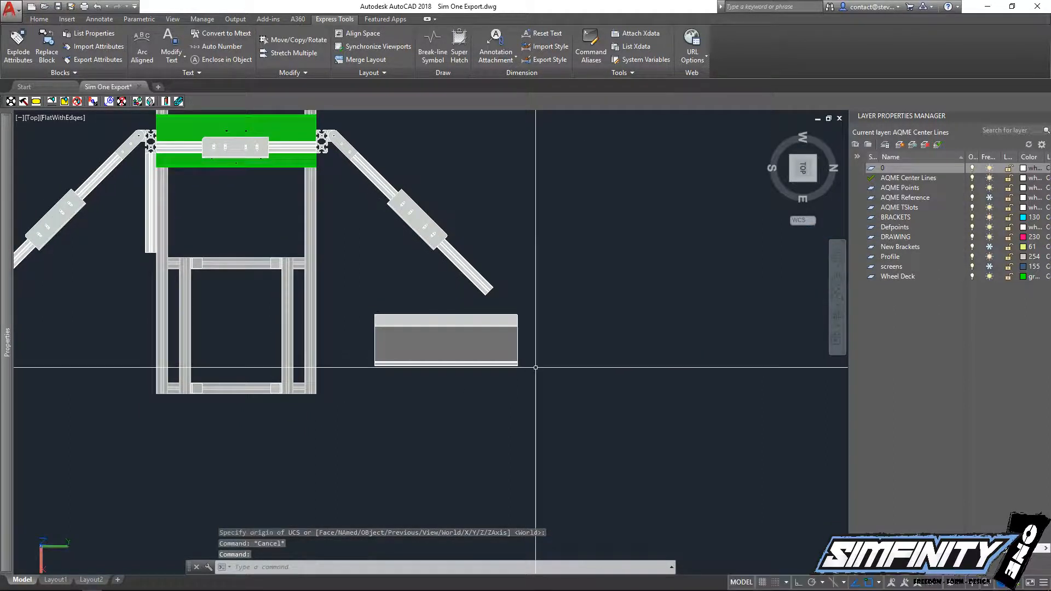
{"action": "key", "text": "Return"}
{"action": "left_click", "coordinate": [531, 365]}
{"action": "left_click", "coordinate": [480, 331]}
{"action": "key", "text": "Return"}
{"action": "left_click", "coordinate": [515, 376]}
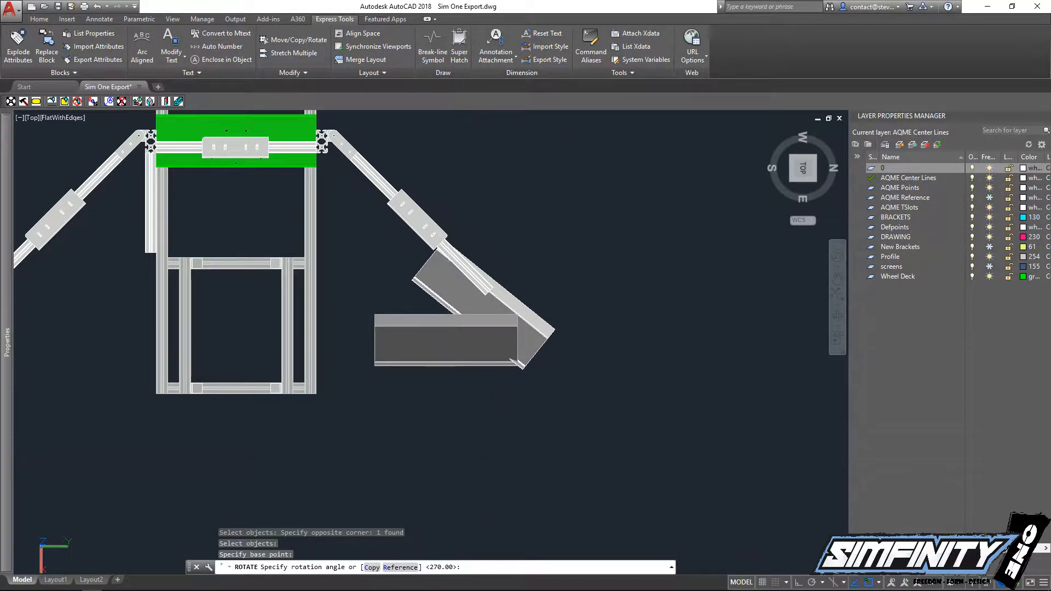
{"action": "type", "text": "-45"}
{"action": "key", "text": "Return"}
{"action": "key", "text": "Escape"}
Move the rotated bracket off the end of the angled side arm into the open space on its inner side
{"action": "middle_click_drag", "start_coordinate": [495, 341], "coordinate": [552, 381]}
{"action": "scroll", "coordinate": [539, 388], "scroll_direction": "up", "scroll_amount": 2}
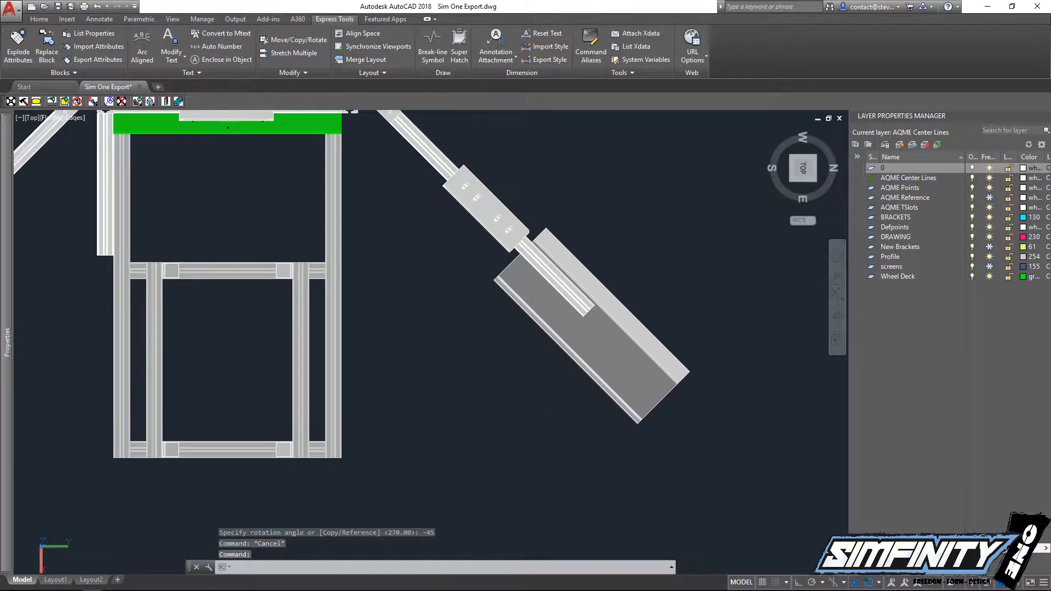
{"action": "key", "text": "m"}
{"action": "key", "text": "Return"}
{"action": "left_click", "coordinate": [664, 481]}
{"action": "left_click", "coordinate": [615, 375]}
{"action": "key", "text": "Return"}
{"action": "left_click", "coordinate": [723, 333]}
{"action": "left_click", "coordinate": [672, 376]}
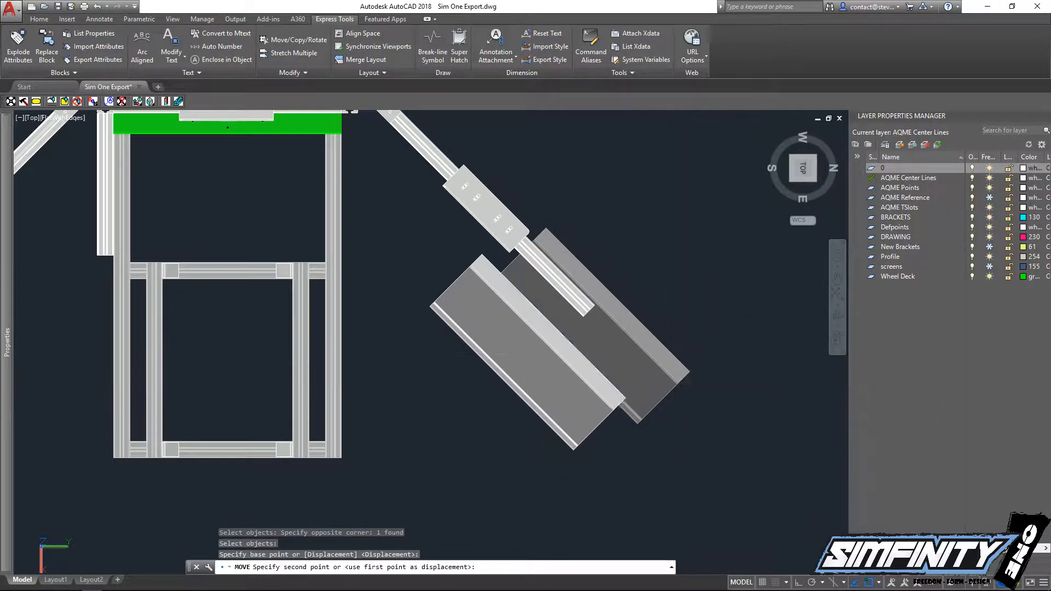
{"action": "key", "text": "Escape"}
Move the bracket along the angled arm so it sits beside the arm's inner edge and mounting plate
{"action": "scroll", "coordinate": [592, 400], "scroll_direction": "up", "scroll_amount": 2}
{"action": "type", "text": "m"}
{"action": "key", "text": "Return"}
{"action": "left_click", "coordinate": [690, 463]}
{"action": "left_click", "coordinate": [625, 397]}
{"action": "key", "text": "Return"}
{"action": "left_click", "coordinate": [682, 407]}
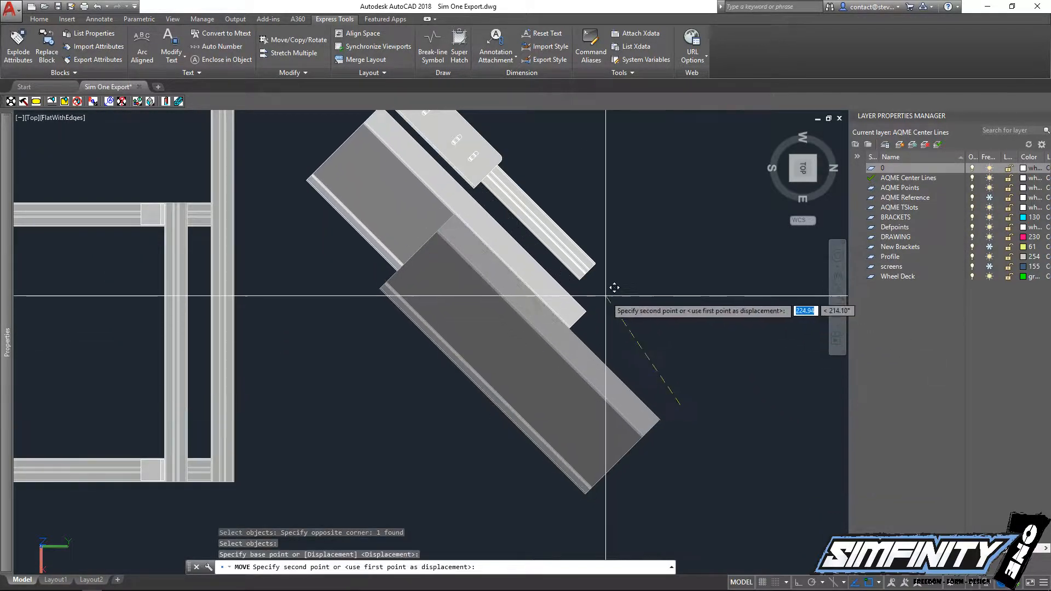
{"action": "left_click", "coordinate": [559, 268]}
{"action": "key", "text": "Escape"}
Copy the arm's hinge block and its two hinge plates 400 straight down the upright
{"action": "scroll", "coordinate": [514, 241], "scroll_direction": "down", "scroll_amount": 1}
{"action": "middle_click_drag", "start_coordinate": [438, 175], "coordinate": [474, 307]}
{"action": "middle_click_drag", "start_coordinate": [374, 153], "coordinate": [425, 296]}
{"action": "scroll", "coordinate": [351, 257], "scroll_direction": "up", "scroll_amount": 8}
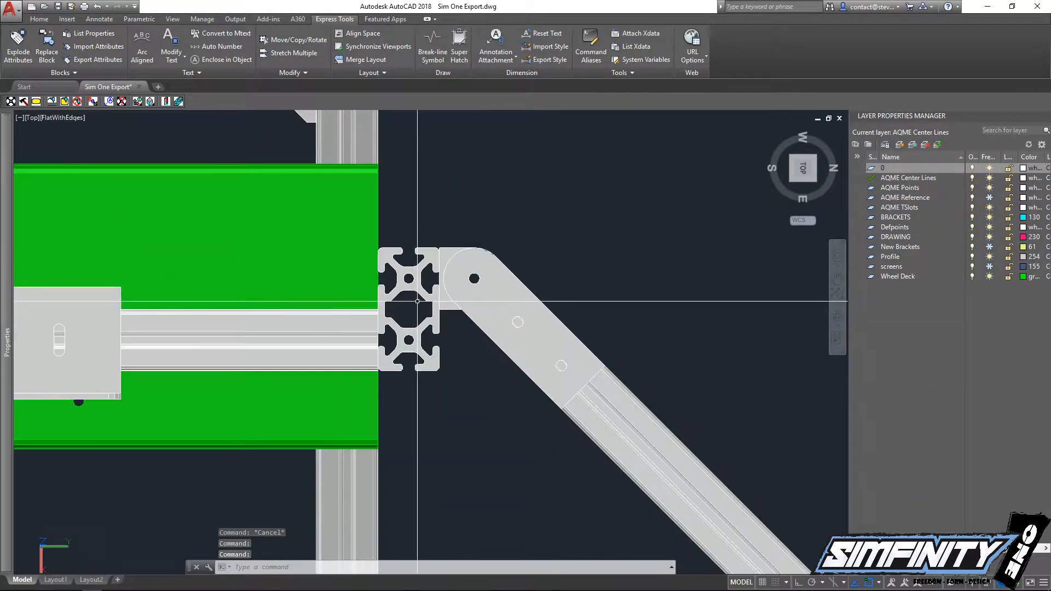
{"action": "middle_click_drag", "start_coordinate": [531, 388], "coordinate": [274, 310], "text": "shift"}
{"action": "scroll", "coordinate": [275, 310], "scroll_direction": "up", "scroll_amount": 2}
{"action": "middle_click_drag", "start_coordinate": [307, 268], "coordinate": [326, 465]}
{"action": "scroll", "coordinate": [319, 418], "scroll_direction": "down", "scroll_amount": 3}
{"action": "scroll", "coordinate": [337, 378], "scroll_direction": "down", "scroll_amount": 3}
{"action": "middle_click_drag", "start_coordinate": [340, 353], "coordinate": [344, 384]}
{"action": "scroll", "coordinate": [381, 233], "scroll_direction": "up", "scroll_amount": 5}
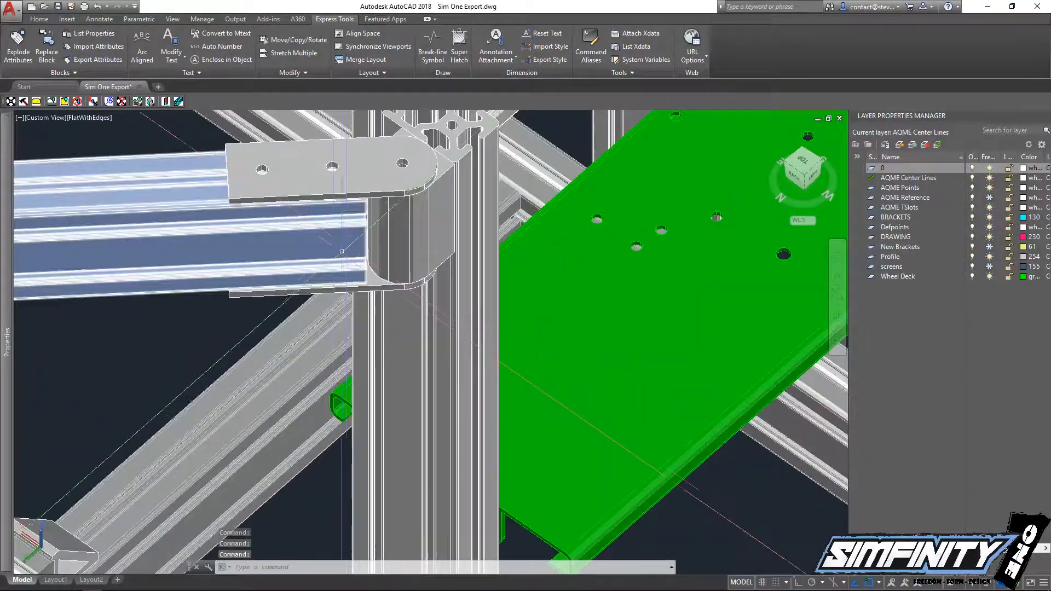
{"action": "type", "text": "co"}
{"action": "key", "text": "space"}
{"action": "left_click", "coordinate": [380, 240]}
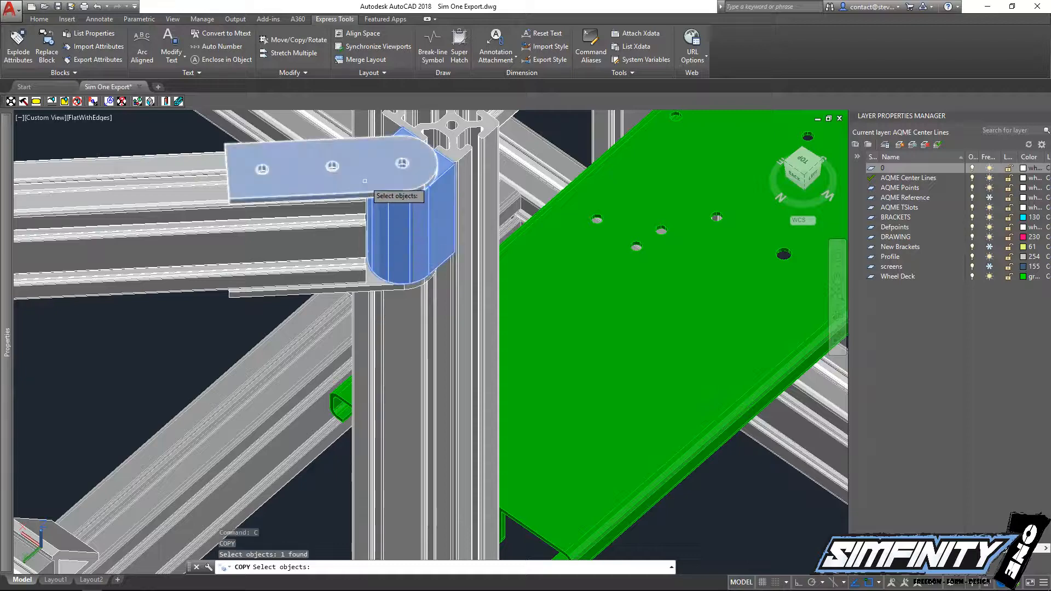
{"action": "left_click", "coordinate": [362, 180]}
{"action": "left_click", "coordinate": [373, 288]}
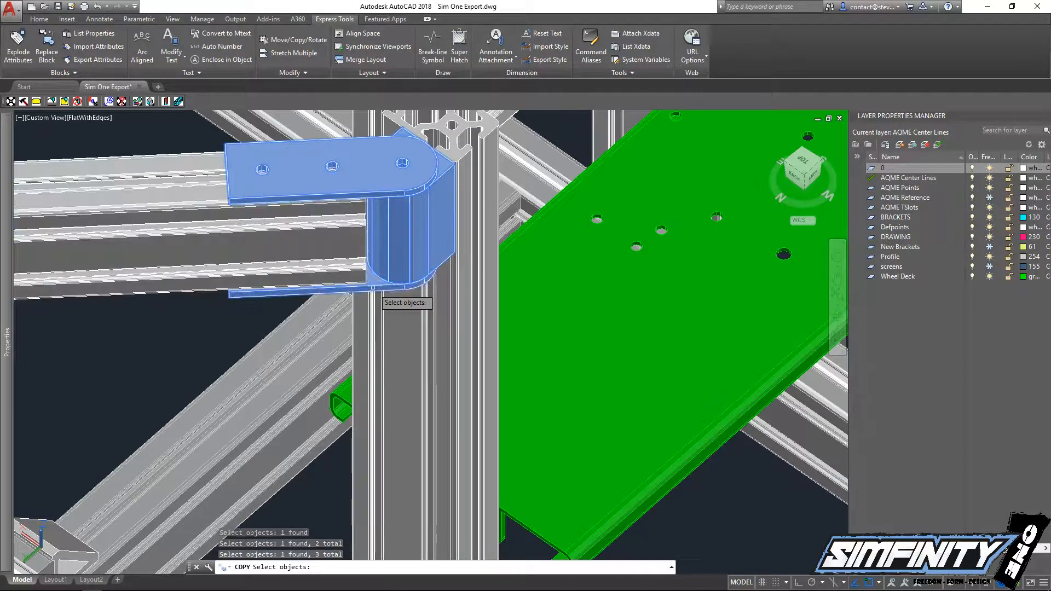
{"action": "key", "text": "space"}
{"action": "left_click", "coordinate": [408, 245]}
{"action": "middle_click_drag", "start_coordinate": [385, 382], "coordinate": [407, 220]}
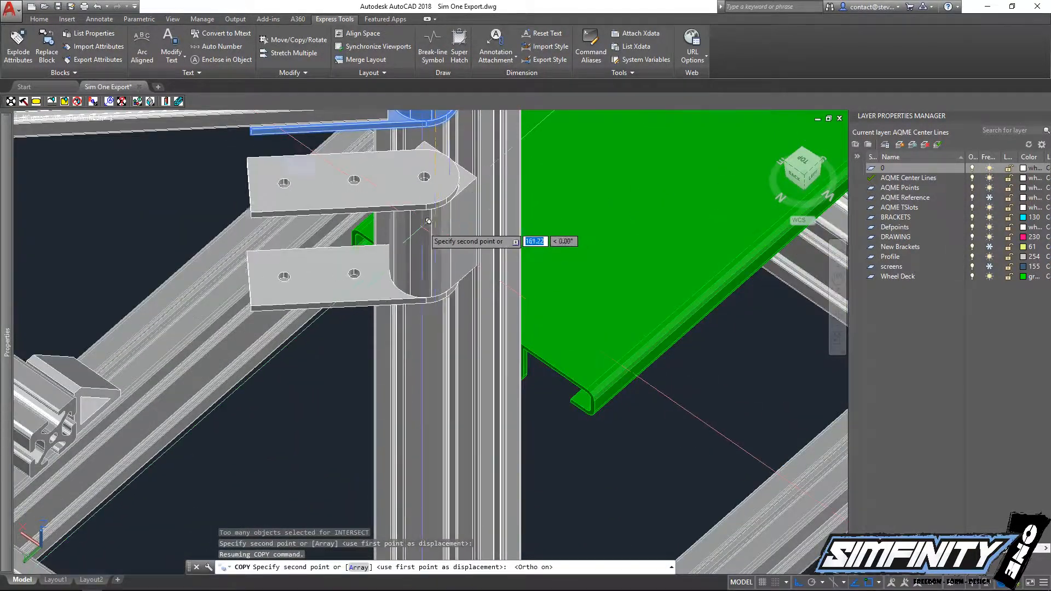
{"action": "scroll", "coordinate": [428, 221], "scroll_direction": "down", "scroll_amount": 4}
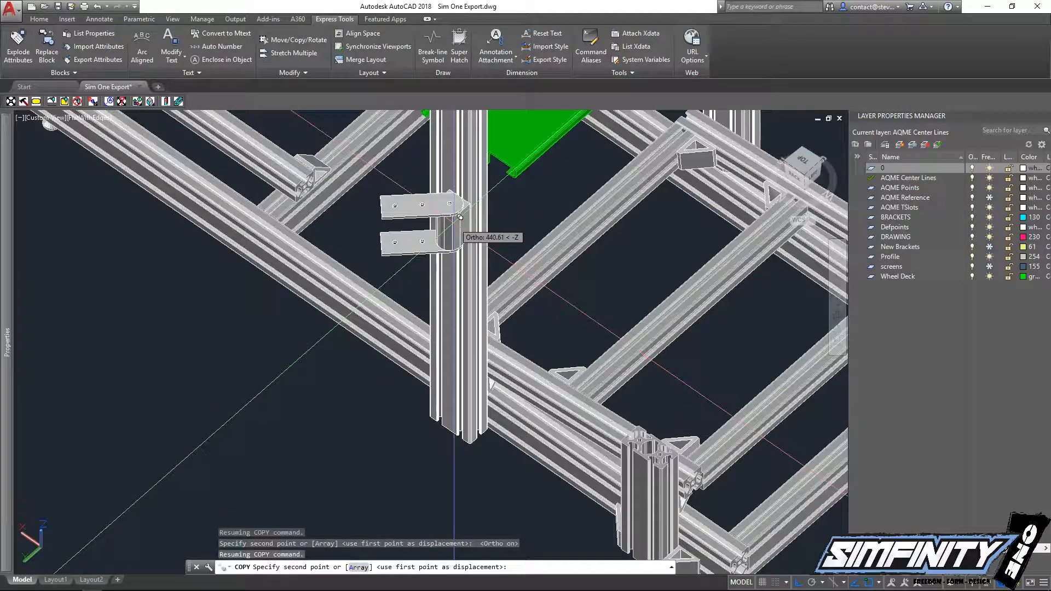
{"action": "scroll", "coordinate": [460, 217], "scroll_direction": "down", "scroll_amount": 6}
{"action": "scroll", "coordinate": [467, 182], "scroll_direction": "up", "scroll_amount": 10}
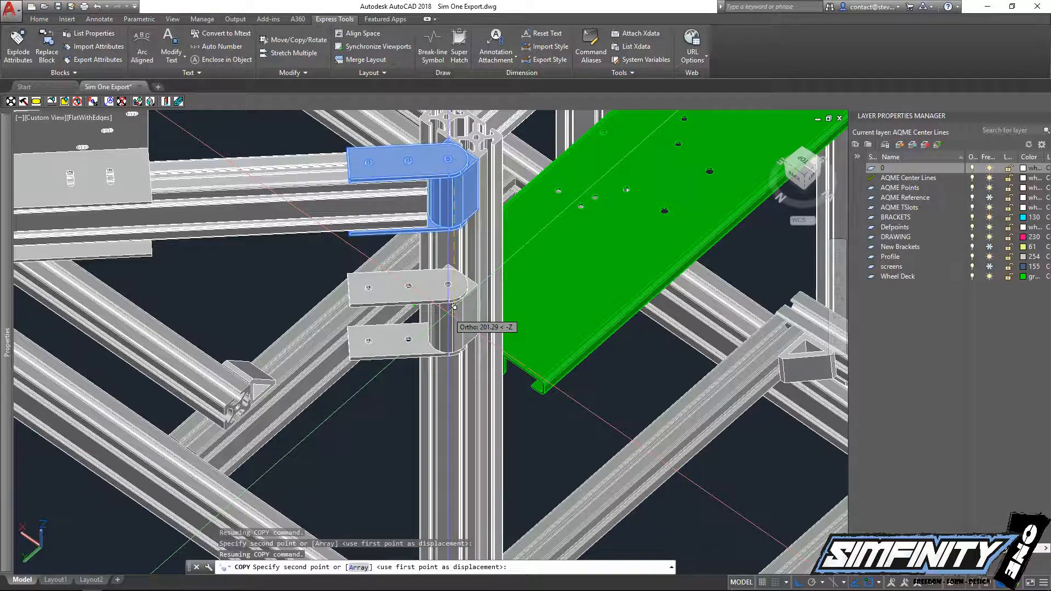
{"action": "scroll", "coordinate": [449, 290], "scroll_direction": "down", "scroll_amount": 3}
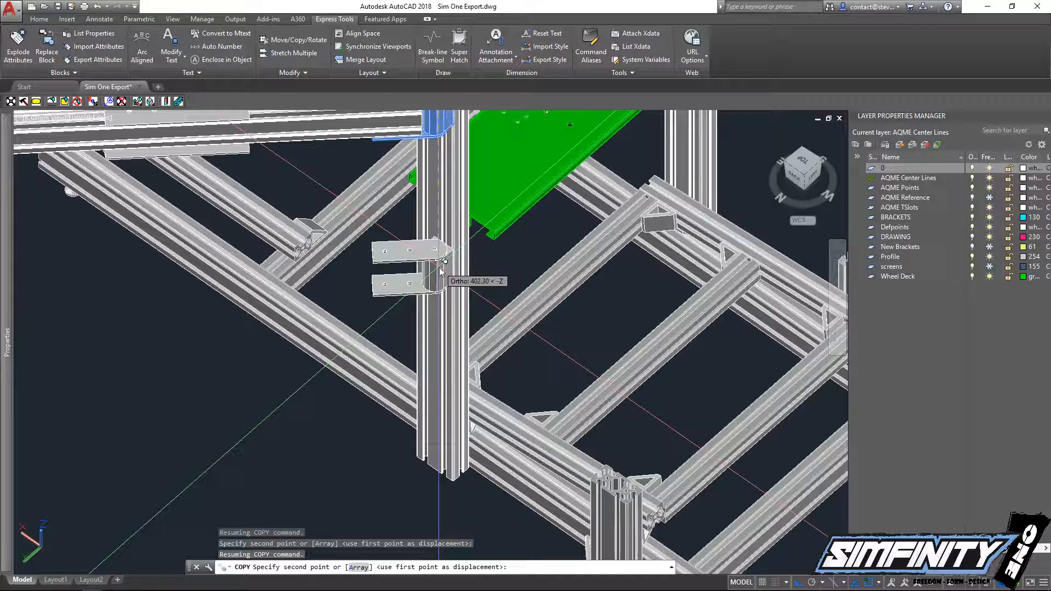
{"action": "key", "text": "Return"}
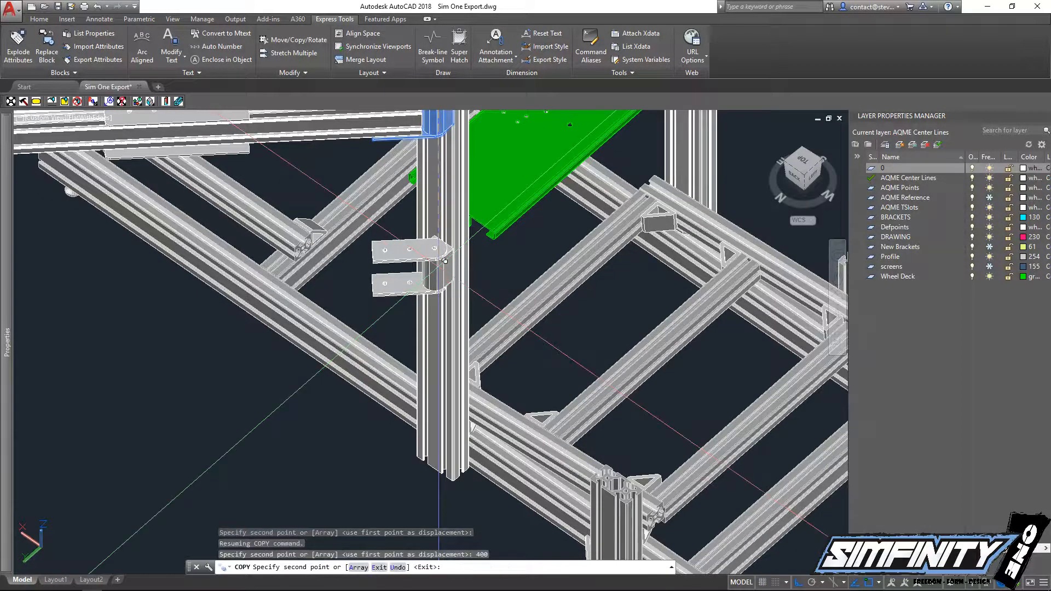
{"action": "key", "text": "Escape"}
Thaw the screens layer and view the rig with its monitors above the copied hinge
{"action": "scroll", "coordinate": [405, 356], "scroll_direction": "down", "scroll_amount": 7}
{"action": "middle_click_drag", "start_coordinate": [415, 359], "coordinate": [586, 311], "text": "shift"}
{"action": "key", "text": "Escape"}
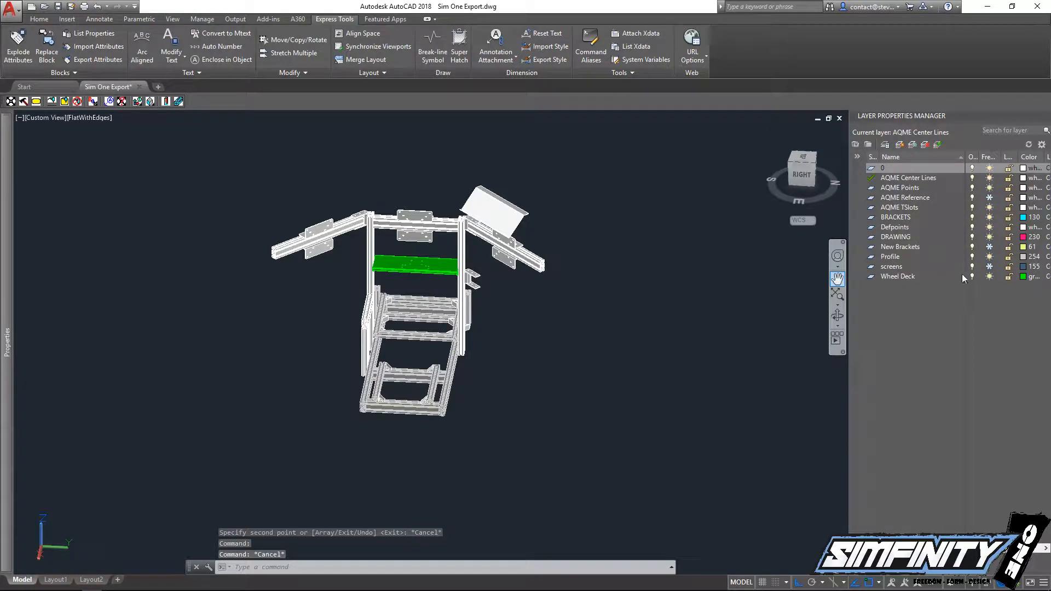
{"action": "left_click", "coordinate": [989, 267]}
{"action": "middle_click_drag", "start_coordinate": [510, 352], "coordinate": [629, 324], "text": "shift"}
{"action": "scroll", "coordinate": [353, 310], "scroll_direction": "up", "scroll_amount": 8}
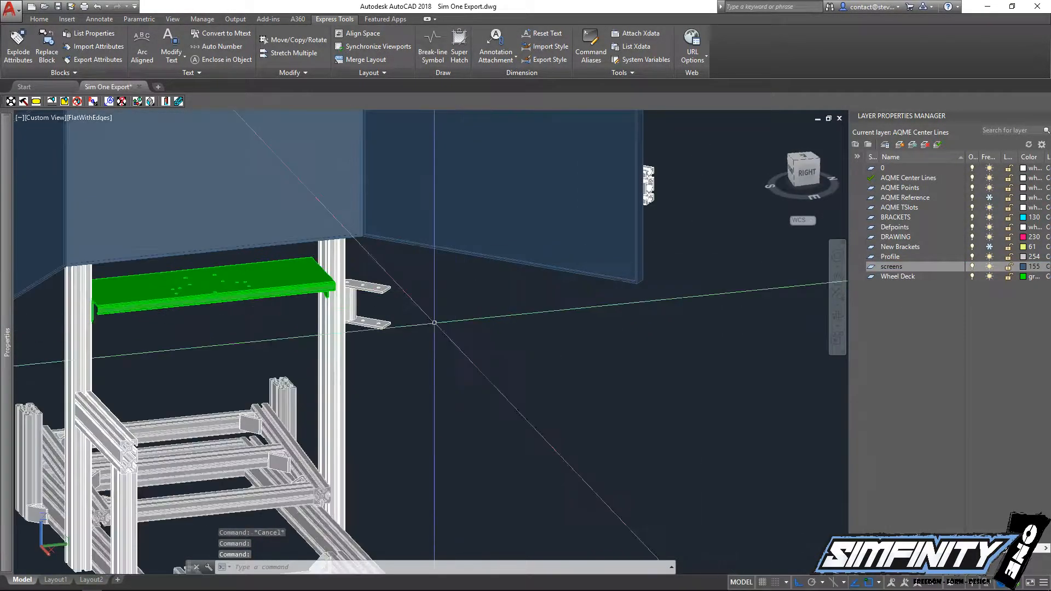
Erase the upper plate of the copied hinge on the upright
{"action": "scroll", "coordinate": [353, 310], "scroll_direction": "up", "scroll_amount": 2}
{"action": "middle_click_drag", "start_coordinate": [353, 310], "coordinate": [240, 381]}
{"action": "middle_click_drag", "start_coordinate": [429, 348], "coordinate": [422, 387]}
{"action": "type", "text": "e"}
{"action": "key", "text": "space"}
{"action": "left_click", "coordinate": [389, 290]}
{"action": "key", "text": "space"}
{"action": "key", "text": "Escape"}
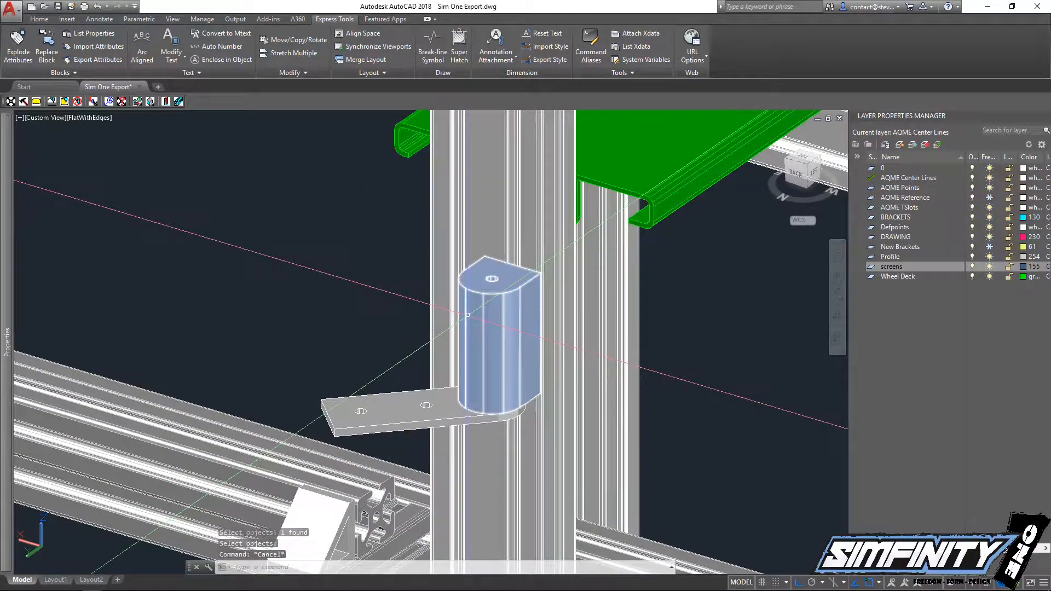
Explode the copied hinge block into its separate faces
{"action": "type", "text": "ex"}
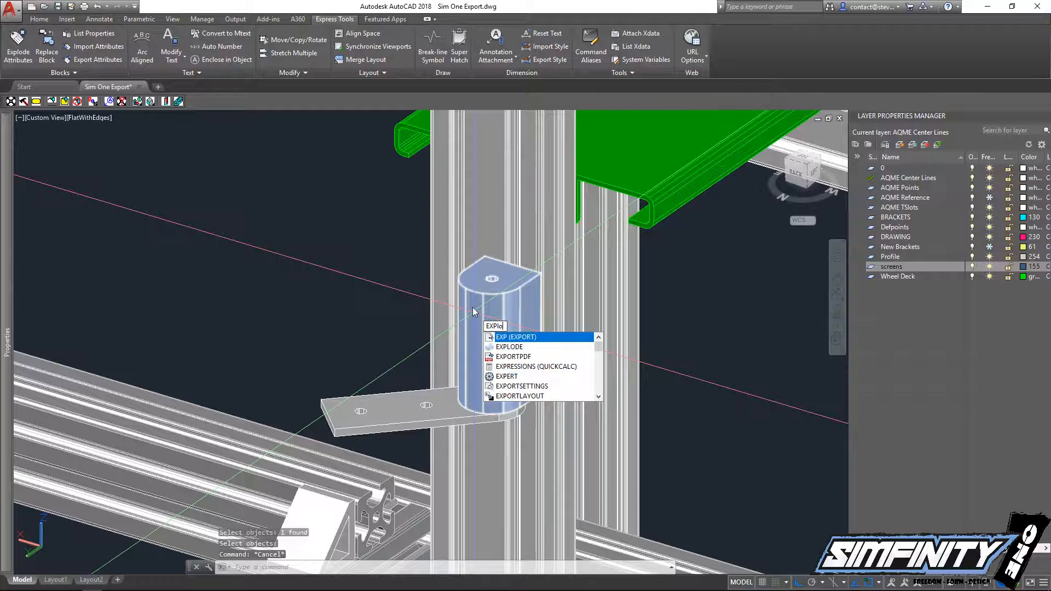
{"action": "type", "text": "plo"}
{"action": "key", "text": "Return"}
{"action": "left_click", "coordinate": [492, 311]}
{"action": "key", "text": "Return"}
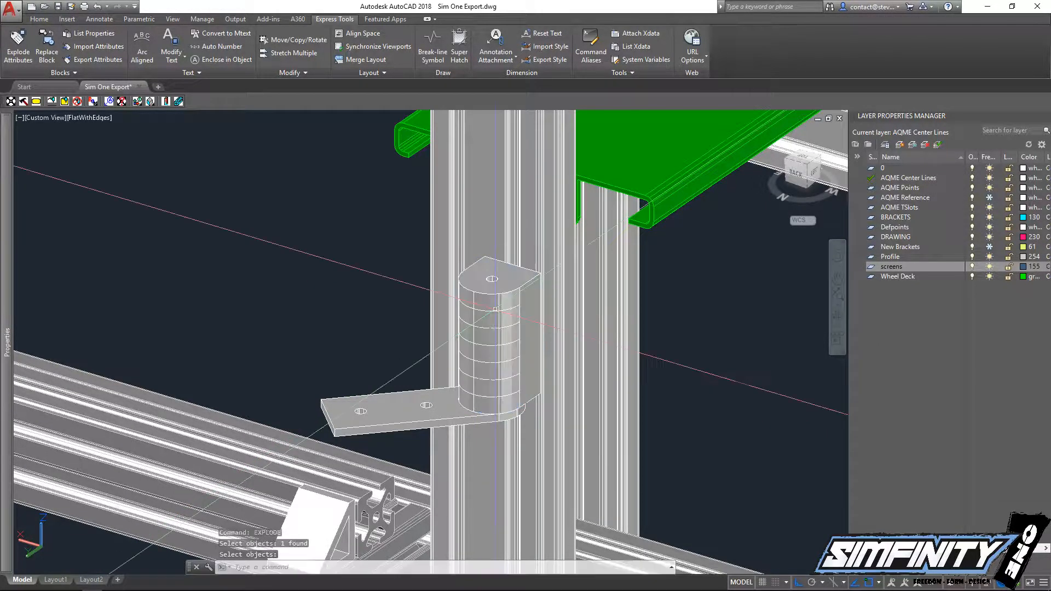
Erase the exploded hinge block's curved face, side faces, top face and hole surface one by one
{"action": "type", "text": "e"}
{"action": "key", "text": "Return"}
{"action": "left_click", "coordinate": [526, 316]}
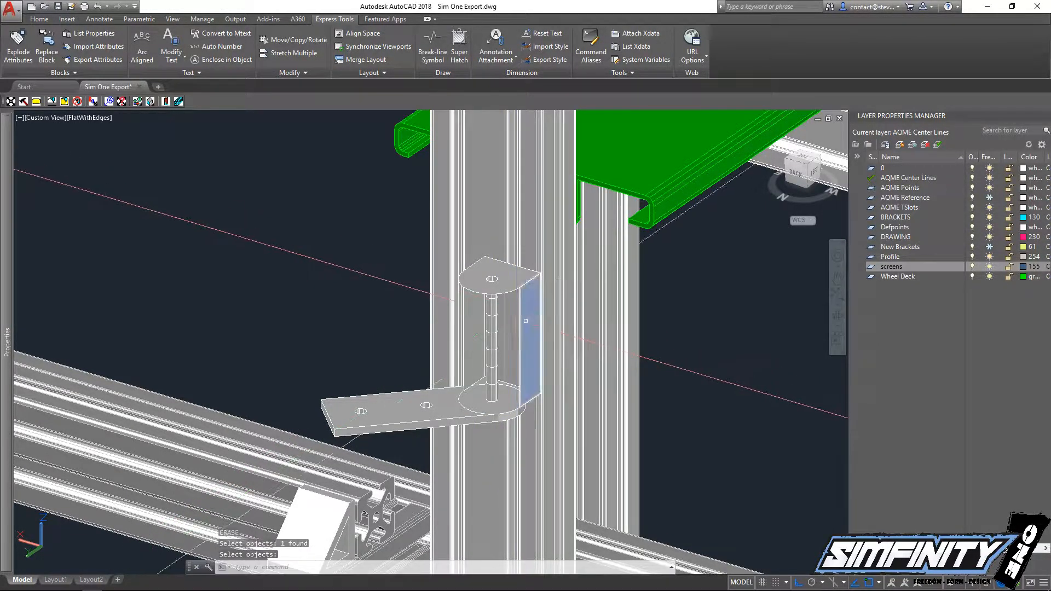
{"action": "key", "text": "Return"}
{"action": "key", "text": "Return"}
{"action": "left_click", "coordinate": [476, 286]}
{"action": "key", "text": "Return"}
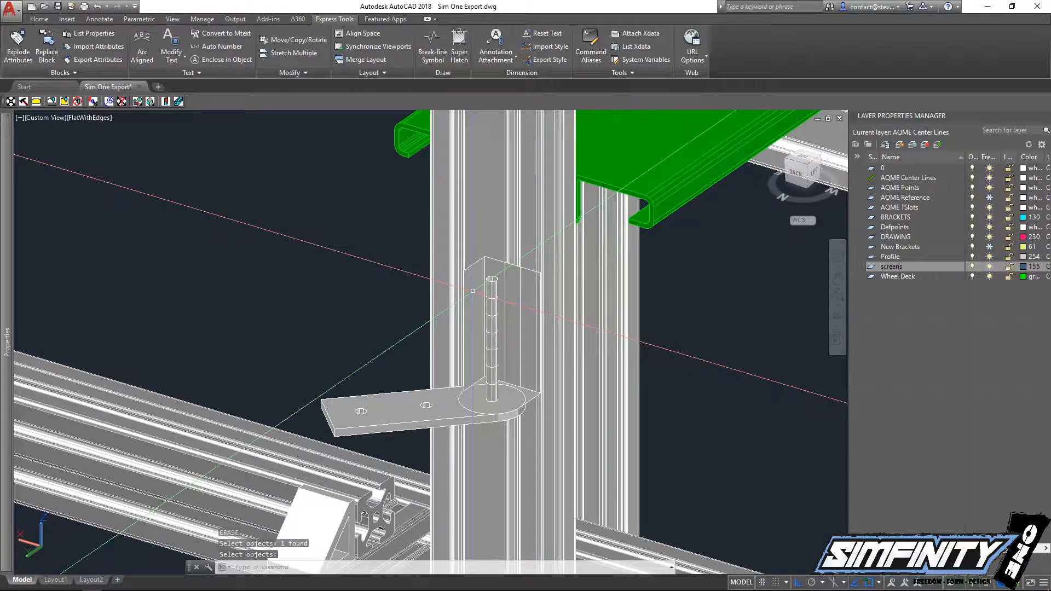
{"action": "key", "text": "Return"}
{"action": "left_click", "coordinate": [475, 292]}
{"action": "key", "text": "Return"}
{"action": "key", "text": "Return"}
{"action": "left_click", "coordinate": [491, 292]}
{"action": "key", "text": "Return"}
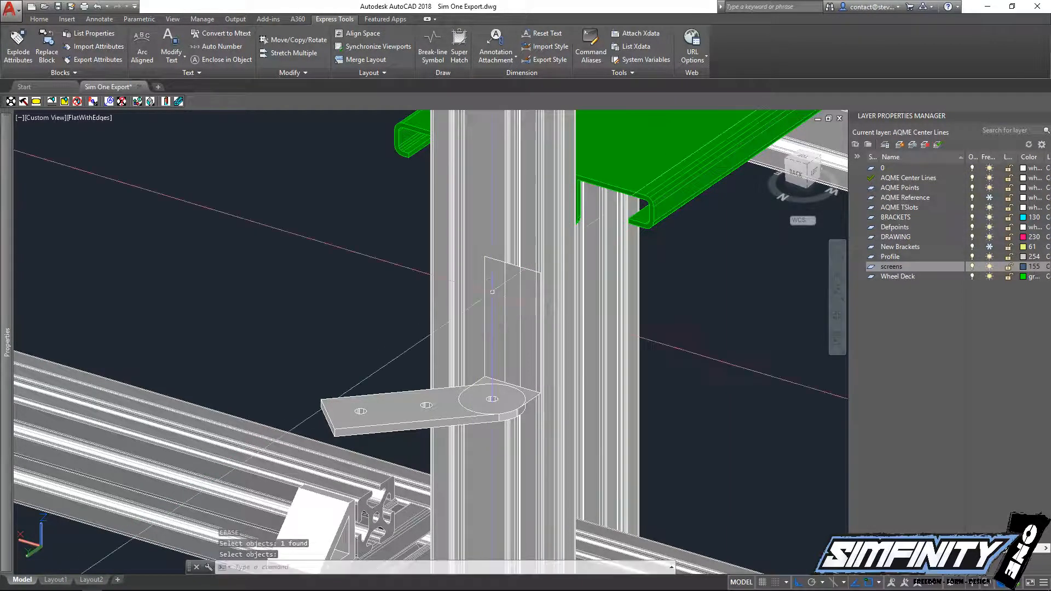
{"action": "key", "text": "Return"}
{"action": "left_click", "coordinate": [499, 283]}
{"action": "key", "text": "Return"}
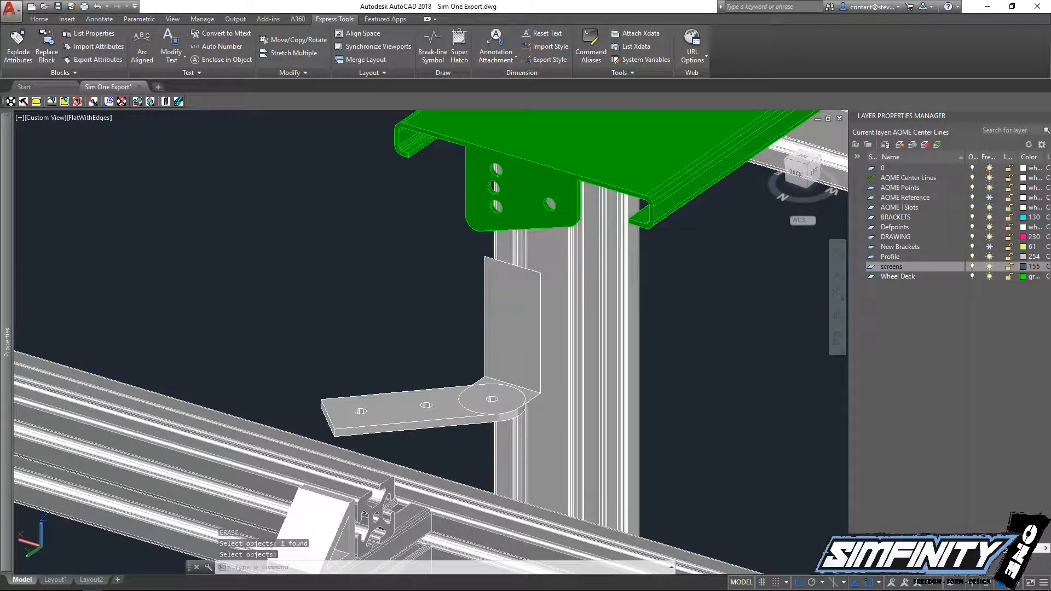
{"action": "key", "text": "ctrl+z"}
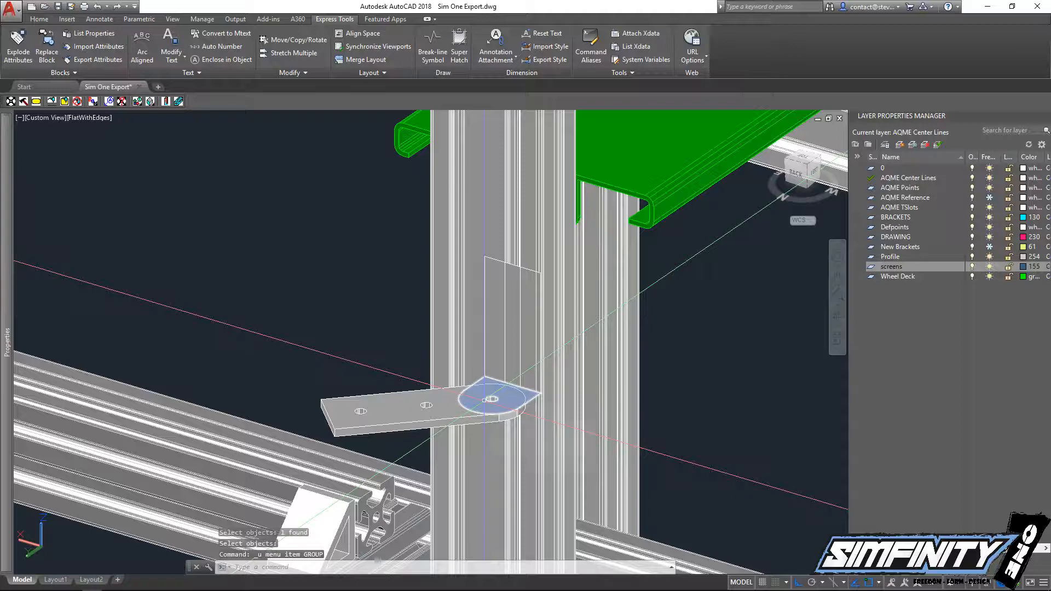
Erase the hinge block's remaining rear face against the upright, keeping only its base face
{"action": "type", "text": "e"}
{"action": "key", "text": "Return"}
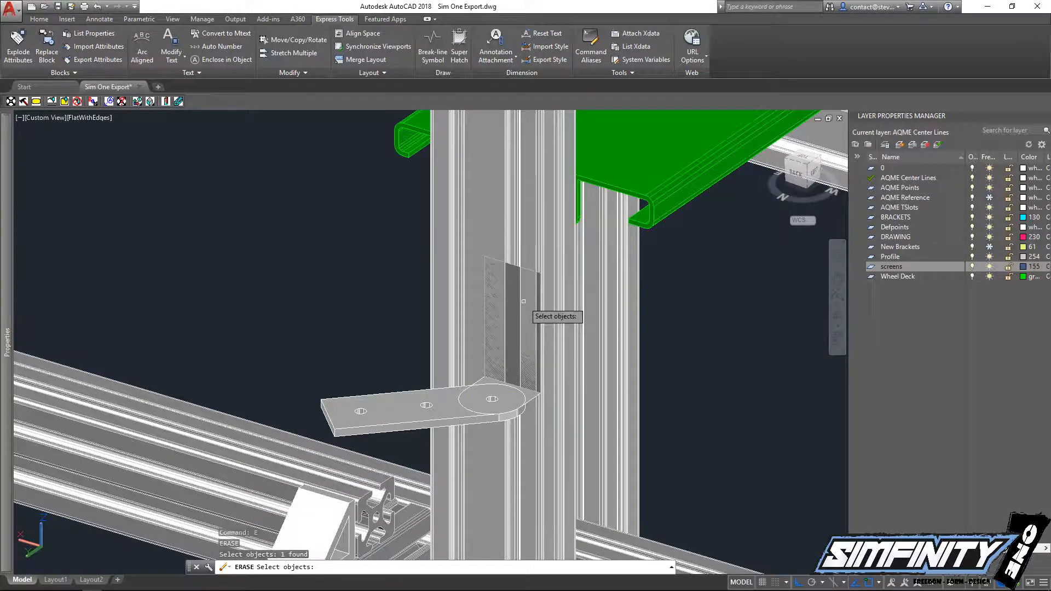
{"action": "key", "text": "Escape"}
{"action": "middle_click_drag", "start_coordinate": [541, 340], "coordinate": [497, 370], "text": "shift"}
{"action": "scroll", "coordinate": [517, 308], "scroll_direction": "up", "scroll_amount": 3}
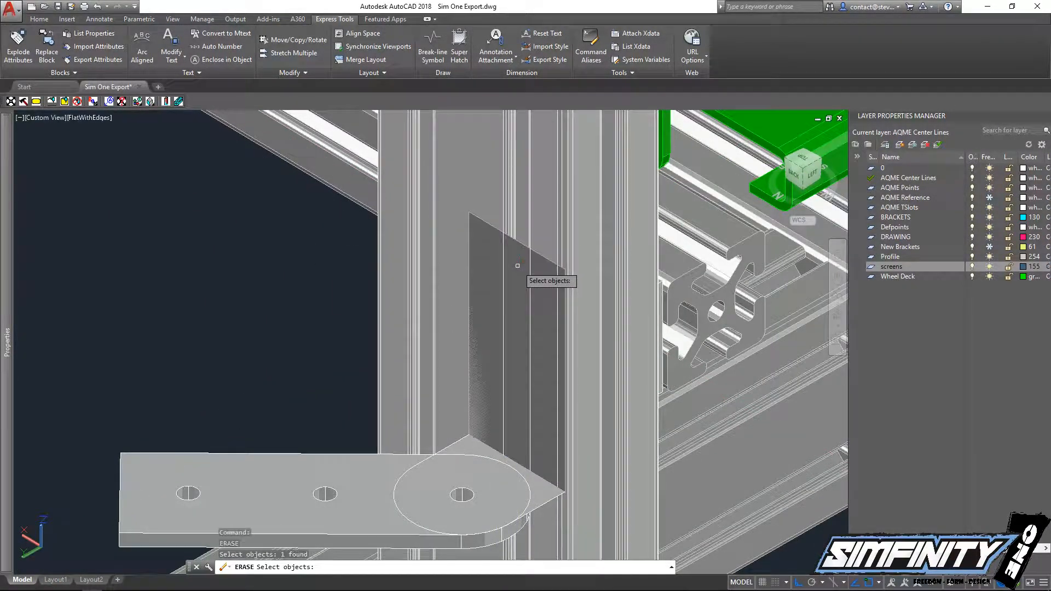
{"action": "key", "text": "Return"}
{"action": "key", "text": "Escape"}
Extrude the hinge block's remaining base face upward to a height of 40
{"action": "scroll", "coordinate": [455, 530], "scroll_direction": "up", "scroll_amount": 2}
{"action": "middle_click_drag", "start_coordinate": [486, 493], "coordinate": [471, 389]}
{"action": "key", "text": "Escape"}
{"action": "key", "text": "Escape"}
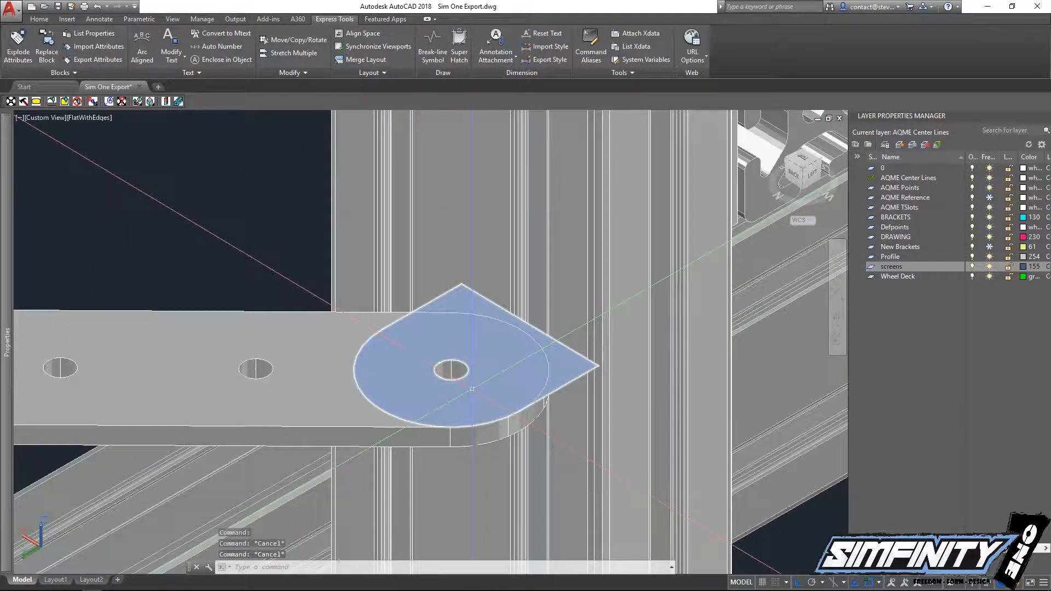
{"action": "type", "text": "extriextru"}
{"action": "key", "text": "Return"}
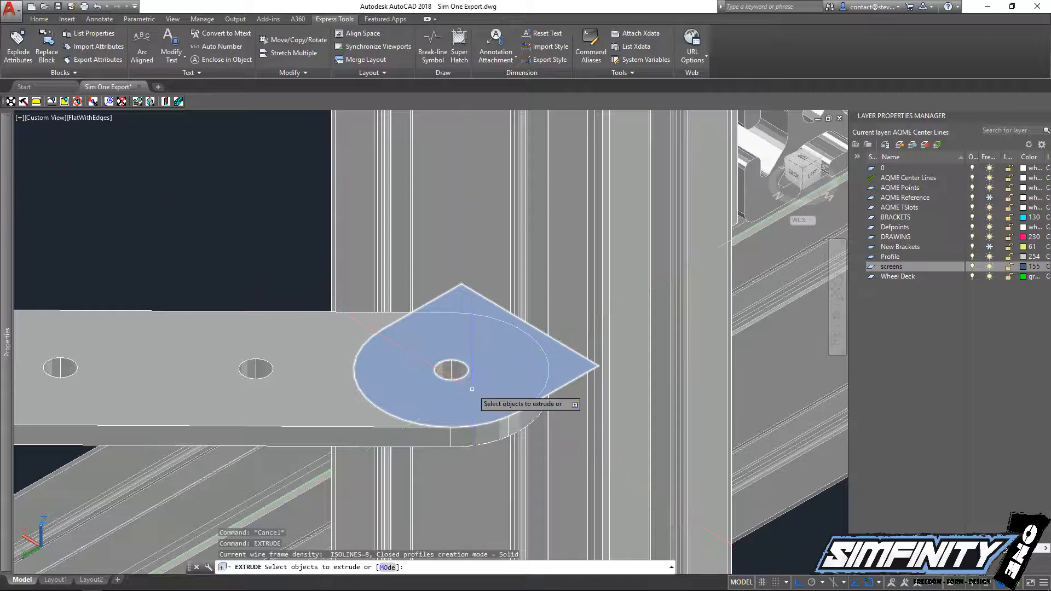
{"action": "left_click", "coordinate": [472, 389]}
{"action": "key", "text": "Return"}
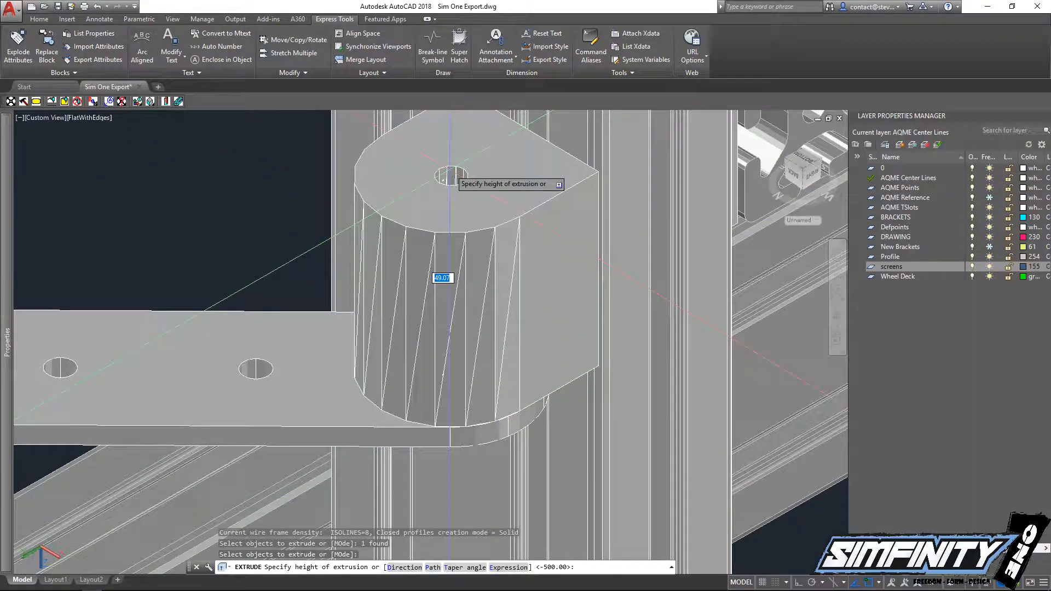
{"action": "key", "text": "Return"}
Copy the lower hinge plate 44 straight up onto the top of the shortened block
{"action": "scroll", "coordinate": [432, 175], "scroll_direction": "down", "scroll_amount": 7}
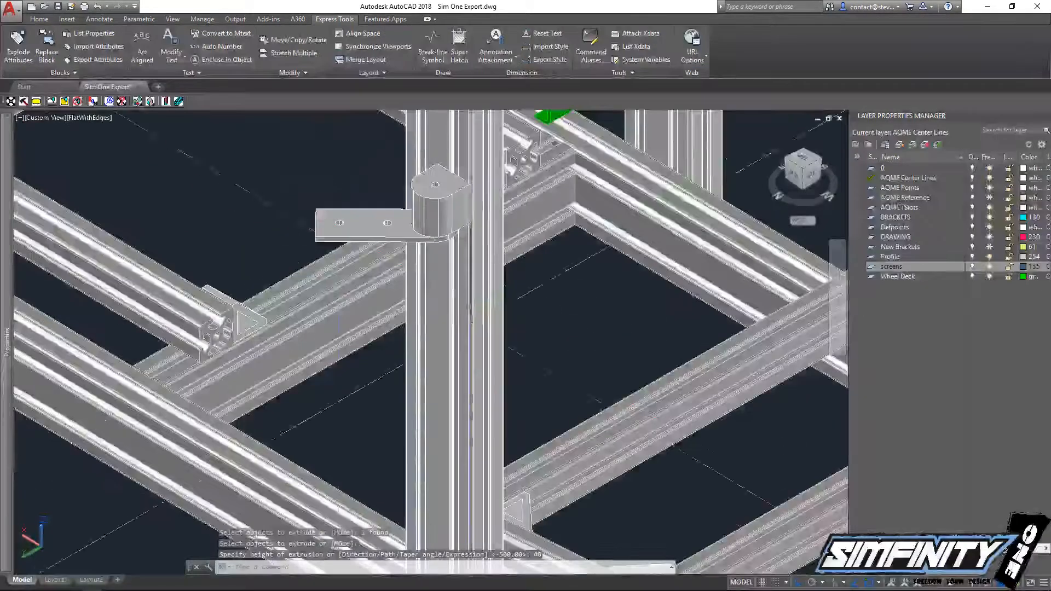
{"action": "middle_click_drag", "start_coordinate": [439, 189], "coordinate": [415, 328], "text": "shift"}
{"action": "scroll", "coordinate": [473, 283], "scroll_direction": "down", "scroll_amount": 9}
{"action": "middle_click_drag", "start_coordinate": [564, 246], "coordinate": [520, 193], "text": "shift"}
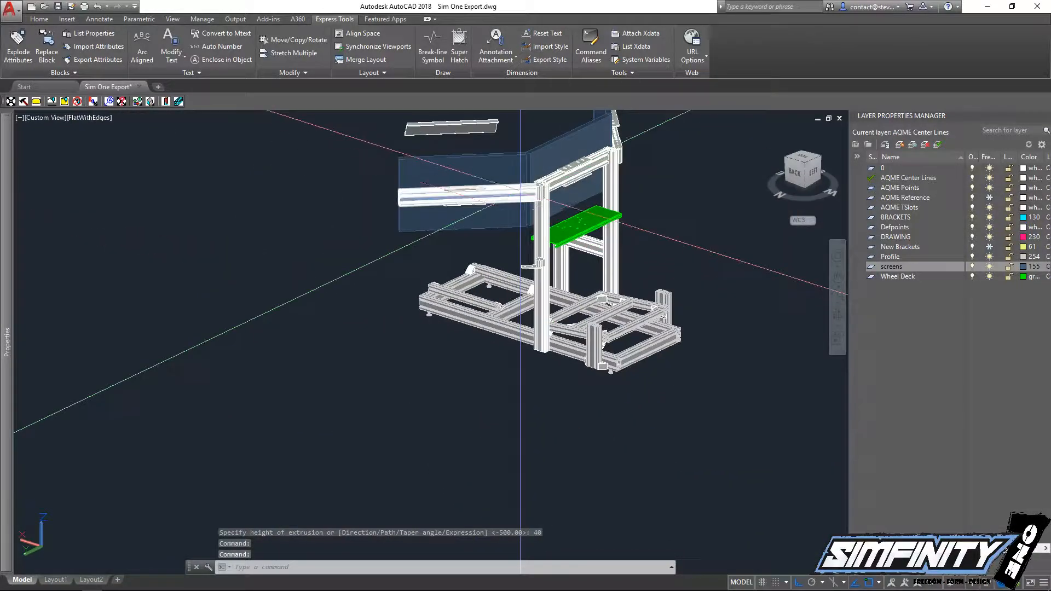
{"action": "scroll", "coordinate": [525, 267], "scroll_direction": "up", "scroll_amount": 12}
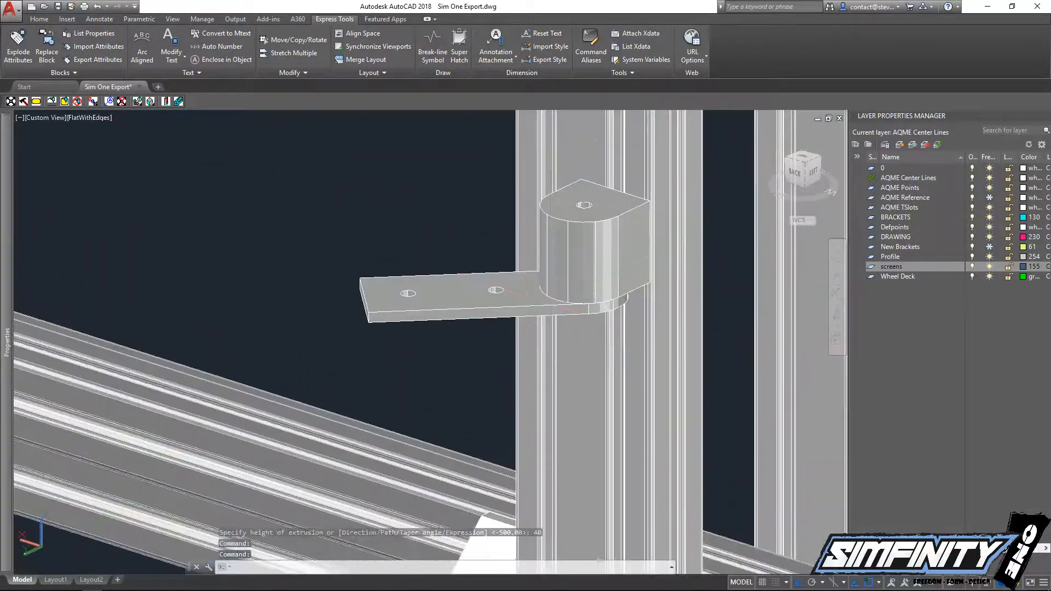
{"action": "key", "text": "Escape"}
{"action": "key", "text": "Escape"}
{"action": "type", "text": "co"}
{"action": "key", "text": "Return"}
{"action": "left_click", "coordinate": [433, 309]}
{"action": "key", "text": "Return"}
{"action": "left_click", "coordinate": [407, 293]}
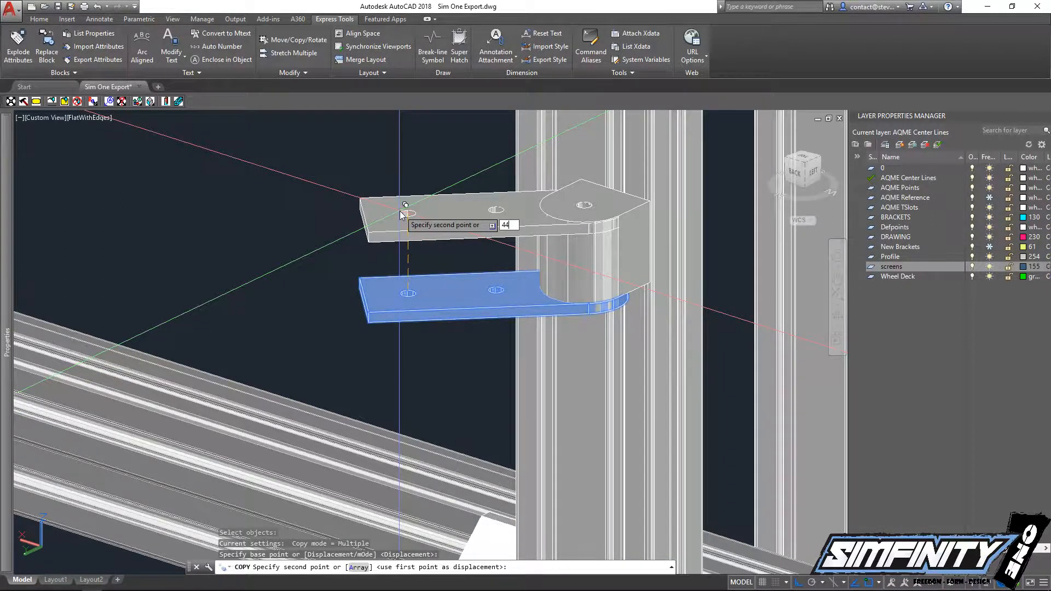
{"action": "type", "text": "44"}
{"action": "key", "text": "Return"}
{"action": "key", "text": "Escape"}
{"action": "scroll", "coordinate": [539, 244], "scroll_direction": "up", "scroll_amount": 10}
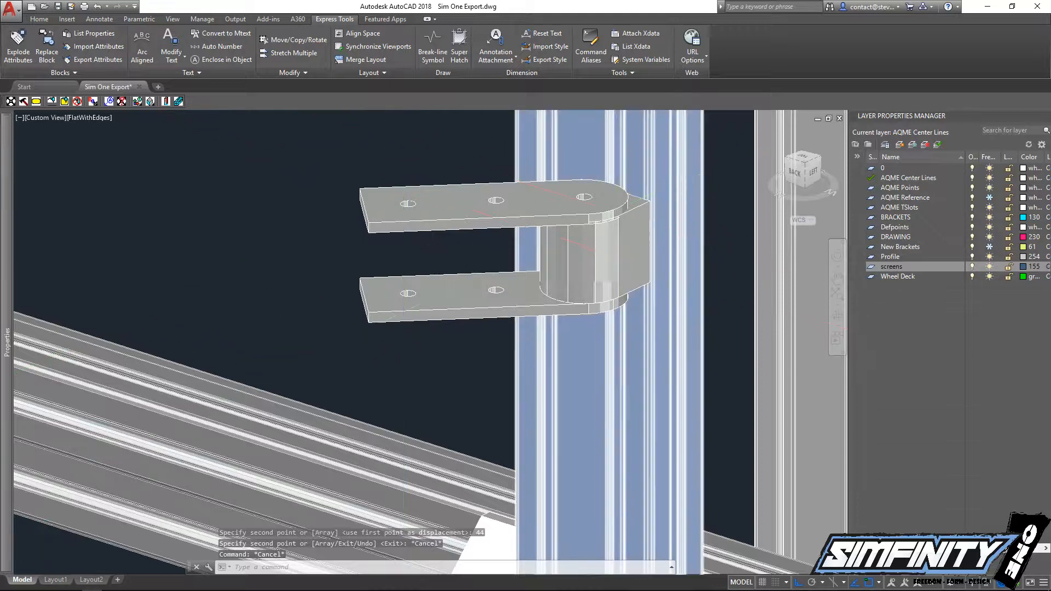
{"action": "scroll", "coordinate": [263, 194], "scroll_direction": "down", "scroll_amount": 7}
{"action": "middle_click_drag", "start_coordinate": [262, 194], "coordinate": [460, 220]}
{"action": "key", "text": "Escape"}
{"action": "key", "text": "Escape"}
{"action": "type", "text": "m"}
{"action": "key", "text": "Return"}
{"action": "left_click", "coordinate": [243, 244]}
{"action": "left_click", "coordinate": [231, 224]}
{"action": "key", "text": "Return"}
{"action": "left_click", "coordinate": [179, 181]}
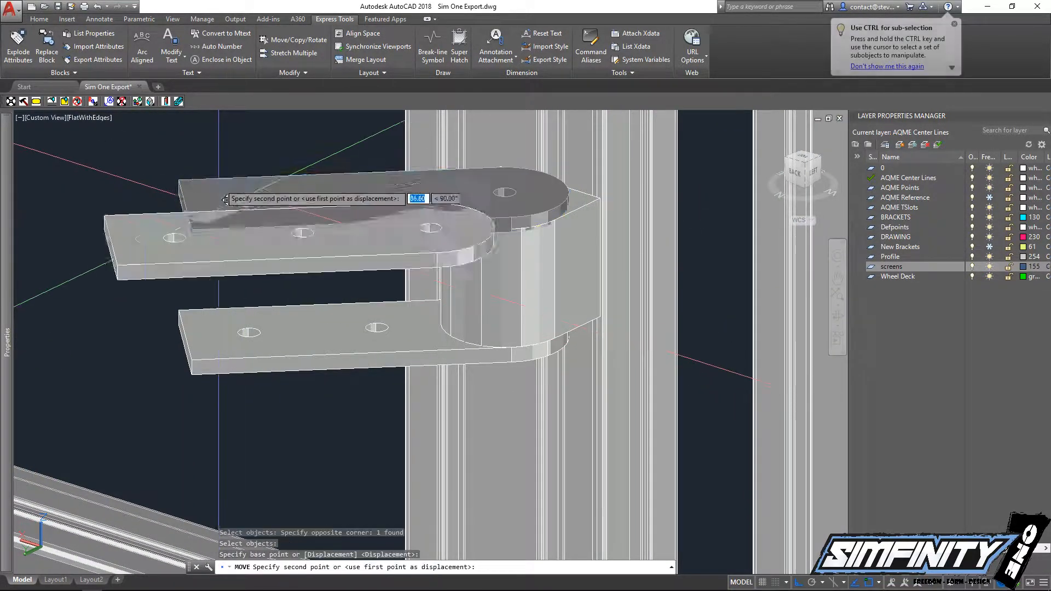
{"action": "key", "text": "Escape"}
{"action": "key", "text": "Escape"}
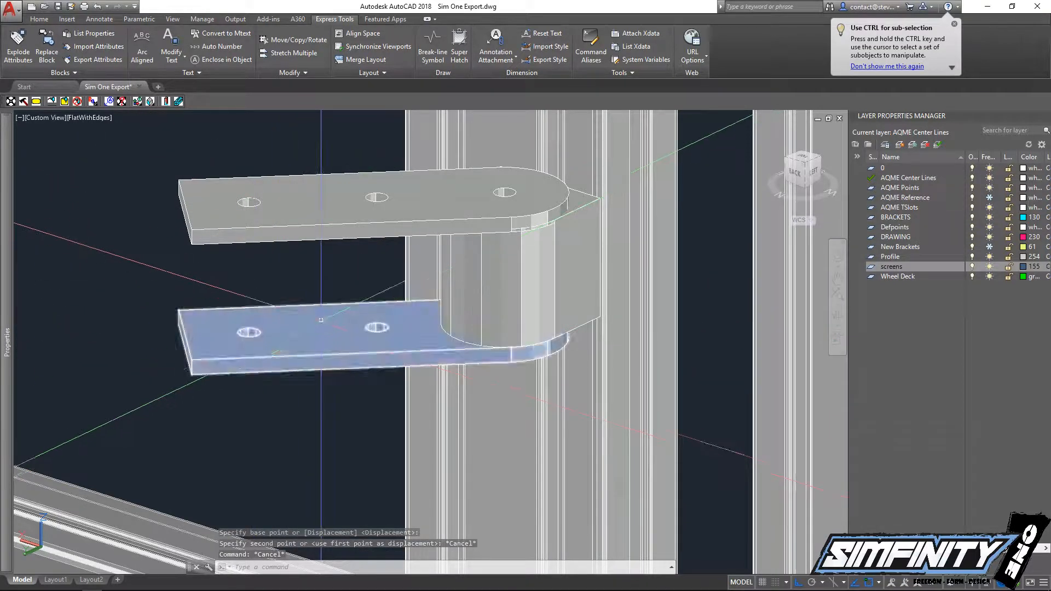
Move the upper hinge plate straight up by 1 above the hinge block
{"action": "middle_click_drag", "start_coordinate": [269, 297], "coordinate": [334, 328]}
{"action": "type", "text": "m"}
{"action": "key", "text": "Return"}
{"action": "left_click", "coordinate": [327, 311]}
{"action": "left_click", "coordinate": [257, 237]}
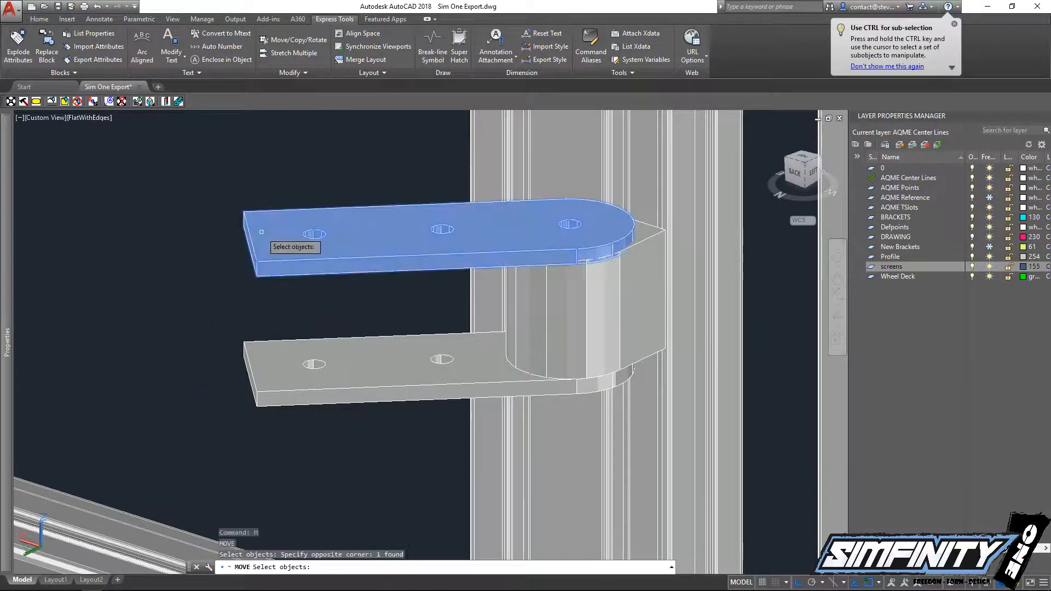
{"action": "key", "text": "Return"}
{"action": "left_click", "coordinate": [155, 330]}
{"action": "type", "text": "1"}
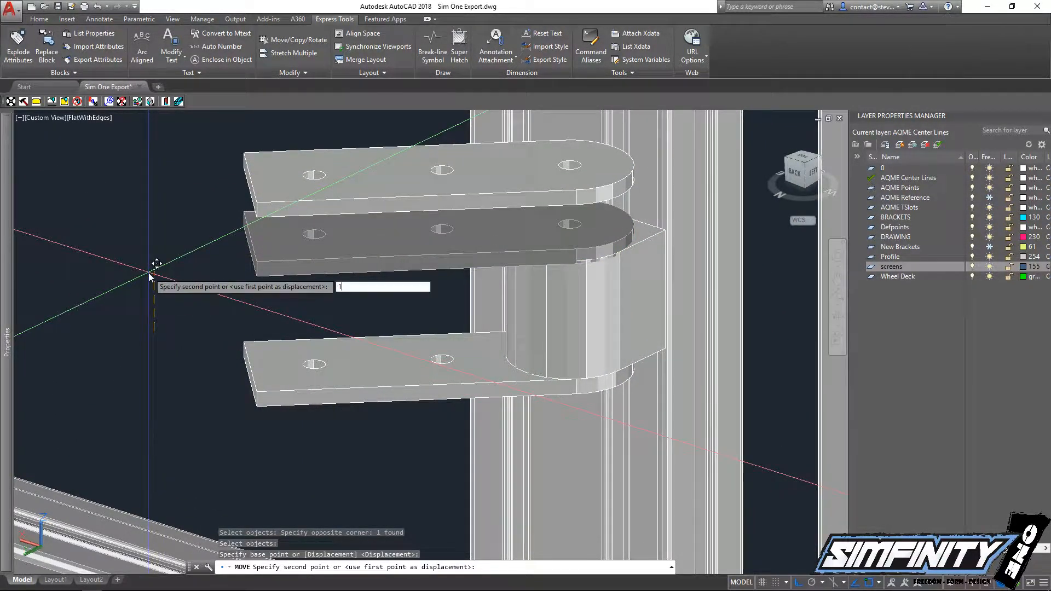
{"action": "key", "text": "Return"}
{"action": "key", "text": "Escape"}
Copy the short profile beam at the end of the base frame to the empty space beside the rig
{"action": "scroll", "coordinate": [583, 268], "scroll_direction": "up", "scroll_amount": 1}
{"action": "scroll", "coordinate": [408, 327], "scroll_direction": "down", "scroll_amount": 2}
{"action": "middle_click_drag", "start_coordinate": [308, 339], "coordinate": [558, 358], "text": "shift"}
{"action": "scroll", "coordinate": [305, 329], "scroll_direction": "down", "scroll_amount": 7}
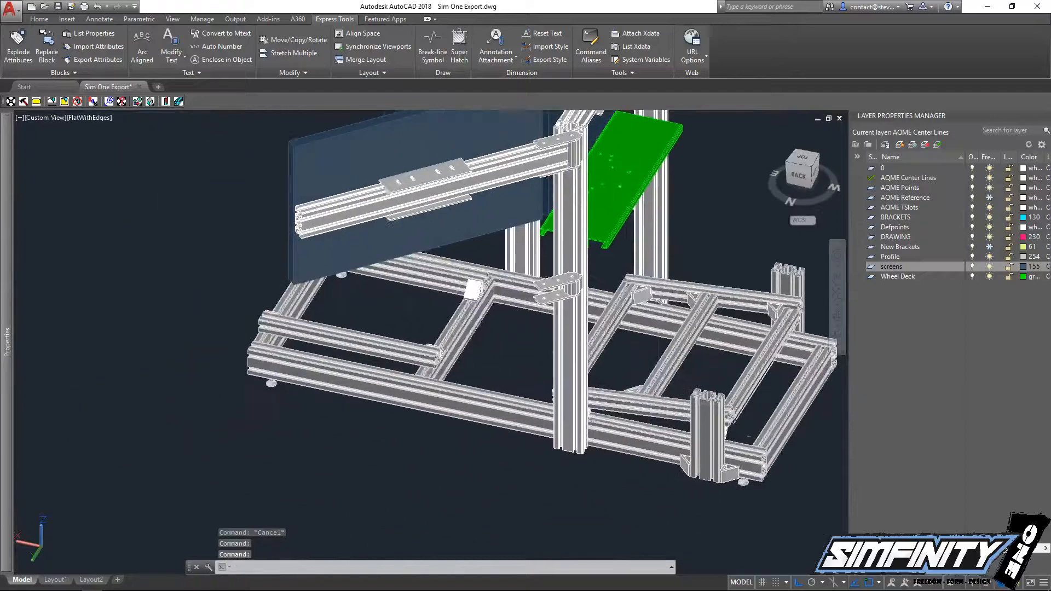
{"action": "scroll", "coordinate": [370, 357], "scroll_direction": "up", "scroll_amount": 5}
{"action": "key", "text": "Escape"}
{"action": "key", "text": "Escape"}
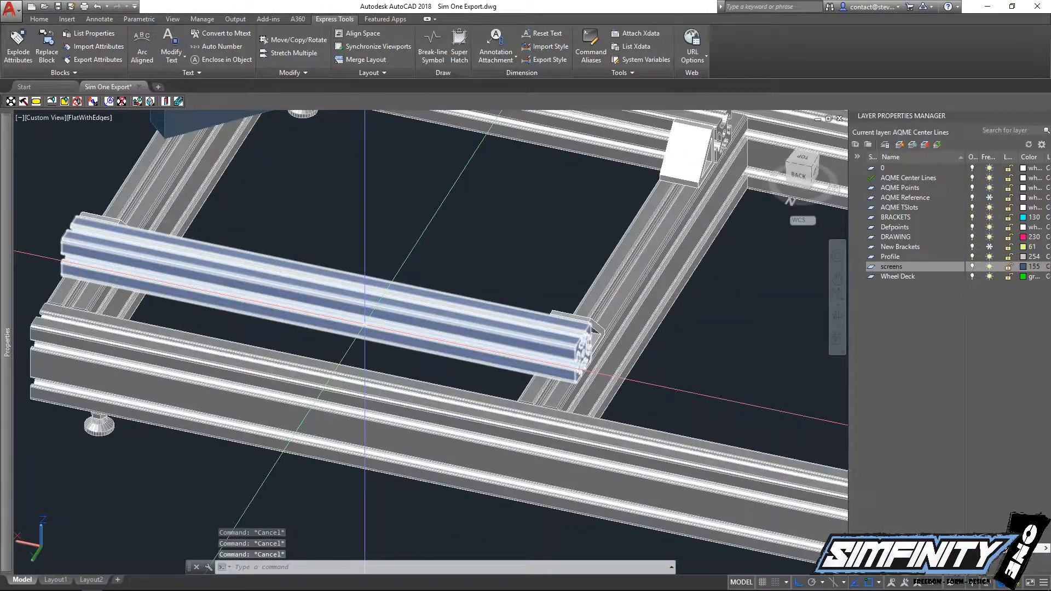
{"action": "type", "text": "co"}
{"action": "left_click", "coordinate": [365, 324]}
{"action": "key", "text": "space"}
{"action": "left_click", "coordinate": [404, 233]}
{"action": "scroll", "coordinate": [310, 360], "scroll_direction": "down", "scroll_amount": 4}
{"action": "middle_click_drag", "start_coordinate": [312, 362], "coordinate": [377, 214]}
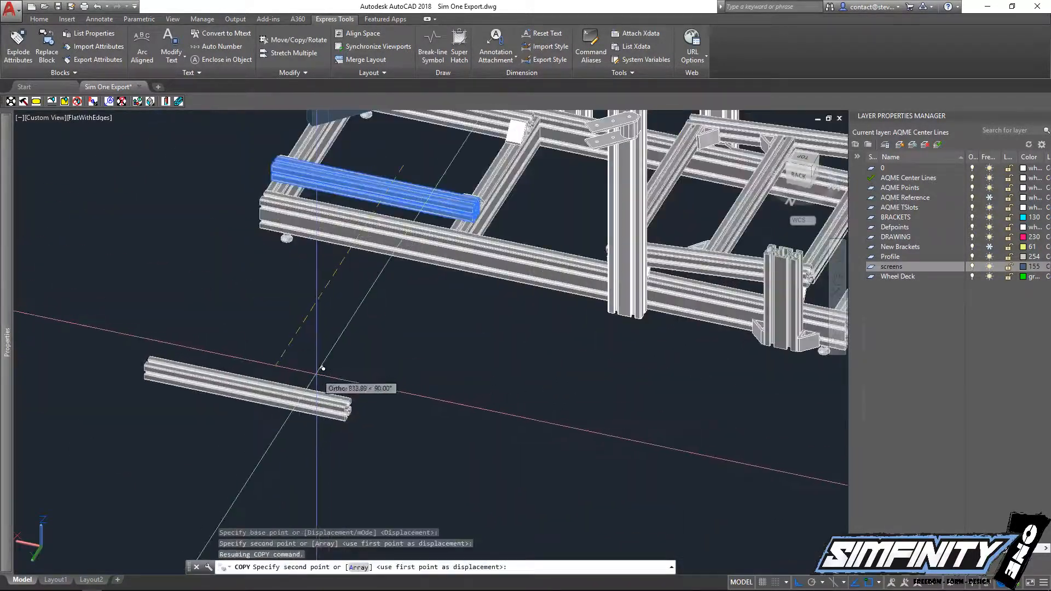
{"action": "left_click", "coordinate": [321, 368]}
{"action": "key", "text": "Escape"}
{"action": "key", "text": "Escape"}
Rotate the copied profile beam by 45 degrees about a point on its end
{"action": "middle_click_drag", "start_coordinate": [381, 341], "coordinate": [388, 284]}
{"action": "type", "text": "ro"}
{"action": "left_click", "coordinate": [332, 373]}
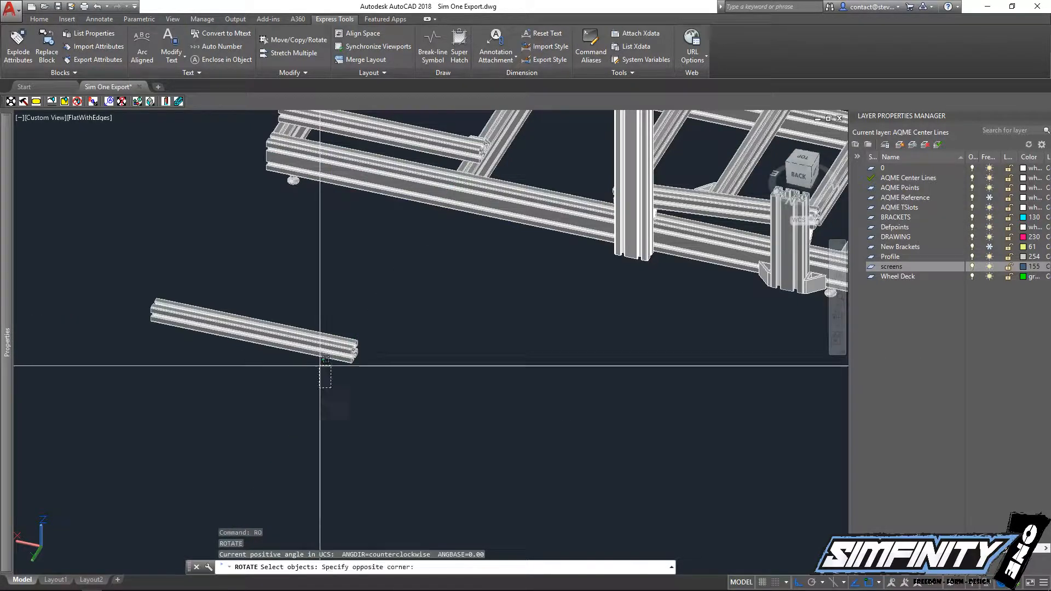
{"action": "left_click", "coordinate": [321, 353]}
{"action": "key", "text": "space"}
{"action": "left_click", "coordinate": [335, 347]}
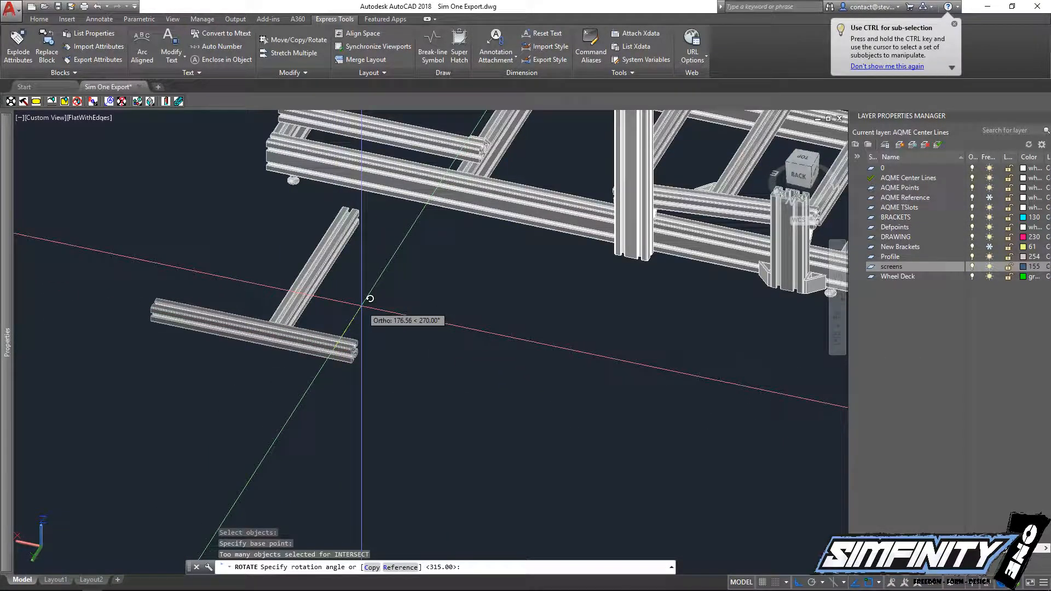
{"action": "key", "text": "space"}
{"action": "key", "text": "Escape"}
{"action": "scroll", "coordinate": [390, 352], "scroll_direction": "up", "scroll_amount": 4}
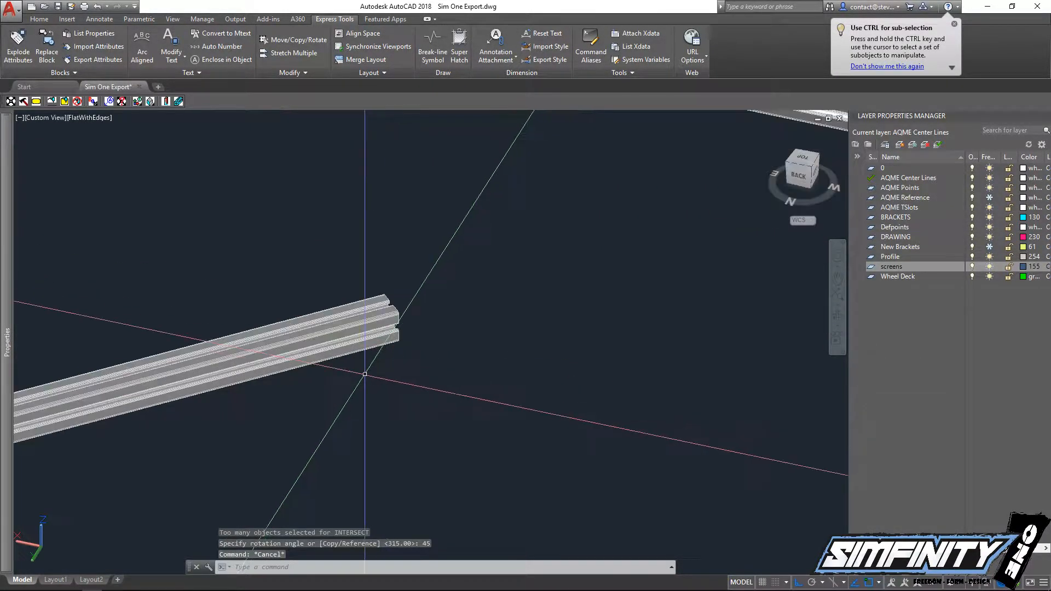
{"action": "type", "text": "m"}
{"action": "left_click", "coordinate": [363, 375]}
{"action": "left_click", "coordinate": [341, 296]}
{"action": "key", "text": "space"}
{"action": "scroll", "coordinate": [394, 328], "scroll_direction": "up", "scroll_amount": 5}
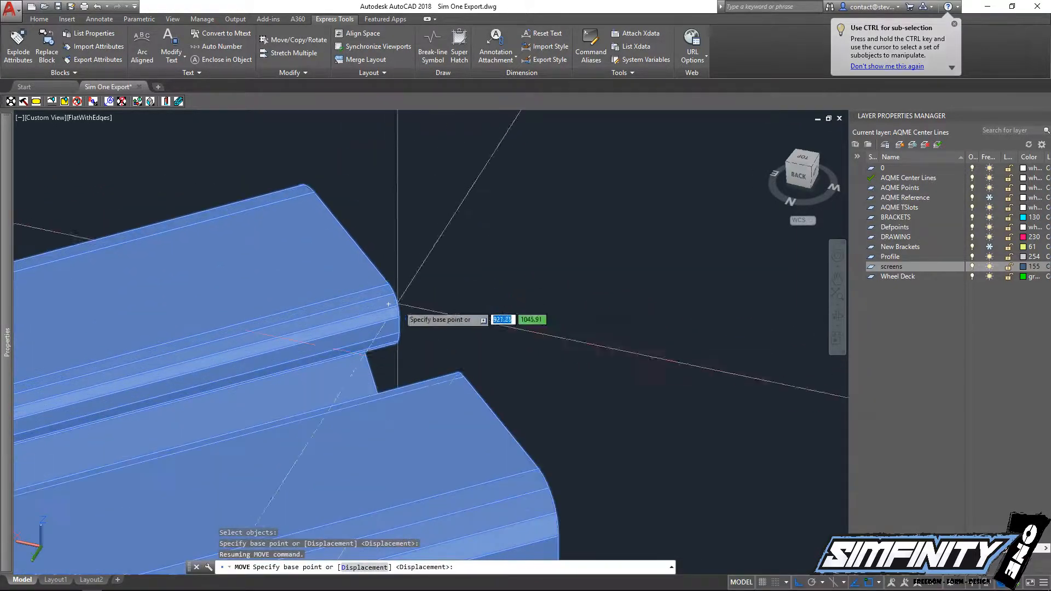
{"action": "left_click", "coordinate": [543, 463]}
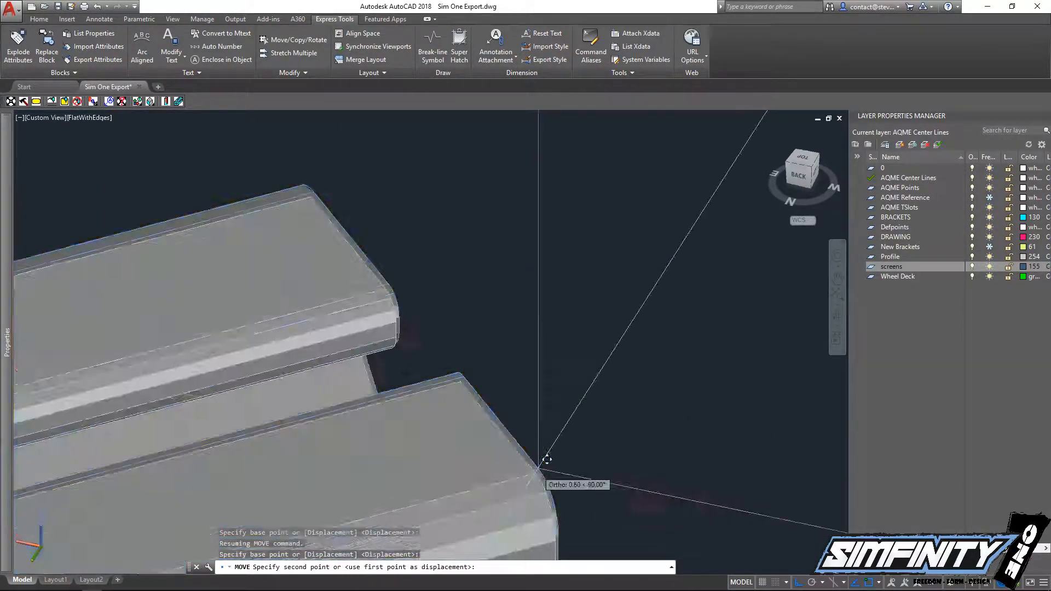
{"action": "scroll", "coordinate": [286, 397], "scroll_direction": "down", "scroll_amount": 6}
{"action": "scroll", "coordinate": [481, 263], "scroll_direction": "up", "scroll_amount": 6}
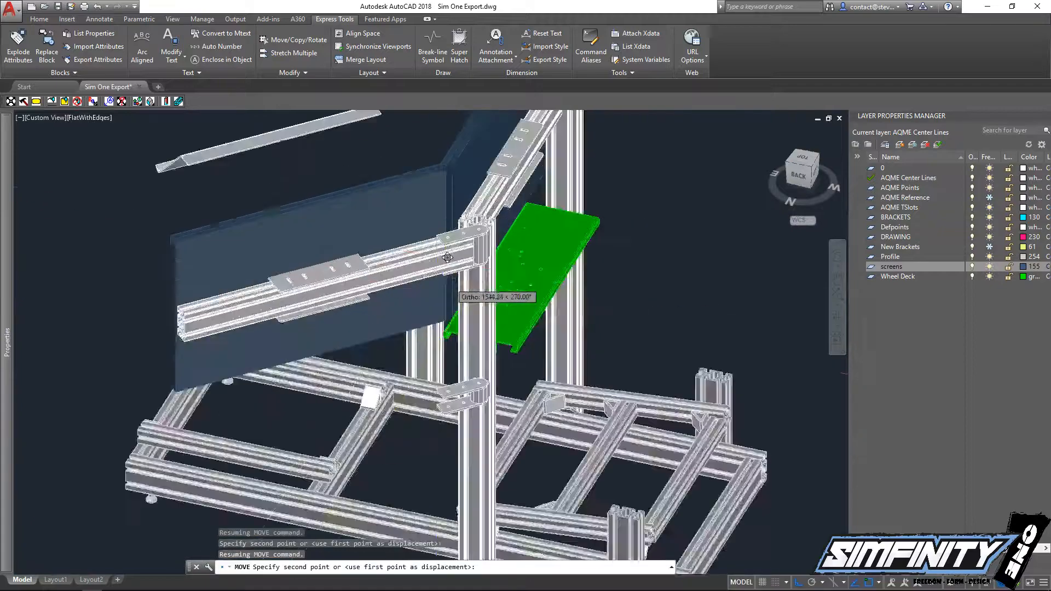
{"action": "scroll", "coordinate": [495, 213], "scroll_direction": "up", "scroll_amount": 5}
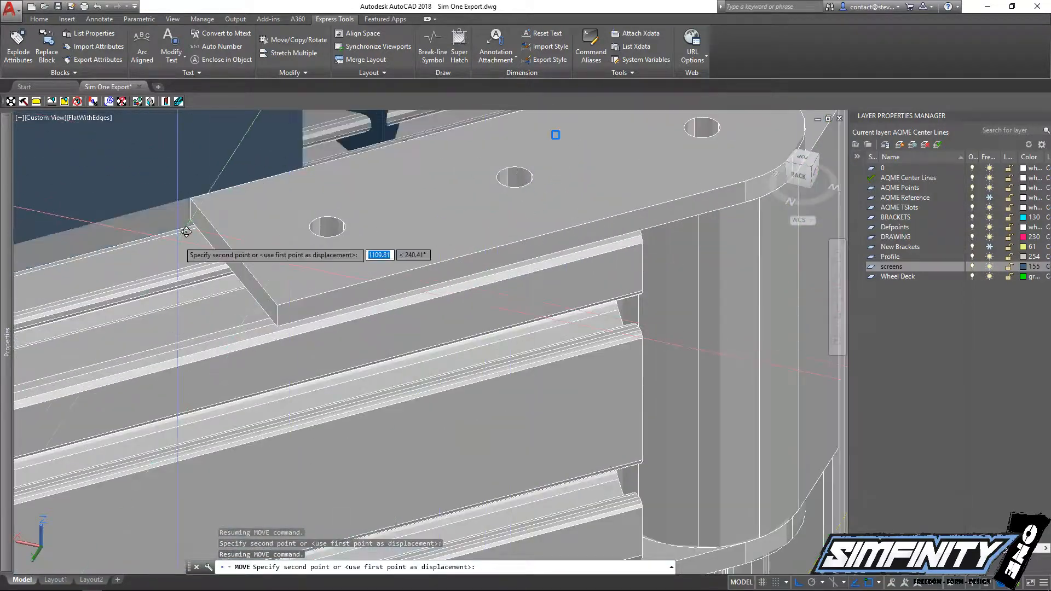
{"action": "middle_click_drag", "start_coordinate": [539, 253], "coordinate": [532, 316]}
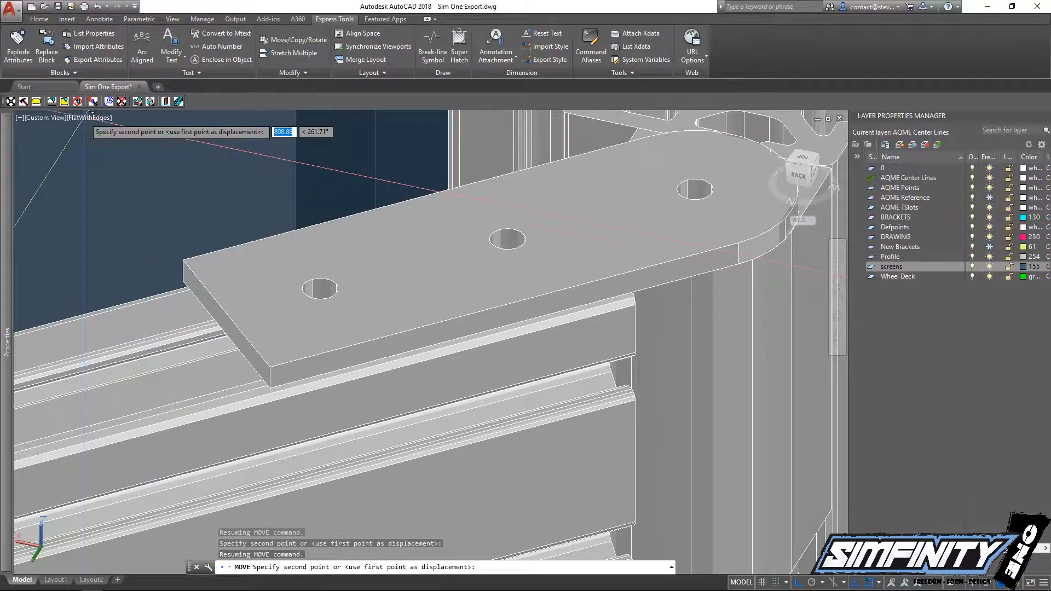
{"action": "key", "text": "Escape"}
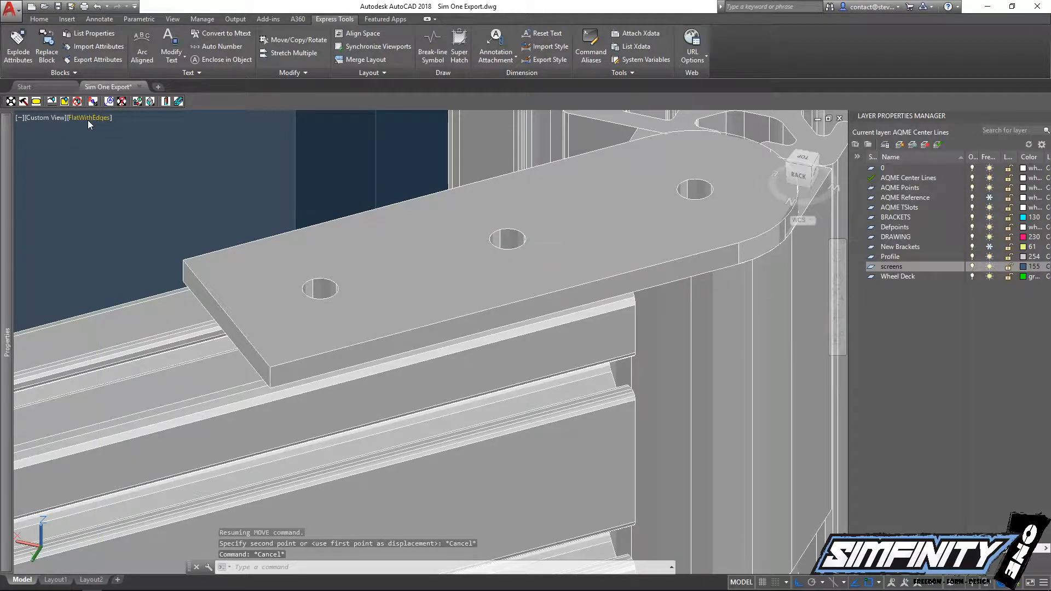
Switch the viewport's visual style to 2D Wireframe
{"action": "left_click", "coordinate": [87, 118]}
{"action": "left_click", "coordinate": [121, 147]}
{"action": "scroll", "coordinate": [381, 254], "scroll_direction": "down", "scroll_amount": 3}
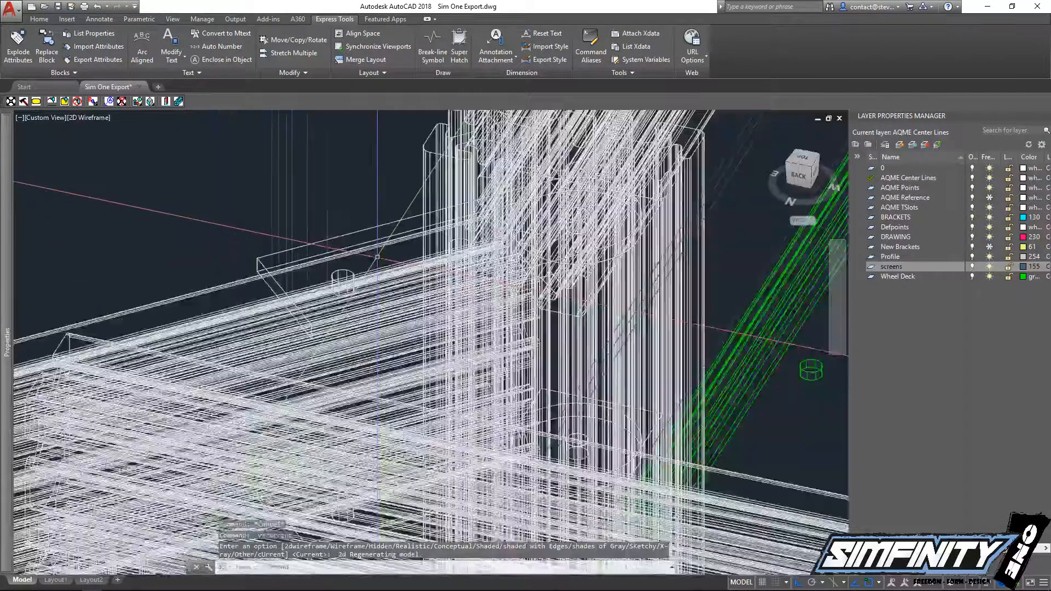
{"action": "middle_click_drag", "start_coordinate": [380, 254], "coordinate": [532, 404], "text": "shift"}
{"action": "scroll", "coordinate": [532, 404], "scroll_direction": "down", "scroll_amount": 4}
{"action": "scroll", "coordinate": [546, 515], "scroll_direction": "up", "scroll_amount": 2}
{"action": "middle_click_drag", "start_coordinate": [546, 515], "coordinate": [560, 402]}
{"action": "scroll", "coordinate": [561, 401], "scroll_direction": "down", "scroll_amount": 5}
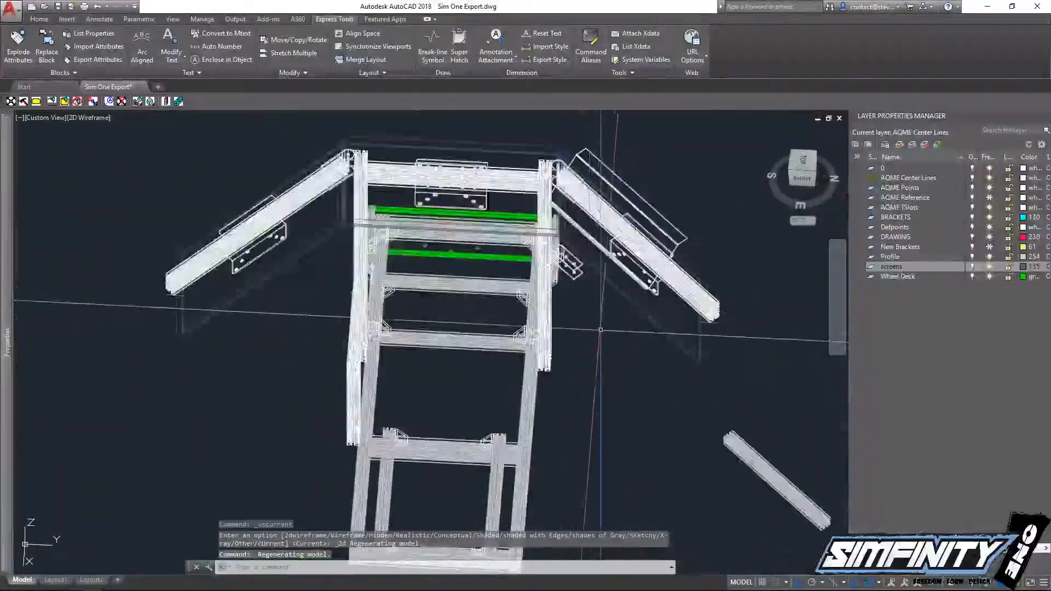
{"action": "scroll", "coordinate": [610, 356], "scroll_direction": "up", "scroll_amount": 6}
{"action": "key", "text": "Escape"}
{"action": "type", "text": "m"}
{"action": "key", "text": "Return"}
{"action": "left_click", "coordinate": [562, 380]}
{"action": "left_click", "coordinate": [530, 165]}
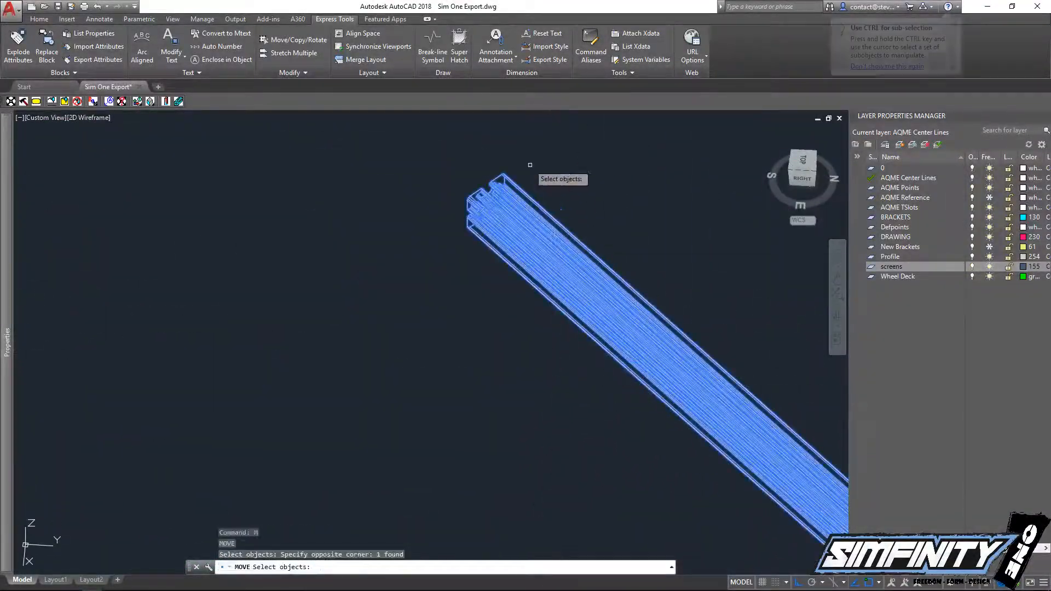
{"action": "key", "text": "Return"}
{"action": "scroll", "coordinate": [507, 163], "scroll_direction": "up", "scroll_amount": 8}
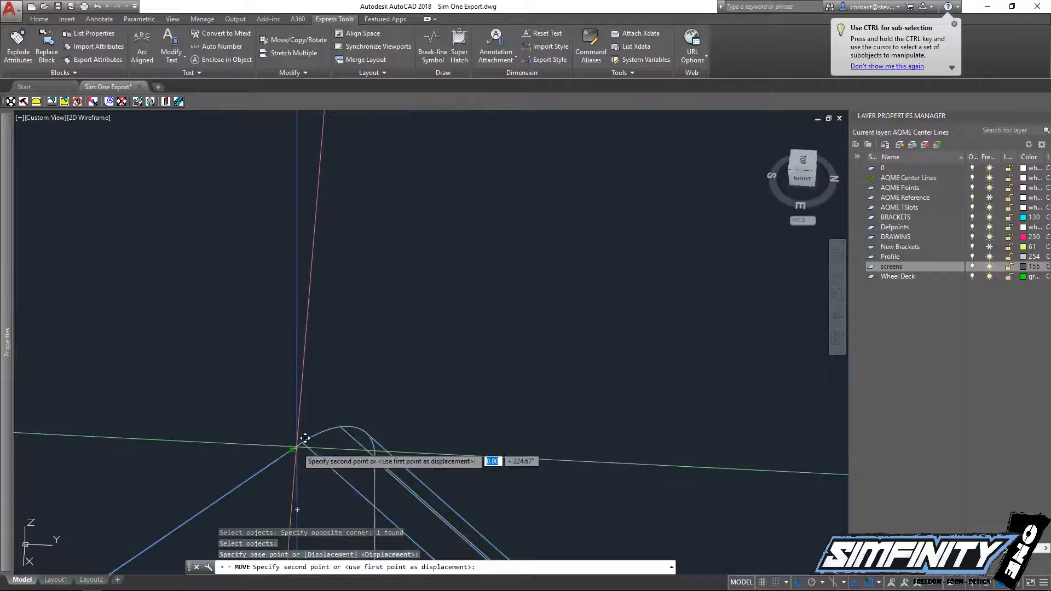
{"action": "key", "text": "Escape"}
Move the rotated profile beam by its end corner onto the matching corner of the monitor arm at the upper hinge
{"action": "key", "text": "Return"}
{"action": "left_click", "coordinate": [318, 451]}
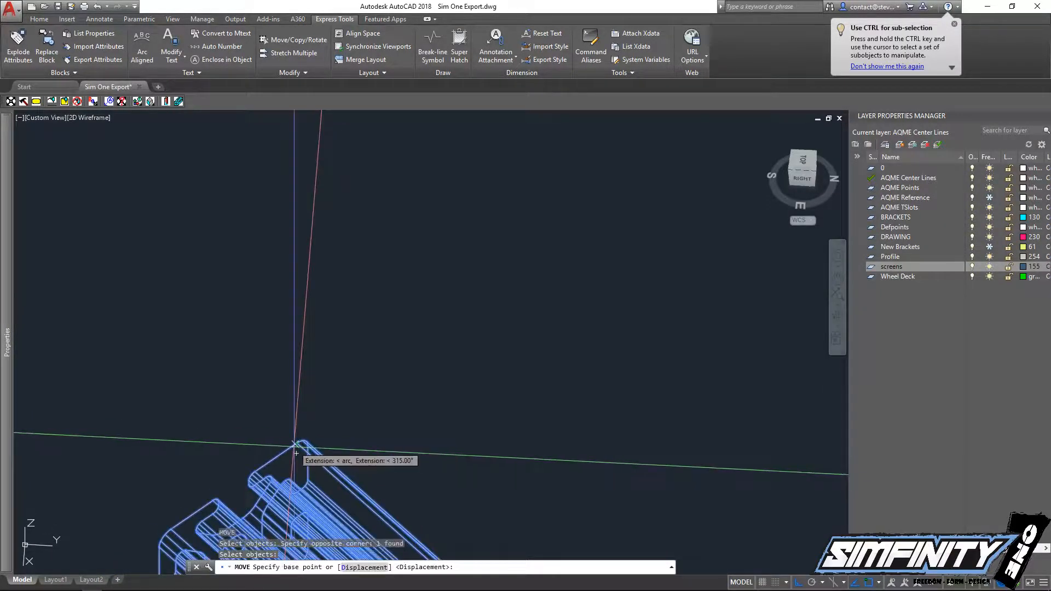
{"action": "left_click", "coordinate": [296, 442]}
{"action": "scroll", "coordinate": [274, 383], "scroll_direction": "down", "scroll_amount": 5}
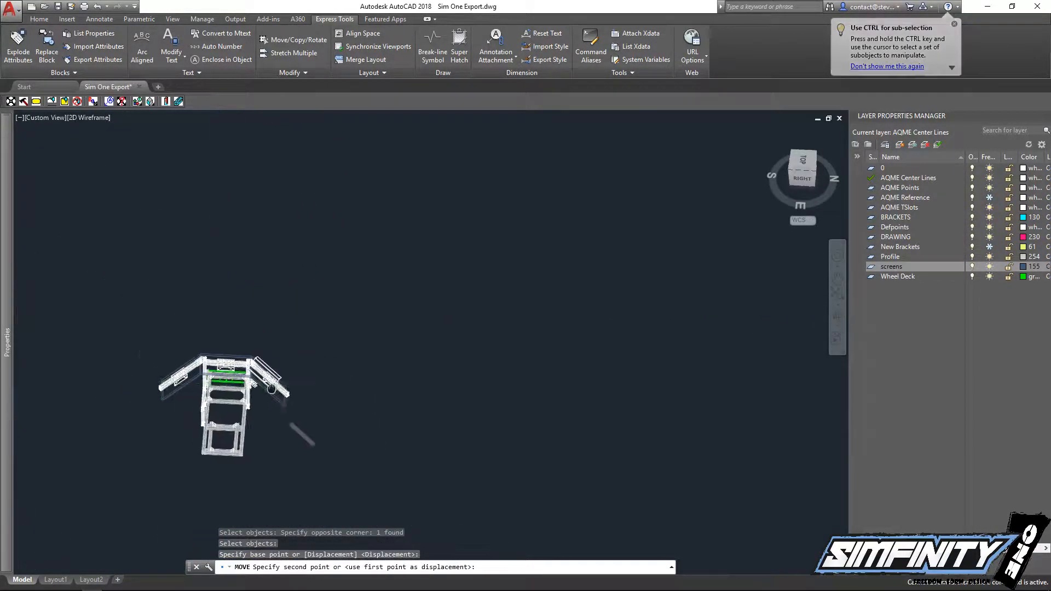
{"action": "scroll", "coordinate": [213, 276], "scroll_direction": "up", "scroll_amount": 7}
{"action": "scroll", "coordinate": [213, 276], "scroll_direction": "up", "scroll_amount": 6}
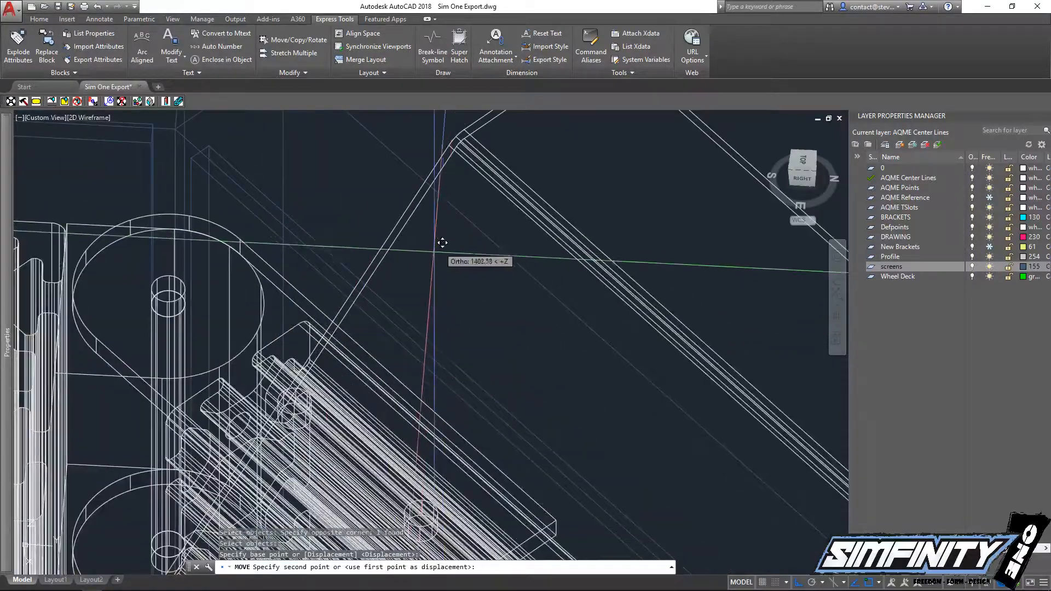
{"action": "left_click", "coordinate": [265, 269]}
{"action": "scroll", "coordinate": [265, 269], "scroll_direction": "down", "scroll_amount": 10}
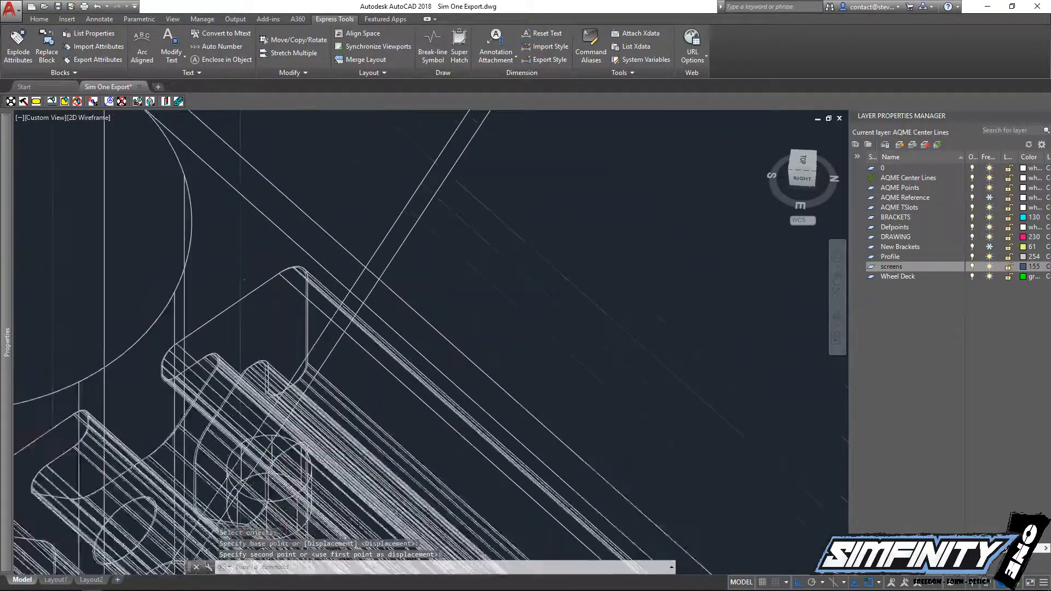
{"action": "key", "text": "Escape"}
Move the profile beam about 465 straight down from the monitor arm to the lower hinge on the upright
{"action": "middle_click_drag", "start_coordinate": [353, 321], "coordinate": [336, 253]}
{"action": "middle_click_drag", "start_coordinate": [546, 465], "coordinate": [505, 363]}
{"action": "key", "text": "Escape"}
{"action": "scroll", "coordinate": [504, 360], "scroll_direction": "up", "scroll_amount": 3}
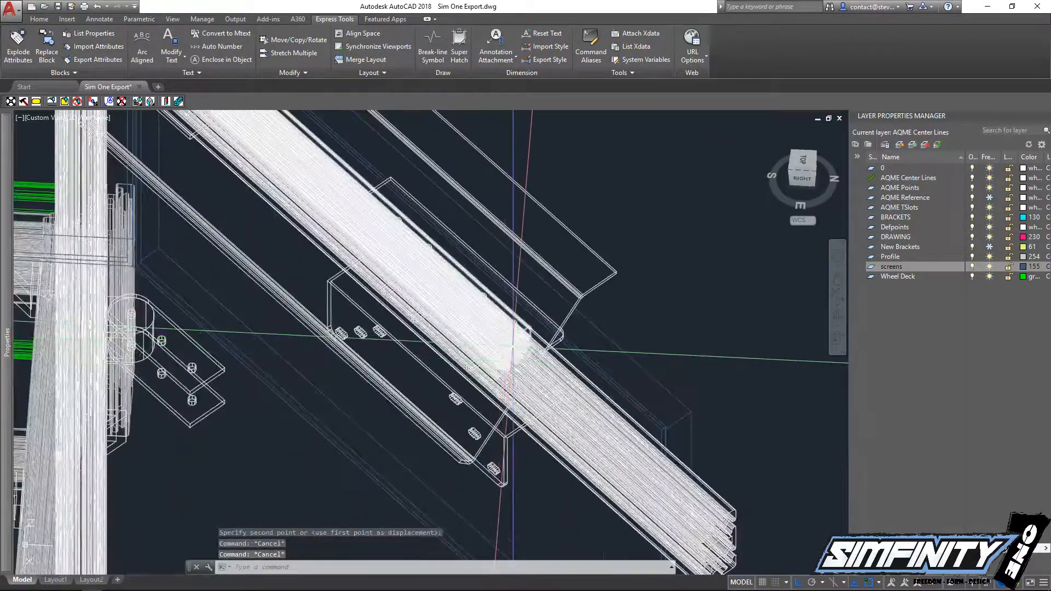
{"action": "key", "text": "Return"}
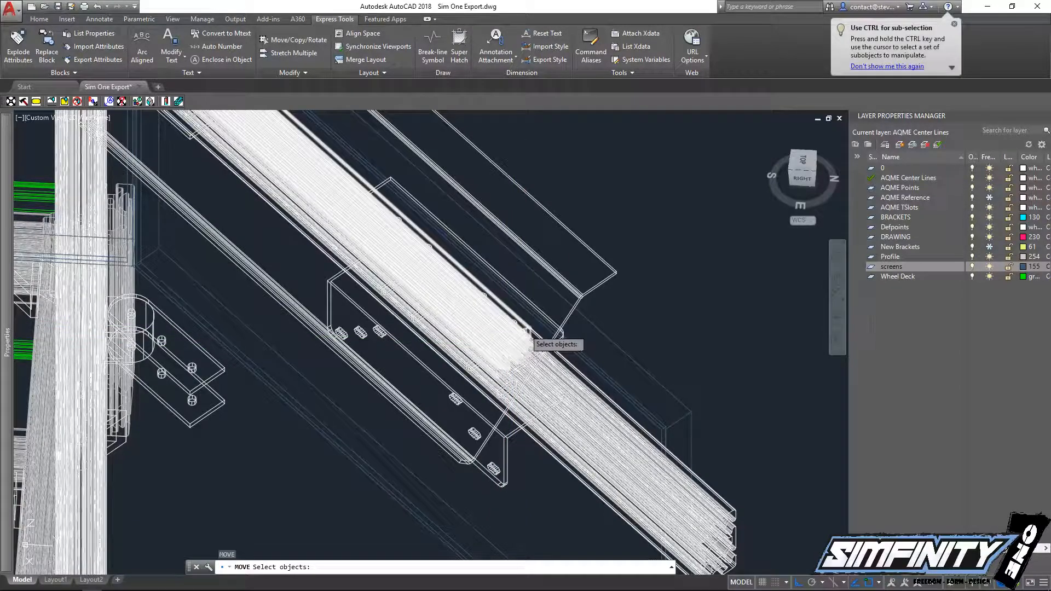
{"action": "scroll", "coordinate": [526, 330], "scroll_direction": "up", "scroll_amount": 5}
{"action": "left_click", "coordinate": [526, 331]}
{"action": "key", "text": "Return"}
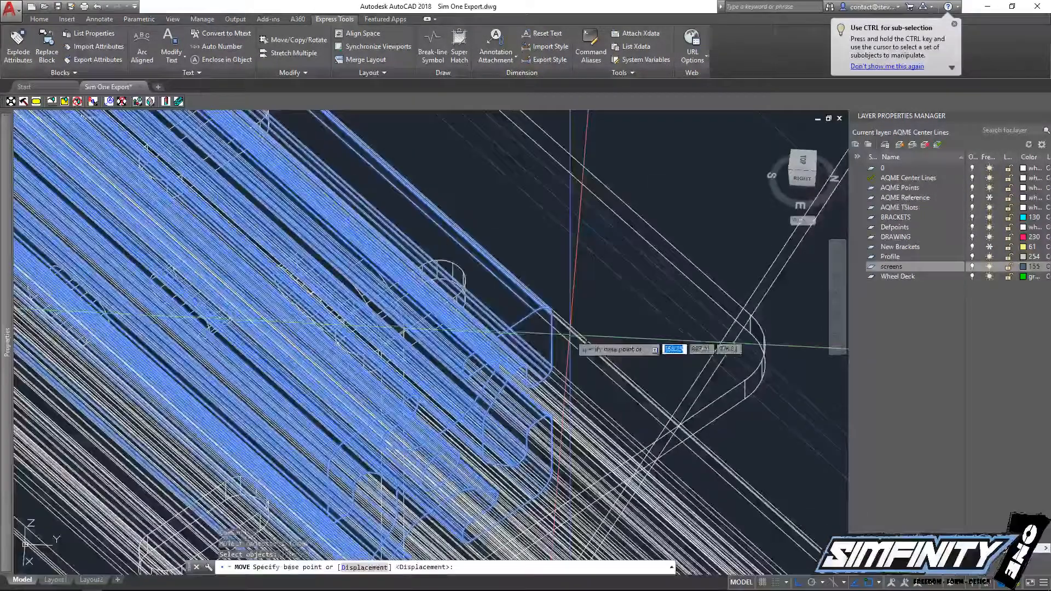
{"action": "scroll", "coordinate": [540, 251], "scroll_direction": "down", "scroll_amount": 5}
{"action": "middle_click_drag", "start_coordinate": [540, 251], "coordinate": [524, 194]}
{"action": "left_click", "coordinate": [650, 247]}
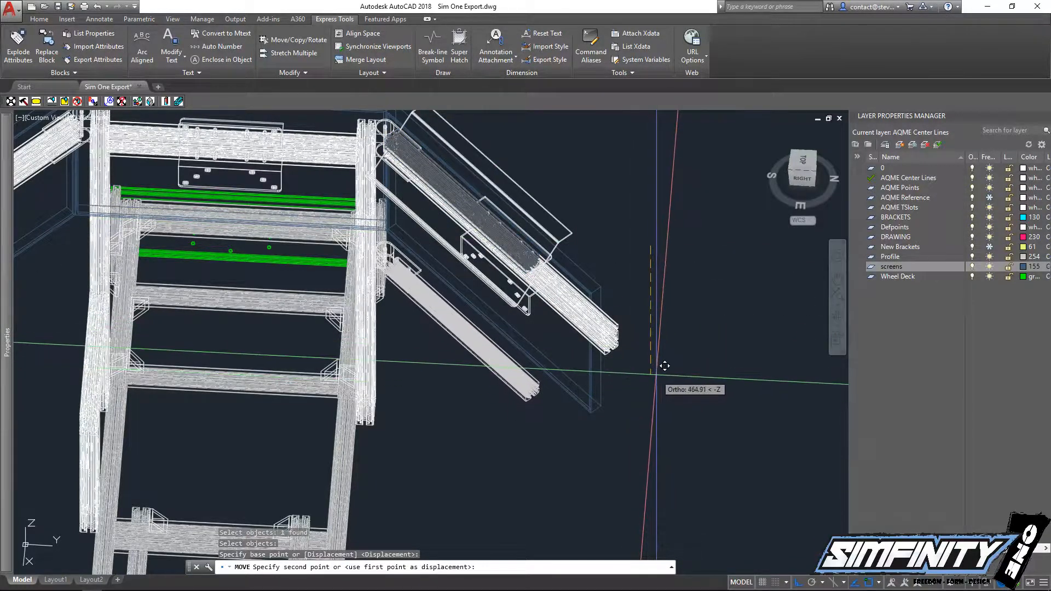
{"action": "key", "text": "Escape"}
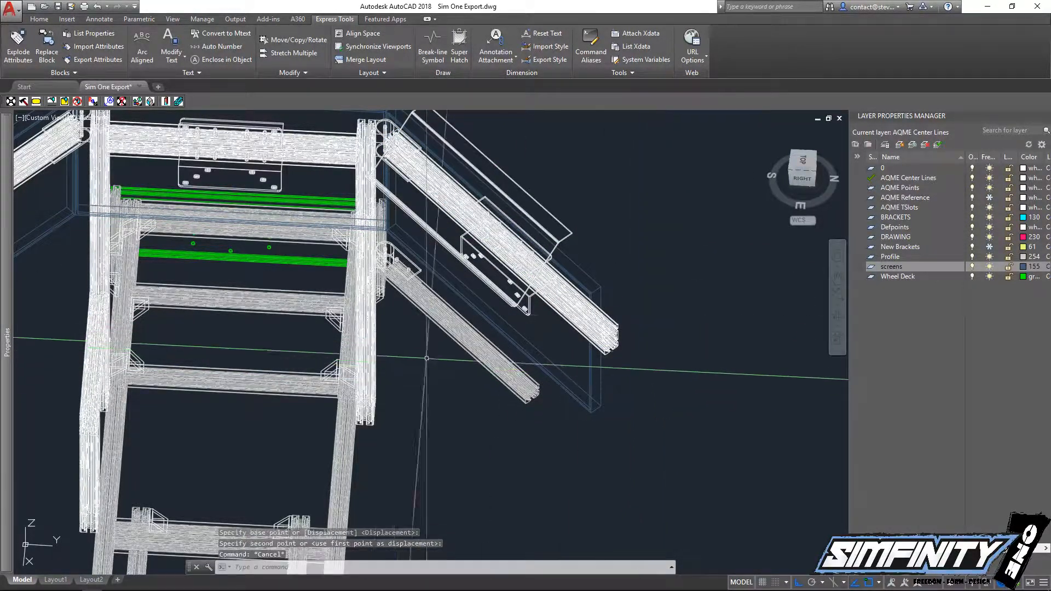
Switch the viewport's visual style to Shaded and inspect the profile beam's height against the lower hinge plates
{"action": "middle_click_drag", "start_coordinate": [669, 368], "coordinate": [623, 372], "text": "shift"}
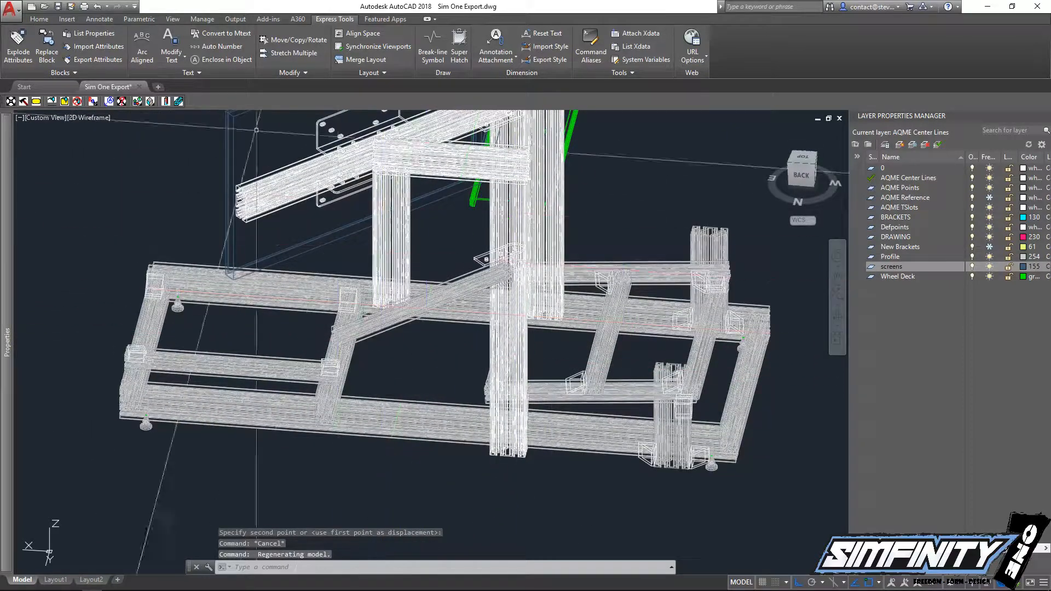
{"action": "left_click", "coordinate": [93, 119]}
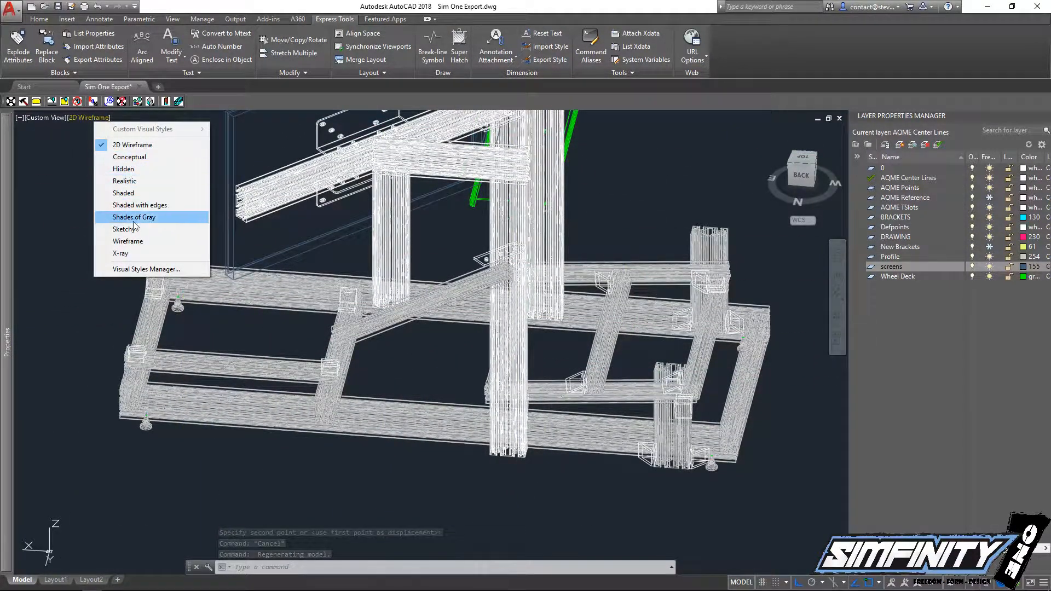
{"action": "left_click", "coordinate": [124, 193]}
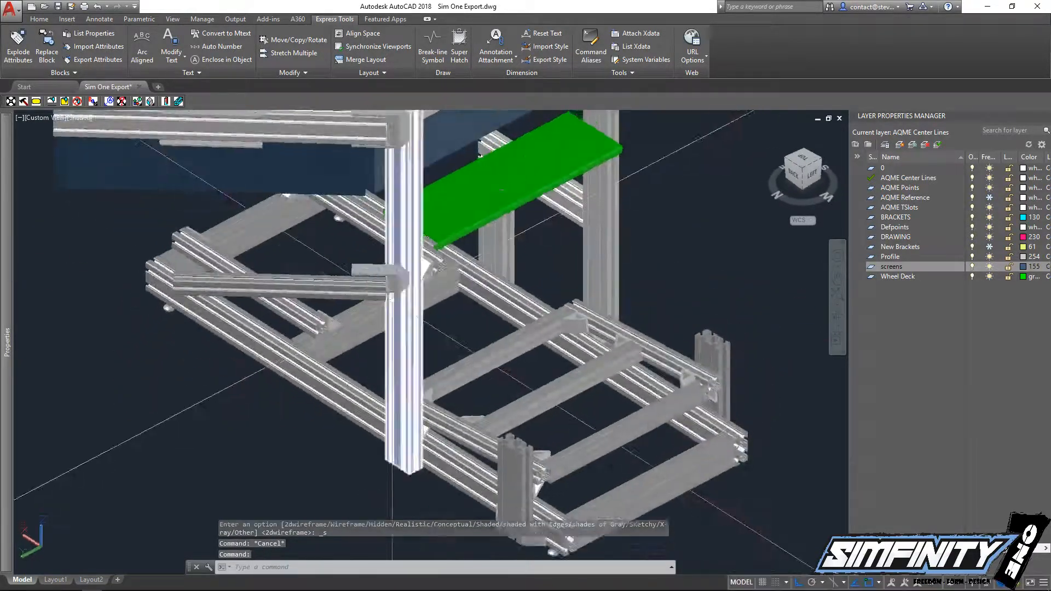
{"action": "scroll", "coordinate": [355, 307], "scroll_direction": "up", "scroll_amount": 5}
{"action": "key", "text": "Escape"}
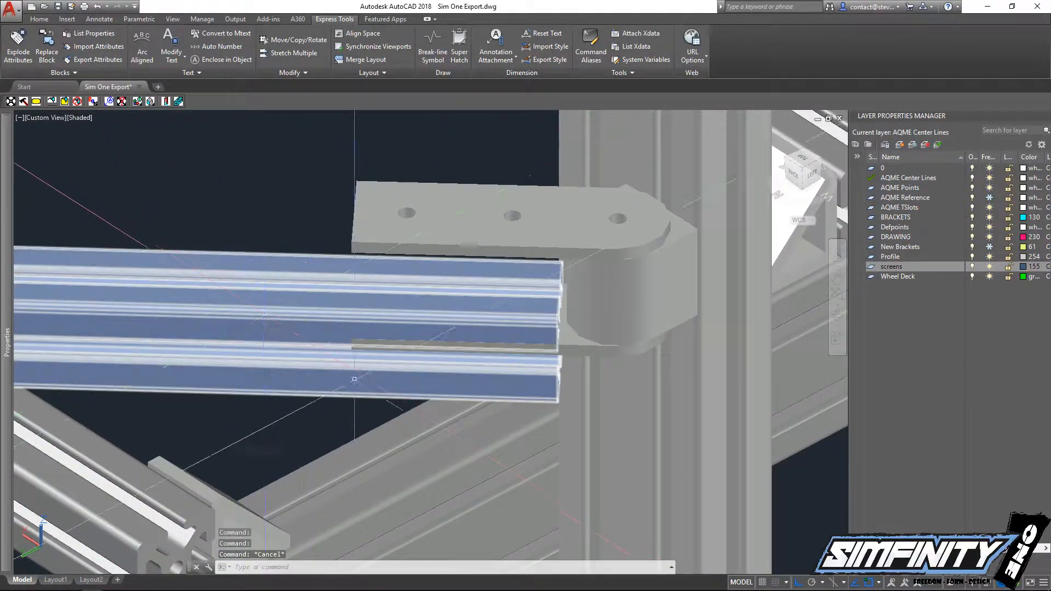
{"action": "middle_click_drag", "start_coordinate": [354, 380], "coordinate": [394, 348], "text": "shift"}
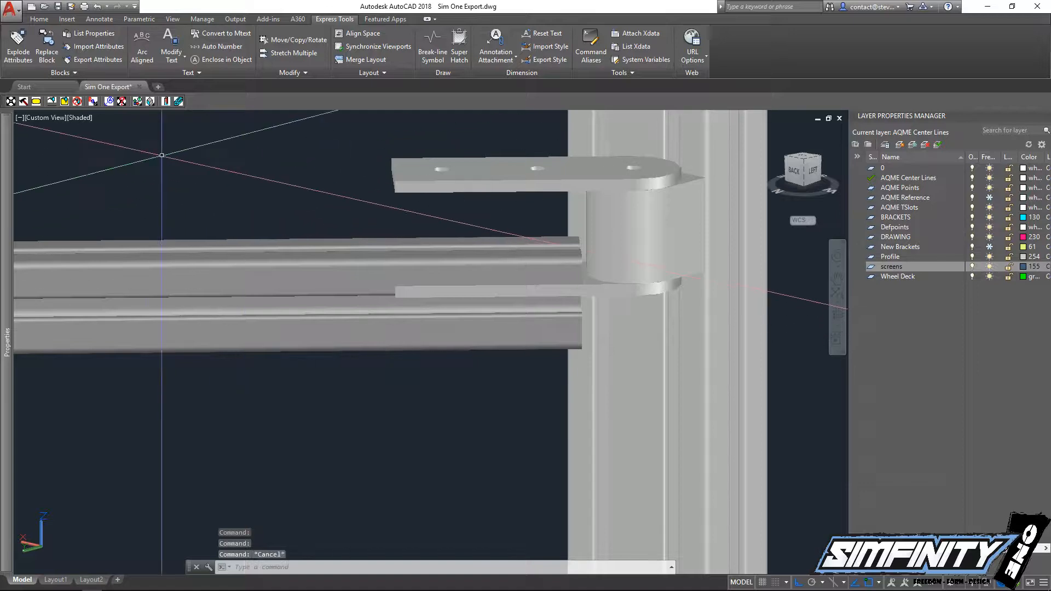
Switch the viewport's visual style to Shaded with edges and inspect the profile beam's end between the lower hinge plates
{"action": "left_click", "coordinate": [83, 123]}
{"action": "left_click", "coordinate": [121, 205]}
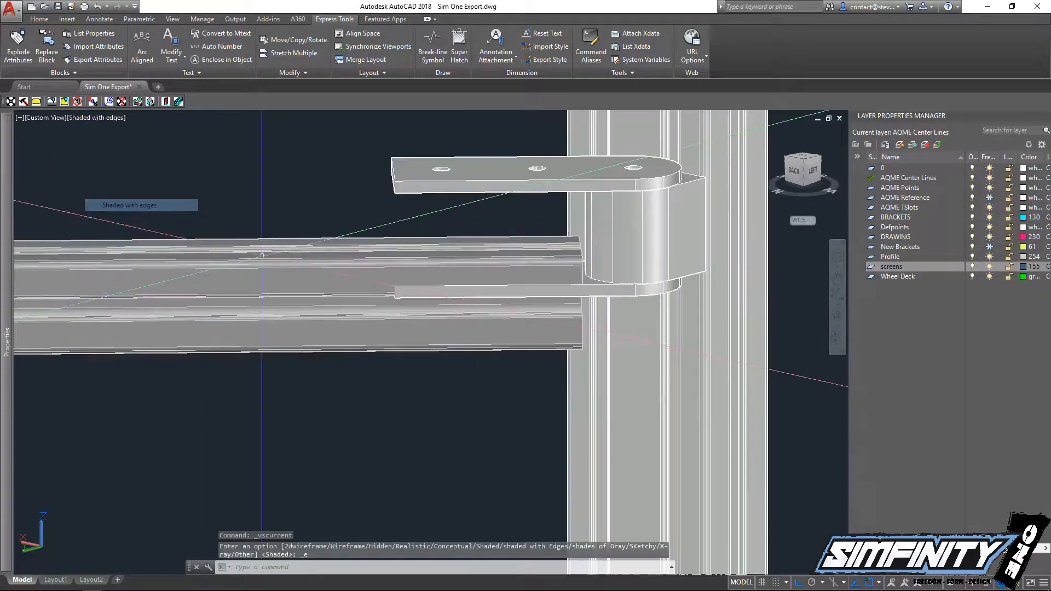
{"action": "key", "text": "Escape"}
{"action": "scroll", "coordinate": [551, 268], "scroll_direction": "up", "scroll_amount": 5}
{"action": "scroll", "coordinate": [501, 272], "scroll_direction": "down", "scroll_amount": 5}
{"action": "key", "text": "Escape"}
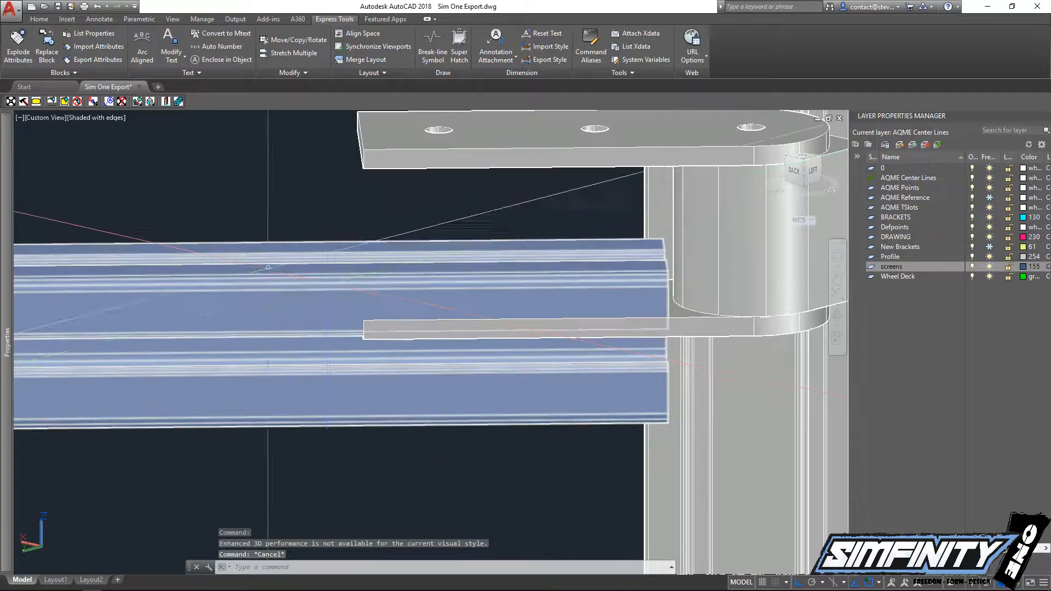
{"action": "middle_click_drag", "start_coordinate": [331, 278], "coordinate": [216, 267], "text": "shift"}
{"action": "key", "text": "Escape"}
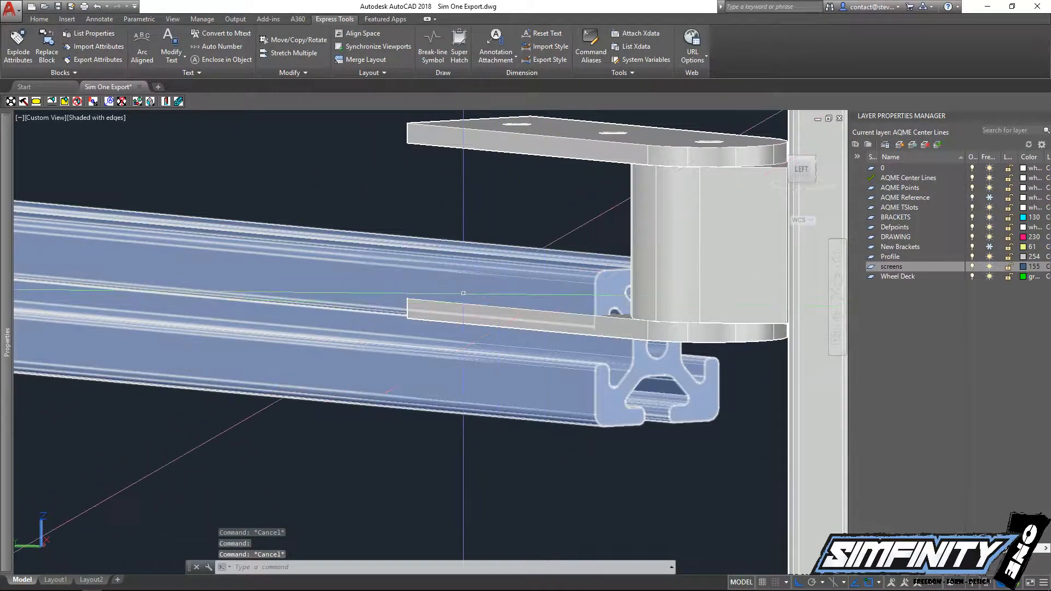
Measure the distance from the profile beam's upper end corner perpendicular to the underside of the hinge's upper plate
{"action": "type", "text": "di"}
{"action": "key", "text": "Return"}
{"action": "scroll", "coordinate": [629, 282], "scroll_direction": "up", "scroll_amount": 5}
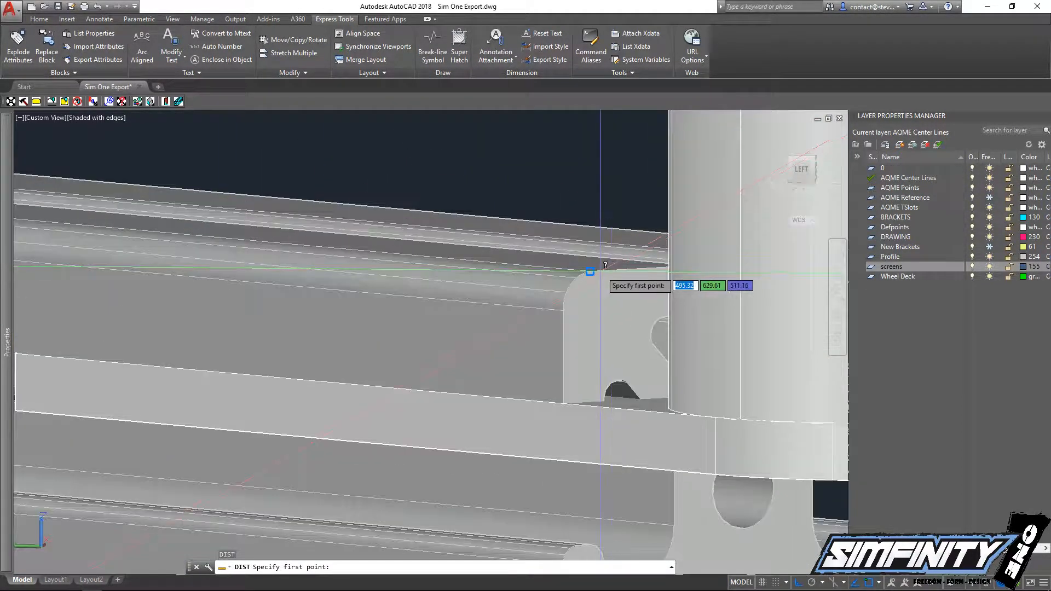
{"action": "left_click", "coordinate": [590, 271]}
{"action": "scroll", "coordinate": [545, 205], "scroll_direction": "down", "scroll_amount": 3}
{"action": "middle_click_drag", "start_coordinate": [545, 206], "coordinate": [555, 310]}
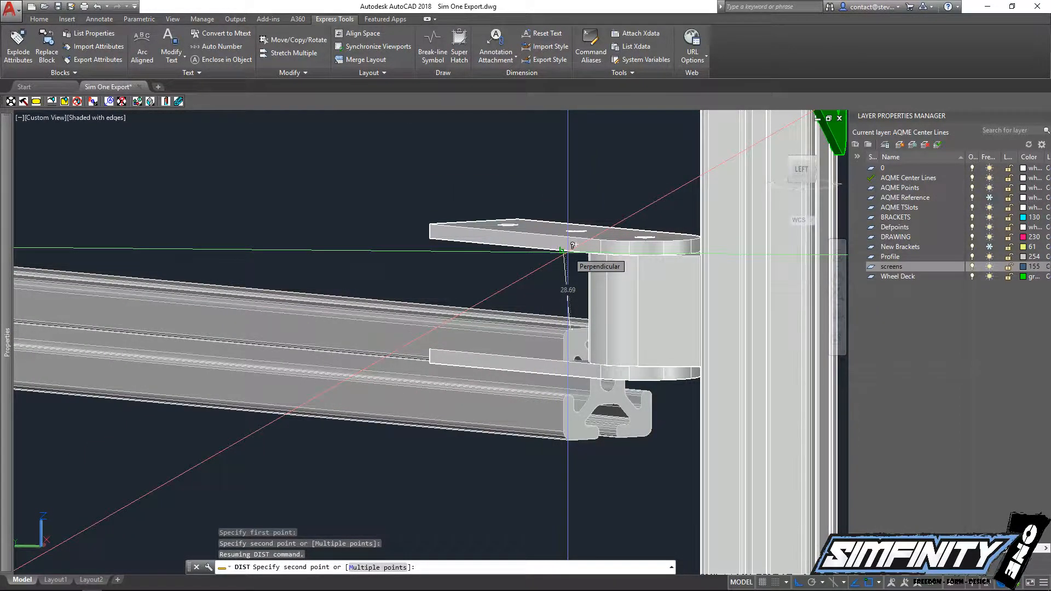
{"action": "left_click", "coordinate": [567, 252]}
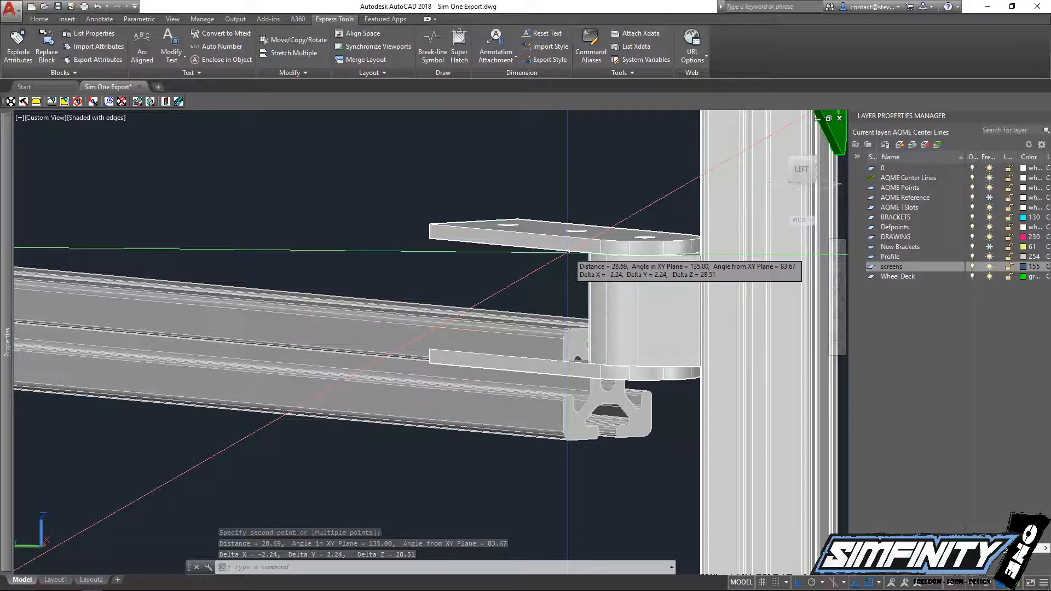
{"action": "key", "text": "Escape"}
{"action": "key", "text": "Escape"}
Move the profile beam 28.51 straight up so it sits between the two hinge plates
{"action": "middle_click_drag", "start_coordinate": [266, 365], "coordinate": [380, 341]}
{"action": "type", "text": "m"}
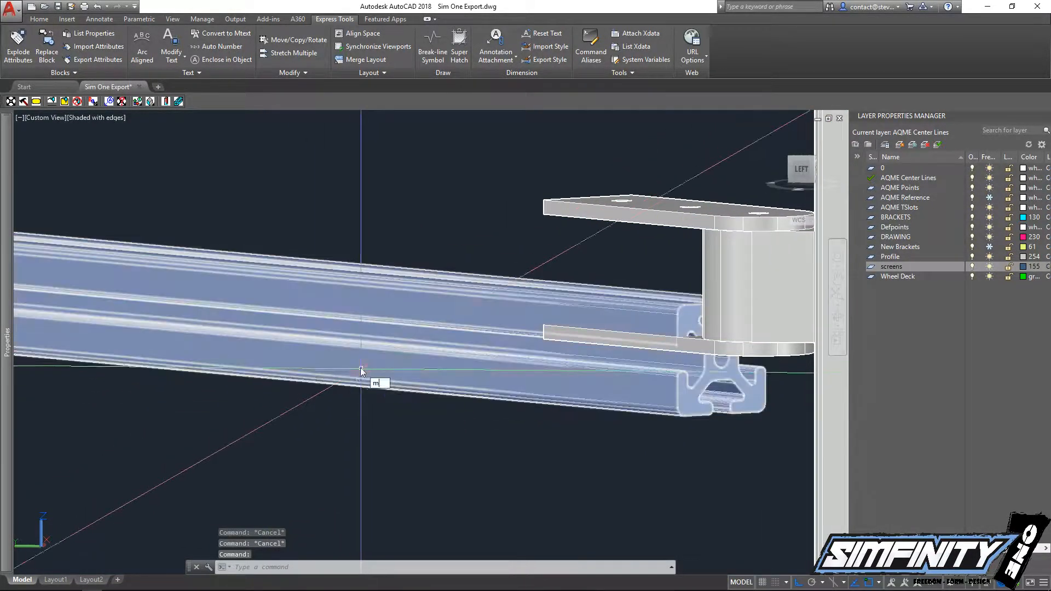
{"action": "key", "text": "Return"}
{"action": "left_click", "coordinate": [332, 323]}
{"action": "left_click", "coordinate": [332, 323]}
{"action": "key", "text": "Return"}
{"action": "left_click", "coordinate": [332, 323]}
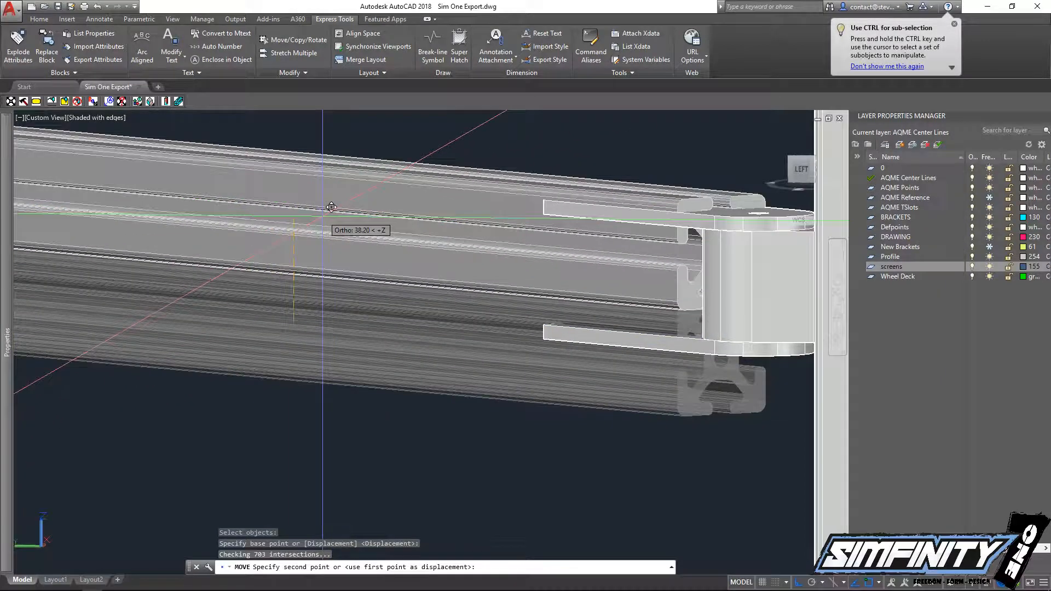
{"action": "type", "text": "28.51"}
{"action": "key", "text": "Return"}
{"action": "key", "text": "Escape"}
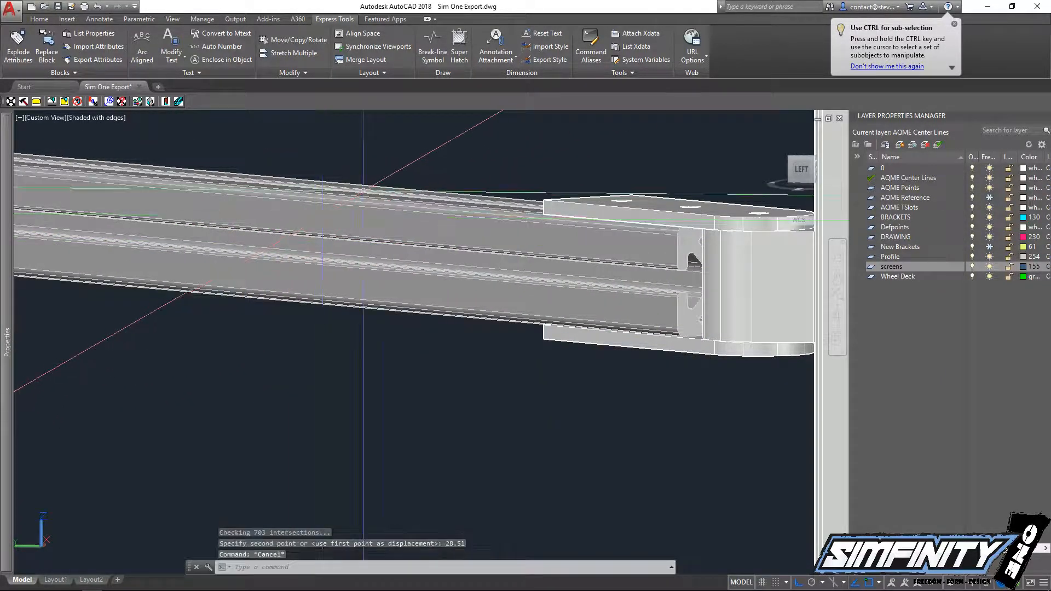
Inspect the profile beam's fit between the hinge plates and its position on the whole rig
{"action": "middle_click_drag", "start_coordinate": [466, 300], "coordinate": [657, 378], "text": "shift"}
{"action": "scroll", "coordinate": [689, 348], "scroll_direction": "up", "scroll_amount": 8}
{"action": "scroll", "coordinate": [642, 311], "scroll_direction": "down", "scroll_amount": 5}
{"action": "scroll", "coordinate": [644, 311], "scroll_direction": "down", "scroll_amount": 3}
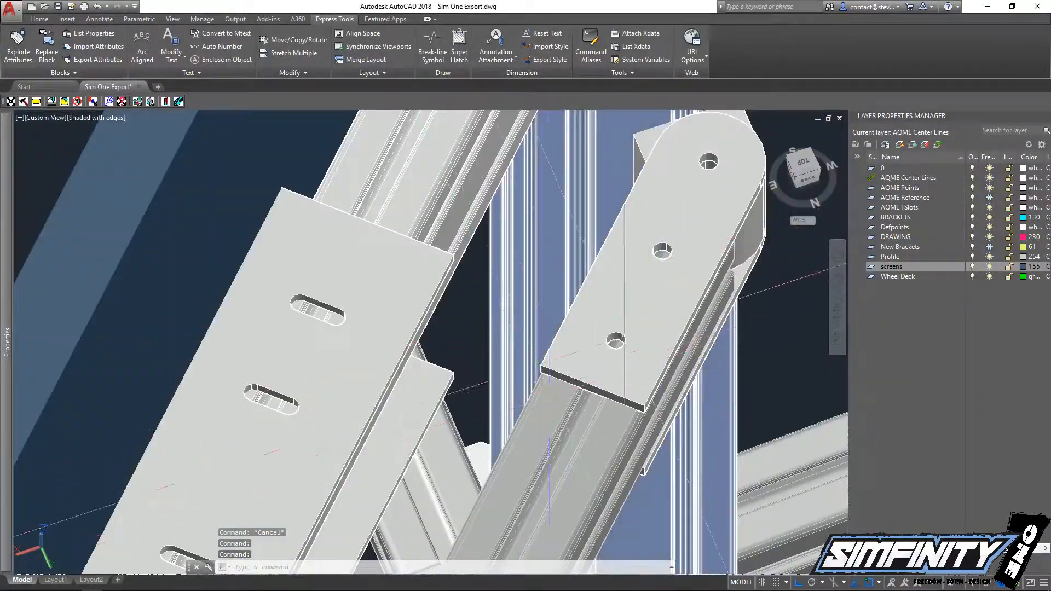
{"action": "scroll", "coordinate": [625, 335], "scroll_direction": "down", "scroll_amount": 6}
{"action": "middle_click_drag", "start_coordinate": [624, 336], "coordinate": [511, 370], "text": "shift"}
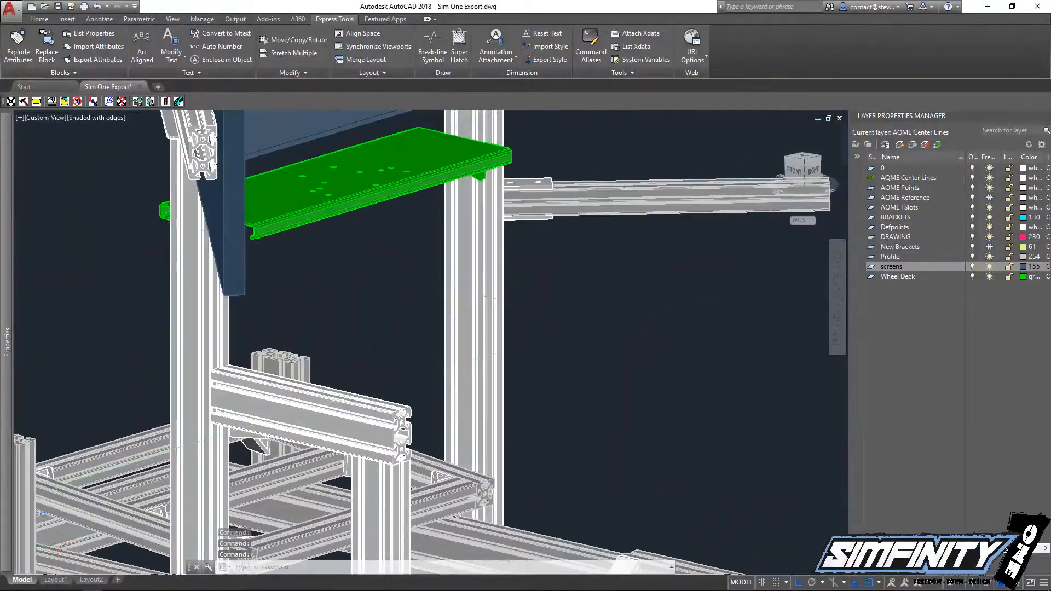
{"action": "scroll", "coordinate": [513, 361], "scroll_direction": "down", "scroll_amount": 4}
{"action": "middle_click_drag", "start_coordinate": [597, 358], "coordinate": [498, 363], "text": "shift"}
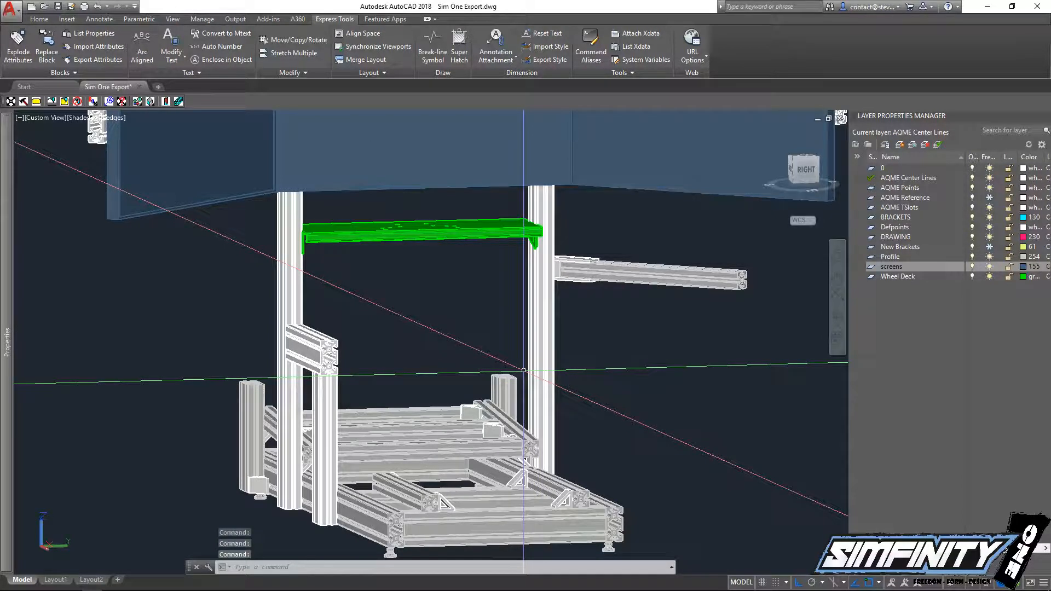
{"action": "middle_click_drag", "start_coordinate": [607, 339], "coordinate": [508, 383]}
{"action": "middle_click_drag", "start_coordinate": [598, 416], "coordinate": [594, 391], "text": "shift"}
{"action": "scroll", "coordinate": [645, 465], "scroll_direction": "down", "scroll_amount": 4}
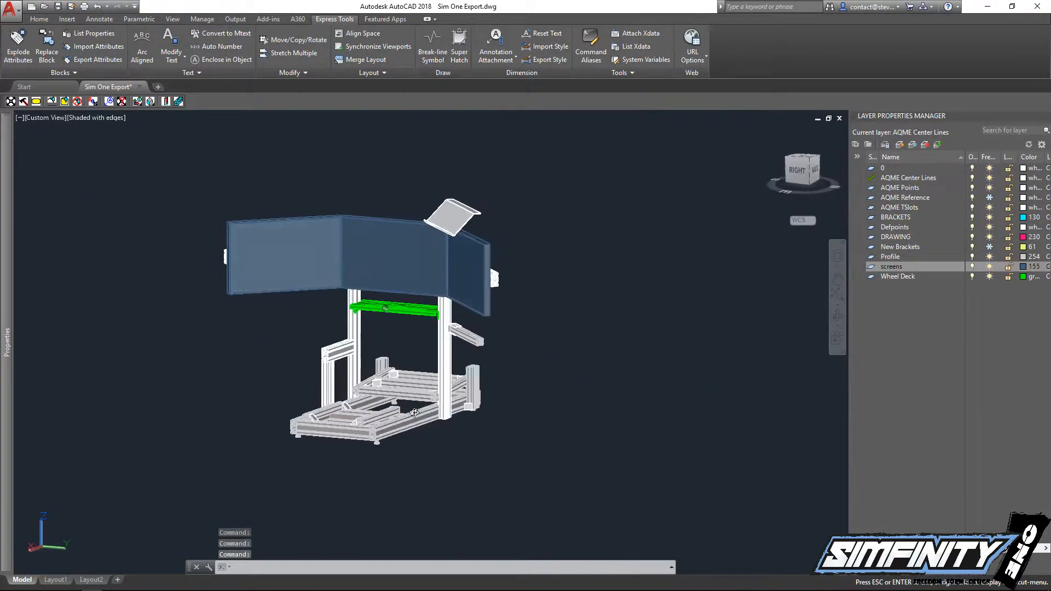
{"action": "scroll", "coordinate": [499, 219], "scroll_direction": "up", "scroll_amount": 4}
{"action": "scroll", "coordinate": [520, 287], "scroll_direction": "up", "scroll_amount": 5}
{"action": "type", "text": "m"}
{"action": "key", "text": "Return"}
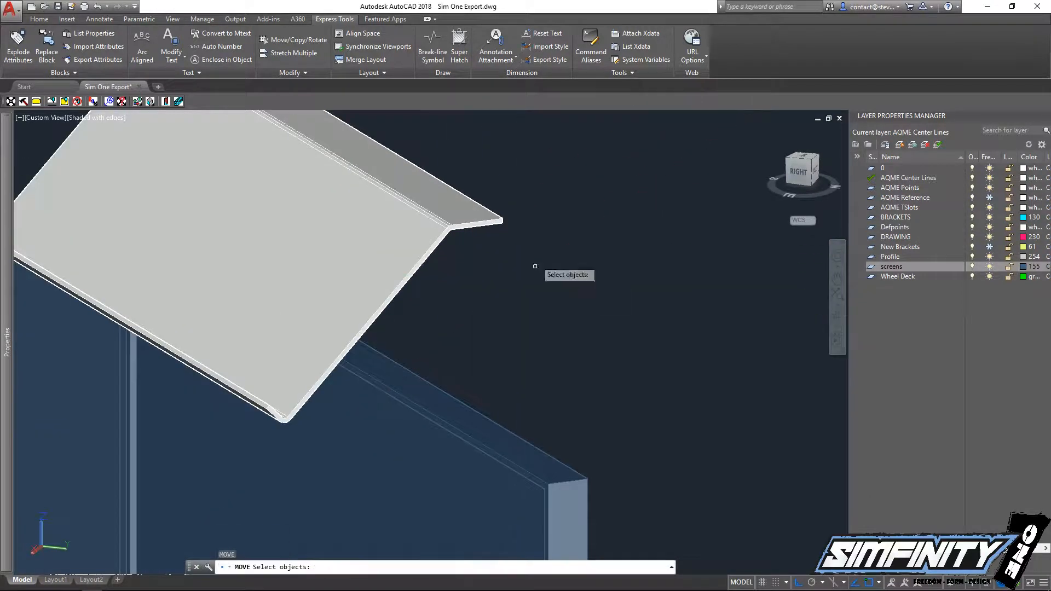
{"action": "left_click", "coordinate": [535, 265]}
{"action": "left_click", "coordinate": [442, 199]}
{"action": "key", "text": "Return"}
{"action": "middle_click_drag", "start_coordinate": [444, 206], "coordinate": [573, 439]}
{"action": "middle_click_drag", "start_coordinate": [414, 348], "coordinate": [170, 328], "text": "shift"}
{"action": "scroll", "coordinate": [403, 288], "scroll_direction": "up", "scroll_amount": 4}
{"action": "key", "text": "Return"}
{"action": "key", "text": "Escape"}
{"action": "key", "text": "Escape"}
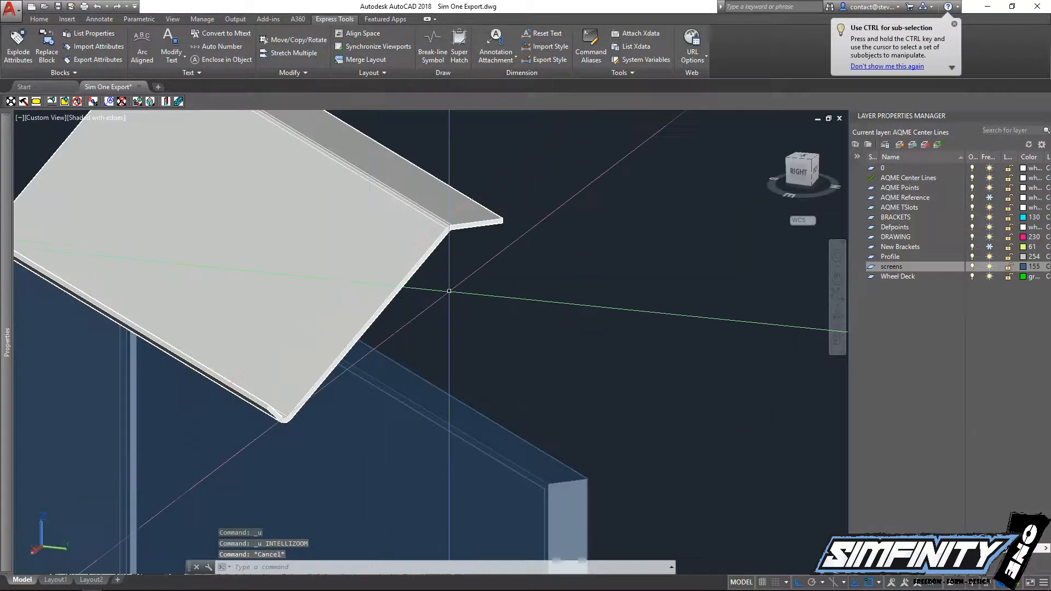
Move the bent plate floating above the screens by its bend's end corner onto the upper corner of the lower profile arm's free end
{"action": "scroll", "coordinate": [449, 290], "scroll_direction": "down", "scroll_amount": 5}
{"action": "middle_click_drag", "start_coordinate": [509, 329], "coordinate": [264, 371], "text": "shift"}
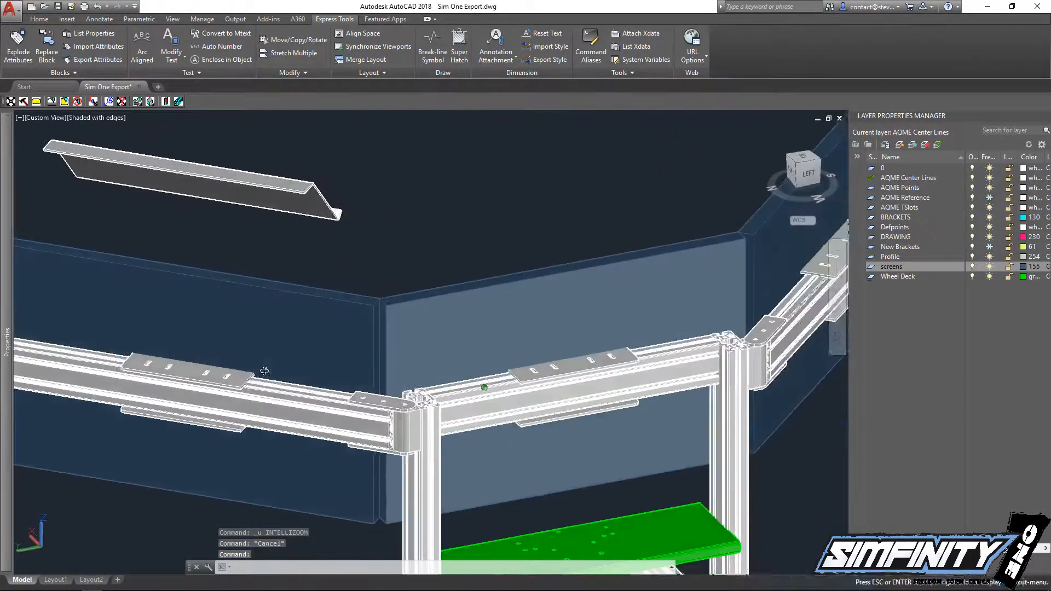
{"action": "middle_click_drag", "start_coordinate": [331, 218], "coordinate": [382, 285]}
{"action": "type", "text": "m"}
{"action": "key", "text": "Return"}
{"action": "left_click", "coordinate": [366, 261]}
{"action": "left_click", "coordinate": [356, 239]}
{"action": "key", "text": "Return"}
{"action": "scroll", "coordinate": [357, 250], "scroll_direction": "up", "scroll_amount": 5}
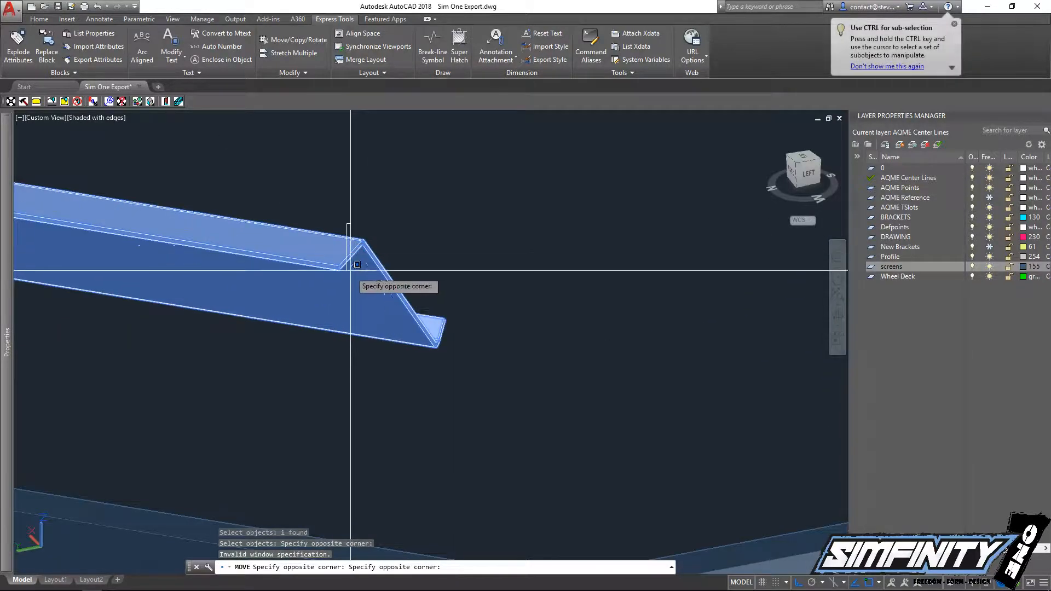
{"action": "left_click", "coordinate": [357, 264]}
{"action": "key", "text": "Return"}
{"action": "scroll", "coordinate": [351, 268], "scroll_direction": "up", "scroll_amount": 5}
{"action": "left_click", "coordinate": [347, 269]}
{"action": "scroll", "coordinate": [339, 273], "scroll_direction": "down", "scroll_amount": 8}
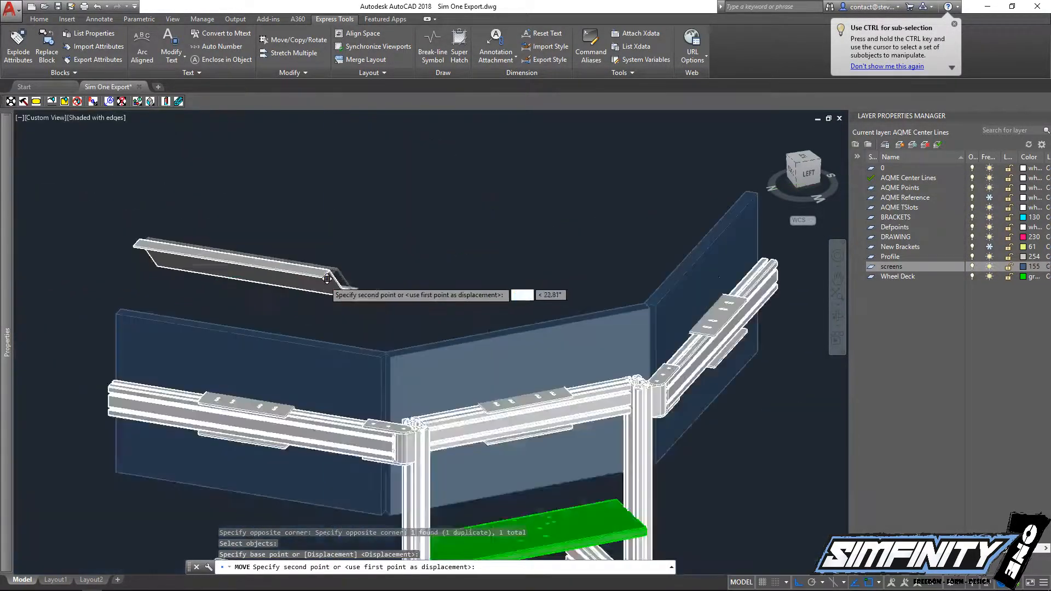
{"action": "scroll", "coordinate": [326, 279], "scroll_direction": "down", "scroll_amount": 3}
{"action": "scroll", "coordinate": [323, 307], "scroll_direction": "up", "scroll_amount": 12}
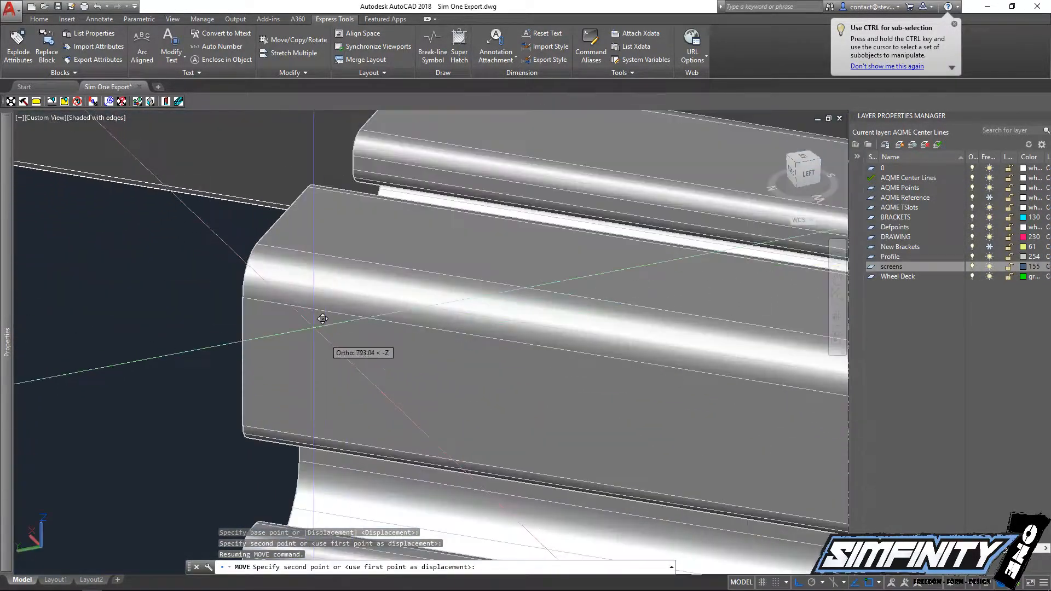
{"action": "left_click", "coordinate": [258, 243]}
{"action": "scroll", "coordinate": [204, 257], "scroll_direction": "down", "scroll_amount": 6}
{"action": "key", "text": "Escape"}
Examine from several angles how the bent plate rests on the end of the lower profile arm
{"action": "middle_click_drag", "start_coordinate": [147, 327], "coordinate": [340, 272], "text": "shift"}
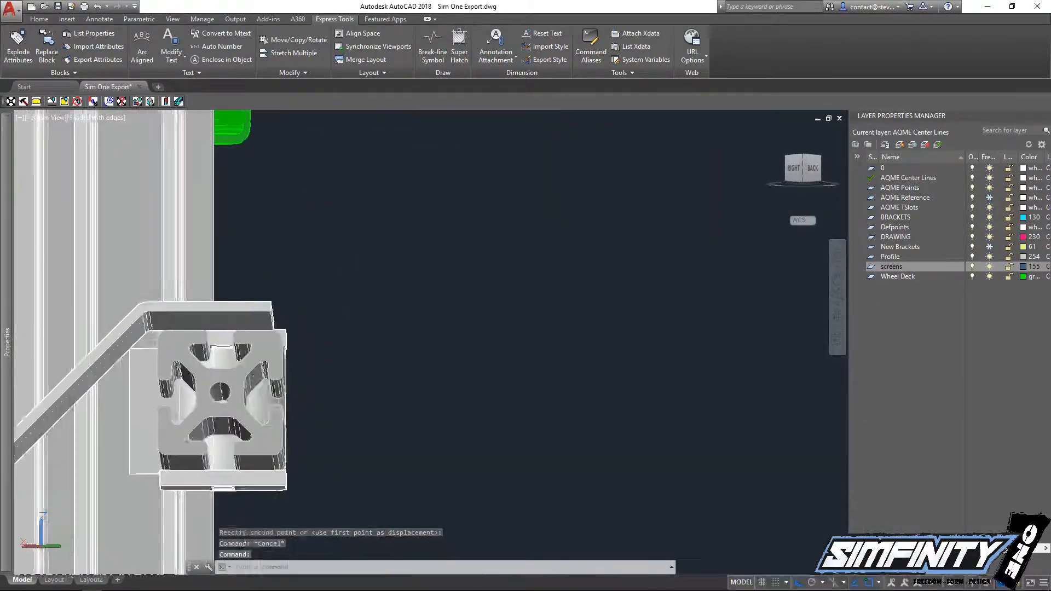
{"action": "scroll", "coordinate": [308, 325], "scroll_direction": "down", "scroll_amount": 4}
{"action": "middle_click_drag", "start_coordinate": [291, 340], "coordinate": [303, 322], "text": "shift"}
{"action": "key", "text": "Escape"}
{"action": "scroll", "coordinate": [292, 400], "scroll_direction": "up", "scroll_amount": 4}
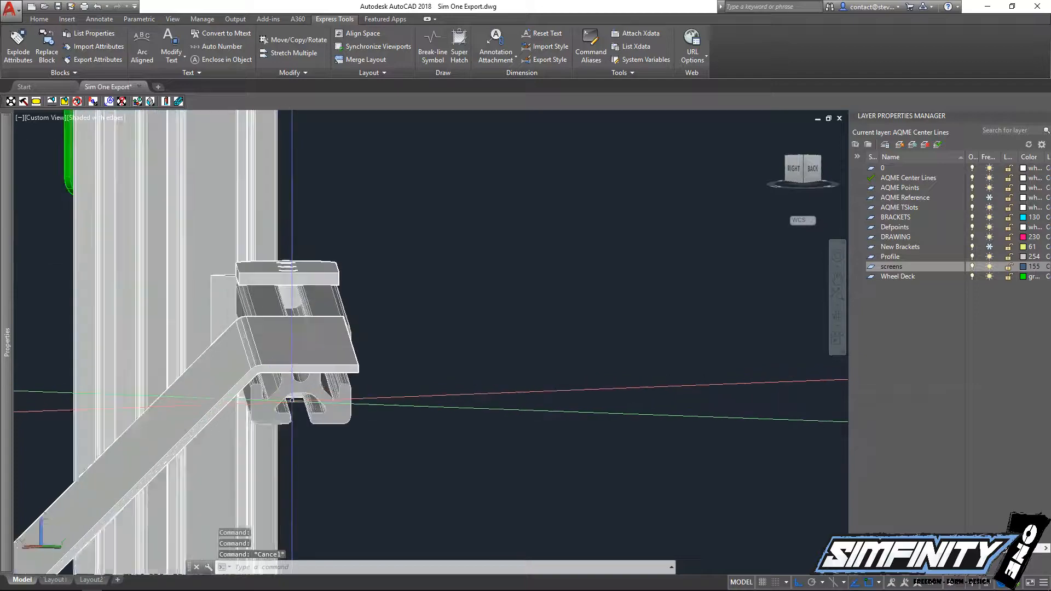
{"action": "scroll", "coordinate": [292, 400], "scroll_direction": "up", "scroll_amount": 3}
{"action": "middle_click_drag", "start_coordinate": [290, 376], "coordinate": [274, 384], "text": "shift"}
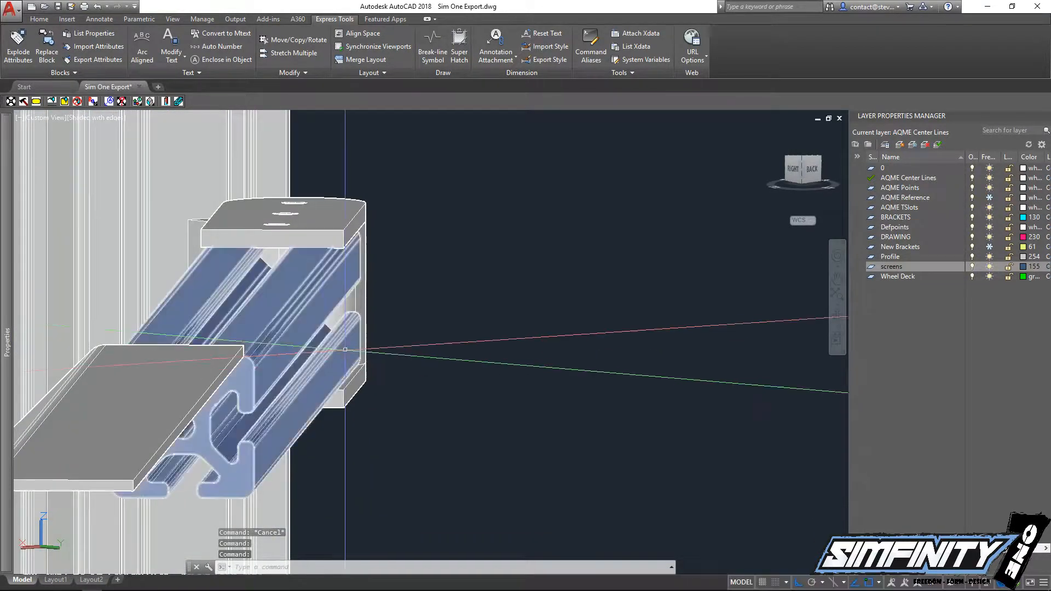
{"action": "middle_click_drag", "start_coordinate": [252, 348], "coordinate": [290, 345], "text": "shift"}
{"action": "middle_click_drag", "start_coordinate": [505, 305], "coordinate": [503, 226]}
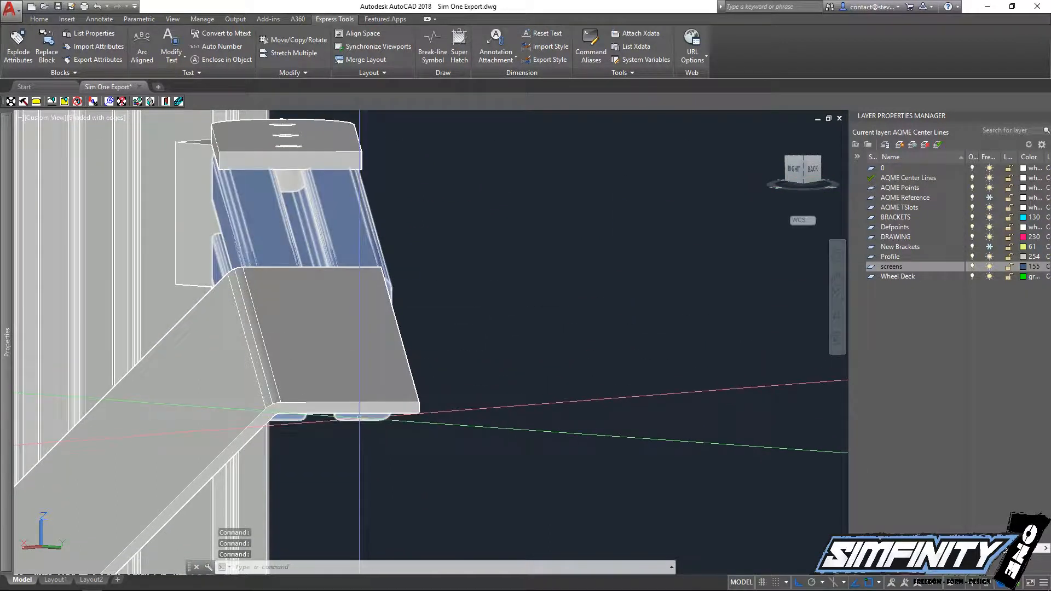
{"action": "key", "text": "Escape"}
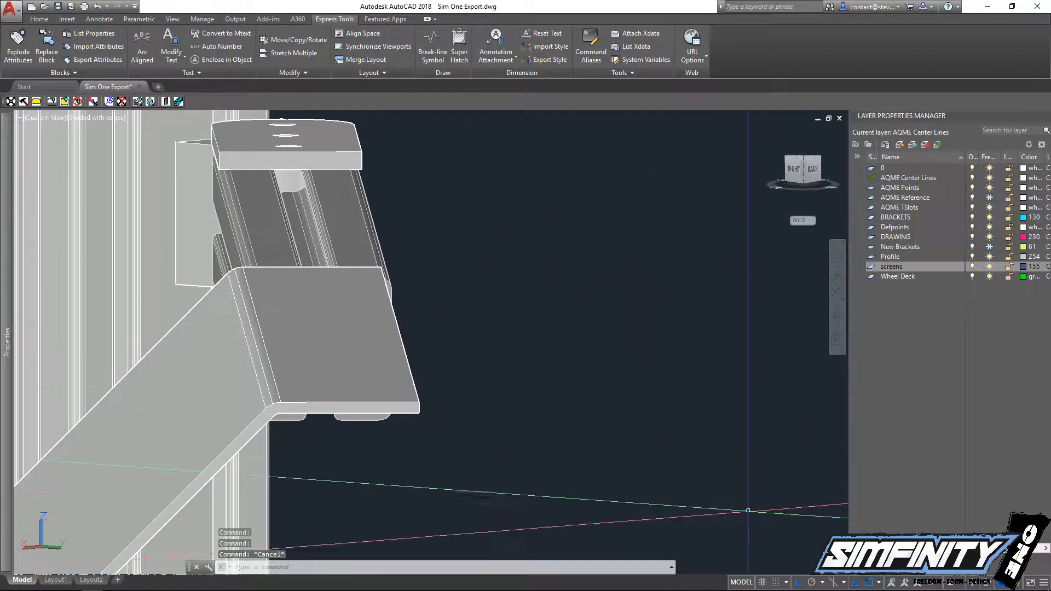
{"action": "left_click", "coordinate": [643, 321]}
{"action": "key", "text": "Escape"}
{"action": "key", "text": "Escape"}
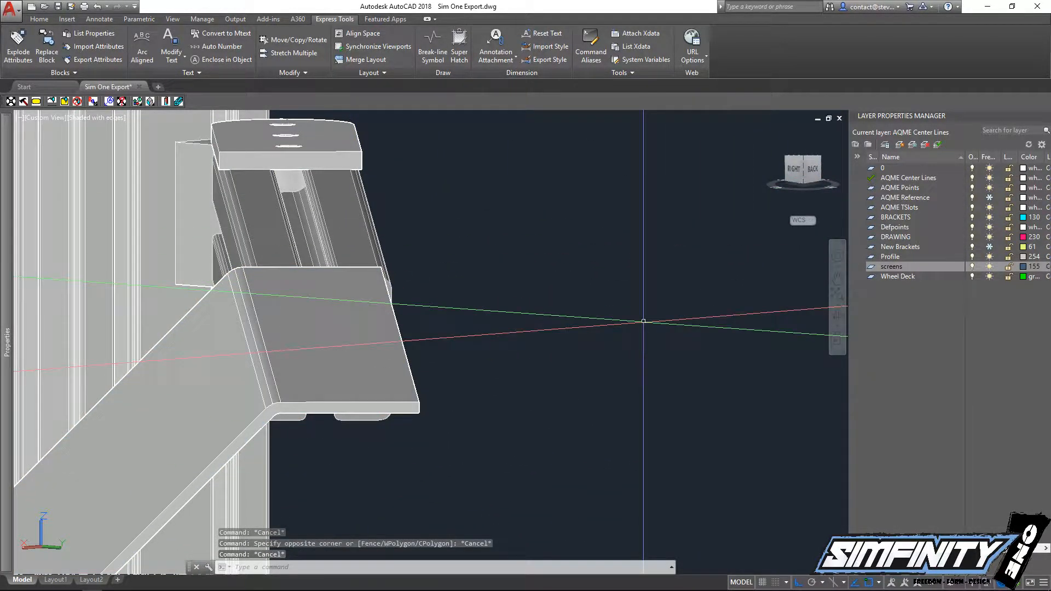
Switch to the plan view of the current UCS and freeze the screens layer
{"action": "type", "text": "plan"}
{"action": "key", "text": "Return"}
{"action": "key", "text": "Return"}
{"action": "key", "text": "Escape"}
{"action": "scroll", "coordinate": [504, 306], "scroll_direction": "up", "scroll_amount": 8}
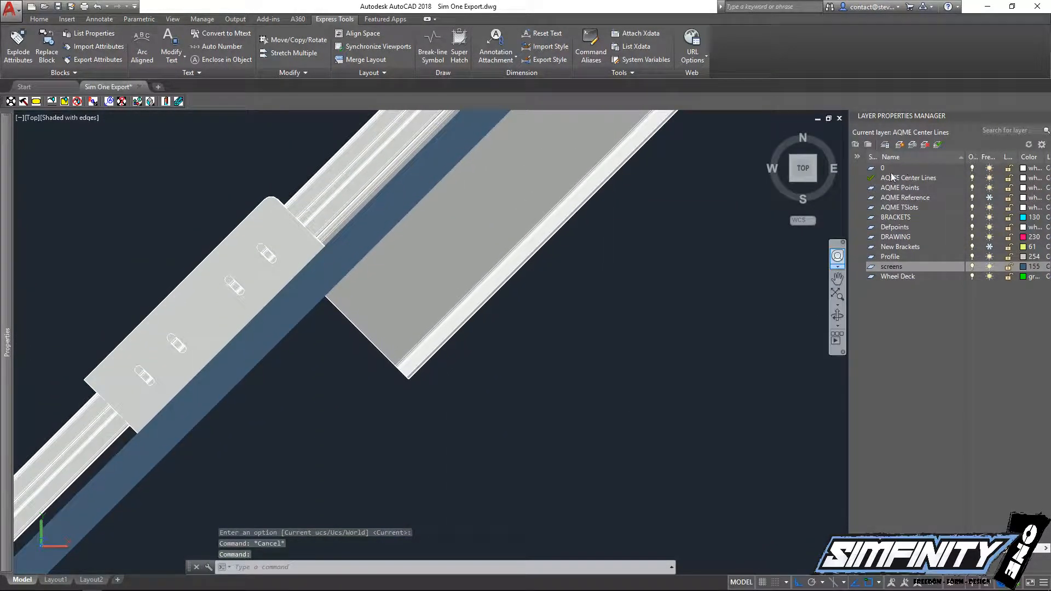
{"action": "left_click", "coordinate": [989, 267]}
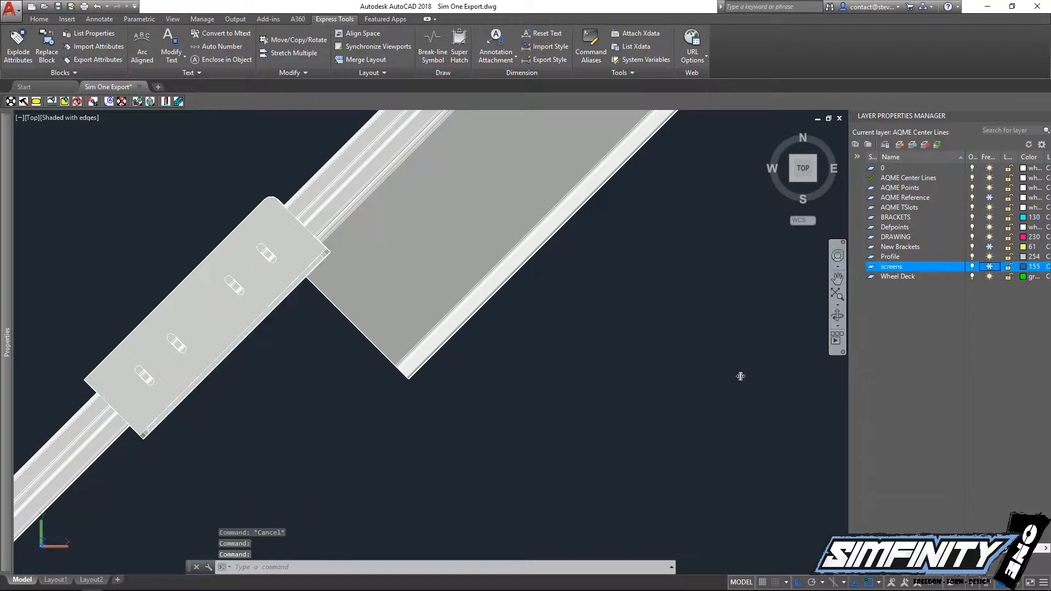
{"action": "left_click", "coordinate": [633, 405]}
{"action": "left_click", "coordinate": [450, 385]}
{"action": "scroll", "coordinate": [382, 420], "scroll_direction": "down", "scroll_amount": 2}
{"action": "middle_click_drag", "start_coordinate": [381, 421], "coordinate": [428, 311]}
{"action": "scroll", "coordinate": [427, 311], "scroll_direction": "down", "scroll_amount": 4}
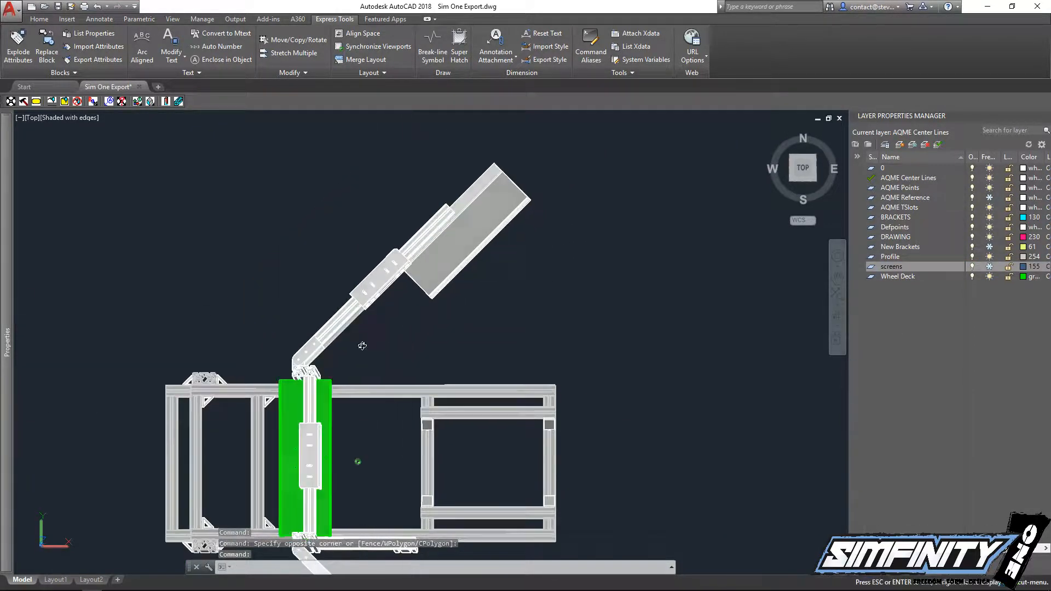
Create a new layer named "mounts screens" based on the frozen screens layer
{"action": "middle_click_drag", "start_coordinate": [361, 345], "coordinate": [291, 247], "text": "shift"}
{"action": "left_click", "coordinate": [502, 191]}
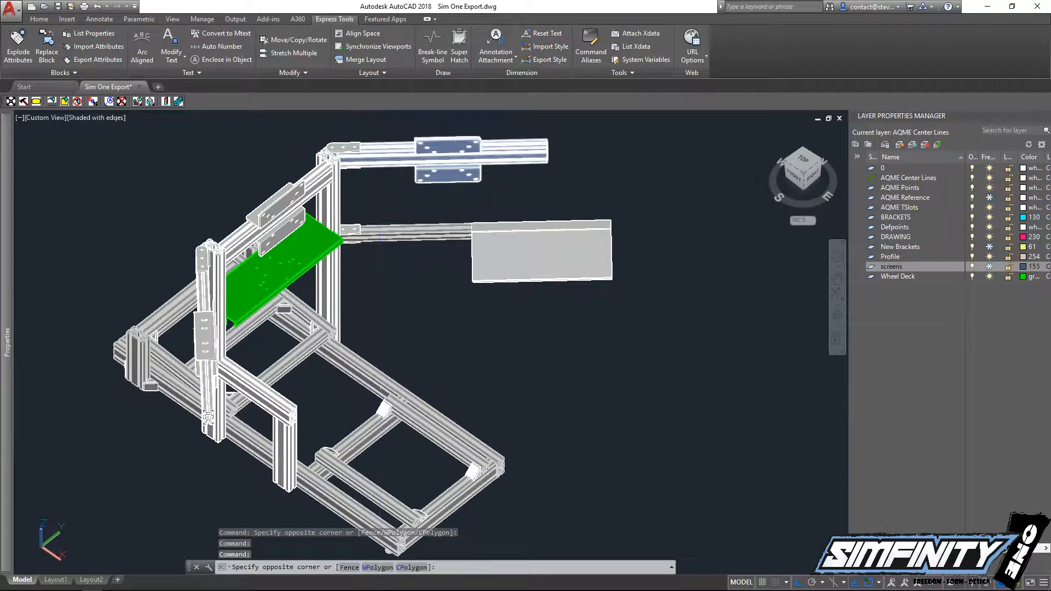
{"action": "left_click", "coordinate": [381, 131]}
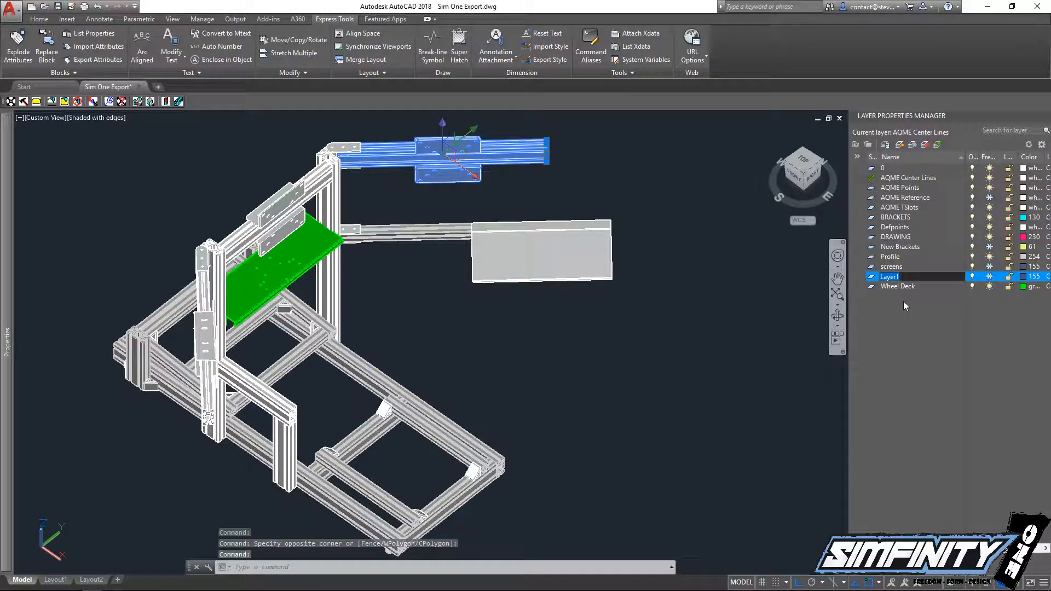
{"action": "type", "text": "mounts screens"}
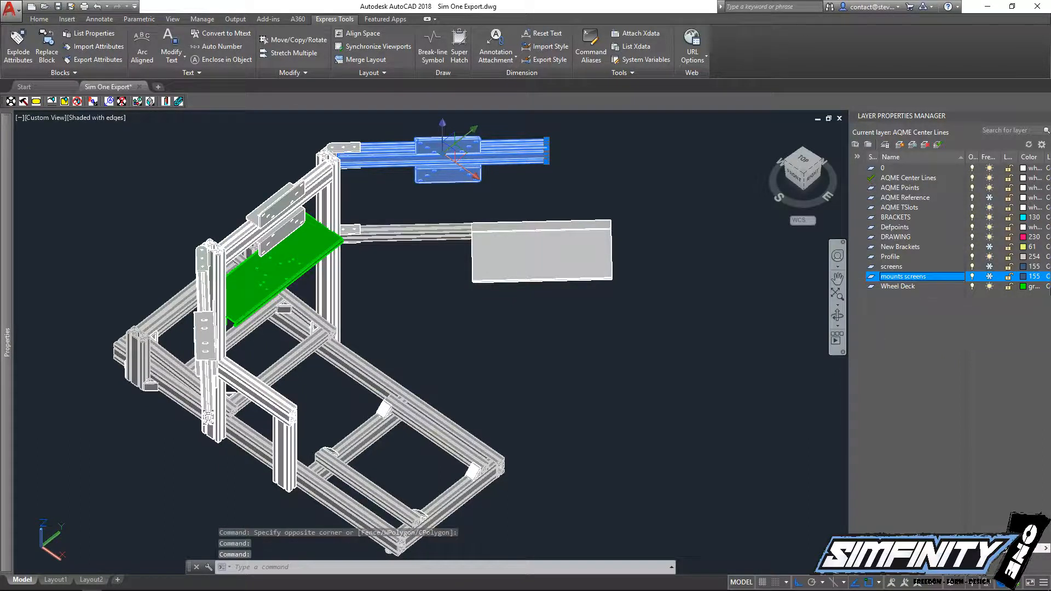
{"action": "key", "text": "Escape"}
{"action": "key", "text": "Escape"}
{"action": "key", "text": "Escape"}
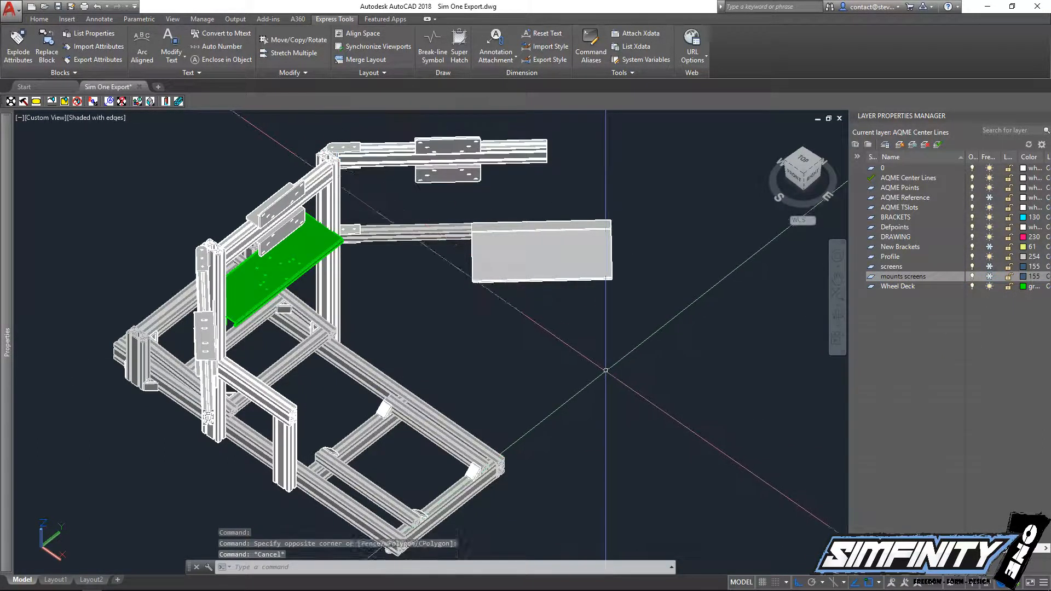
Assign the angled monitor arm's profile and its two mounting plates to the mounts screens layer
{"action": "left_click", "coordinate": [471, 203]}
{"action": "left_click", "coordinate": [440, 145]}
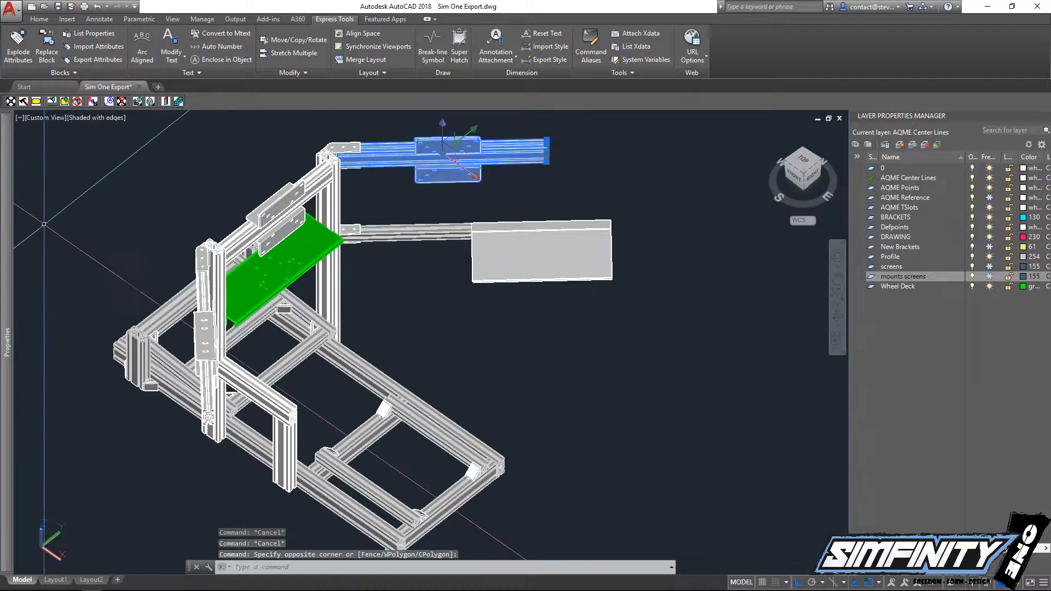
{"action": "mouse_move", "coordinate": [12, 238]}
{"action": "left_click", "coordinate": [123, 160]}
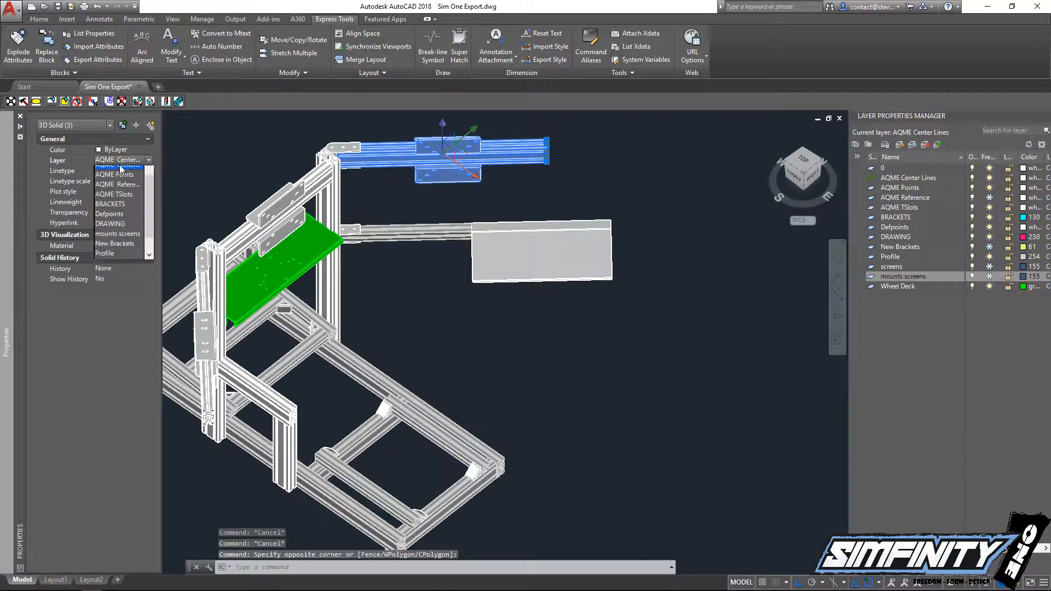
{"action": "left_click", "coordinate": [120, 240]}
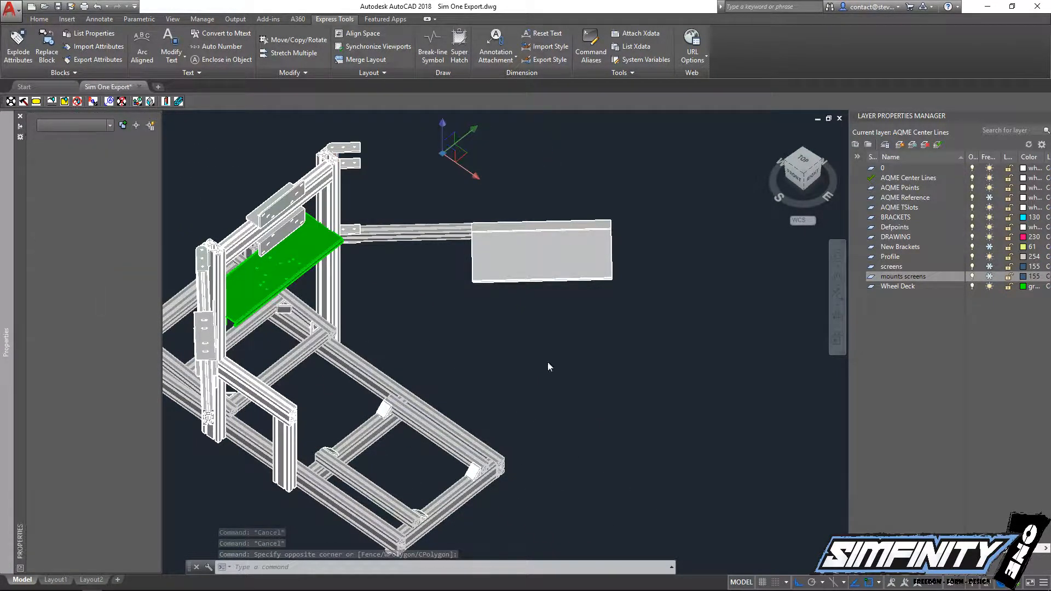
Switch to the plan view of the current UCS, showing where the bent plate meets the lower profile arm
{"action": "left_click", "coordinate": [591, 310]}
{"action": "scroll", "coordinate": [458, 272], "scroll_direction": "down", "scroll_amount": 3}
{"action": "middle_click_drag", "start_coordinate": [459, 272], "coordinate": [564, 383], "text": "shift"}
{"action": "type", "text": "plan"}
{"action": "key", "text": "Return"}
{"action": "key", "text": "Return"}
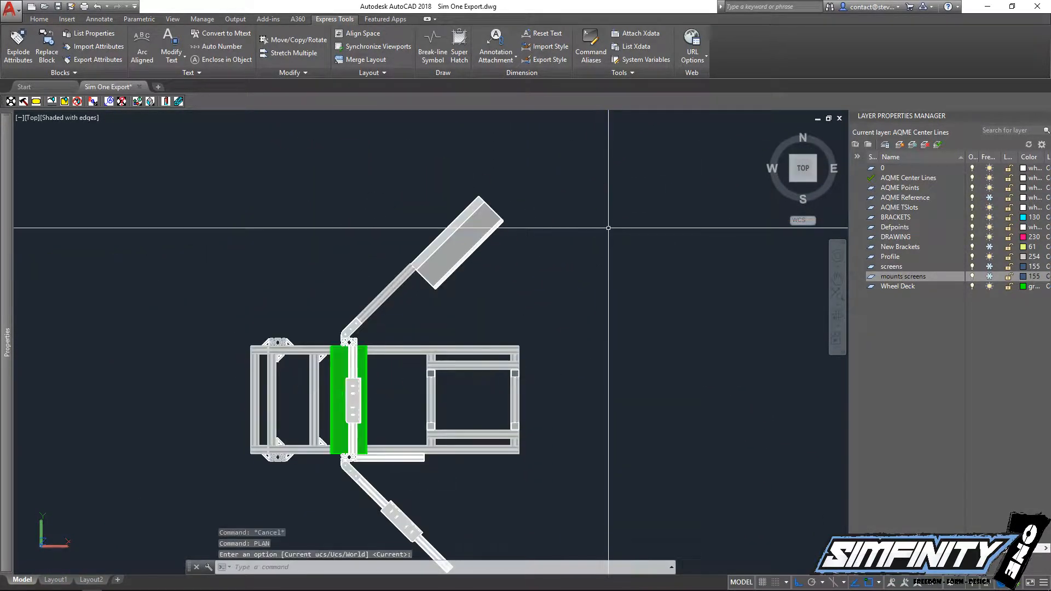
{"action": "scroll", "coordinate": [418, 225], "scroll_direction": "up", "scroll_amount": 8}
{"action": "scroll", "coordinate": [401, 311], "scroll_direction": "up", "scroll_amount": 2}
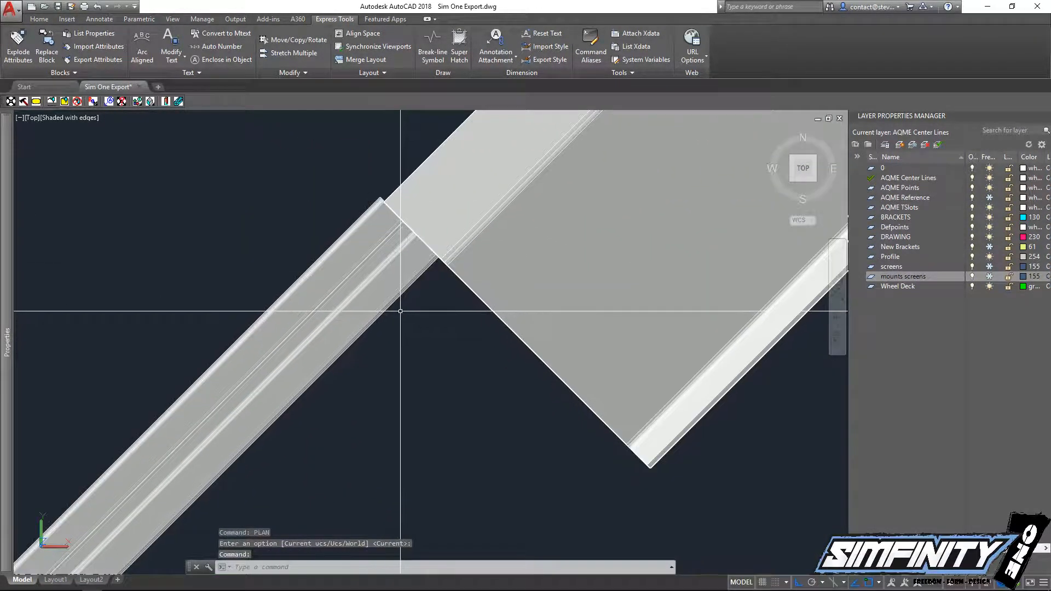
Move the bent plate slightly, with Ortho off, to line up its long edge with the arm profile's outer edge
{"action": "key", "text": "Escape"}
{"action": "middle_click_drag", "start_coordinate": [444, 344], "coordinate": [427, 311]}
{"action": "type", "text": "m"}
{"action": "key", "text": "Return"}
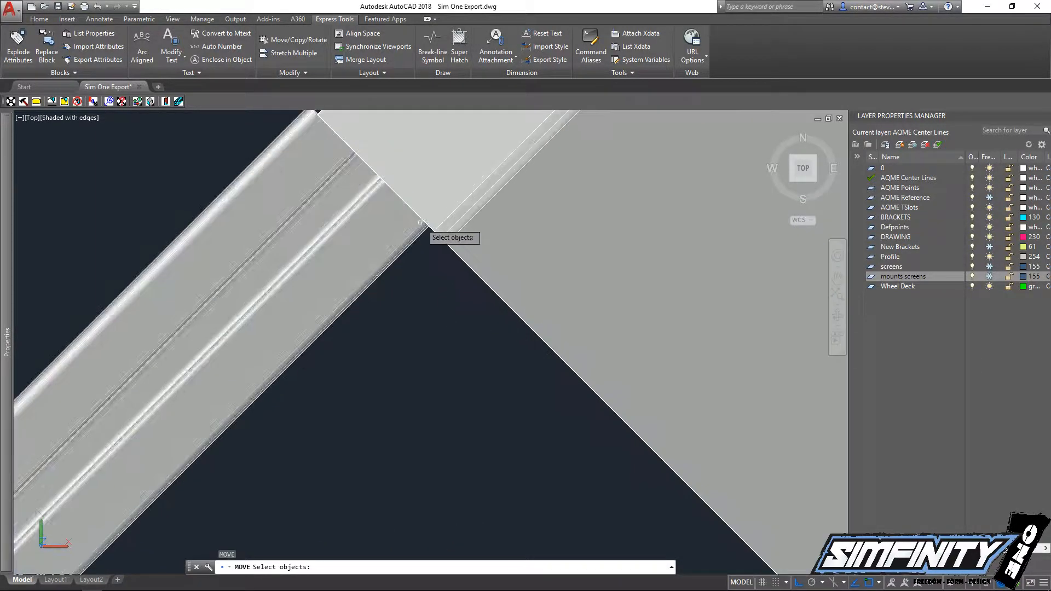
{"action": "scroll", "coordinate": [520, 427], "scroll_direction": "up", "scroll_amount": 2}
{"action": "left_click", "coordinate": [508, 397]}
{"action": "key", "text": "Return"}
{"action": "left_click", "coordinate": [499, 424]}
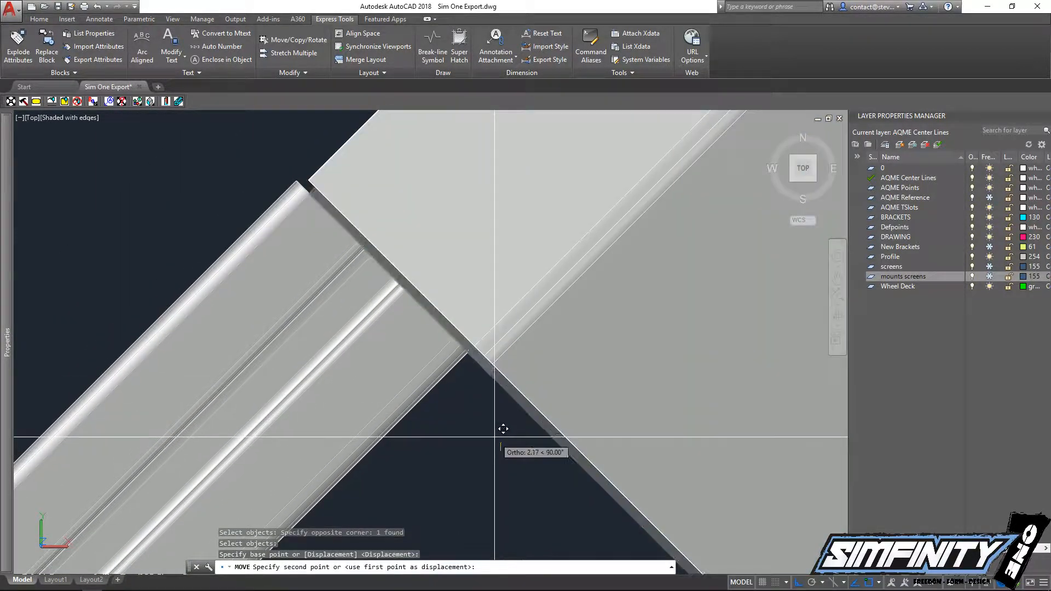
{"action": "key", "text": "F8"}
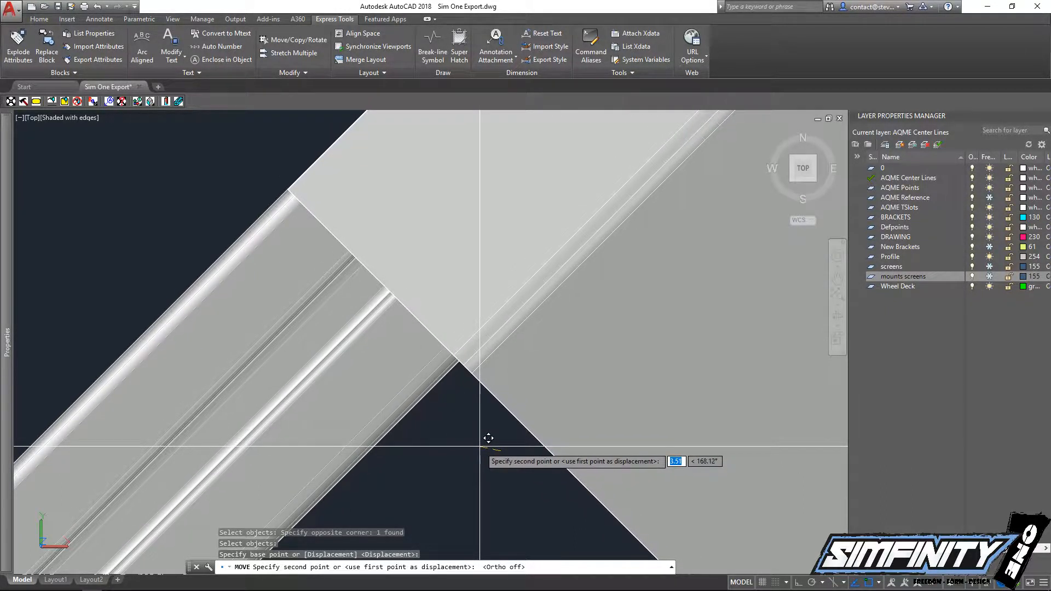
{"action": "scroll", "coordinate": [479, 446], "scroll_direction": "down", "scroll_amount": 4}
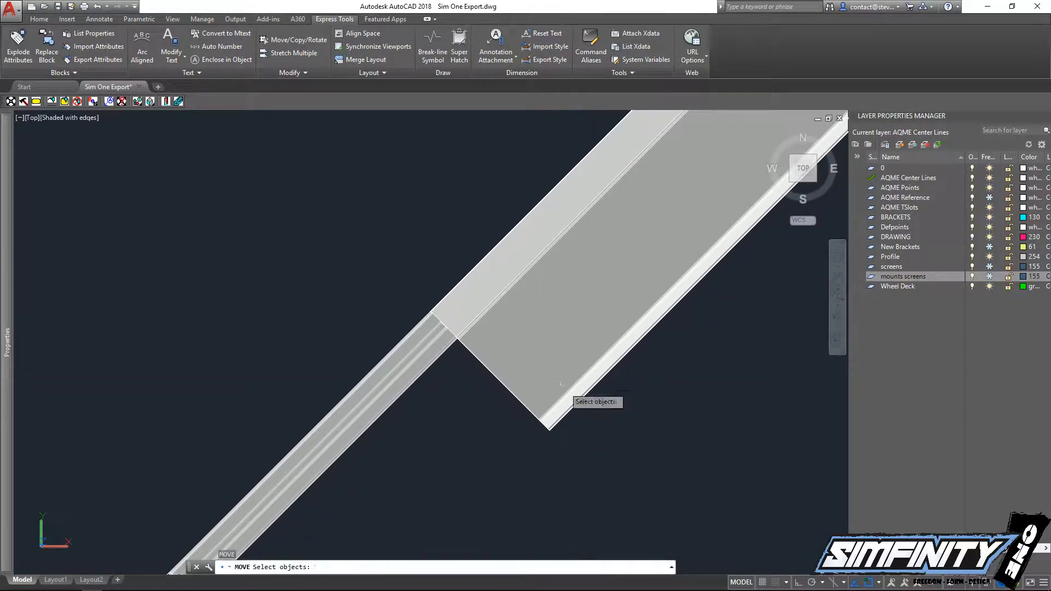
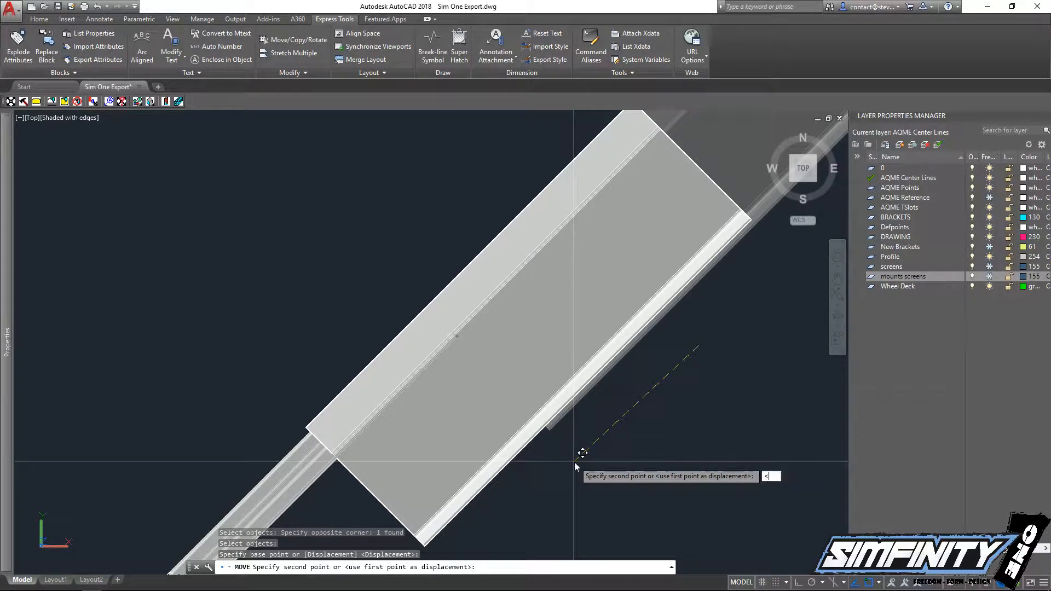
Move the bent plate about 398 mm along the profile arm at a 225-degree angle, up to the hinge bracket
{"action": "key", "text": "Return"}
{"action": "middle_click_drag", "start_coordinate": [531, 476], "coordinate": [612, 364]}
{"action": "scroll", "coordinate": [498, 422], "scroll_direction": "down", "scroll_amount": 4}
{"action": "middle_click_drag", "start_coordinate": [494, 422], "coordinate": [454, 327]}
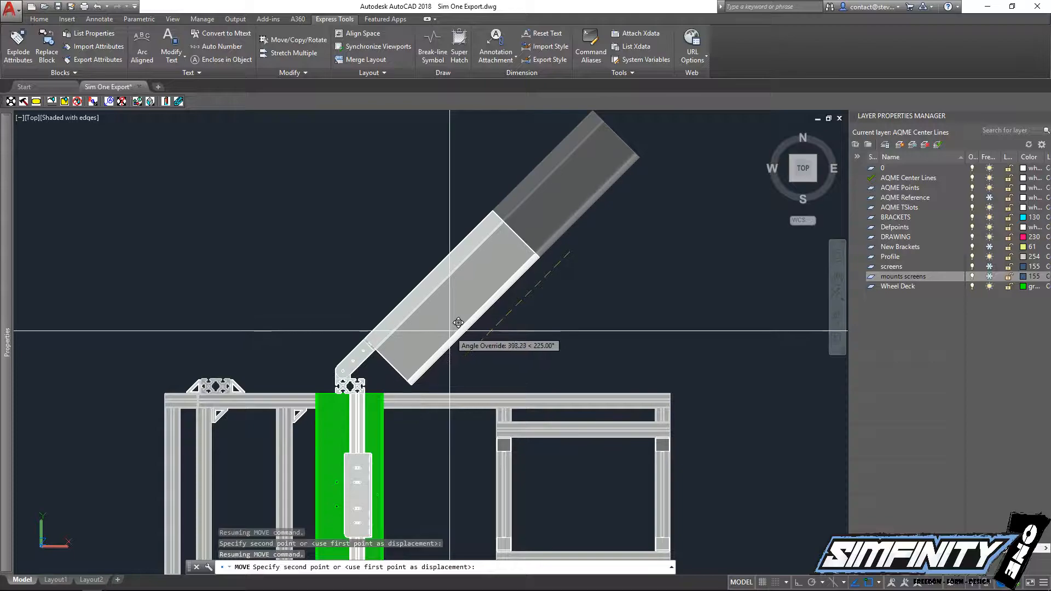
{"action": "key", "text": "Escape"}
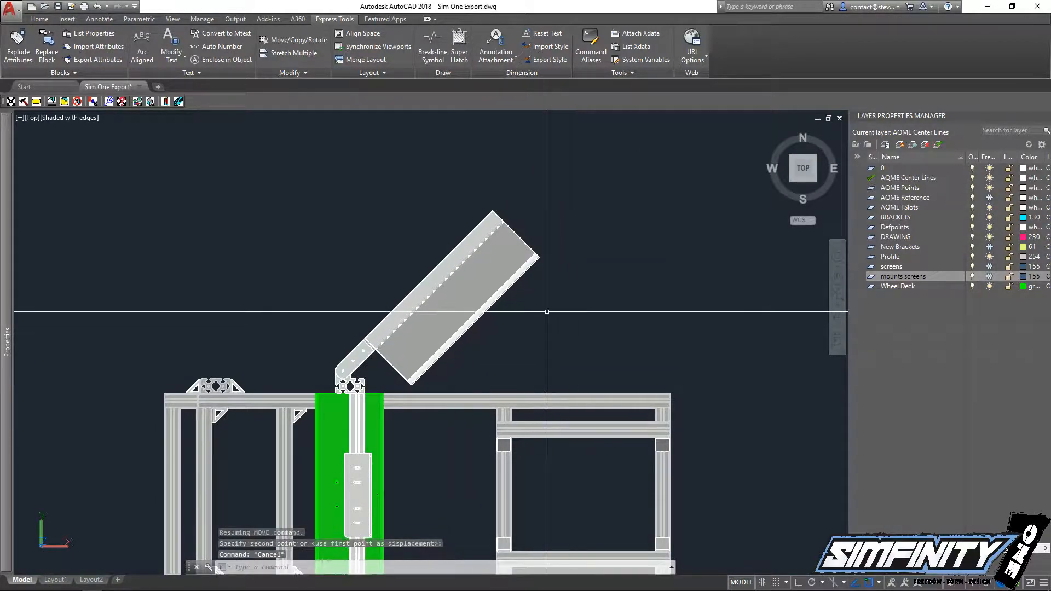
Create a new frozen layer named "keyboard" based on the mounts screens layer
{"action": "middle_click_drag", "start_coordinate": [339, 304], "coordinate": [268, 202], "text": "shift"}
{"action": "middle_click_drag", "start_coordinate": [535, 288], "coordinate": [307, 268], "text": "shift"}
{"action": "scroll", "coordinate": [164, 217], "scroll_direction": "up", "scroll_amount": 6}
{"action": "middle_click_drag", "start_coordinate": [172, 218], "coordinate": [251, 280], "text": "shift"}
{"action": "scroll", "coordinate": [251, 280], "scroll_direction": "down", "scroll_amount": 5}
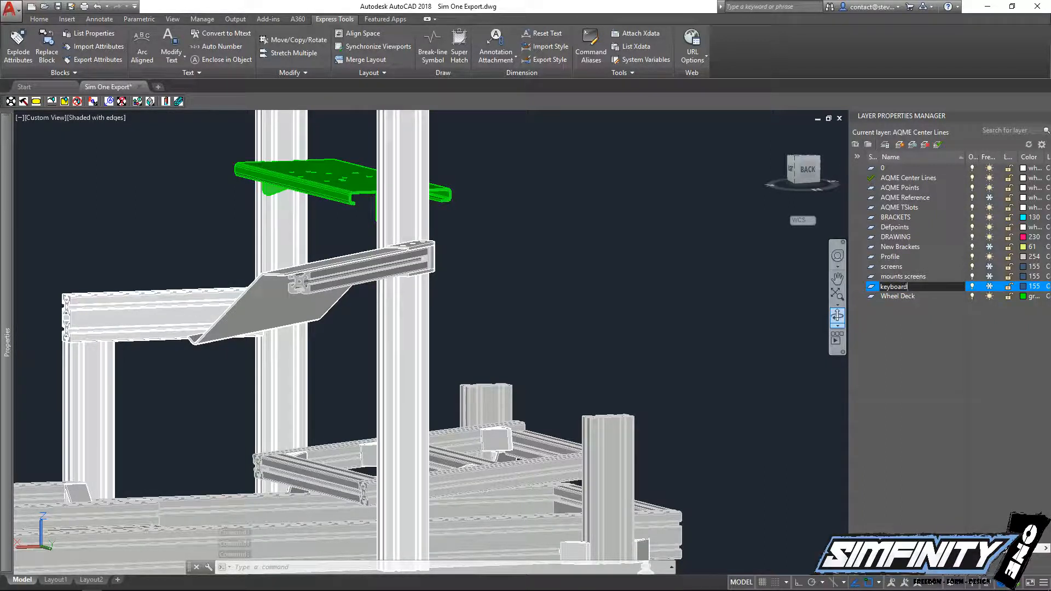
{"action": "left_click", "coordinate": [1009, 332]}
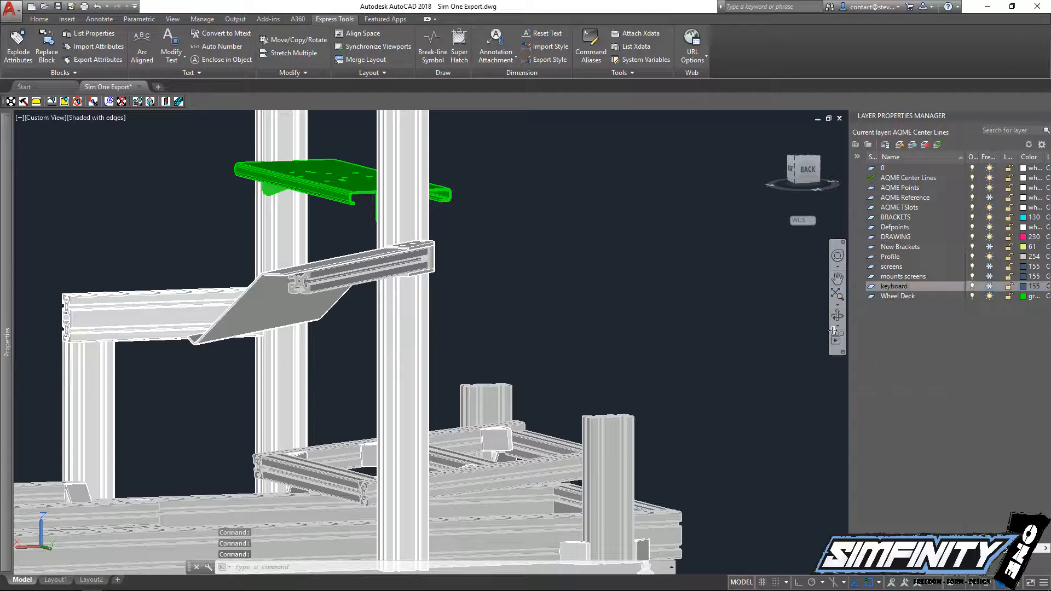
Assign the bent plate to the keyboard layer
{"action": "double_click", "coordinate": [608, 242]}
{"action": "key", "text": "Escape"}
{"action": "key", "text": "Escape"}
{"action": "left_click", "coordinate": [290, 285]}
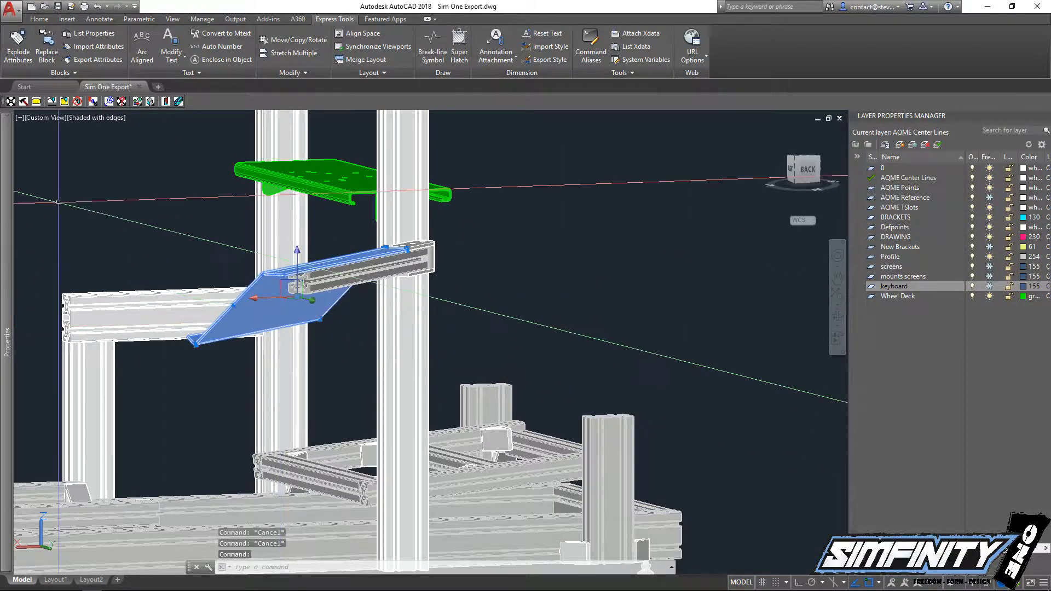
{"action": "mouse_move", "coordinate": [6, 227]}
{"action": "left_click", "coordinate": [116, 160]}
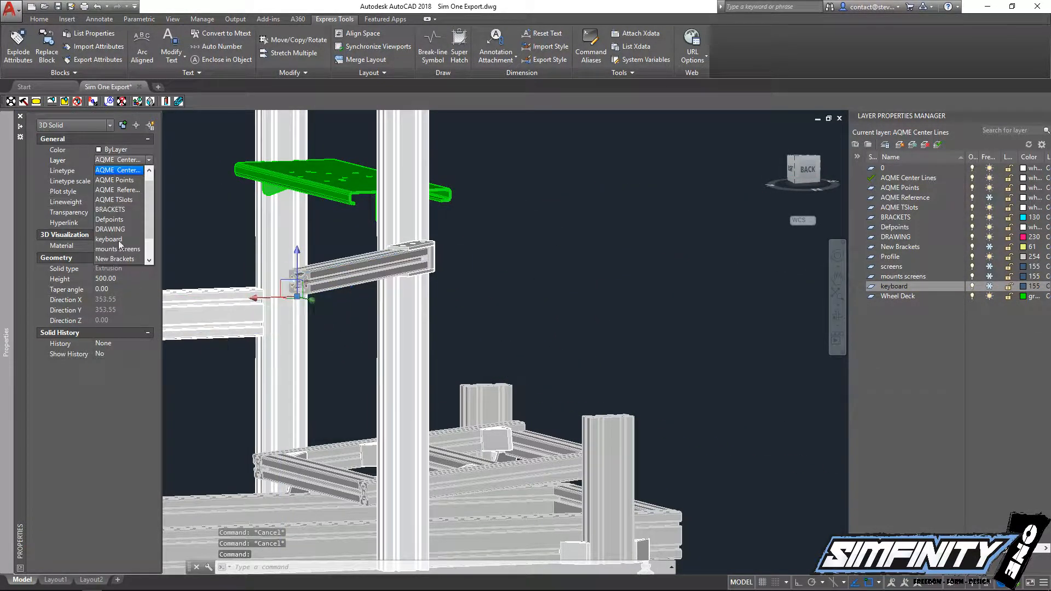
{"action": "left_click", "coordinate": [593, 312]}
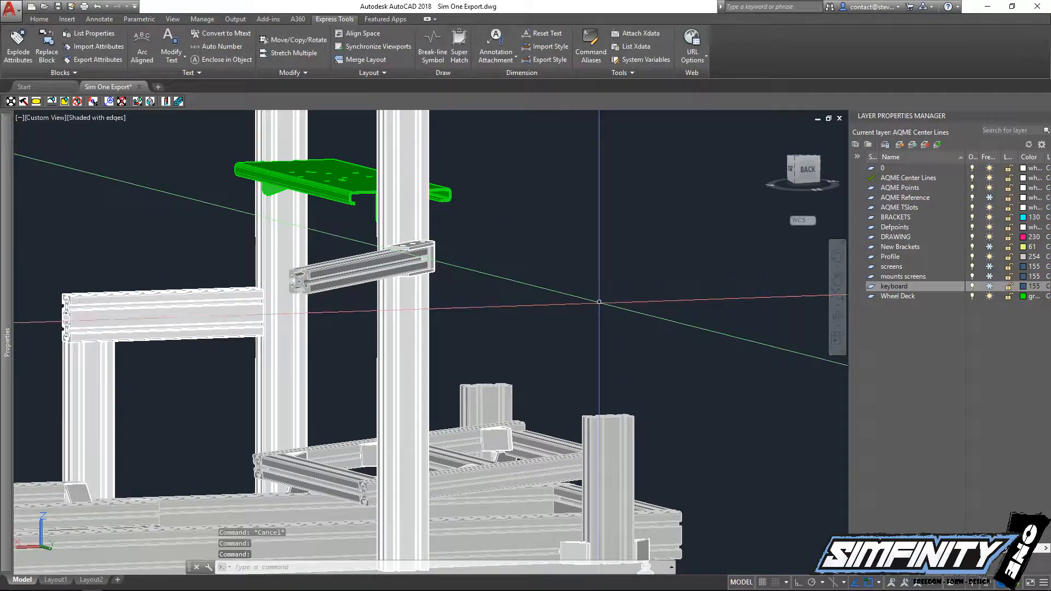
{"action": "scroll", "coordinate": [344, 272], "scroll_direction": "up", "scroll_amount": 3}
{"action": "left_click", "coordinate": [340, 282]}
{"action": "key", "text": "Escape"}
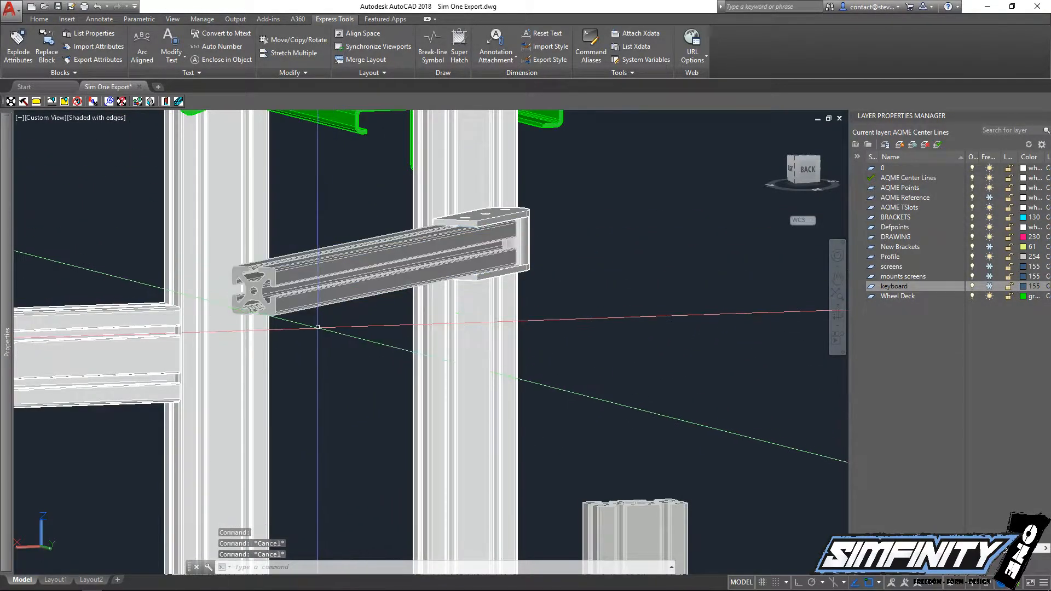
{"action": "middle_click_drag", "start_coordinate": [321, 330], "coordinate": [334, 344]}
{"action": "type", "text": "e"}
{"action": "key", "text": "Return"}
{"action": "key", "text": "Escape"}
{"action": "key", "text": "Escape"}
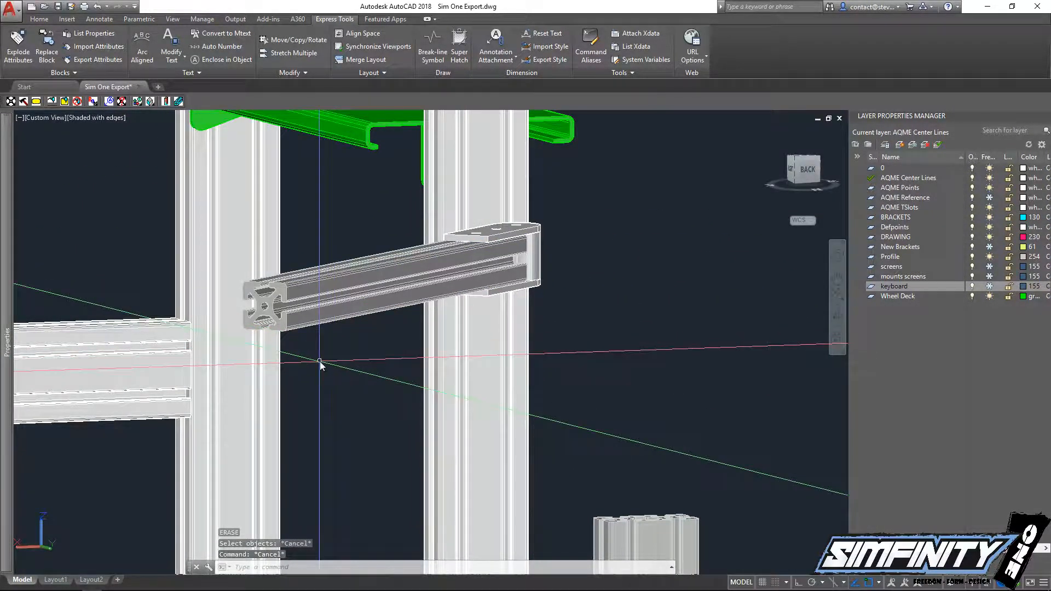
{"action": "key", "text": "Escape"}
{"action": "key", "text": "Escape"}
Explode the lower profile arm's solid into its separate faces
{"action": "type", "text": "ex"}
{"action": "type", "text": "Ex"}
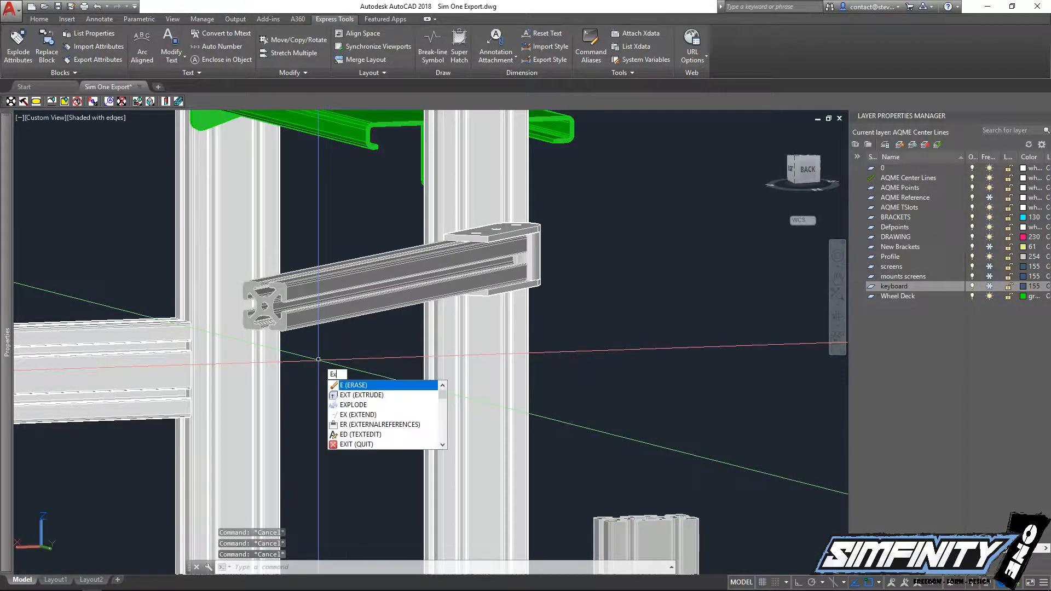
{"action": "type", "text": "plode"}
{"action": "key", "text": "Return"}
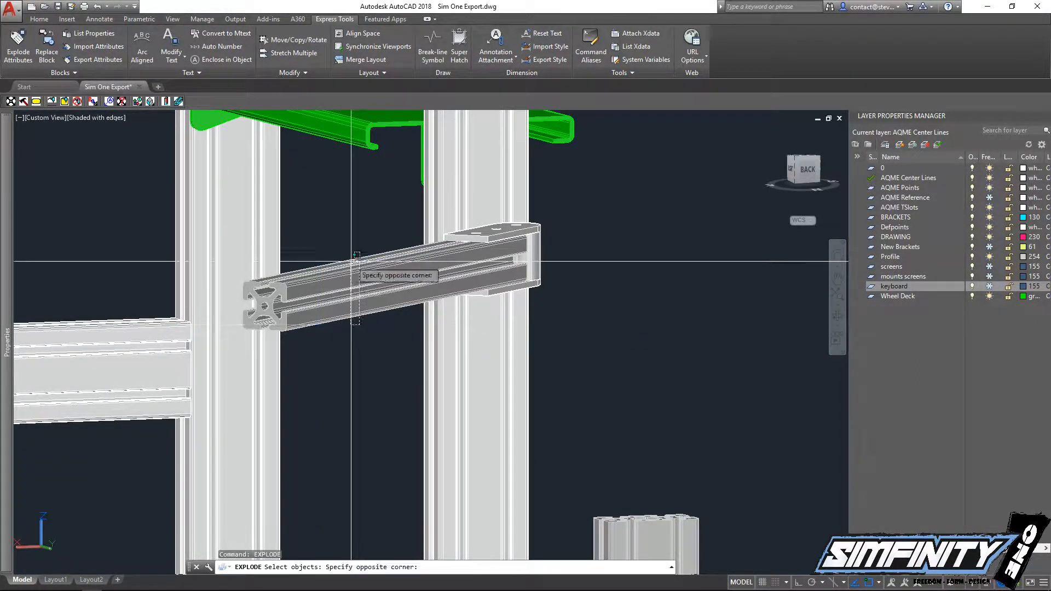
{"action": "left_click", "coordinate": [351, 261]}
{"action": "key", "text": "Return"}
{"action": "key", "text": "Escape"}
Erase the exploded arm's side faces and outer end face, keeping only the cross-section inside the hinge bracket
{"action": "type", "text": "e"}
{"action": "key", "text": "Return"}
{"action": "left_click", "coordinate": [352, 344]}
{"action": "left_click", "coordinate": [324, 259]}
{"action": "key", "text": "Return"}
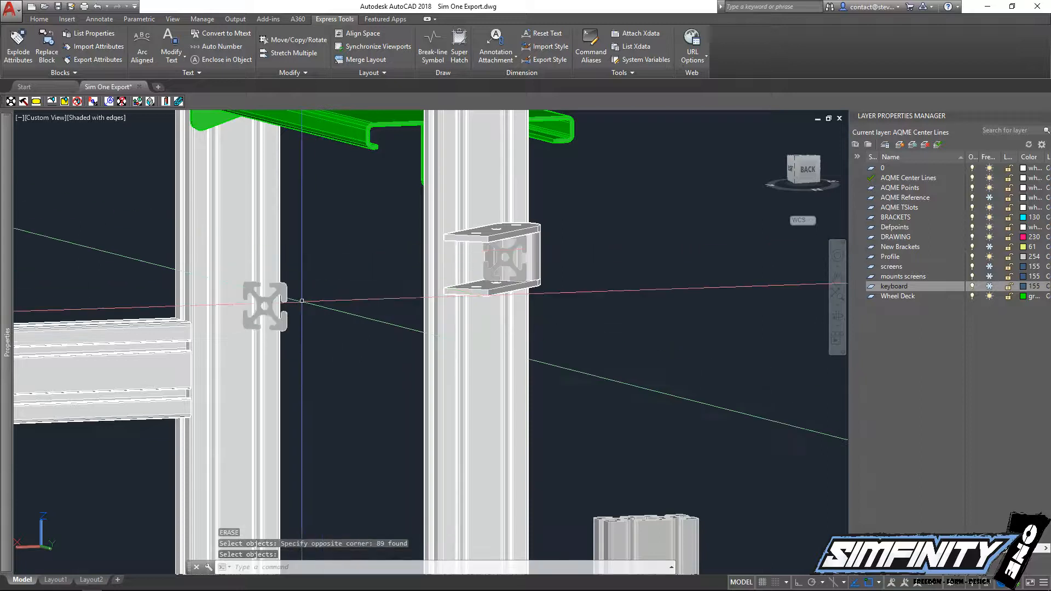
{"action": "key", "text": "Return"}
{"action": "key", "text": "Return"}
{"action": "scroll", "coordinate": [502, 259], "scroll_direction": "up", "scroll_amount": 2}
{"action": "key", "text": "Escape"}
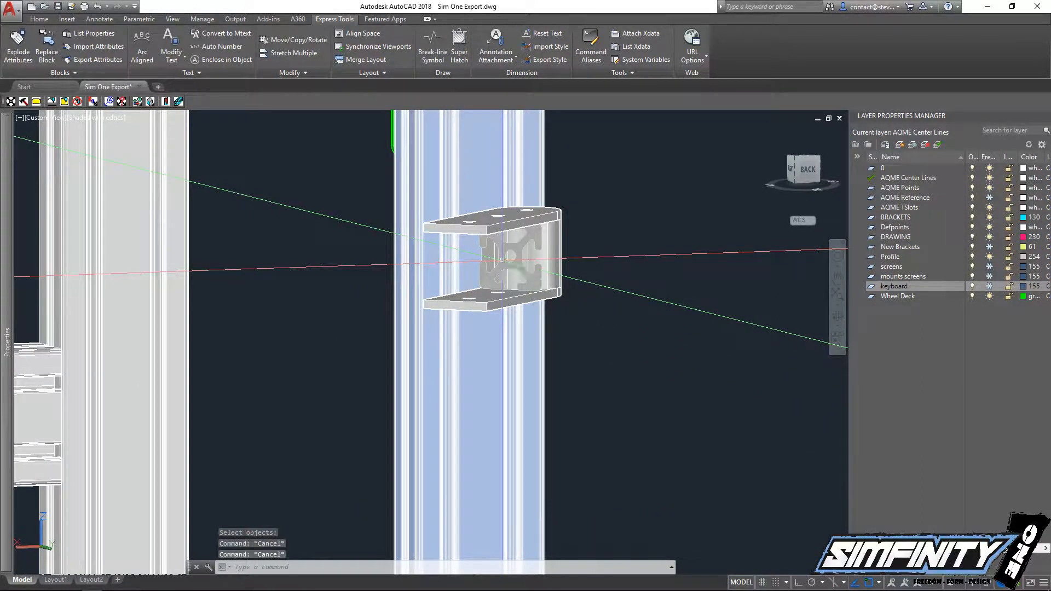
Extrude the profile cross-section inside the hinge bracket 500 mm to rebuild the lower arm
{"action": "type", "text": "ext"}
{"action": "key", "text": "Return"}
{"action": "left_click", "coordinate": [520, 251]}
{"action": "key", "text": "Return"}
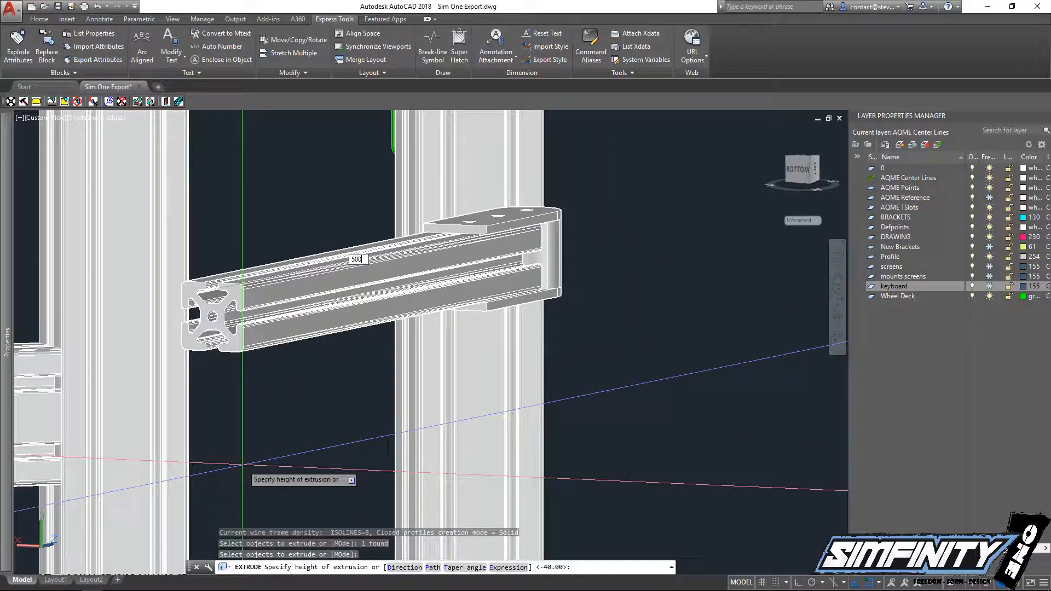
{"action": "type", "text": "500"}
{"action": "key", "text": "Return"}
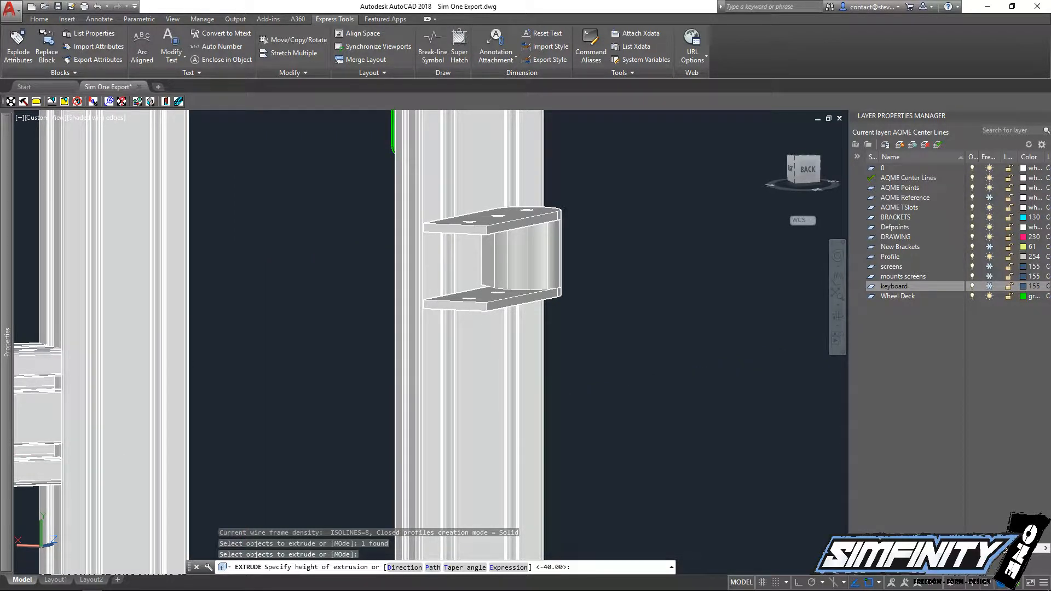
Thaw the keyboard layer to bring back the bent plate
{"action": "scroll", "coordinate": [395, 378], "scroll_direction": "down", "scroll_amount": 4}
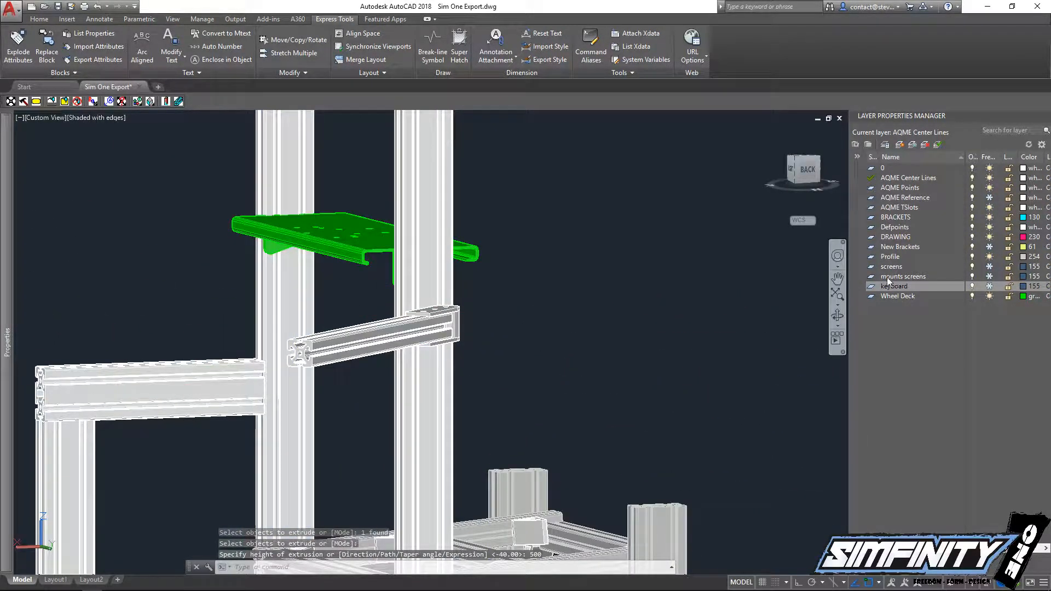
{"action": "left_click", "coordinate": [989, 287]}
{"action": "left_click", "coordinate": [573, 360]}
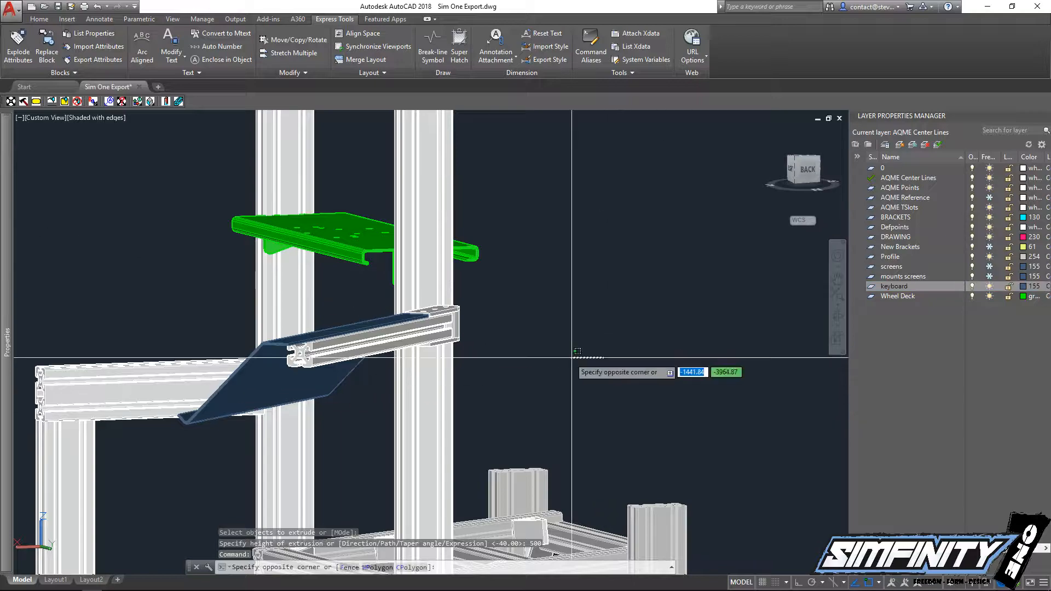
{"action": "key", "text": "Escape"}
Examine from several angles how the bent plate sits on the rebuilt profile arm and against the hinge bracket
{"action": "middle_click_drag", "start_coordinate": [366, 356], "coordinate": [359, 380], "text": "shift"}
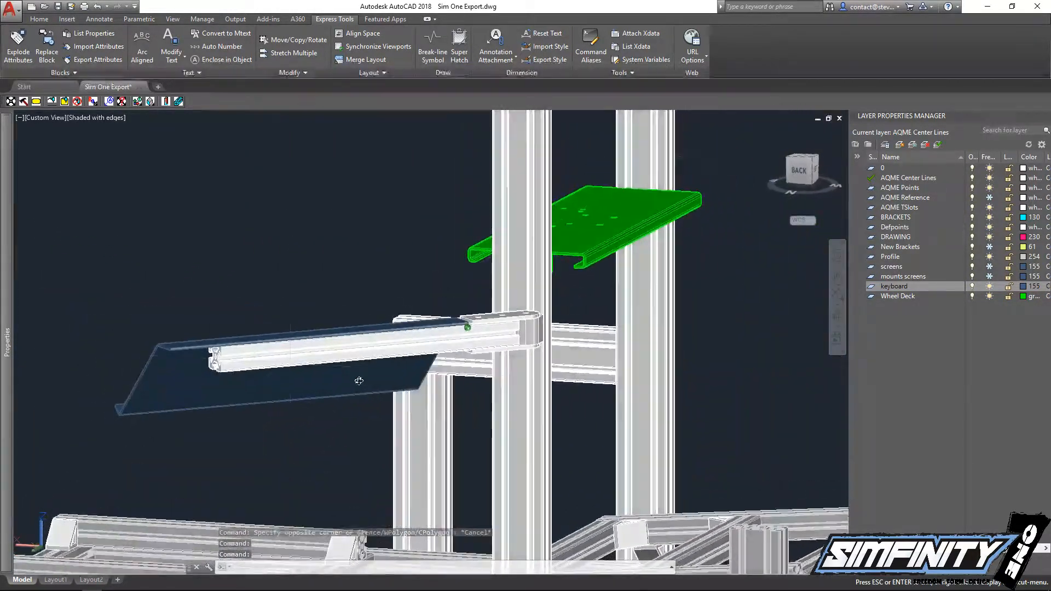
{"action": "scroll", "coordinate": [260, 348], "scroll_direction": "up", "scroll_amount": 4}
{"action": "middle_click_drag", "start_coordinate": [230, 397], "coordinate": [264, 398], "text": "shift"}
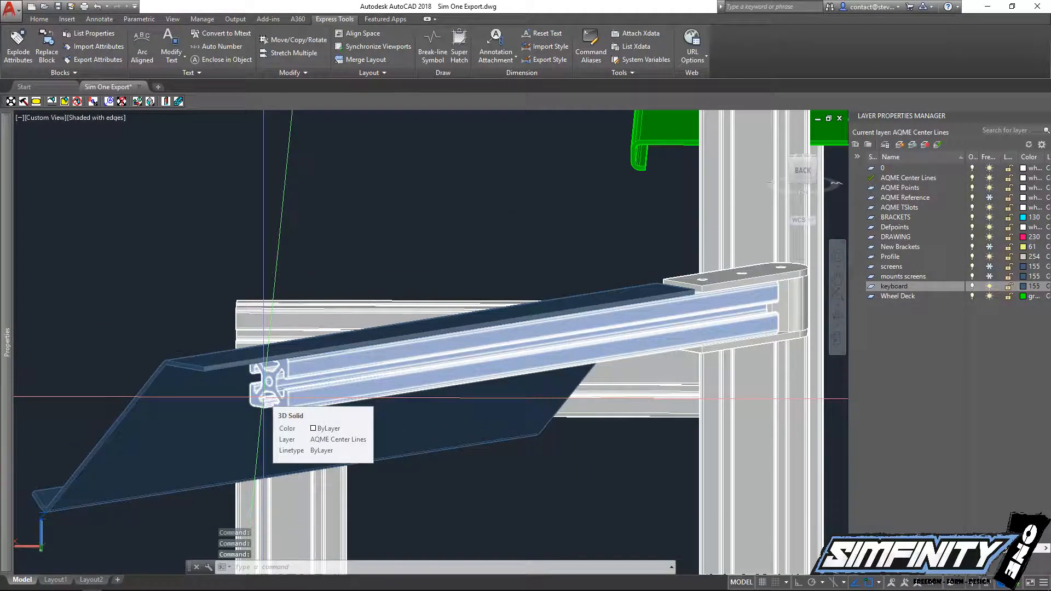
{"action": "scroll", "coordinate": [325, 374], "scroll_direction": "down", "scroll_amount": 3}
{"action": "middle_click_drag", "start_coordinate": [302, 382], "coordinate": [619, 277], "text": "shift"}
{"action": "scroll", "coordinate": [533, 396], "scroll_direction": "down", "scroll_amount": 5}
{"action": "scroll", "coordinate": [437, 448], "scroll_direction": "up", "scroll_amount": 8}
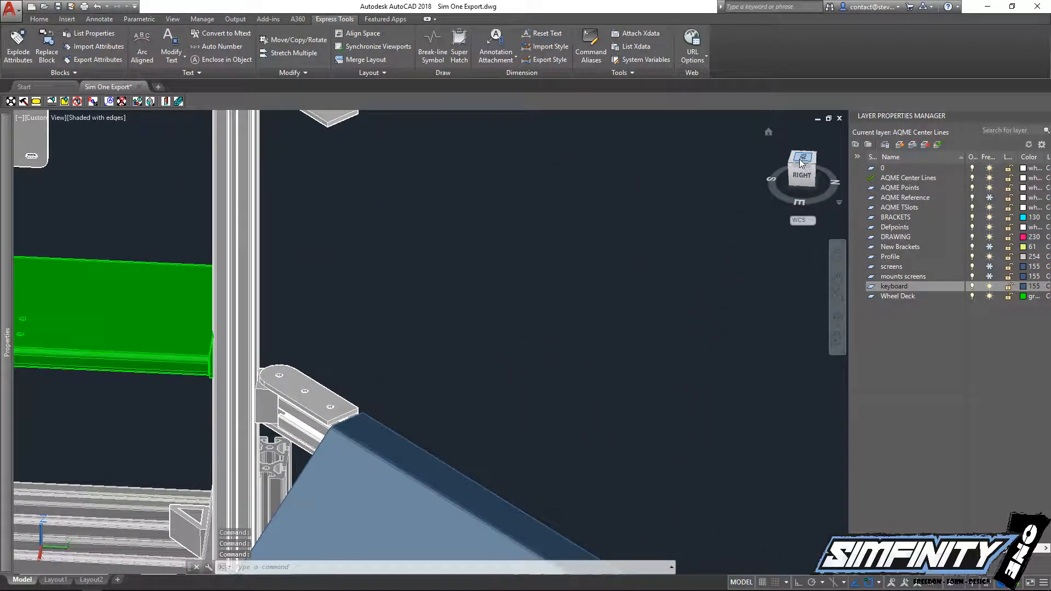
{"action": "left_click", "coordinate": [579, 351]}
{"action": "key", "text": "Escape"}
{"action": "key", "text": "Escape"}
{"action": "key", "text": "Escape"}
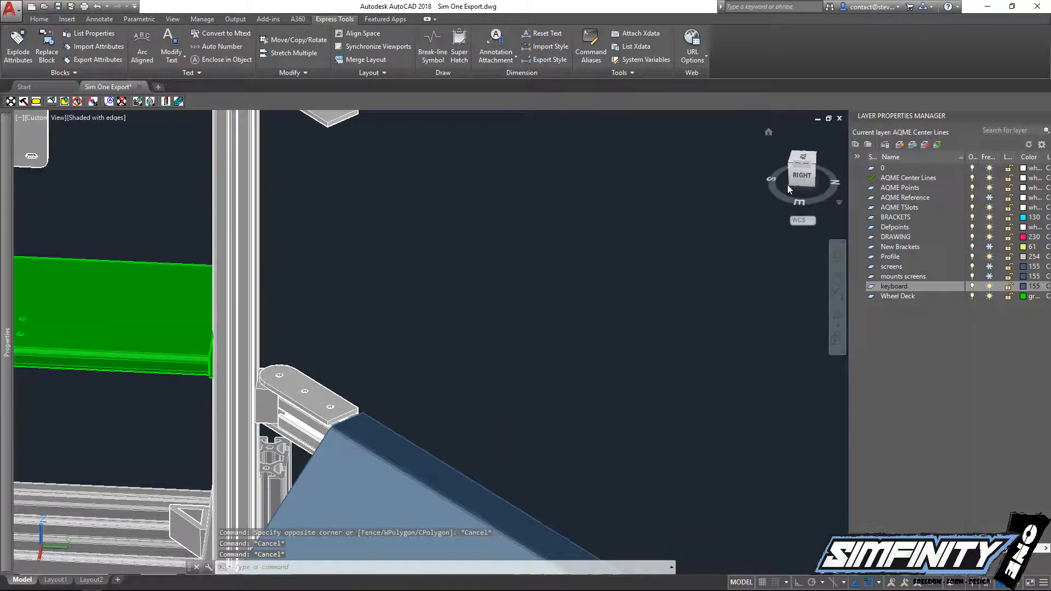
Return to the plan view of the current UCS, showing the gap between the hinge bracket and the bent plate
{"action": "type", "text": "pl"}
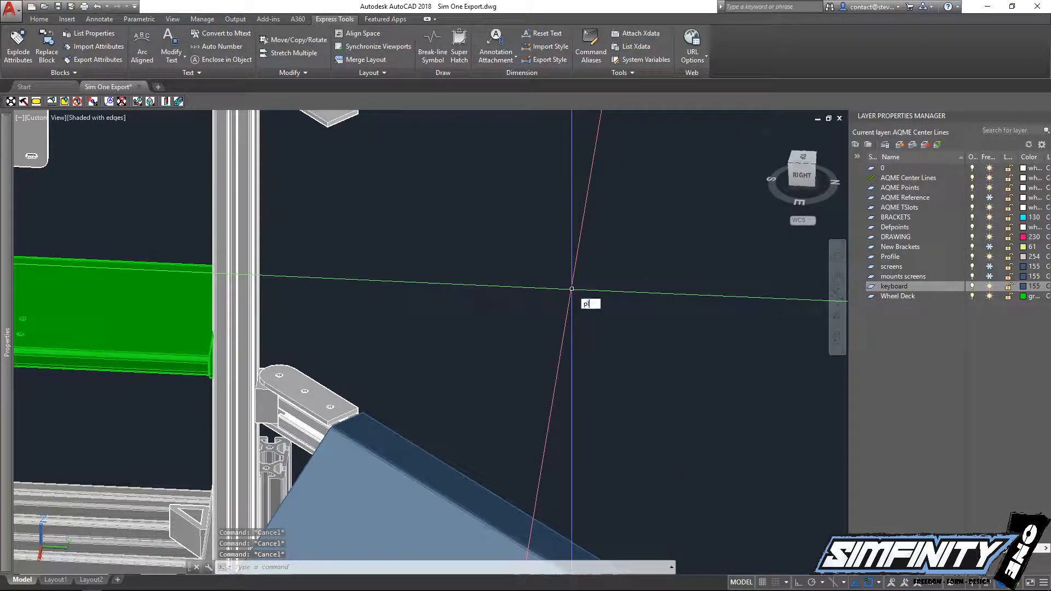
{"action": "type", "text": "an"}
{"action": "key", "text": "Return"}
{"action": "key", "text": "Return"}
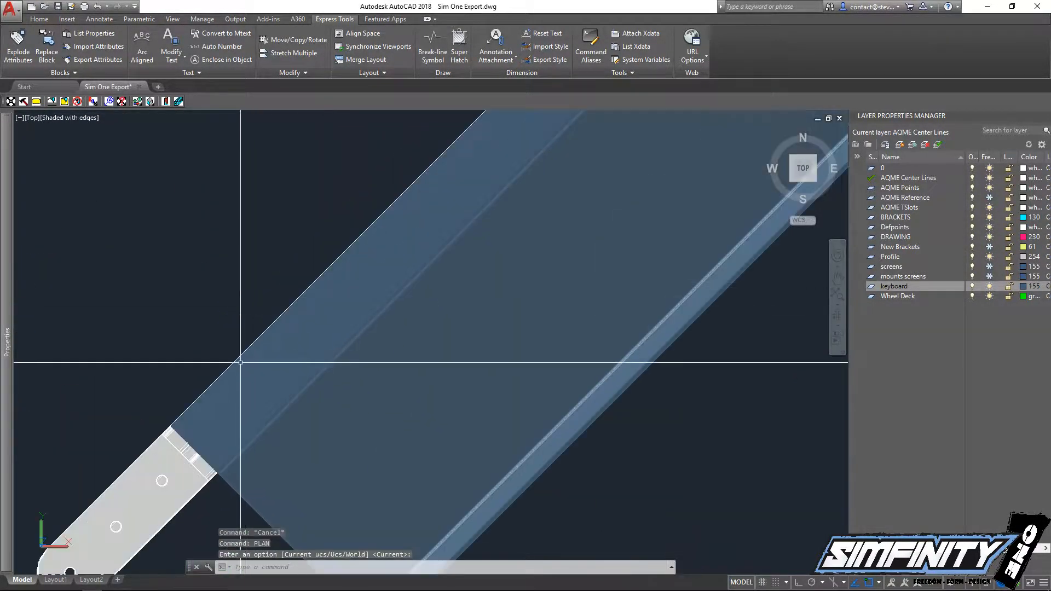
{"action": "key", "text": "Escape"}
{"action": "scroll", "coordinate": [153, 452], "scroll_direction": "up", "scroll_amount": 3}
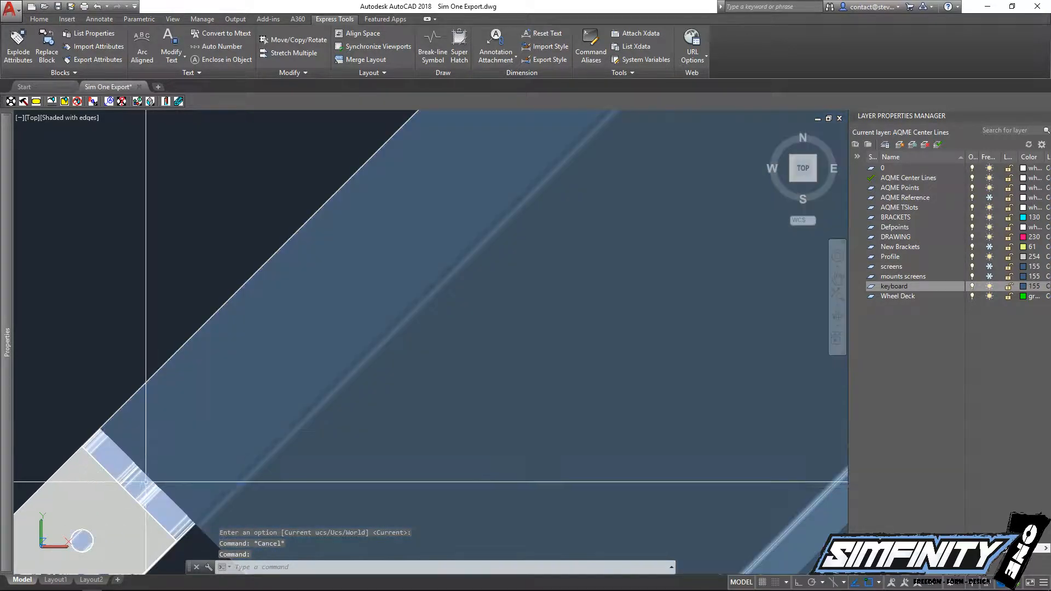
Copy the bent plate to the empty area beyond the end of the profile arm
{"action": "scroll", "coordinate": [412, 249], "scroll_direction": "down", "scroll_amount": 5}
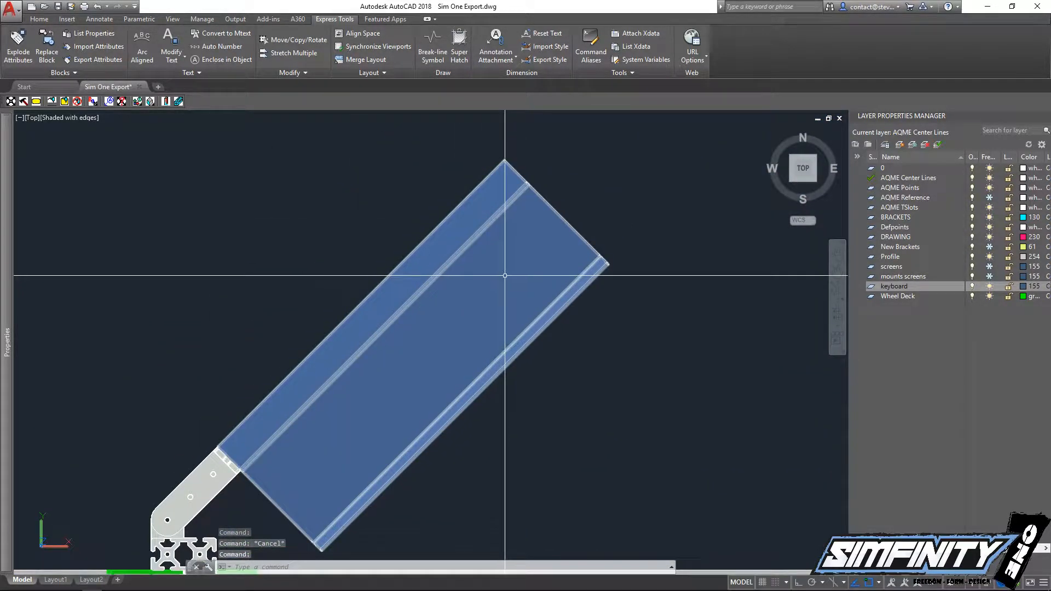
{"action": "type", "text": "co"}
{"action": "key", "text": "Return"}
{"action": "left_click", "coordinate": [534, 339]}
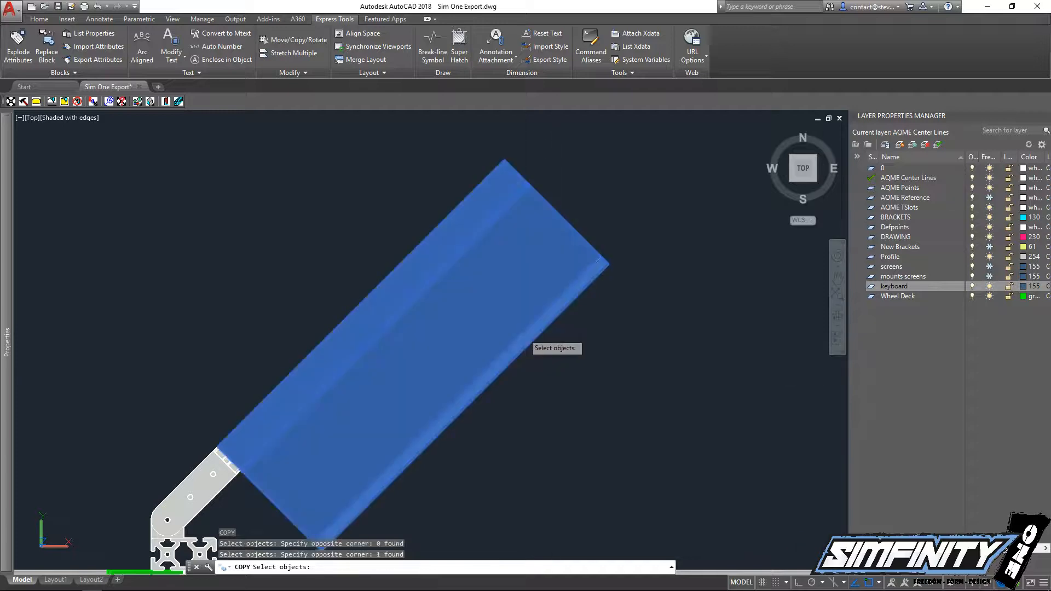
{"action": "key", "text": "Return"}
{"action": "left_click", "coordinate": [534, 340]}
{"action": "scroll", "coordinate": [601, 269], "scroll_direction": "down", "scroll_amount": 5}
{"action": "left_click", "coordinate": [605, 265]}
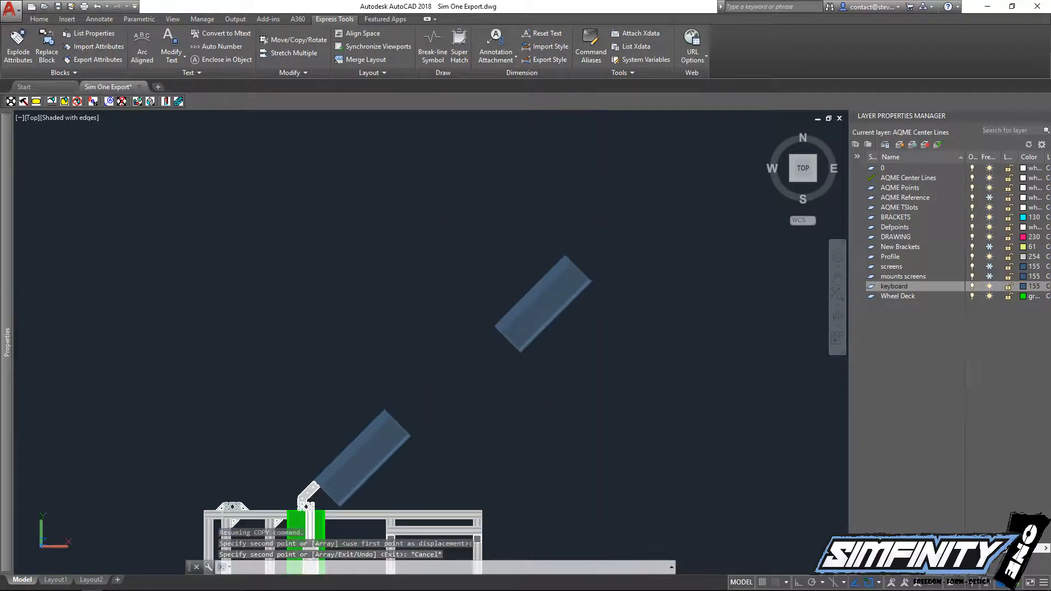
Draw a lengthwise centre line on the keyboard tray's upper flange, between the midpoints of its two short ends
{"action": "key", "text": "Escape"}
{"action": "scroll", "coordinate": [608, 246], "scroll_direction": "up", "scroll_amount": 5}
{"action": "key", "text": "Return"}
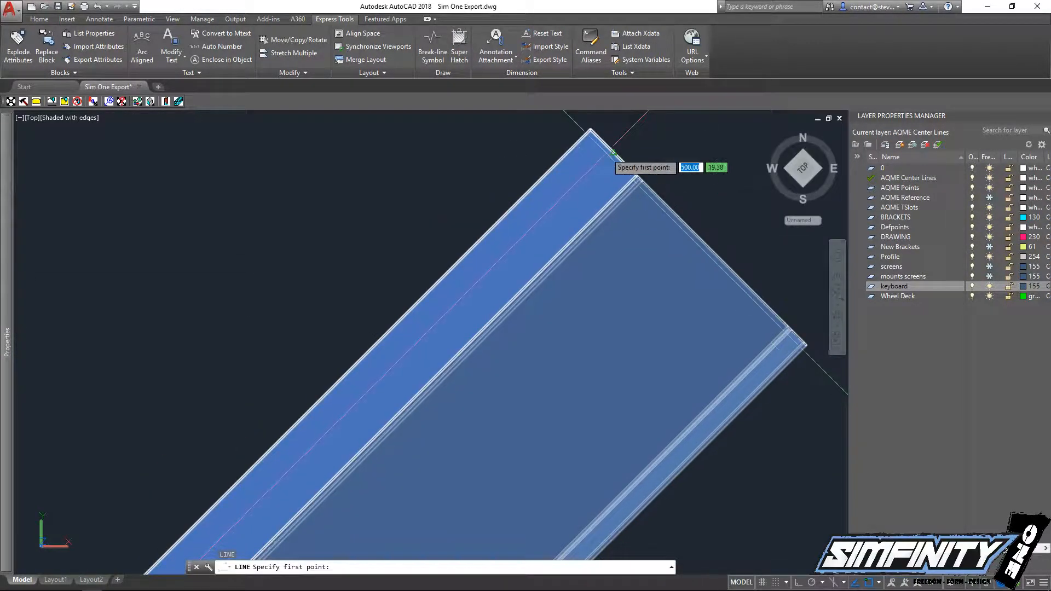
{"action": "left_click", "coordinate": [613, 152]}
{"action": "middle_click_drag", "start_coordinate": [244, 520], "coordinate": [407, 317]}
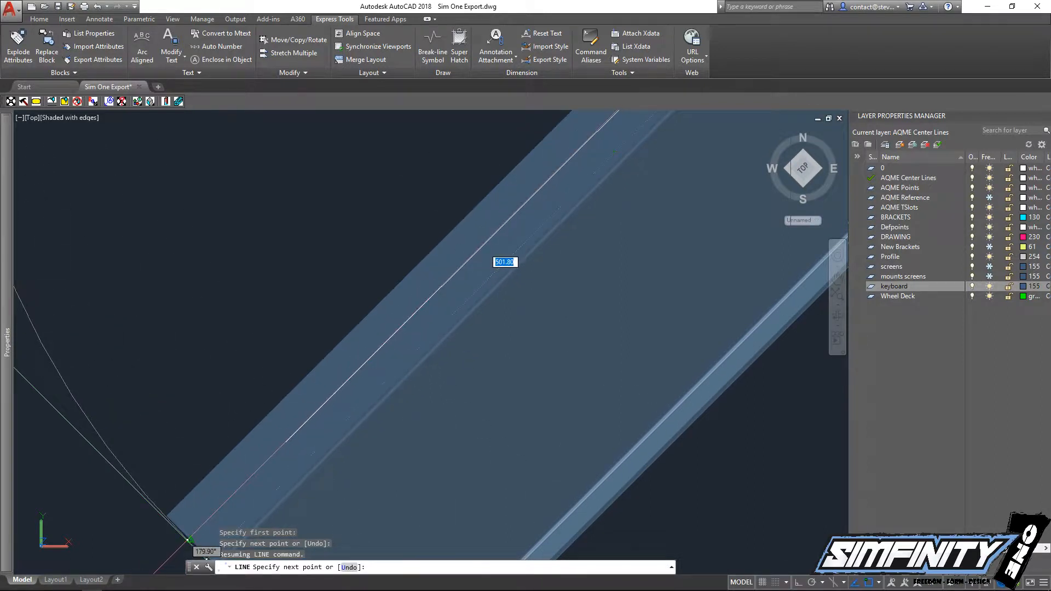
{"action": "left_click", "coordinate": [191, 538]}
{"action": "middle_click_drag", "start_coordinate": [277, 399], "coordinate": [239, 295]}
{"action": "key", "text": "Escape"}
{"action": "key", "text": "Escape"}
{"action": "middle_click_drag", "start_coordinate": [259, 331], "coordinate": [255, 379]}
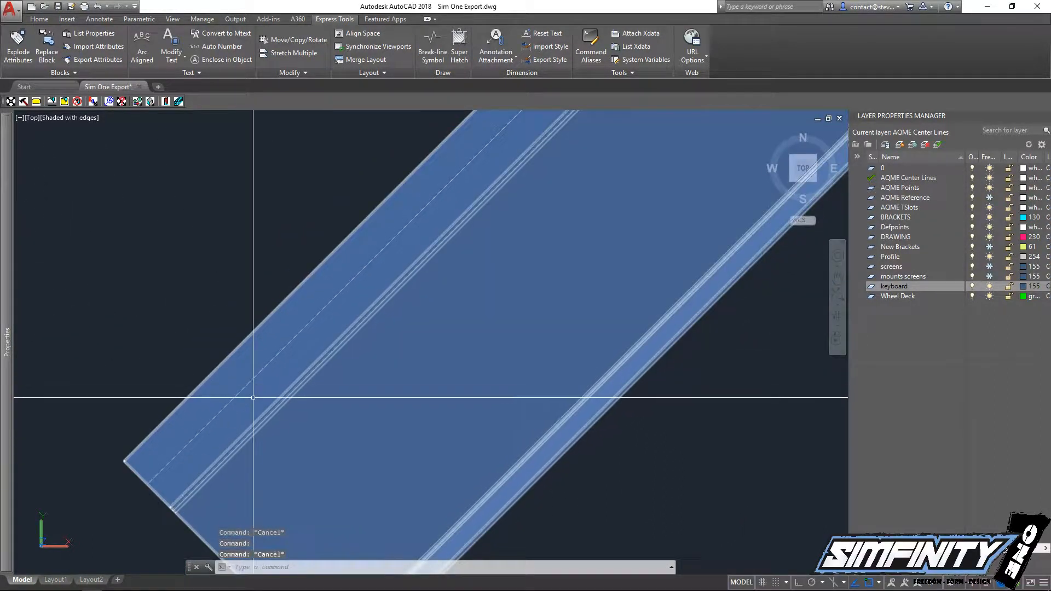
{"action": "type", "text": "c"}
{"action": "key", "text": "Return"}
{"action": "key", "text": "Escape"}
{"action": "key", "text": "Escape"}
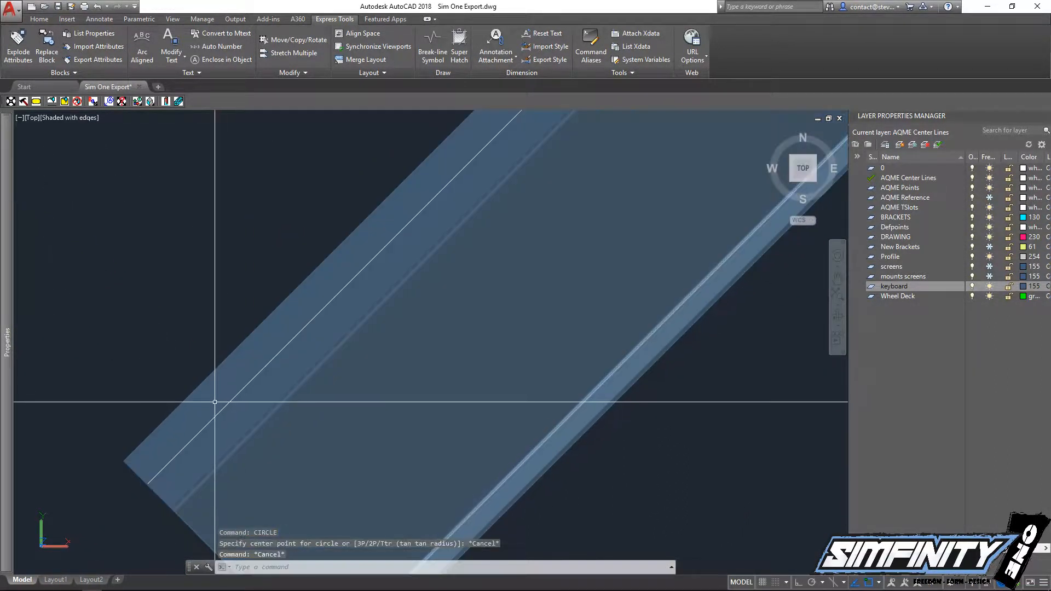
Draw construction lines outward from the flange's lower corner, 100 along 45°, and back perpendicular to the centre line
{"action": "type", "text": "l"}
{"action": "key", "text": "Return"}
{"action": "left_click", "coordinate": [124, 462]}
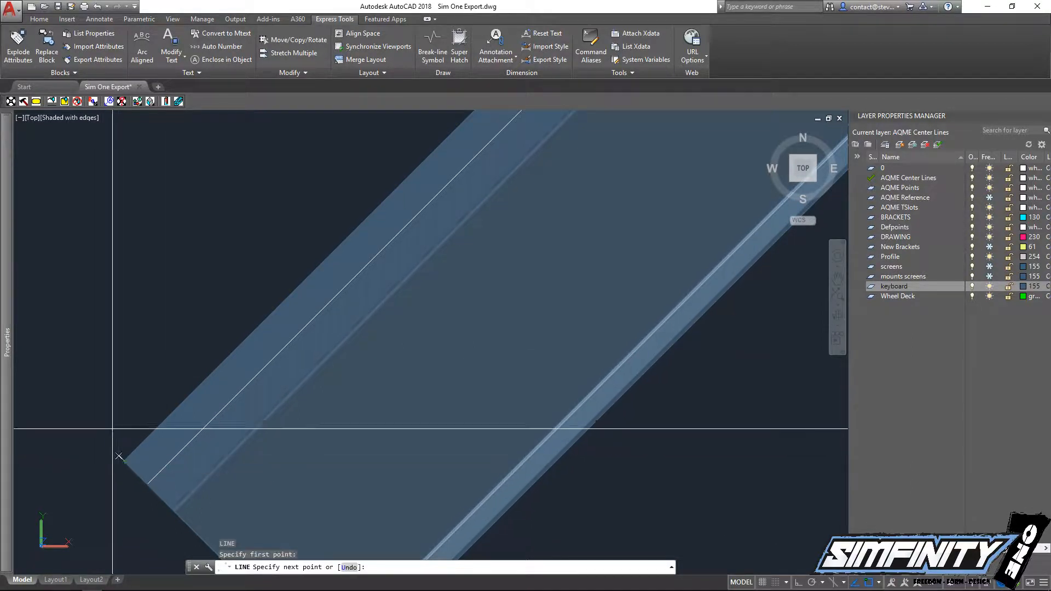
{"action": "left_click", "coordinate": [59, 395]}
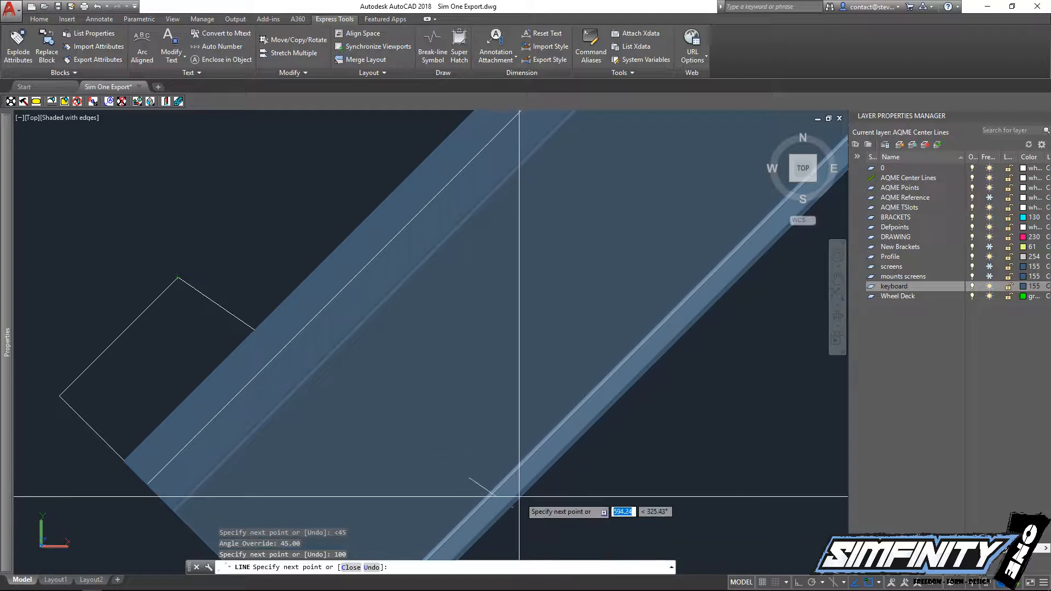
{"action": "scroll", "coordinate": [516, 545], "scroll_direction": "down", "scroll_amount": 2}
{"action": "middle_click_drag", "start_coordinate": [517, 545], "coordinate": [522, 350]}
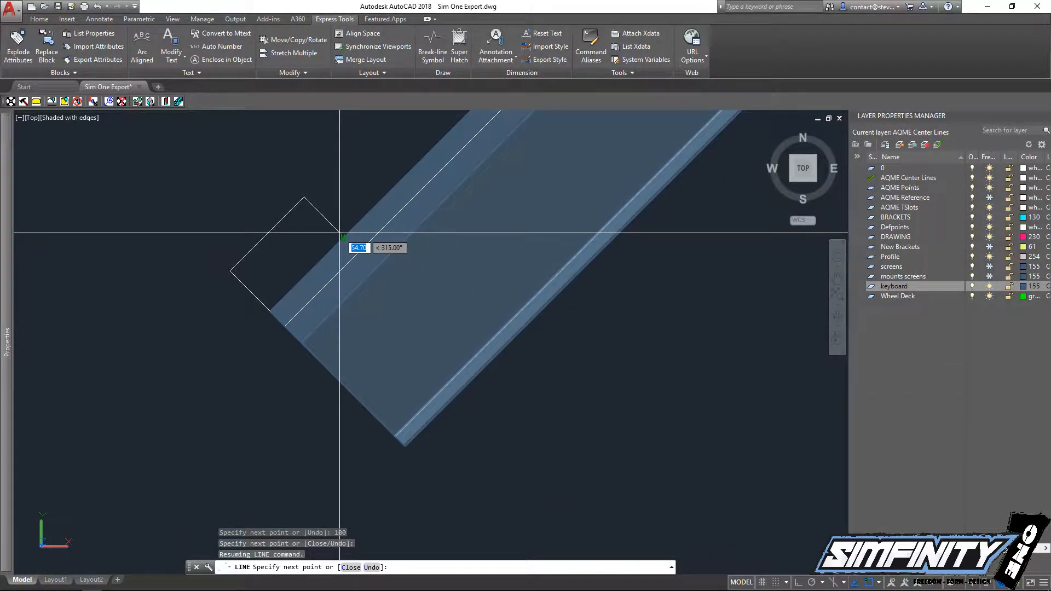
{"action": "left_click", "coordinate": [354, 252]}
{"action": "key", "text": "Escape"}
Draw a circle of diameter 7 where the construction line meets the flange's centre line
{"action": "scroll", "coordinate": [359, 304], "scroll_direction": "up", "scroll_amount": 4}
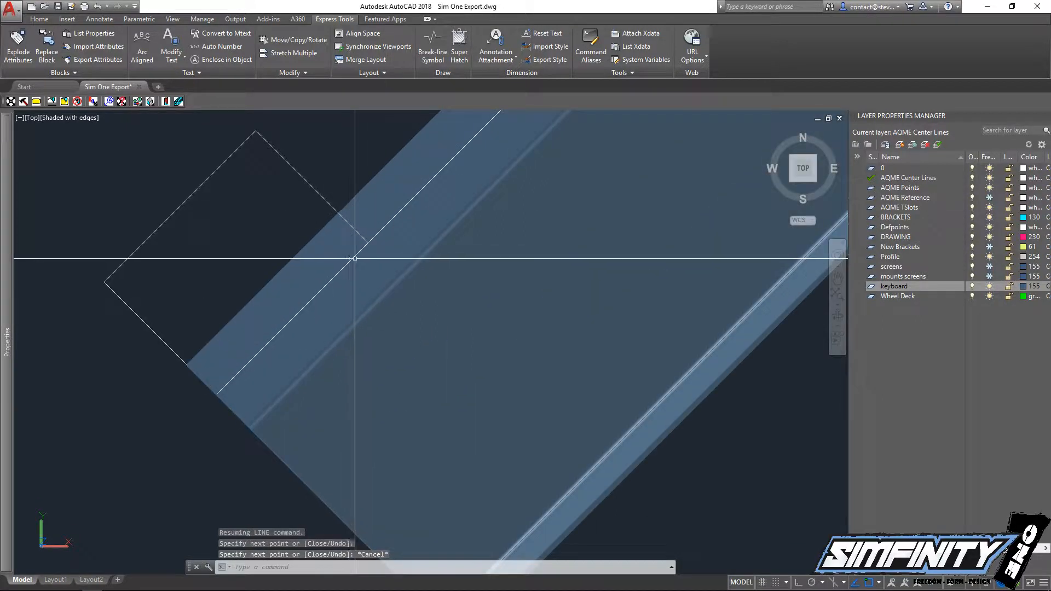
{"action": "type", "text": "ci"}
{"action": "key", "text": "Return"}
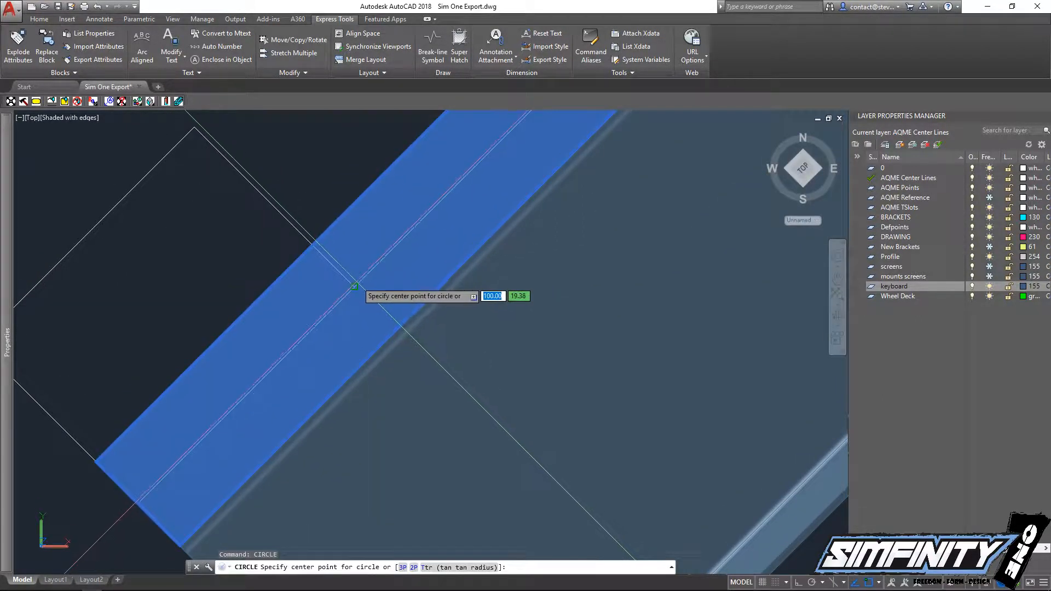
{"action": "left_click", "coordinate": [354, 286]}
{"action": "key", "text": "Return"}
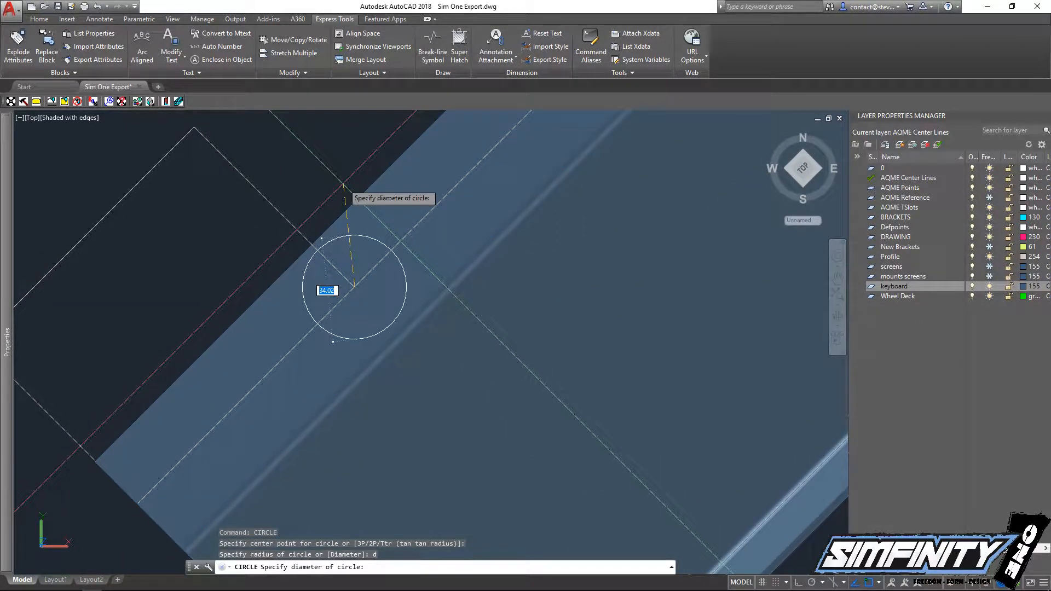
{"action": "type", "text": "7"}
{"action": "key", "text": "Return"}
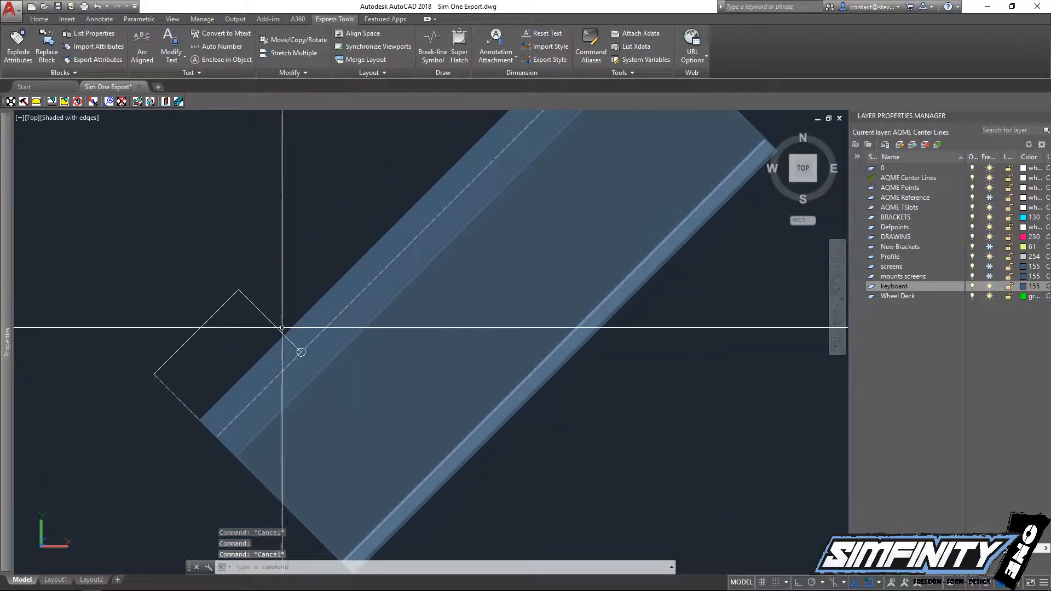
{"action": "type", "text": "e"}
{"action": "key", "text": "Return"}
{"action": "left_click", "coordinate": [272, 309]}
{"action": "key", "text": "Escape"}
{"action": "key", "text": "Escape"}
Erase the three construction lines outside the tray, keeping the centre line and the circle
{"action": "type", "text": "e"}
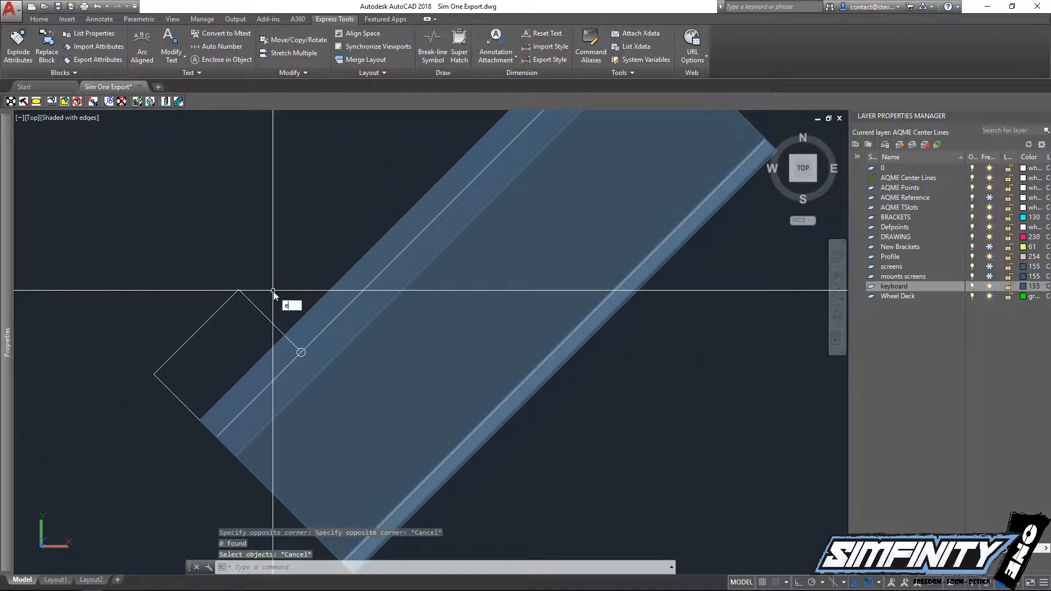
{"action": "key", "text": "Return"}
{"action": "left_click", "coordinate": [270, 301]}
{"action": "left_click", "coordinate": [195, 278]}
{"action": "key", "text": "Return"}
{"action": "type", "text": "e"}
{"action": "key", "text": "Return"}
{"action": "left_click", "coordinate": [195, 389]}
{"action": "left_click", "coordinate": [171, 396]}
{"action": "key", "text": "Return"}
{"action": "key", "text": "Escape"}
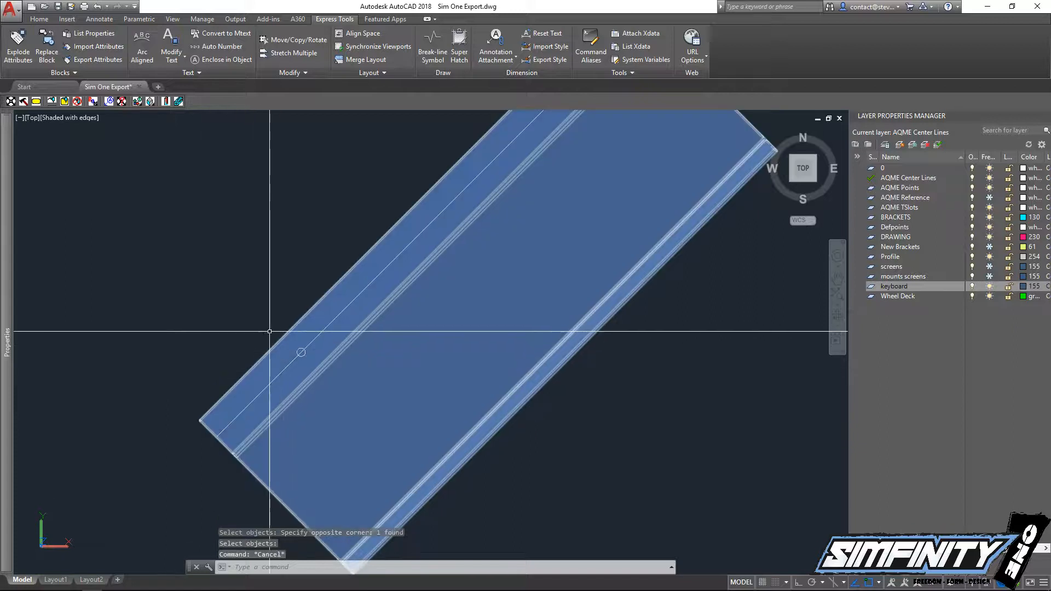
{"action": "scroll", "coordinate": [271, 381], "scroll_direction": "up", "scroll_amount": 2}
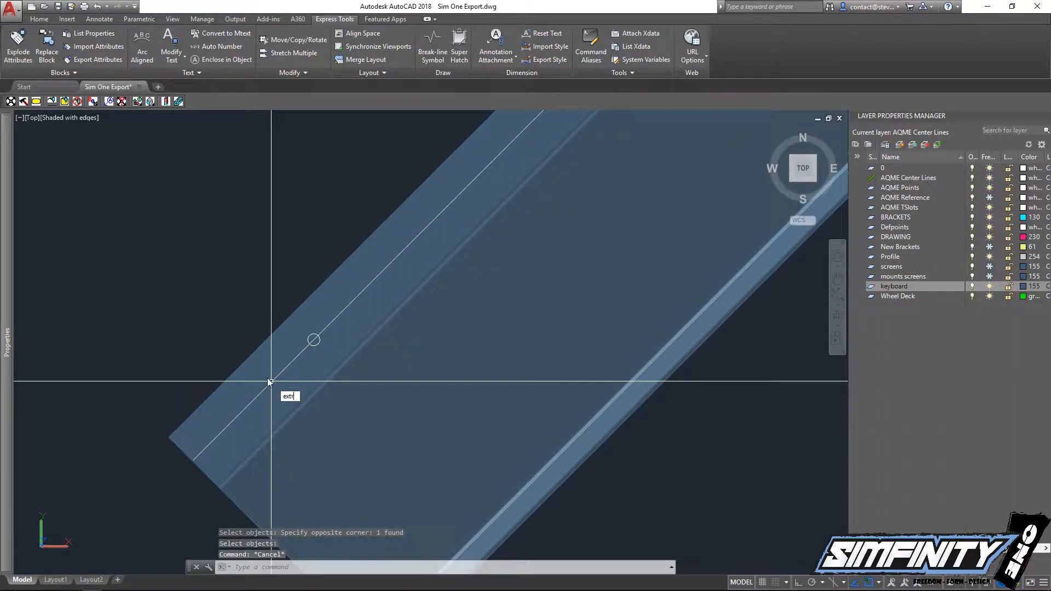
{"action": "key", "text": "Escape"}
{"action": "type", "text": "e"}
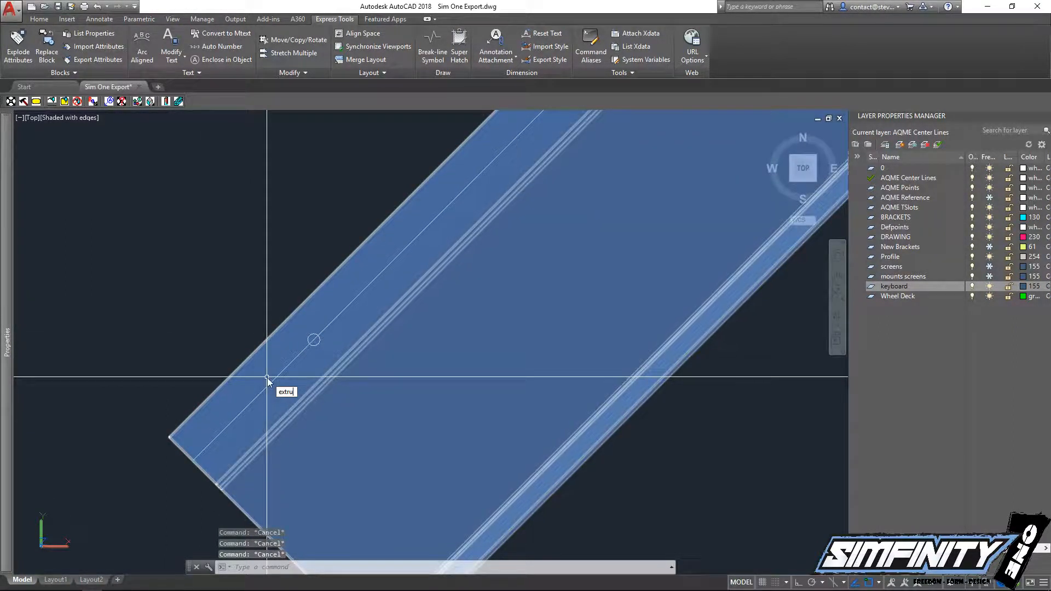
{"action": "type", "text": "XTRUde"}
{"action": "key", "text": "Return"}
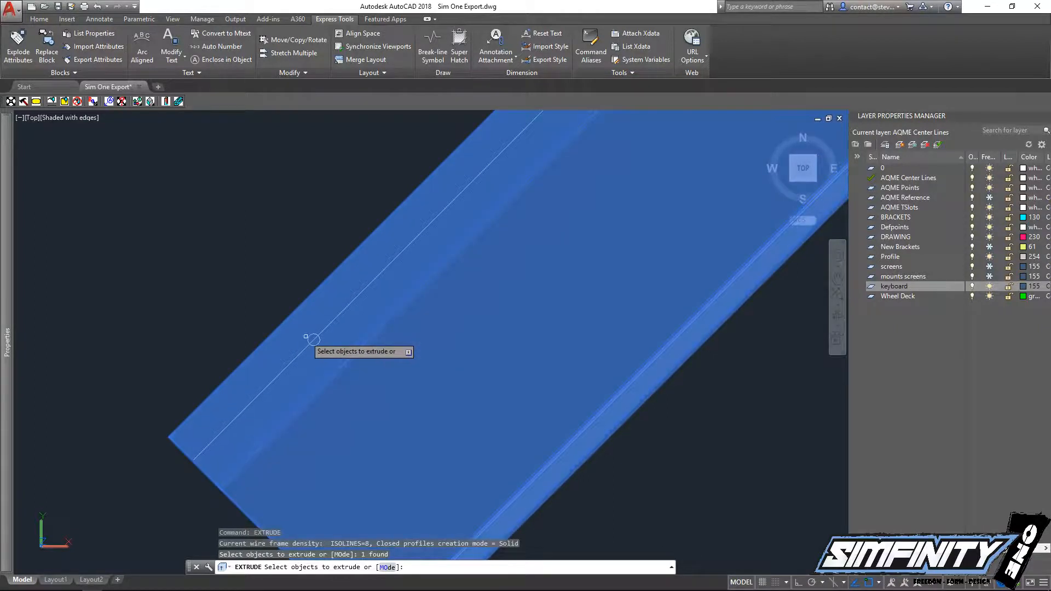
{"action": "key", "text": "Escape"}
{"action": "key", "text": "Escape"}
{"action": "scroll", "coordinate": [290, 276], "scroll_direction": "down", "scroll_amount": 3}
{"action": "key", "text": "Escape"}
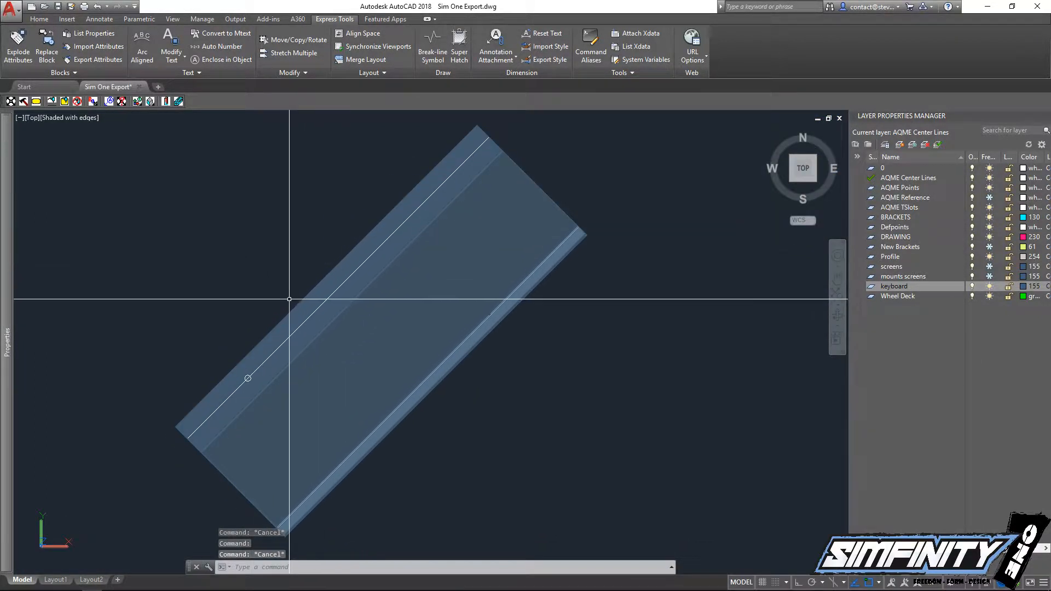
Copy the circle along the flange's centre line by 300 at an angle of 45°
{"action": "type", "text": "co"}
{"action": "key", "text": "Return"}
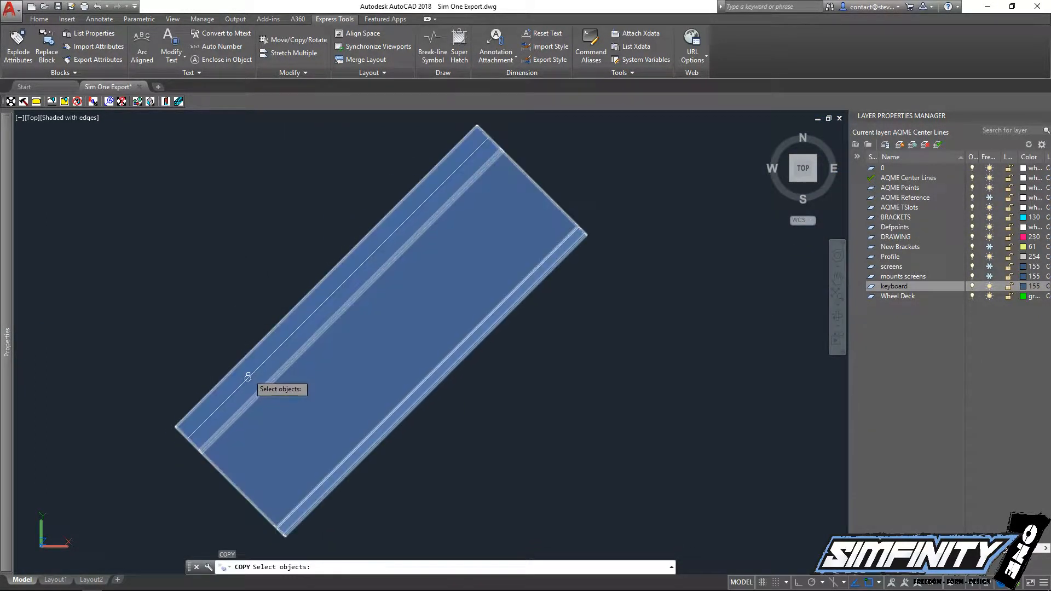
{"action": "scroll", "coordinate": [247, 370], "scroll_direction": "up", "scroll_amount": 3}
{"action": "key", "text": "Escape"}
{"action": "key", "text": "Escape"}
{"action": "key", "text": "Return"}
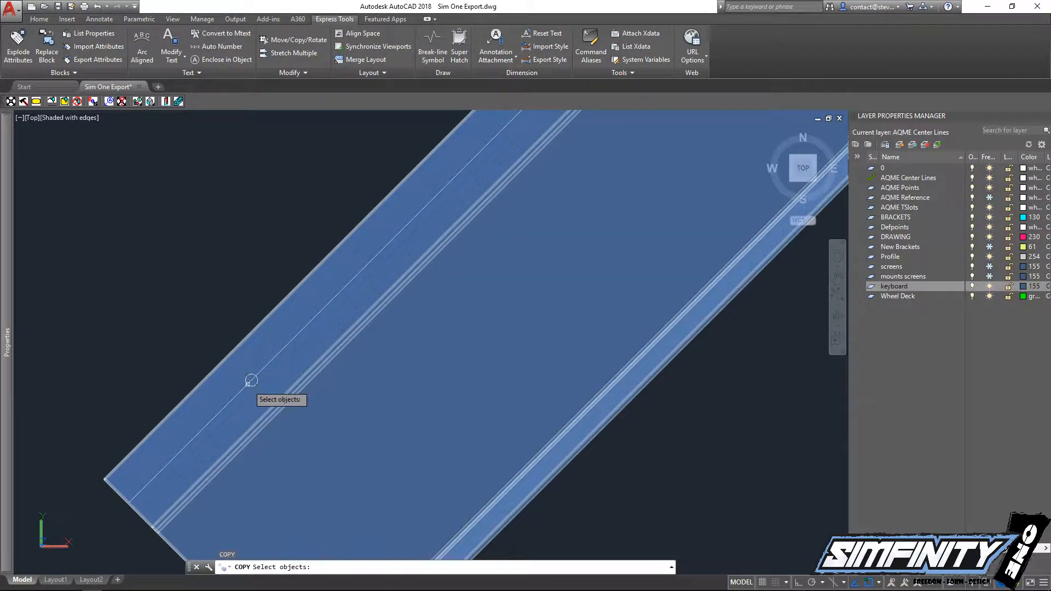
{"action": "left_click", "coordinate": [188, 310]}
{"action": "left_click", "coordinate": [277, 418]}
{"action": "key", "text": "Return"}
{"action": "left_click", "coordinate": [185, 318]}
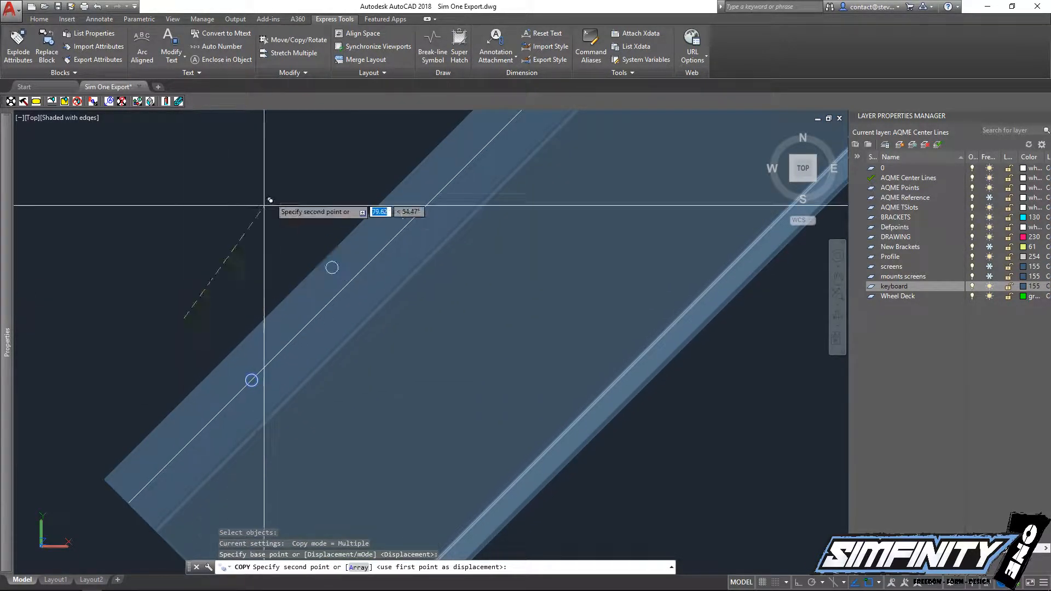
{"action": "middle_click_drag", "start_coordinate": [283, 175], "coordinate": [256, 281]}
{"action": "scroll", "coordinate": [371, 223], "scroll_direction": "down", "scroll_amount": 2}
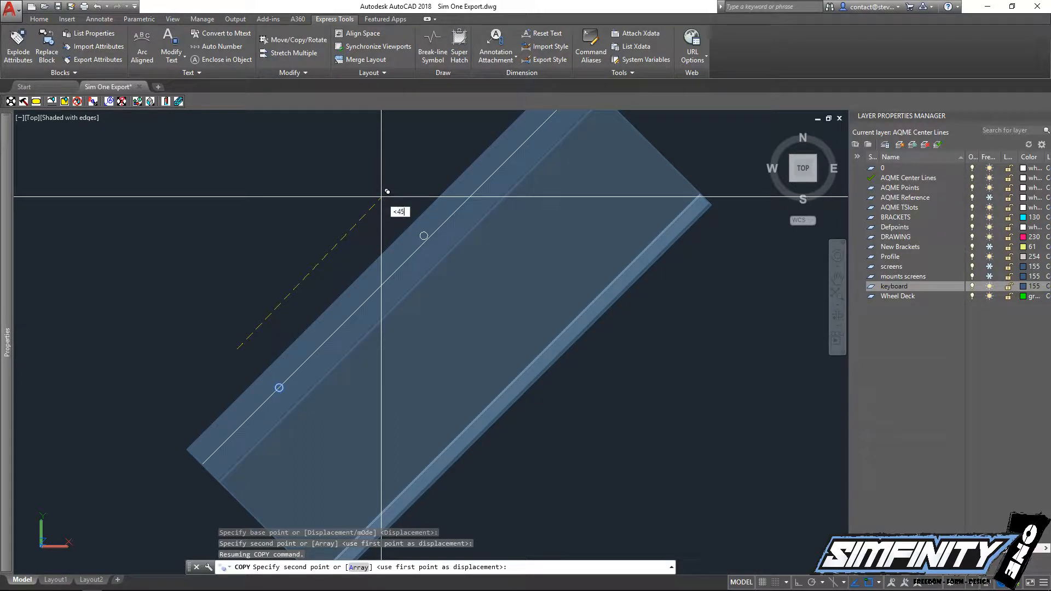
{"action": "middle_click_drag", "start_coordinate": [438, 135], "coordinate": [387, 184]}
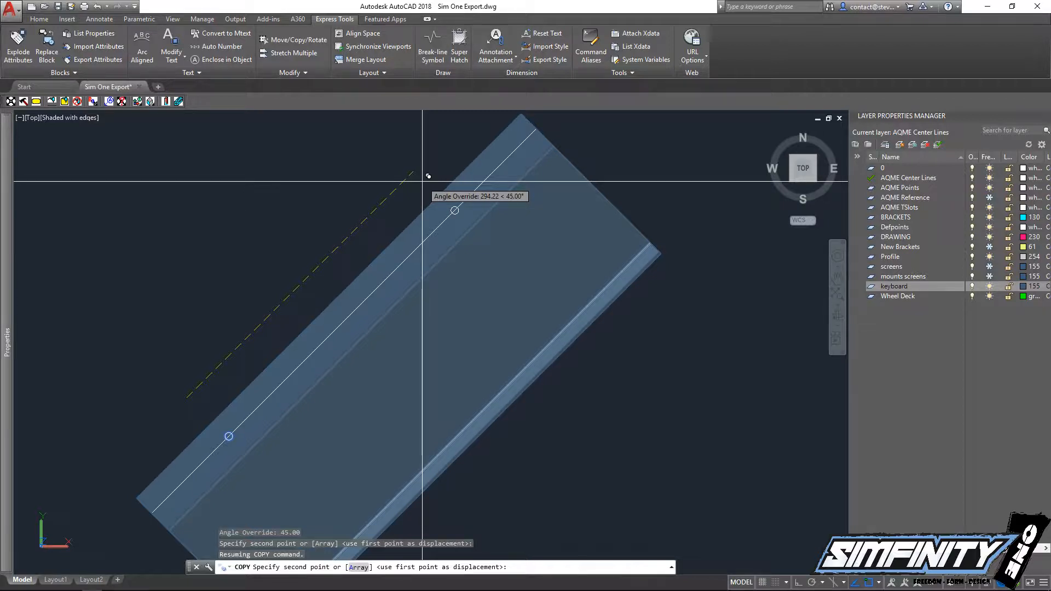
{"action": "type", "text": "0"}
{"action": "key", "text": "Return"}
{"action": "key", "text": "Escape"}
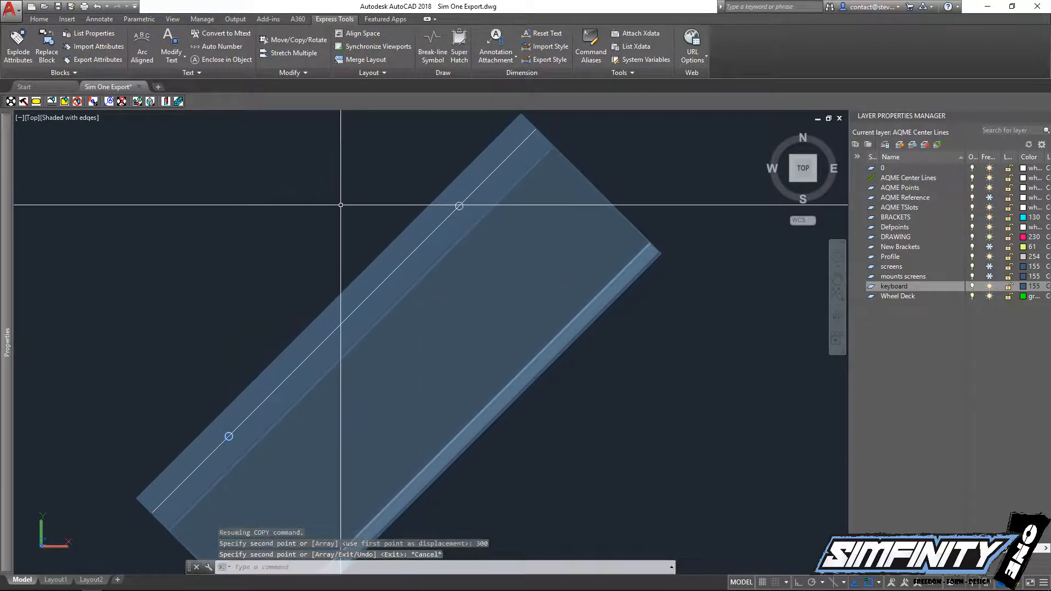
{"action": "key", "text": "Escape"}
Extrude both circles upward into long cylinders standing on the tray flange
{"action": "scroll", "coordinate": [231, 420], "scroll_direction": "up", "scroll_amount": 3}
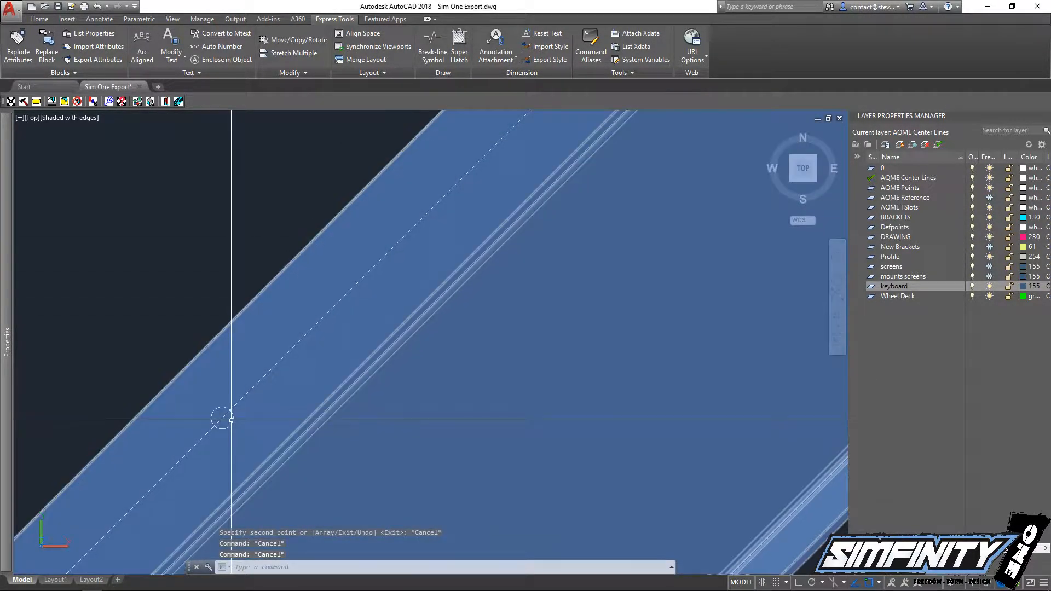
{"action": "type", "text": "extrude"}
{"action": "key", "text": "Return"}
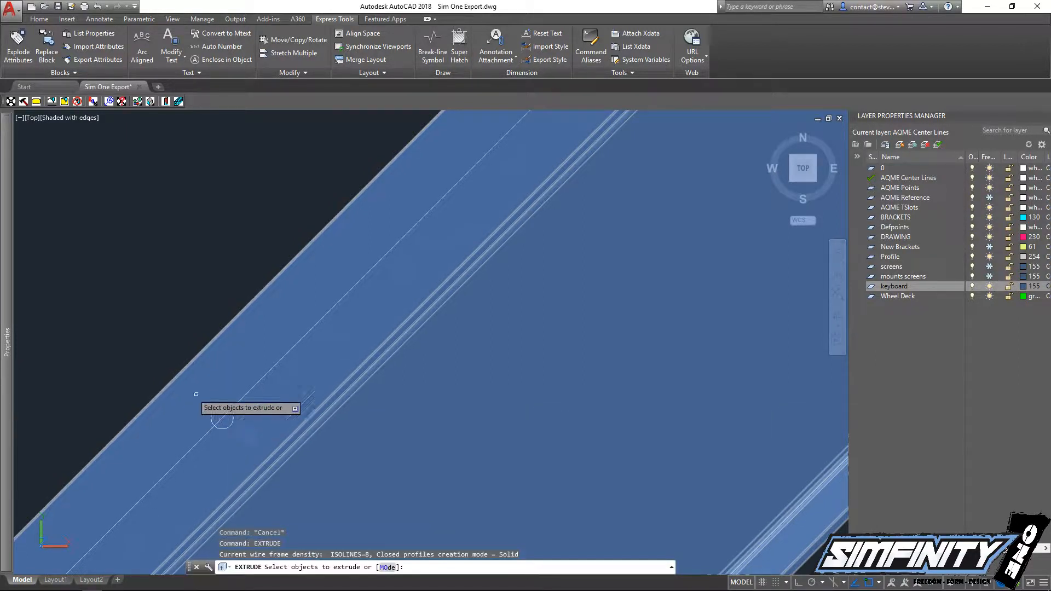
{"action": "left_click", "coordinate": [141, 317]}
{"action": "left_click", "coordinate": [223, 418]}
{"action": "scroll", "coordinate": [297, 288], "scroll_direction": "down", "scroll_amount": 3}
{"action": "middle_click_drag", "start_coordinate": [430, 113], "coordinate": [366, 253]}
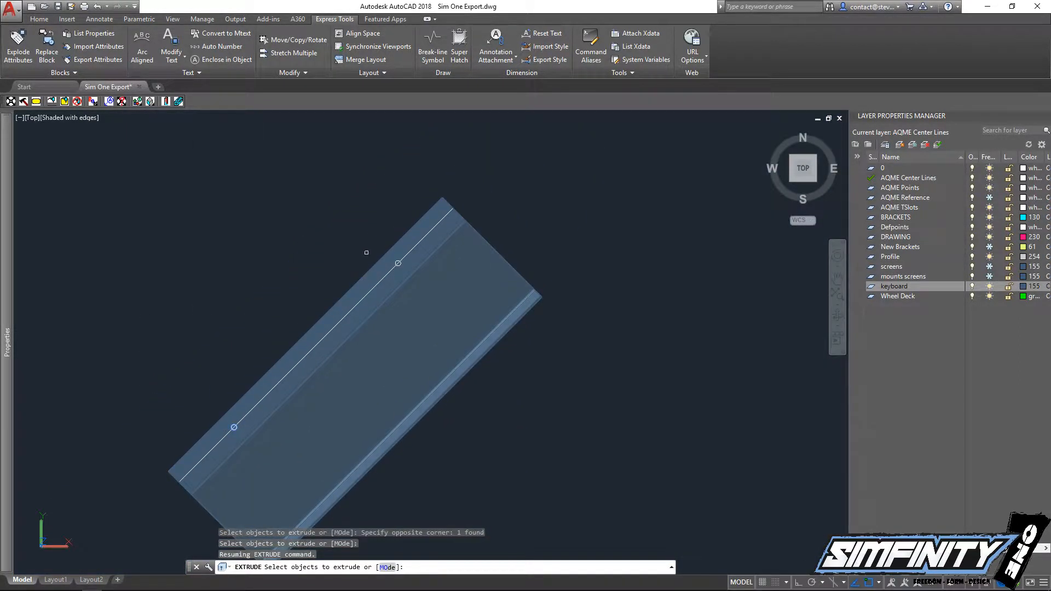
{"action": "left_click", "coordinate": [403, 265]}
{"action": "key", "text": "Return"}
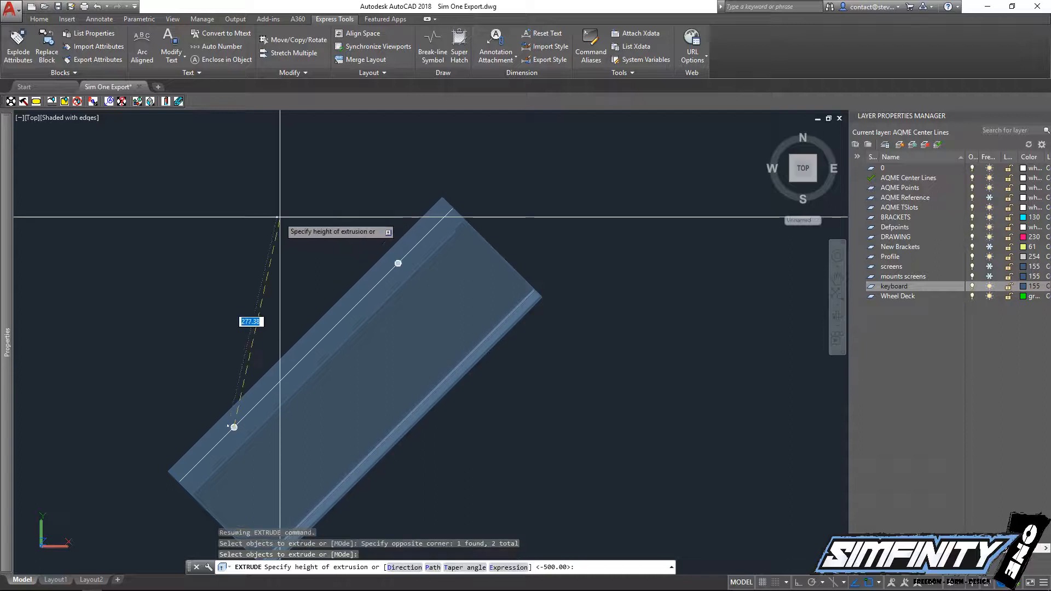
{"action": "scroll", "coordinate": [246, 211], "scroll_direction": "down", "scroll_amount": 4}
{"action": "middle_click_drag", "start_coordinate": [242, 243], "coordinate": [315, 149], "text": "shift"}
{"action": "left_click", "coordinate": [307, 330]}
{"action": "key", "text": "Escape"}
Move both cylinders straight down with Ortho on, so that they pass through the tray flange
{"action": "scroll", "coordinate": [306, 293], "scroll_direction": "up", "scroll_amount": 4}
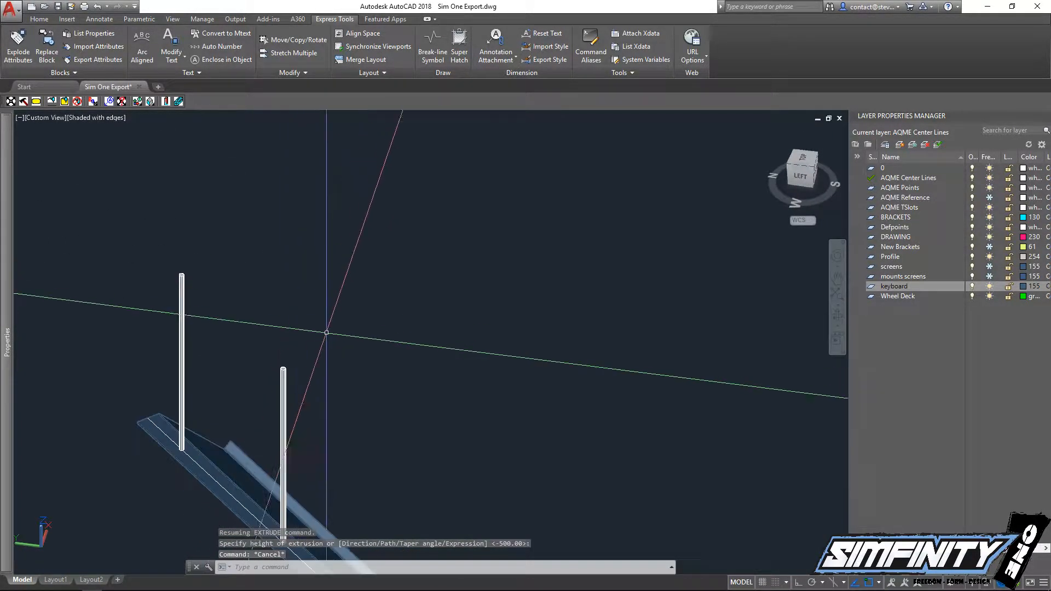
{"action": "middle_click_drag", "start_coordinate": [342, 406], "coordinate": [366, 312]}
{"action": "type", "text": "m"}
{"action": "key", "text": "Return"}
{"action": "left_click", "coordinate": [374, 325]}
{"action": "left_click", "coordinate": [356, 311]}
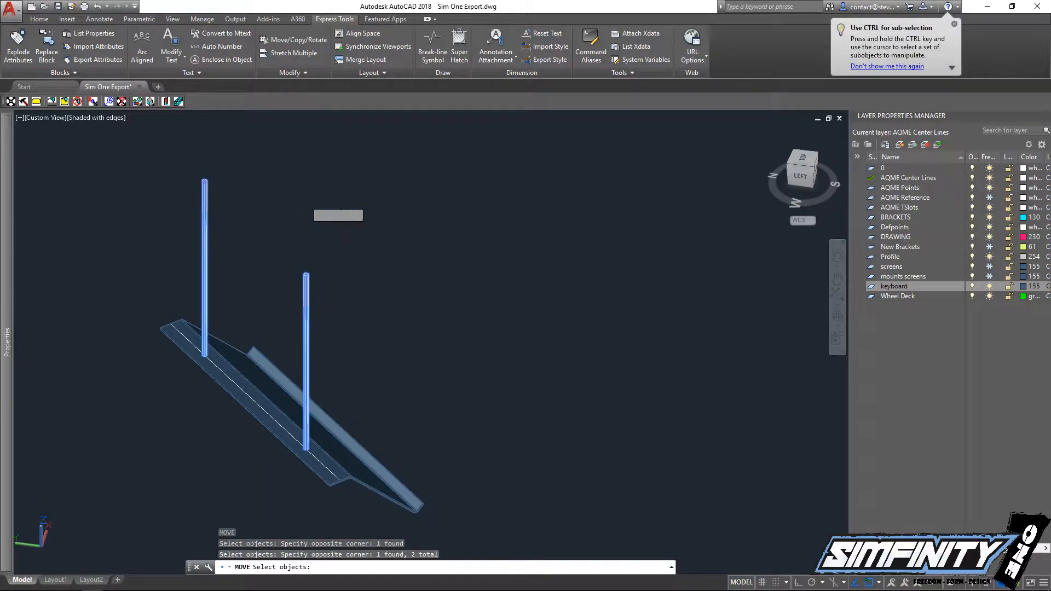
{"action": "key", "text": "Return"}
{"action": "left_click", "coordinate": [352, 235]}
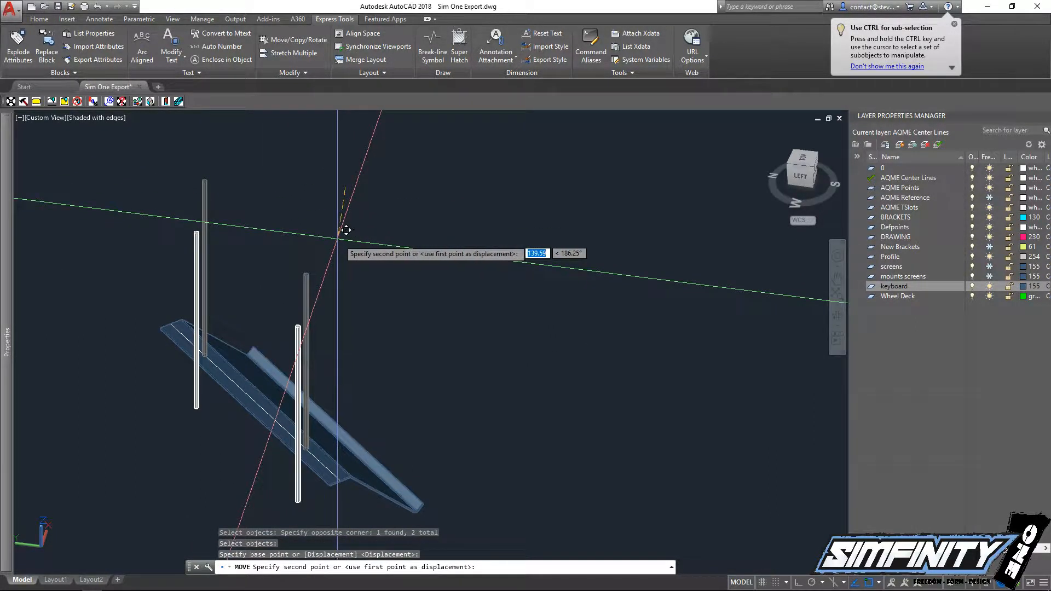
{"action": "key", "text": "F8"}
{"action": "key", "text": "Escape"}
{"action": "key", "text": "Escape"}
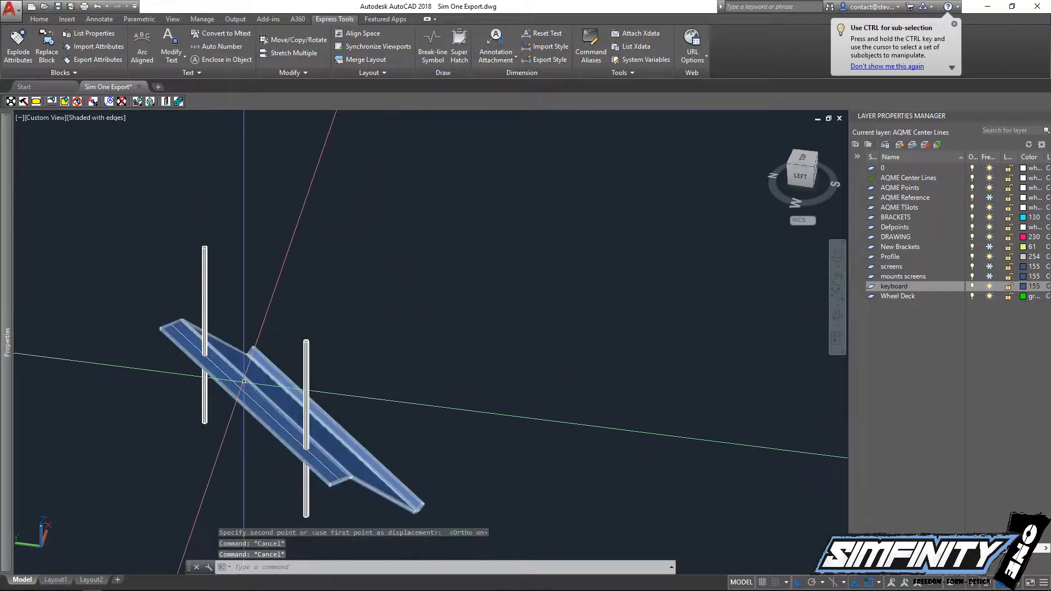
Subtract both cylinders from the keyboard tray solid to cut two through holes in its flange
{"action": "type", "text": "subtrac"}
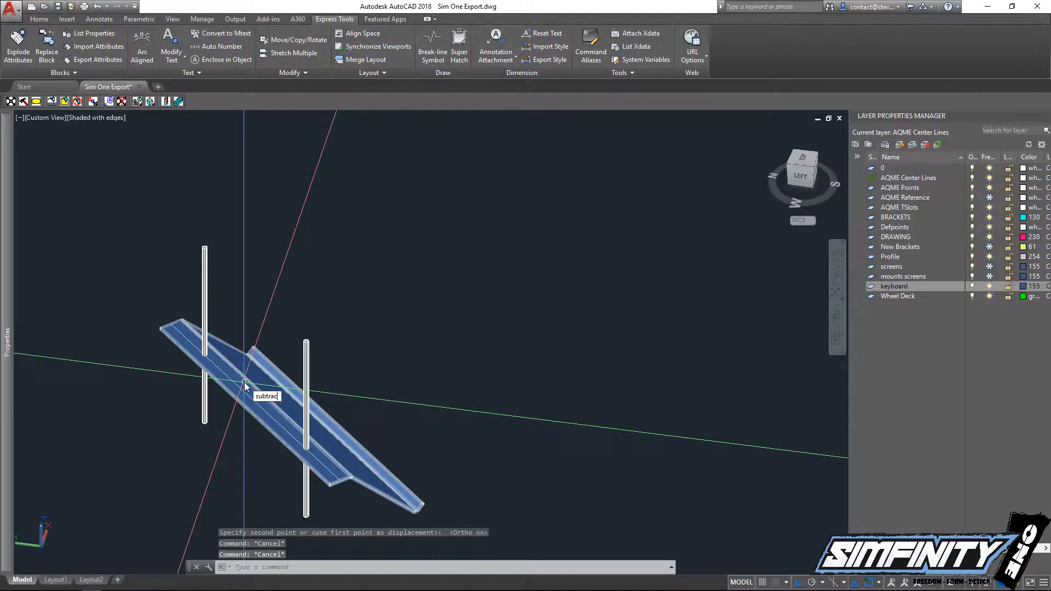
{"action": "type", "text": "t"}
{"action": "key", "text": "Return"}
{"action": "left_click", "coordinate": [293, 389]}
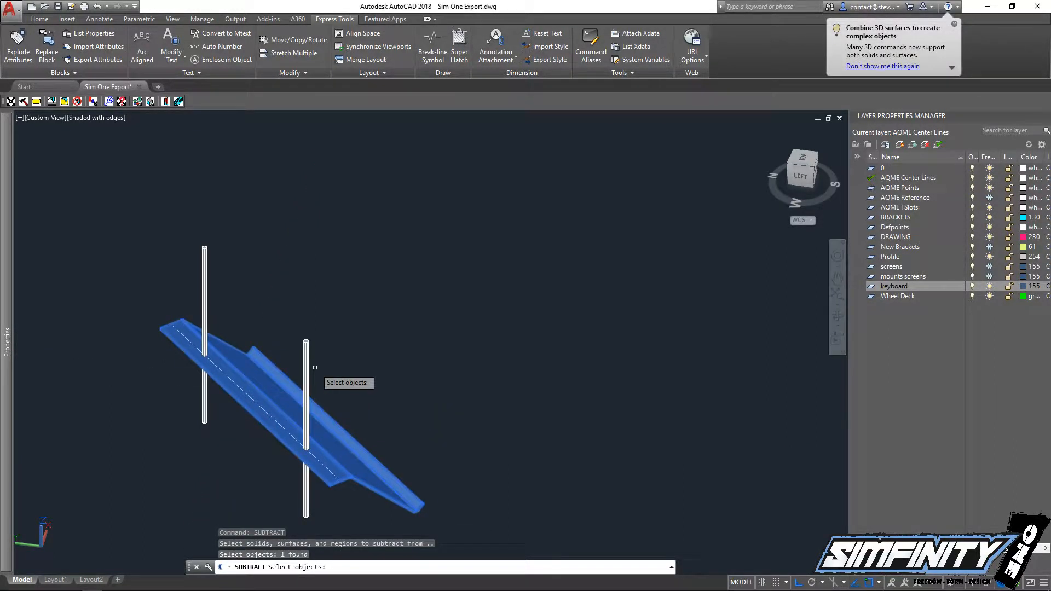
{"action": "key", "text": "Return"}
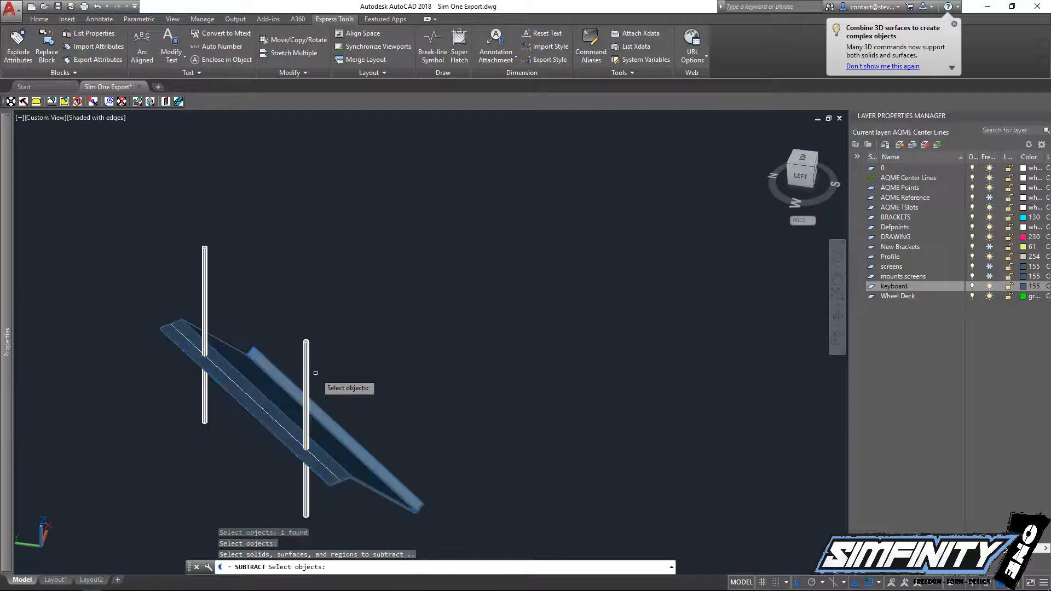
{"action": "key", "text": "Escape"}
{"action": "key", "text": "Escape"}
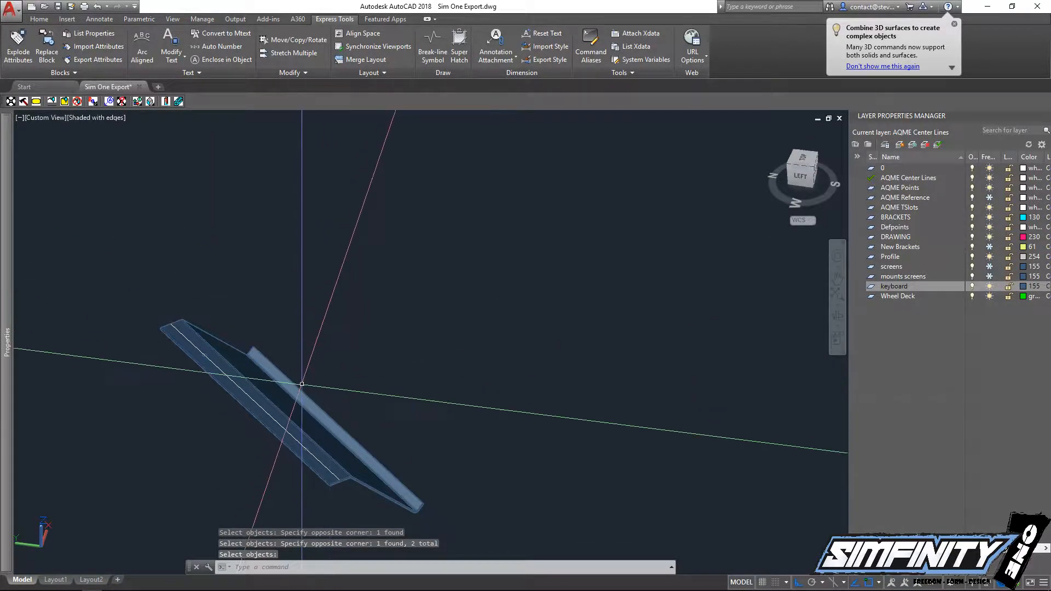
Erase the leftover construction centre line from the flange of the drilled keyboard tray
{"action": "scroll", "coordinate": [276, 422], "scroll_direction": "up", "scroll_amount": 10}
{"action": "type", "text": "e"}
{"action": "key", "text": "Return"}
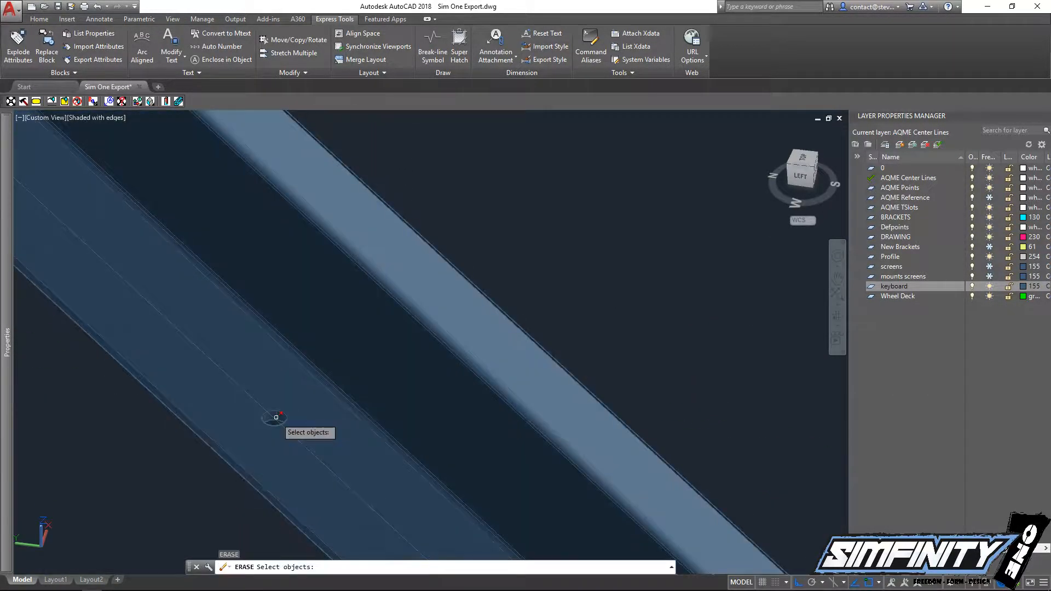
{"action": "key", "text": "Return"}
{"action": "scroll", "coordinate": [394, 388], "scroll_direction": "down", "scroll_amount": 10}
{"action": "key", "text": "Escape"}
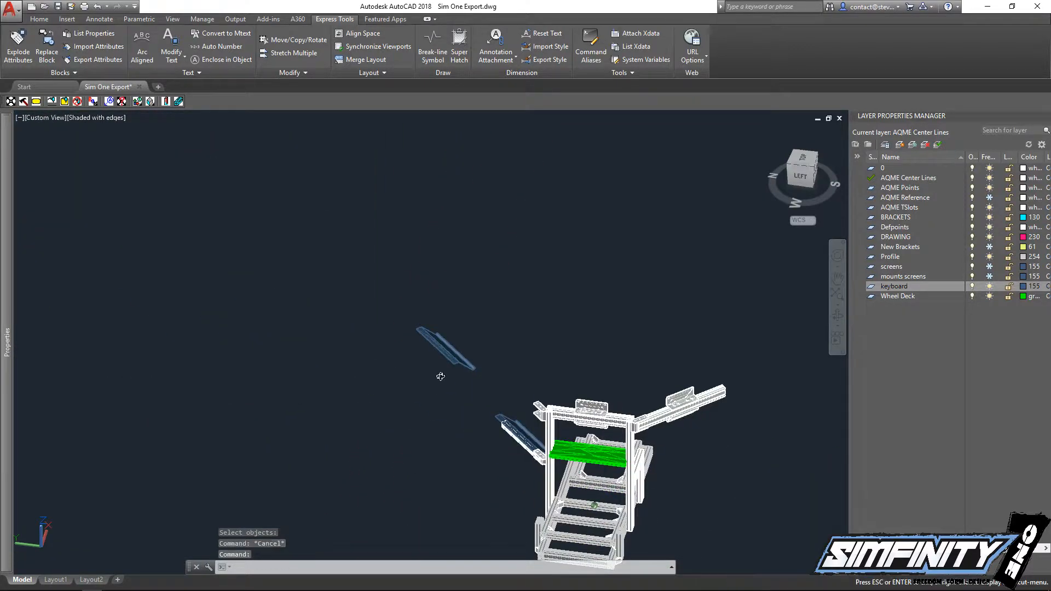
{"action": "scroll", "coordinate": [500, 356], "scroll_direction": "up", "scroll_amount": 8}
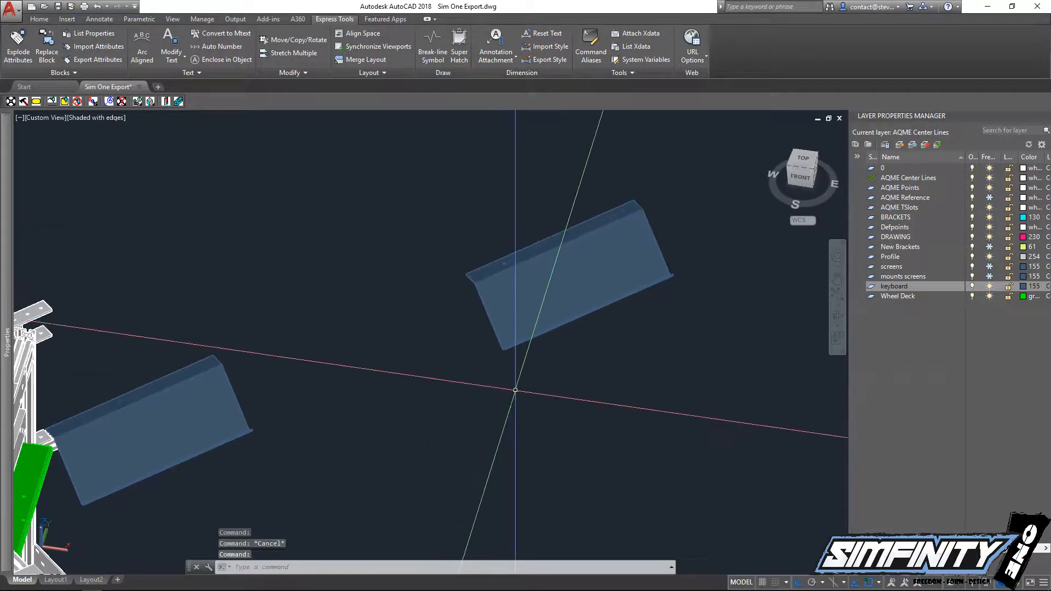
{"action": "type", "text": "m"}
{"action": "key", "text": "Return"}
{"action": "left_click", "coordinate": [445, 228]}
{"action": "key", "text": "Return"}
{"action": "scroll", "coordinate": [465, 274], "scroll_direction": "down", "scroll_amount": 5}
{"action": "scroll", "coordinate": [509, 286], "scroll_direction": "up", "scroll_amount": 8}
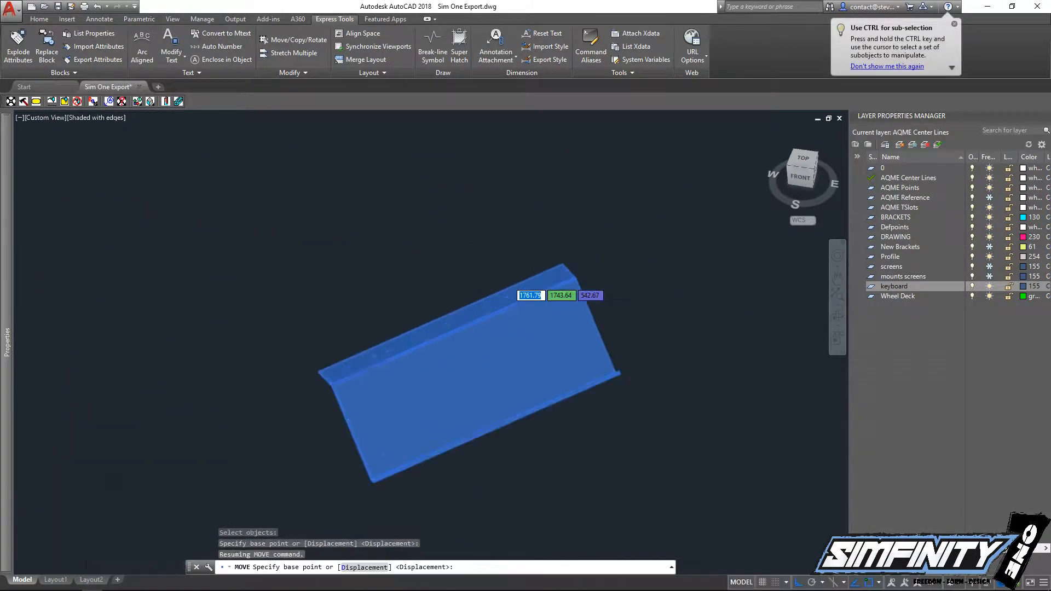
{"action": "scroll", "coordinate": [641, 218], "scroll_direction": "down", "scroll_amount": 5}
{"action": "left_click", "coordinate": [422, 285]}
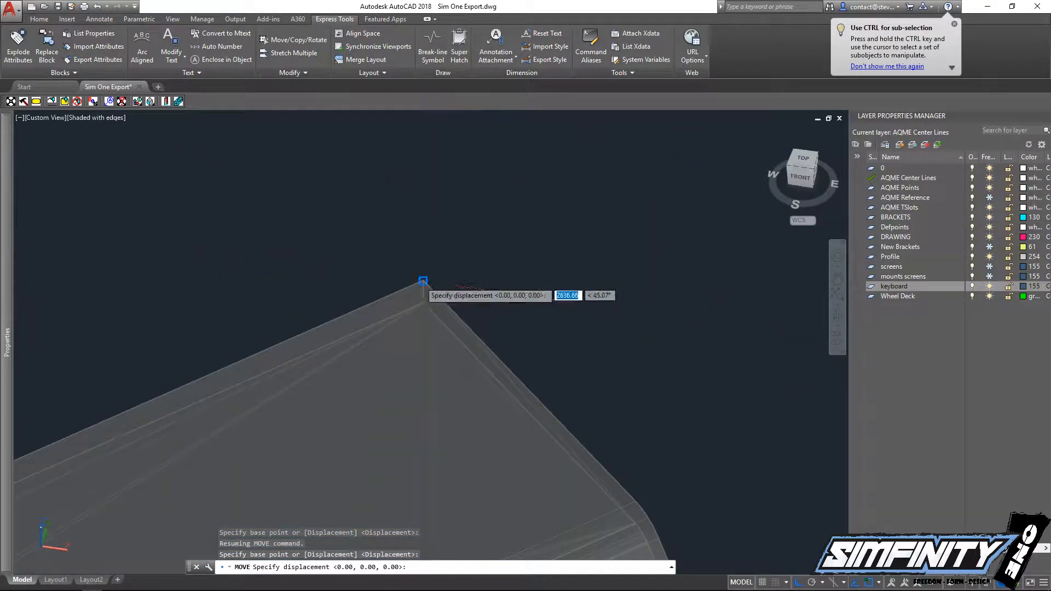
Move the drilled tray by its outer flange corner onto the matching corner of the tray mounted on the rig
{"action": "left_click", "coordinate": [409, 297]}
{"action": "key", "text": "Return"}
{"action": "left_click", "coordinate": [422, 282]}
{"action": "scroll", "coordinate": [343, 304], "scroll_direction": "down", "scroll_amount": 5}
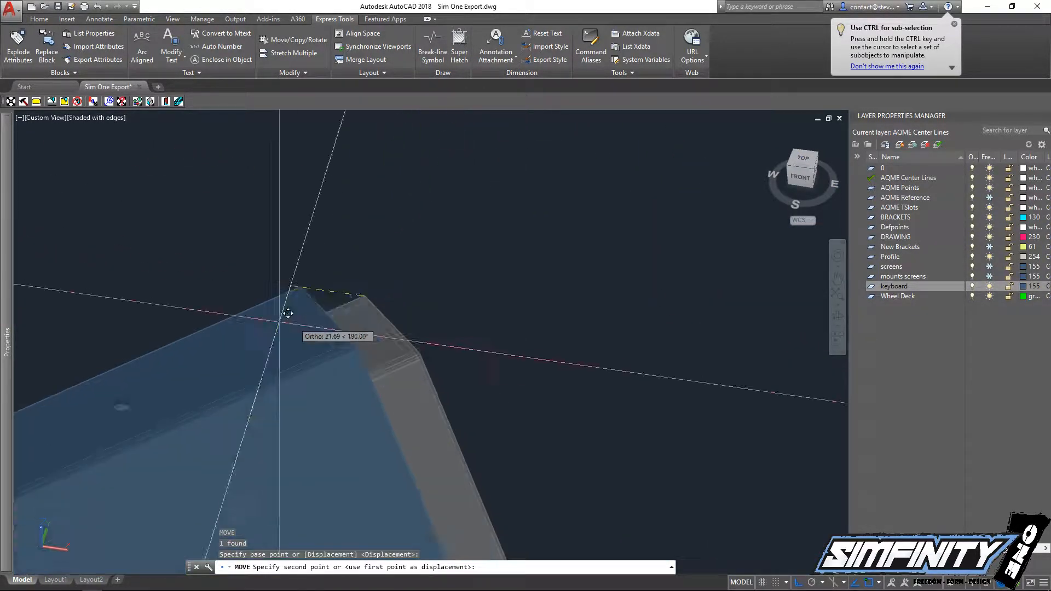
{"action": "middle_click_drag", "start_coordinate": [289, 312], "coordinate": [660, 244]}
{"action": "scroll", "coordinate": [416, 312], "scroll_direction": "down", "scroll_amount": 5}
{"action": "scroll", "coordinate": [328, 335], "scroll_direction": "up", "scroll_amount": 8}
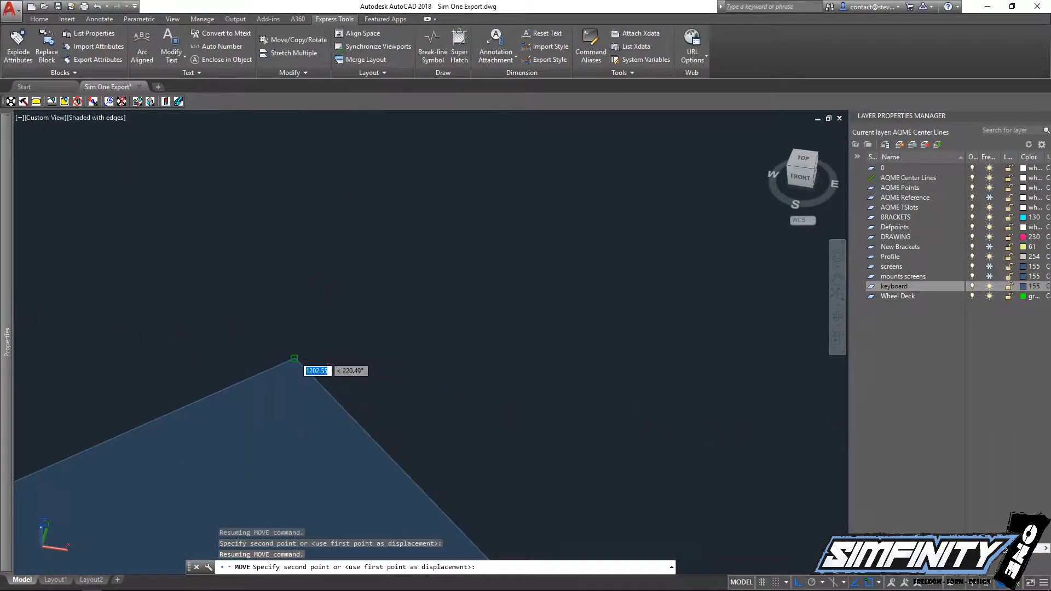
{"action": "left_click", "coordinate": [294, 359]}
Try to erase the old tray that coincides with the drilled one, and undo the erase
{"action": "scroll", "coordinate": [383, 218], "scroll_direction": "up", "scroll_amount": 8}
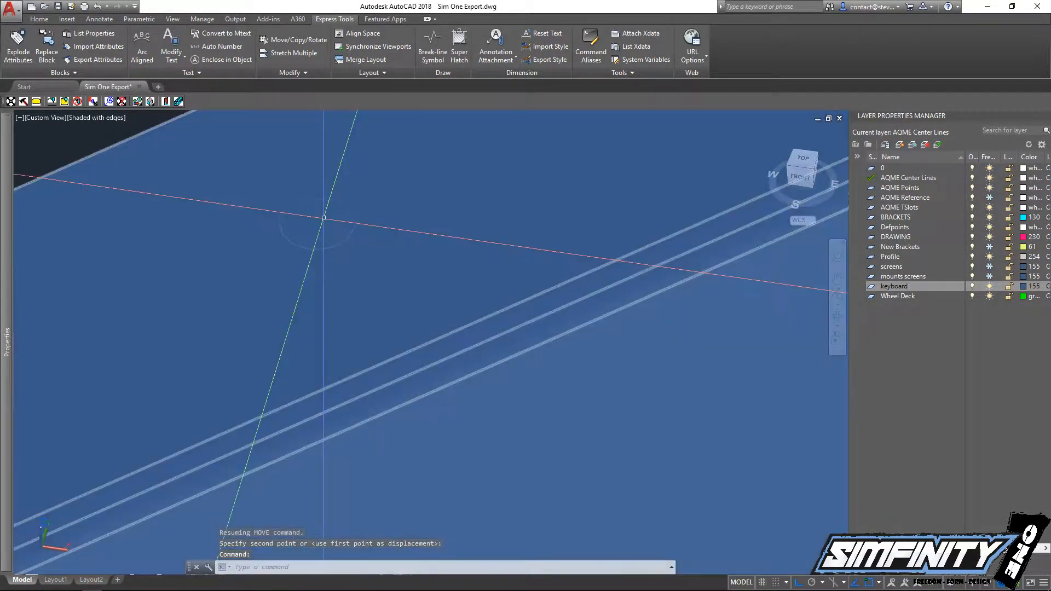
{"action": "type", "text": "e"}
{"action": "key", "text": "Return"}
{"action": "left_click", "coordinate": [317, 232]}
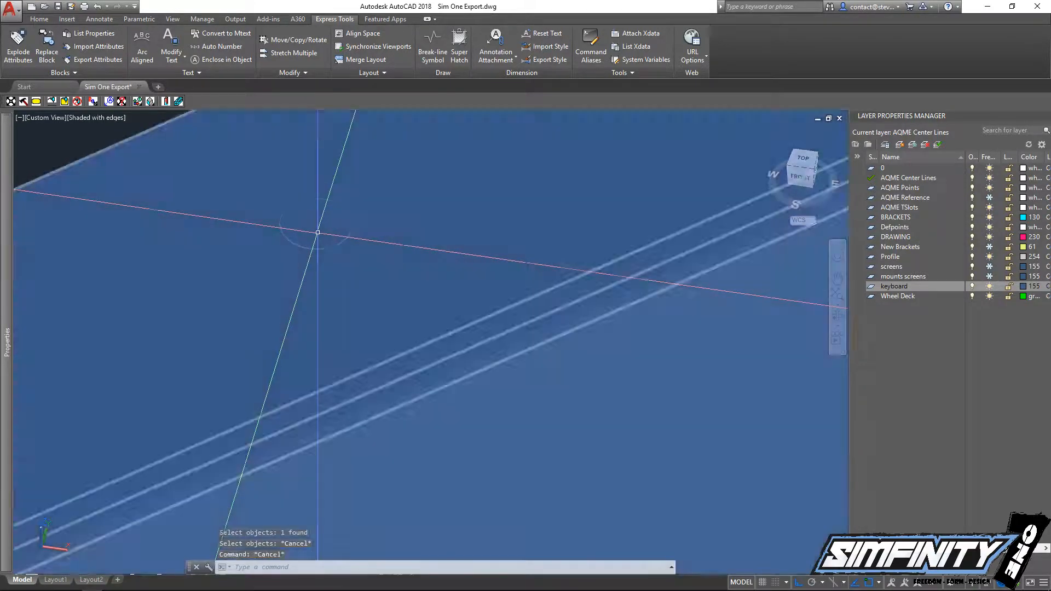
{"action": "key", "text": "Escape"}
{"action": "key", "text": "Return"}
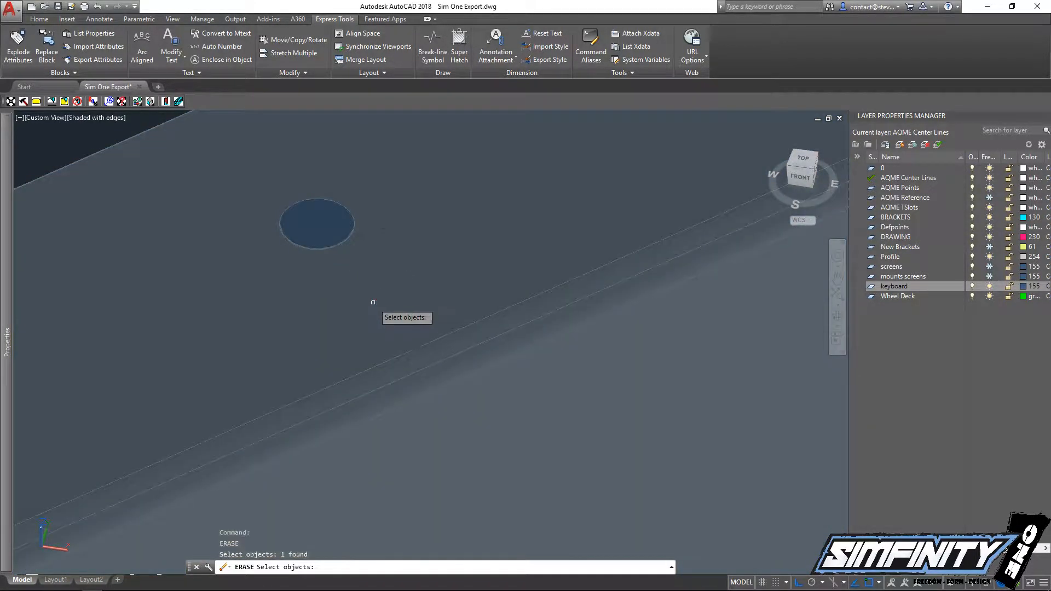
{"action": "key", "text": "Escape"}
{"action": "key", "text": "ctrl+z"}
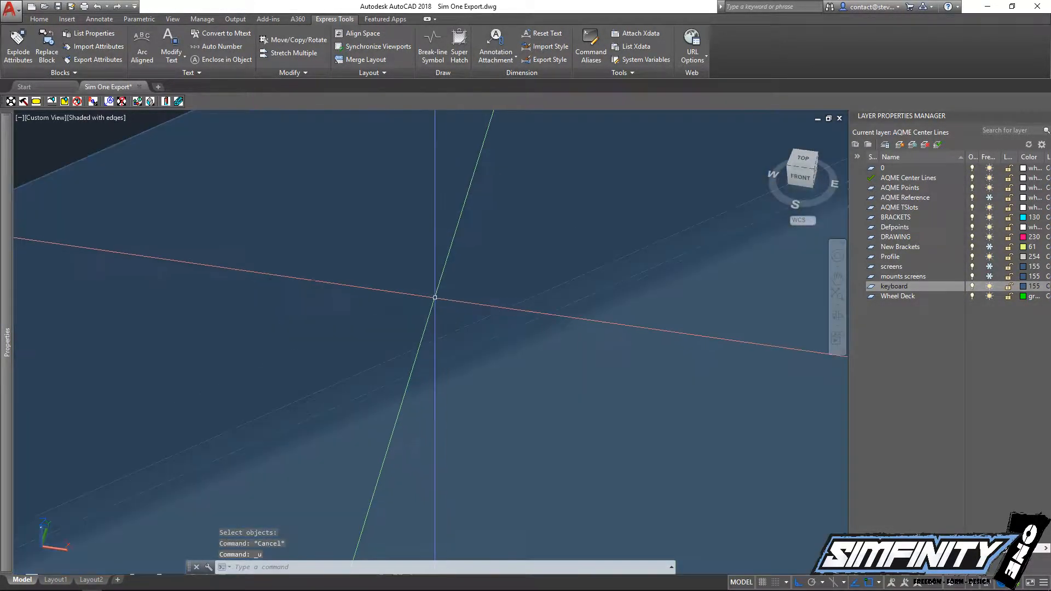
{"action": "key", "text": "Return"}
{"action": "key", "text": "Escape"}
{"action": "key", "text": "Escape"}
Erase one of the two coincident trays again and undo that erase
{"action": "scroll", "coordinate": [331, 251], "scroll_direction": "down", "scroll_amount": 5}
{"action": "middle_click_drag", "start_coordinate": [331, 251], "coordinate": [416, 313]}
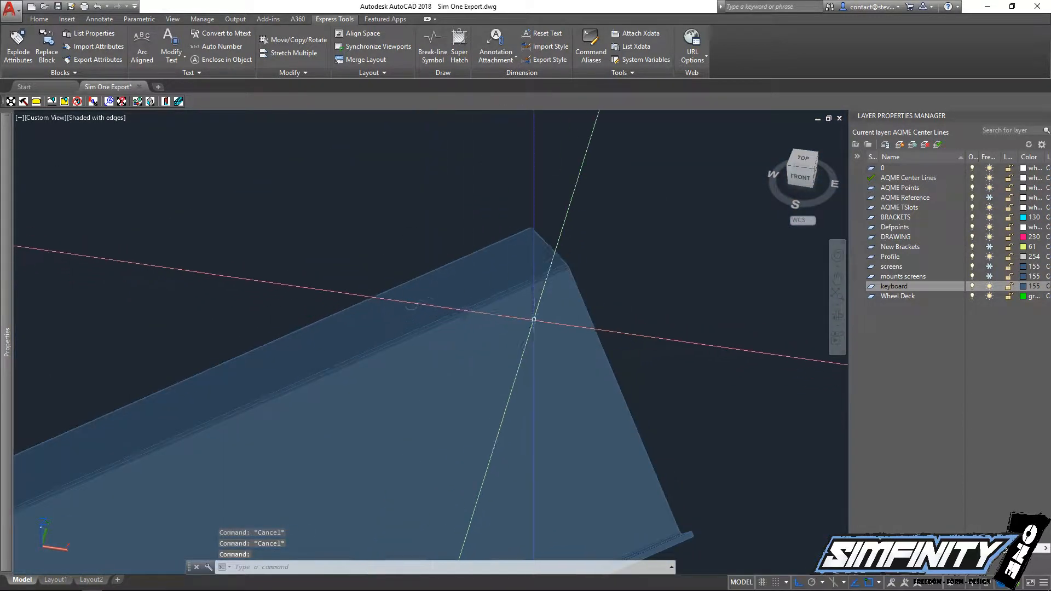
{"action": "left_click", "coordinate": [533, 319]}
{"action": "type", "text": "e"}
{"action": "key", "text": "Escape"}
{"action": "key", "text": "Escape"}
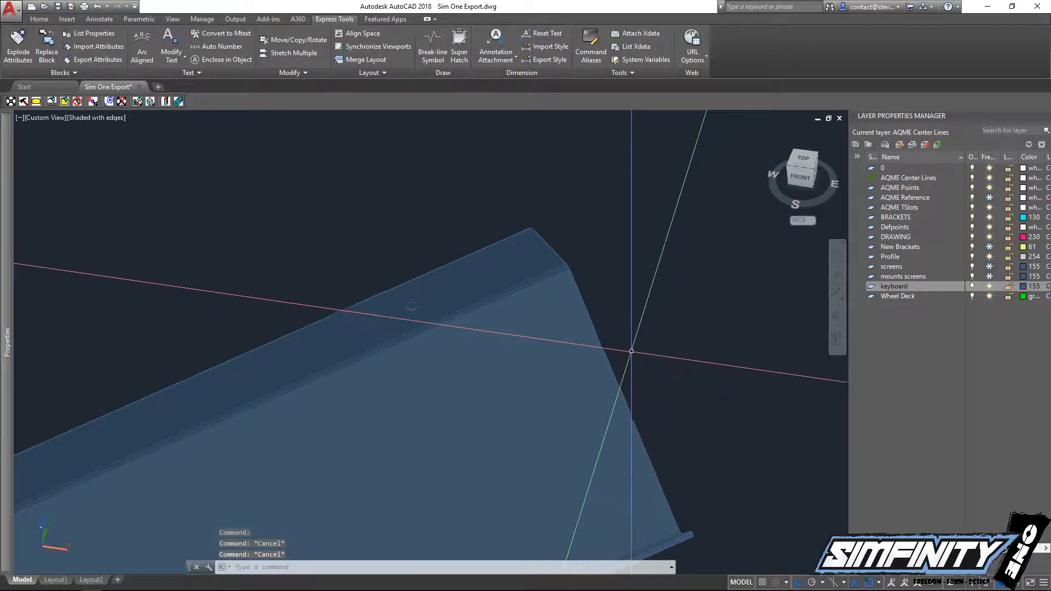
{"action": "type", "text": "e"}
{"action": "key", "text": "Return"}
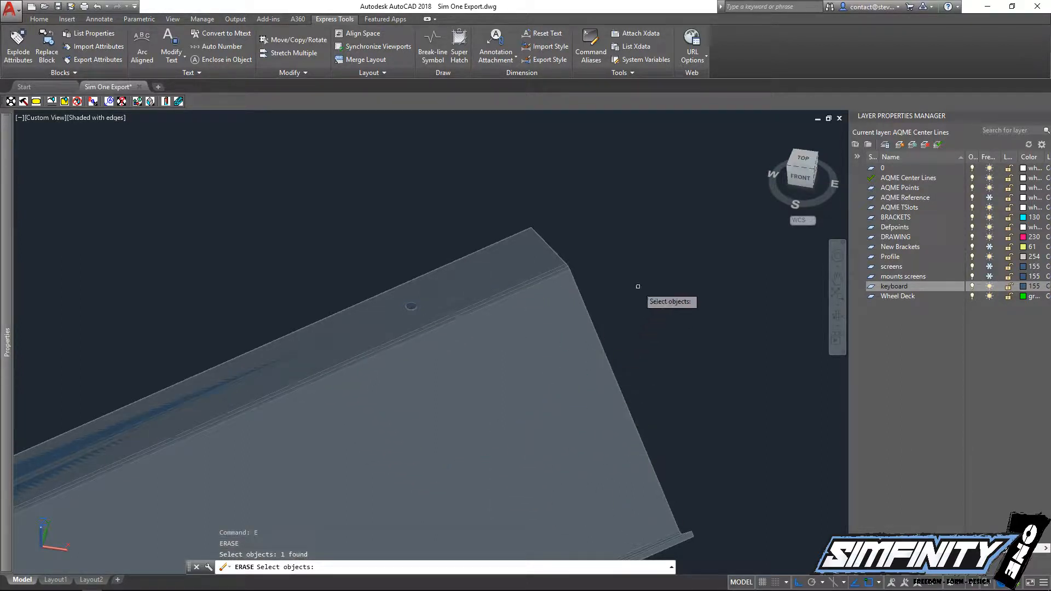
{"action": "key", "text": "Return"}
{"action": "key", "text": "ctrl+z"}
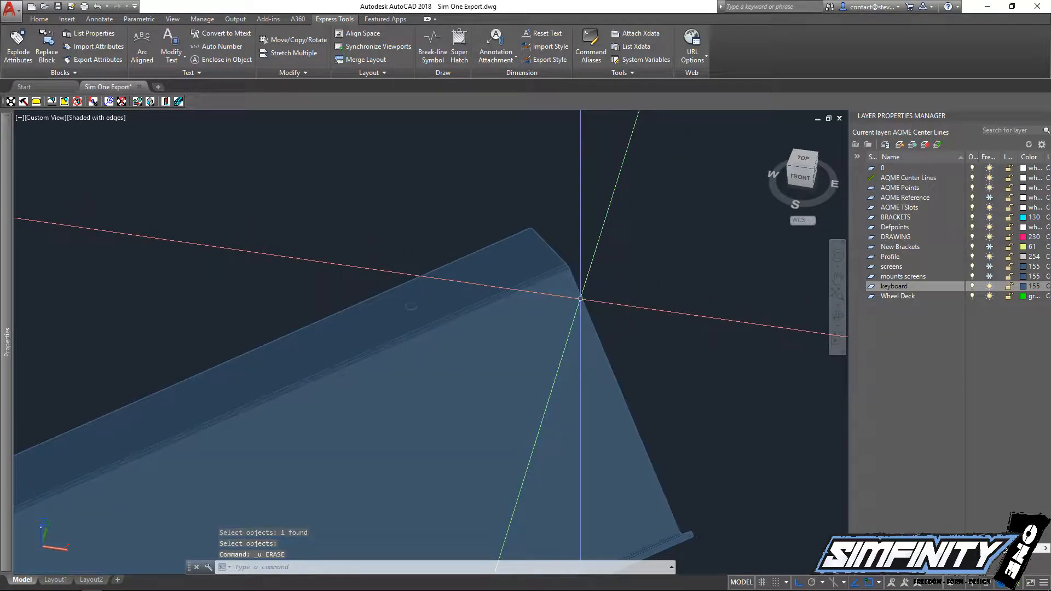
Erase the original keyboard tray without holes at the mounted position
{"action": "key", "text": "Return"}
{"action": "type", "text": "e"}
{"action": "key", "text": "Return"}
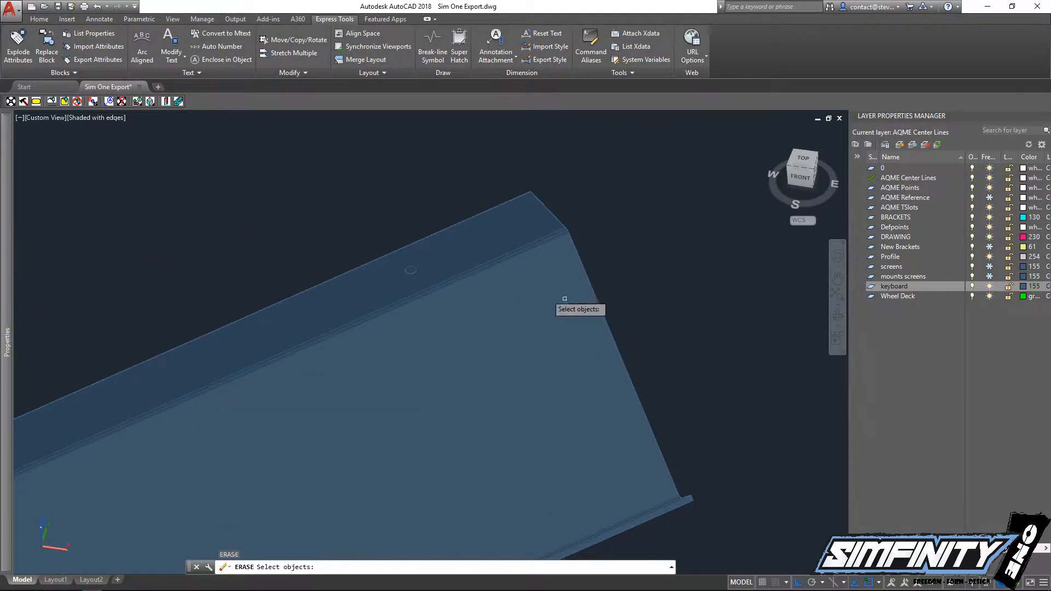
{"action": "key", "text": "Return"}
Examine the drilled keyboard tray on its support arm and the whole rig from several directions
{"action": "scroll", "coordinate": [580, 340], "scroll_direction": "down", "scroll_amount": 5}
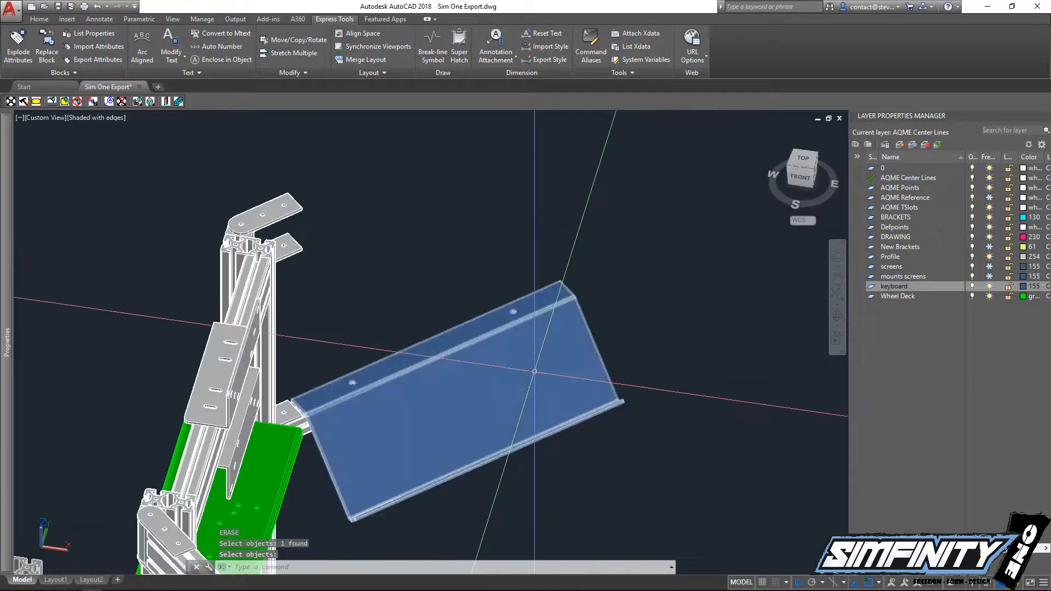
{"action": "middle_click_drag", "start_coordinate": [470, 470], "coordinate": [379, 488]}
{"action": "middle_click_drag", "start_coordinate": [486, 376], "coordinate": [183, 359], "text": "shift"}
{"action": "middle_click_drag", "start_coordinate": [256, 507], "coordinate": [327, 321]}
{"action": "scroll", "coordinate": [323, 356], "scroll_direction": "up", "scroll_amount": 10}
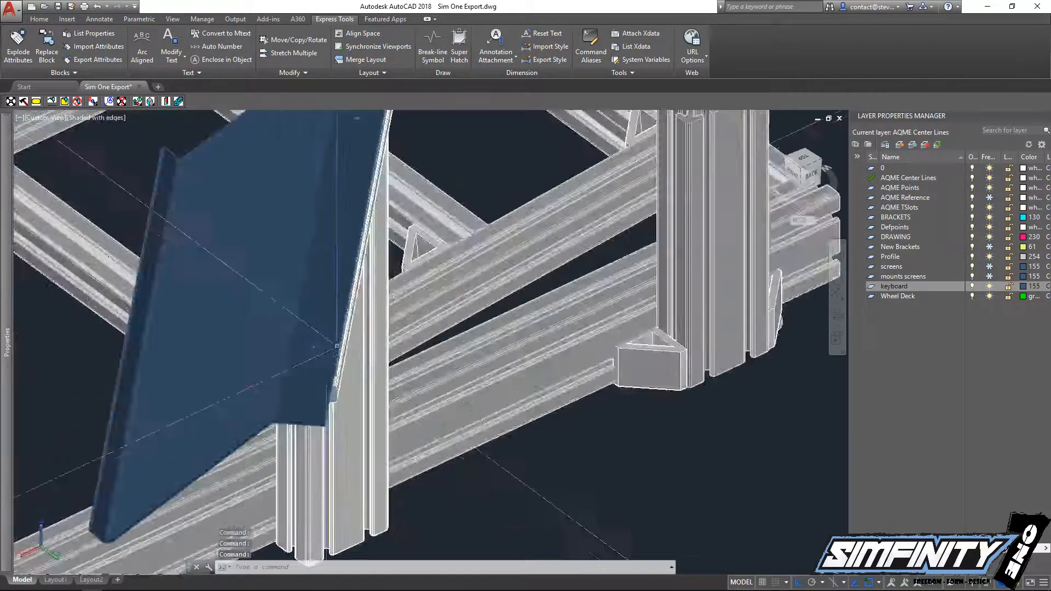
{"action": "scroll", "coordinate": [314, 419], "scroll_direction": "down", "scroll_amount": 10}
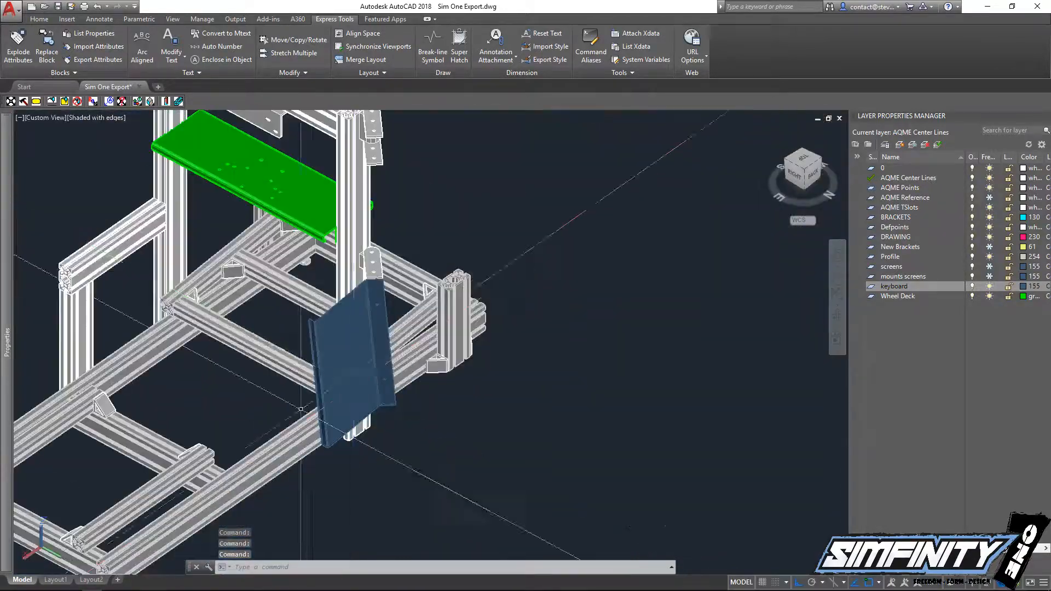
{"action": "middle_click_drag", "start_coordinate": [301, 409], "coordinate": [367, 391], "text": "shift"}
{"action": "middle_click_drag", "start_coordinate": [368, 334], "coordinate": [383, 430]}
{"action": "scroll", "coordinate": [408, 416], "scroll_direction": "down", "scroll_amount": 3}
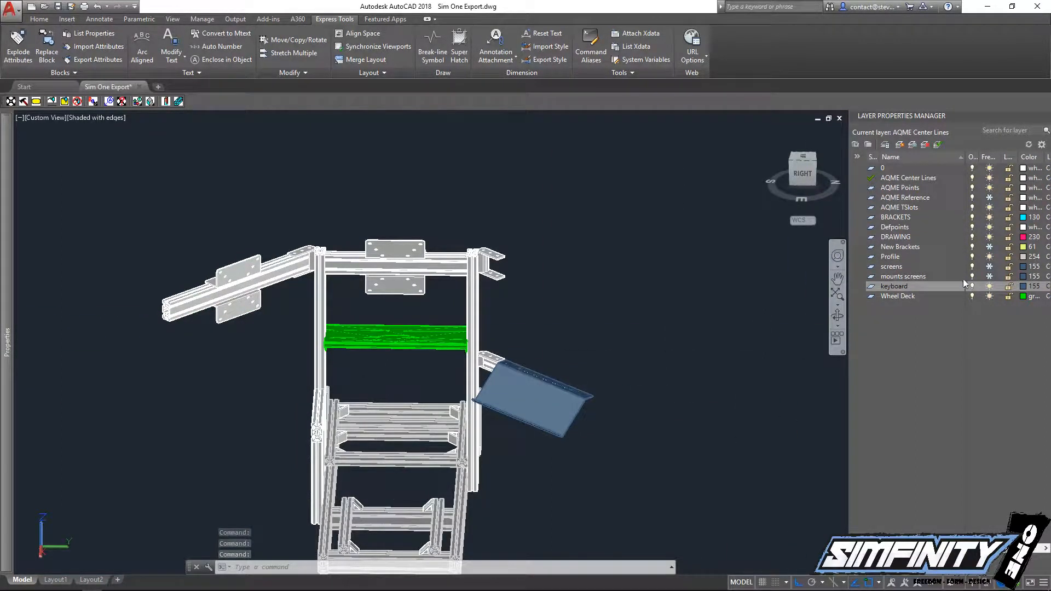
Thaw the "mounts screens" layer and set its colour to 40
{"action": "left_click", "coordinate": [989, 276]}
{"action": "left_click", "coordinate": [709, 329]}
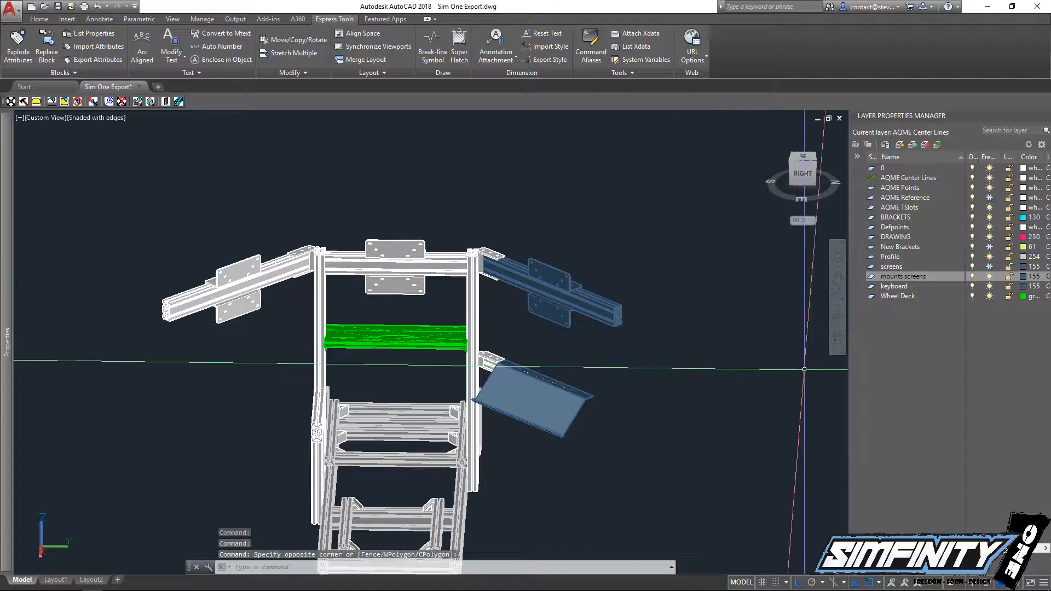
{"action": "left_click", "coordinate": [1024, 276]}
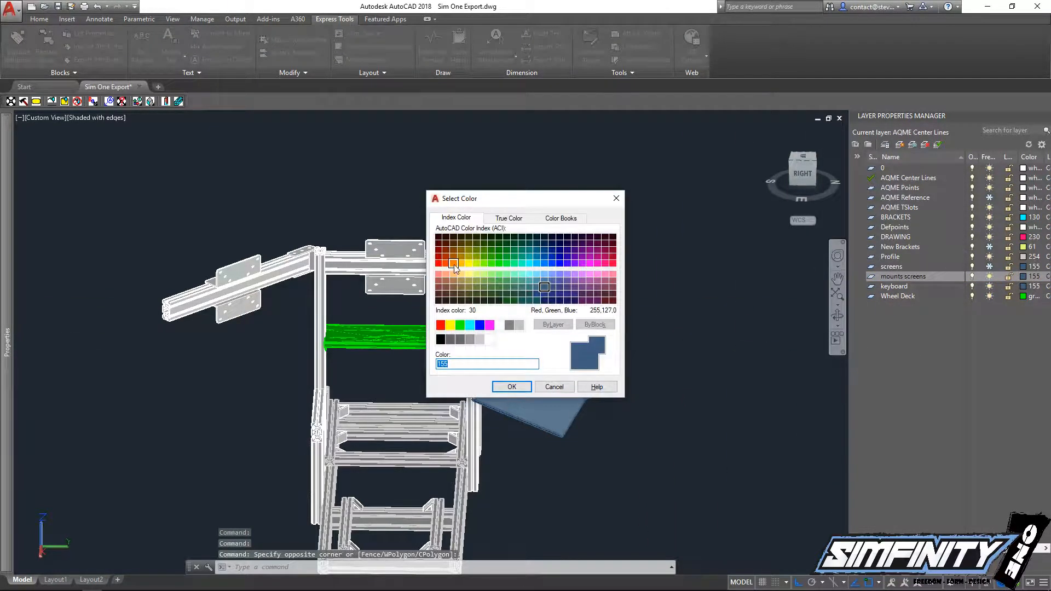
{"action": "left_click", "coordinate": [512, 387]}
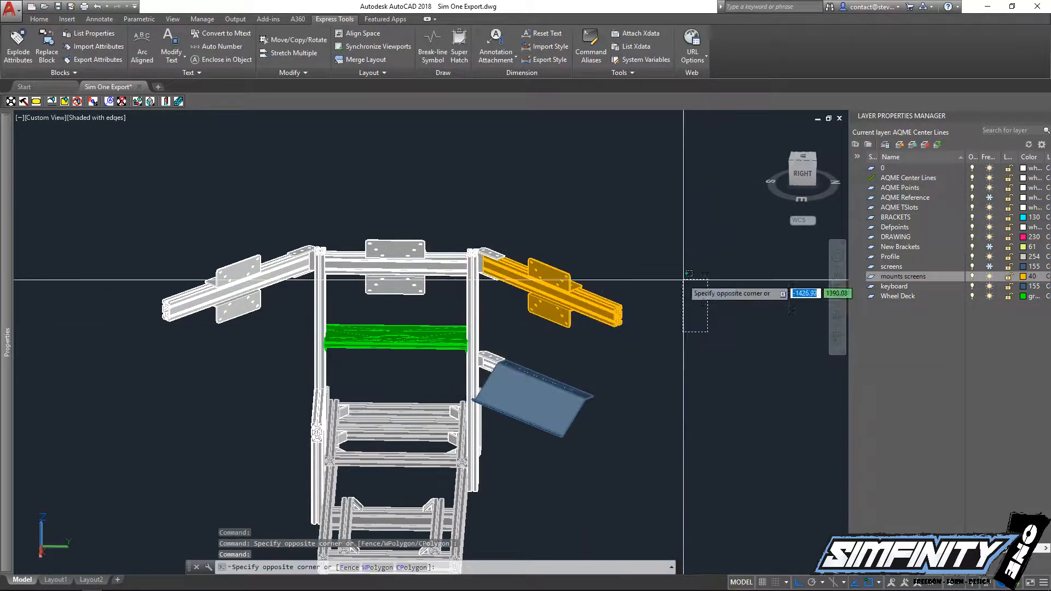
Match the properties of the orange screen mount plate to the centre and opposite screen beams and their mounting plates
{"action": "type", "text": "ma"}
{"action": "key", "text": "Return"}
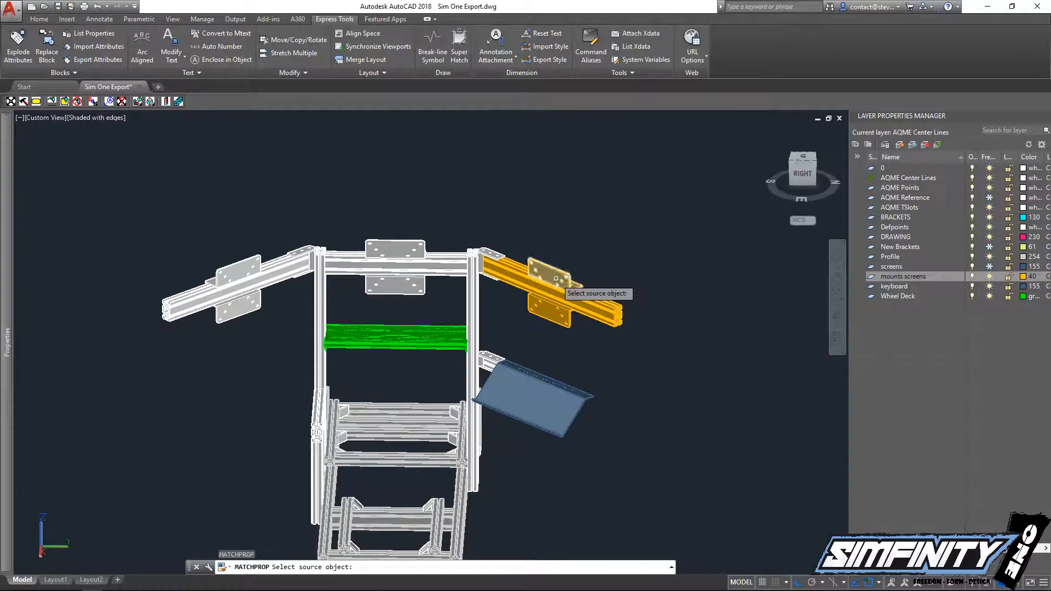
{"action": "left_click", "coordinate": [564, 277]}
{"action": "left_click", "coordinate": [431, 264]}
{"action": "left_click", "coordinate": [394, 249]}
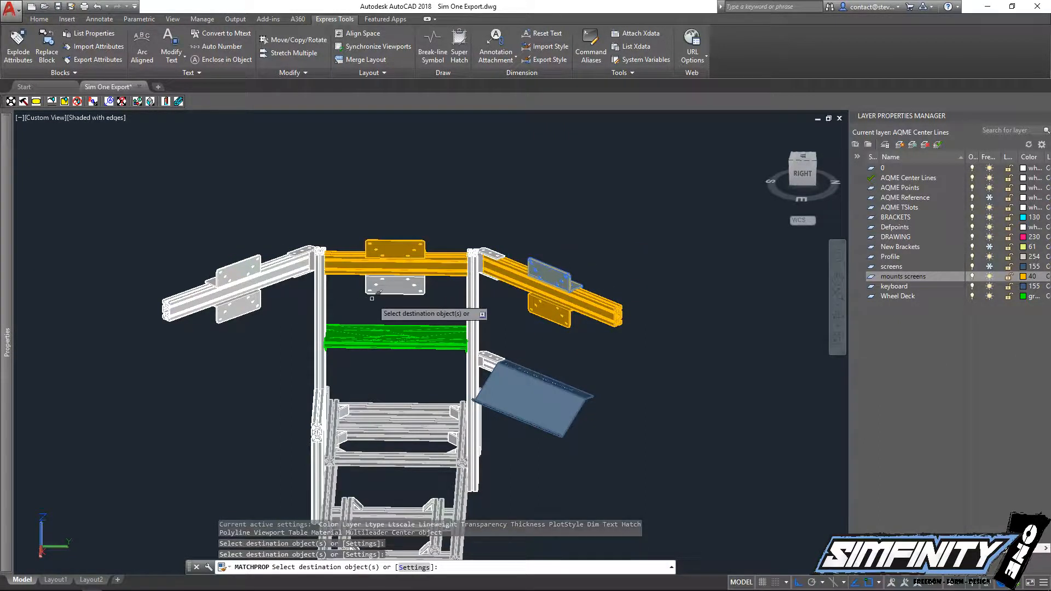
{"action": "left_click", "coordinate": [388, 286]}
{"action": "key", "text": "Escape"}
{"action": "key", "text": "Escape"}
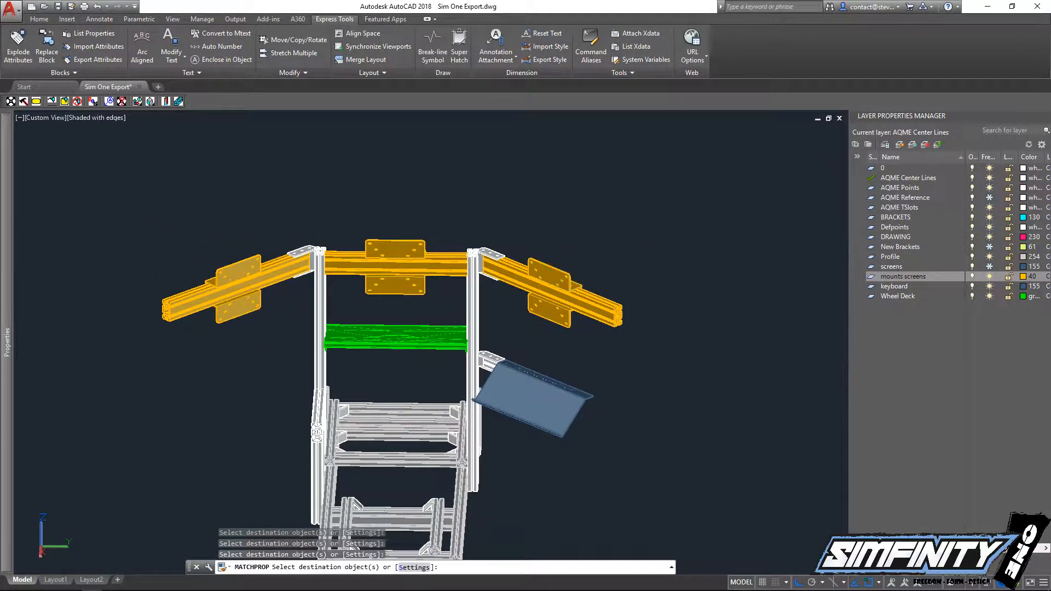
Examine the rig frame with its recoloured screen mounts and the side arm from different angles
{"action": "scroll", "coordinate": [263, 208], "scroll_direction": "down", "scroll_amount": 3}
{"action": "middle_click_drag", "start_coordinate": [263, 219], "coordinate": [405, 225], "text": "shift"}
{"action": "scroll", "coordinate": [323, 366], "scroll_direction": "up", "scroll_amount": 4}
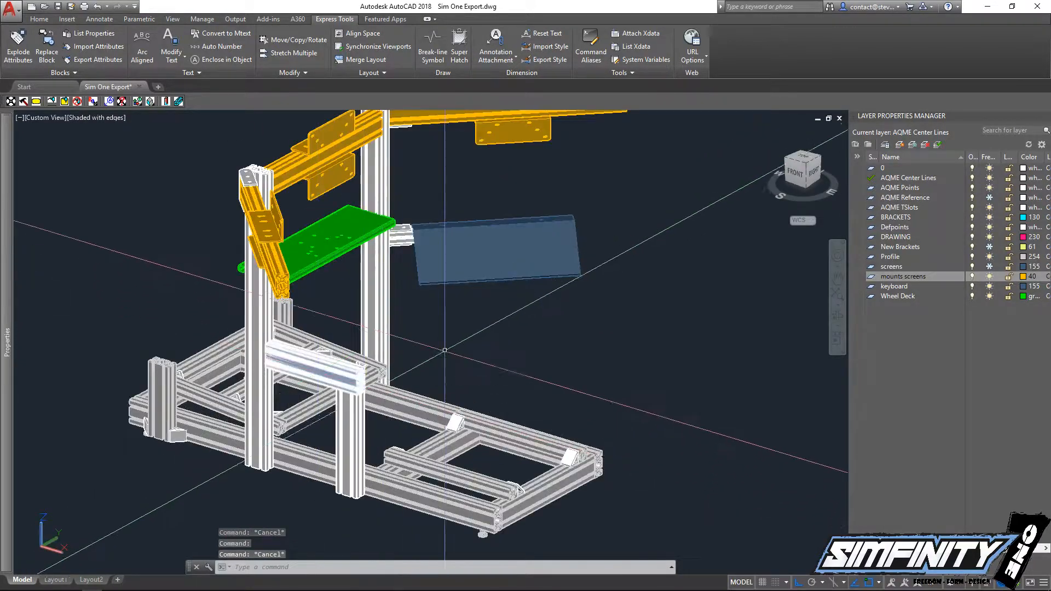
{"action": "middle_click_drag", "start_coordinate": [446, 352], "coordinate": [379, 341], "text": "shift"}
{"action": "scroll", "coordinate": [379, 341], "scroll_direction": "down", "scroll_amount": 3}
{"action": "middle_click_drag", "start_coordinate": [311, 350], "coordinate": [479, 338]}
{"action": "scroll", "coordinate": [404, 340], "scroll_direction": "up", "scroll_amount": 4}
{"action": "middle_click_drag", "start_coordinate": [496, 358], "coordinate": [141, 344], "text": "shift"}
{"action": "middle_click_drag", "start_coordinate": [345, 320], "coordinate": [383, 328], "text": "shift"}
{"action": "scroll", "coordinate": [384, 328], "scroll_direction": "up", "scroll_amount": 5}
Highlight the side arm's horizontal profile and its short upright, examine them against the frame, and clear the selection
{"action": "left_click", "coordinate": [390, 347]}
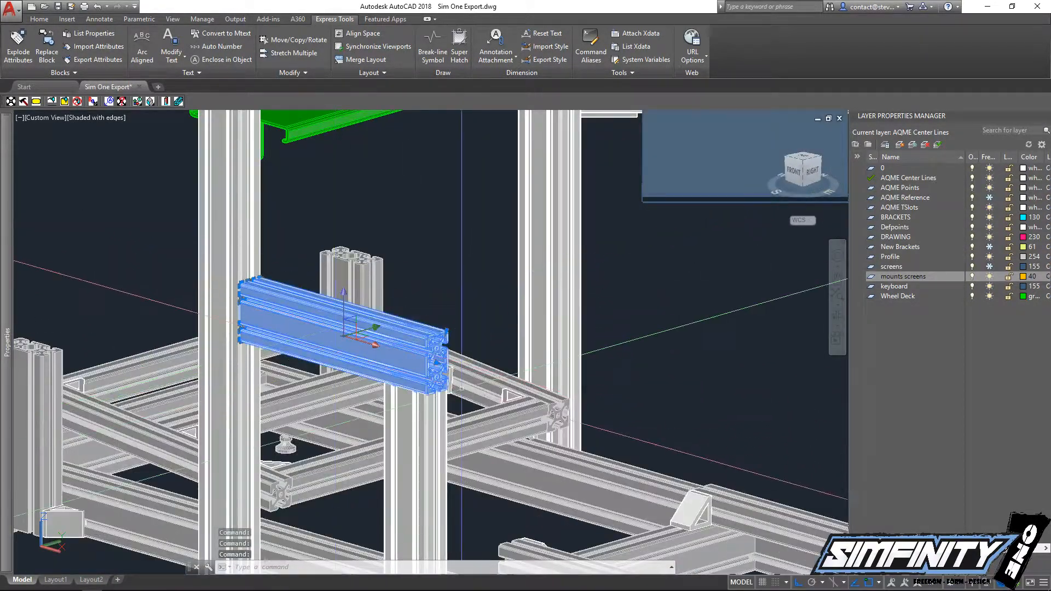
{"action": "middle_click_drag", "start_coordinate": [406, 438], "coordinate": [358, 296]}
{"action": "left_click", "coordinate": [359, 296]}
{"action": "left_click", "coordinate": [359, 296]}
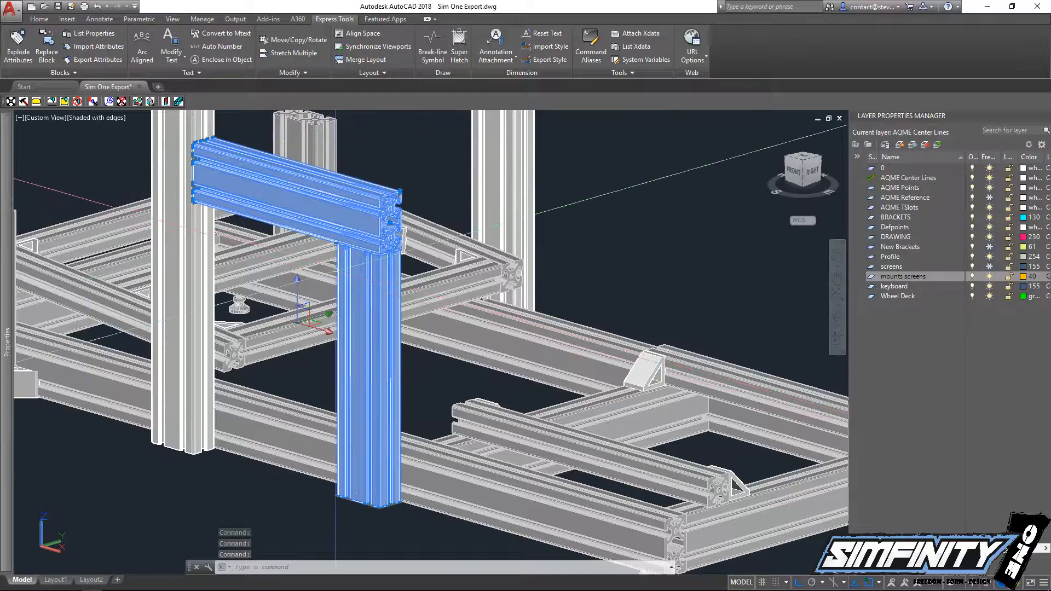
{"action": "mouse_move", "coordinate": [235, 350]}
{"action": "middle_mouse_down", "text": "shift"}
{"action": "mouse_move", "coordinate": [277, 357]}
{"action": "mouse_move", "coordinate": [232, 357]}
{"action": "middle_mouse_up", "text": "shift"}
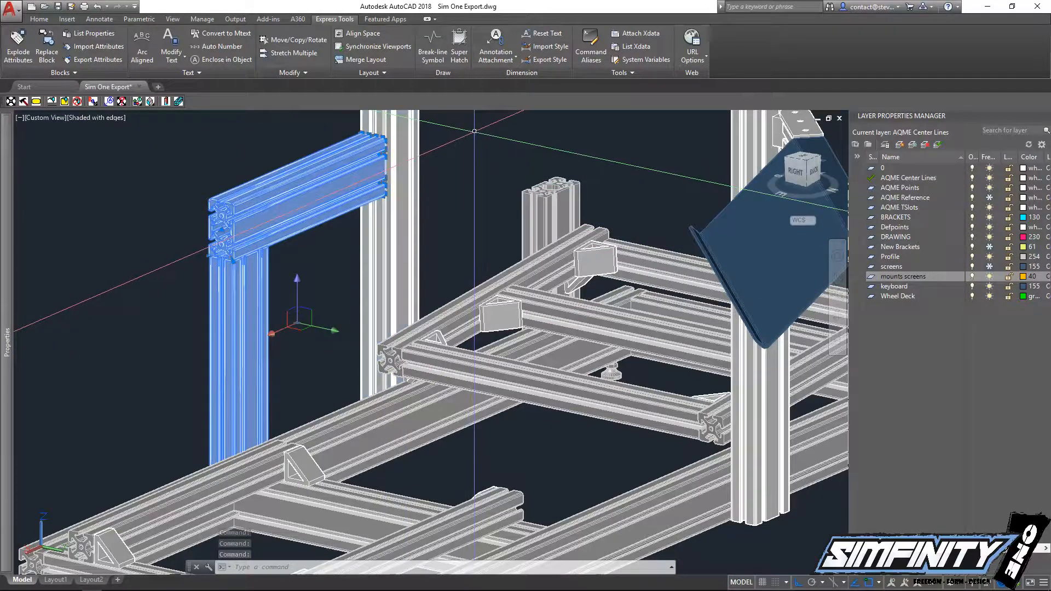
{"action": "scroll", "coordinate": [396, 179], "scroll_direction": "down", "scroll_amount": 3}
{"action": "middle_click_drag", "start_coordinate": [396, 179], "coordinate": [372, 304], "text": "shift"}
{"action": "scroll", "coordinate": [440, 317], "scroll_direction": "up", "scroll_amount": 7}
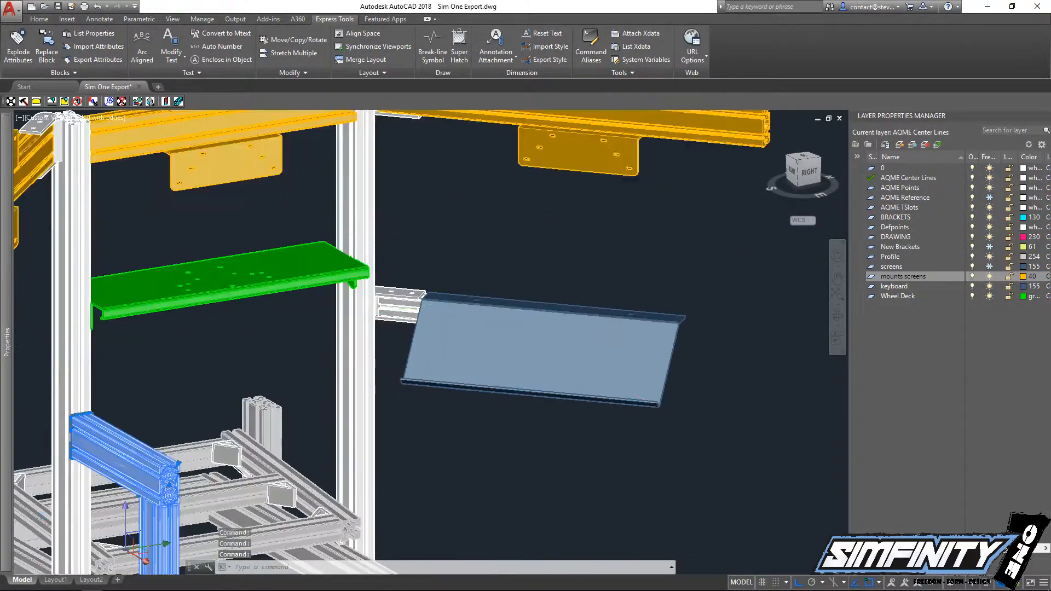
{"action": "middle_click_drag", "start_coordinate": [438, 338], "coordinate": [293, 352], "text": "shift"}
{"action": "left_click", "coordinate": [630, 398]}
{"action": "key", "text": "Escape"}
{"action": "key", "text": "Escape"}
Inspect the rounded three-hole bracket plate that joins the keyboard tray's support arm to the upright
{"action": "scroll", "coordinate": [498, 387], "scroll_direction": "down", "scroll_amount": 5}
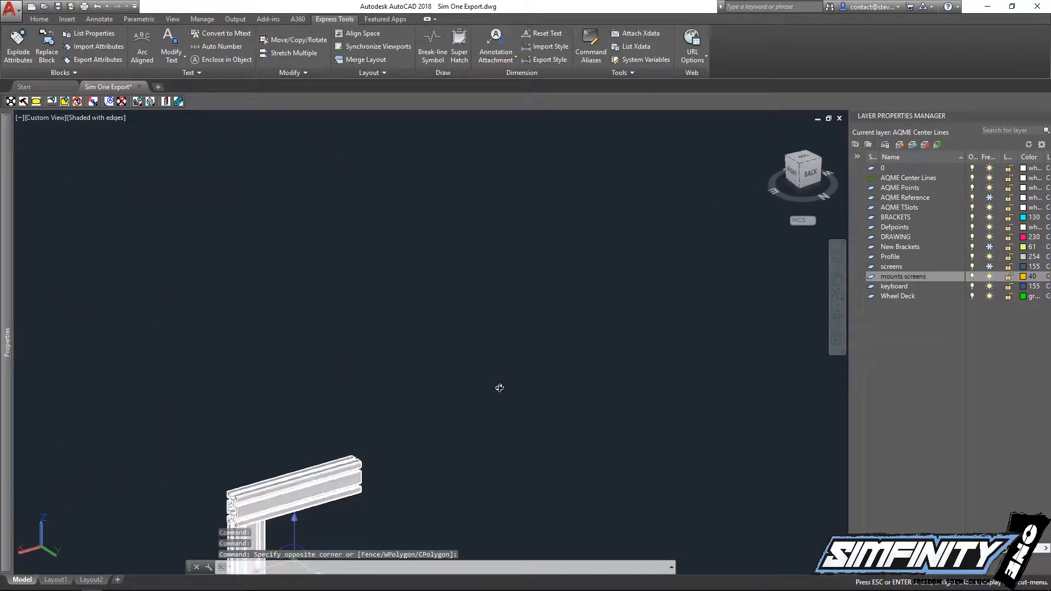
{"action": "middle_click_drag", "start_coordinate": [493, 358], "coordinate": [413, 361], "text": "shift"}
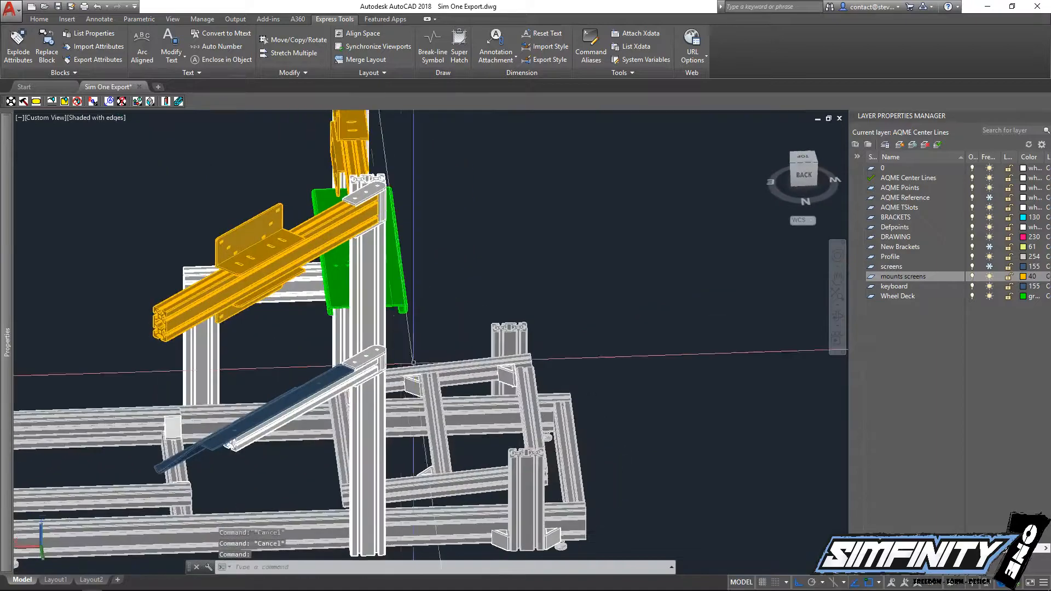
{"action": "scroll", "coordinate": [383, 367], "scroll_direction": "up", "scroll_amount": 7}
{"action": "middle_click_drag", "start_coordinate": [356, 305], "coordinate": [388, 257]}
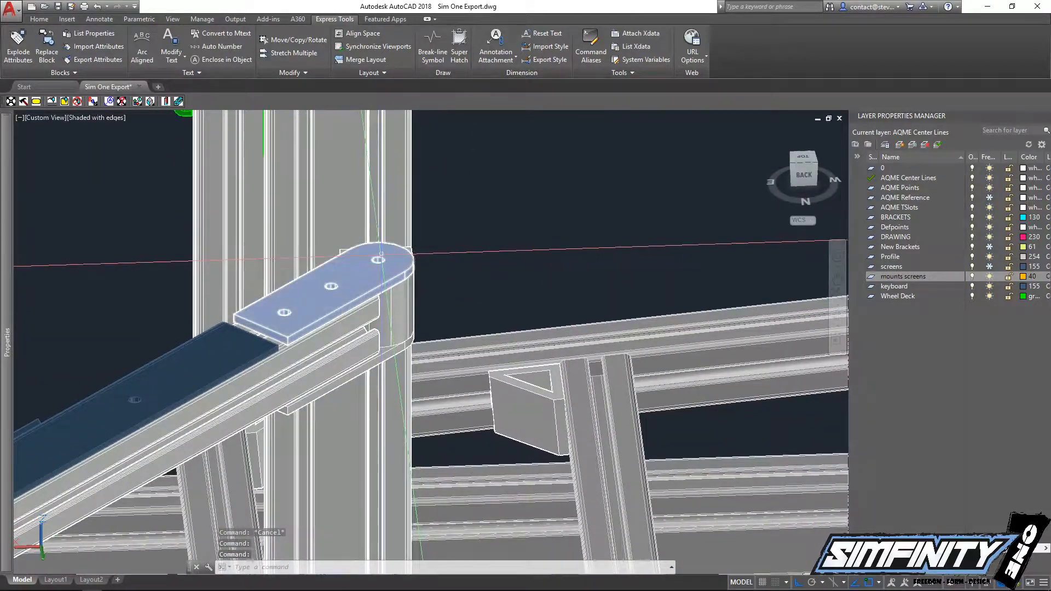
{"action": "mouse_move", "coordinate": [382, 255]}
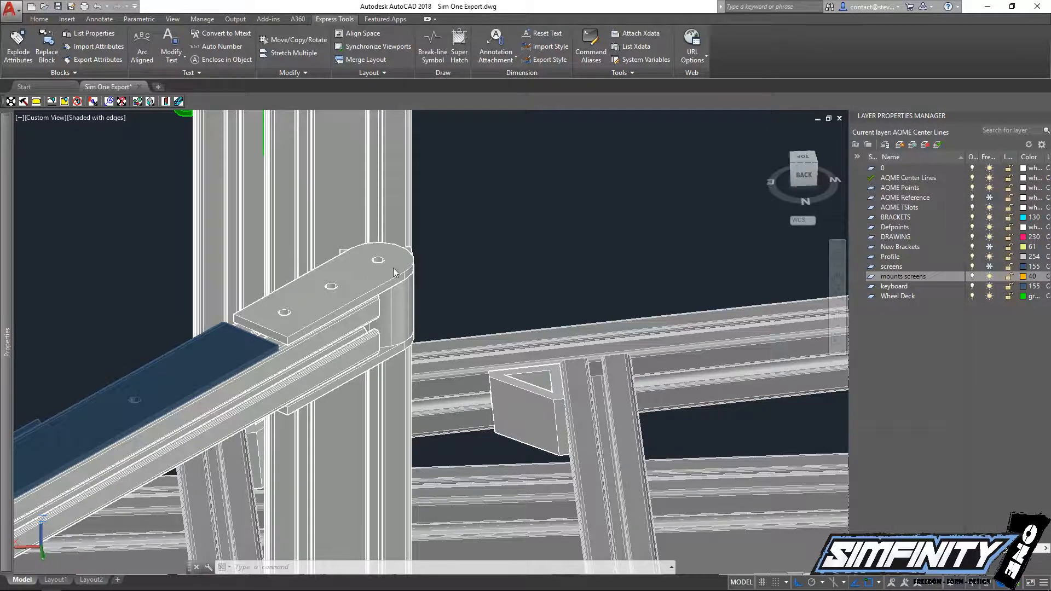
Examine the complete sim rig with its screen mounts, wheel deck and keyboard tray from several angles
{"action": "scroll", "coordinate": [489, 266], "scroll_direction": "down", "scroll_amount": 10}
{"action": "scroll", "coordinate": [246, 294], "scroll_direction": "down", "scroll_amount": 5}
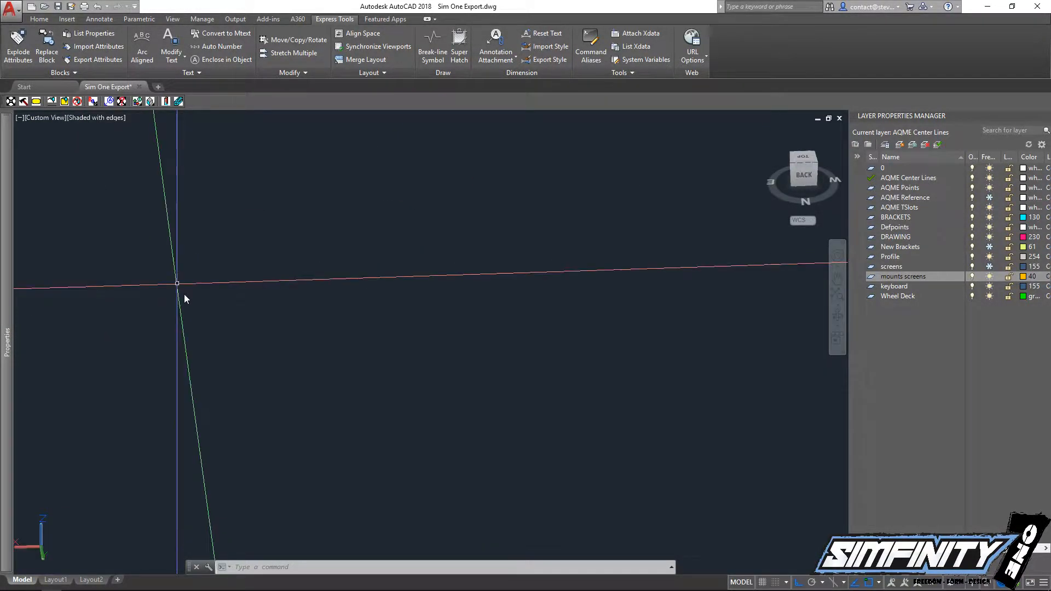
{"action": "middle_click_drag", "start_coordinate": [213, 328], "coordinate": [400, 331]}
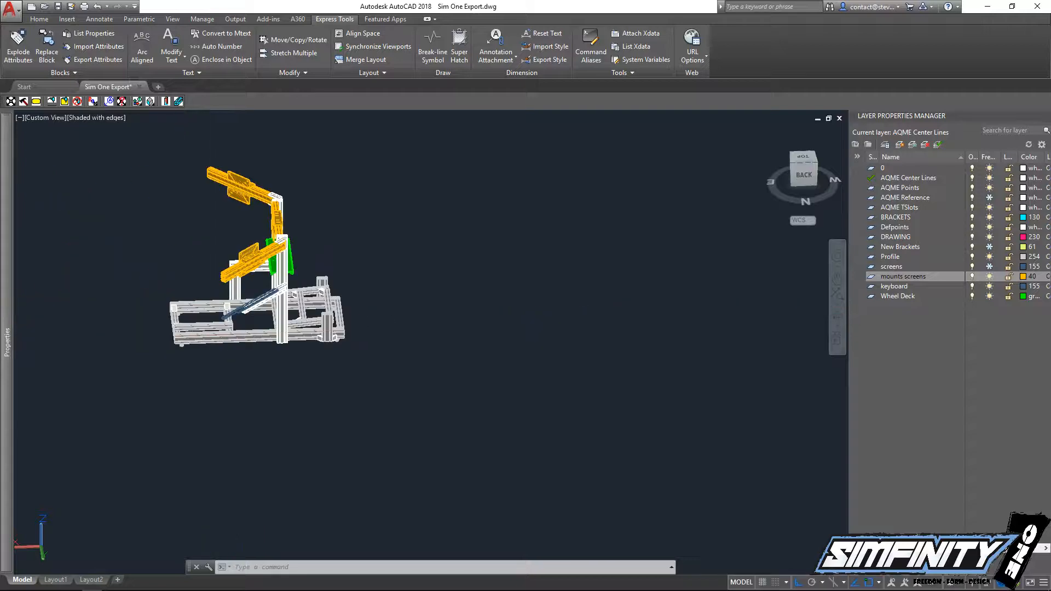
{"action": "middle_click_drag", "start_coordinate": [247, 330], "coordinate": [359, 366], "text": "shift"}
{"action": "scroll", "coordinate": [253, 242], "scroll_direction": "up", "scroll_amount": 3}
{"action": "scroll", "coordinate": [241, 313], "scroll_direction": "up", "scroll_amount": 2}
{"action": "middle_click_drag", "start_coordinate": [214, 418], "coordinate": [334, 418], "text": "shift"}
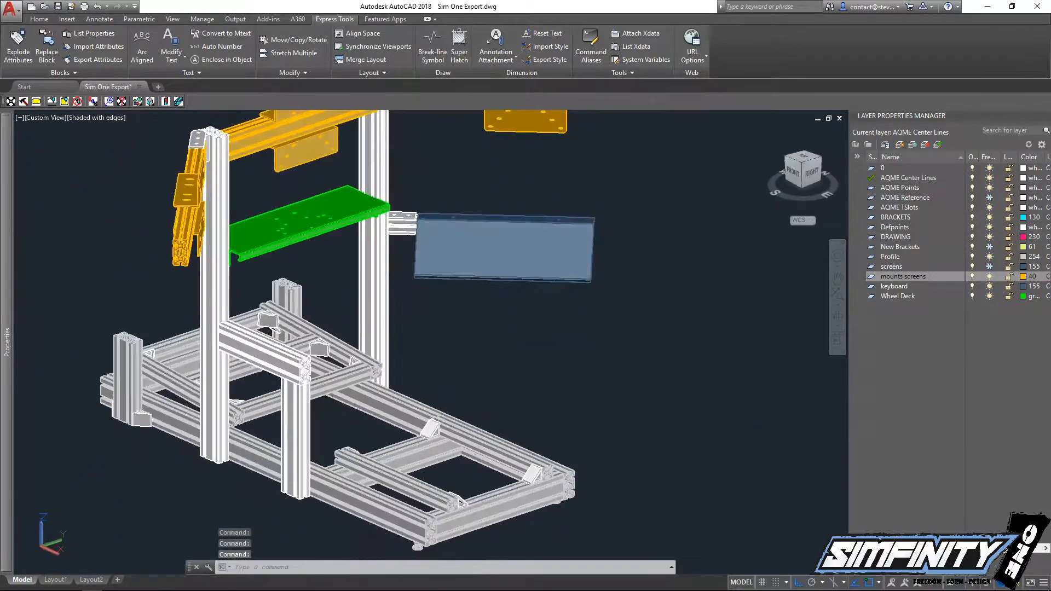
{"action": "scroll", "coordinate": [359, 327], "scroll_direction": "down", "scroll_amount": 5}
{"action": "mouse_move", "coordinate": [465, 315]}
{"action": "middle_mouse_down", "text": "shift"}
{"action": "mouse_move", "coordinate": [477, 318]}
{"action": "mouse_move", "coordinate": [456, 329]}
{"action": "middle_mouse_up", "text": "shift"}
{"action": "key", "text": "Escape"}
{"action": "key", "text": "Escape"}
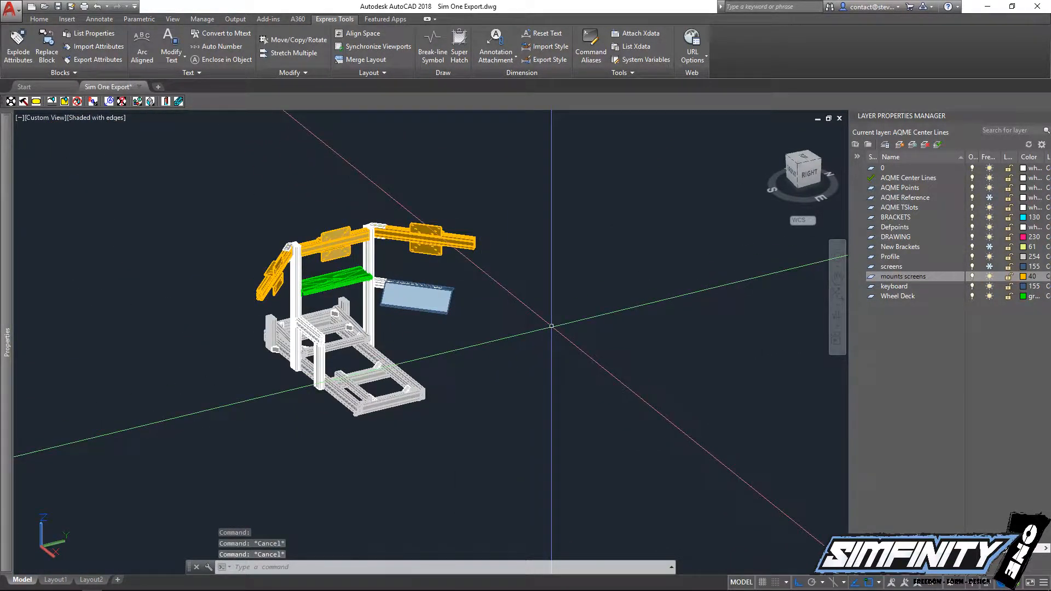
{"action": "key", "text": "Escape"}
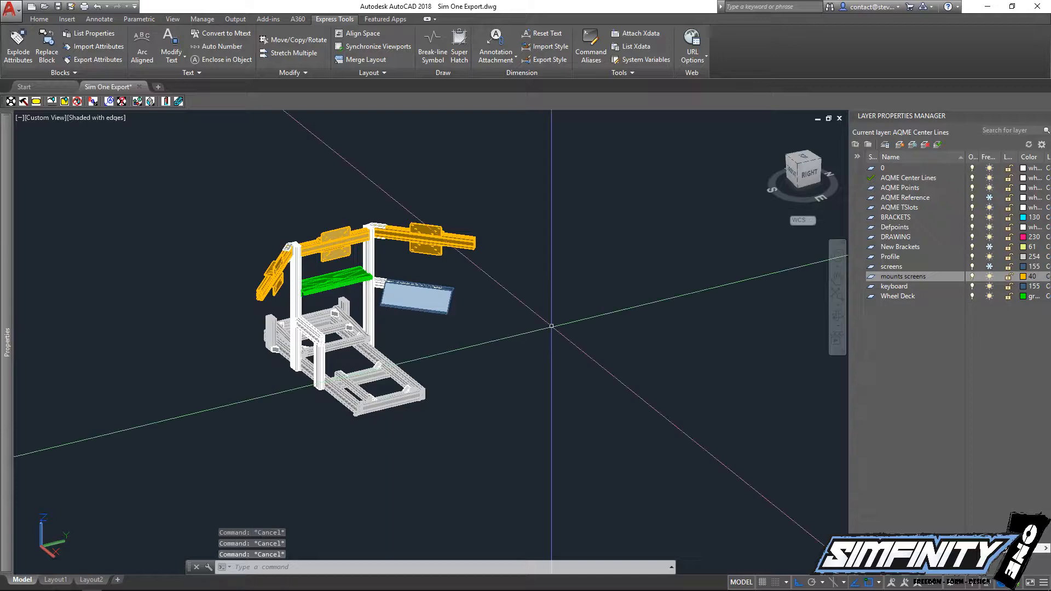
Save the drawing under the new name Sim Pro Export in the Sim Rig folder as an AutoCAD 2018 drawing
{"action": "left_click", "coordinate": [12, 8]}
{"action": "left_click", "coordinate": [43, 148]}
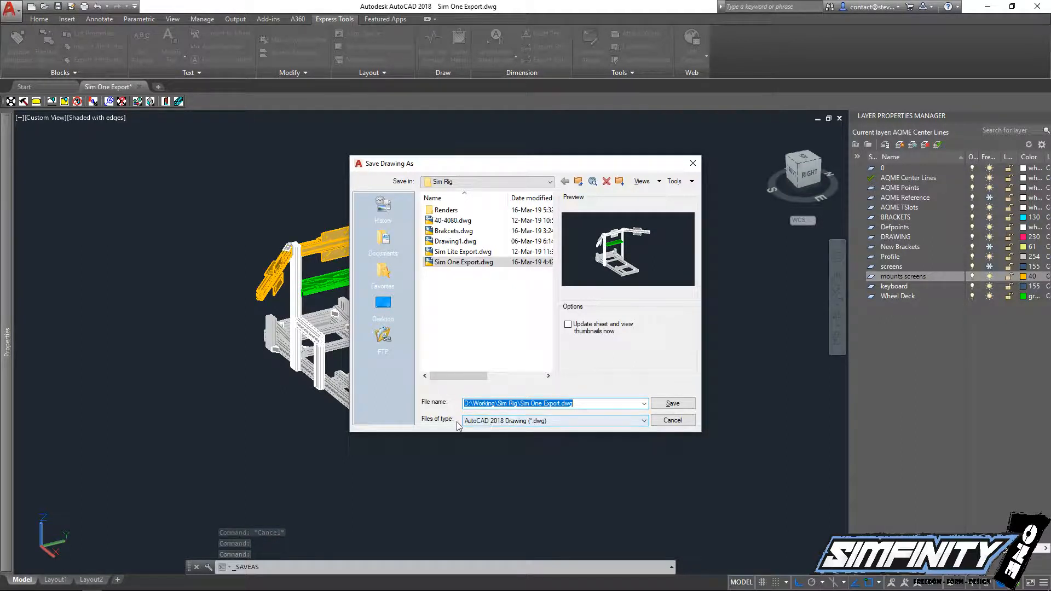
{"action": "key", "text": "BackSpace"}
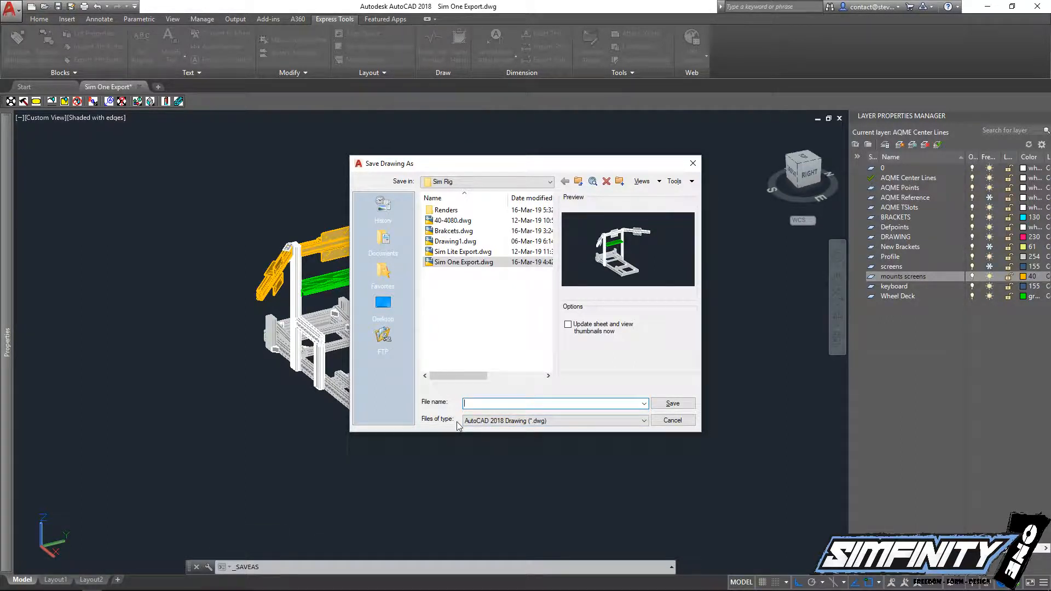
{"action": "type", "text": "s"}
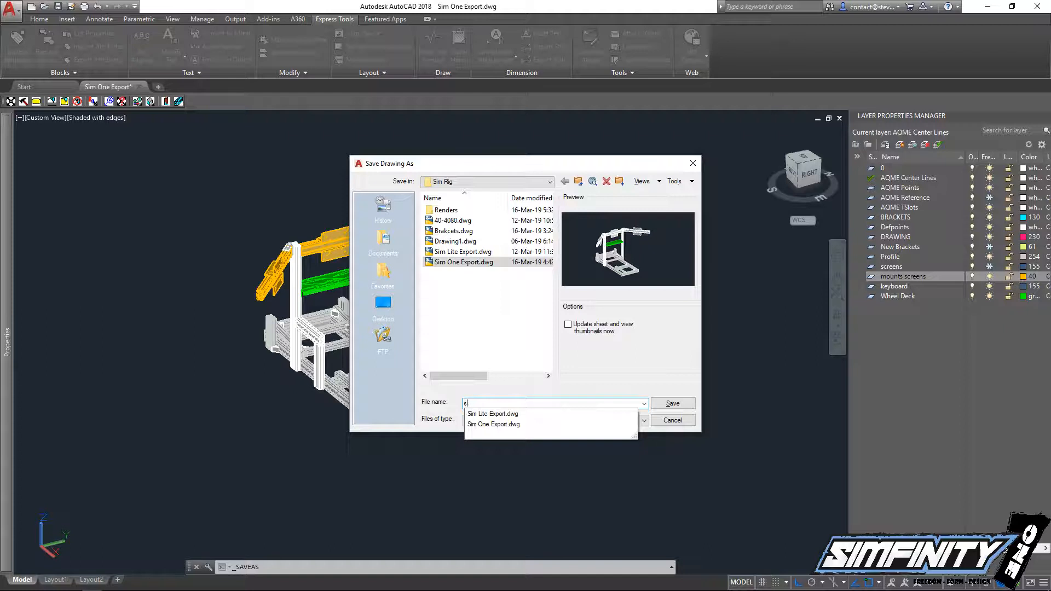
{"action": "key", "text": "BackSpace"}
{"action": "type", "text": "Sim Pro"}
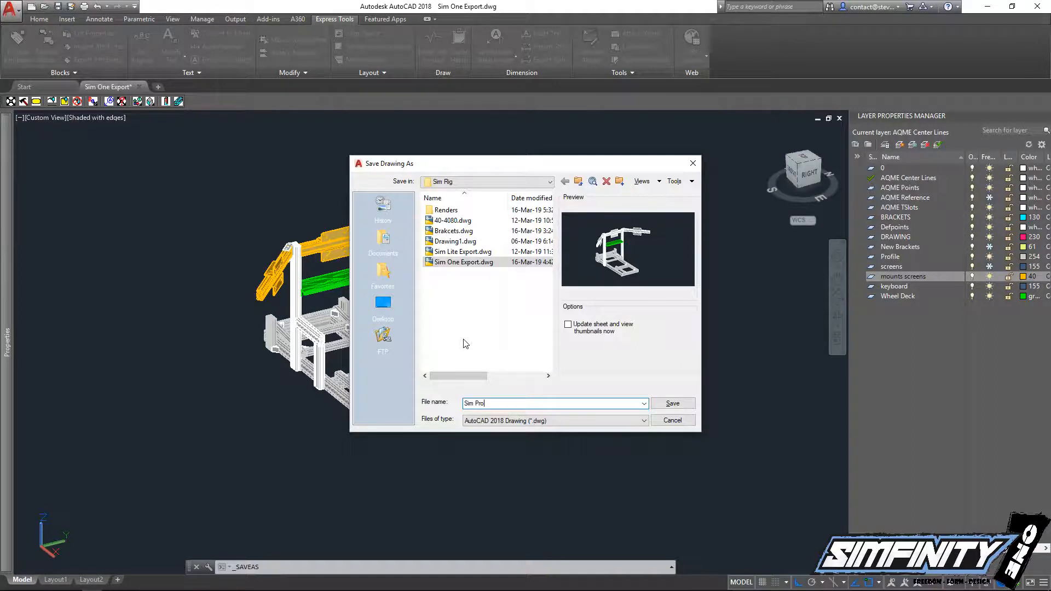
{"action": "type", "text": "Export"}
{"action": "left_click", "coordinate": [487, 404]}
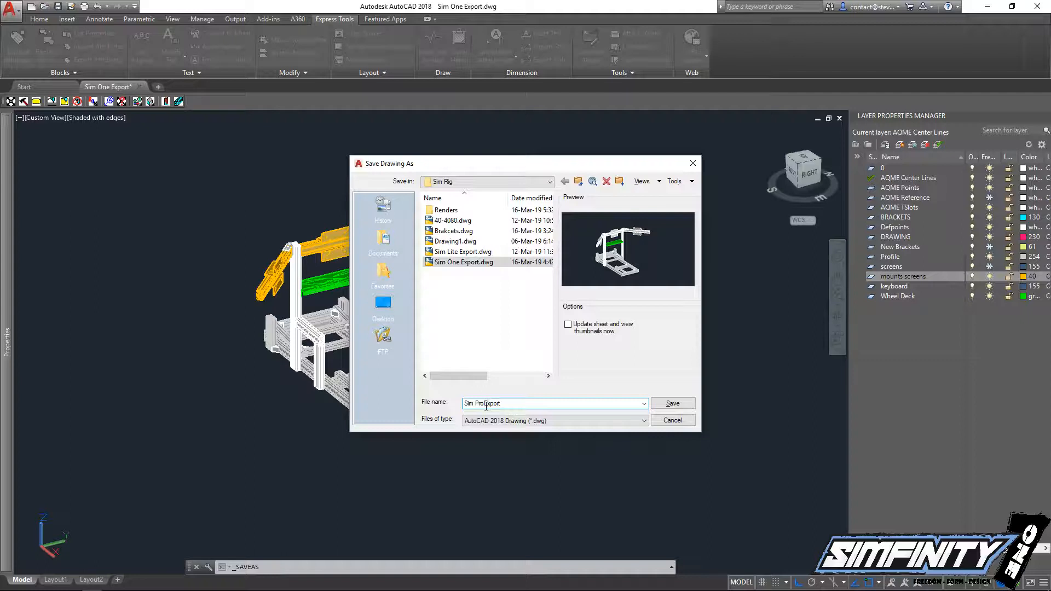
{"action": "left_click", "coordinate": [673, 404]}
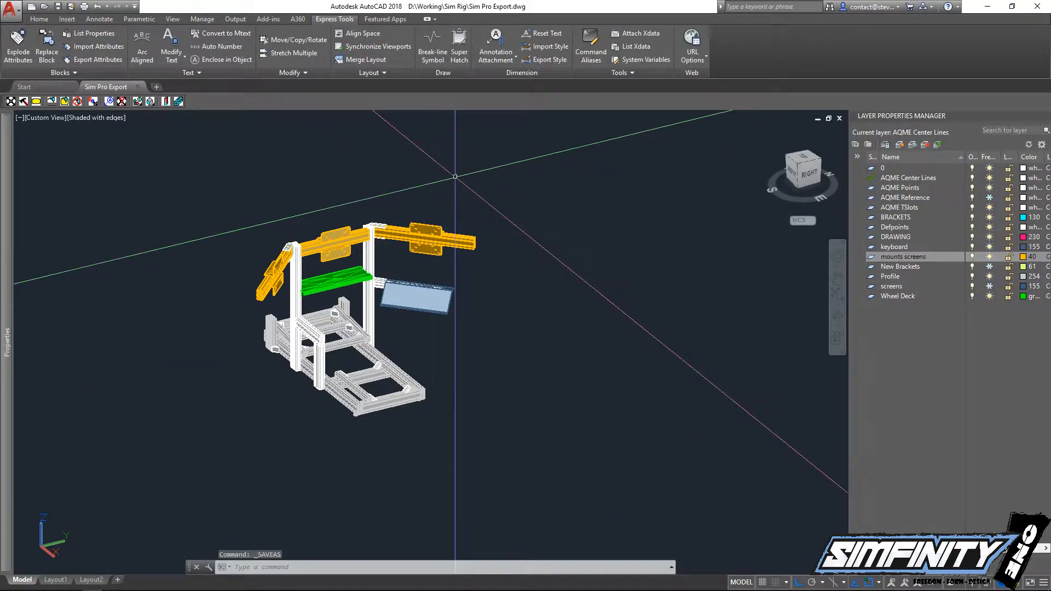
Minimise AutoCAD, launch Autodesk Fusion 360 and show the data of the SIM RIG project
{"action": "left_click", "coordinate": [988, 7]}
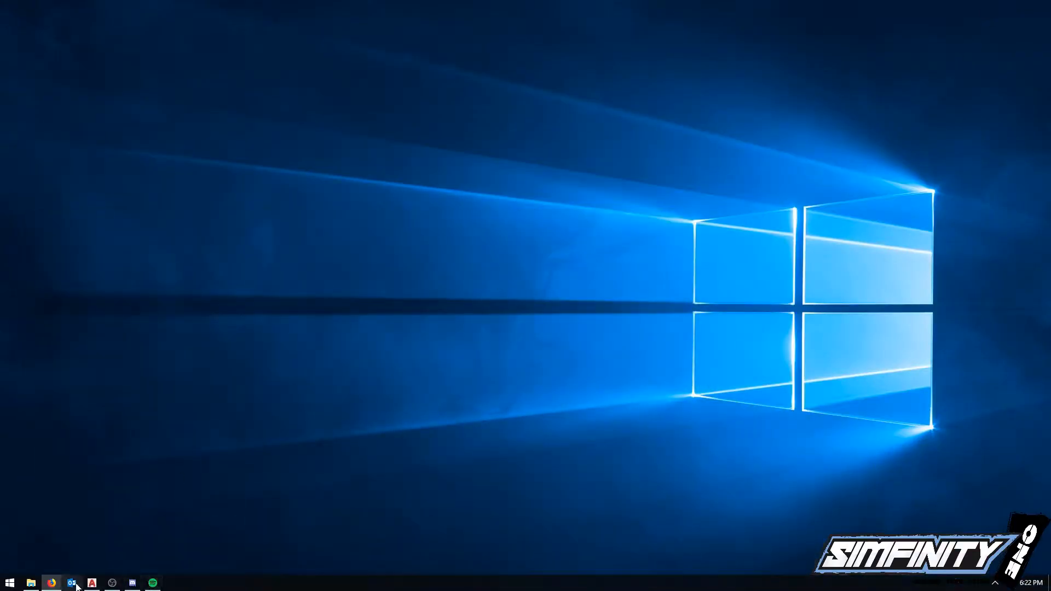
{"action": "left_click", "coordinate": [10, 583]}
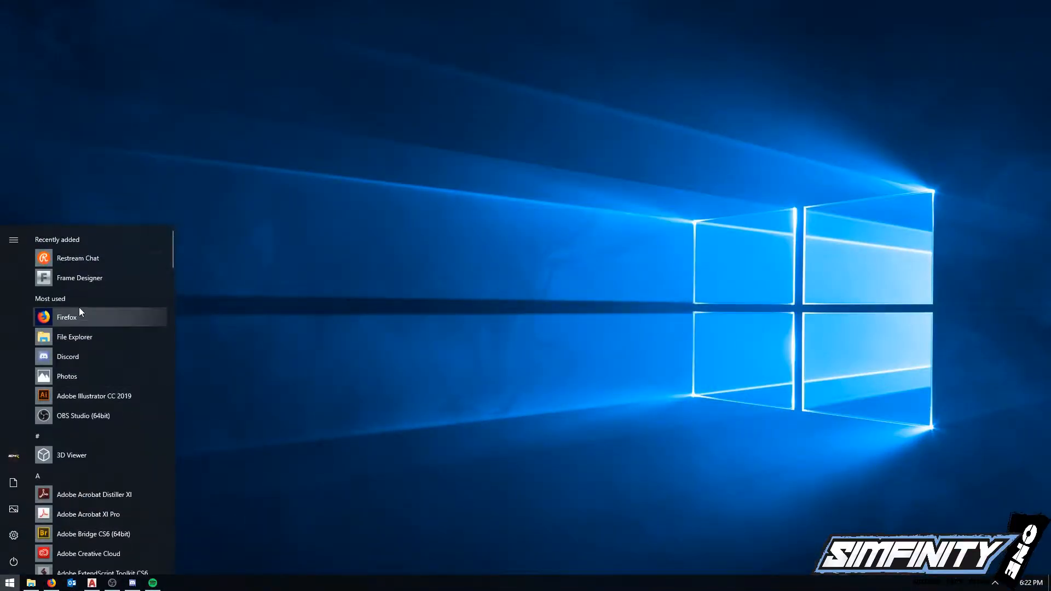
{"action": "scroll", "coordinate": [80, 370], "scroll_direction": "down", "scroll_amount": 10}
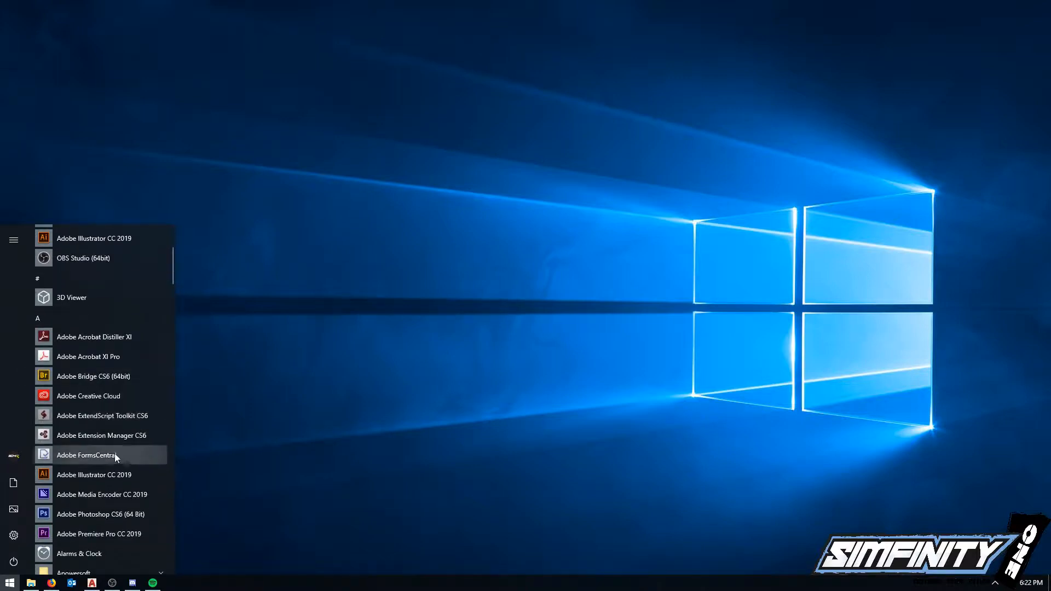
{"action": "left_click", "coordinate": [88, 302]}
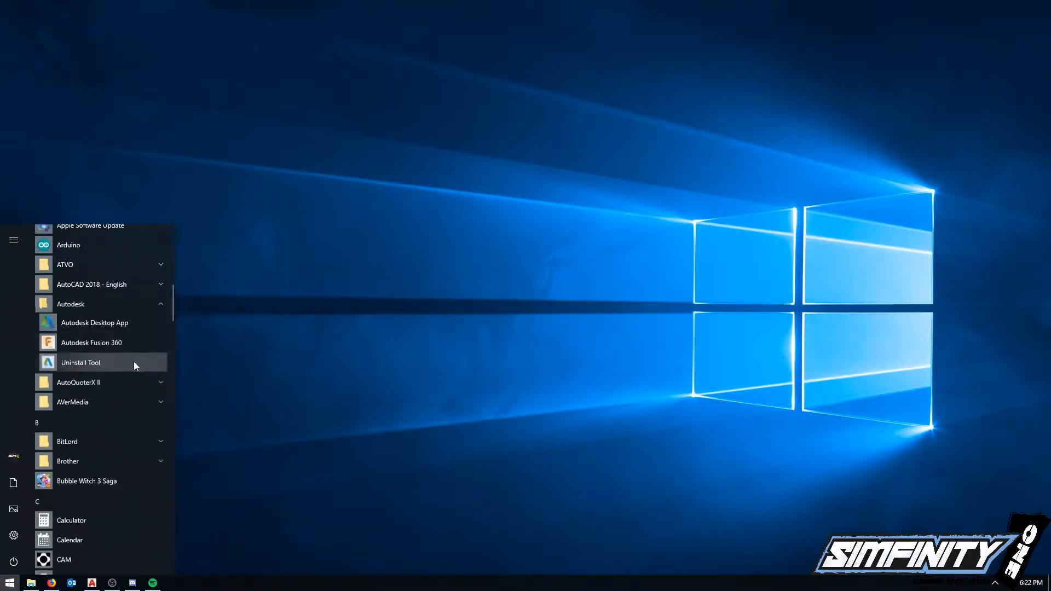
{"action": "left_click", "coordinate": [129, 311]}
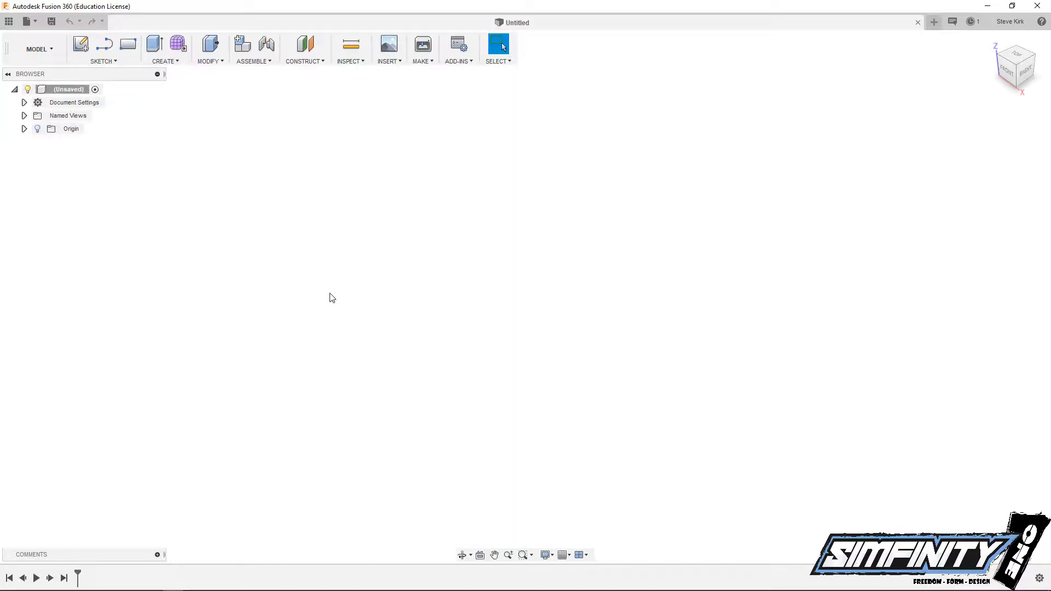
{"action": "left_click", "coordinate": [32, 49]}
{"action": "left_click", "coordinate": [33, 49]}
{"action": "left_click", "coordinate": [9, 22]}
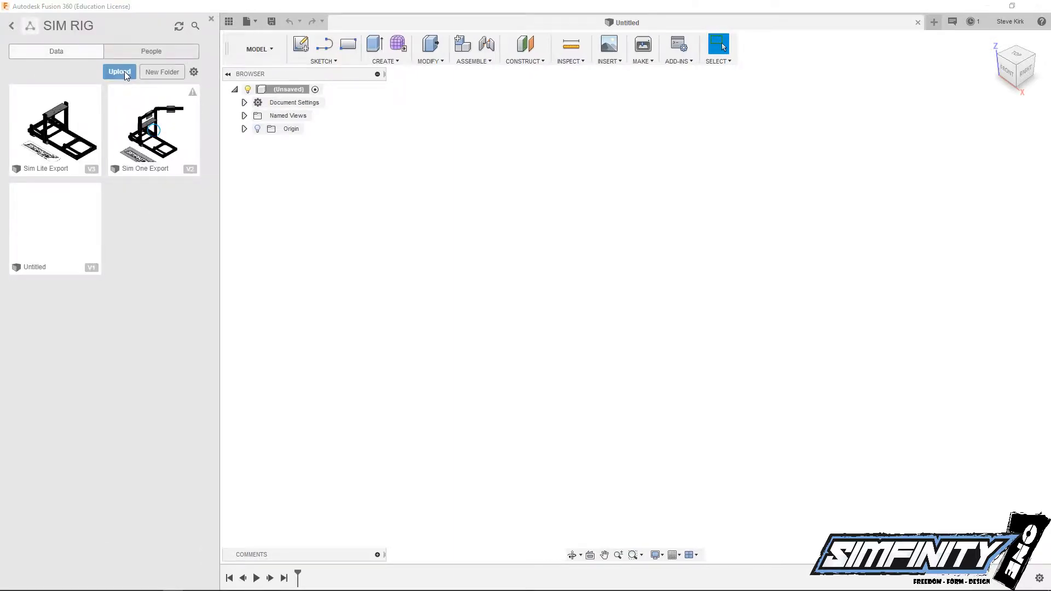
Start an upload to the SIM RIG project, choose Sim Pro Export.dwg as its file, and dismiss the job status
{"action": "left_click", "coordinate": [119, 72]}
{"action": "left_click", "coordinate": [363, 280]}
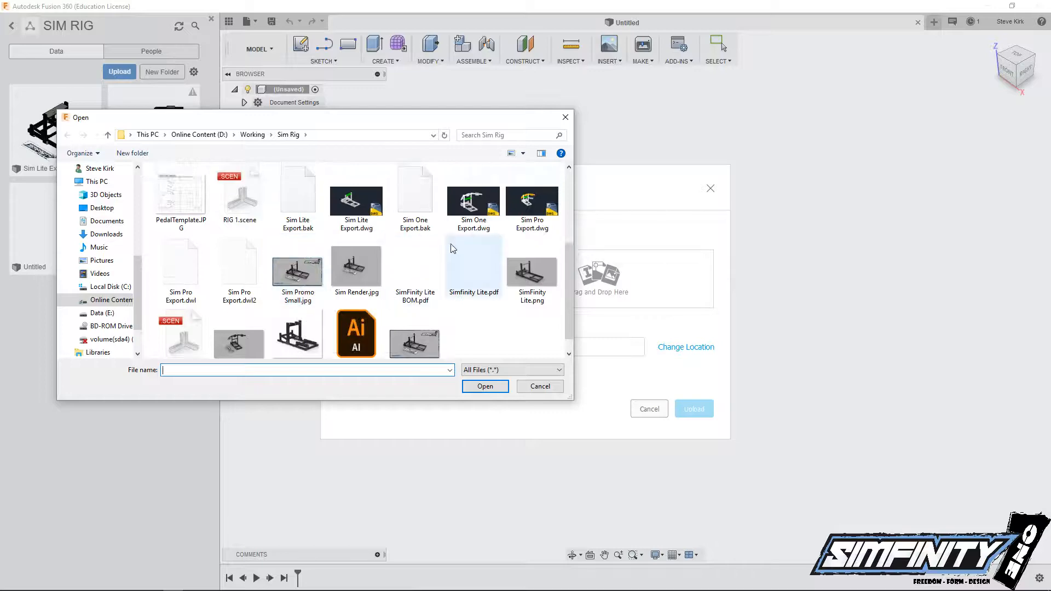
{"action": "scroll", "coordinate": [482, 257], "scroll_direction": "up", "scroll_amount": 1}
{"action": "scroll", "coordinate": [493, 274], "scroll_direction": "down", "scroll_amount": 1}
{"action": "scroll", "coordinate": [495, 294], "scroll_direction": "up", "scroll_amount": 2}
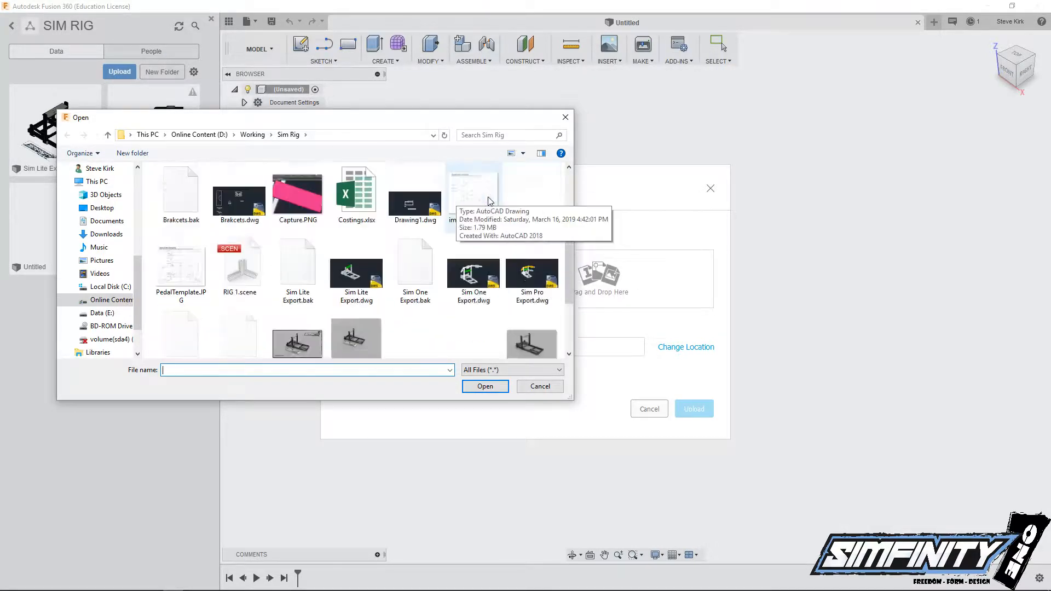
{"action": "scroll", "coordinate": [520, 299], "scroll_direction": "down", "scroll_amount": 1}
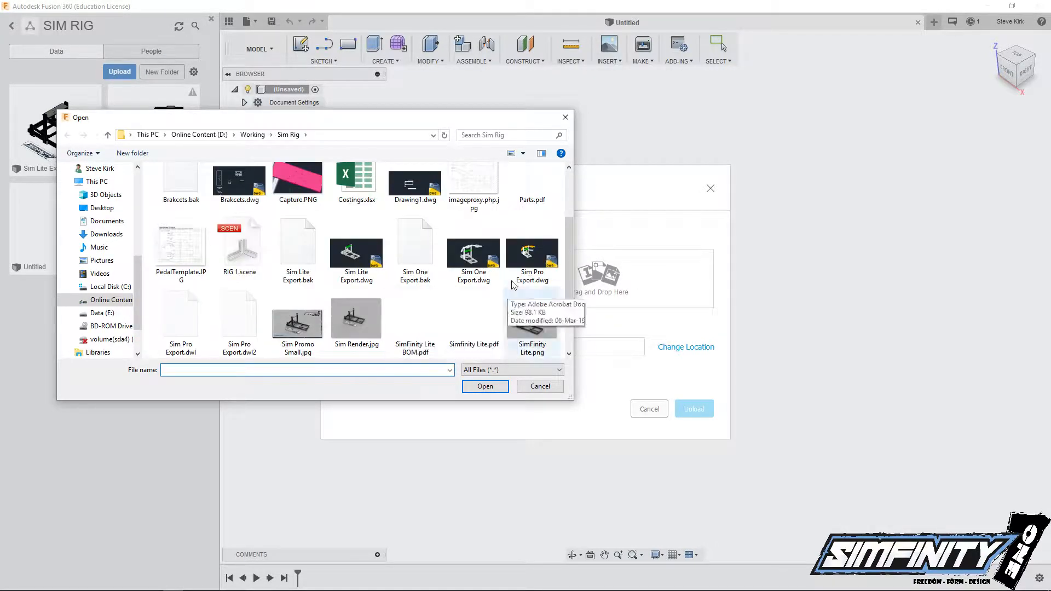
{"action": "left_click", "coordinate": [526, 256]}
{"action": "left_click", "coordinate": [484, 386]}
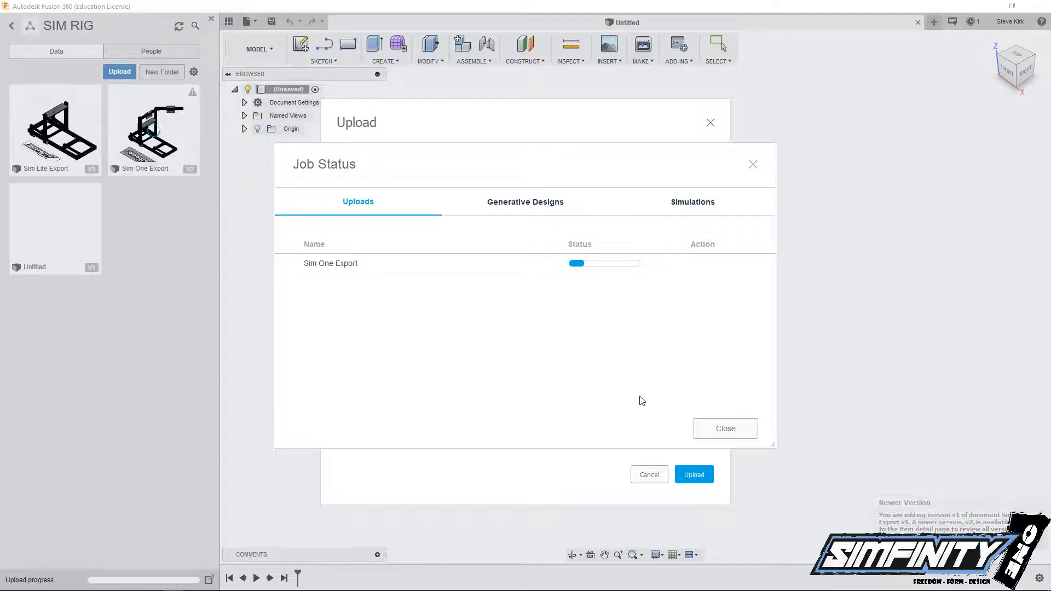
{"action": "left_click", "coordinate": [710, 428]}
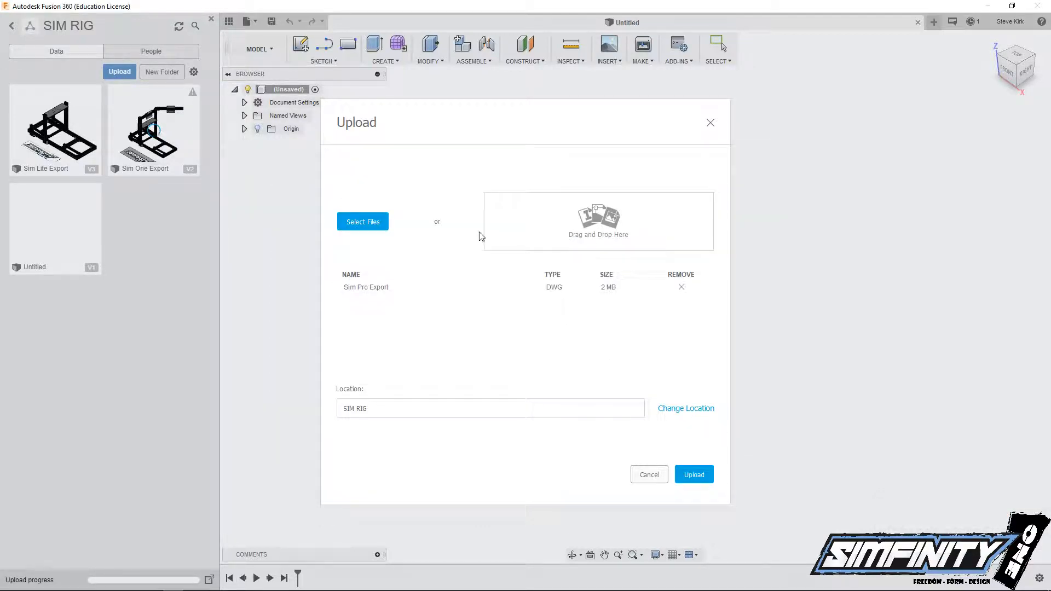
Select Sim Pro Export.dwg again and upload it to the SIM RIG project
{"action": "left_click", "coordinate": [362, 222]}
{"action": "scroll", "coordinate": [530, 217], "scroll_direction": "down", "scroll_amount": 5}
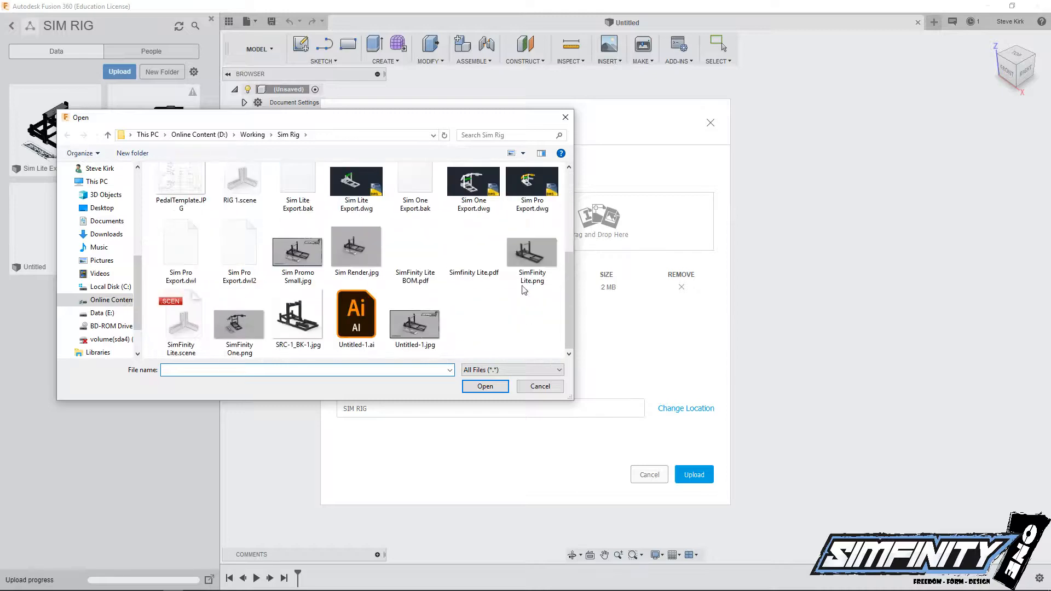
{"action": "left_click", "coordinate": [531, 201]}
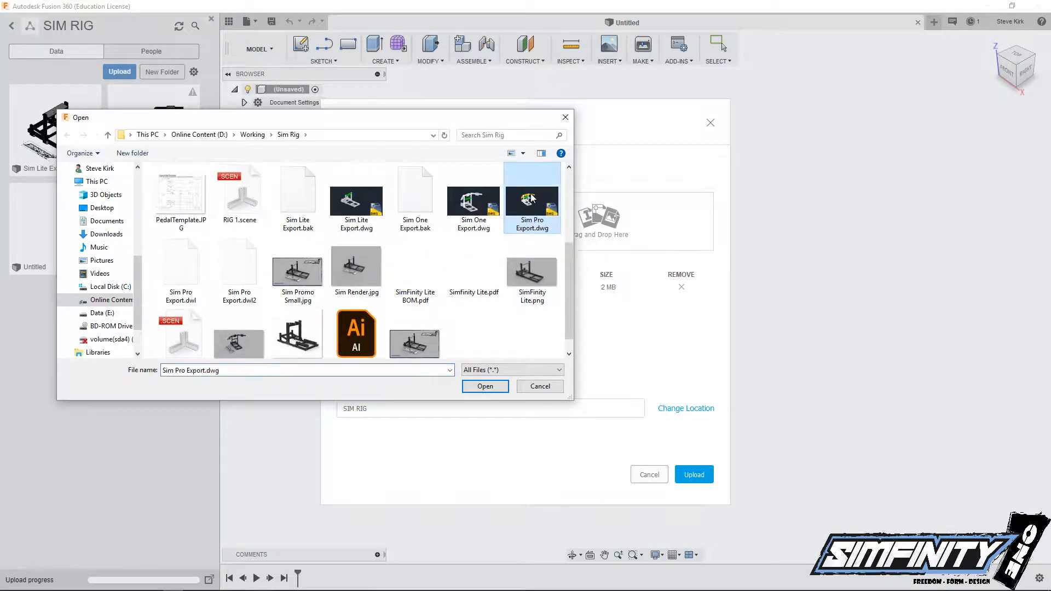
{"action": "left_click", "coordinate": [481, 387]}
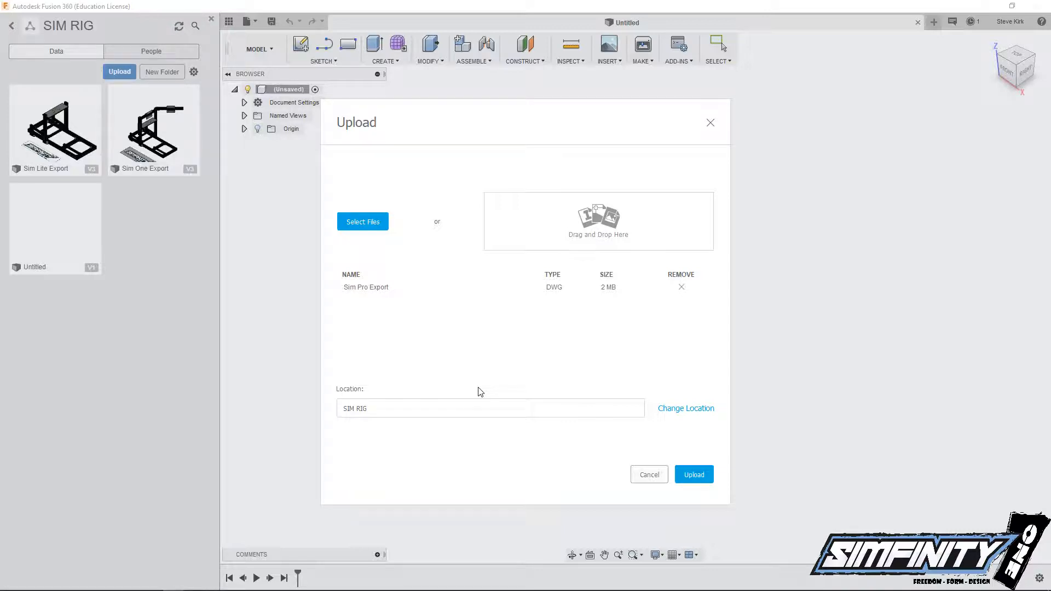
{"action": "left_click", "coordinate": [694, 474]}
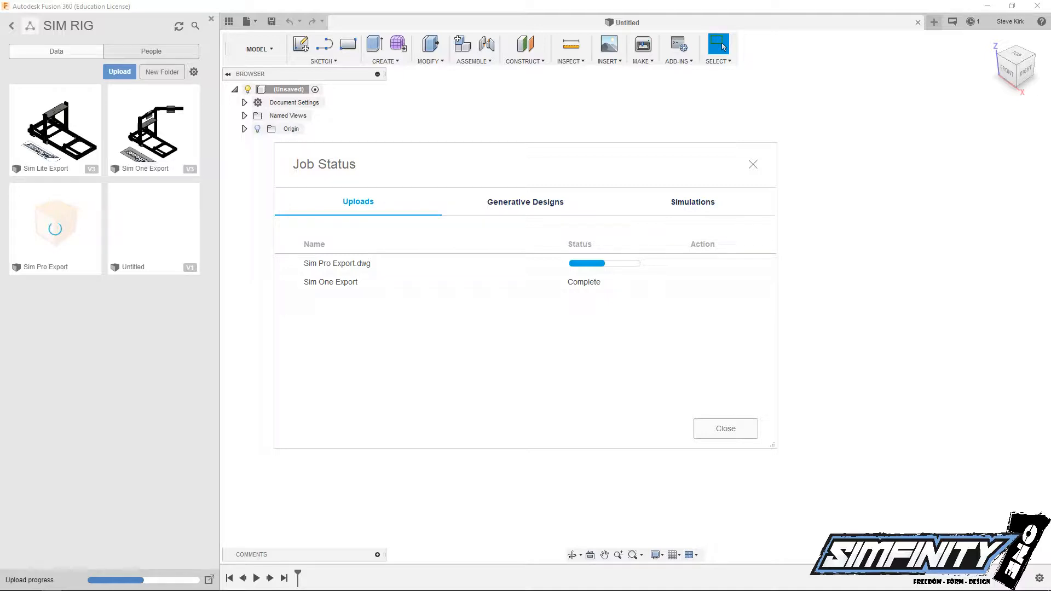
Switch to AutoCAD to view the rig model, and return to Fusion 360 to check the Sim Pro Export upload
{"action": "mouse_move", "coordinate": [137, 590]}
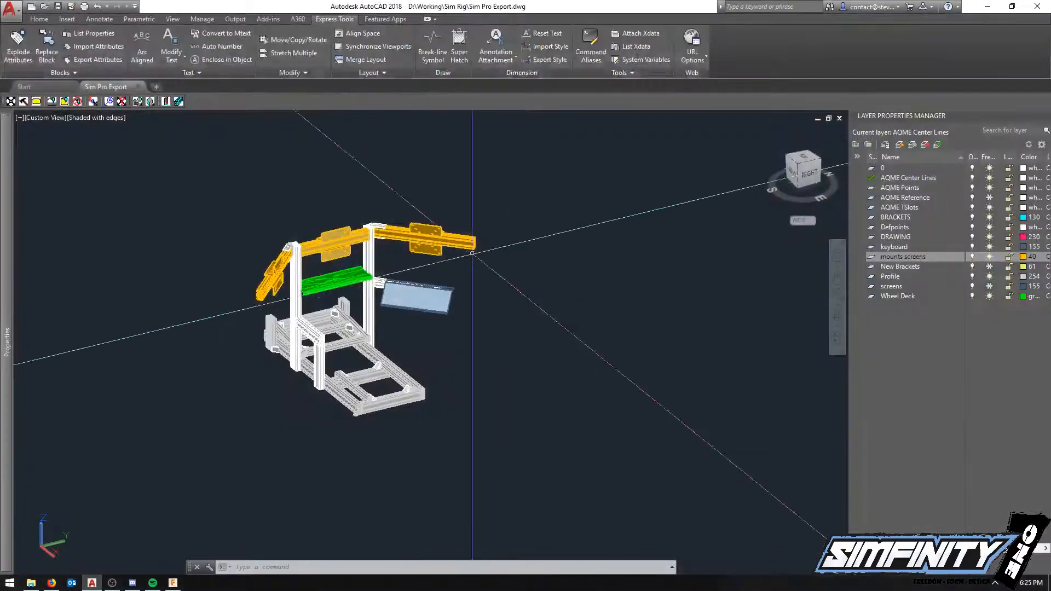
{"action": "scroll", "coordinate": [432, 339], "scroll_direction": "up", "scroll_amount": 5}
{"action": "scroll", "coordinate": [324, 259], "scroll_direction": "down", "scroll_amount": 5}
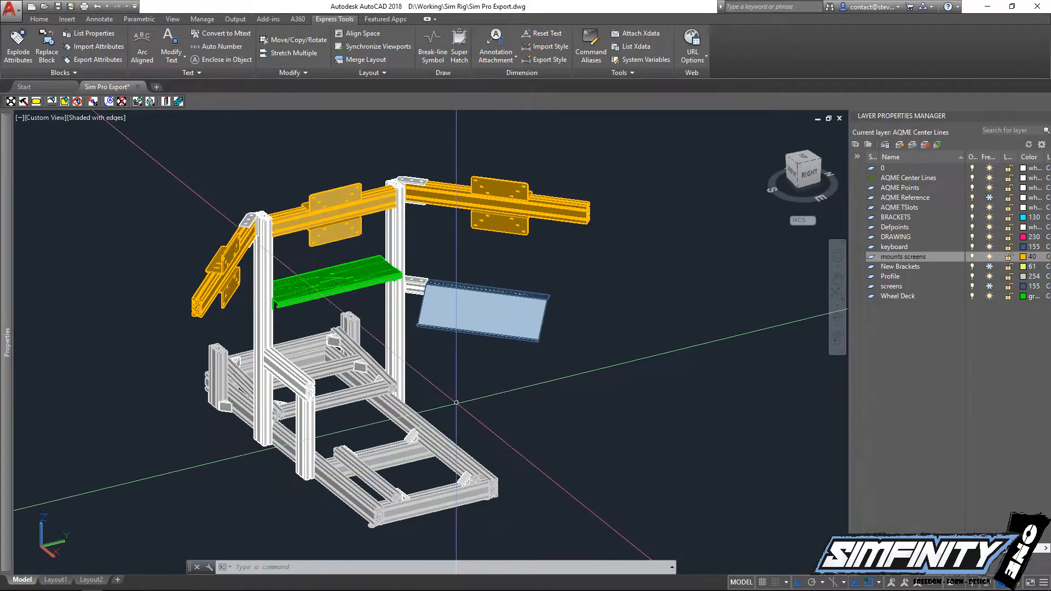
{"action": "mouse_move", "coordinate": [53, 588]}
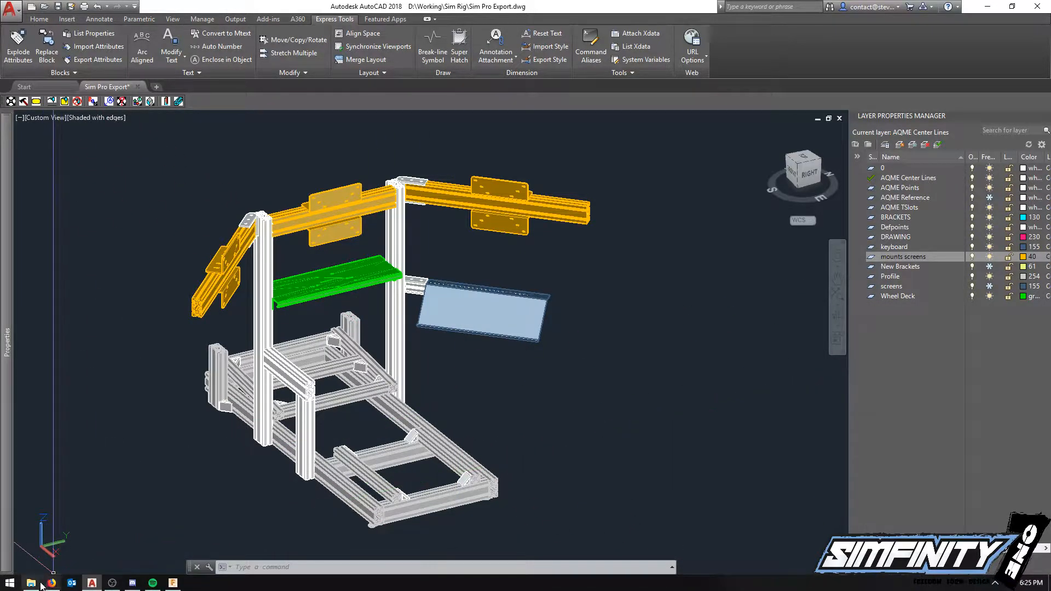
{"action": "left_click", "coordinate": [173, 584]}
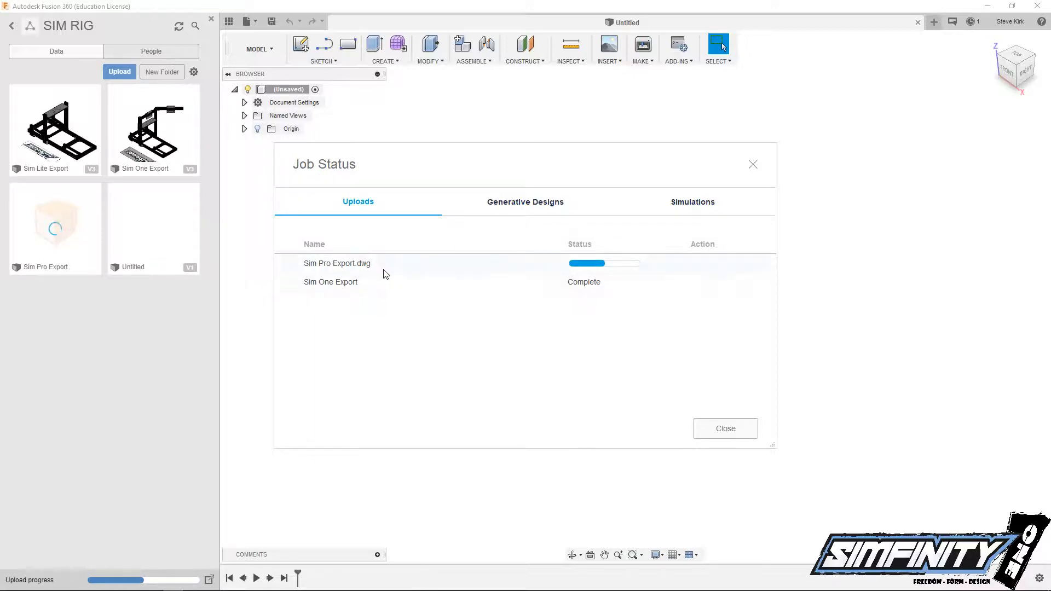
{"action": "left_click", "coordinate": [68, 240]}
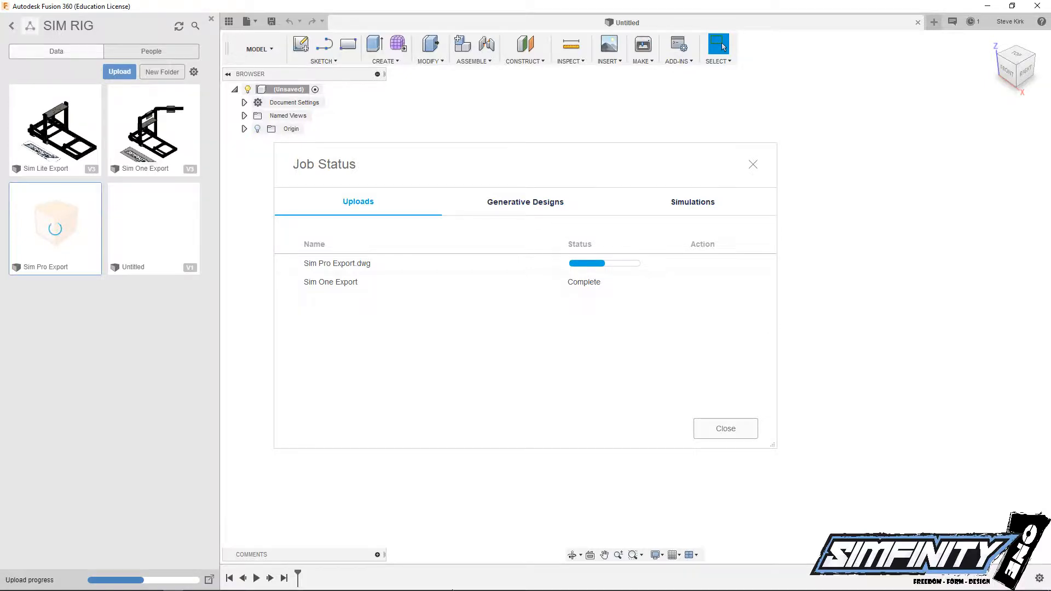
Switch to AutoCAD and examine the whole rig with its screen mounts and keyboard tray from different sides
{"action": "mouse_move", "coordinate": [164, 588]}
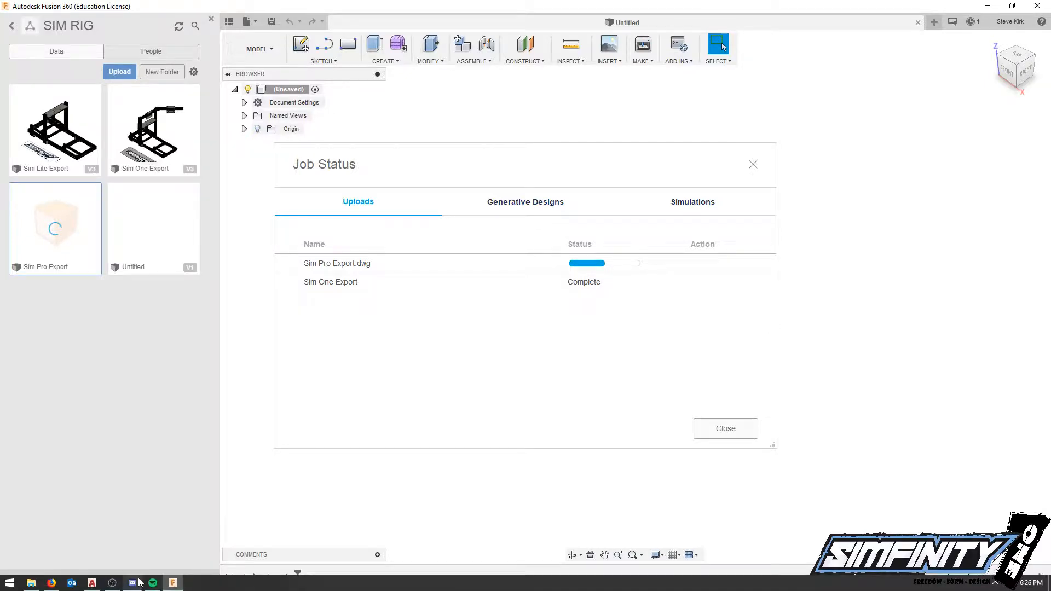
{"action": "left_click", "coordinate": [92, 582]}
{"action": "scroll", "coordinate": [465, 390], "scroll_direction": "up", "scroll_amount": 4}
{"action": "scroll", "coordinate": [465, 390], "scroll_direction": "down", "scroll_amount": 5}
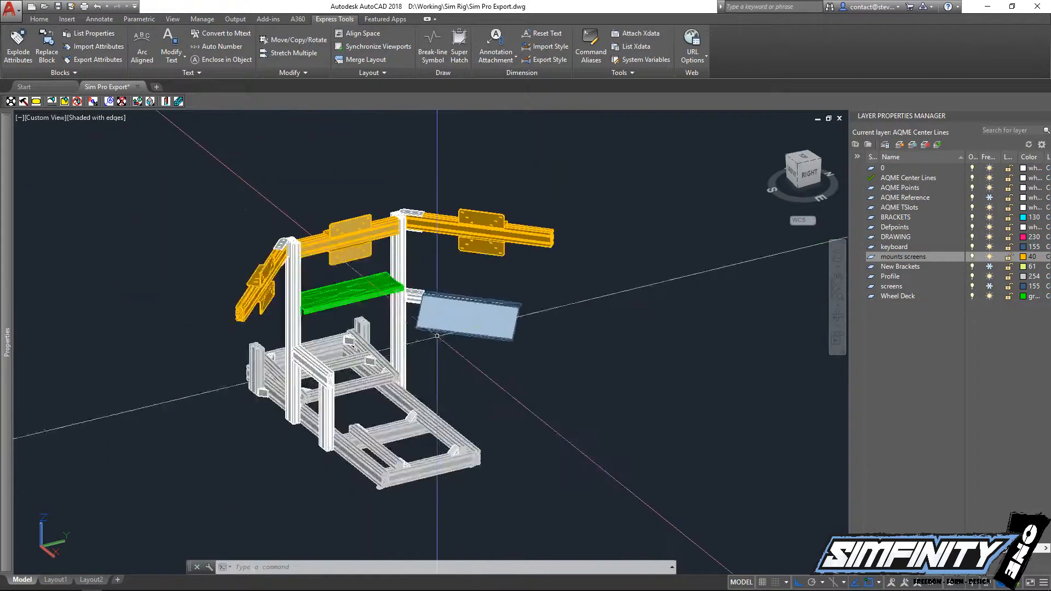
{"action": "middle_click_drag", "start_coordinate": [384, 378], "coordinate": [535, 425], "text": "shift"}
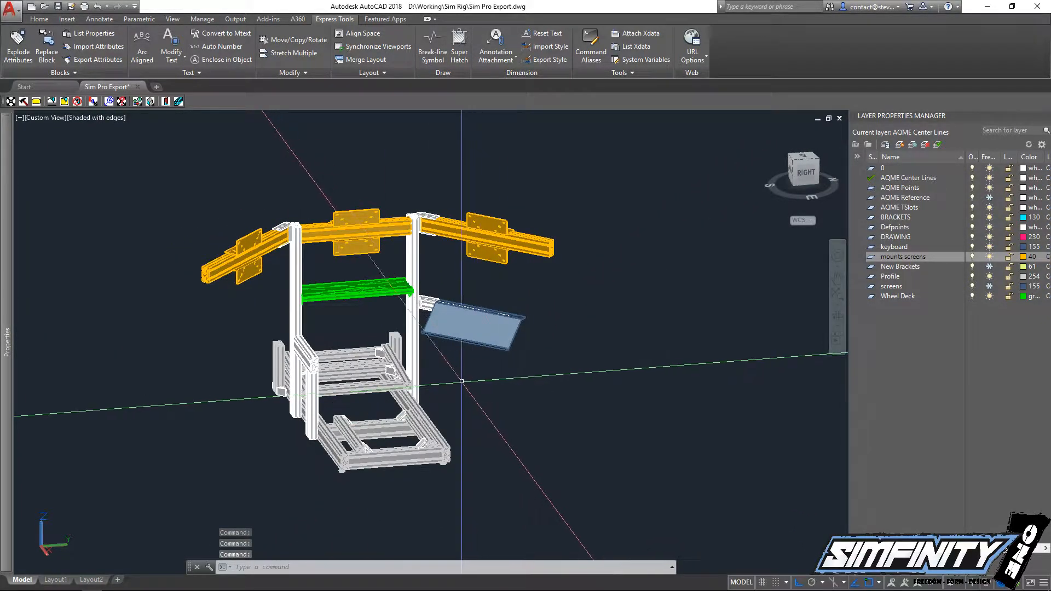
{"action": "middle_click_drag", "start_coordinate": [353, 410], "coordinate": [295, 411], "text": "shift"}
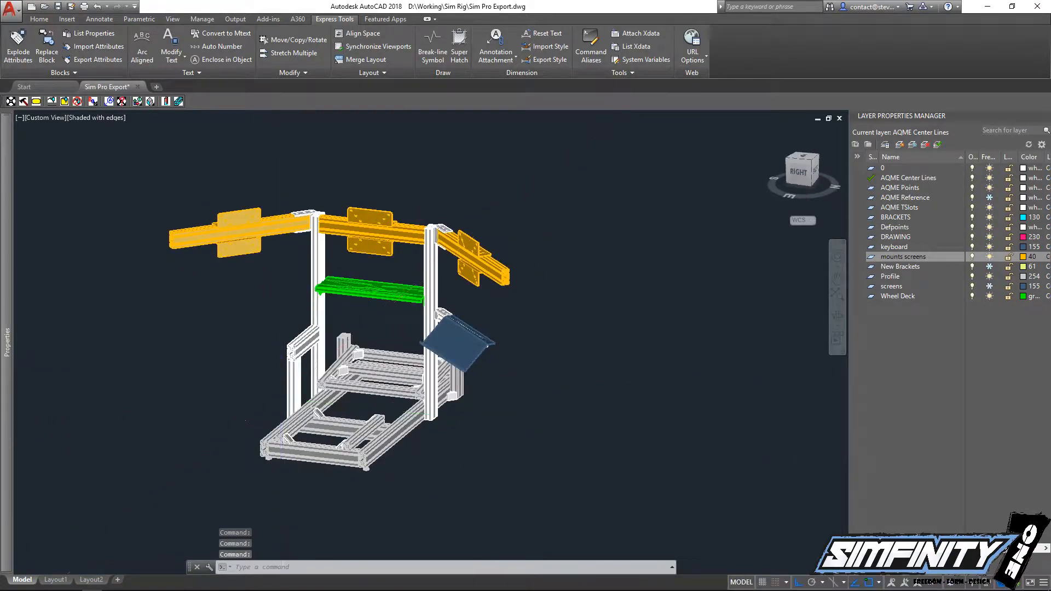
Copy the short upright under the side arm 580 units across the frame to the opposite side
{"action": "scroll", "coordinate": [312, 386], "scroll_direction": "up", "scroll_amount": 6}
{"action": "type", "text": "co"}
{"action": "key", "text": "Return"}
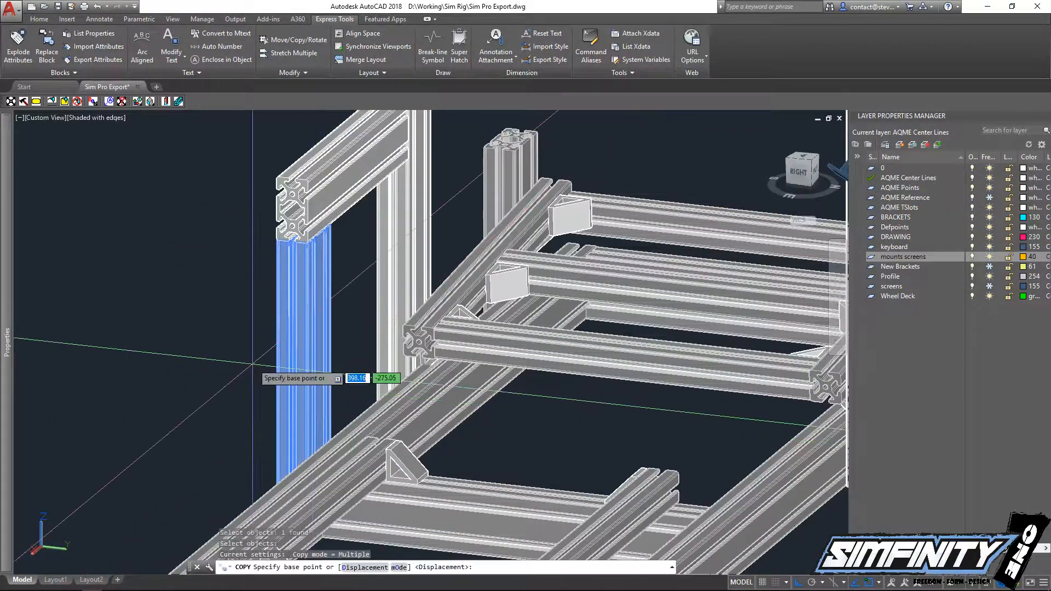
{"action": "left_click", "coordinate": [266, 373]}
{"action": "scroll", "coordinate": [257, 378], "scroll_direction": "down", "scroll_amount": 5}
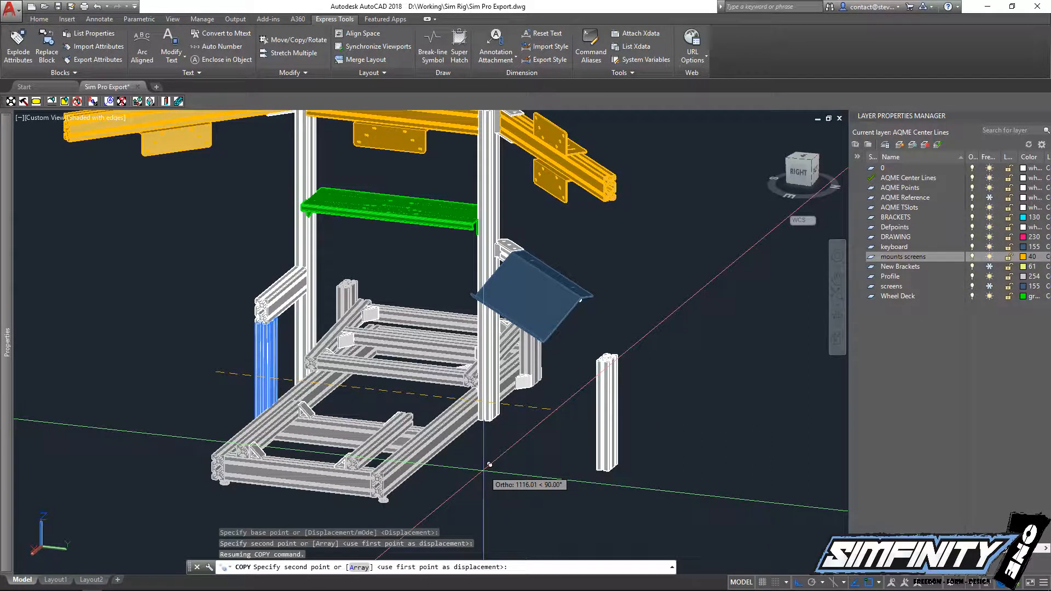
{"action": "type", "text": "580"}
{"action": "key", "text": "Return"}
{"action": "key", "text": "Escape"}
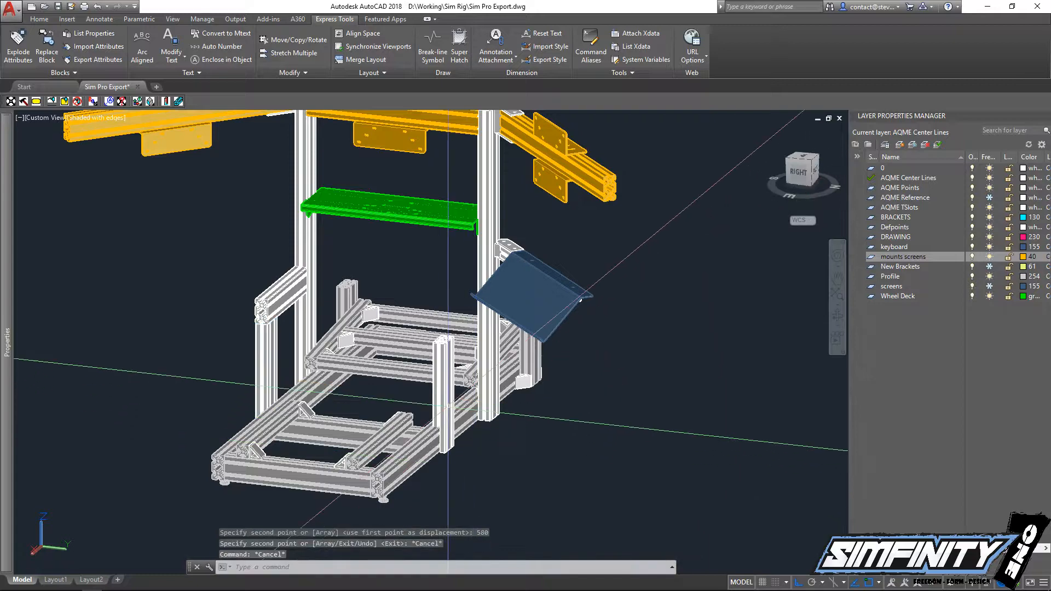
Move the copied upright 20 units outward, away from the frame
{"action": "type", "text": "m"}
{"action": "key", "text": "Return"}
{"action": "left_click", "coordinate": [446, 365]}
{"action": "key", "text": "Return"}
{"action": "left_click", "coordinate": [630, 486]}
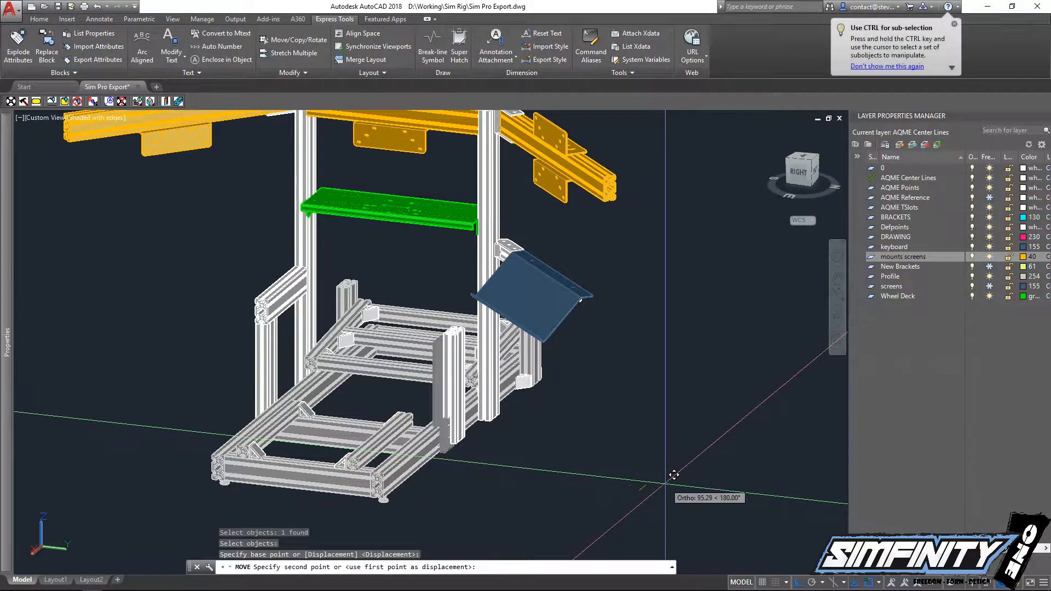
{"action": "type", "text": "20"}
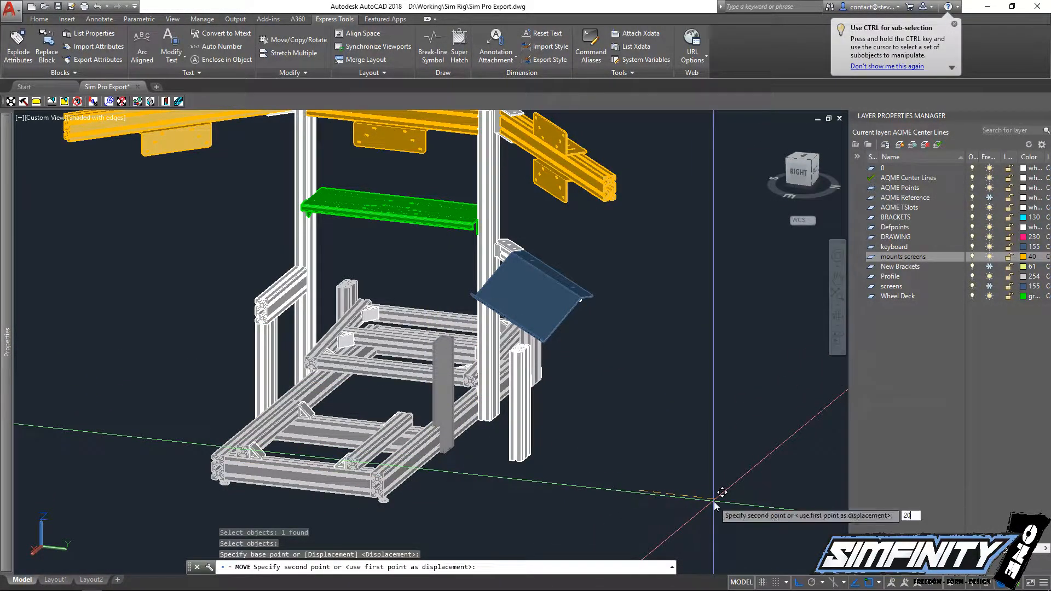
{"action": "key", "text": "Return"}
{"action": "key", "text": "Escape"}
Explode the copied upright beside the side rail into its separate faces
{"action": "scroll", "coordinate": [409, 476], "scroll_direction": "up", "scroll_amount": 4}
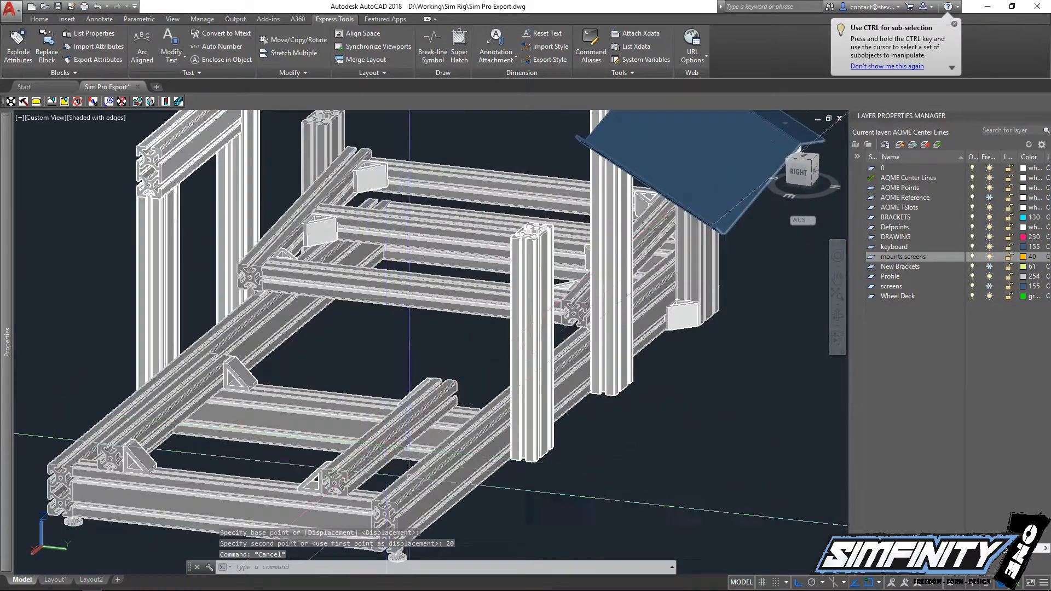
{"action": "middle_click_drag", "start_coordinate": [409, 476], "coordinate": [427, 378], "text": "shift"}
{"action": "type", "text": "e"}
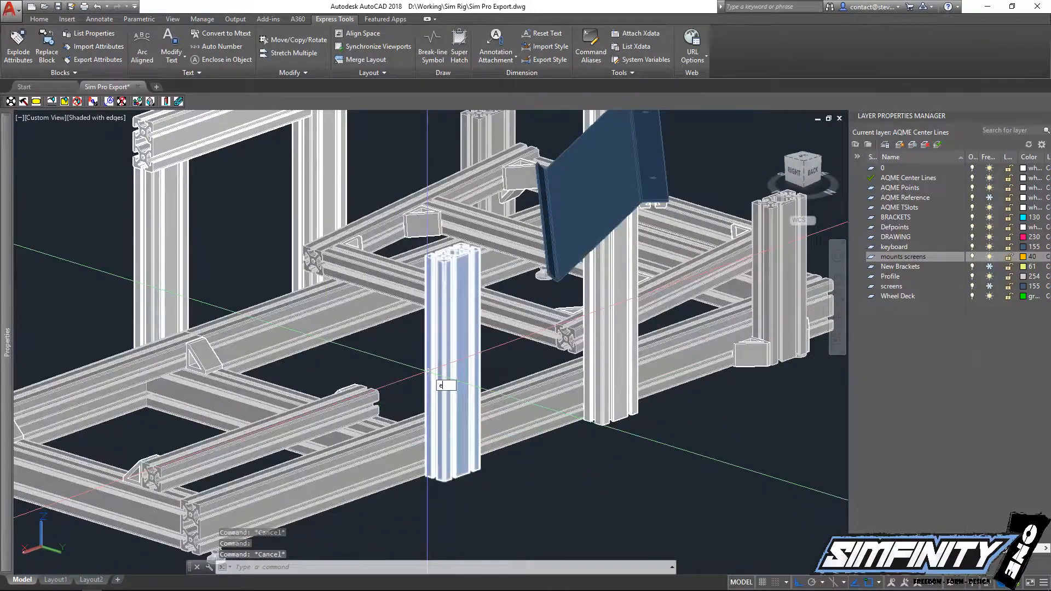
{"action": "type", "text": "xpl"}
{"action": "key", "text": "Return"}
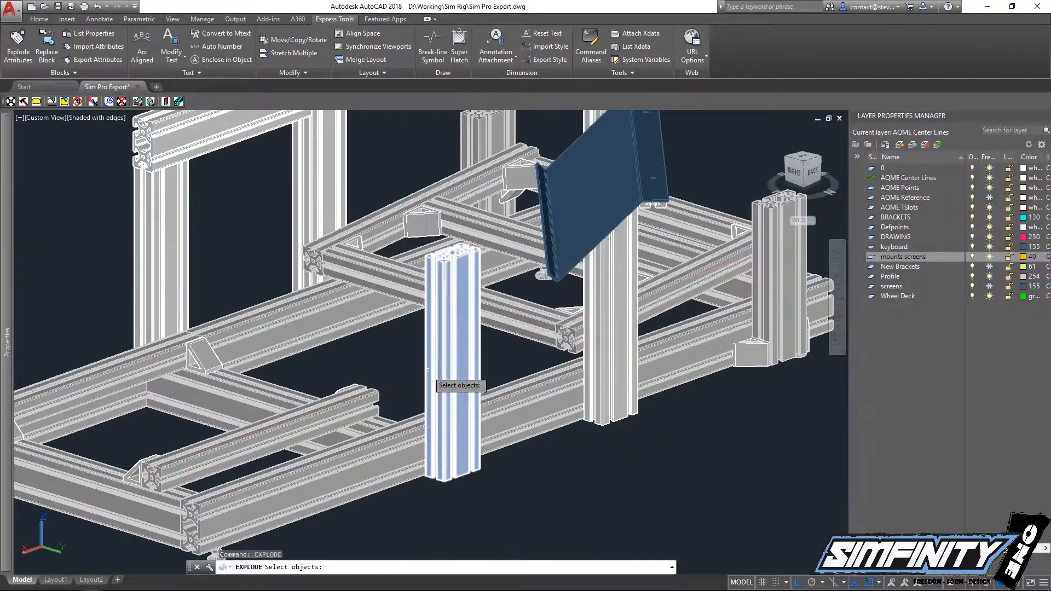
{"action": "left_click", "coordinate": [488, 357]}
{"action": "left_click", "coordinate": [426, 348]}
{"action": "key", "text": "Return"}
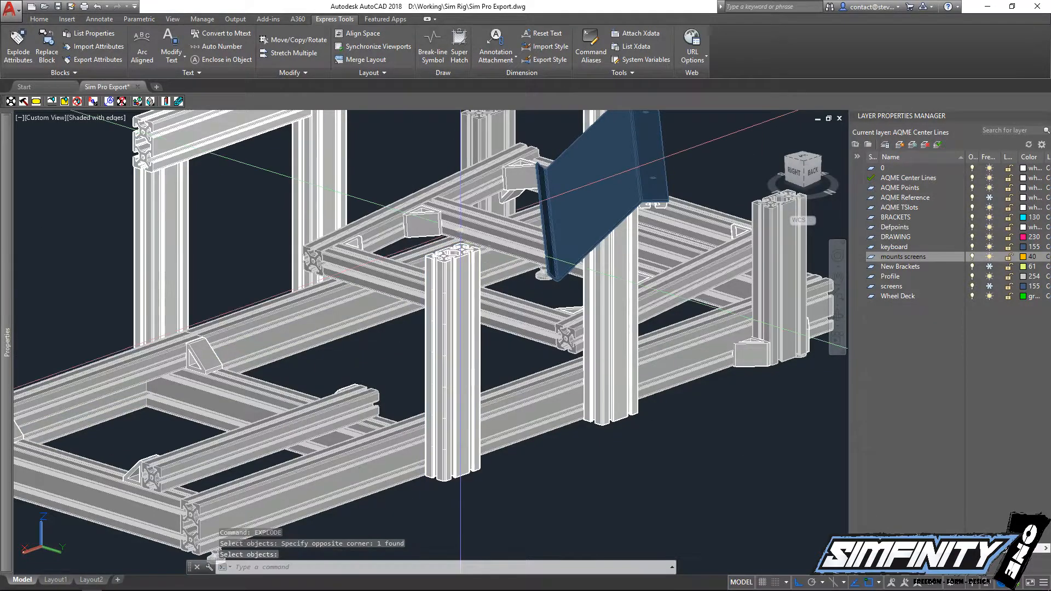
Erase the exploded upright's faces, keeping only its lower end cross-section beside the side rail
{"action": "scroll", "coordinate": [461, 231], "scroll_direction": "up", "scroll_amount": 5}
{"action": "type", "text": "e"}
{"action": "key", "text": "Return"}
{"action": "left_click", "coordinate": [493, 354]}
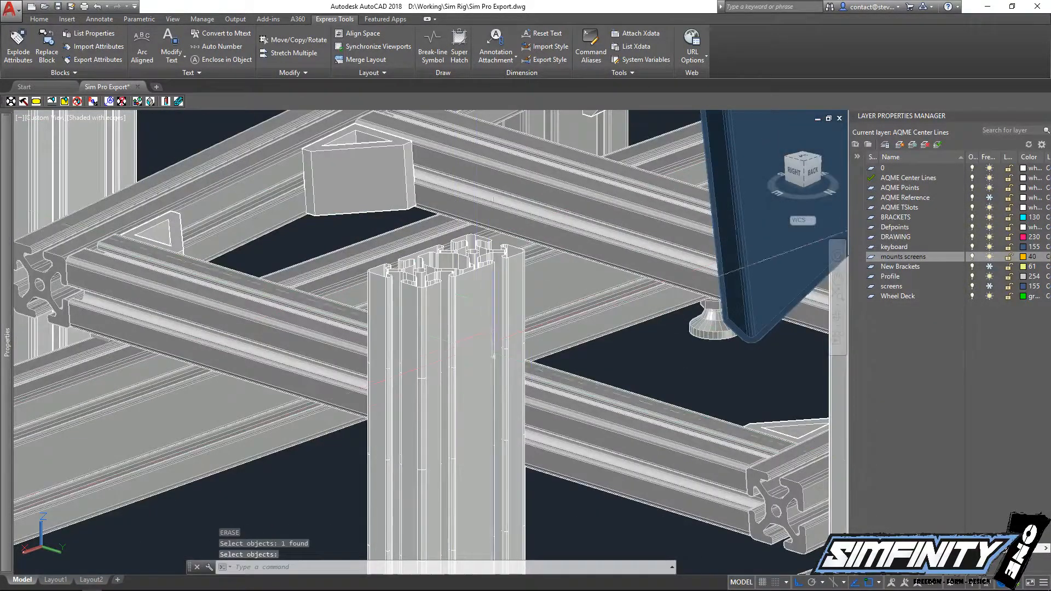
{"action": "mouse_move", "coordinate": [492, 355]}
{"action": "middle_mouse_down"}
{"action": "mouse_move", "coordinate": [460, 289]}
{"action": "mouse_move", "coordinate": [452, 184]}
{"action": "middle_mouse_up"}
{"action": "left_click", "coordinate": [521, 404]}
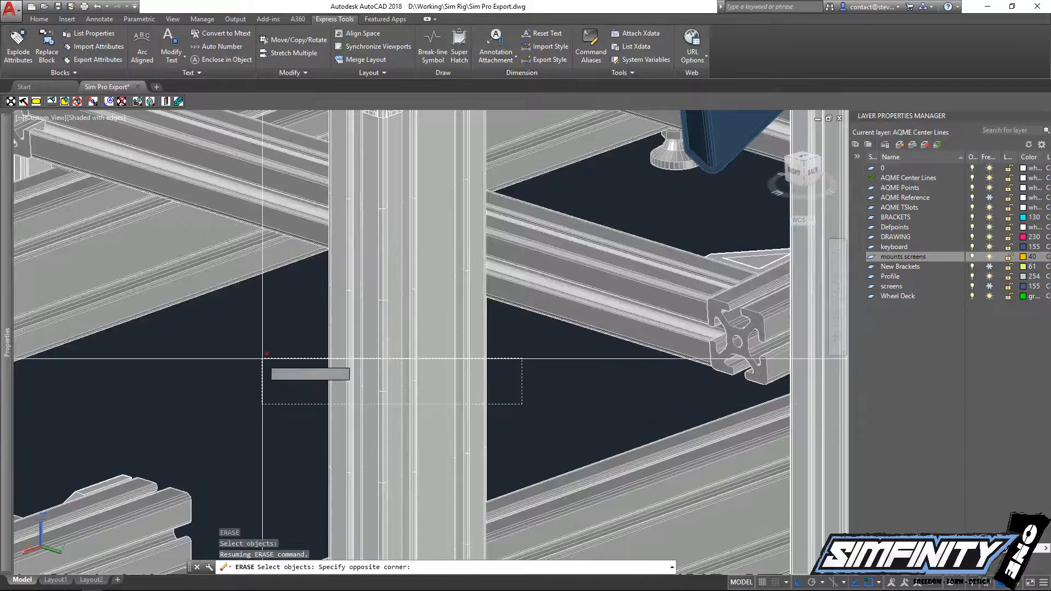
{"action": "key", "text": "Escape"}
{"action": "key", "text": "Escape"}
{"action": "scroll", "coordinate": [262, 358], "scroll_direction": "down", "scroll_amount": 5}
{"action": "scroll", "coordinate": [417, 428], "scroll_direction": "up", "scroll_amount": 6}
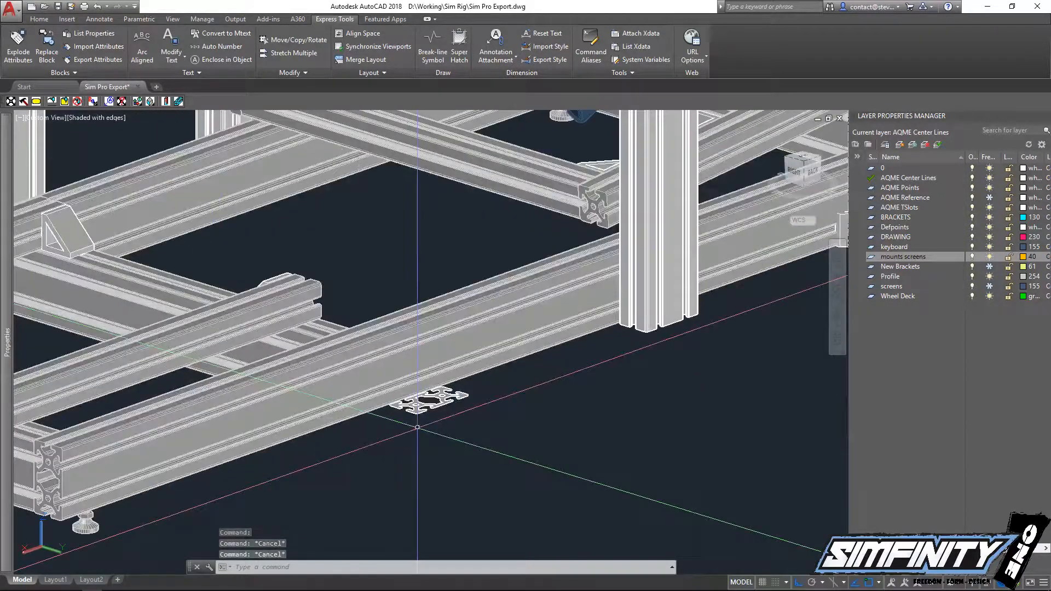
Extrude the remaining cross-section upward by 250 units
{"action": "type", "text": "ext"}
{"action": "key", "text": "Return"}
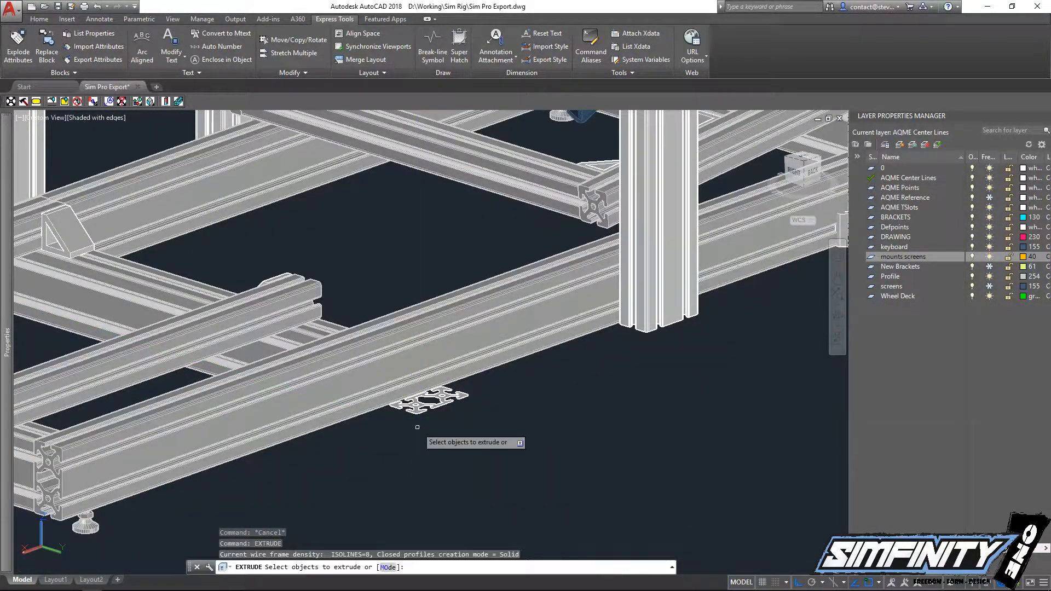
{"action": "left_click", "coordinate": [441, 395]}
{"action": "key", "text": "Return"}
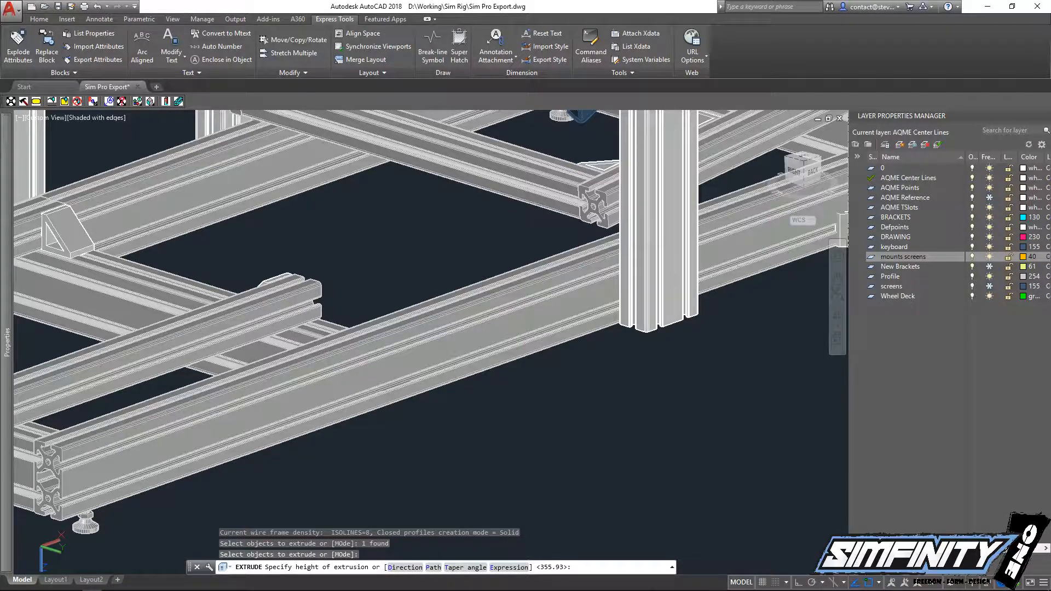
{"action": "type", "text": "250"}
{"action": "key", "text": "Return"}
{"action": "key", "text": "Escape"}
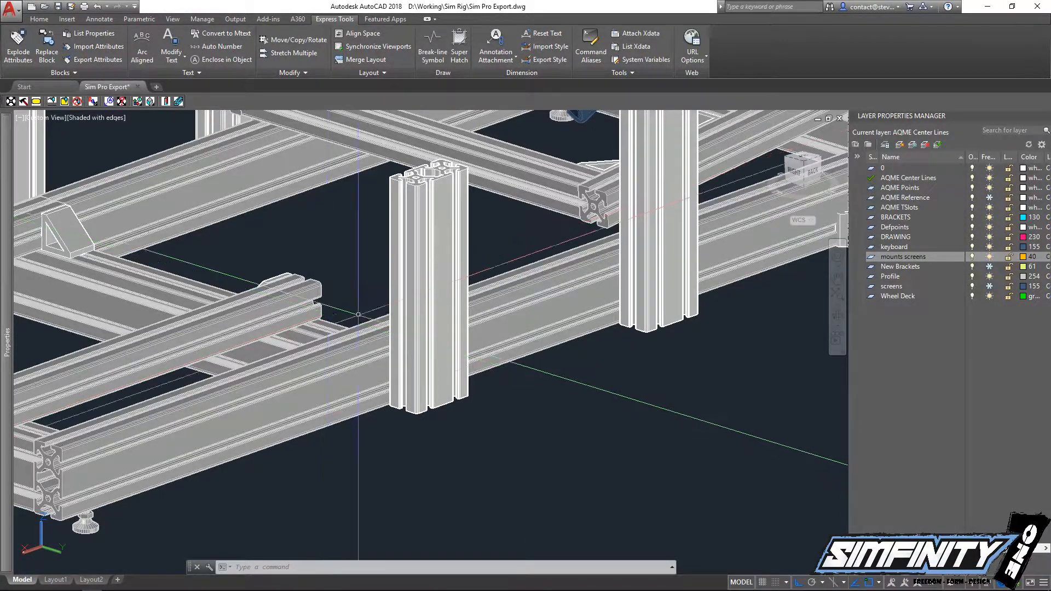
Examine the new upright's height against the opposite side arm, frame and keyboard tray from several sides
{"action": "scroll", "coordinate": [386, 378], "scroll_direction": "down", "scroll_amount": 6}
{"action": "scroll", "coordinate": [362, 369], "scroll_direction": "up", "scroll_amount": 3}
{"action": "middle_click_drag", "start_coordinate": [362, 369], "coordinate": [547, 348]}
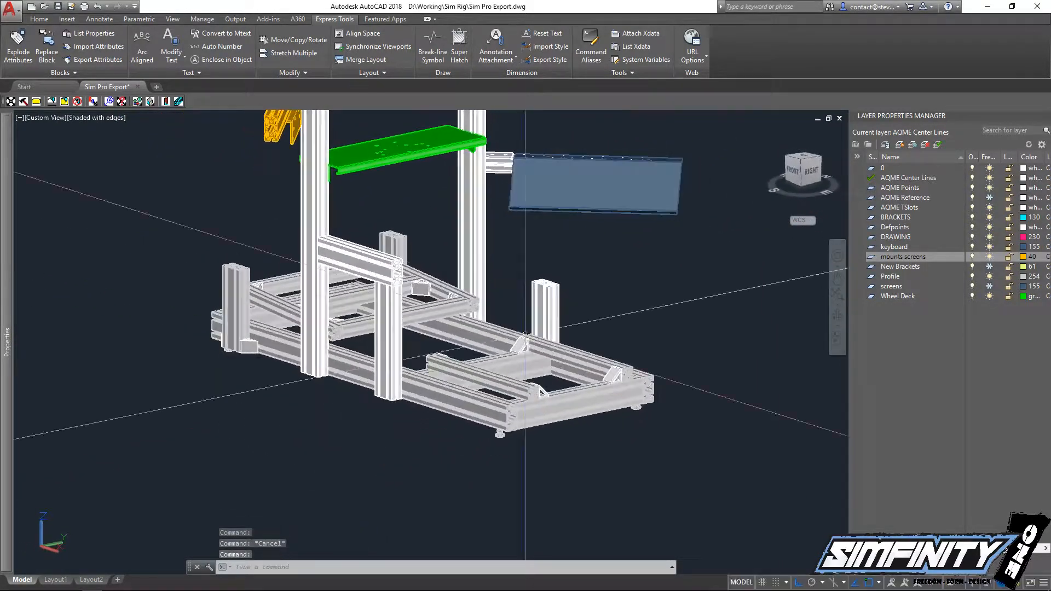
{"action": "scroll", "coordinate": [567, 298], "scroll_direction": "up", "scroll_amount": 5}
{"action": "mouse_move", "coordinate": [568, 274]}
{"action": "middle_mouse_down", "text": "shift"}
{"action": "mouse_move", "coordinate": [517, 262]}
{"action": "mouse_move", "coordinate": [550, 262]}
{"action": "middle_mouse_up", "text": "shift"}
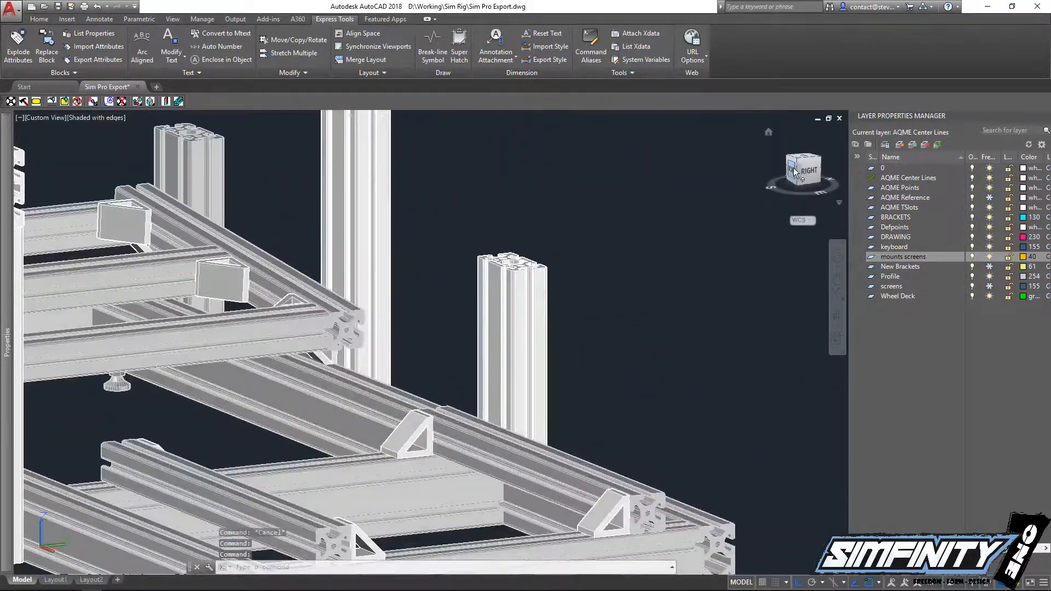
{"action": "middle_click_drag", "start_coordinate": [647, 286], "coordinate": [589, 280], "text": "shift"}
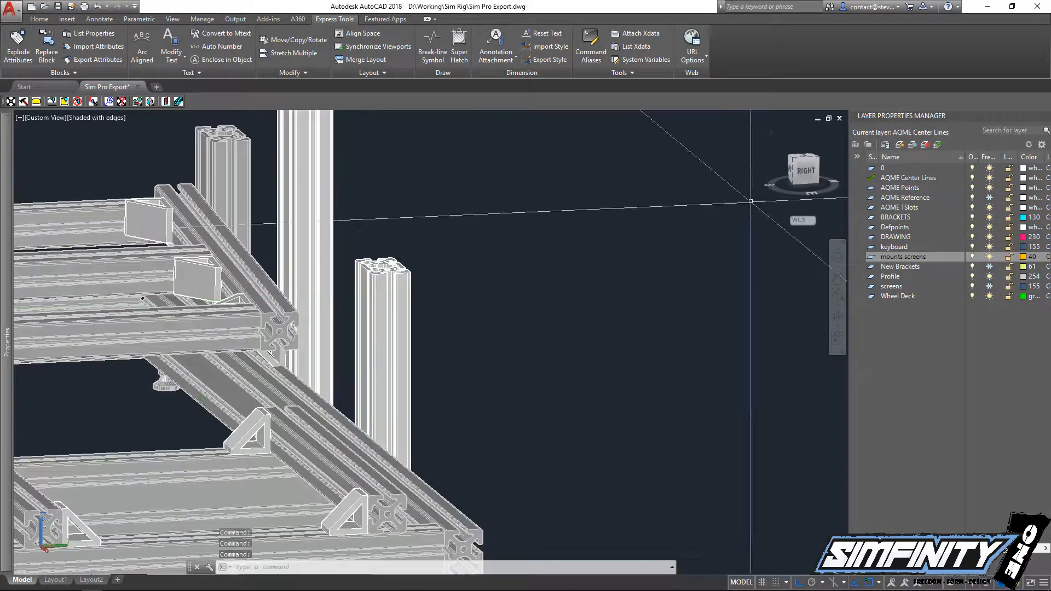
{"action": "key", "text": "Escape"}
{"action": "key", "text": "Escape"}
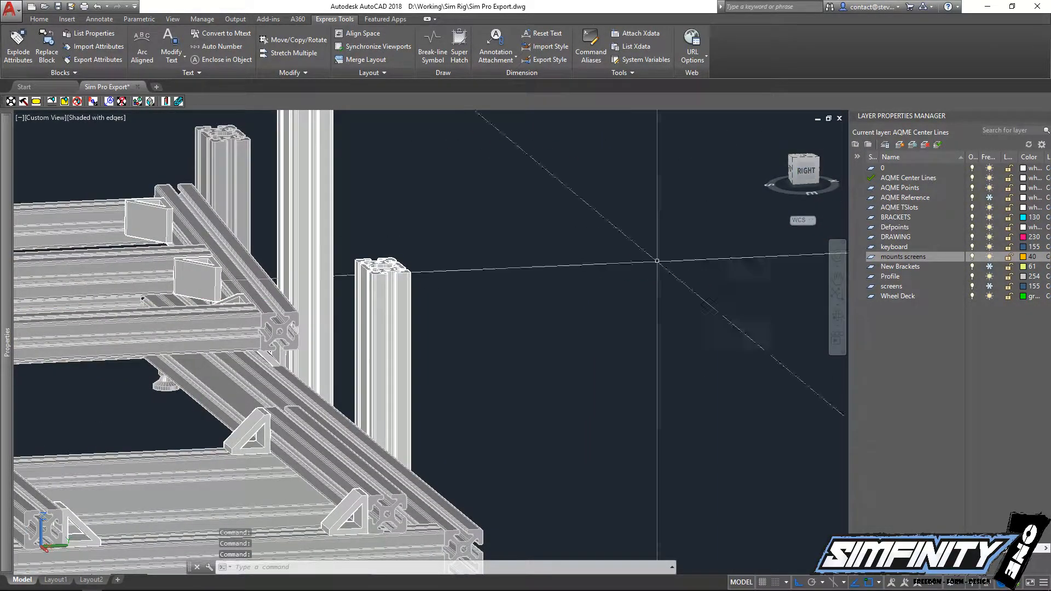
{"action": "scroll", "coordinate": [506, 375], "scroll_direction": "down", "scroll_amount": 5}
{"action": "middle_click_drag", "start_coordinate": [449, 366], "coordinate": [416, 366], "text": "shift"}
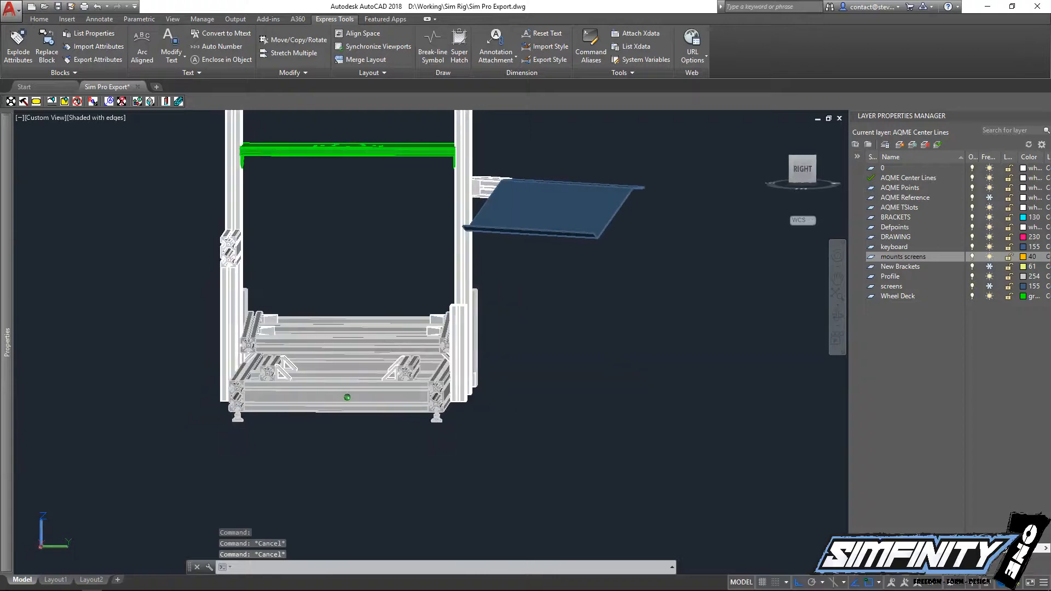
{"action": "middle_click_drag", "start_coordinate": [506, 385], "coordinate": [441, 348], "text": "shift"}
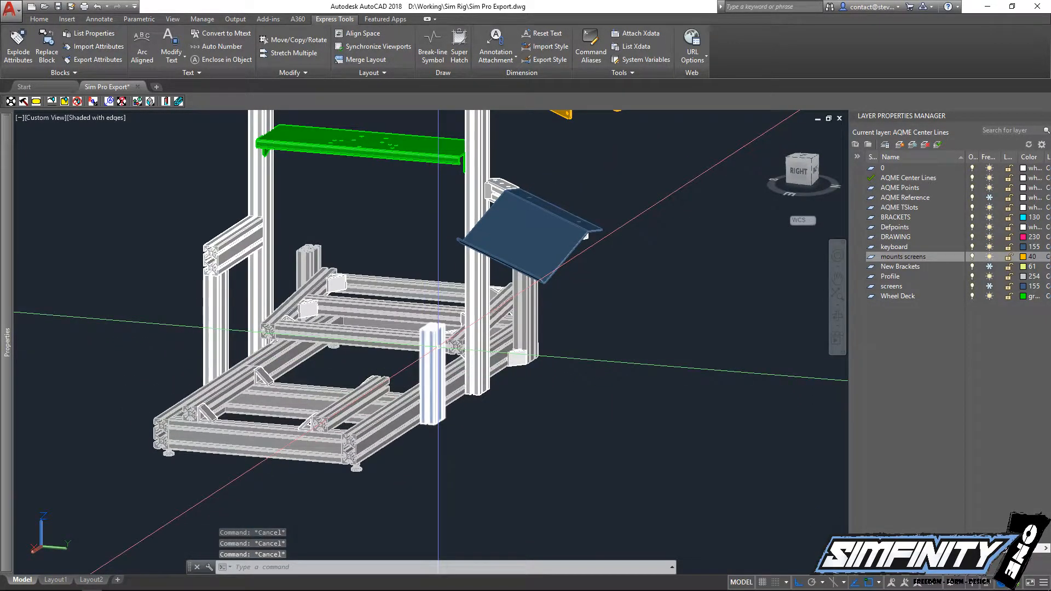
Undo the recent view changes and the extrusion of the upright's cross-section
{"action": "scroll", "coordinate": [438, 348], "scroll_direction": "up", "scroll_amount": 3}
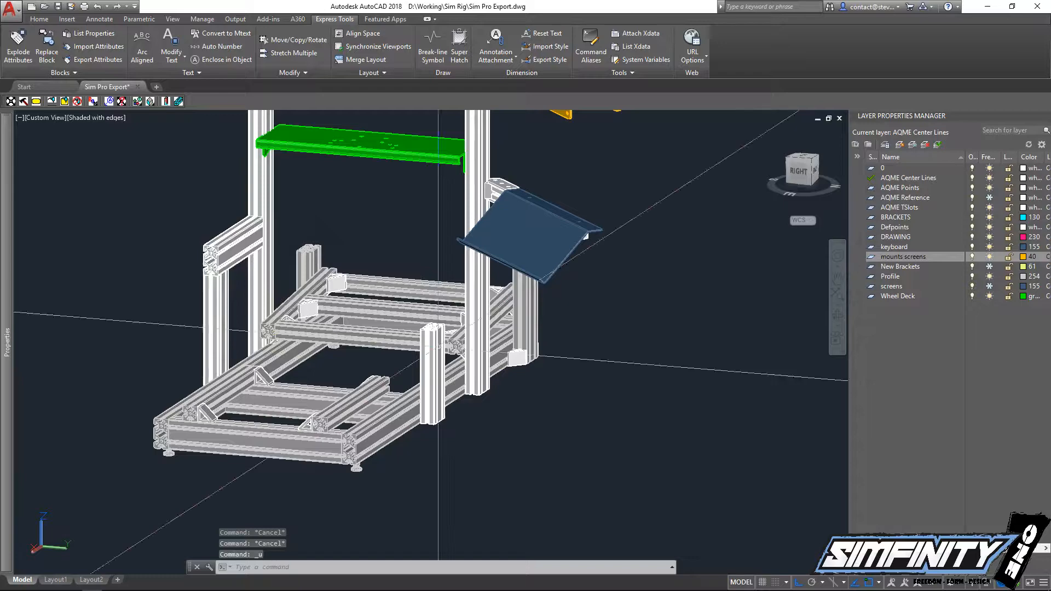
{"action": "scroll", "coordinate": [438, 346], "scroll_direction": "up", "scroll_amount": 5}
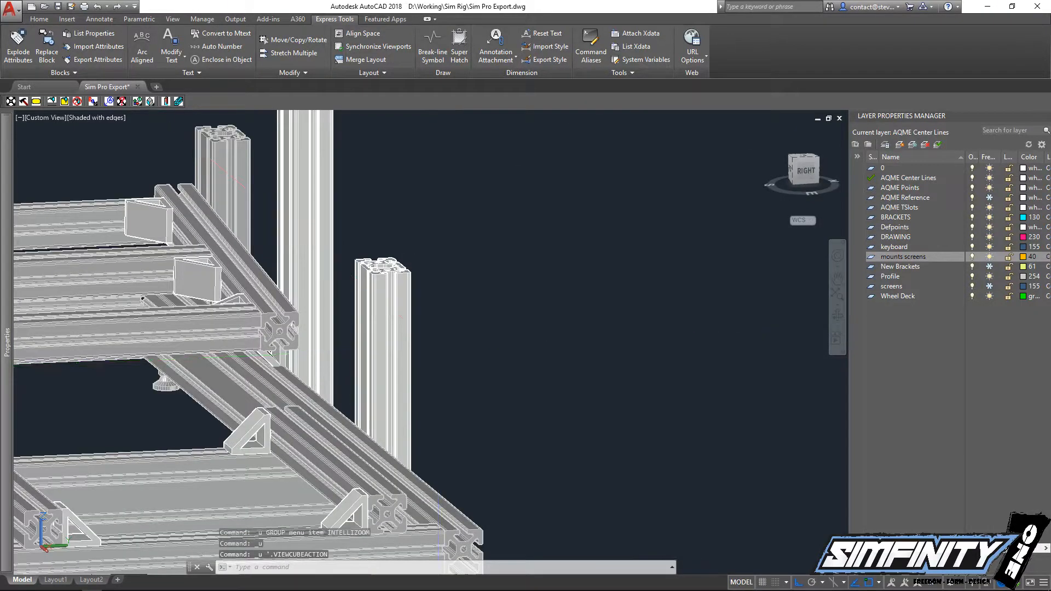
{"action": "scroll", "coordinate": [438, 346], "scroll_direction": "down", "scroll_amount": 4}
{"action": "scroll", "coordinate": [438, 347], "scroll_direction": "up", "scroll_amount": 8}
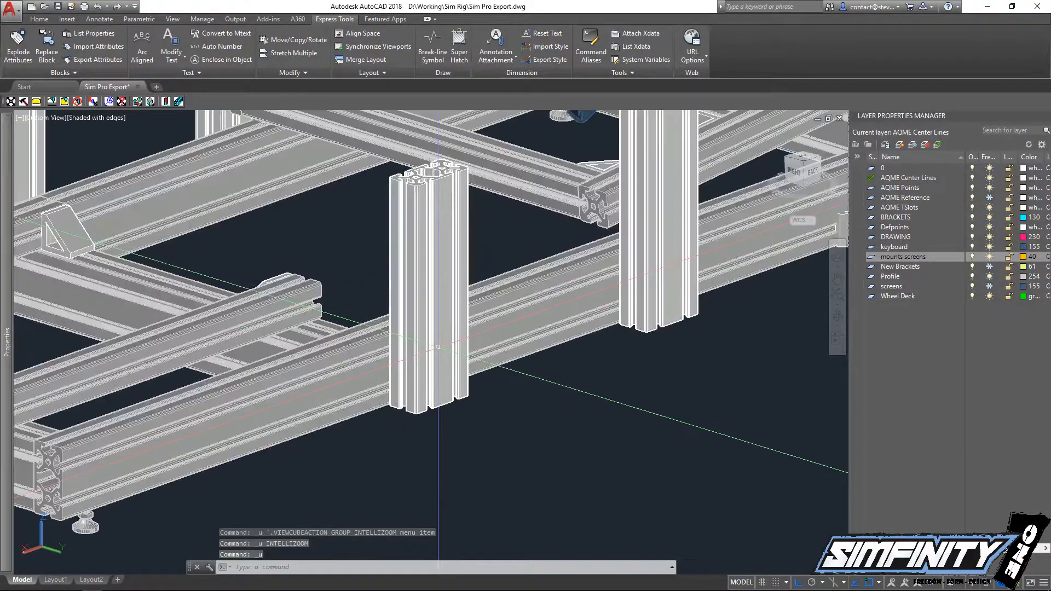
{"action": "key", "text": "Escape"}
{"action": "key", "text": "Escape"}
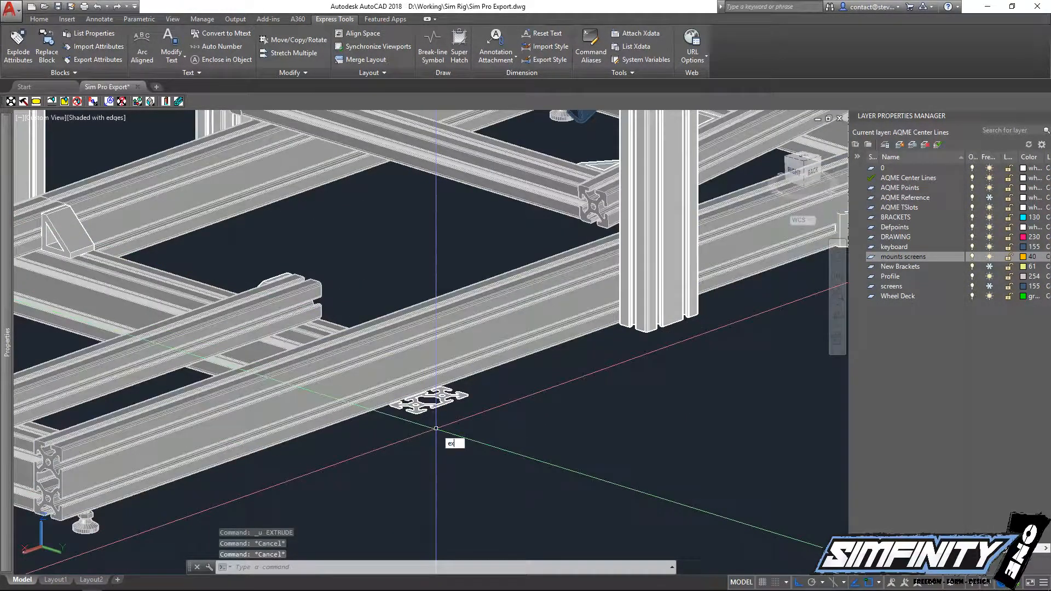
Extrude the upright's cross-section beside the side rail upward by 300 units
{"action": "type", "text": "extrude"}
{"action": "key", "text": "Return"}
{"action": "left_click", "coordinate": [437, 400]}
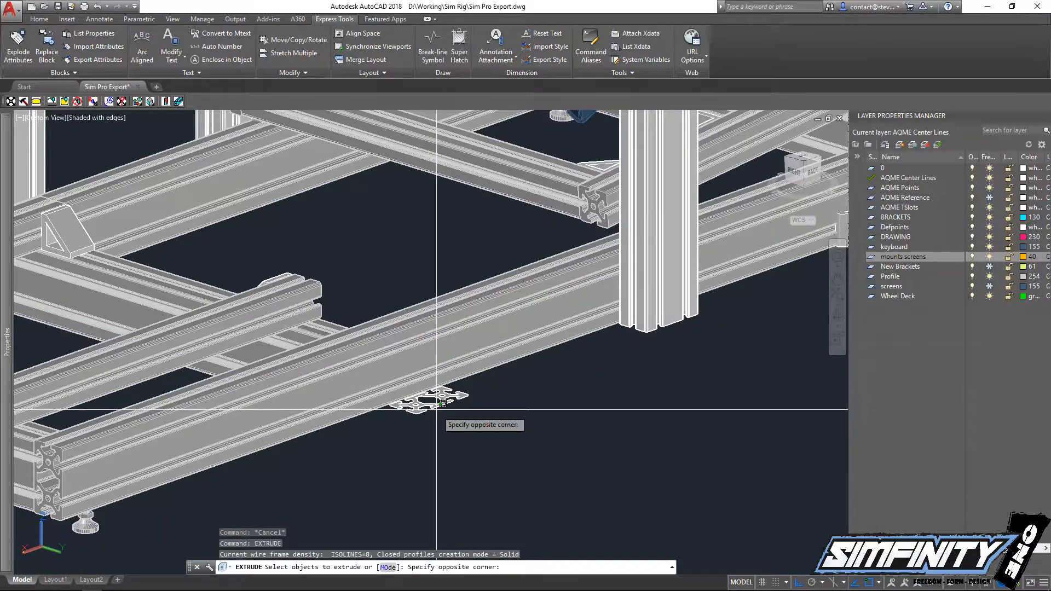
{"action": "left_click", "coordinate": [445, 443]}
{"action": "key", "text": "Return"}
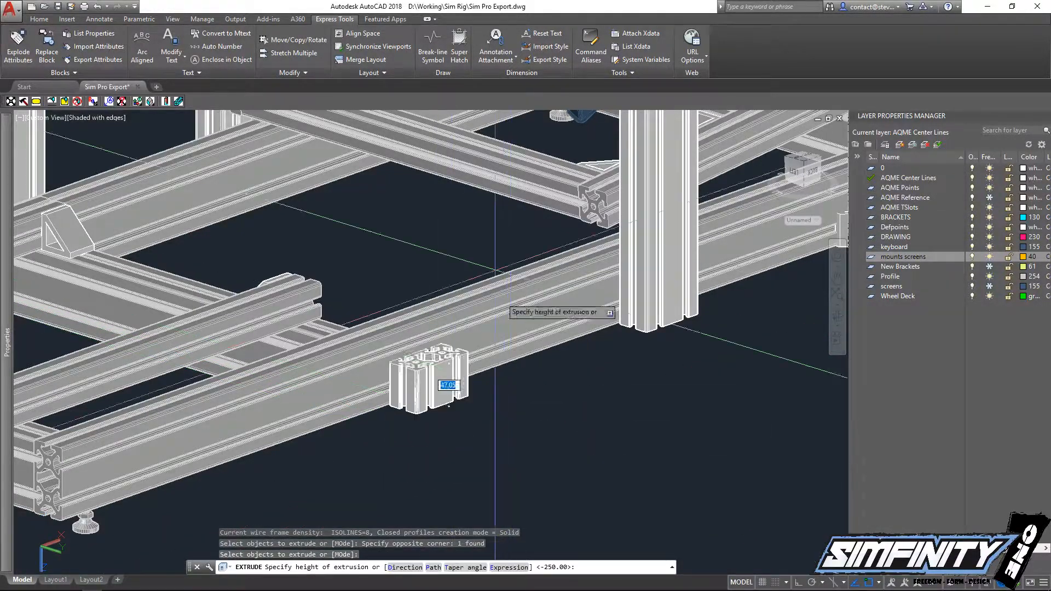
{"action": "middle_click_drag", "start_coordinate": [495, 253], "coordinate": [511, 321], "text": "shift"}
{"action": "scroll", "coordinate": [557, 219], "scroll_direction": "down", "scroll_amount": 3}
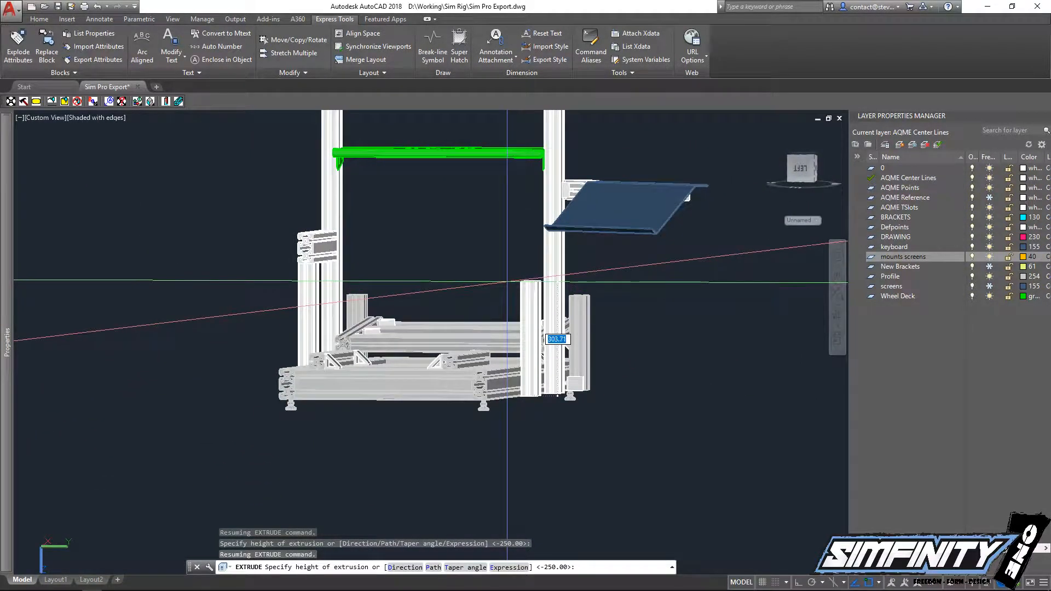
{"action": "key", "text": "Return"}
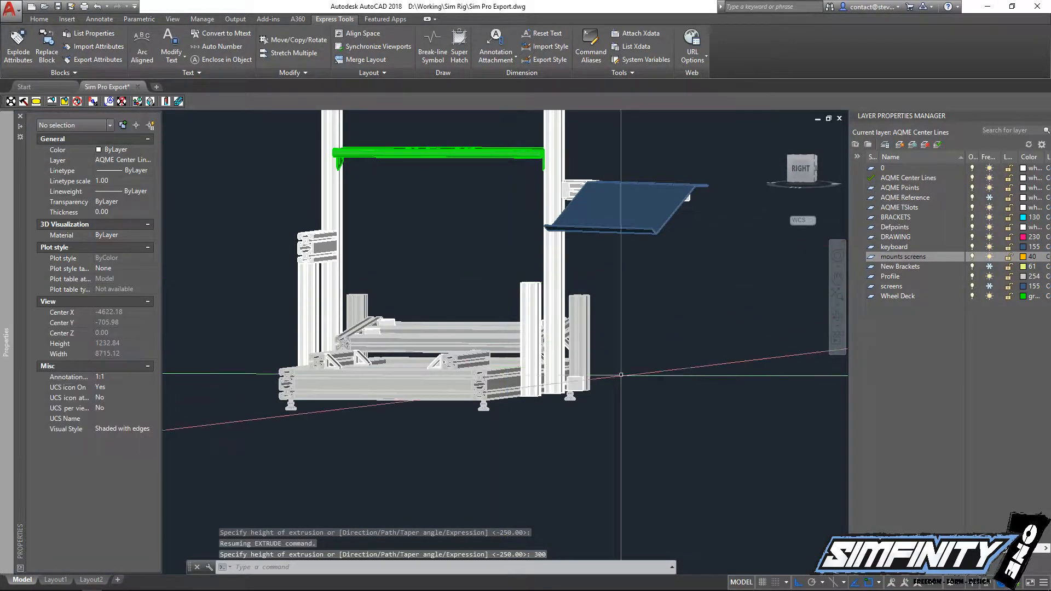
Examine the extruded upright and the surrounding frame from above
{"action": "double_click", "coordinate": [654, 317]}
{"action": "key", "text": "Escape"}
{"action": "key", "text": "Escape"}
{"action": "middle_click_drag", "start_coordinate": [585, 299], "coordinate": [558, 408], "text": "shift"}
{"action": "scroll", "coordinate": [557, 356], "scroll_direction": "up", "scroll_amount": 5}
{"action": "scroll", "coordinate": [394, 304], "scroll_direction": "down", "scroll_amount": 8}
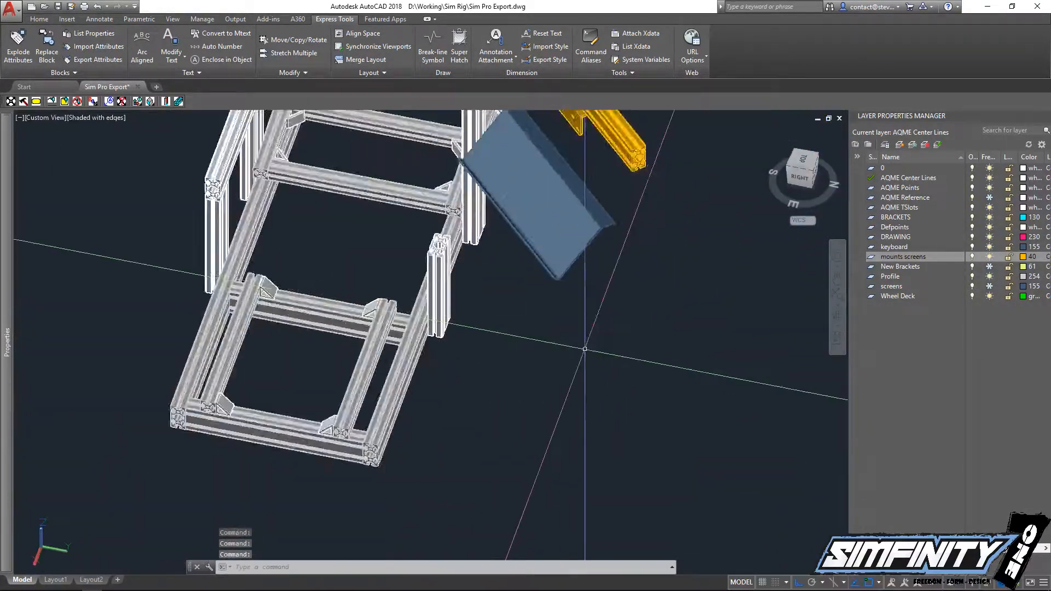
{"action": "middle_click_drag", "start_coordinate": [389, 308], "coordinate": [391, 323], "text": "shift"}
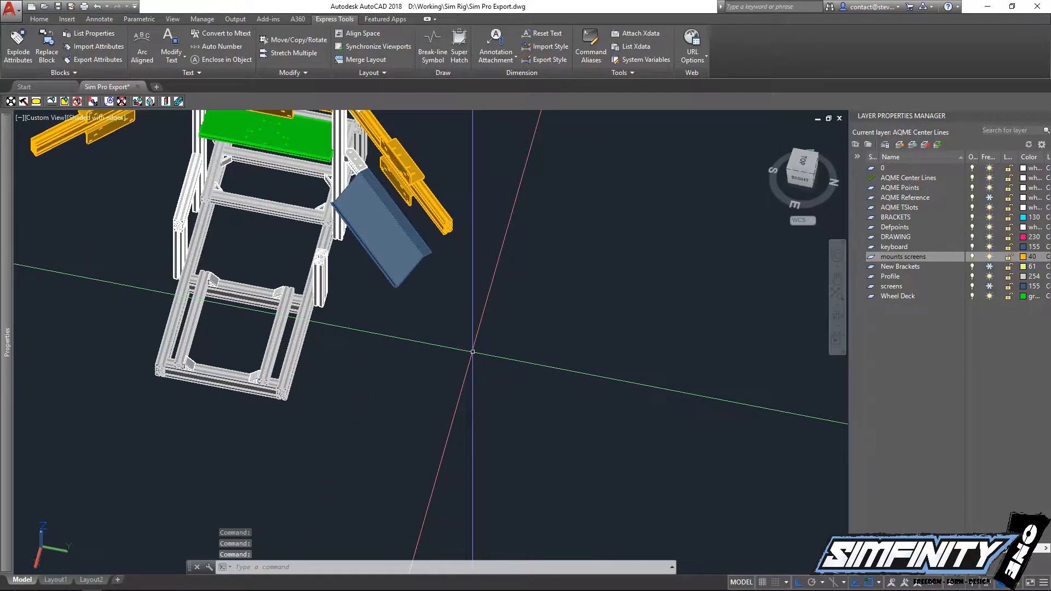
Show the model in plan view of the current UCS and inspect the new upright at the side rail
{"action": "key", "text": "Escape"}
{"action": "key", "text": "Escape"}
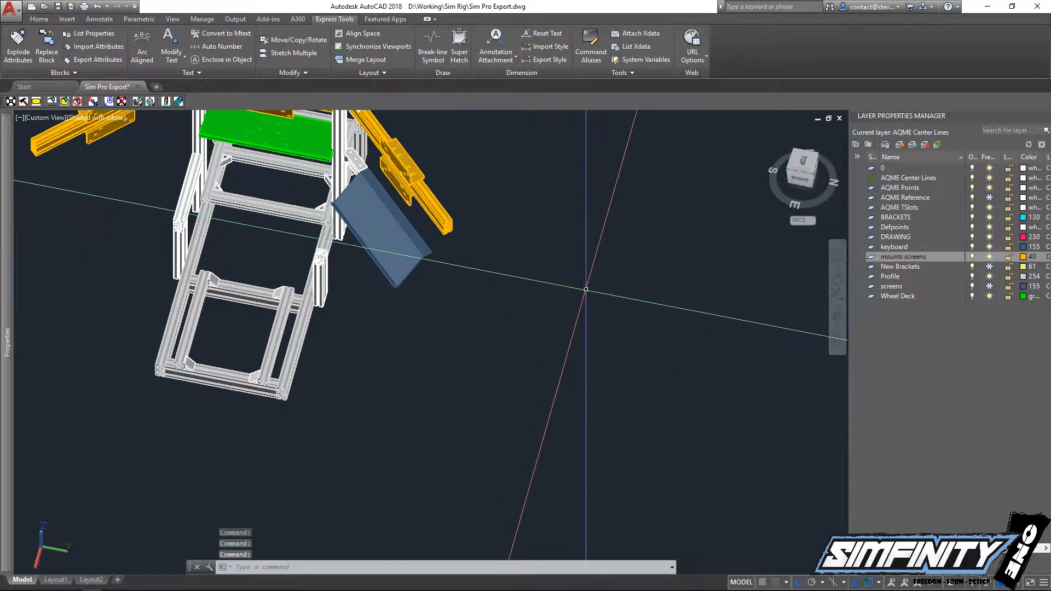
{"action": "key", "text": "Return"}
{"action": "key", "text": "Return"}
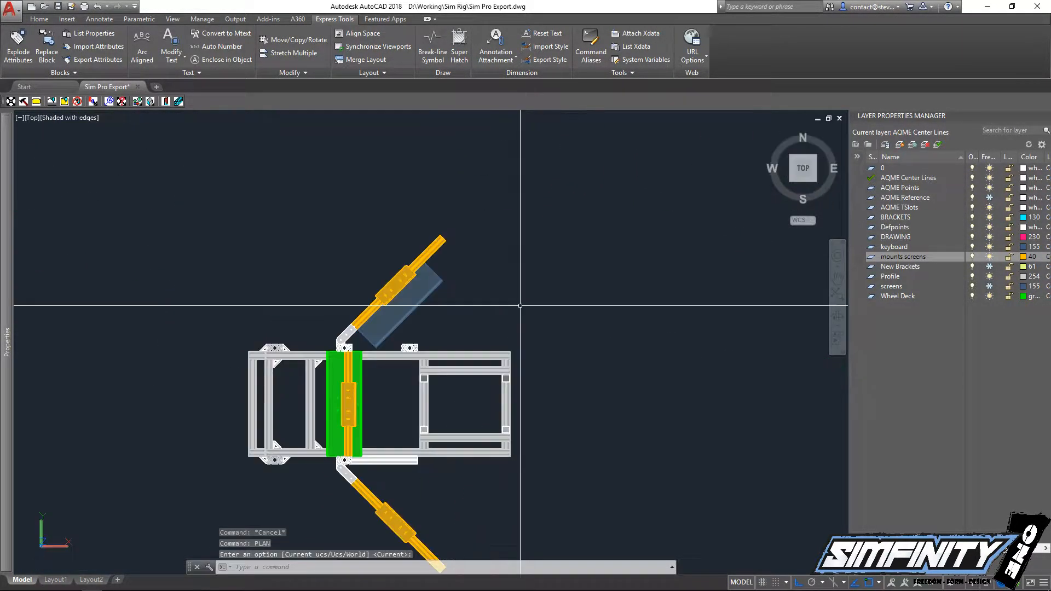
{"action": "scroll", "coordinate": [326, 330], "scroll_direction": "up", "scroll_amount": 5}
{"action": "key", "text": "Escape"}
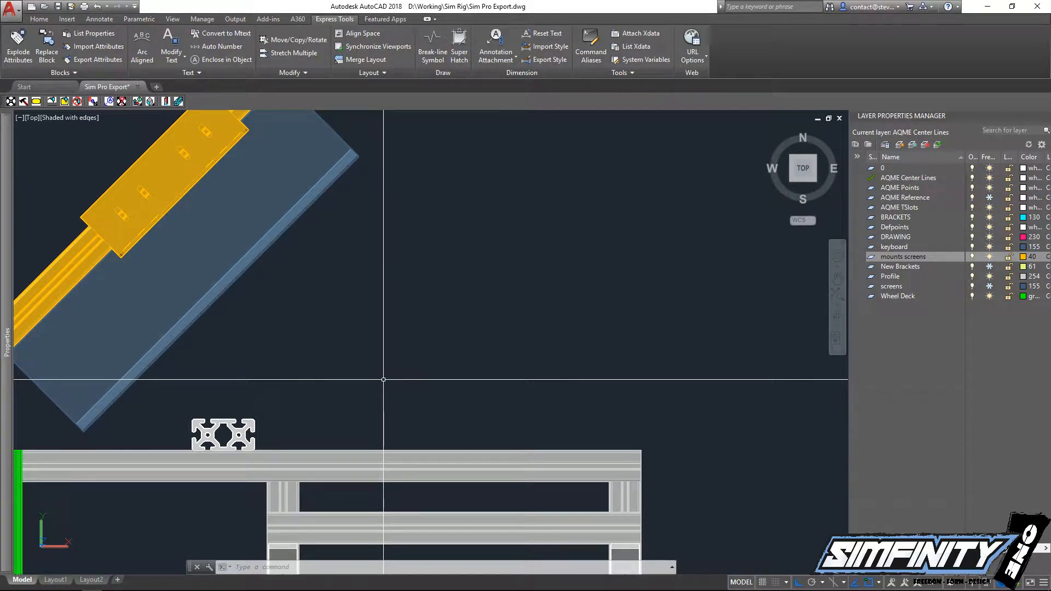
{"action": "key", "text": "Escape"}
{"action": "key", "text": "Escape"}
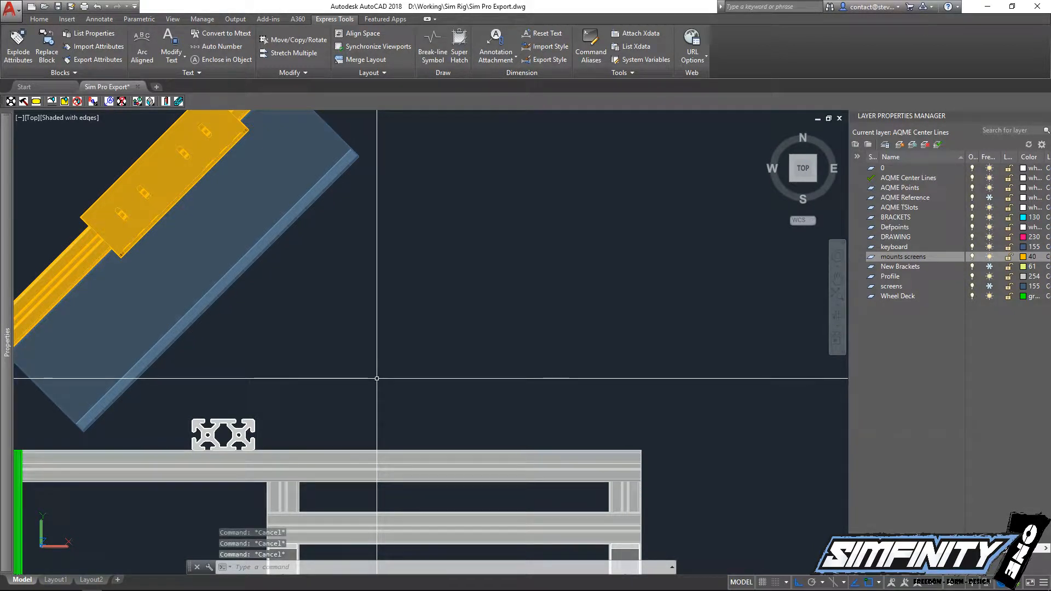
Draw a closed 220 by 220 square with lines in the empty area beside the side rail
{"action": "type", "text": "l"}
{"action": "key", "text": "Return"}
{"action": "left_click", "coordinate": [436, 363]}
{"action": "type", "text": "22"}
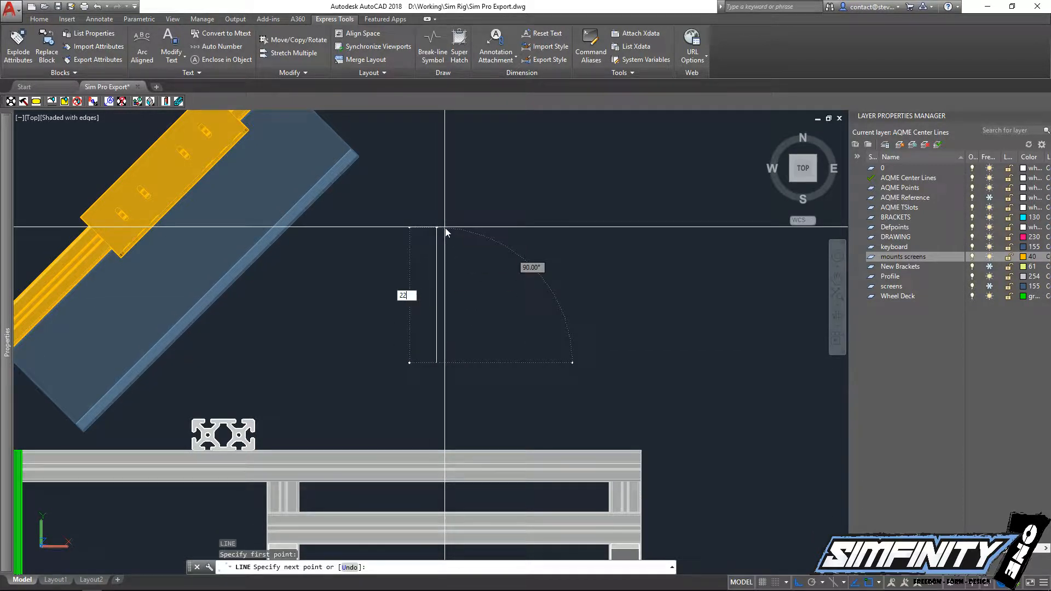
{"action": "type", "text": "0"}
{"action": "key", "text": "Return"}
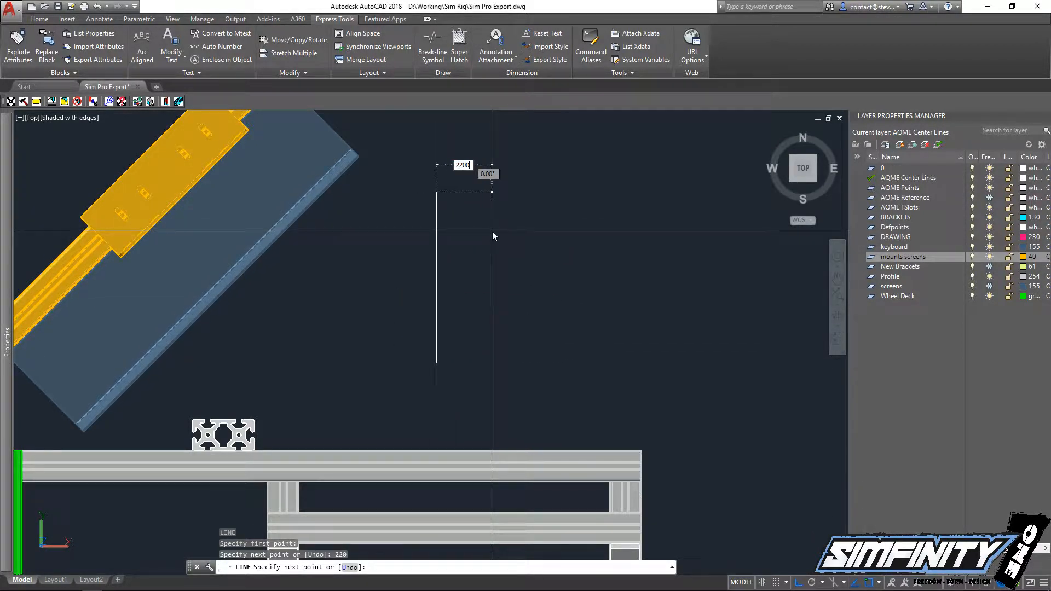
{"action": "key", "text": "Return"}
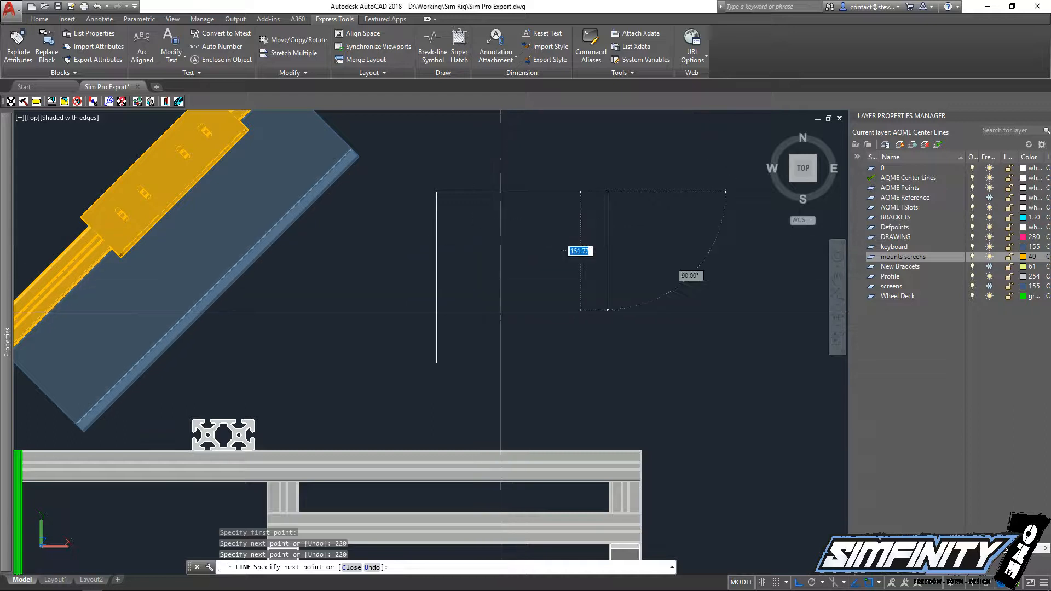
{"action": "type", "text": "c"}
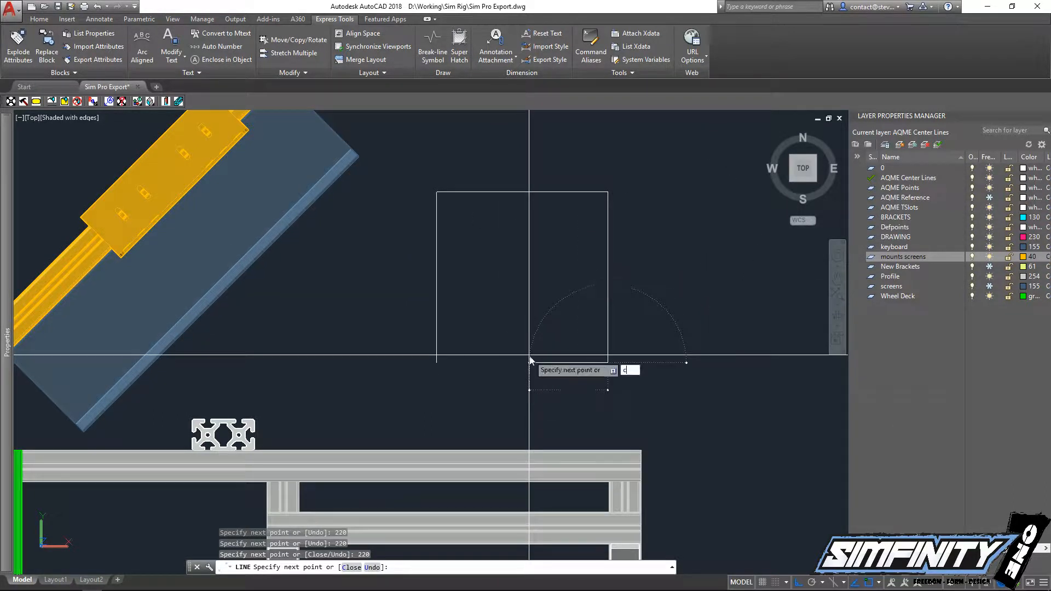
{"action": "key", "text": "Return"}
Fillet the corners of the square with a radius of 3
{"action": "type", "text": "f"}
{"action": "key", "text": "Return"}
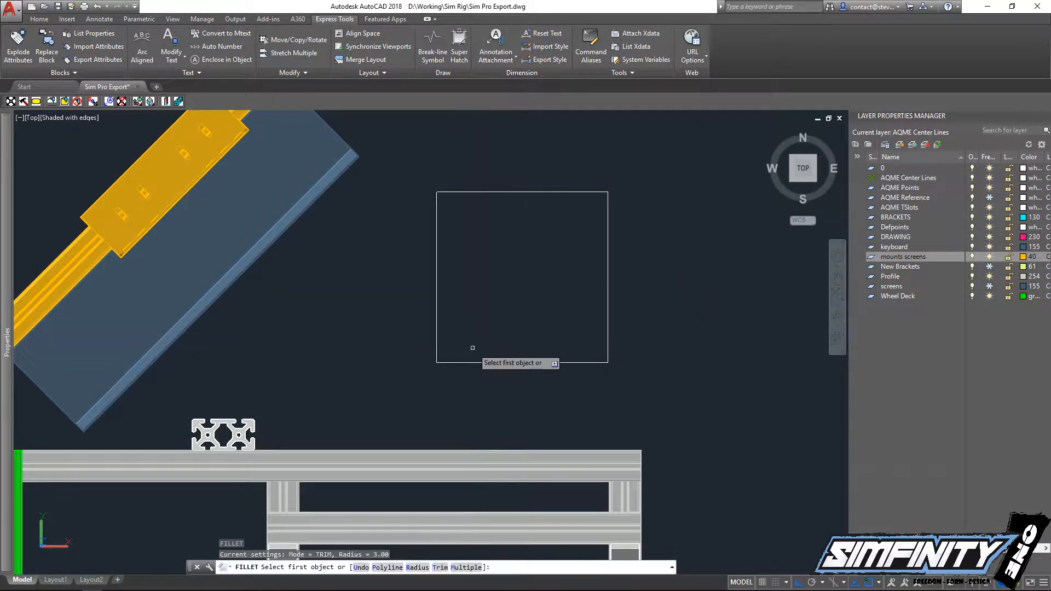
{"action": "left_click", "coordinate": [446, 191]}
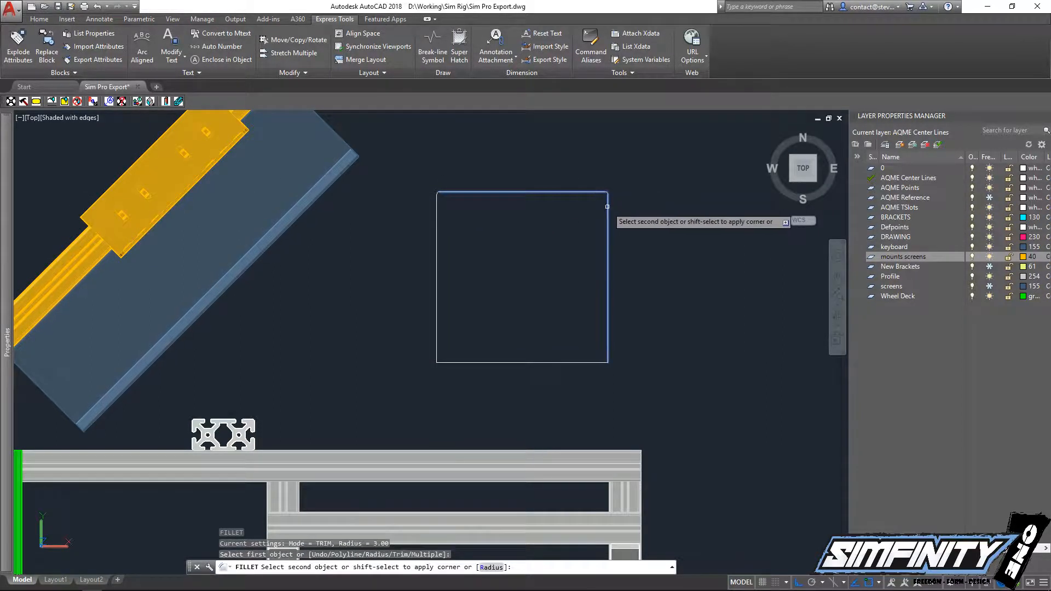
{"action": "left_click", "coordinate": [608, 307]}
{"action": "key", "text": "Return"}
{"action": "left_click", "coordinate": [608, 347]}
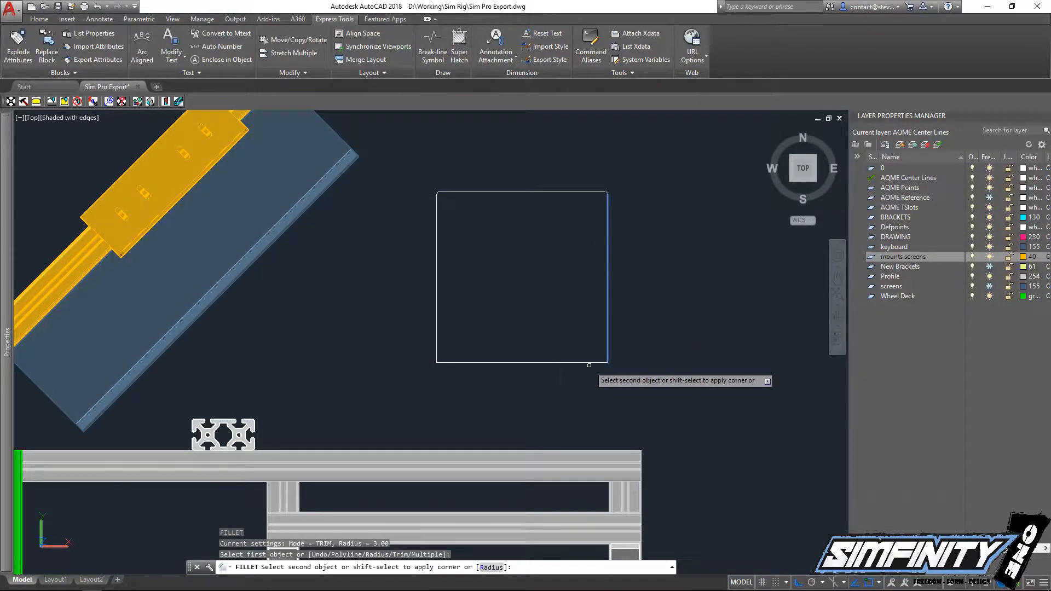
{"action": "left_click", "coordinate": [438, 360]}
{"action": "scroll", "coordinate": [478, 241], "scroll_direction": "down", "scroll_amount": 2}
{"action": "key", "text": "Escape"}
{"action": "key", "text": "Escape"}
{"action": "scroll", "coordinate": [465, 233], "scroll_direction": "up", "scroll_amount": 3}
{"action": "middle_click_drag", "start_coordinate": [464, 232], "coordinate": [373, 187]}
{"action": "key", "text": "Escape"}
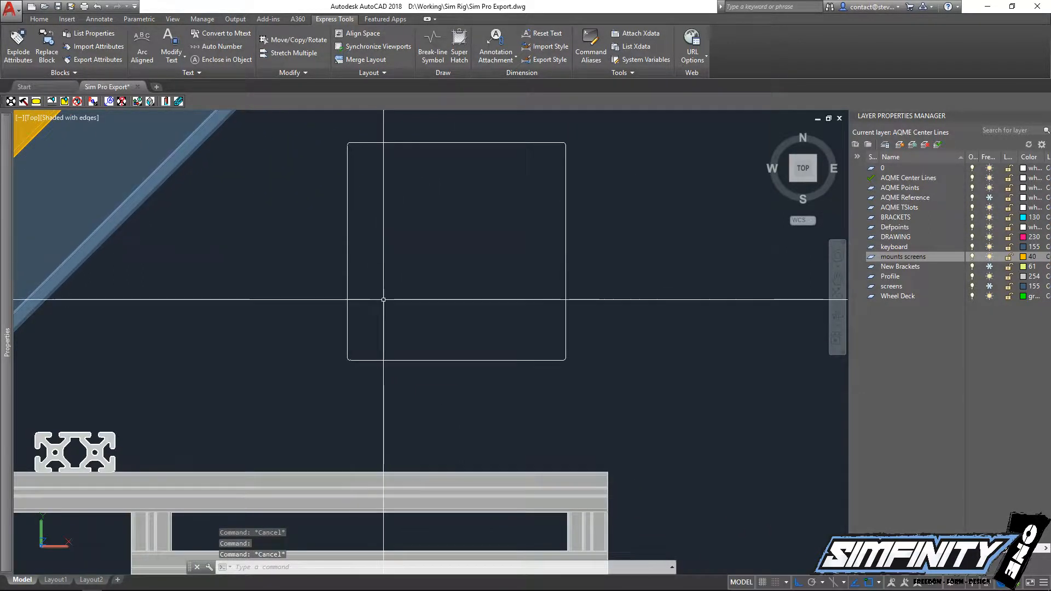
Convert the rounded square outline into a region
{"action": "type", "text": "re"}
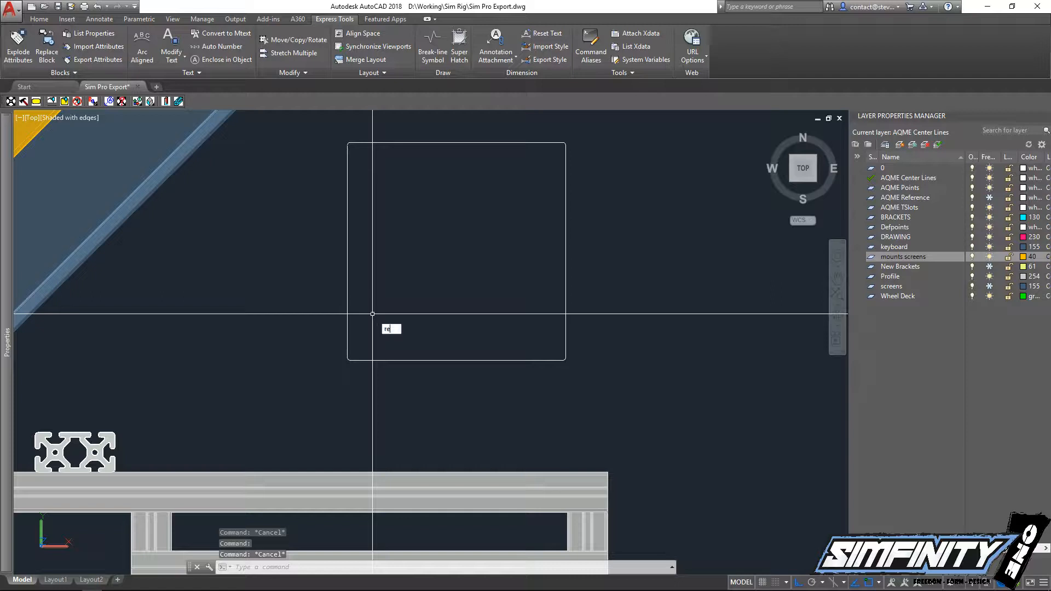
{"action": "type", "text": "gion"}
{"action": "key", "text": "Return"}
{"action": "scroll", "coordinate": [337, 260], "scroll_direction": "down", "scroll_amount": 2}
{"action": "left_click", "coordinate": [343, 175]}
{"action": "left_click", "coordinate": [534, 355]}
{"action": "key", "text": "Return"}
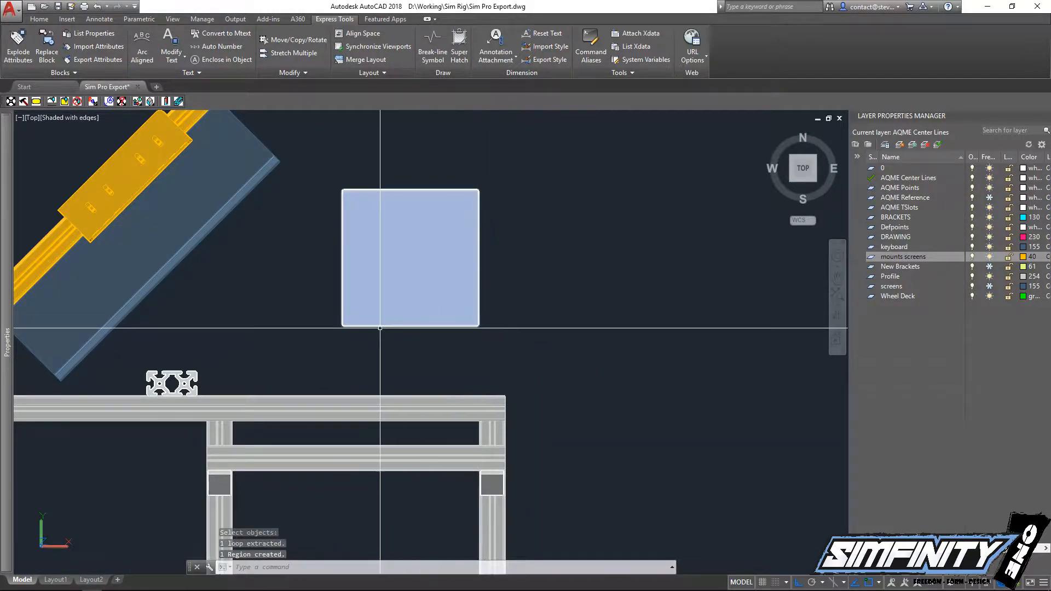
{"action": "key", "text": "Escape"}
Extrude the rounded square region by 3 units to make a thin plate
{"action": "scroll", "coordinate": [380, 328], "scroll_direction": "up", "scroll_amount": 2}
{"action": "scroll", "coordinate": [351, 349], "scroll_direction": "up", "scroll_amount": 2}
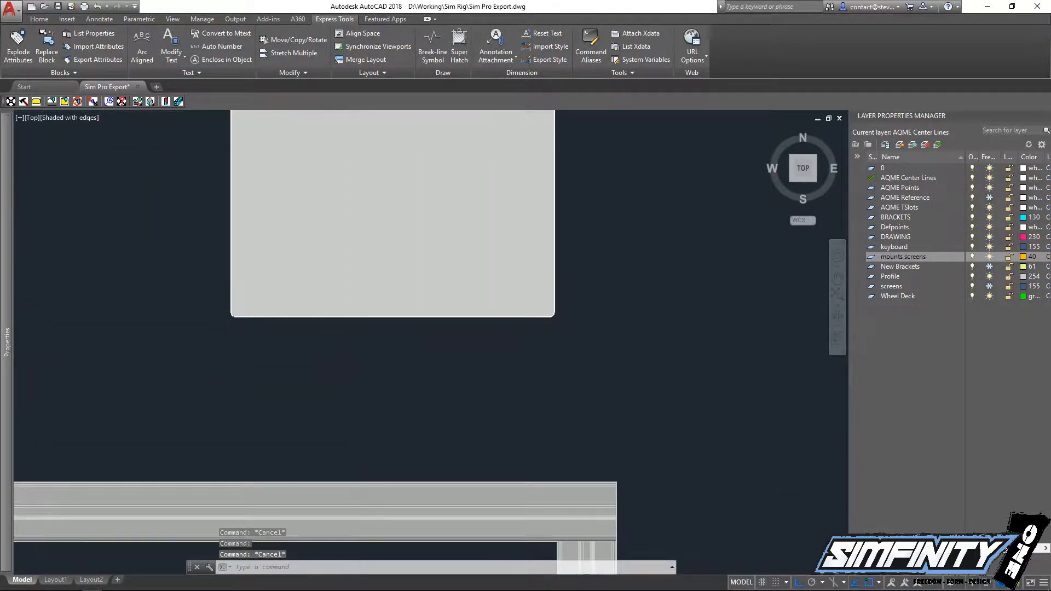
{"action": "scroll", "coordinate": [386, 258], "scroll_direction": "up", "scroll_amount": 2}
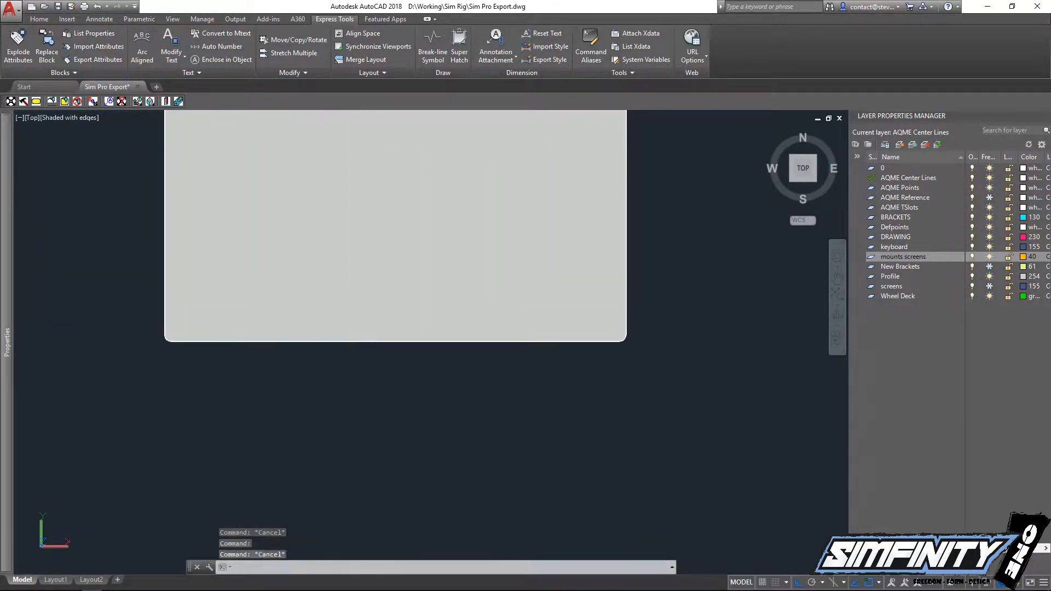
{"action": "key", "text": "Return"}
{"action": "left_click", "coordinate": [364, 376]}
{"action": "left_click", "coordinate": [344, 337]}
{"action": "key", "text": "Return"}
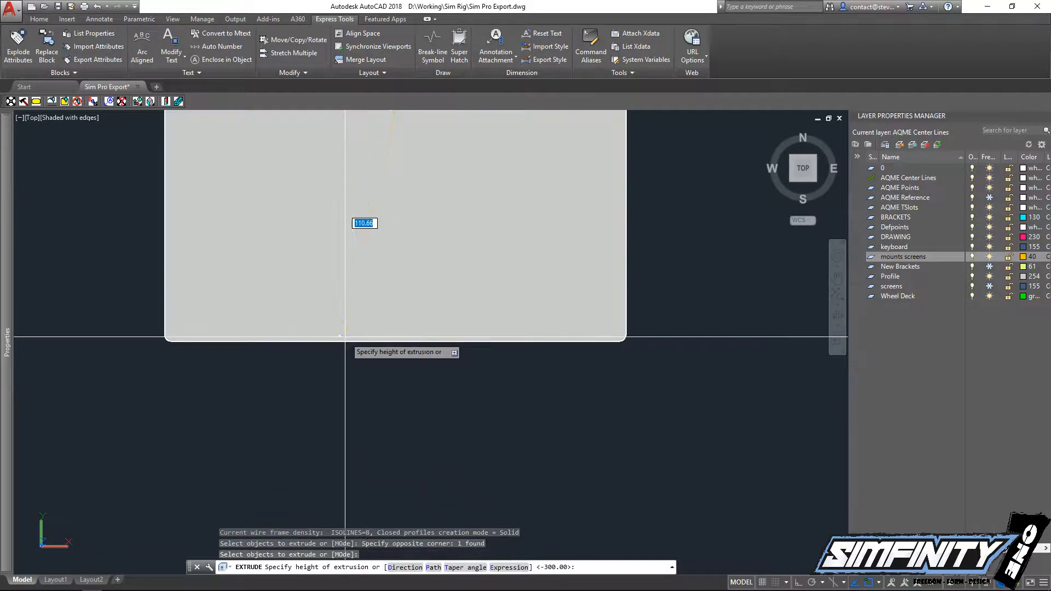
{"action": "type", "text": "3"}
{"action": "key", "text": "Escape"}
{"action": "scroll", "coordinate": [368, 356], "scroll_direction": "down", "scroll_amount": 3}
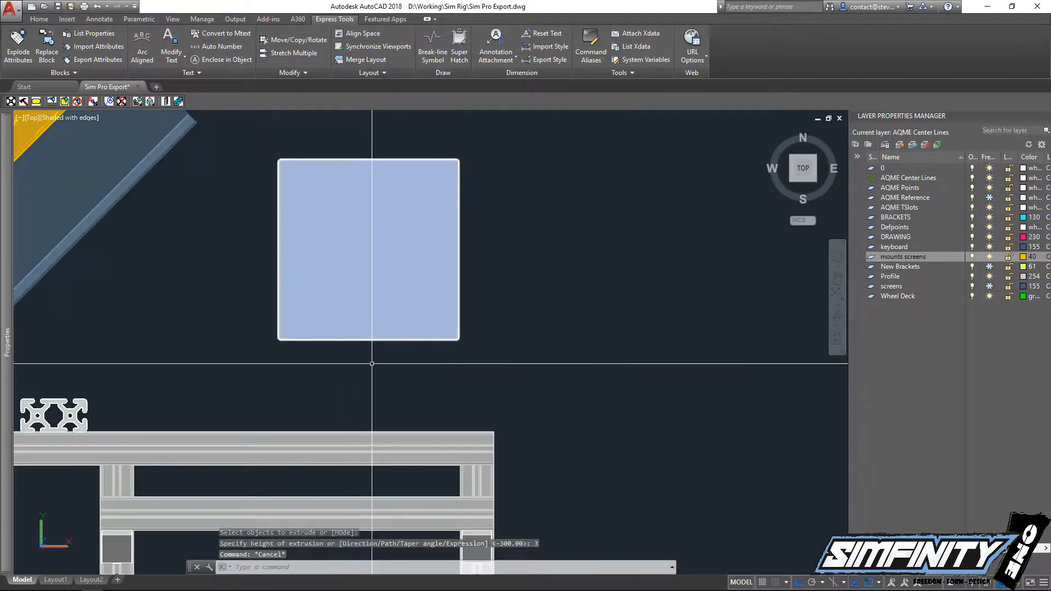
Examine the thin square plate and the neighbouring frame corner from several angles
{"action": "middle_click_drag", "start_coordinate": [369, 356], "coordinate": [308, 185], "text": "shift"}
{"action": "middle_click_drag", "start_coordinate": [307, 254], "coordinate": [232, 183]}
{"action": "middle_click_drag", "start_coordinate": [394, 343], "coordinate": [415, 373], "text": "shift"}
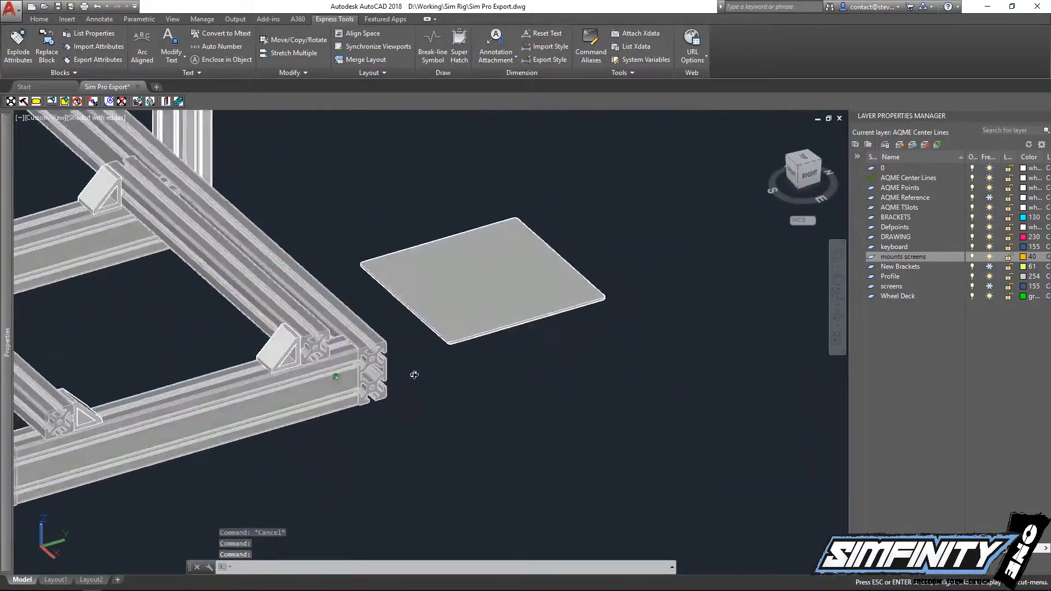
{"action": "middle_click_drag", "start_coordinate": [168, 191], "coordinate": [253, 459]}
{"action": "middle_click_drag", "start_coordinate": [357, 308], "coordinate": [298, 178], "text": "shift"}
{"action": "middle_click_drag", "start_coordinate": [319, 312], "coordinate": [296, 380], "text": "shift"}
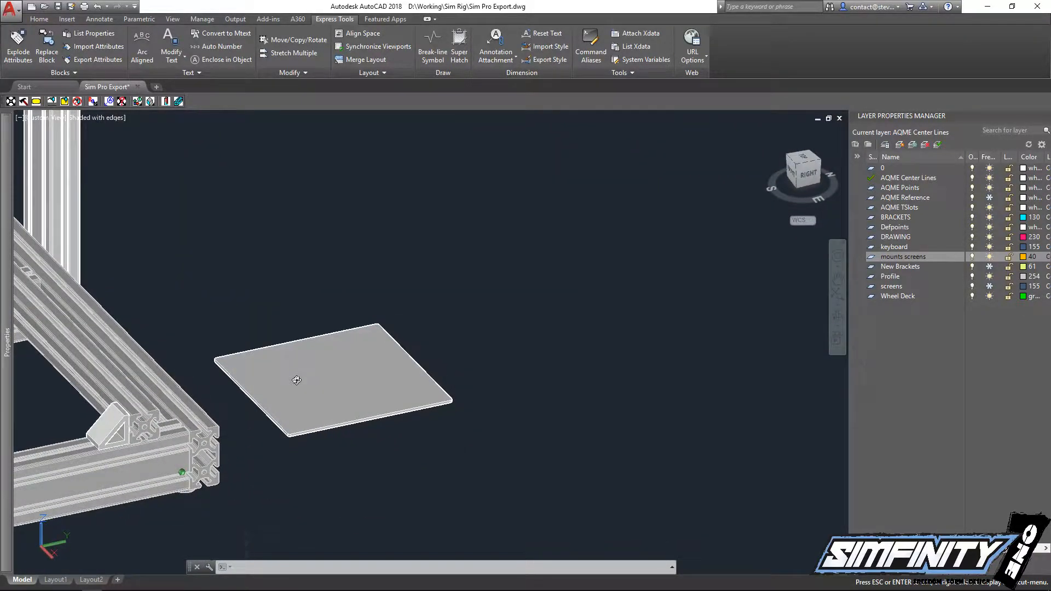
{"action": "scroll", "coordinate": [296, 380], "scroll_direction": "down", "scroll_amount": 3}
{"action": "middle_click_drag", "start_coordinate": [340, 424], "coordinate": [372, 402]}
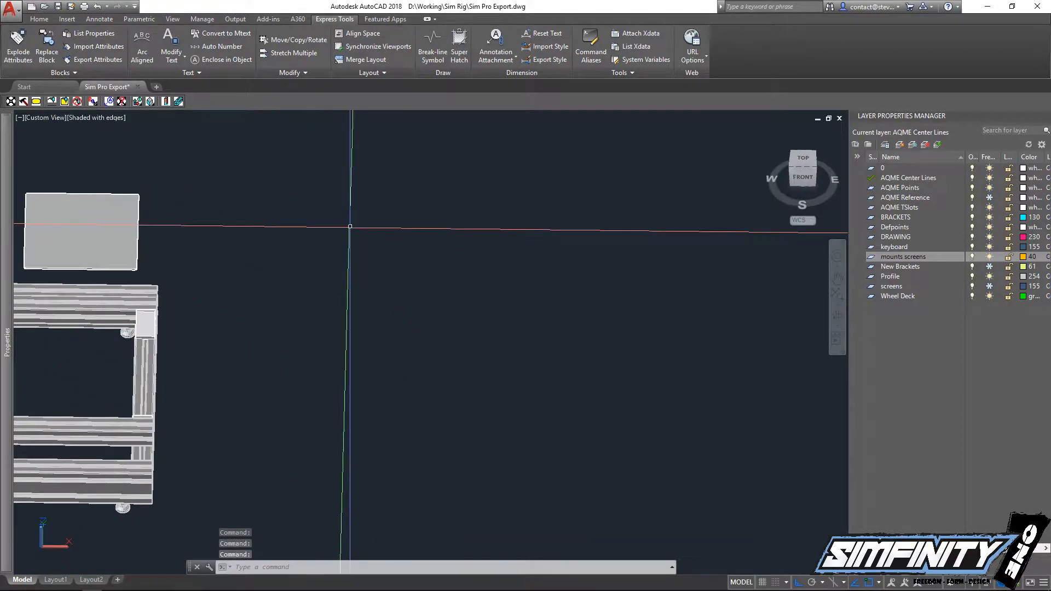
Show the plan view of the current UCS and draw a closed 80 by 3 rectangle with lines near the square plate's corner
{"action": "type", "text": "an"}
{"action": "key", "text": "Return"}
{"action": "key", "text": "Return"}
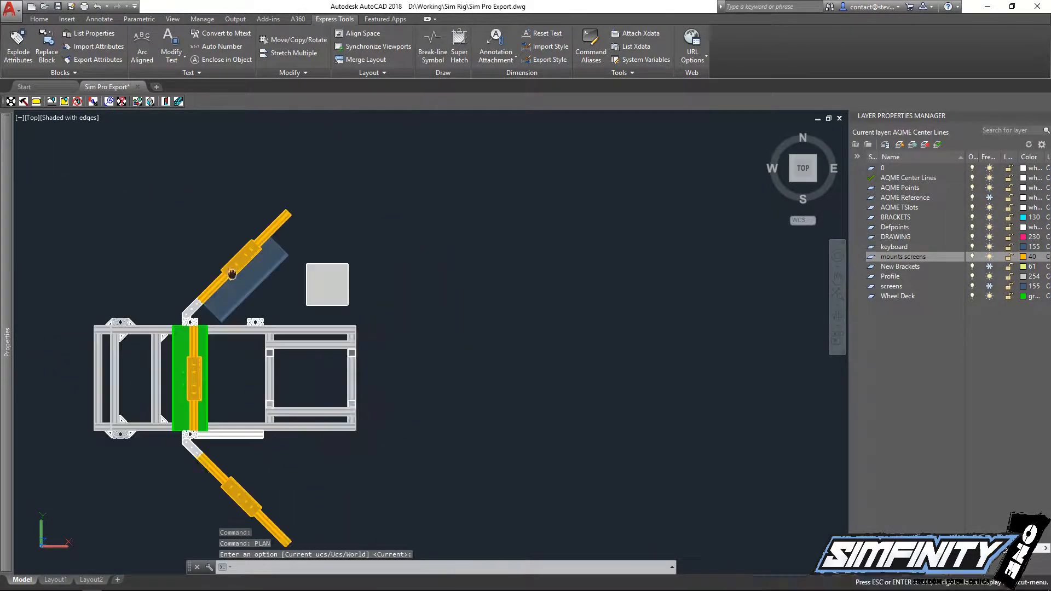
{"action": "scroll", "coordinate": [262, 271], "scroll_direction": "up", "scroll_amount": 3}
{"action": "type", "text": "l"}
{"action": "key", "text": "Return"}
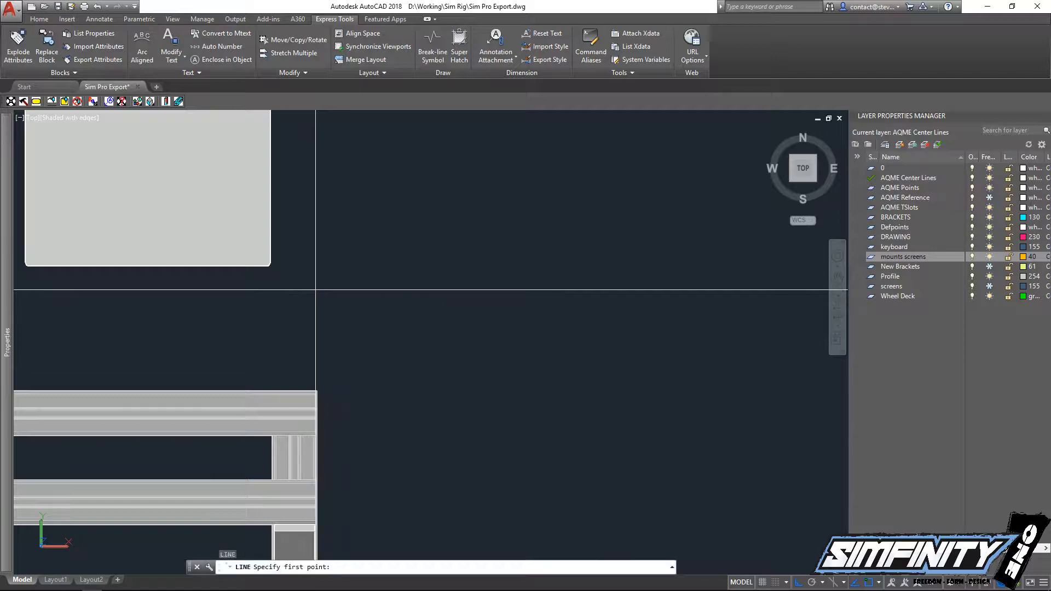
{"action": "left_click", "coordinate": [316, 291]}
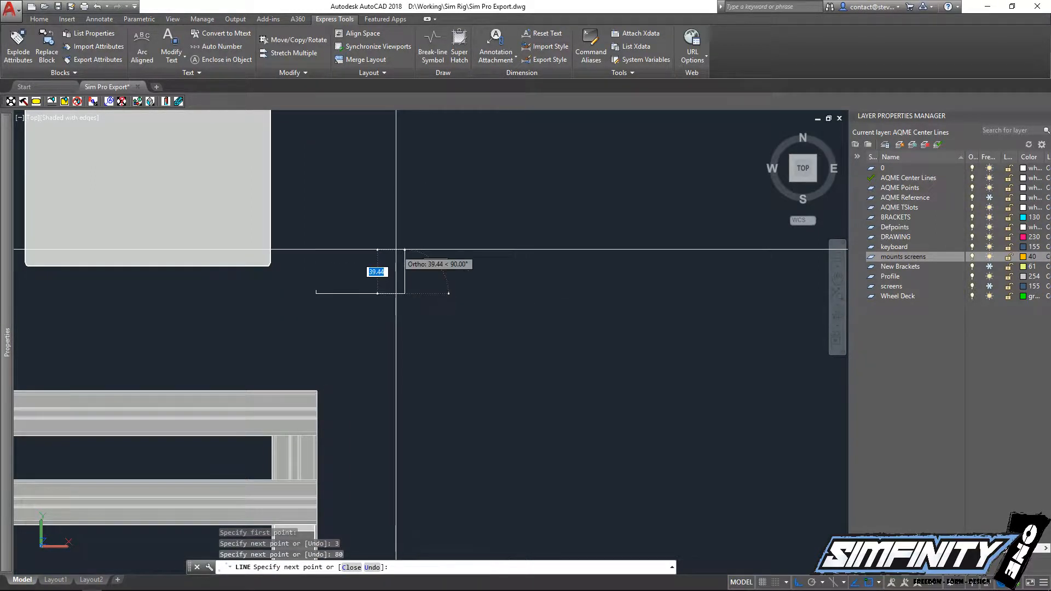
{"action": "type", "text": "3"}
{"action": "key", "text": "Return"}
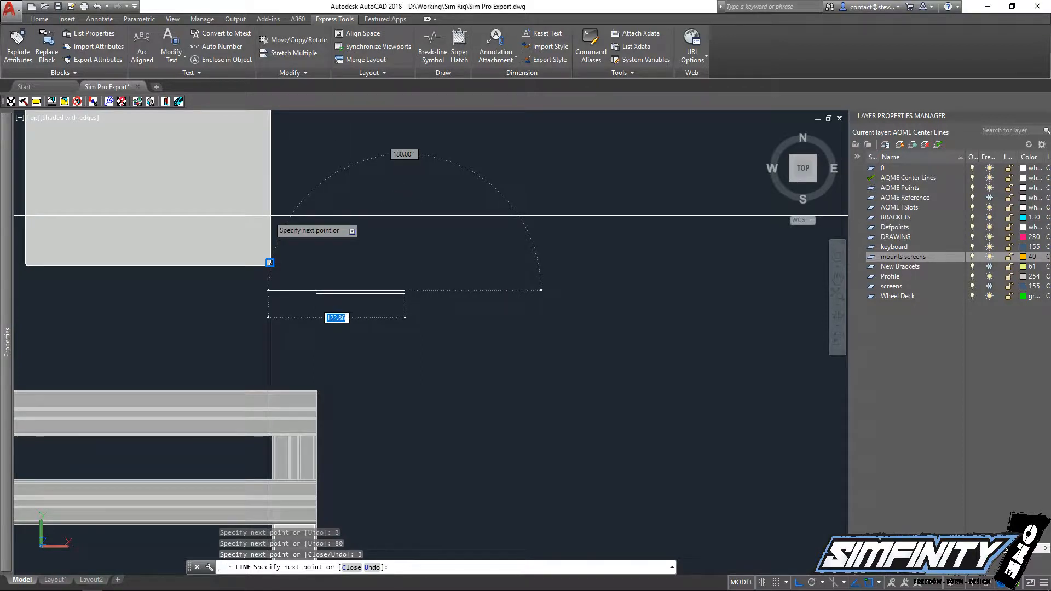
{"action": "type", "text": "c"}
{"action": "key", "text": "Return"}
{"action": "key", "text": "Escape"}
{"action": "key", "text": "Escape"}
Convert the narrow 80 by 3 rectangle into a region
{"action": "scroll", "coordinate": [332, 275], "scroll_direction": "up", "scroll_amount": 3}
{"action": "type", "text": "re"}
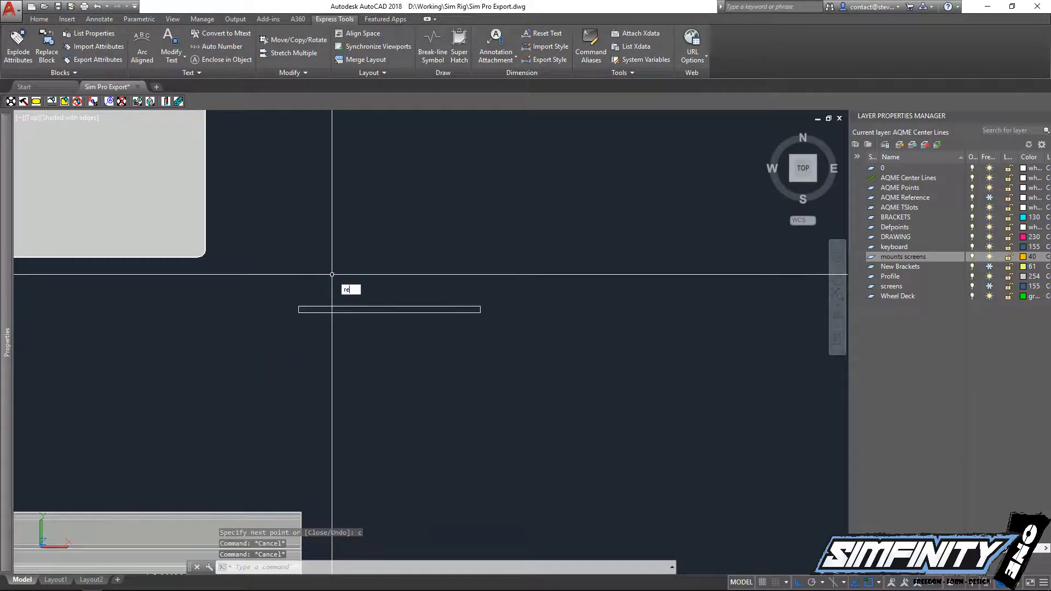
{"action": "type", "text": "g"}
{"action": "key", "text": "Return"}
{"action": "left_click", "coordinate": [283, 279]}
{"action": "left_click", "coordinate": [485, 385]}
{"action": "key", "text": "Return"}
{"action": "key", "text": "Escape"}
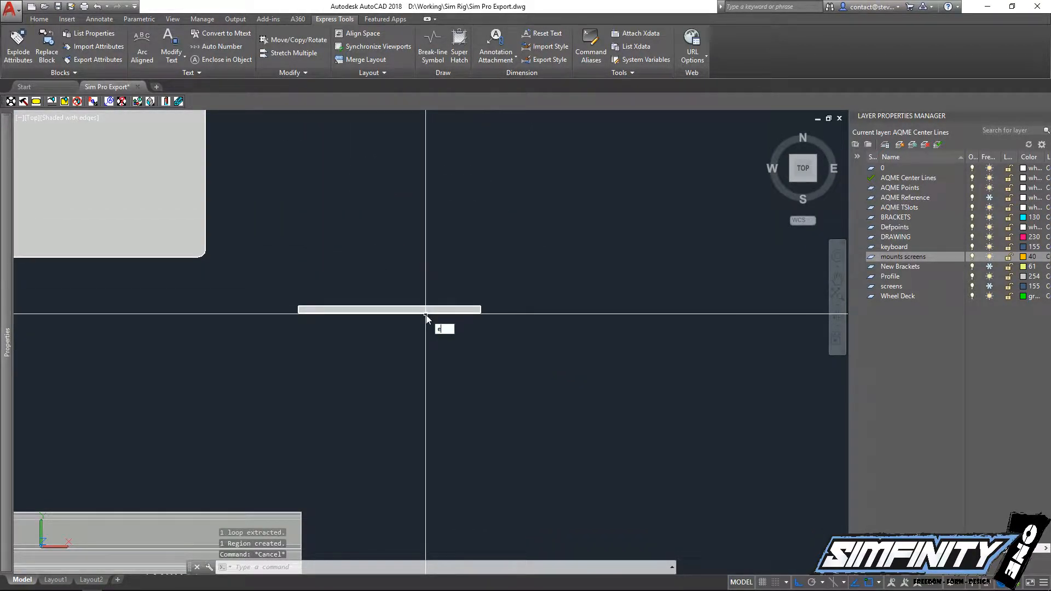
Extrude the narrow rectangular region by 40 units
{"action": "key", "text": "Escape"}
{"action": "type", "text": "extrude"}
{"action": "key", "text": "Return"}
{"action": "left_click", "coordinate": [445, 353]}
{"action": "left_click", "coordinate": [421, 277]}
{"action": "key", "text": "Return"}
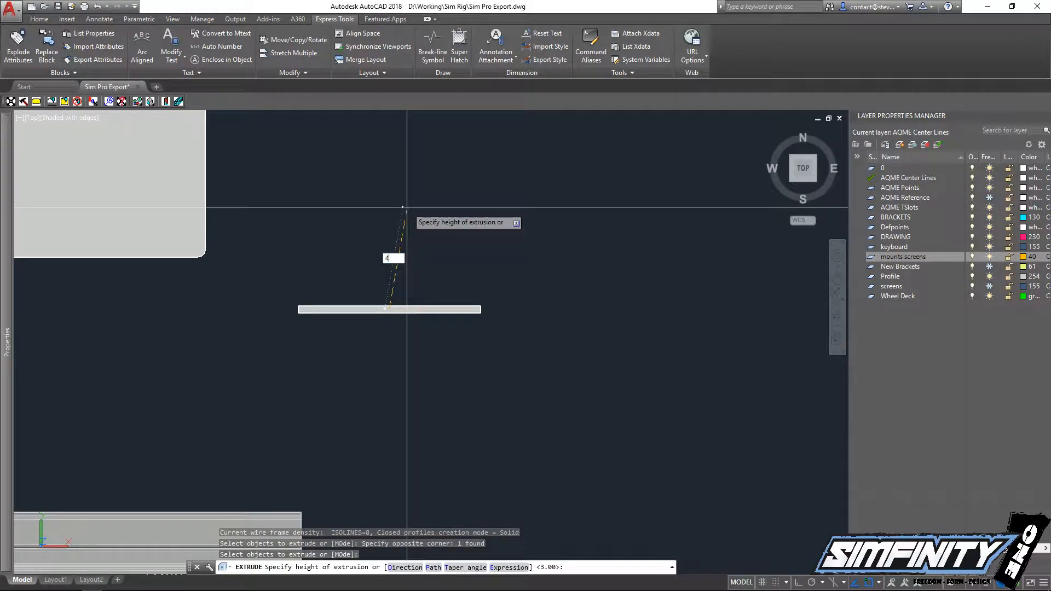
{"action": "key", "text": "Return"}
{"action": "key", "text": "Escape"}
{"action": "key", "text": "Escape"}
{"action": "middle_click_drag", "start_coordinate": [319, 315], "coordinate": [487, 312]}
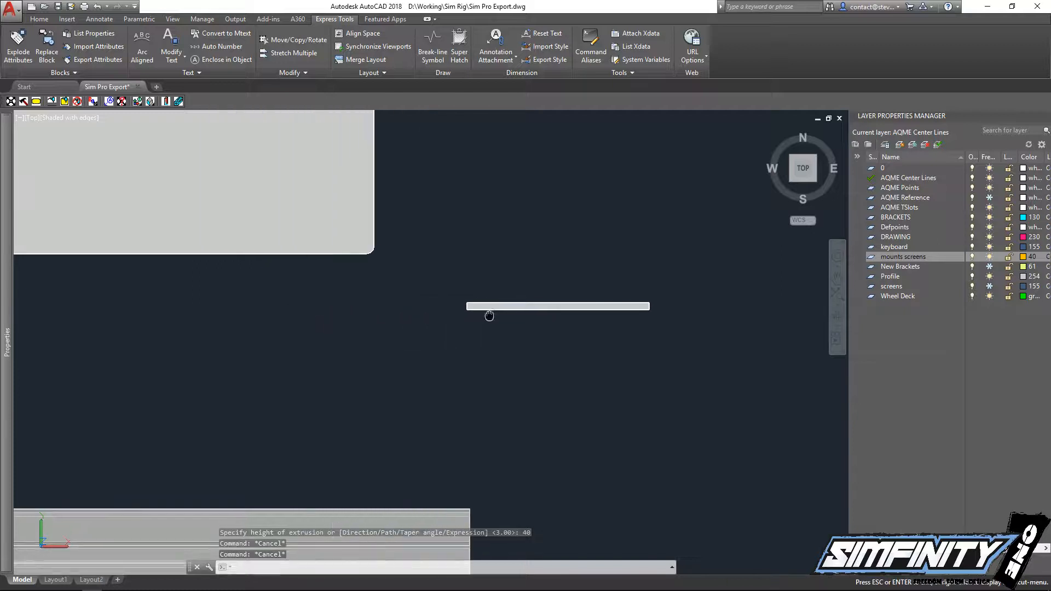
{"action": "type", "text": "m"}
{"action": "key", "text": "Return"}
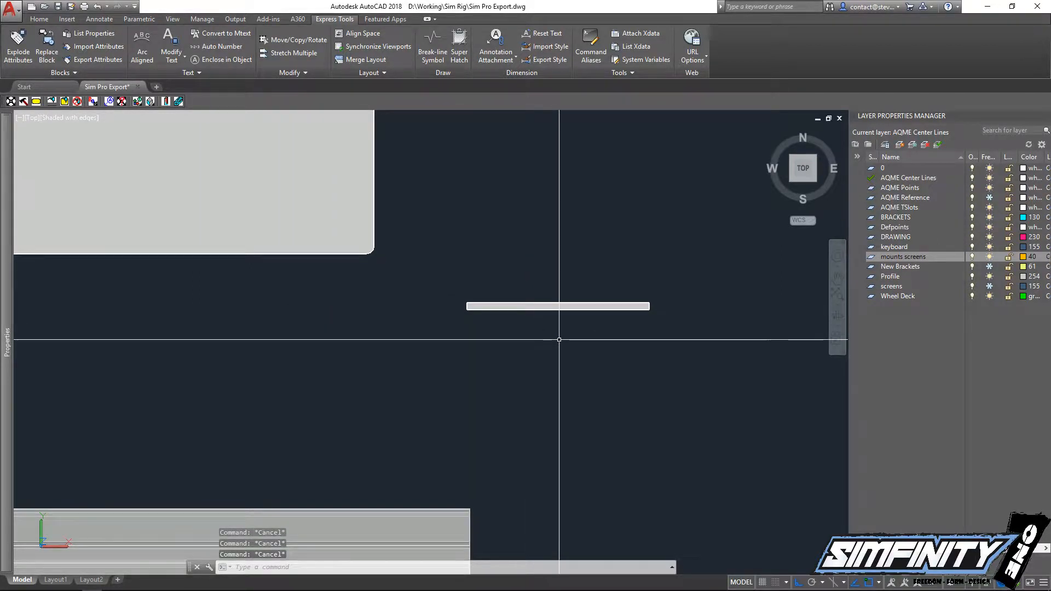
{"action": "left_click", "coordinate": [641, 366]}
{"action": "left_click", "coordinate": [570, 304]}
{"action": "key", "text": "Return"}
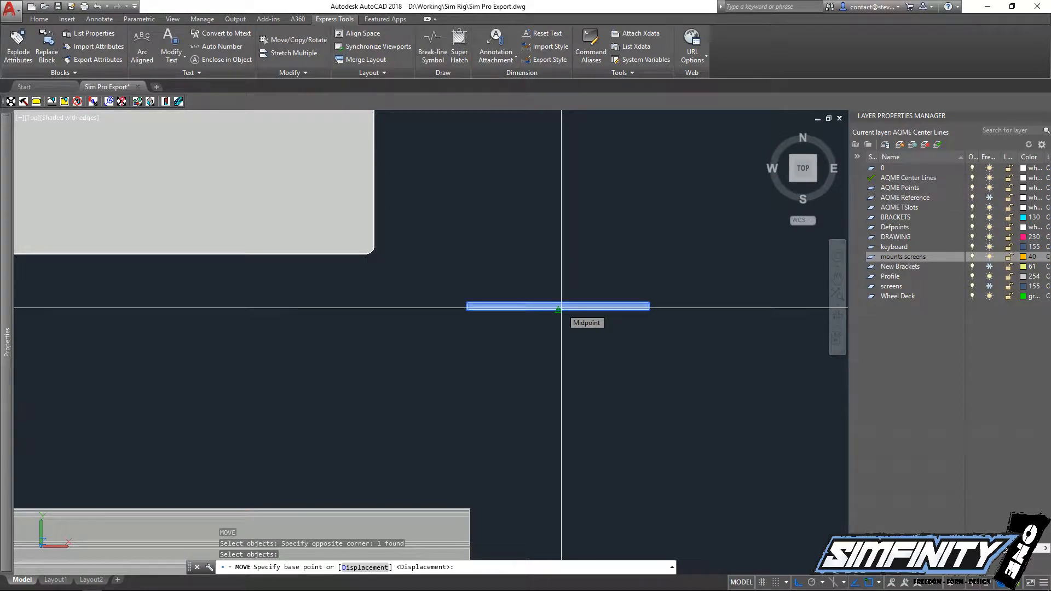
{"action": "scroll", "coordinate": [561, 308], "scroll_direction": "down", "scroll_amount": 5}
{"action": "middle_click_drag", "start_coordinate": [432, 263], "coordinate": [490, 257]}
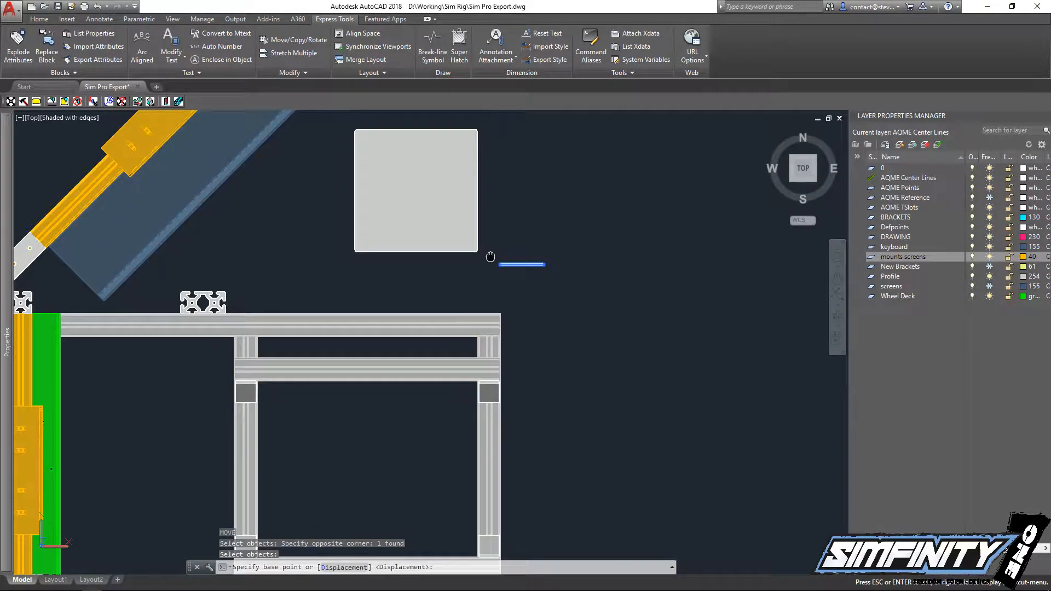
{"action": "scroll", "coordinate": [212, 301], "scroll_direction": "up", "scroll_amount": 4}
{"action": "middle_click_drag", "start_coordinate": [410, 329], "coordinate": [291, 172], "text": "shift"}
{"action": "middle_click_drag", "start_coordinate": [483, 194], "coordinate": [359, 364]}
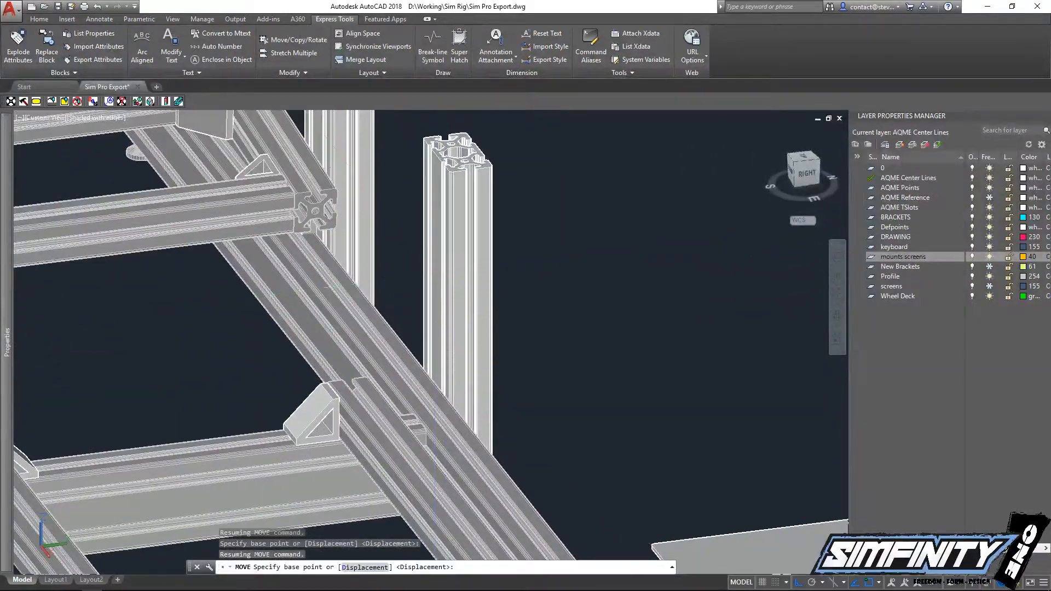
{"action": "scroll", "coordinate": [397, 272], "scroll_direction": "down", "scroll_amount": 4}
{"action": "middle_click_drag", "start_coordinate": [267, 307], "coordinate": [313, 335], "text": "shift"}
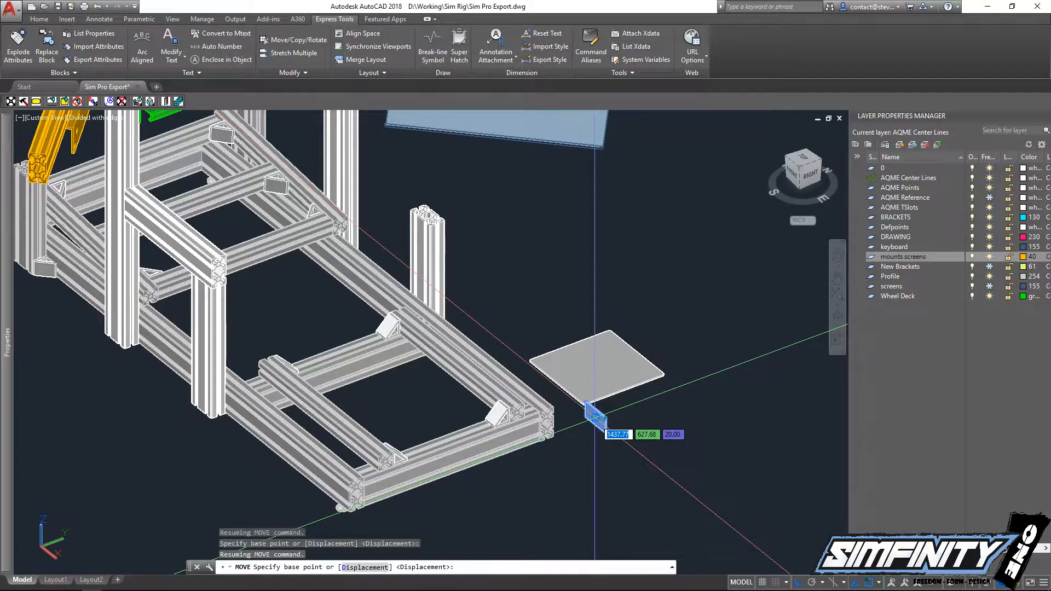
{"action": "key", "text": "Escape"}
{"action": "key", "text": "Escape"}
{"action": "scroll", "coordinate": [595, 417], "scroll_direction": "up", "scroll_amount": 8}
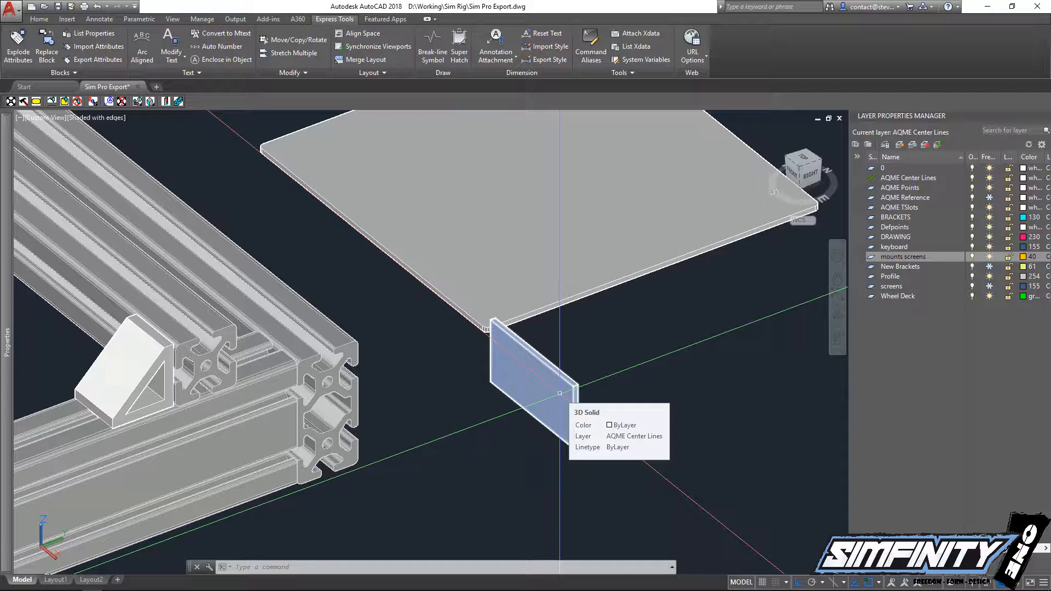
{"action": "key", "text": "Escape"}
{"action": "key", "text": "Escape"}
{"action": "middle_click_drag", "start_coordinate": [541, 409], "coordinate": [461, 346]}
{"action": "scroll", "coordinate": [460, 346], "scroll_direction": "up", "scroll_amount": 2}
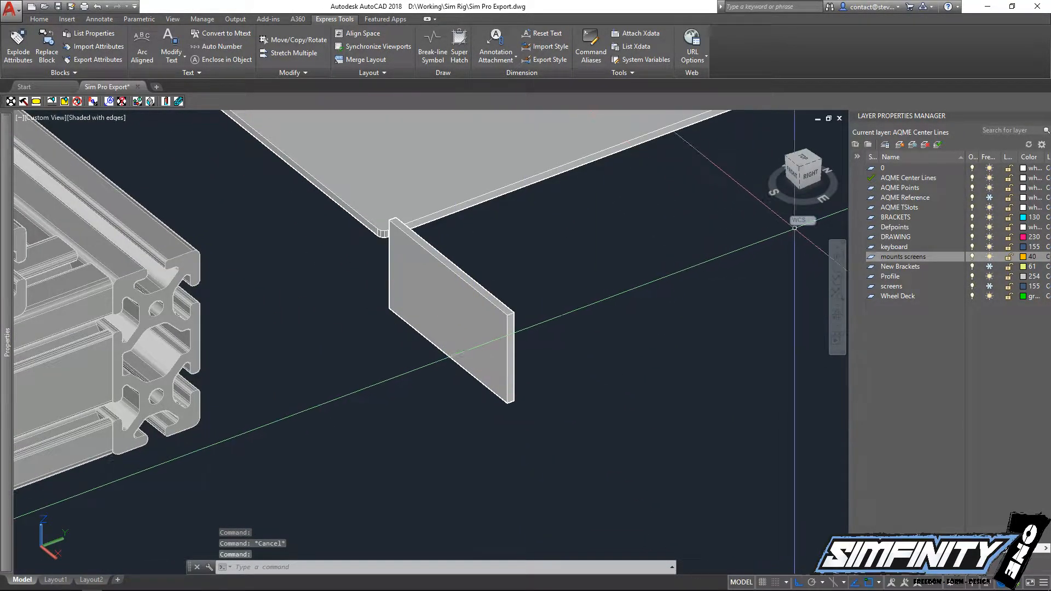
Restore the saved side UCS and rotate the small upright plate 270 degrees about its lower corner so it lies flat
{"action": "left_click", "coordinate": [807, 222]}
{"action": "key", "text": "Escape"}
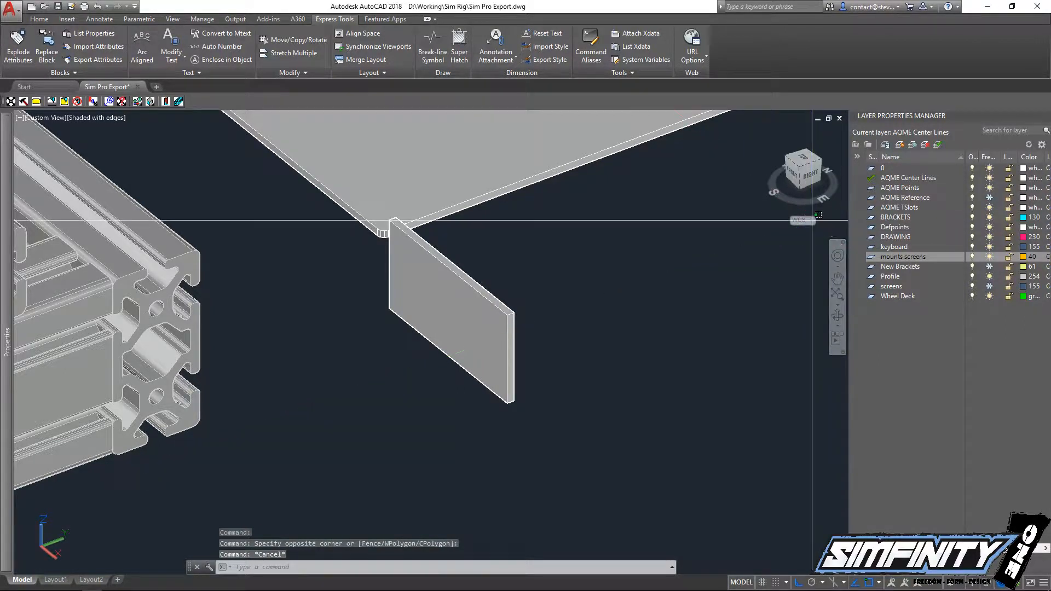
{"action": "key", "text": "Escape"}
{"action": "left_click", "coordinate": [812, 220]}
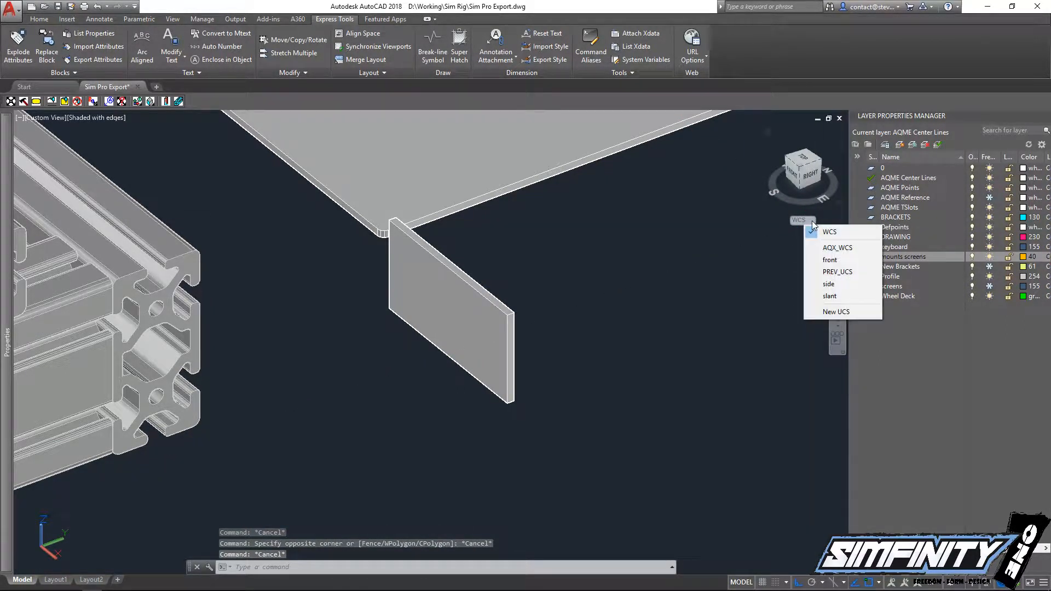
{"action": "left_click", "coordinate": [829, 284]}
{"action": "type", "text": "ri"}
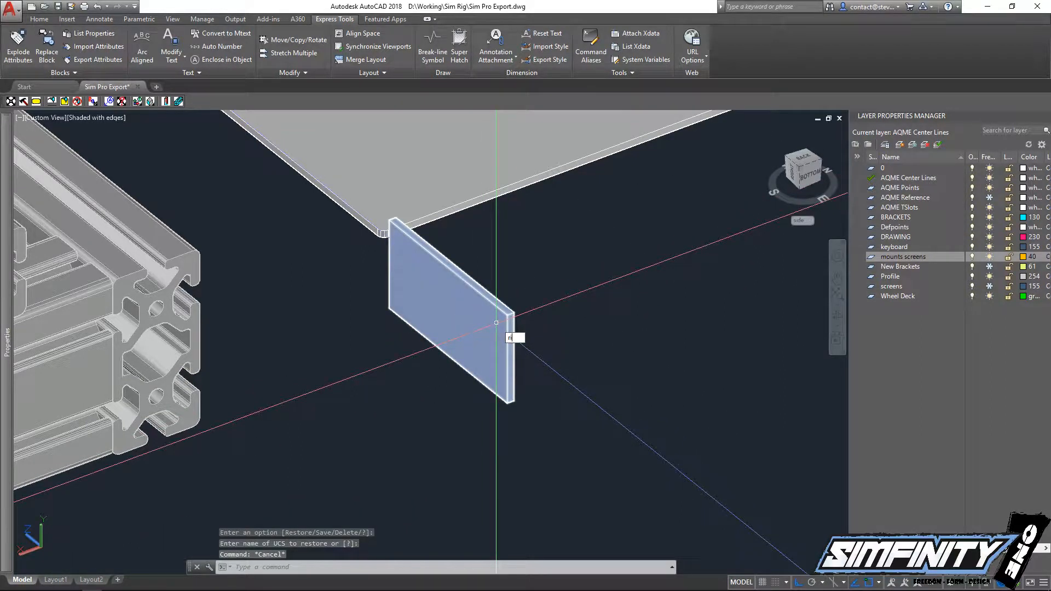
{"action": "key", "text": "Return"}
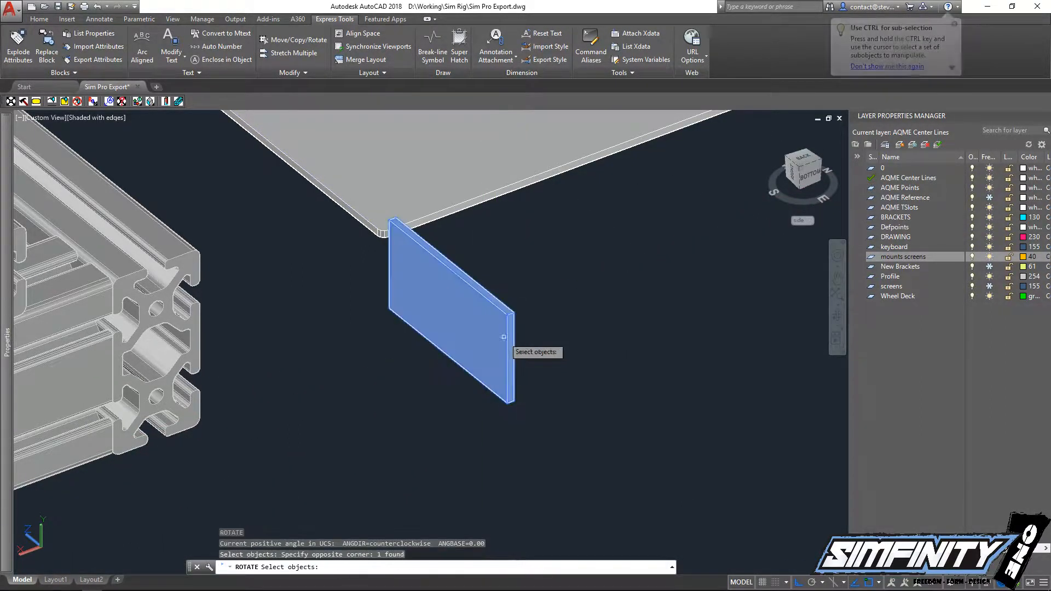
{"action": "key", "text": "Return"}
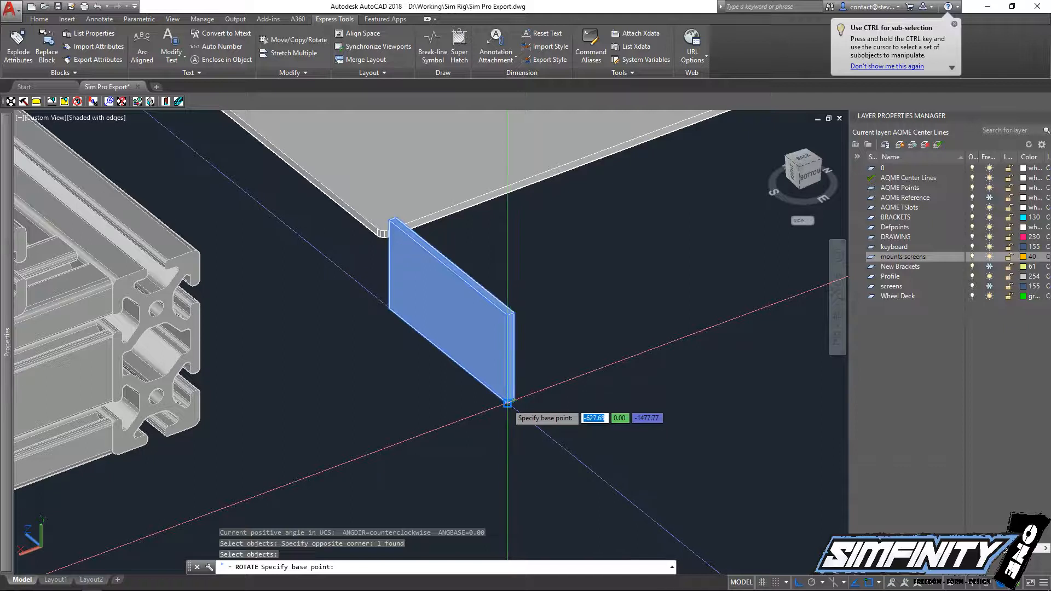
{"action": "left_click", "coordinate": [510, 403]}
{"action": "left_click", "coordinate": [529, 374]}
{"action": "key", "text": "Escape"}
{"action": "key", "text": "Escape"}
Move the small flat plate by its near corner to the end of the square plate's rounded corner
{"action": "middle_click_drag", "start_coordinate": [411, 335], "coordinate": [451, 358]}
{"action": "type", "text": "m"}
{"action": "key", "text": "Return"}
{"action": "left_click", "coordinate": [316, 340]}
{"action": "left_click", "coordinate": [494, 438]}
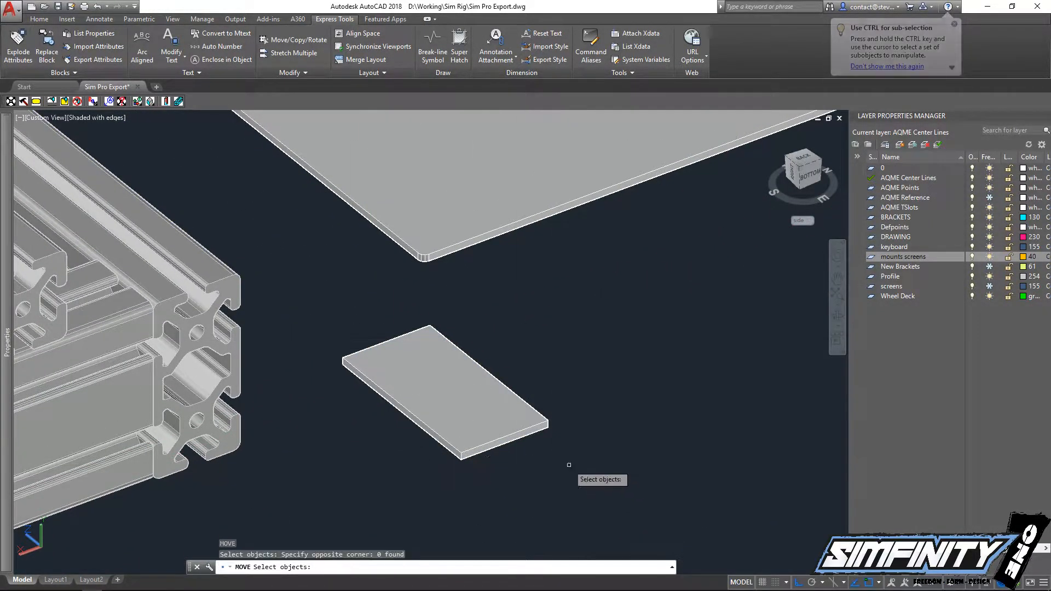
{"action": "left_click", "coordinate": [470, 453]}
{"action": "key", "text": "Return"}
{"action": "scroll", "coordinate": [342, 367], "scroll_direction": "up", "scroll_amount": 3}
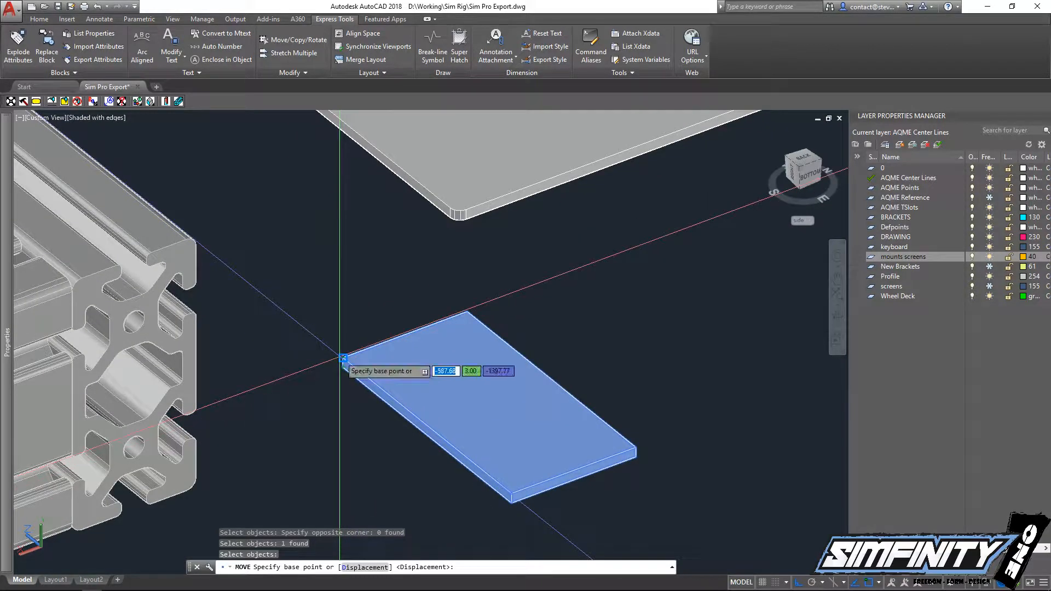
{"action": "left_click", "coordinate": [342, 366]}
{"action": "scroll", "coordinate": [465, 156], "scroll_direction": "up", "scroll_amount": 5}
{"action": "left_click", "coordinate": [465, 152]}
{"action": "scroll", "coordinate": [449, 219], "scroll_direction": "down", "scroll_amount": 5}
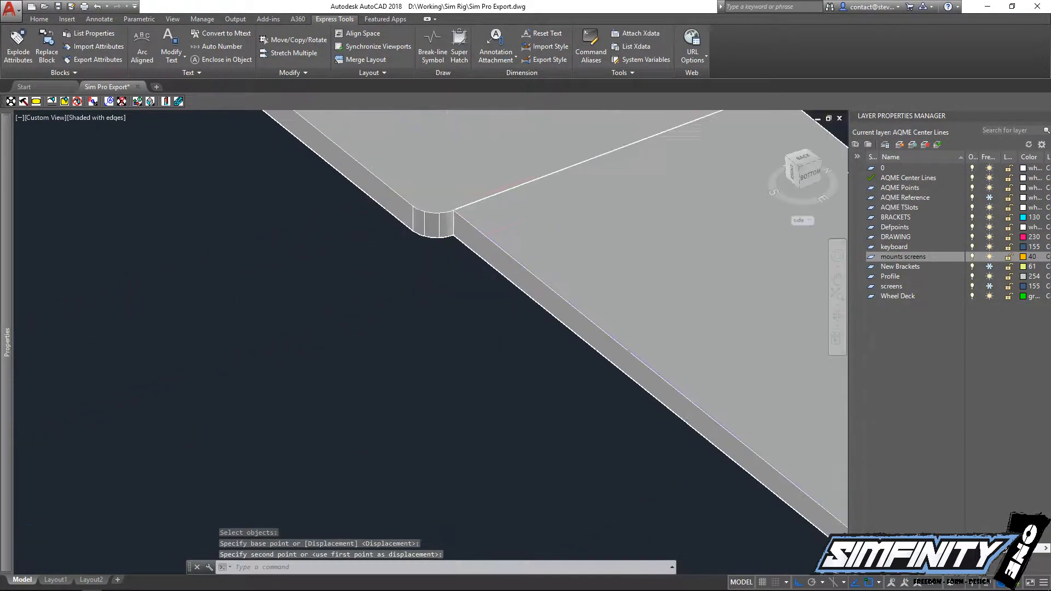
{"action": "key", "text": "Escape"}
Restore the saved front UCS and rotate the small plate about the square plate's corner so it points straight down
{"action": "scroll", "coordinate": [435, 328], "scroll_direction": "up", "scroll_amount": 2}
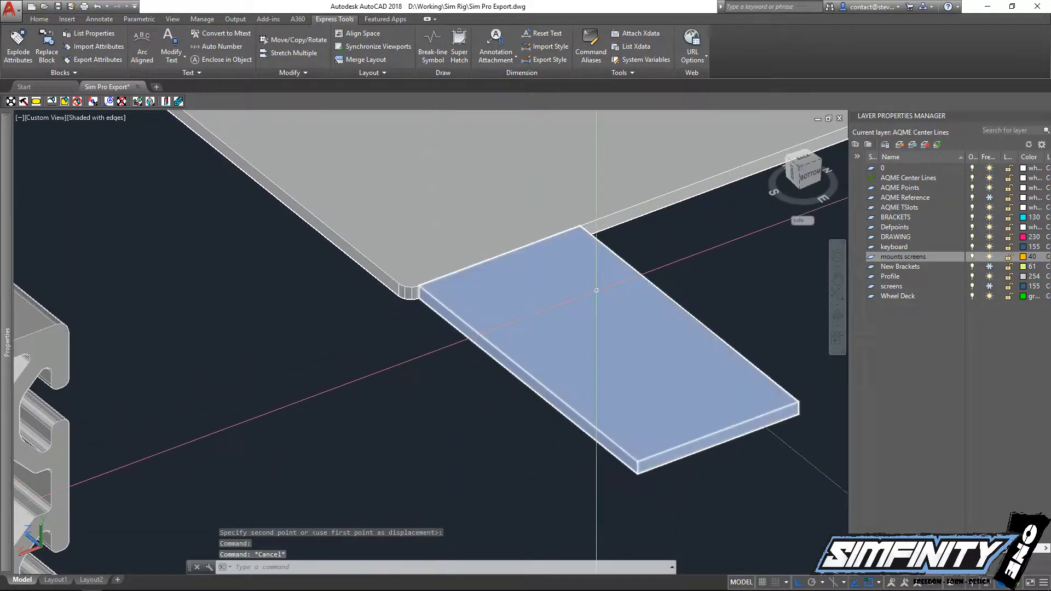
{"action": "left_click", "coordinate": [807, 221]}
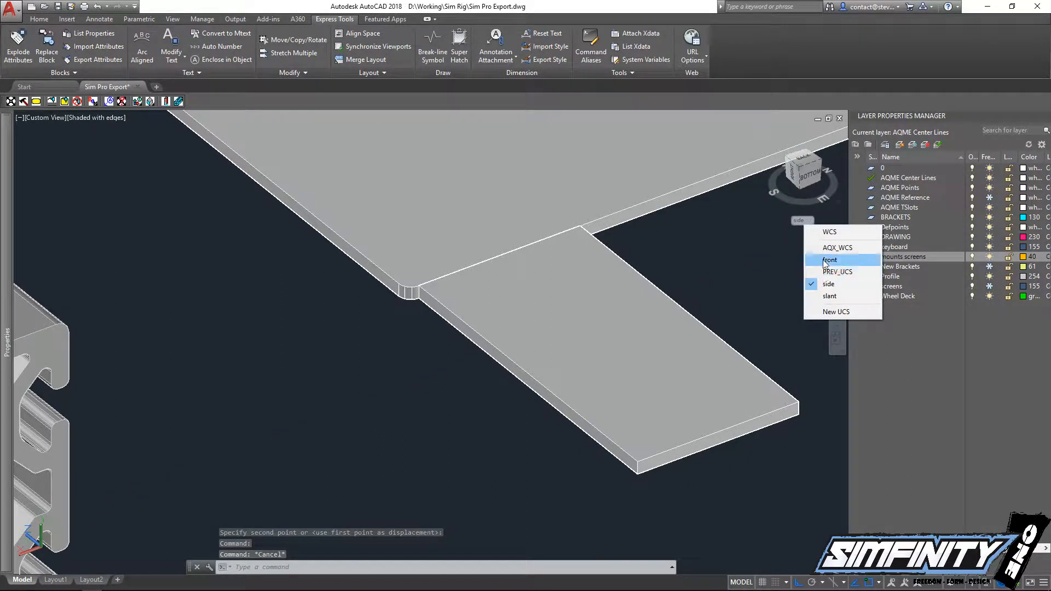
{"action": "left_click", "coordinate": [833, 265]}
{"action": "key", "text": "Escape"}
{"action": "key", "text": "Escape"}
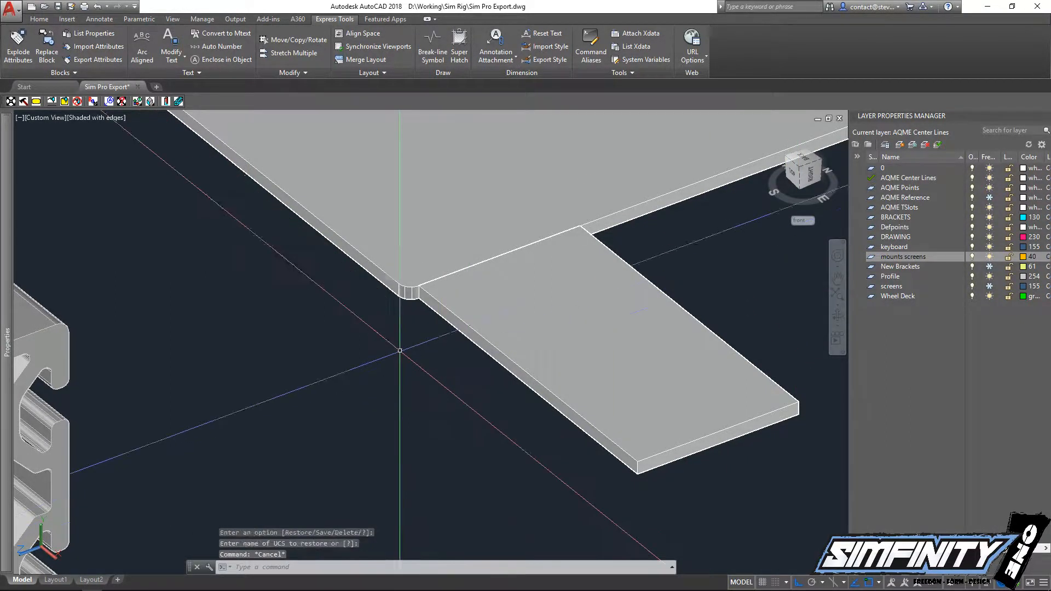
{"action": "type", "text": "ro"}
{"action": "key", "text": "Return"}
{"action": "left_click", "coordinate": [517, 378]}
{"action": "left_click", "coordinate": [488, 292]}
{"action": "key", "text": "Return"}
{"action": "scroll", "coordinate": [406, 298], "scroll_direction": "up", "scroll_amount": 6}
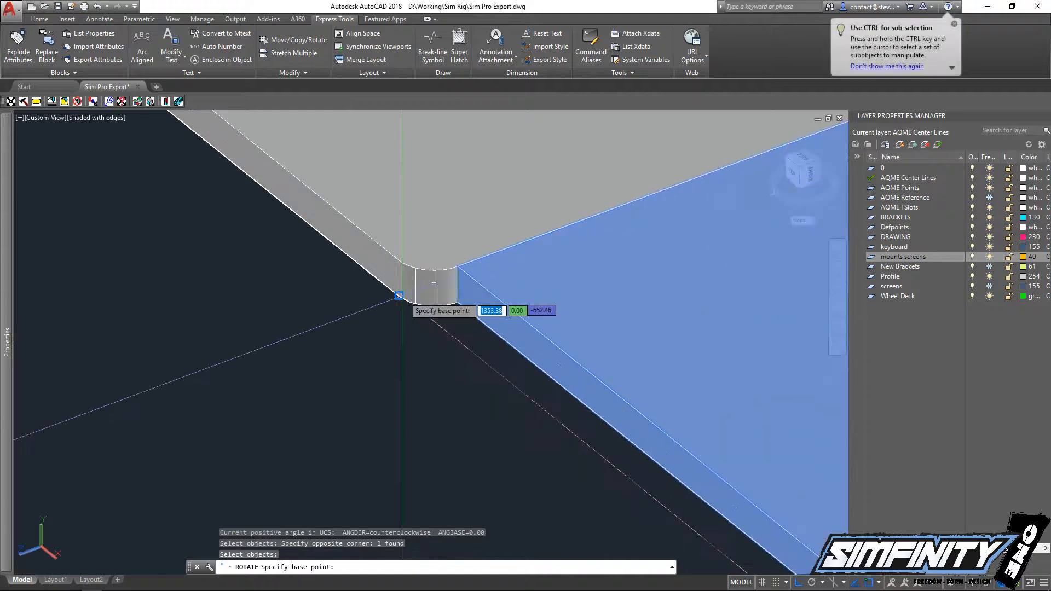
{"action": "left_click", "coordinate": [453, 292]}
{"action": "left_click", "coordinate": [460, 383]}
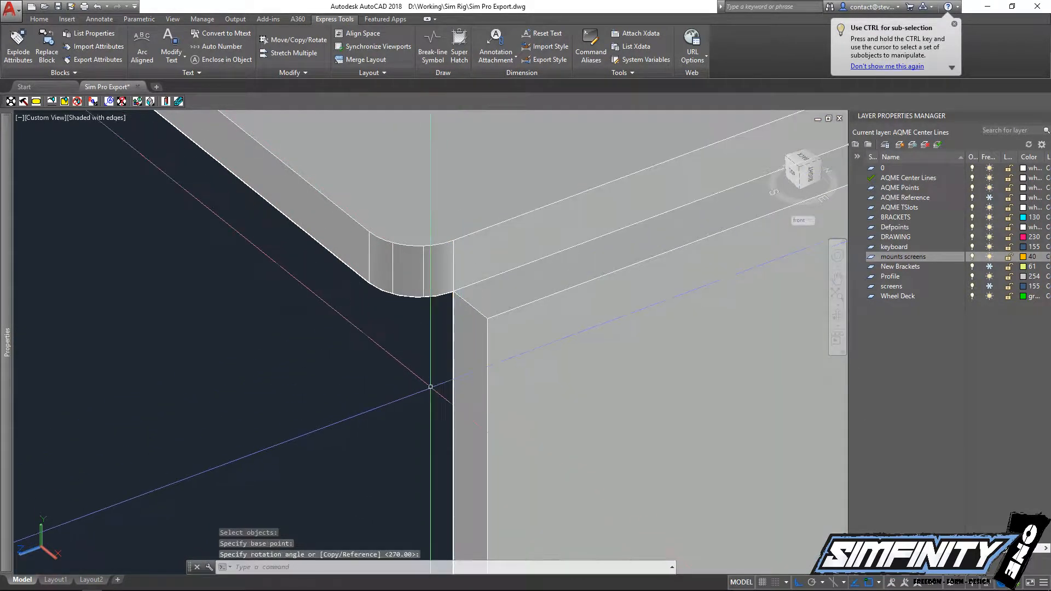
{"action": "key", "text": "Escape"}
{"action": "type", "text": "m"}
{"action": "key", "text": "Return"}
{"action": "left_click", "coordinate": [491, 409]}
{"action": "left_click", "coordinate": [432, 377]}
{"action": "key", "text": "Return"}
{"action": "left_click", "coordinate": [301, 361]}
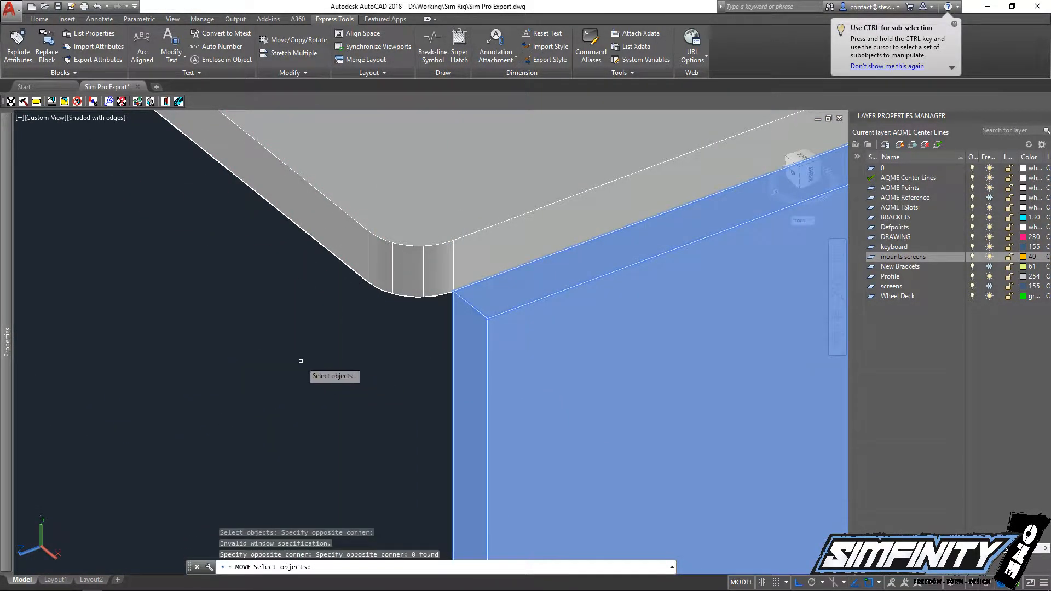
{"action": "key", "text": "Escape"}
{"action": "key", "text": "Escape"}
Move the small vertical plate 3 units inward so it sits directly beneath the square plate
{"action": "type", "text": "m"}
{"action": "key", "text": "Return"}
{"action": "left_click", "coordinate": [492, 361]}
{"action": "key", "text": "Return"}
{"action": "left_click", "coordinate": [383, 364]}
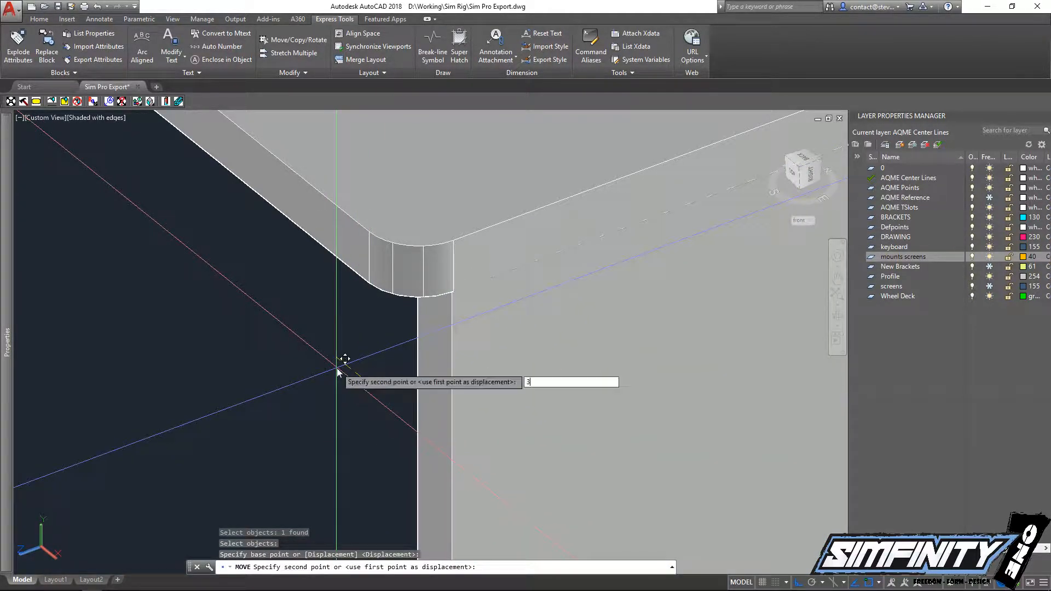
{"action": "key", "text": "Return"}
{"action": "key", "text": "Escape"}
{"action": "key", "text": "Escape"}
{"action": "scroll", "coordinate": [345, 361], "scroll_direction": "down", "scroll_amount": 6}
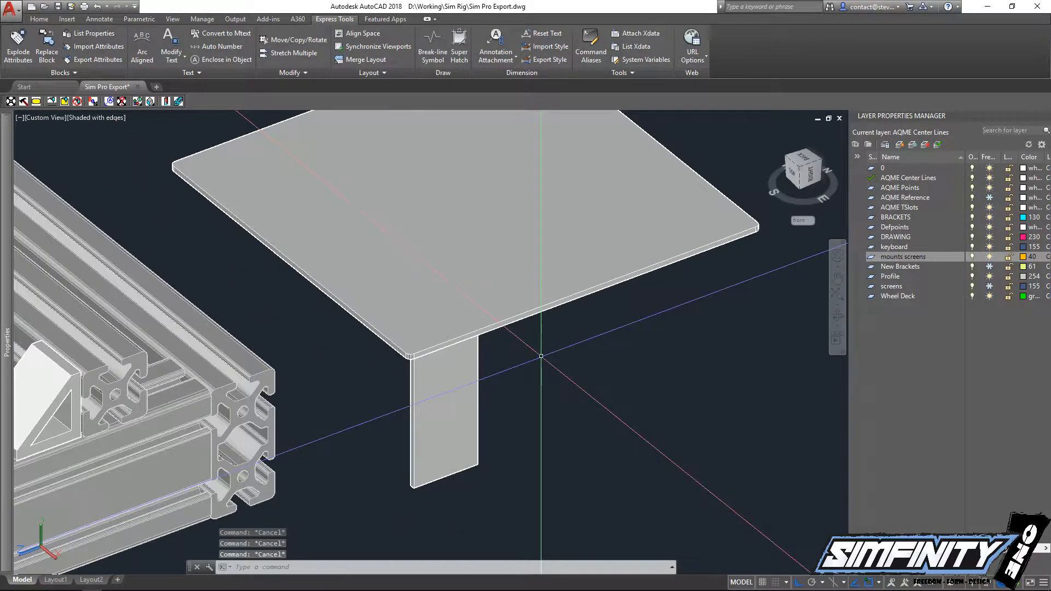
Union the square plate and the small vertical plate into one solid
{"action": "type", "text": "union"}
{"action": "key", "text": "Return"}
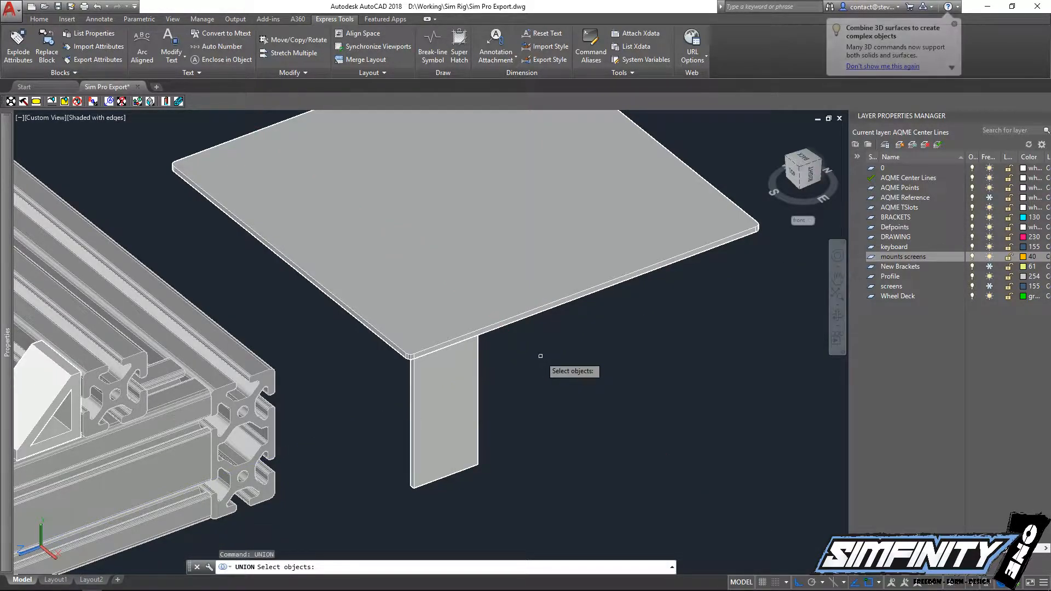
{"action": "left_click", "coordinate": [539, 356]}
{"action": "left_click", "coordinate": [378, 308]}
{"action": "key", "text": "Escape"}
Show the side UCS in plan view and draw vertical lines of 20 and 40 units up from the bracket's bottom-edge midpoint
{"action": "middle_click_drag", "start_coordinate": [488, 400], "coordinate": [423, 378], "text": "shift"}
{"action": "scroll", "coordinate": [337, 405], "scroll_direction": "down", "scroll_amount": 5}
{"action": "scroll", "coordinate": [412, 430], "scroll_direction": "up", "scroll_amount": 5}
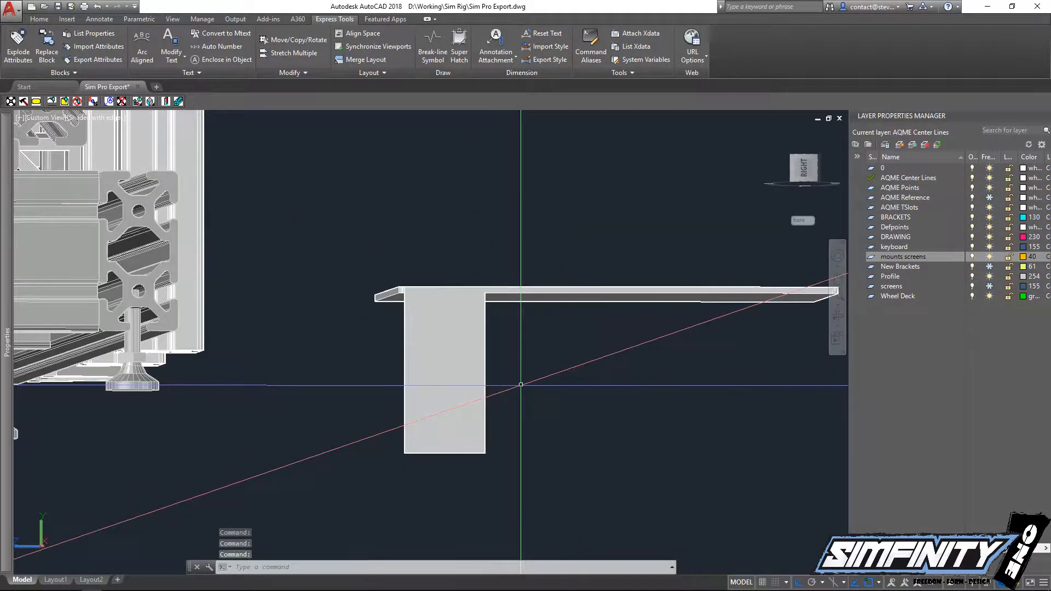
{"action": "left_click", "coordinate": [810, 221]}
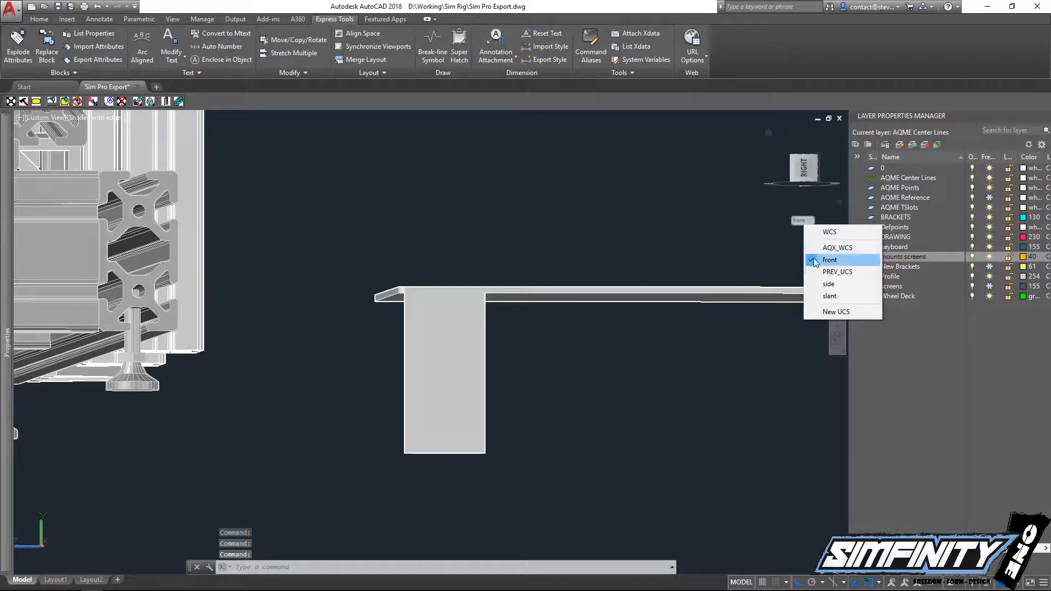
{"action": "left_click", "coordinate": [827, 285]}
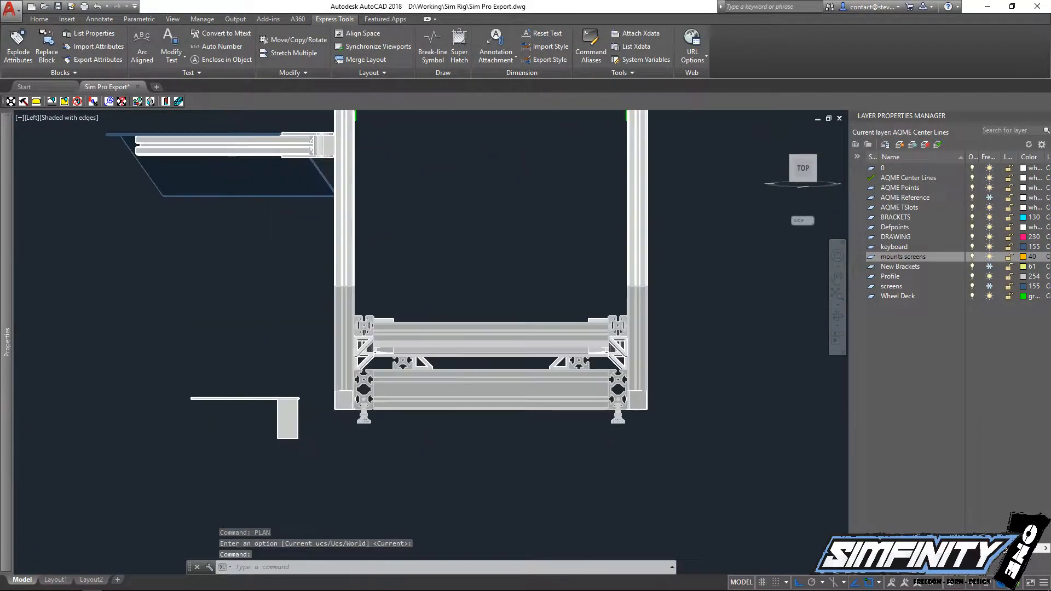
{"action": "scroll", "coordinate": [284, 432], "scroll_direction": "up", "scroll_amount": 10}
{"action": "key", "text": "Escape"}
{"action": "key", "text": "Return"}
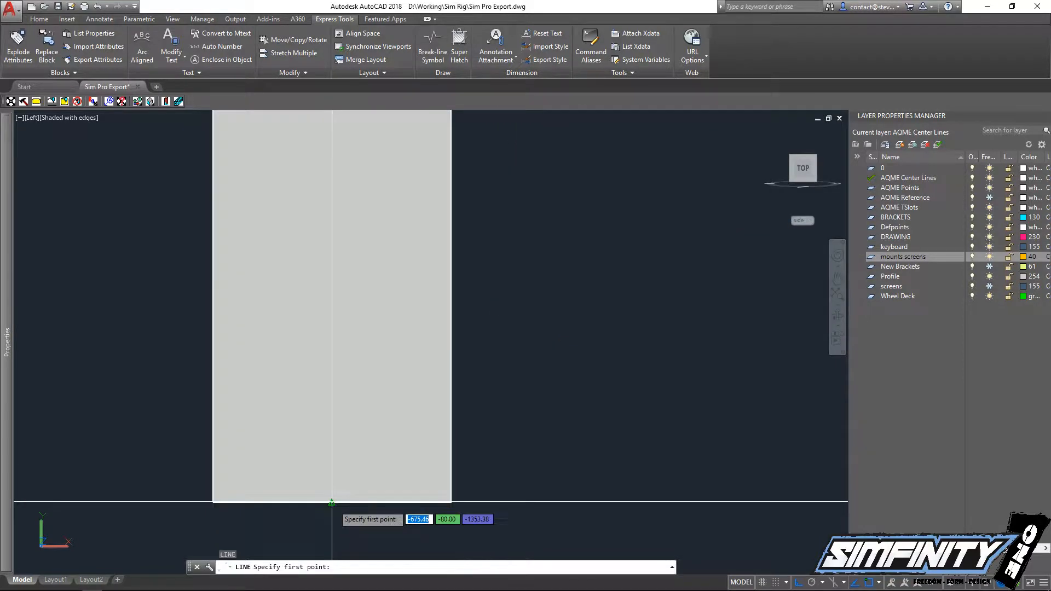
{"action": "left_click", "coordinate": [332, 503]}
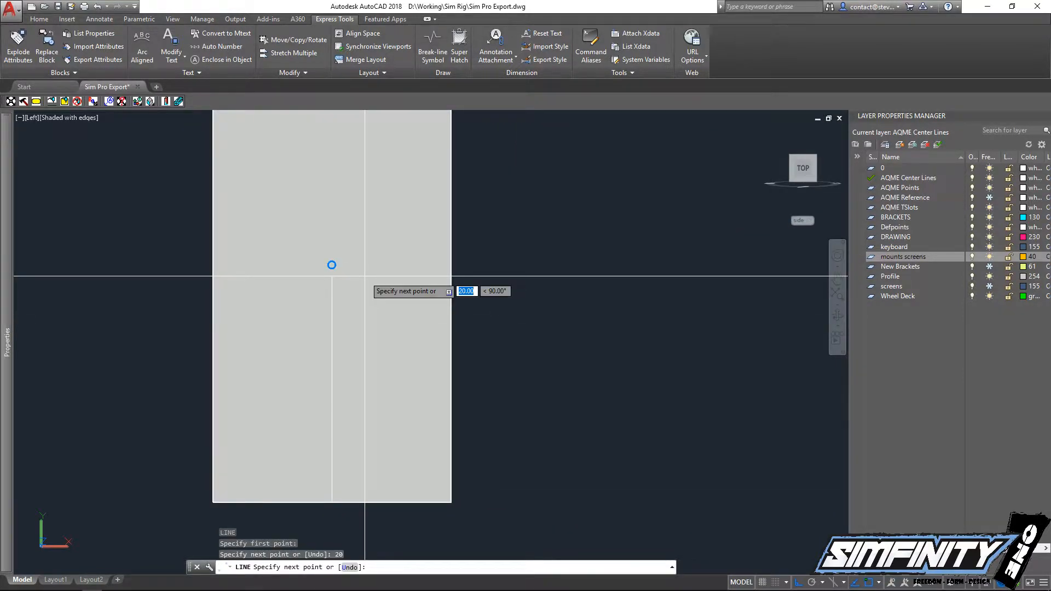
{"action": "middle_click_drag", "start_coordinate": [390, 204], "coordinate": [365, 229]}
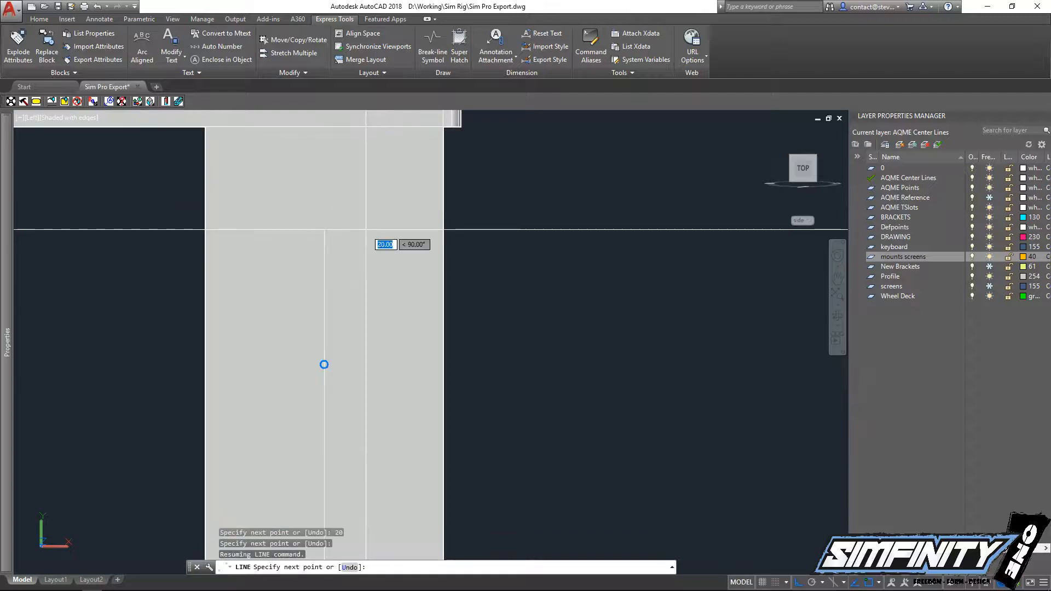
{"action": "key", "text": "Escape"}
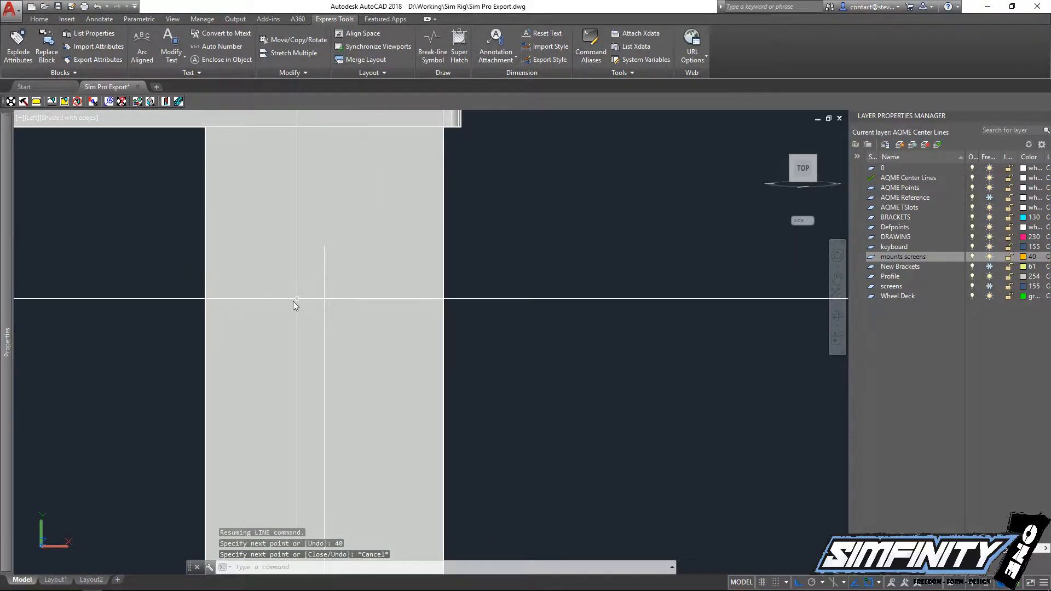
Draw a circle of diameter 7 centred on the upper end of the bracket's vertical centre line
{"action": "type", "text": "c"}
{"action": "key", "text": "Return"}
{"action": "left_click", "coordinate": [324, 245]}
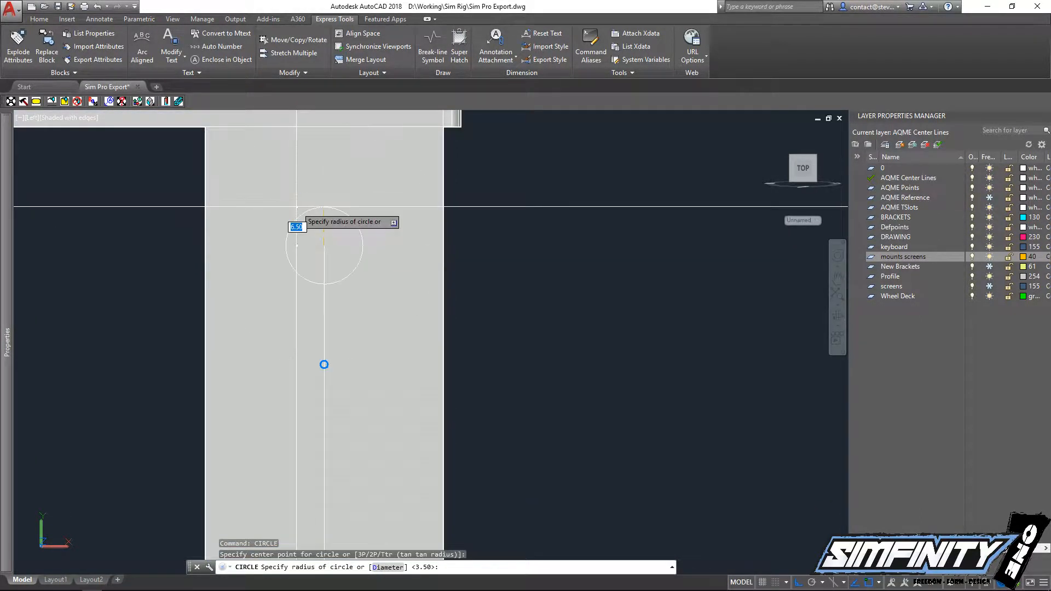
{"action": "type", "text": "7"}
{"action": "key", "text": "Return"}
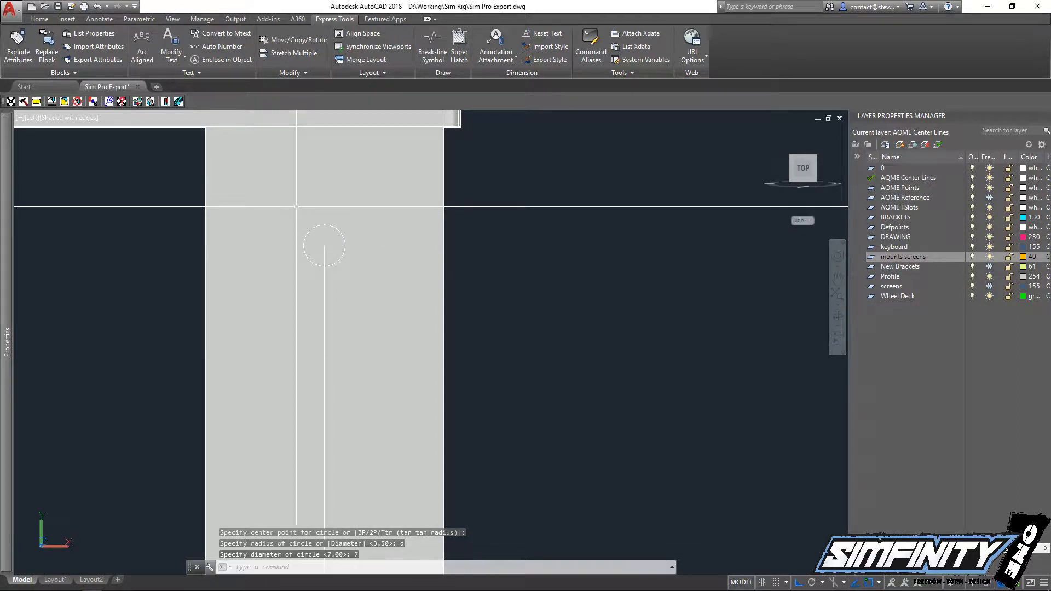
{"action": "key", "text": "Escape"}
Copy the circle from its centre down to the joint of the two line segments, 20 units above the bracket's bottom edge
{"action": "scroll", "coordinate": [297, 175], "scroll_direction": "down", "scroll_amount": 2}
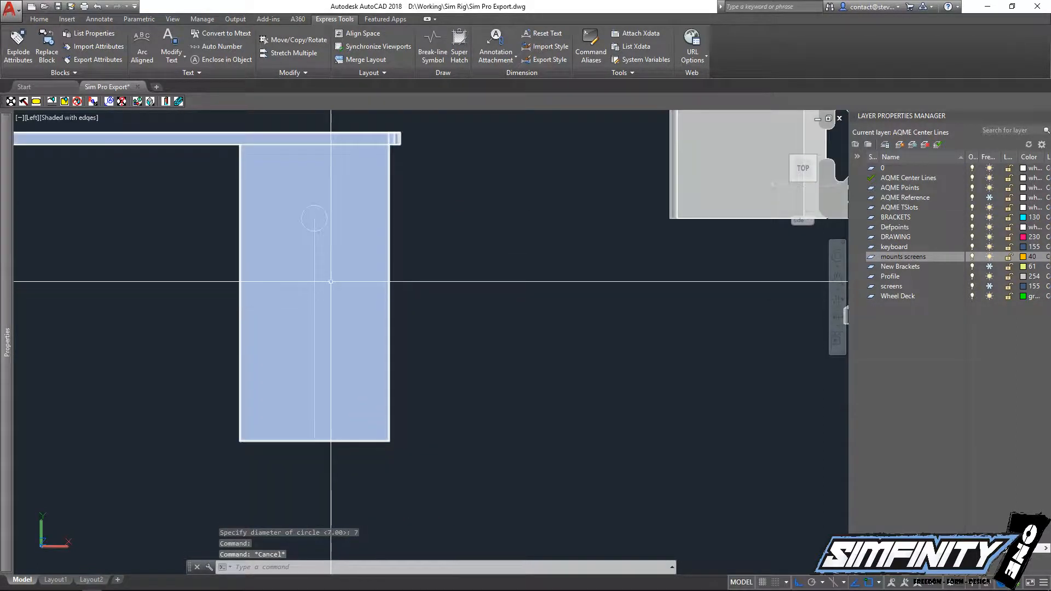
{"action": "type", "text": "co"}
{"action": "key", "text": "Return"}
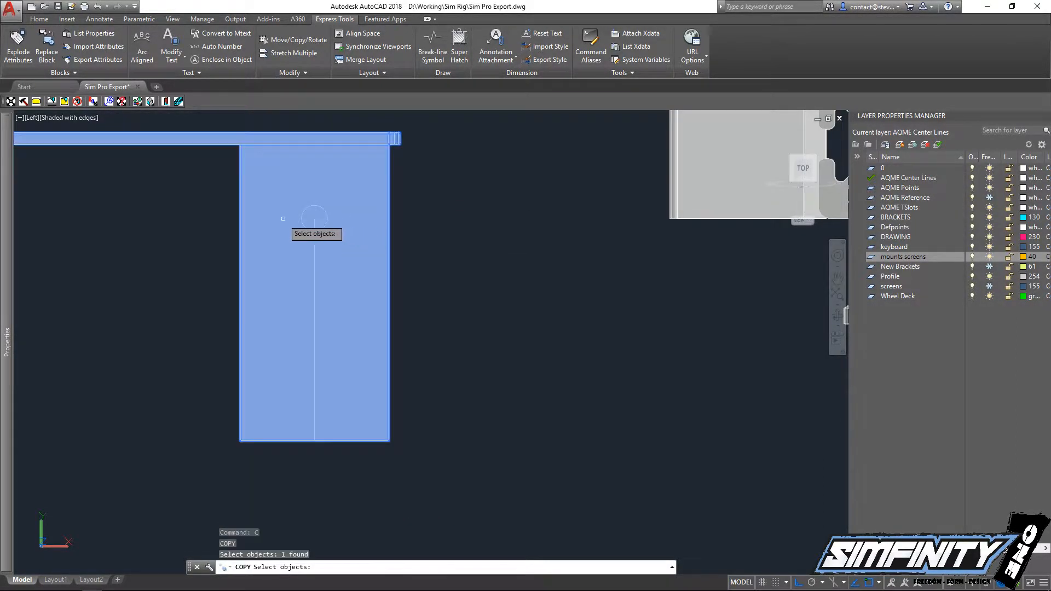
{"action": "left_click", "coordinate": [319, 229]}
{"action": "left_click", "coordinate": [419, 268]}
{"action": "key", "text": "Return"}
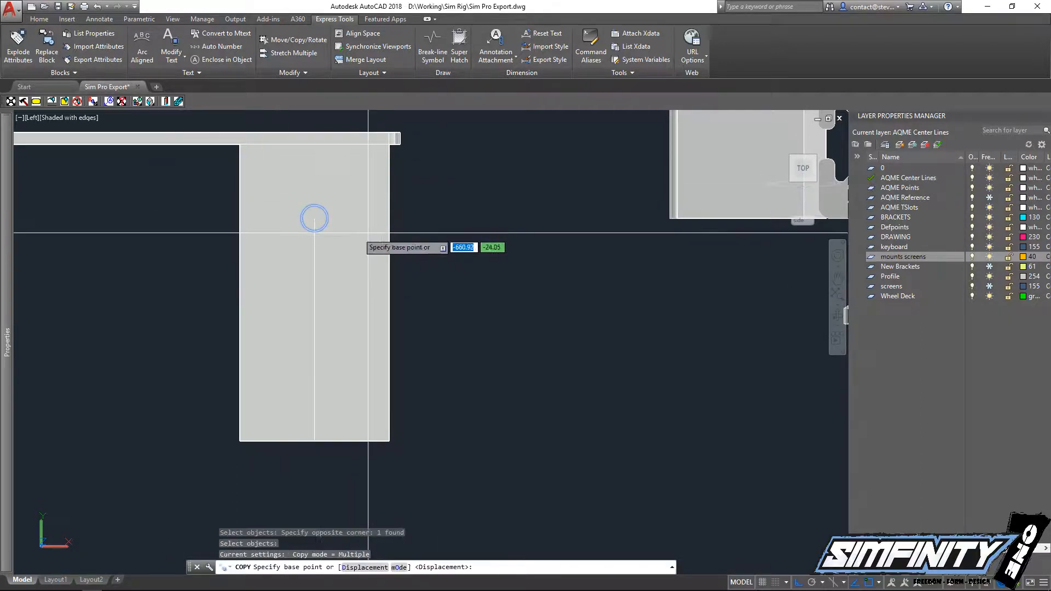
{"action": "left_click", "coordinate": [315, 217]}
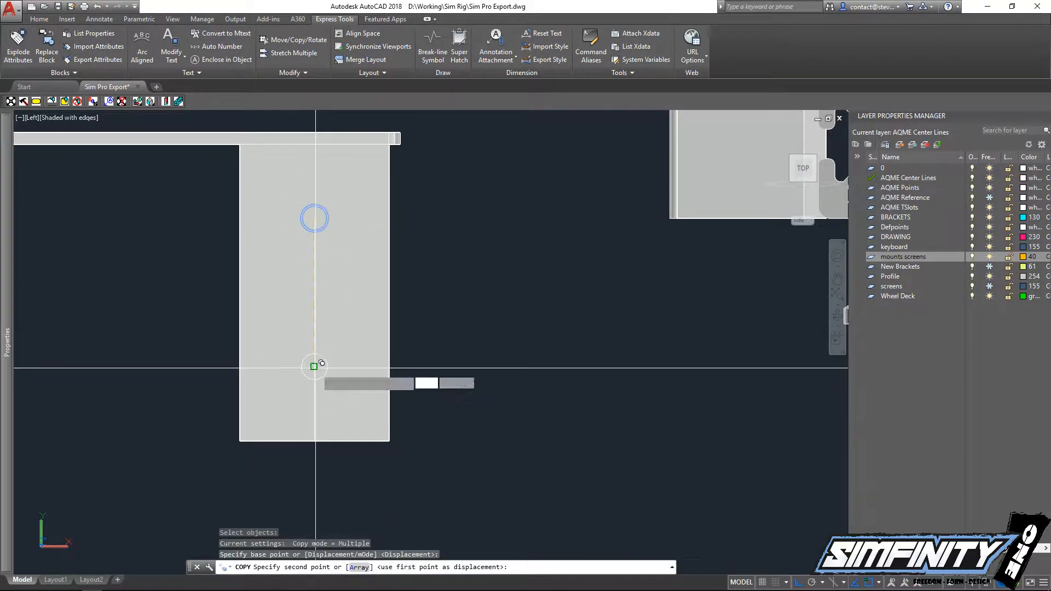
{"action": "left_click", "coordinate": [314, 367]}
{"action": "key", "text": "Return"}
{"action": "type", "text": "e"}
{"action": "key", "text": "Return"}
{"action": "left_click", "coordinate": [315, 395]}
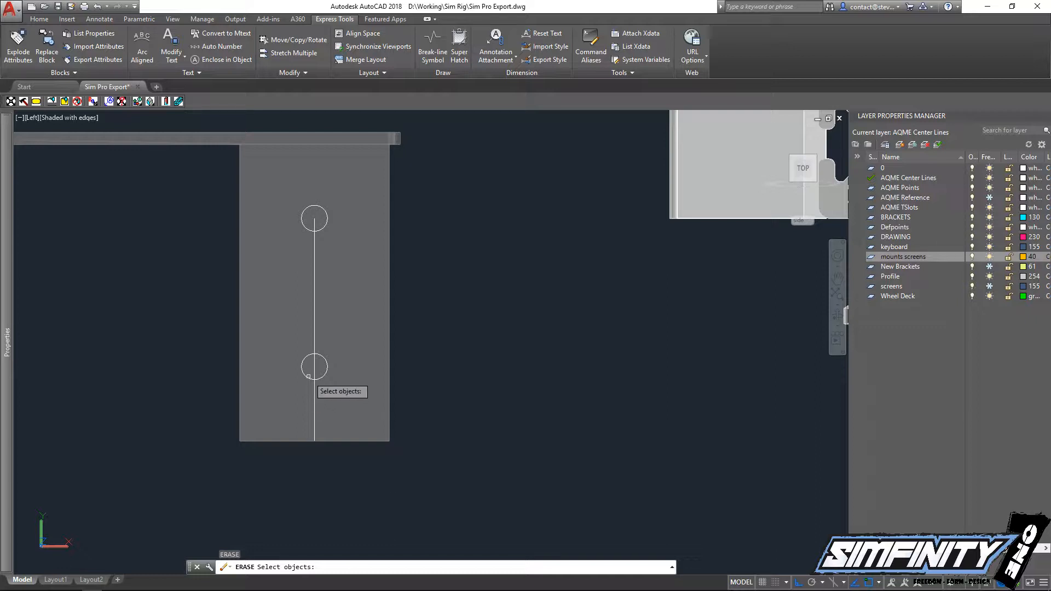
{"action": "key", "text": "Escape"}
{"action": "key", "text": "Escape"}
Extrude the two 7 mm diameter circles on the bracket into long cylinders
{"action": "type", "text": "ex"}
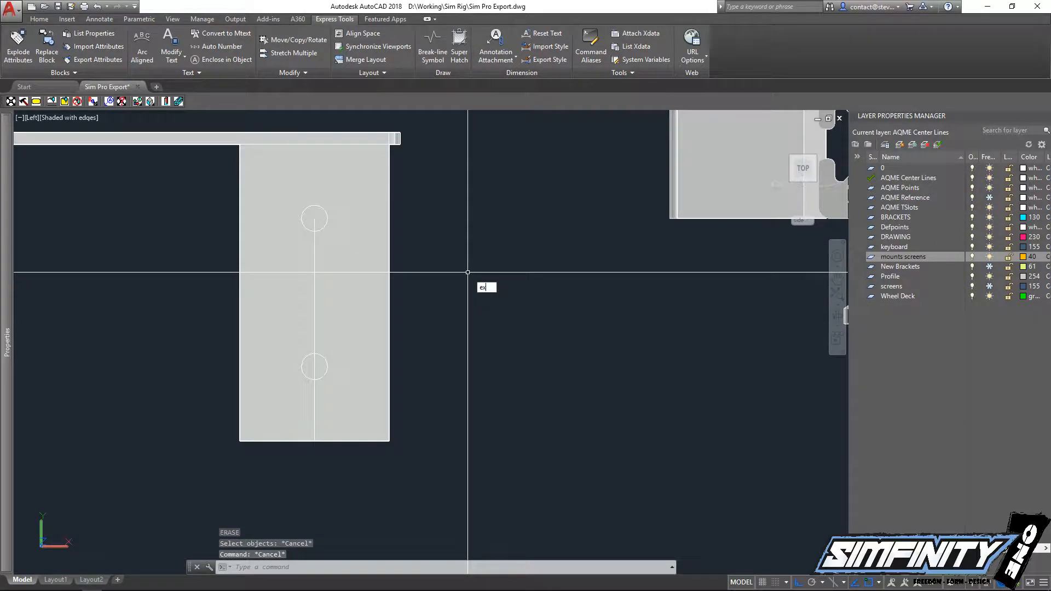
{"action": "type", "text": "trude"}
{"action": "key", "text": "Return"}
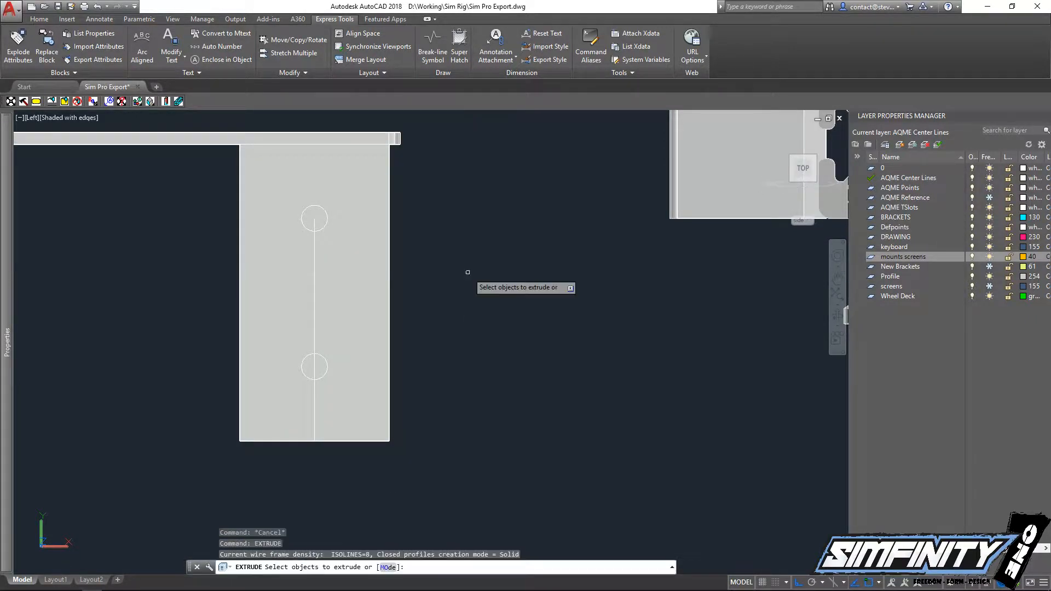
{"action": "left_click", "coordinate": [307, 209]}
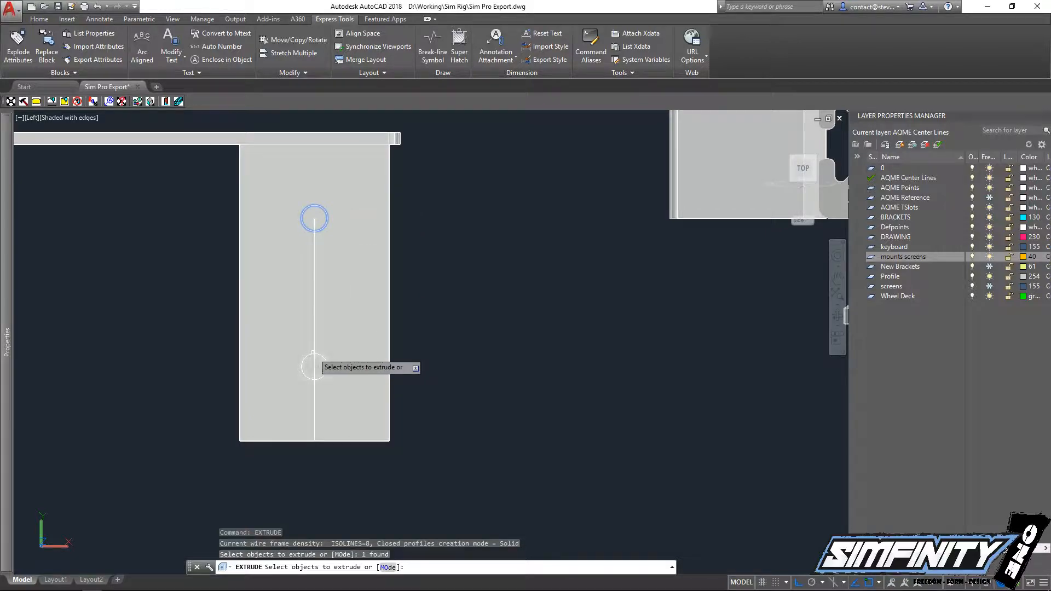
{"action": "left_click", "coordinate": [313, 353]}
{"action": "key", "text": "Return"}
{"action": "scroll", "coordinate": [458, 359], "scroll_direction": "down", "scroll_amount": 4}
{"action": "middle_click_drag", "start_coordinate": [459, 359], "coordinate": [462, 393], "text": "shift"}
{"action": "key", "text": "Escape"}
Move both cylinders along their axis so they pass completely through the bracket plate
{"action": "scroll", "coordinate": [328, 374], "scroll_direction": "up", "scroll_amount": 5}
{"action": "type", "text": "m"}
{"action": "key", "text": "Return"}
{"action": "left_click", "coordinate": [517, 453]}
{"action": "left_click", "coordinate": [454, 204]}
{"action": "key", "text": "Return"}
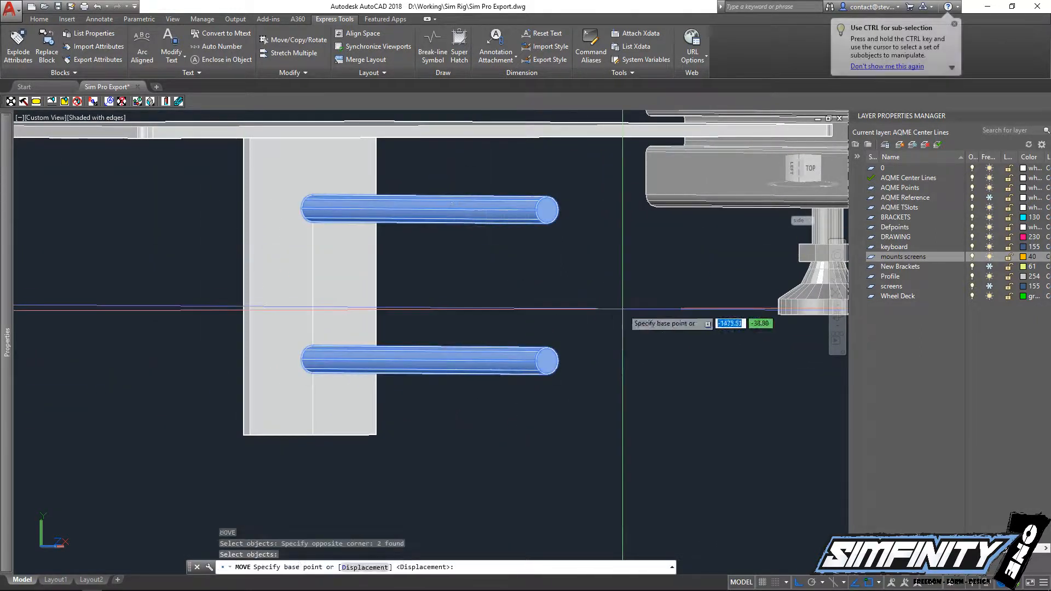
{"action": "left_click", "coordinate": [622, 309]}
{"action": "left_click", "coordinate": [529, 296]}
{"action": "key", "text": "Escape"}
{"action": "middle_click_drag", "start_coordinate": [373, 287], "coordinate": [471, 307]}
{"action": "left_click", "coordinate": [476, 305]}
{"action": "key", "text": "Escape"}
{"action": "key", "text": "Escape"}
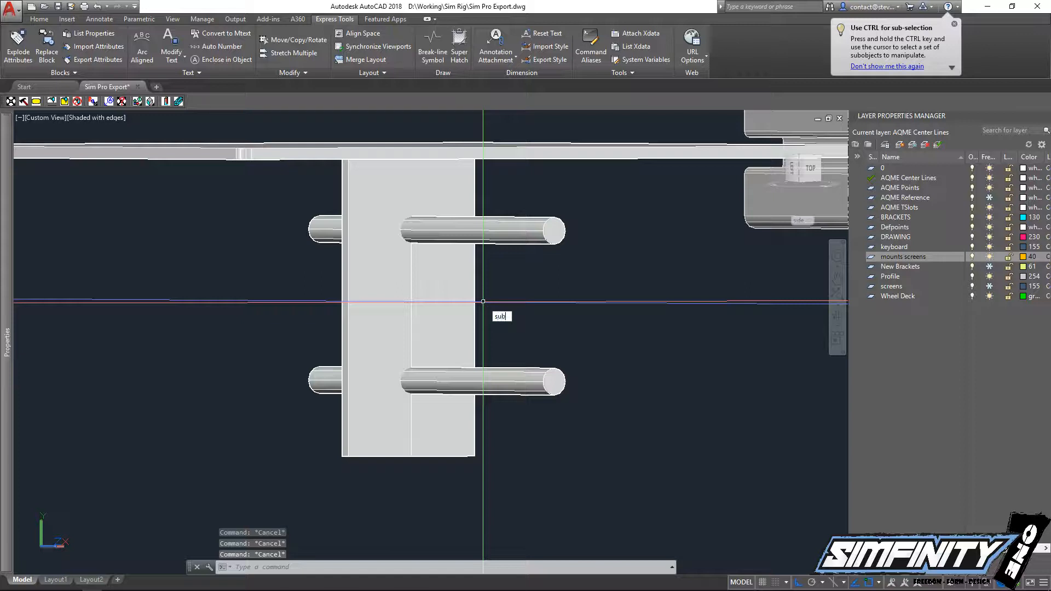
Subtract the two cylinders from the bracket solid to cut its through holes
{"action": "type", "text": "subtract"}
{"action": "key", "text": "Return"}
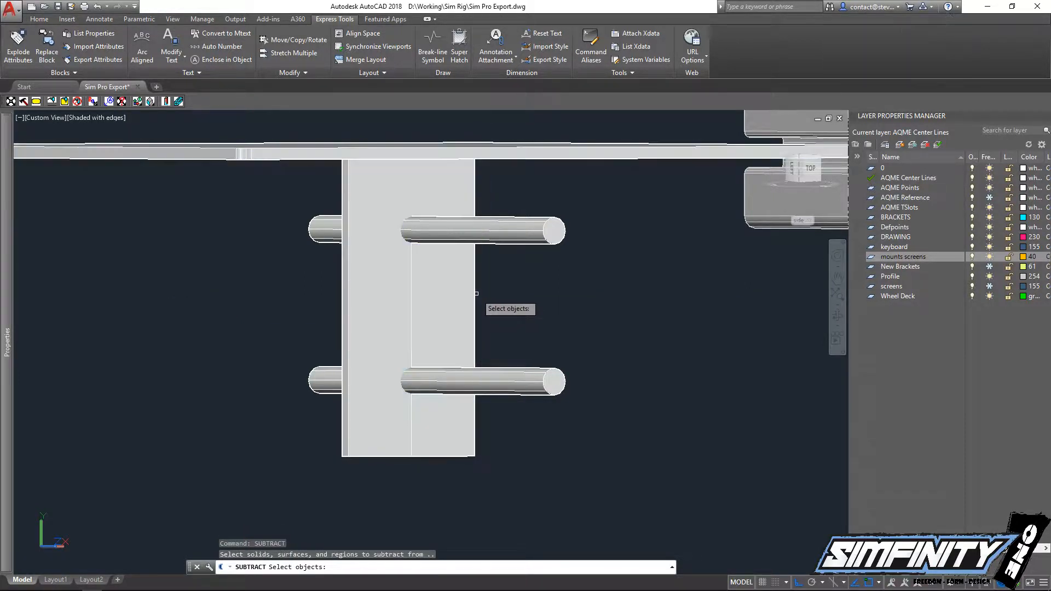
{"action": "left_click", "coordinate": [475, 294]}
{"action": "key", "text": "Return"}
{"action": "left_click", "coordinate": [602, 434]}
{"action": "left_click", "coordinate": [550, 224]}
{"action": "key", "text": "Return"}
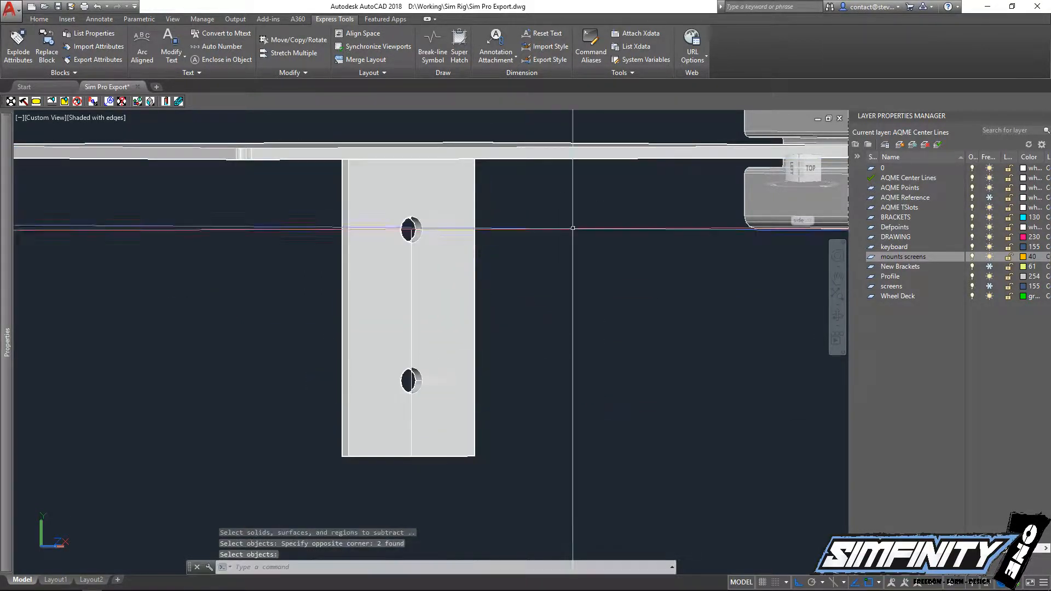
Erase the construction line between the two bracket holes
{"action": "key", "text": "Escape"}
{"action": "type", "text": "e"}
{"action": "key", "text": "Return"}
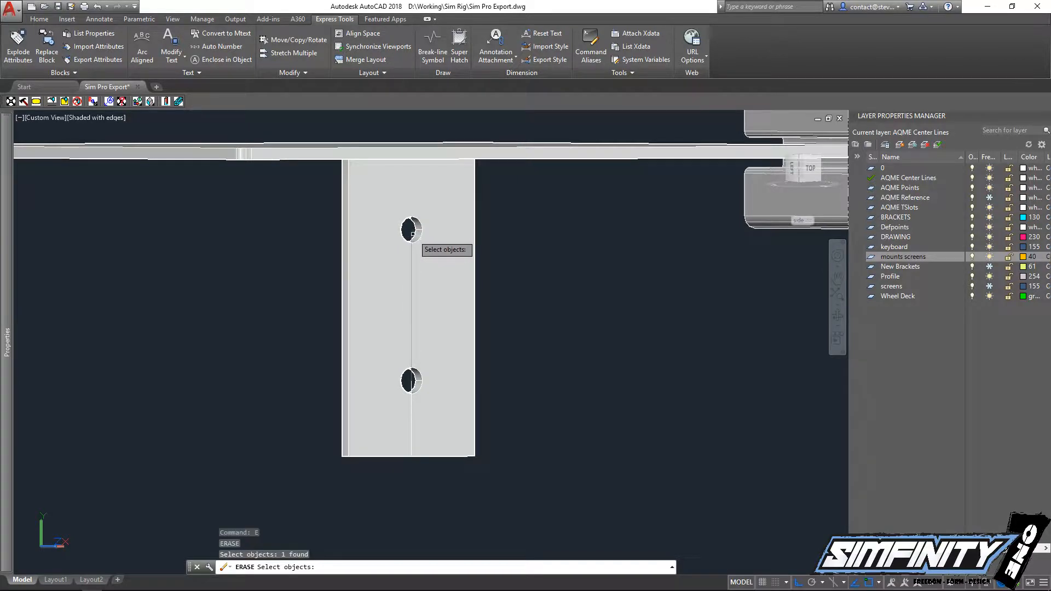
{"action": "scroll", "coordinate": [414, 237], "scroll_direction": "down", "scroll_amount": 6}
{"action": "key", "text": "Return"}
{"action": "key", "text": "Escape"}
Create a new layer named mouse and set its color to index 240
{"action": "mouse_move", "coordinate": [259, 345]}
{"action": "middle_mouse_down"}
{"action": "mouse_move", "coordinate": [304, 384]}
{"action": "mouse_move", "coordinate": [608, 430]}
{"action": "middle_mouse_up"}
{"action": "scroll", "coordinate": [451, 403], "scroll_direction": "down", "scroll_amount": 4}
{"action": "left_click", "coordinate": [578, 421]}
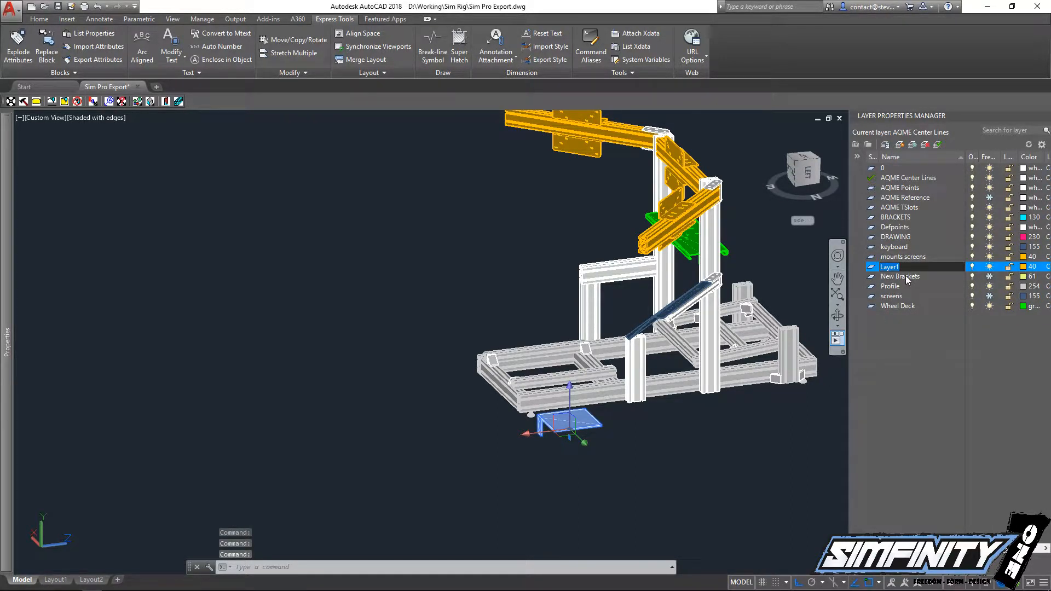
{"action": "key", "text": "BackSpace"}
{"action": "left_click", "coordinate": [1021, 267]}
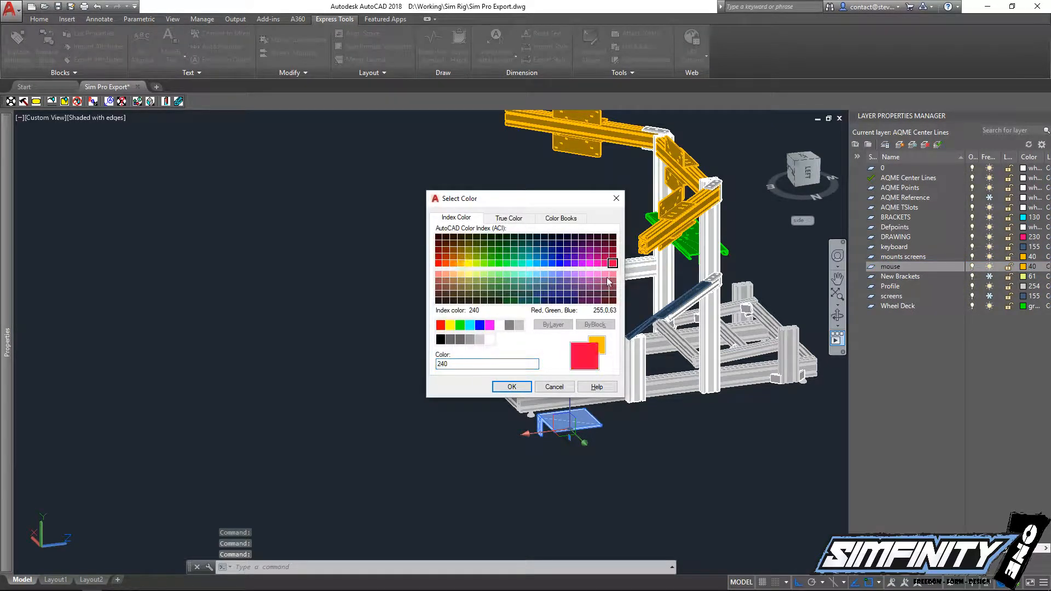
{"action": "left_click", "coordinate": [520, 389]}
{"action": "left_click", "coordinate": [655, 482]}
{"action": "key", "text": "Escape"}
{"action": "key", "text": "Escape"}
{"action": "key", "text": "Escape"}
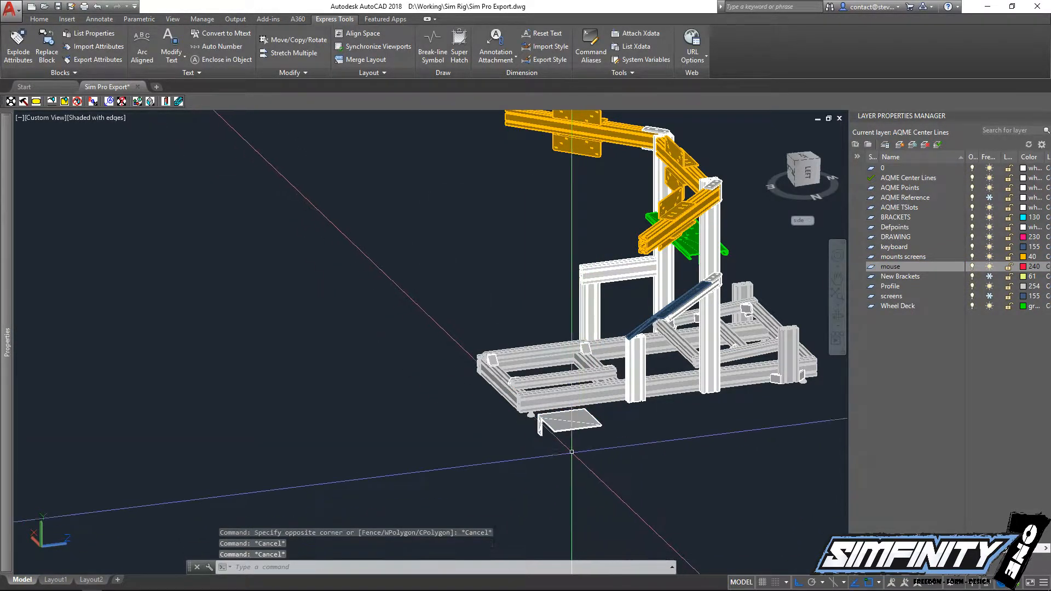
Assign the drilled bracket with its square plate to the mouse layer
{"action": "left_click", "coordinate": [564, 435]}
{"action": "left_click", "coordinate": [430, 442]}
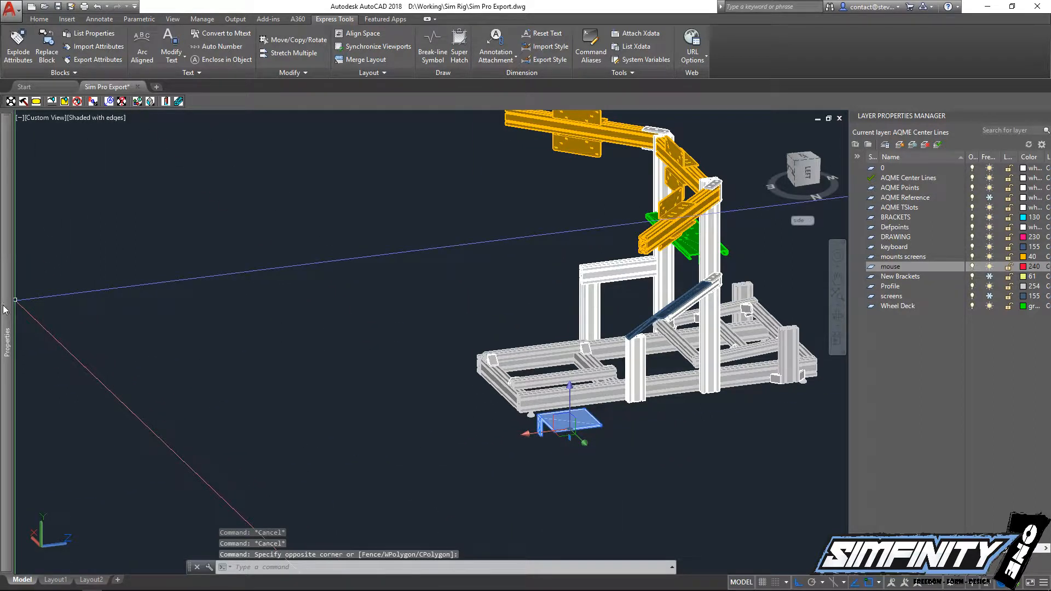
{"action": "mouse_move", "coordinate": [4, 309]}
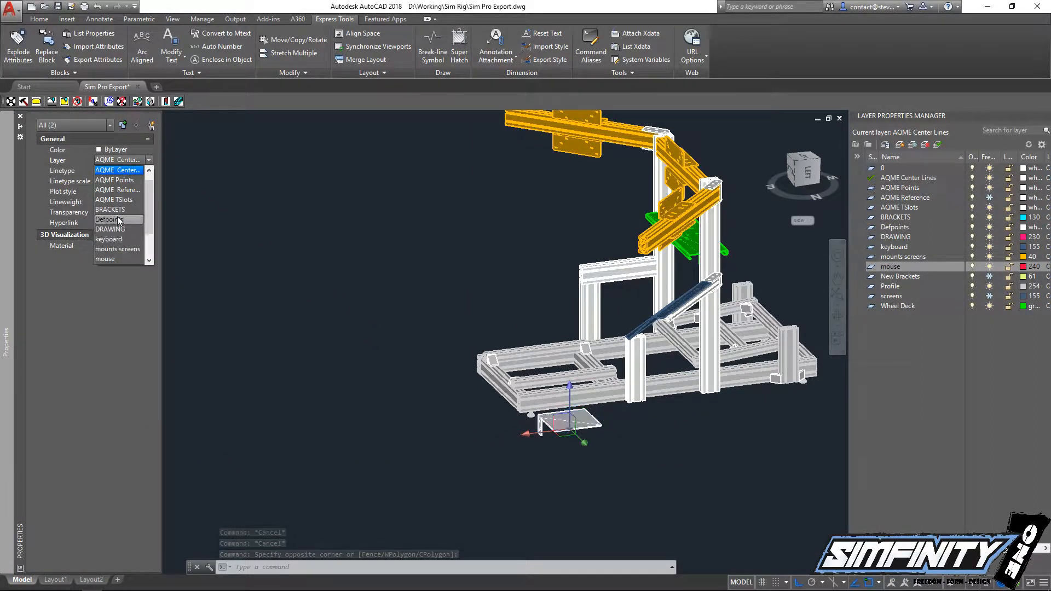
{"action": "left_click", "coordinate": [114, 259]}
{"action": "left_click", "coordinate": [323, 383]}
{"action": "key", "text": "Escape"}
{"action": "key", "text": "Escape"}
Move the red mouse bracket from its bottom corner onto the top front corner of the short upright profile
{"action": "scroll", "coordinate": [372, 351], "scroll_direction": "down", "scroll_amount": 4}
{"action": "middle_click_drag", "start_coordinate": [372, 351], "coordinate": [587, 360], "text": "shift"}
{"action": "scroll", "coordinate": [485, 340], "scroll_direction": "up", "scroll_amount": 2}
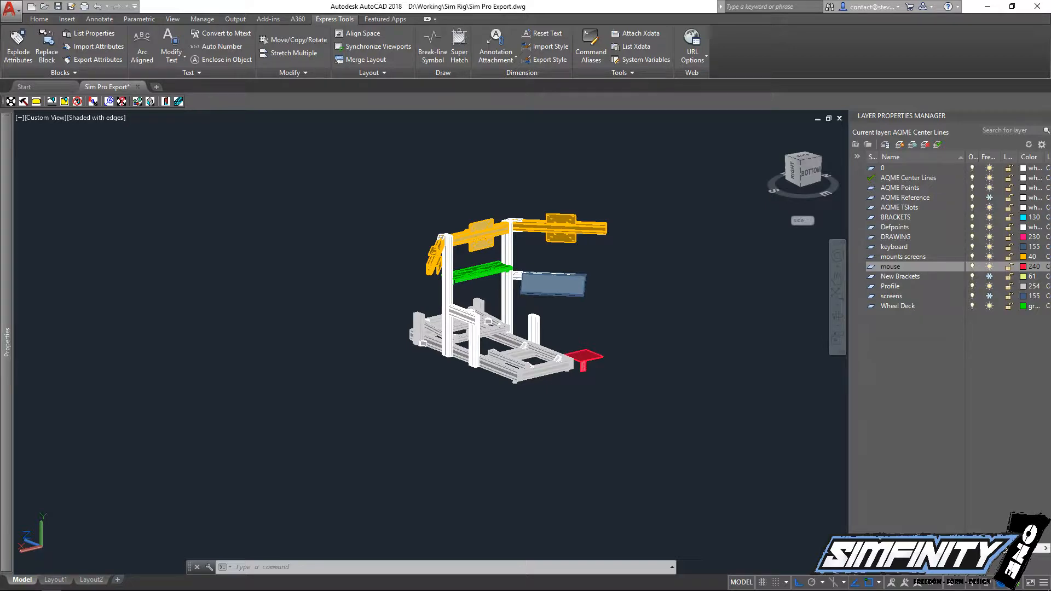
{"action": "key", "text": "Escape"}
{"action": "scroll", "coordinate": [567, 353], "scroll_direction": "up", "scroll_amount": 8}
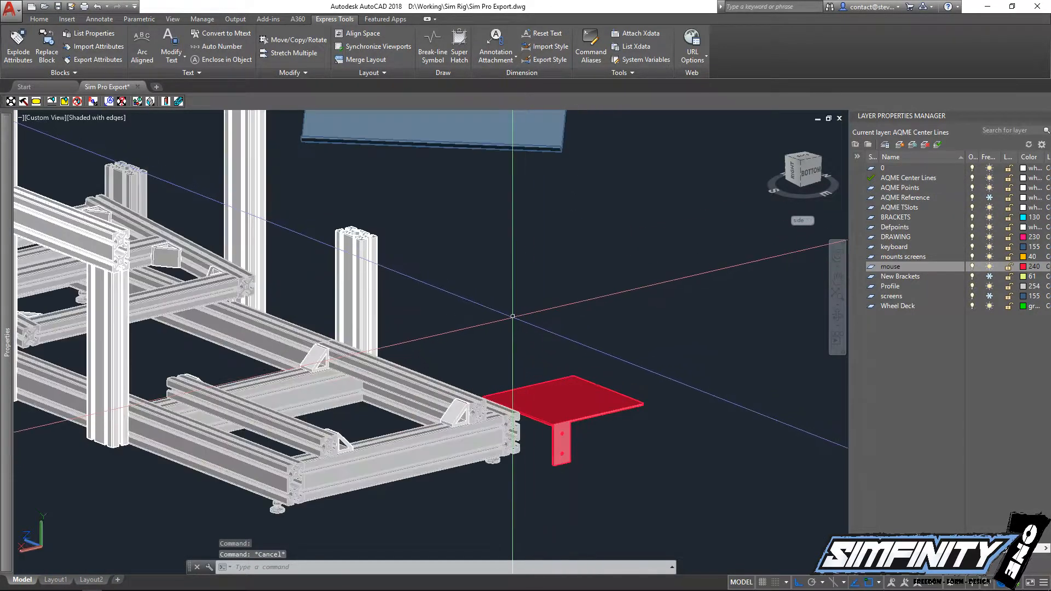
{"action": "key", "text": "Escape"}
{"action": "middle_click_drag", "start_coordinate": [512, 317], "coordinate": [436, 317]}
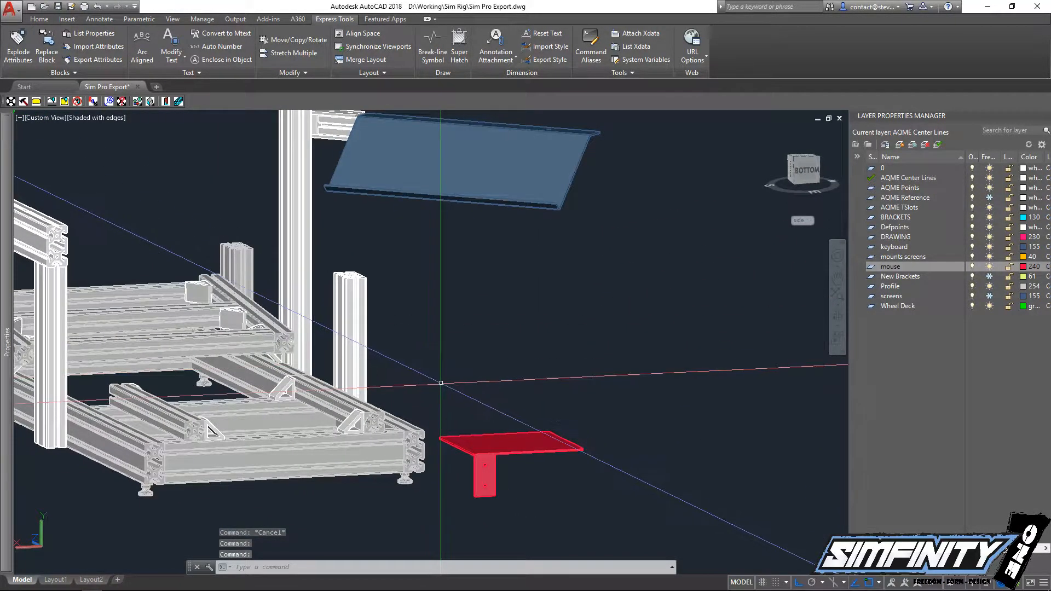
{"action": "middle_click_drag", "start_coordinate": [438, 382], "coordinate": [402, 373], "text": "shift"}
{"action": "middle_click_drag", "start_coordinate": [422, 433], "coordinate": [456, 490], "text": "shift"}
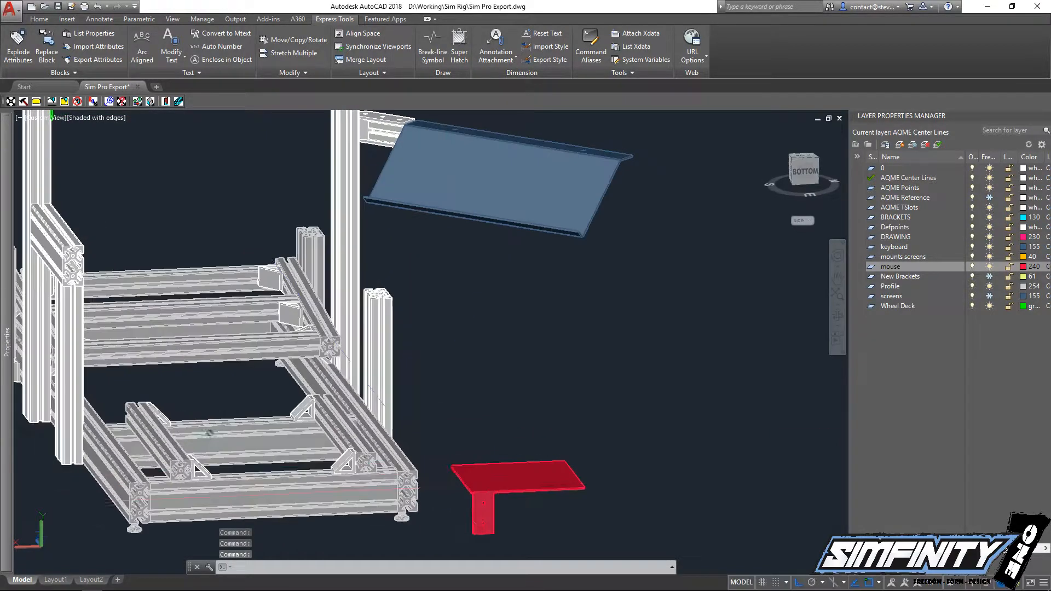
{"action": "scroll", "coordinate": [460, 501], "scroll_direction": "up", "scroll_amount": 4}
{"action": "middle_click_drag", "start_coordinate": [495, 549], "coordinate": [497, 453]}
{"action": "key", "text": "Escape"}
{"action": "type", "text": "m"}
{"action": "key", "text": "Return"}
{"action": "left_click", "coordinate": [579, 474]}
{"action": "left_click", "coordinate": [511, 447]}
{"action": "key", "text": "Return"}
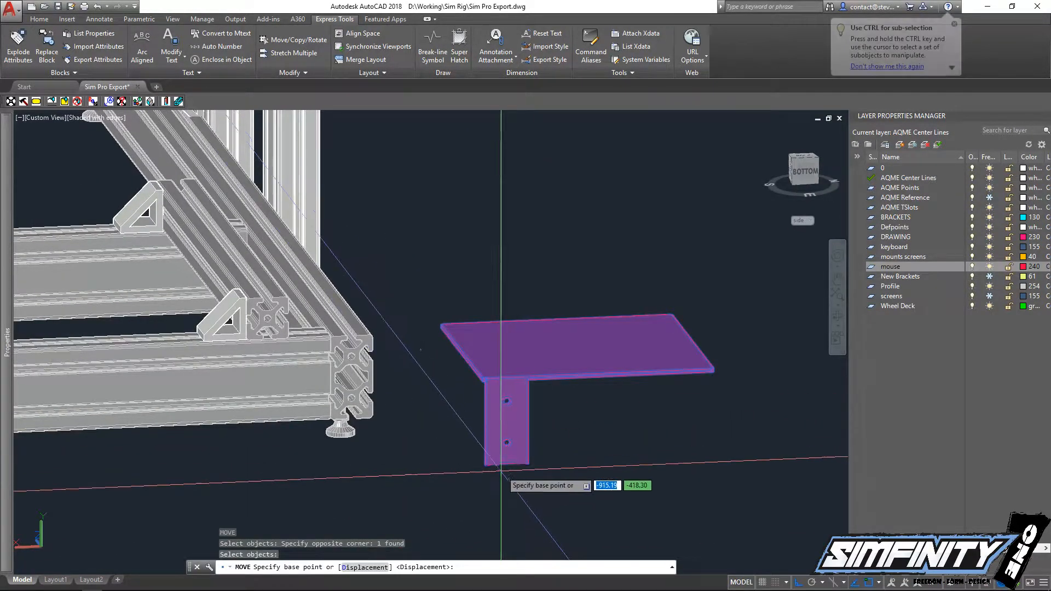
{"action": "scroll", "coordinate": [499, 468], "scroll_direction": "up", "scroll_amount": 8}
{"action": "scroll", "coordinate": [421, 452], "scroll_direction": "up", "scroll_amount": 4}
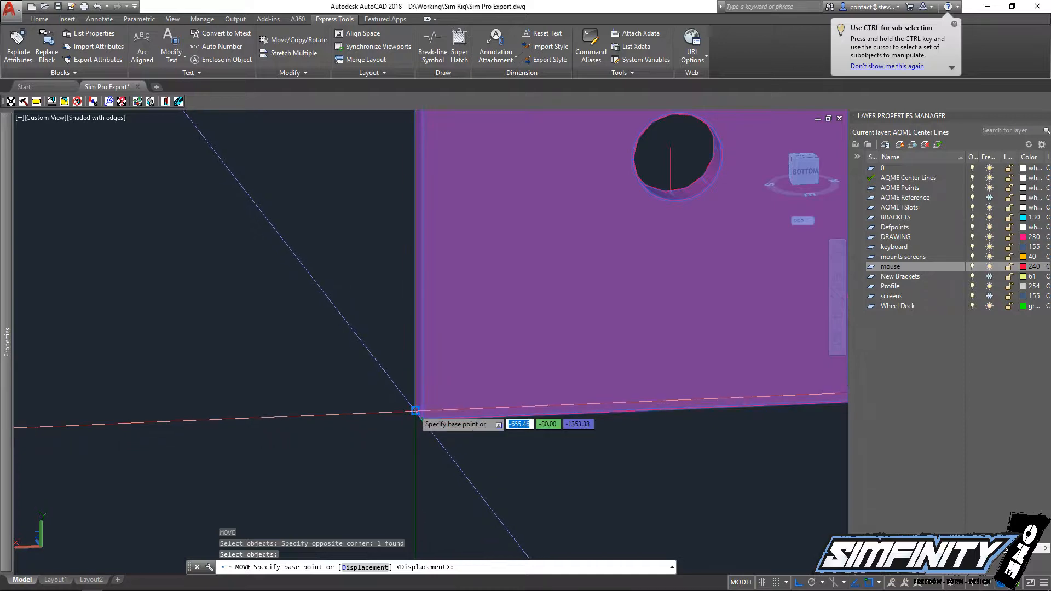
{"action": "left_click", "coordinate": [422, 420]}
{"action": "scroll", "coordinate": [418, 410], "scroll_direction": "down", "scroll_amount": 6}
{"action": "middle_click_drag", "start_coordinate": [321, 293], "coordinate": [484, 533]}
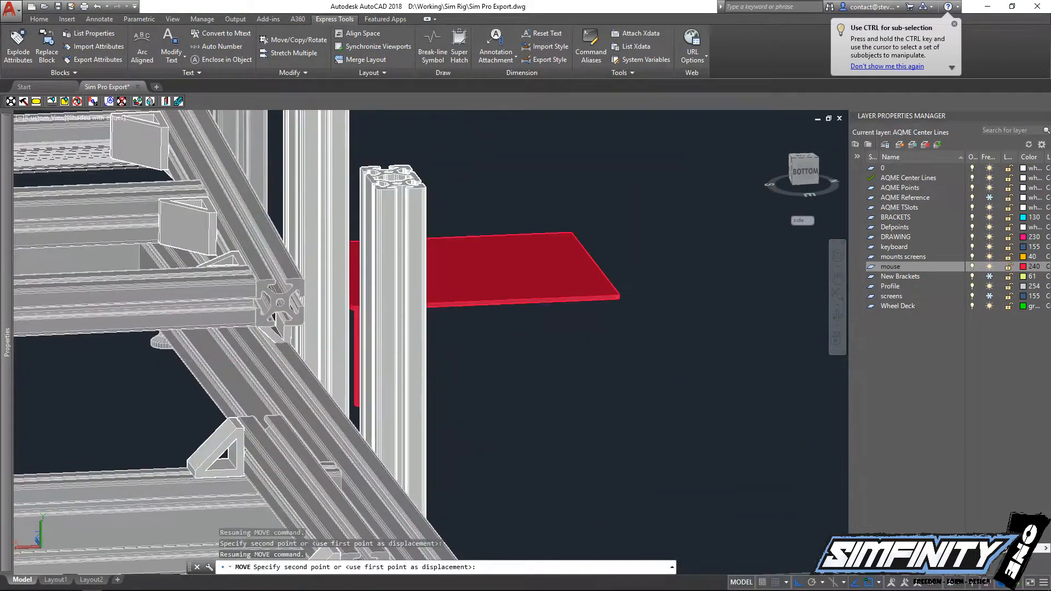
{"action": "scroll", "coordinate": [386, 191], "scroll_direction": "up", "scroll_amount": 8}
{"action": "middle_click_drag", "start_coordinate": [386, 192], "coordinate": [461, 349]}
{"action": "scroll", "coordinate": [461, 349], "scroll_direction": "up", "scroll_amount": 4}
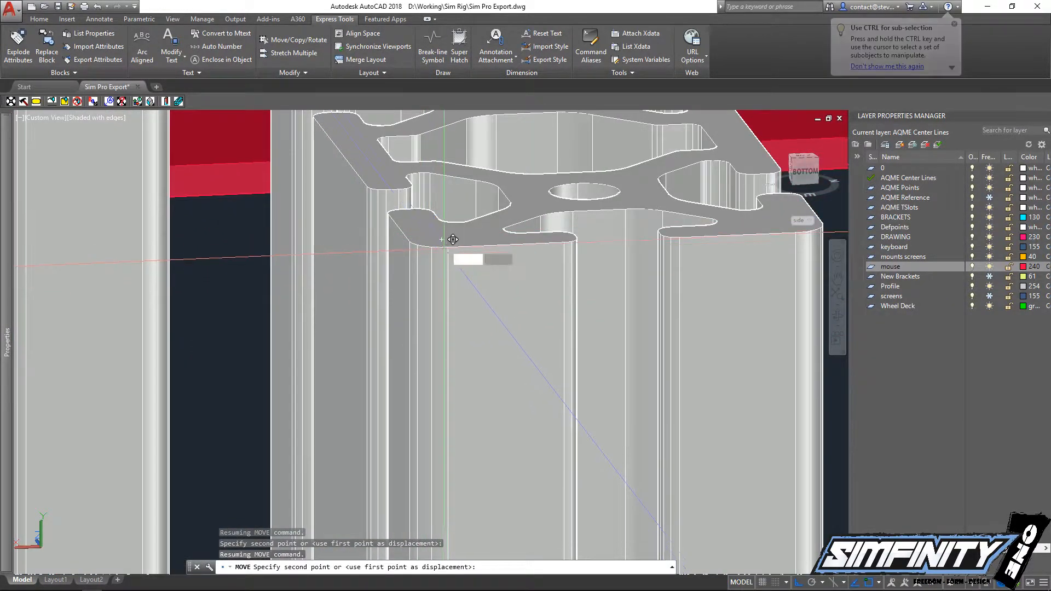
{"action": "key", "text": "Escape"}
{"action": "scroll", "coordinate": [495, 294], "scroll_direction": "down", "scroll_amount": 5}
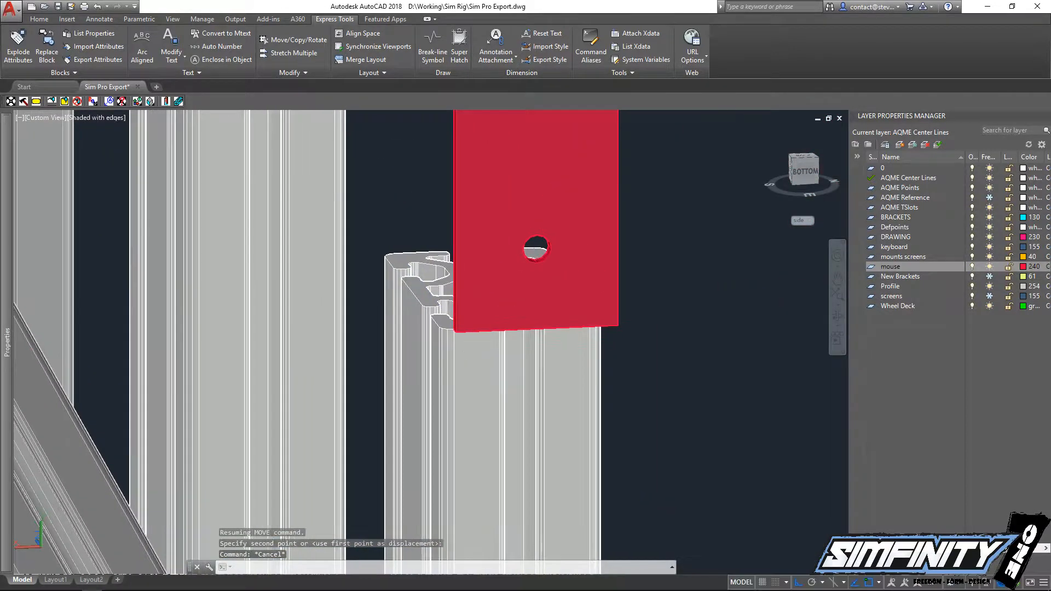
Move the mouse bracket 80 units down along the short upright profile
{"action": "scroll", "coordinate": [651, 287], "scroll_direction": "down", "scroll_amount": 5}
{"action": "type", "text": "m"}
{"action": "key", "text": "Return"}
{"action": "left_click", "coordinate": [659, 214]}
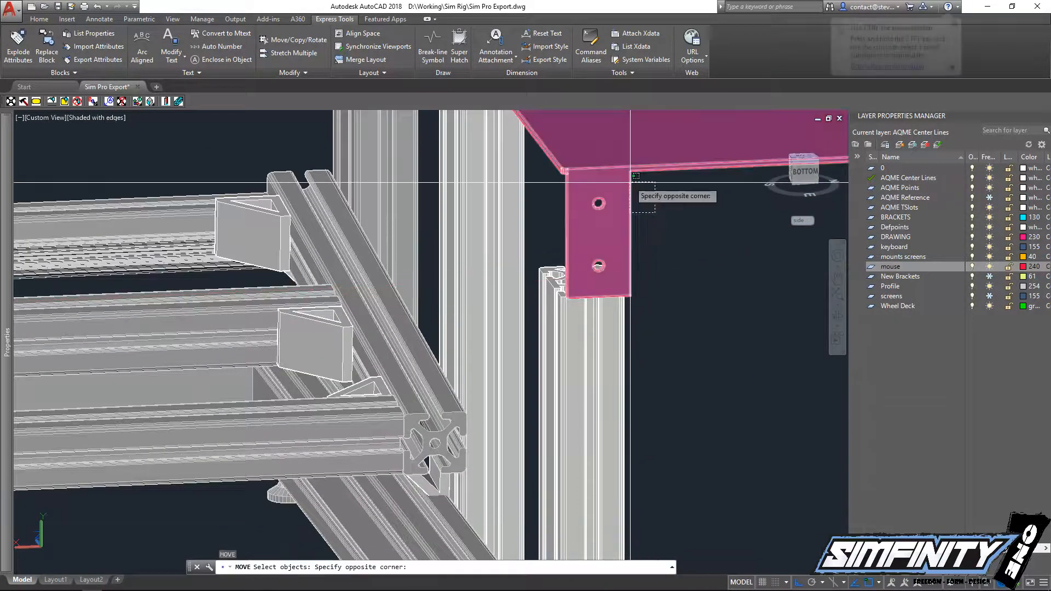
{"action": "left_click", "coordinate": [626, 182]}
{"action": "key", "text": "Return"}
{"action": "left_click", "coordinate": [678, 237]}
{"action": "type", "text": "80"}
{"action": "key", "text": "Return"}
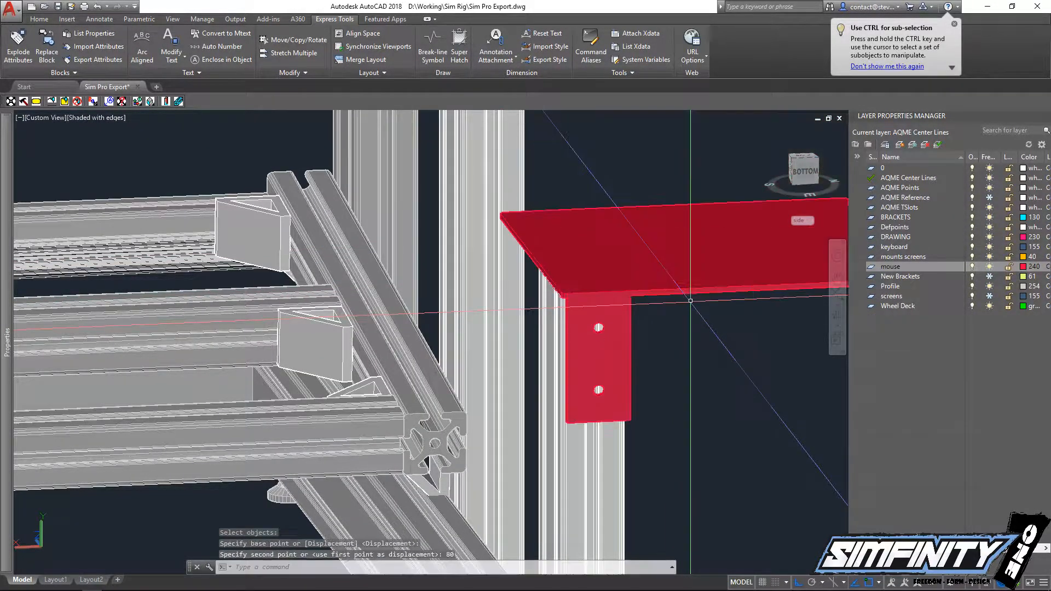
Inspect from several sides how the mouse bracket and plate sit against the short upright profile
{"action": "scroll", "coordinate": [567, 306], "scroll_direction": "up", "scroll_amount": 10}
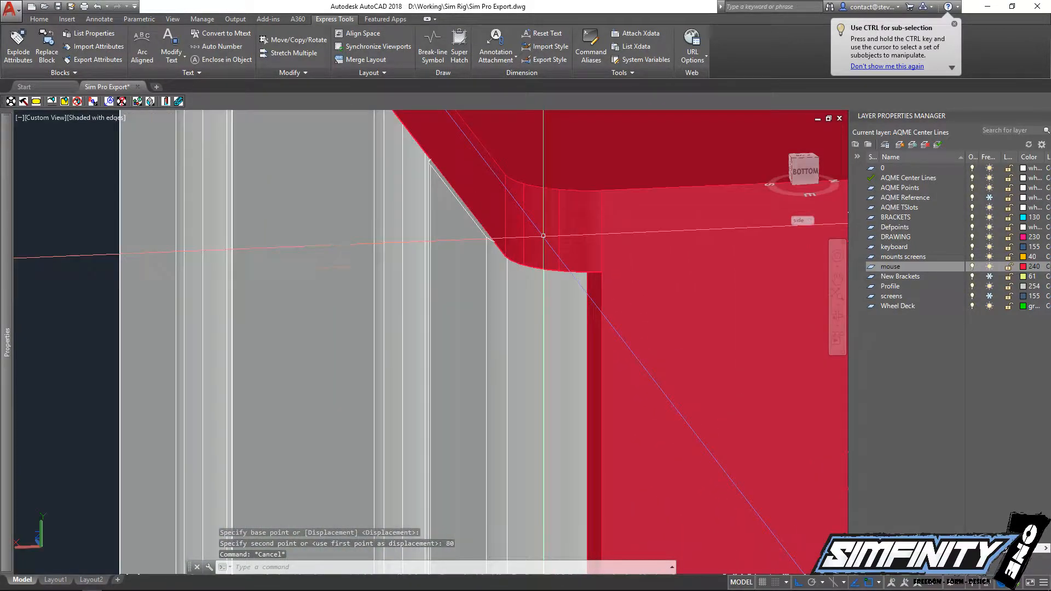
{"action": "middle_click_drag", "start_coordinate": [537, 293], "coordinate": [531, 316], "text": "shift"}
{"action": "scroll", "coordinate": [524, 308], "scroll_direction": "down", "scroll_amount": 12}
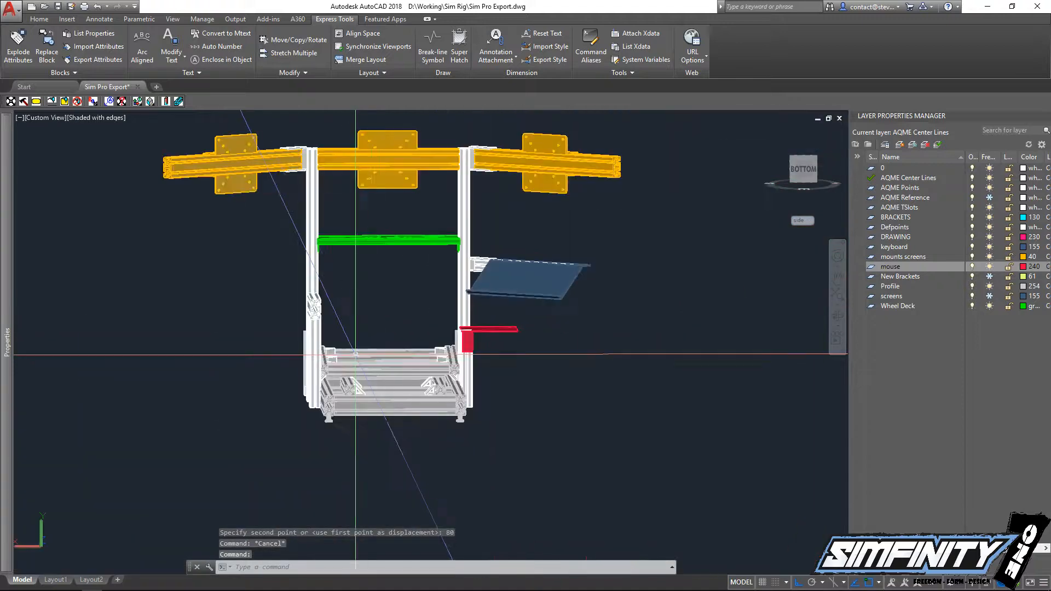
{"action": "middle_click_drag", "start_coordinate": [368, 373], "coordinate": [479, 411], "text": "shift"}
{"action": "scroll", "coordinate": [482, 335], "scroll_direction": "up", "scroll_amount": 10}
{"action": "key", "text": "Escape"}
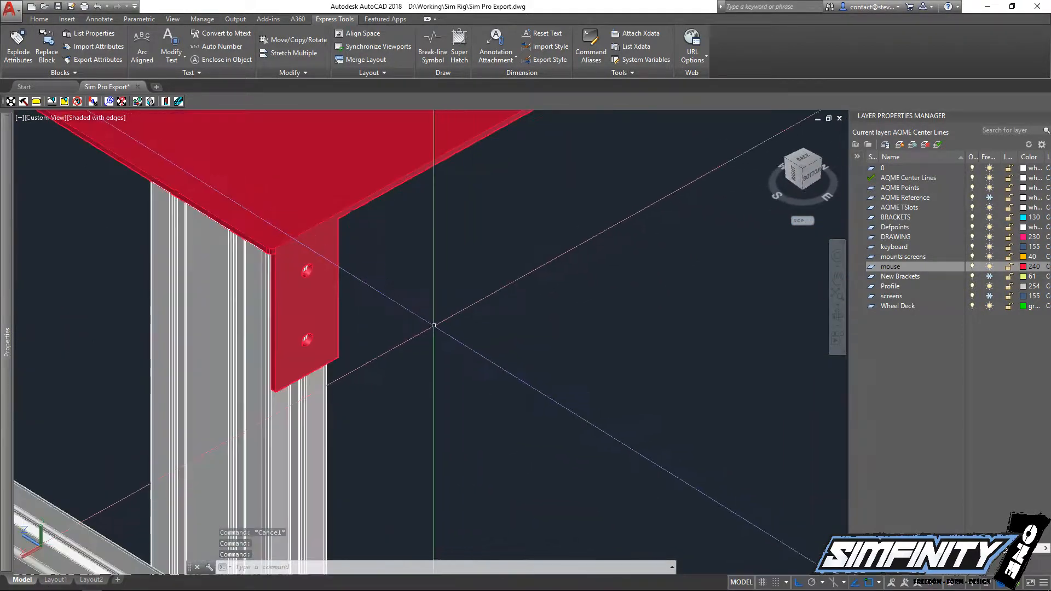
{"action": "middle_click_drag", "start_coordinate": [370, 270], "coordinate": [487, 255]}
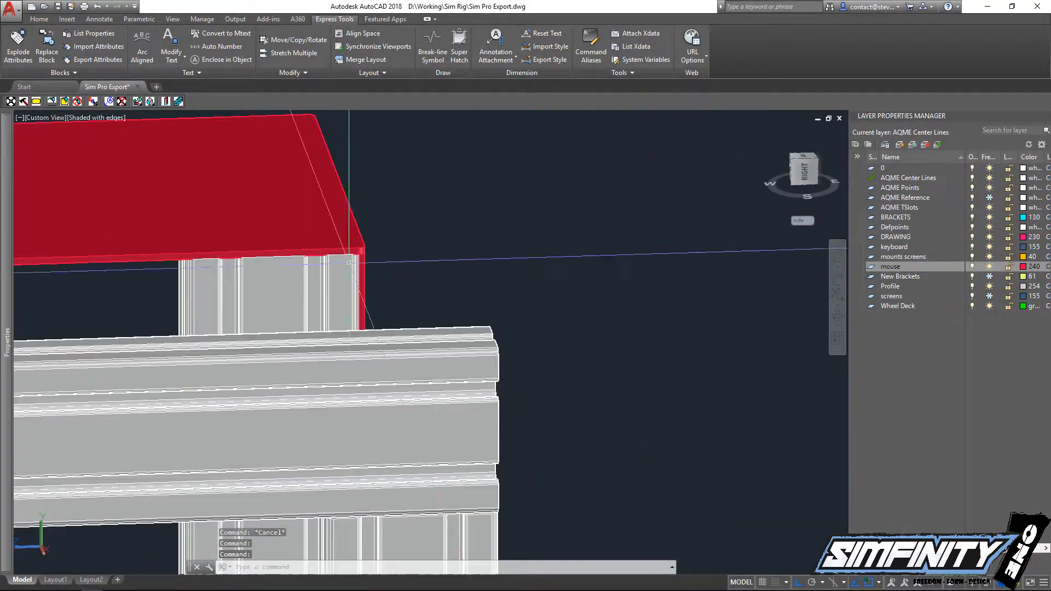
{"action": "scroll", "coordinate": [331, 272], "scroll_direction": "up", "scroll_amount": 8}
{"action": "middle_click_drag", "start_coordinate": [402, 304], "coordinate": [173, 429], "text": "shift"}
{"action": "scroll", "coordinate": [403, 300], "scroll_direction": "down", "scroll_amount": 3}
{"action": "scroll", "coordinate": [364, 305], "scroll_direction": "down", "scroll_amount": 5}
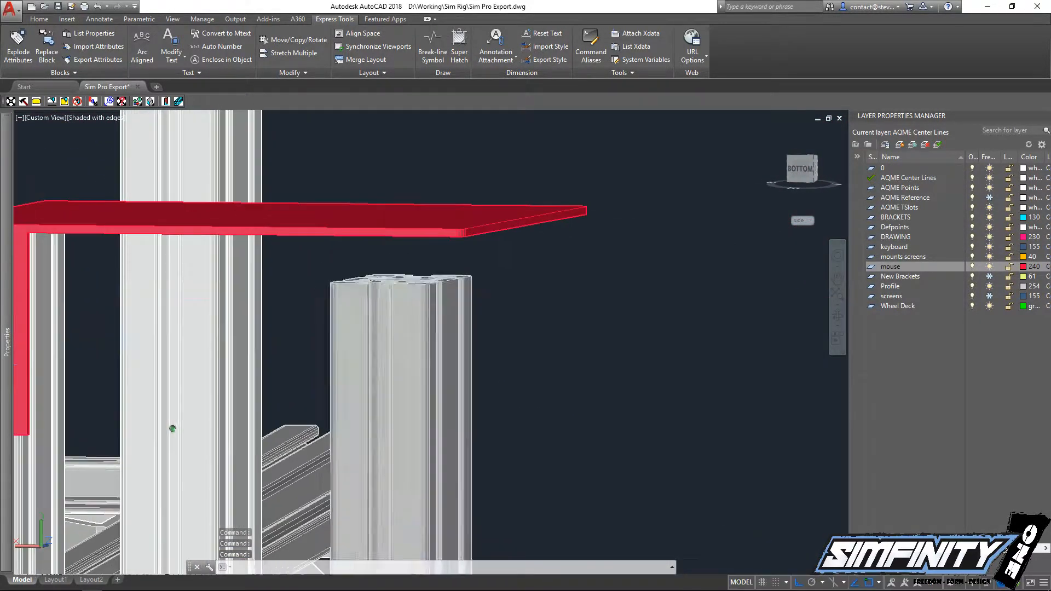
Move the mouse bracket 3 units sideways to line its holes up with the upright profile's slot
{"action": "middle_click_drag", "start_coordinate": [299, 267], "coordinate": [394, 289]}
{"action": "type", "text": "m"}
{"action": "key", "text": "space"}
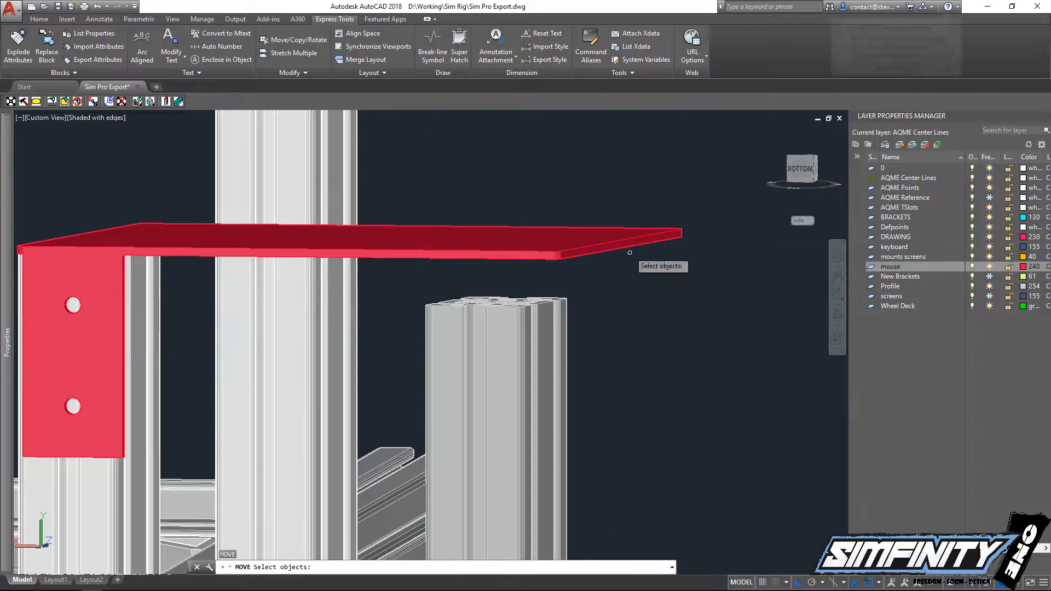
{"action": "left_click", "coordinate": [629, 251]}
{"action": "left_click", "coordinate": [585, 205]}
{"action": "key", "text": "space"}
{"action": "left_click", "coordinate": [595, 189]}
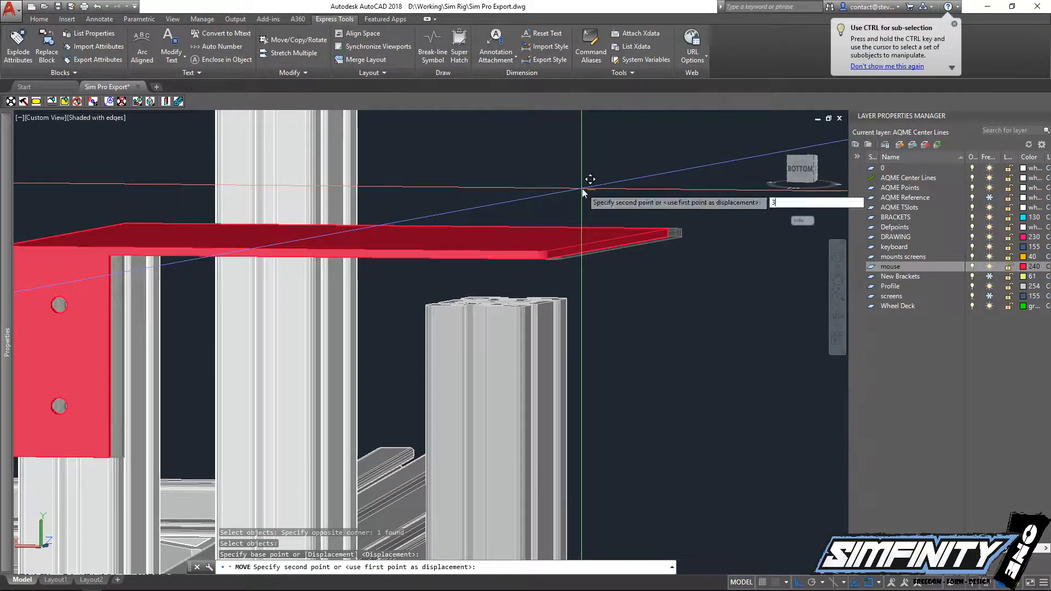
{"action": "key", "text": "space"}
Check the alignment of the bracket holes with the profile slot and review the complete rig from different angles
{"action": "middle_click_drag", "start_coordinate": [254, 330], "coordinate": [280, 320]}
{"action": "scroll", "coordinate": [348, 303], "scroll_direction": "up", "scroll_amount": 3}
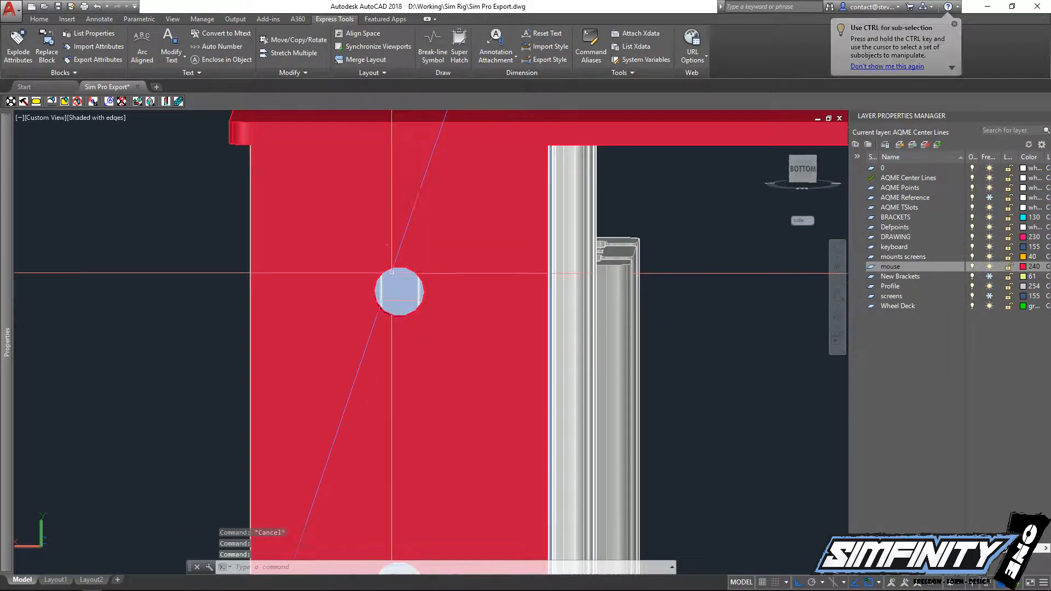
{"action": "scroll", "coordinate": [274, 351], "scroll_direction": "down", "scroll_amount": 8}
{"action": "middle_click_drag", "start_coordinate": [221, 364], "coordinate": [353, 432], "text": "shift"}
{"action": "scroll", "coordinate": [353, 436], "scroll_direction": "down", "scroll_amount": 3}
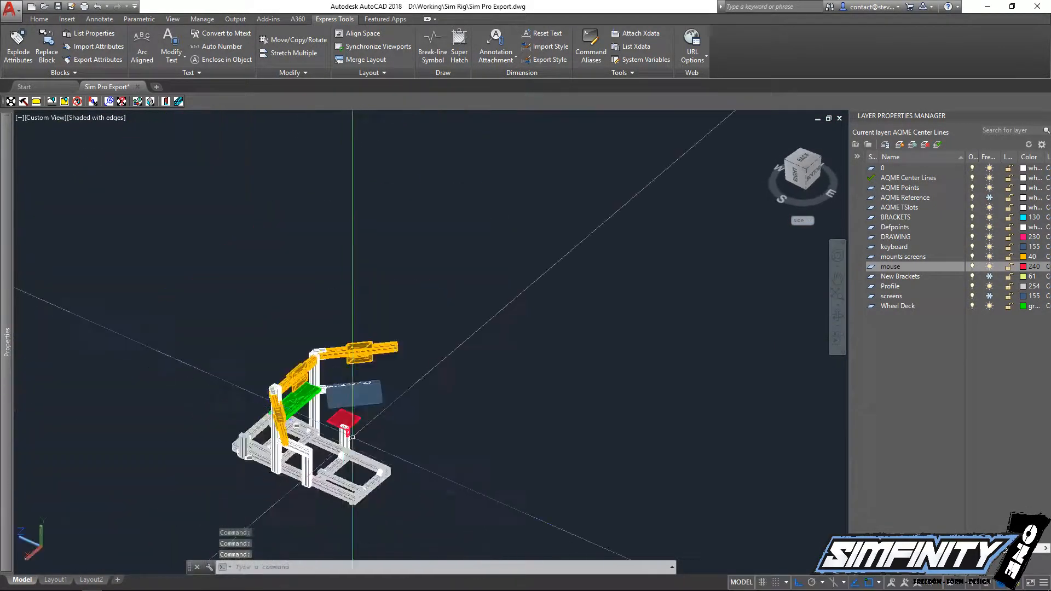
{"action": "scroll", "coordinate": [358, 416], "scroll_direction": "up", "scroll_amount": 4}
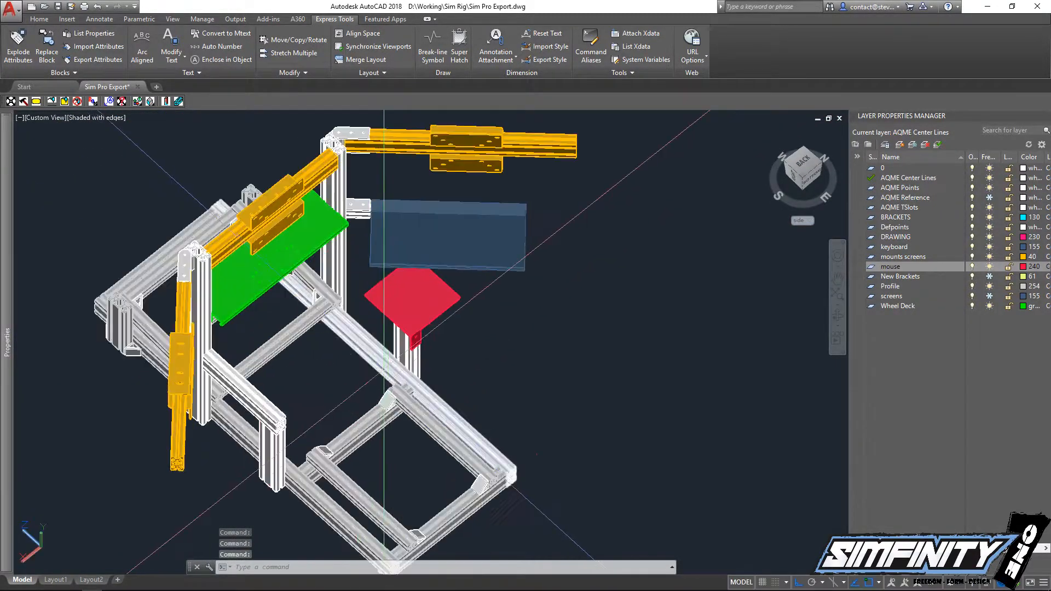
{"action": "middle_click_drag", "start_coordinate": [366, 416], "coordinate": [356, 408], "text": "shift"}
{"action": "middle_click_drag", "start_coordinate": [337, 373], "coordinate": [343, 411], "text": "shift"}
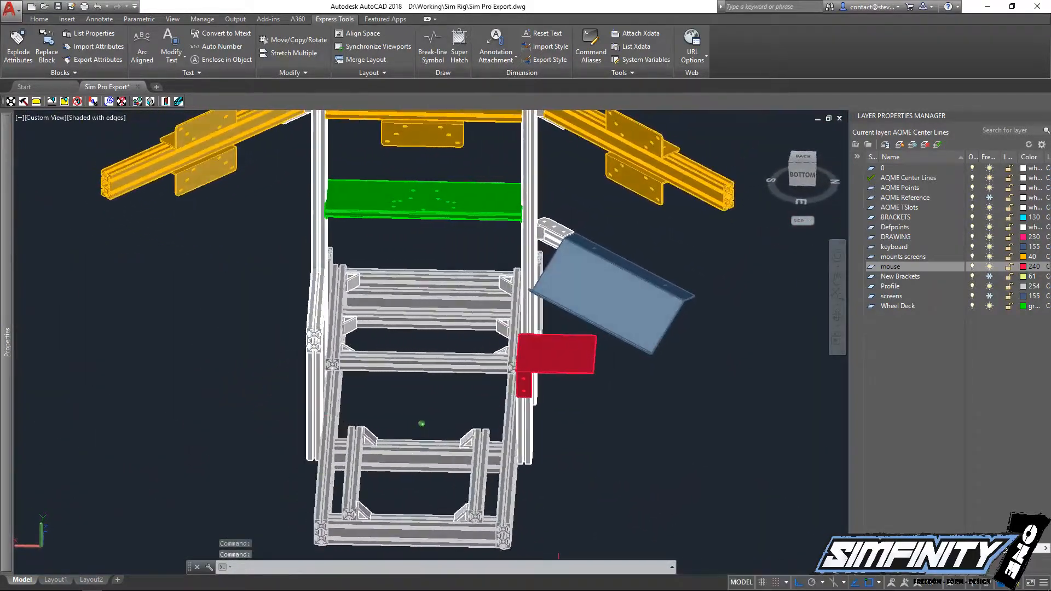
Save the Sim Pro Export drawing with the complete rig in view
{"action": "middle_click_drag", "start_coordinate": [463, 429], "coordinate": [453, 390], "text": "shift"}
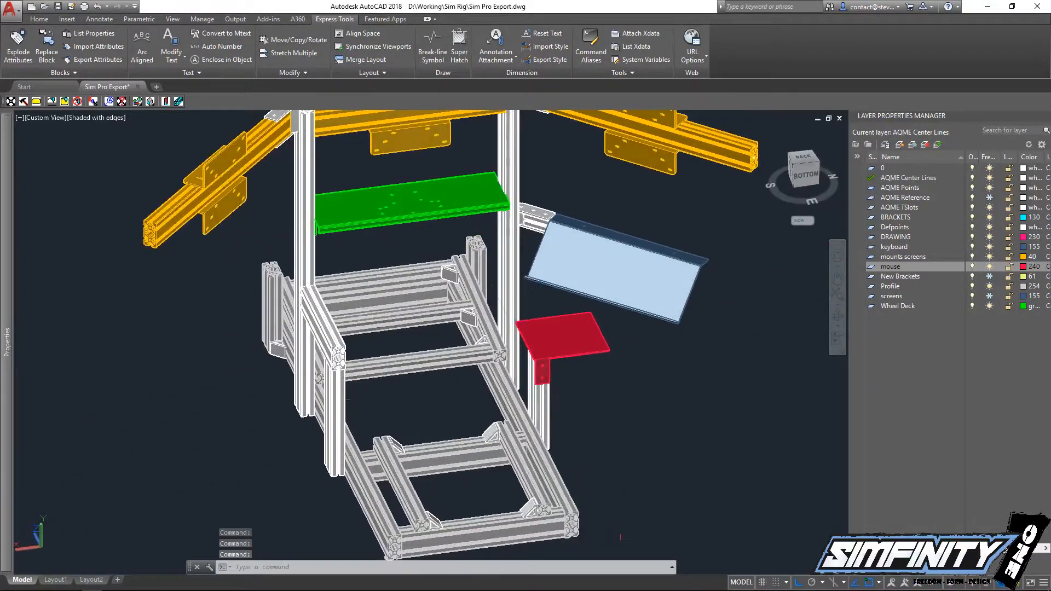
{"action": "scroll", "coordinate": [542, 375], "scroll_direction": "up", "scroll_amount": 3}
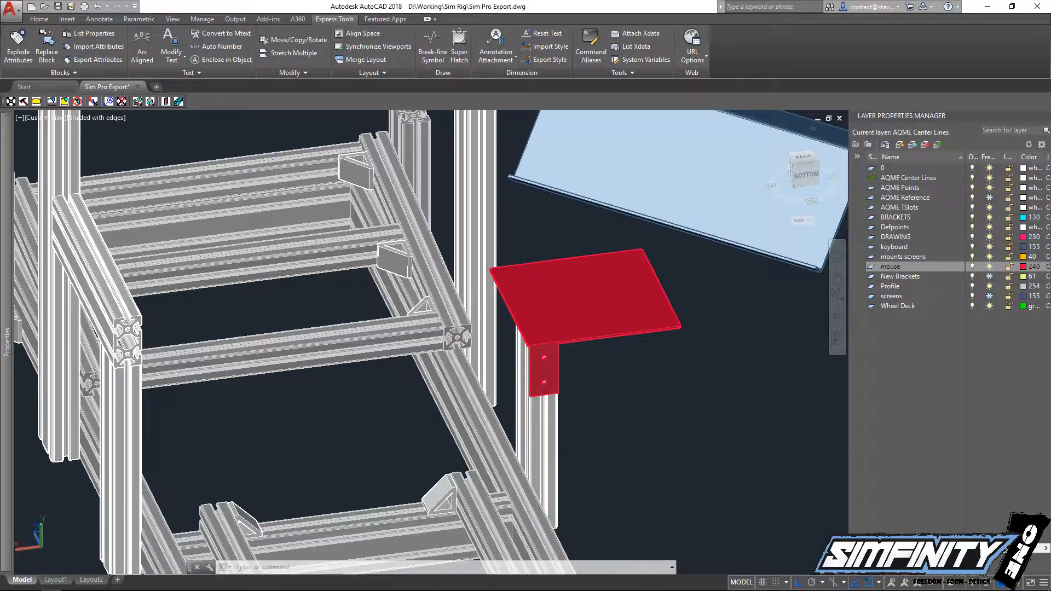
{"action": "scroll", "coordinate": [168, 380], "scroll_direction": "down", "scroll_amount": 4}
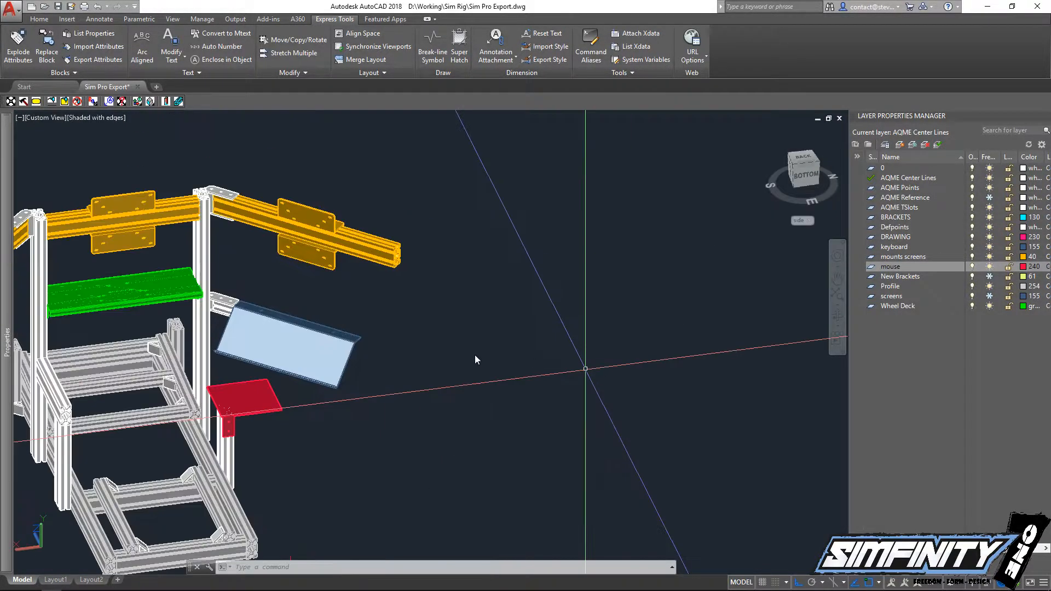
{"action": "middle_click_drag", "start_coordinate": [441, 333], "coordinate": [586, 284]}
{"action": "key", "text": "Escape"}
{"action": "key", "text": "Escape"}
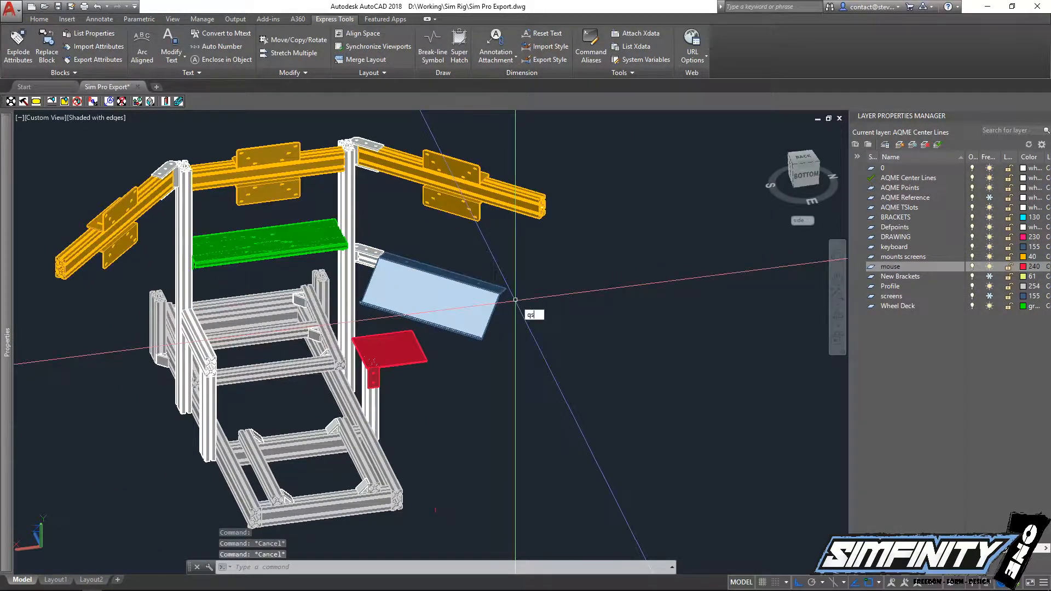
{"action": "key", "text": "Return"}
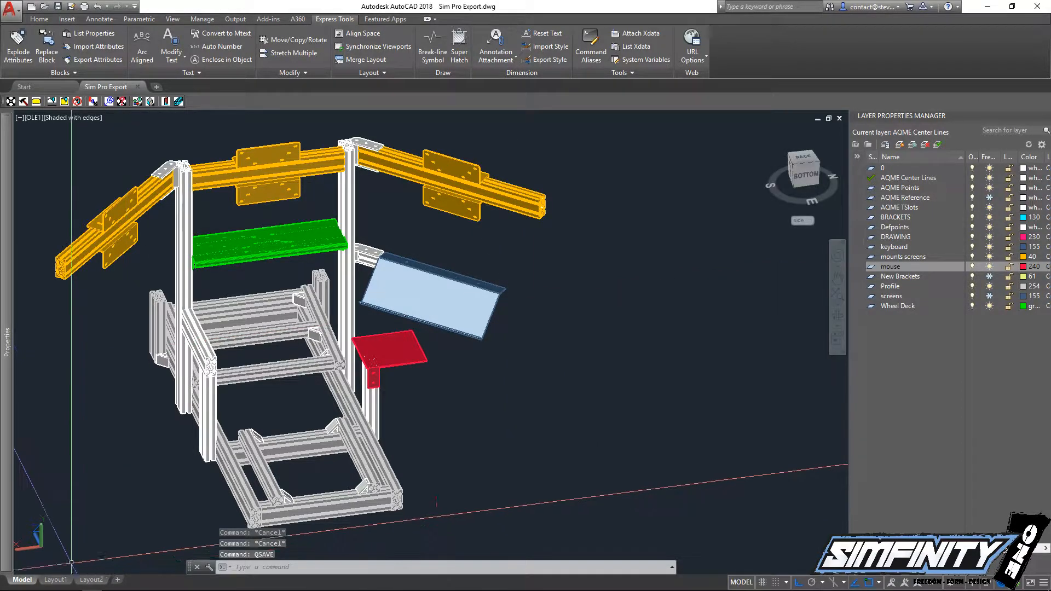
Switch to Fusion 360, dismiss the upload job status and open the Sim Pro Export design from the SIM RIG project
{"action": "mouse_move", "coordinate": [101, 582]}
{"action": "left_click", "coordinate": [173, 583]}
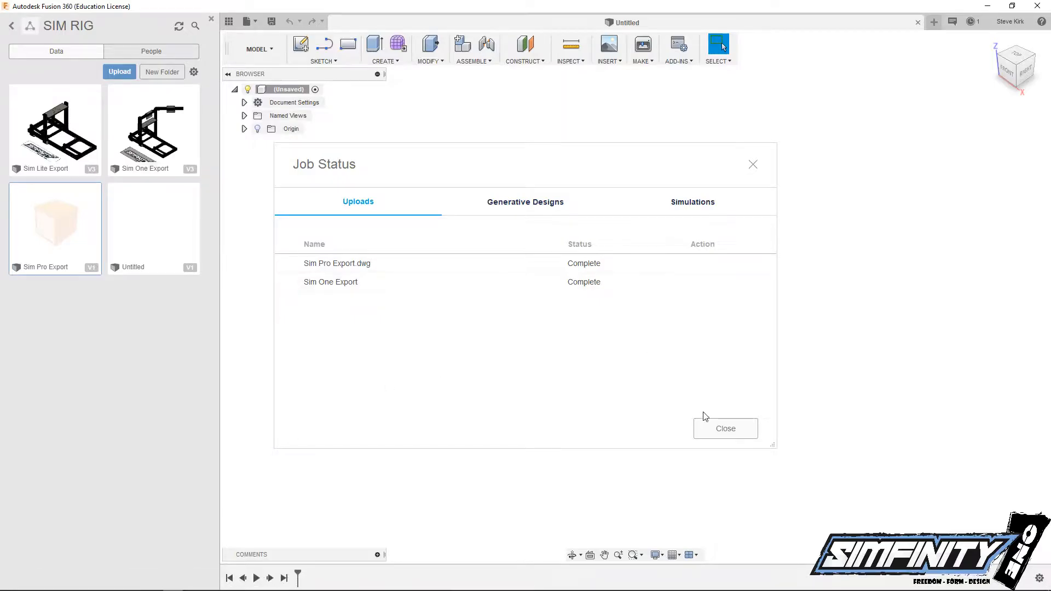
{"action": "left_click", "coordinate": [711, 428]}
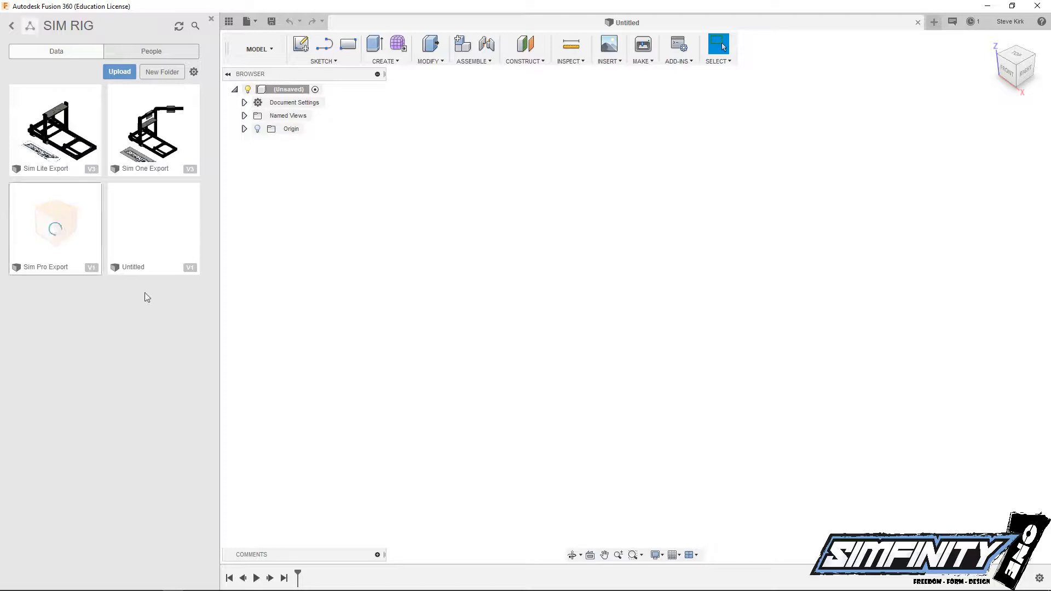
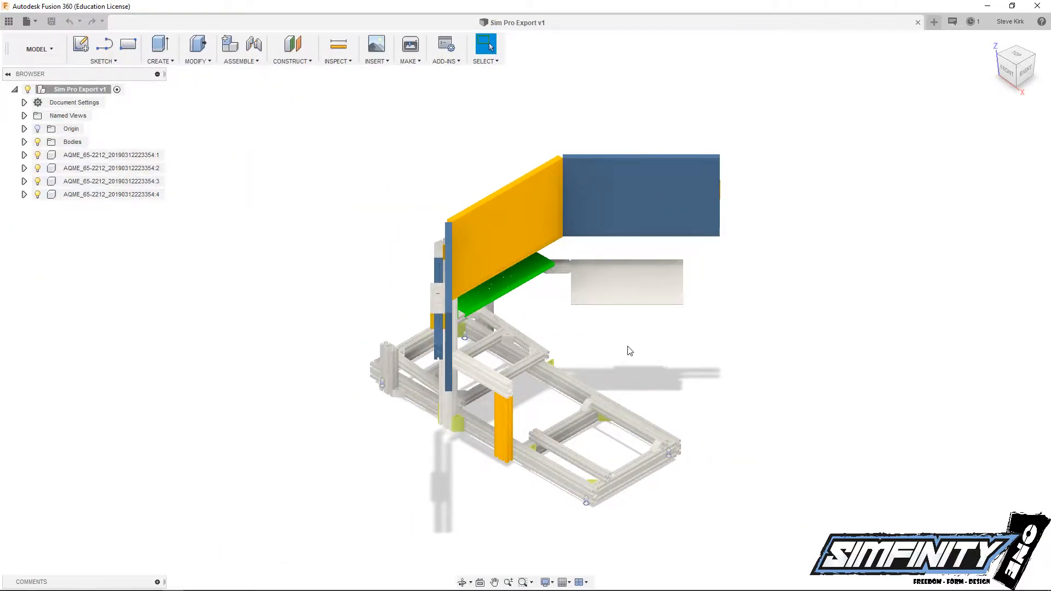
{"action": "middle_click_drag", "start_coordinate": [630, 351], "coordinate": [606, 334], "text": "shift"}
{"action": "scroll", "coordinate": [543, 400], "scroll_direction": "up", "scroll_amount": 5}
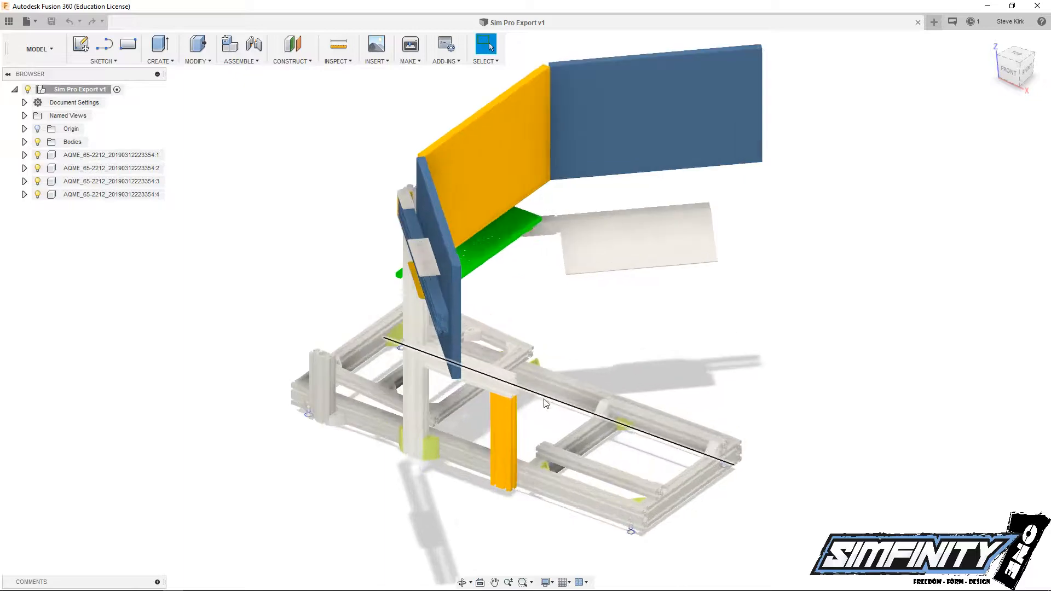
{"action": "middle_click_drag", "start_coordinate": [514, 424], "coordinate": [482, 183], "text": "shift"}
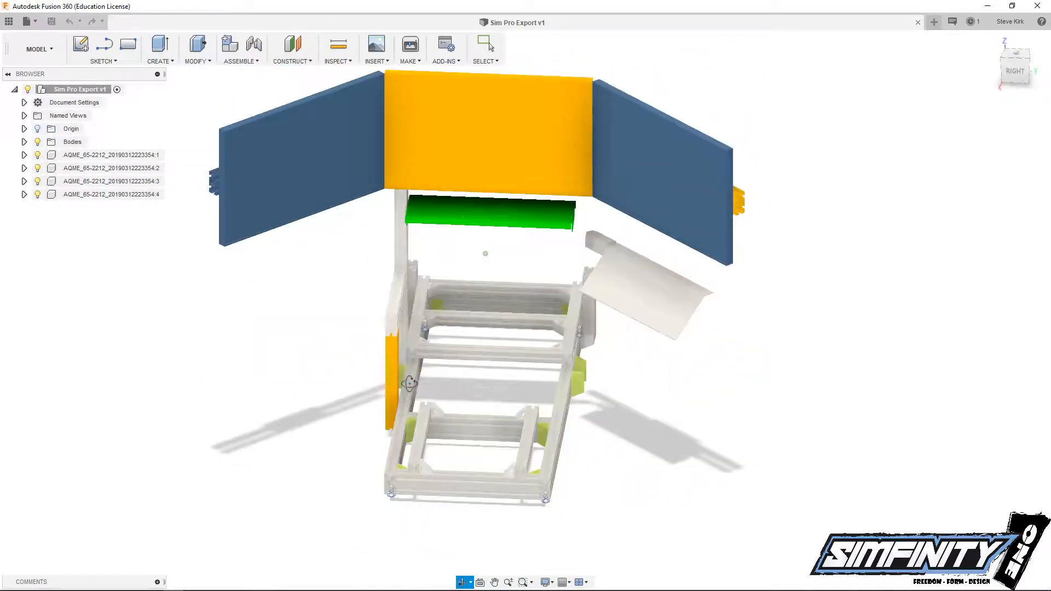
Look through the list of bodies in the imported design and check the SIM RIG project's files
{"action": "left_click", "coordinate": [24, 142]}
{"action": "scroll", "coordinate": [77, 339], "scroll_direction": "down", "scroll_amount": 7}
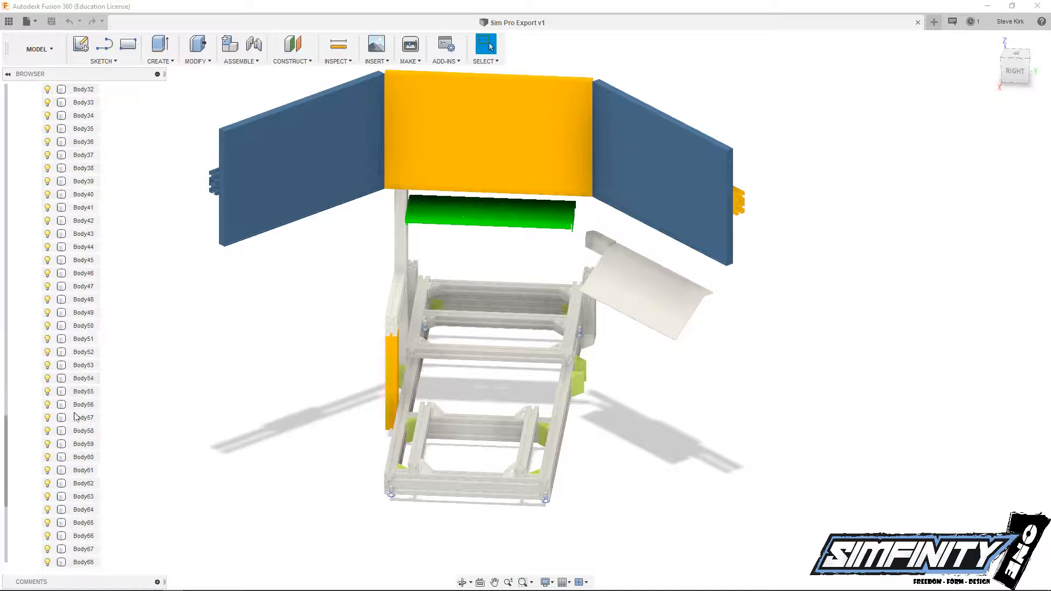
{"action": "scroll", "coordinate": [71, 427], "scroll_direction": "up", "scroll_amount": 9}
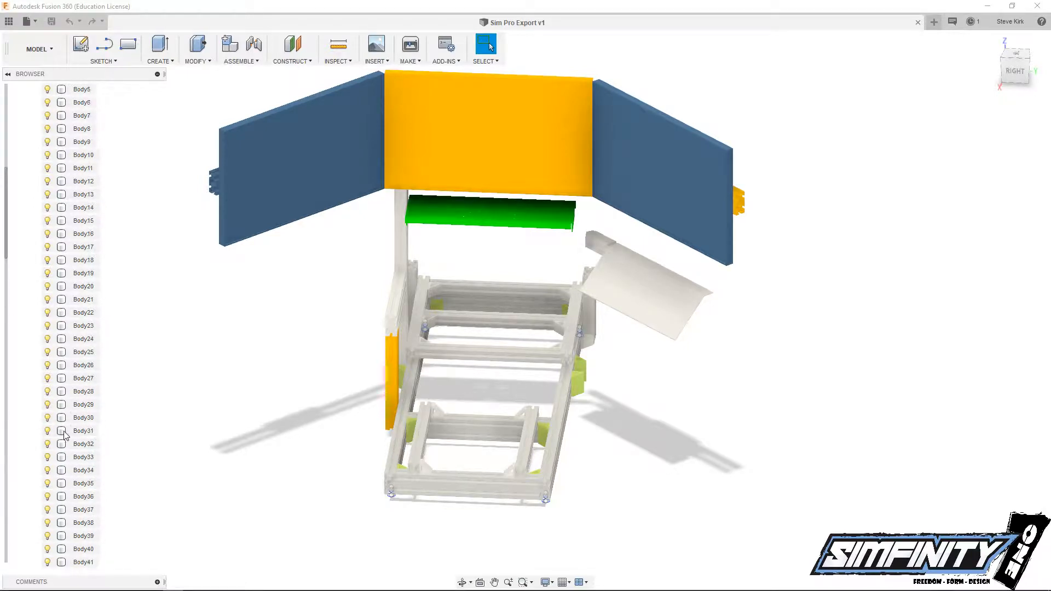
{"action": "scroll", "coordinate": [64, 434], "scroll_direction": "up", "scroll_amount": 3}
{"action": "left_click", "coordinate": [24, 142]}
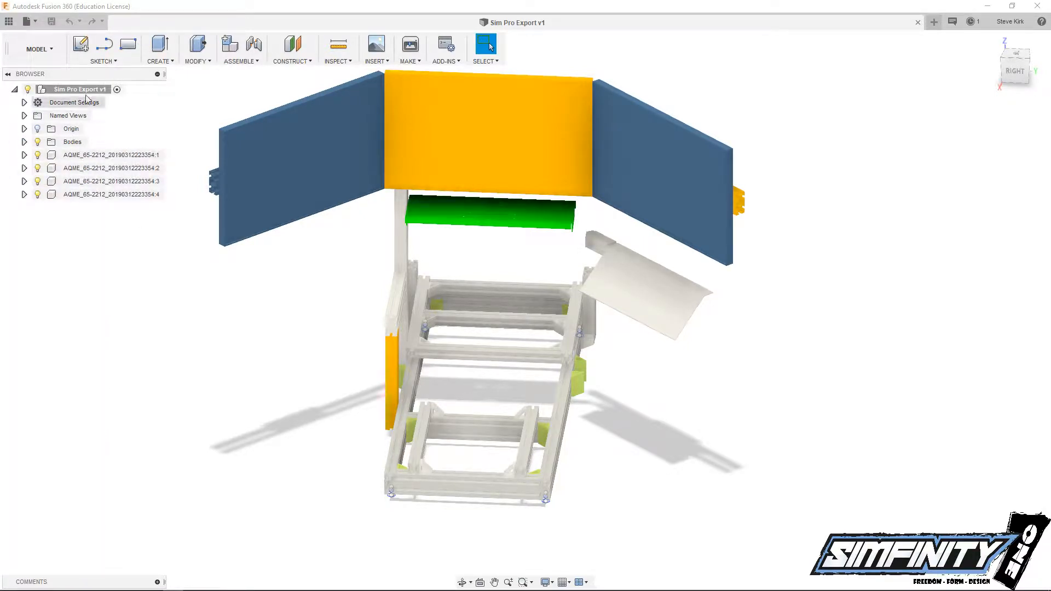
{"action": "left_click", "coordinate": [9, 21]}
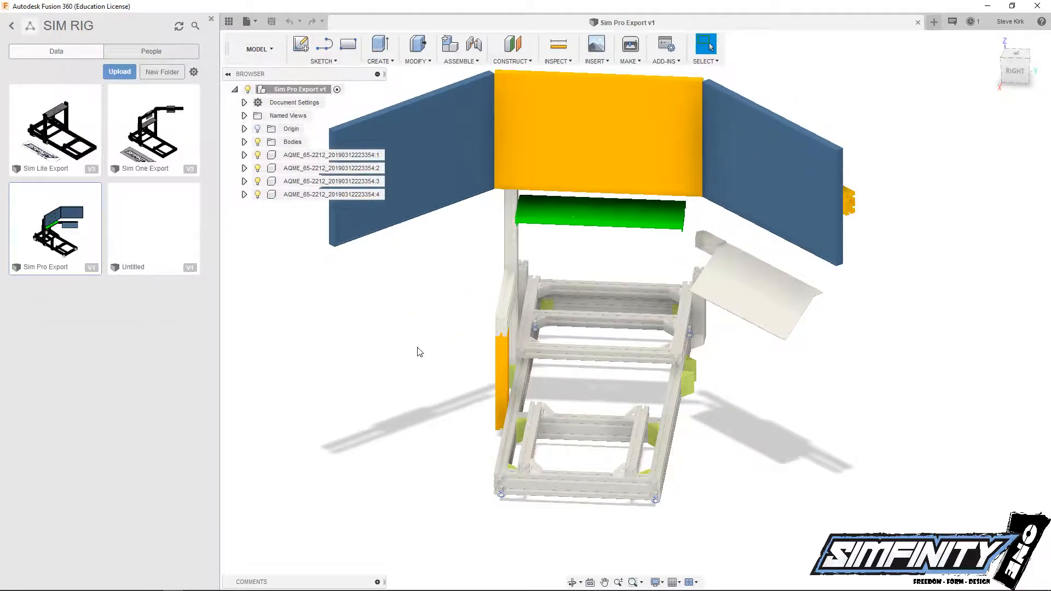
{"action": "left_click", "coordinate": [211, 19]}
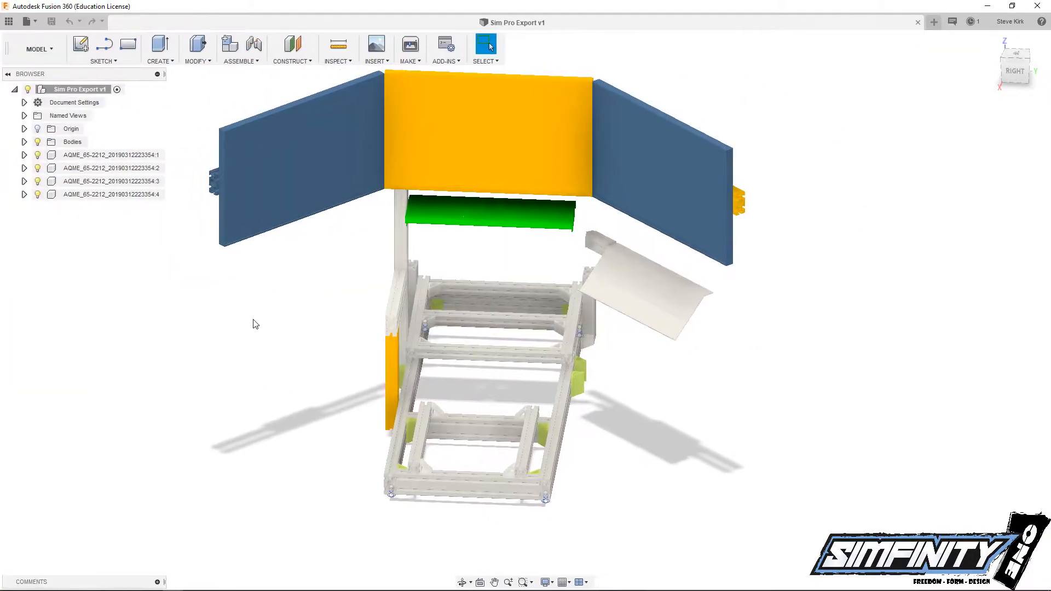
Hide the three screen panels, Body46, Body47 and Body48, to expose the screen mounts
{"action": "middle_click_drag", "start_coordinate": [254, 322], "coordinate": [315, 240], "text": "shift"}
{"action": "left_click", "coordinate": [24, 142]}
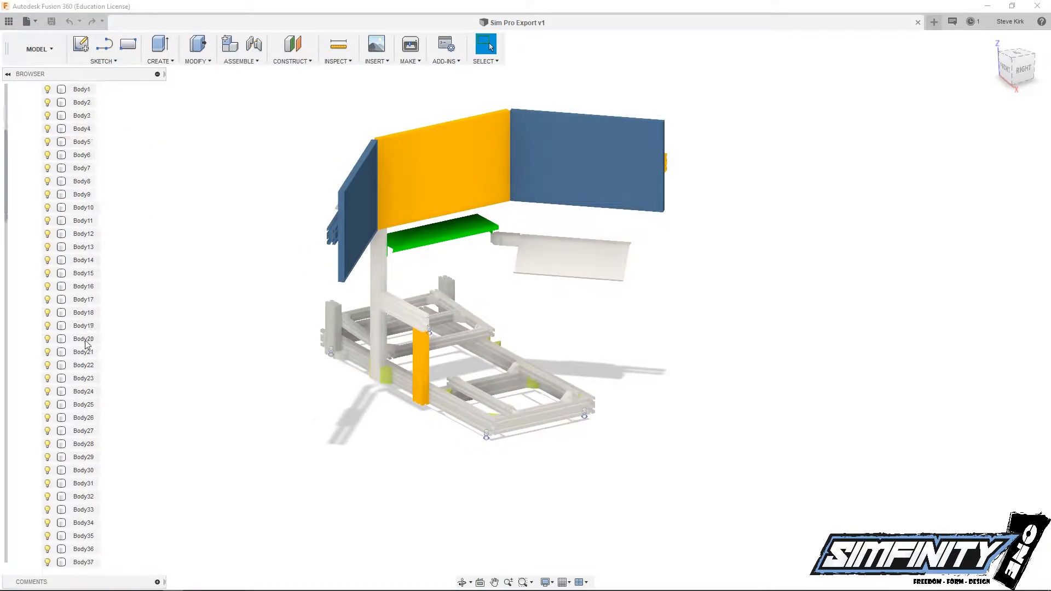
{"action": "left_click", "coordinate": [47, 393]}
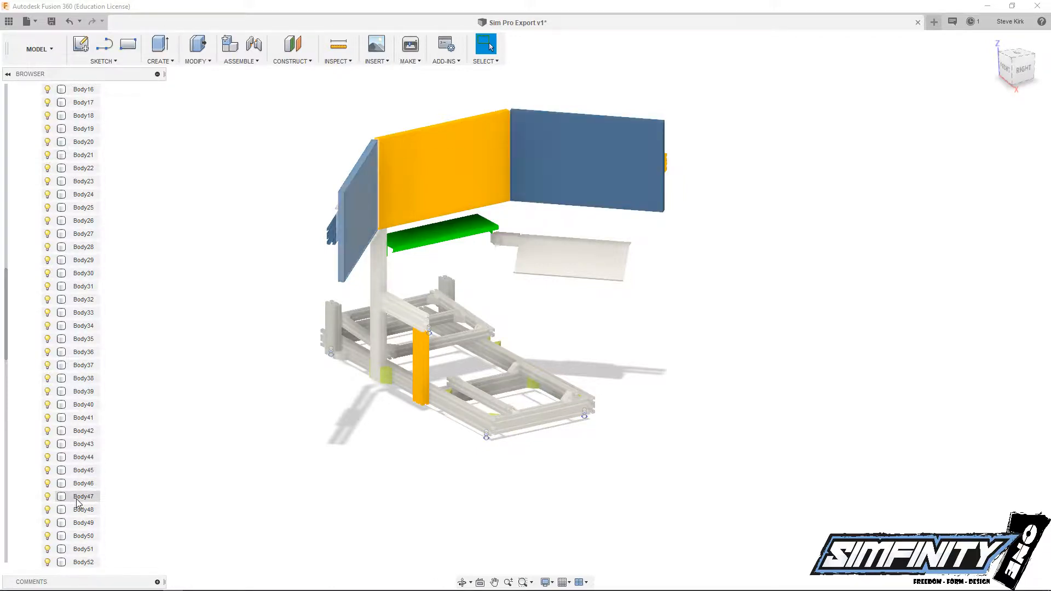
{"action": "left_click", "coordinate": [47, 509]}
{"action": "left_click", "coordinate": [47, 497]}
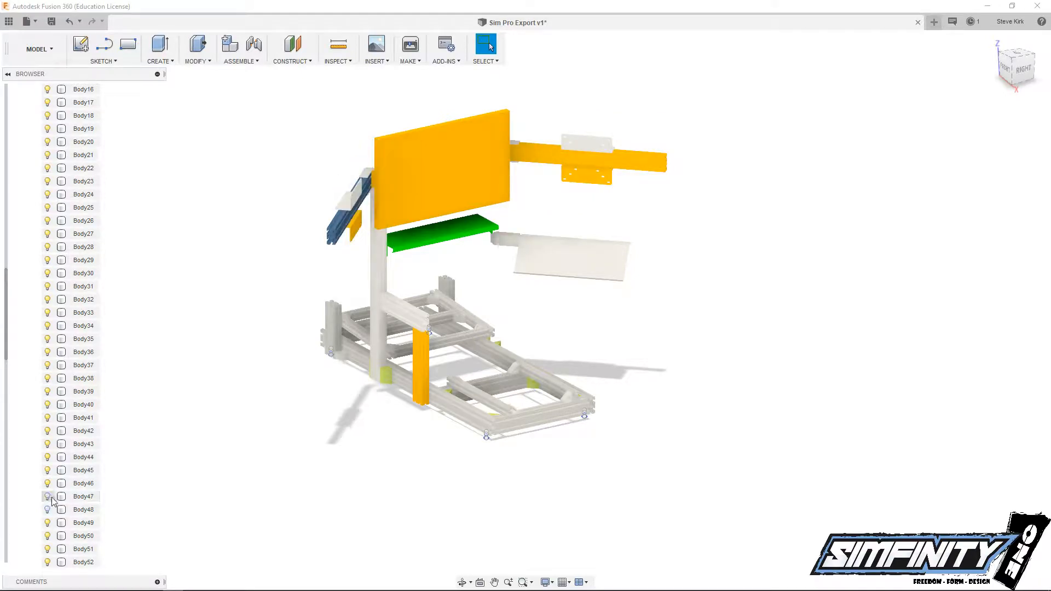
{"action": "left_click", "coordinate": [48, 487]}
{"action": "left_click", "coordinate": [48, 485]}
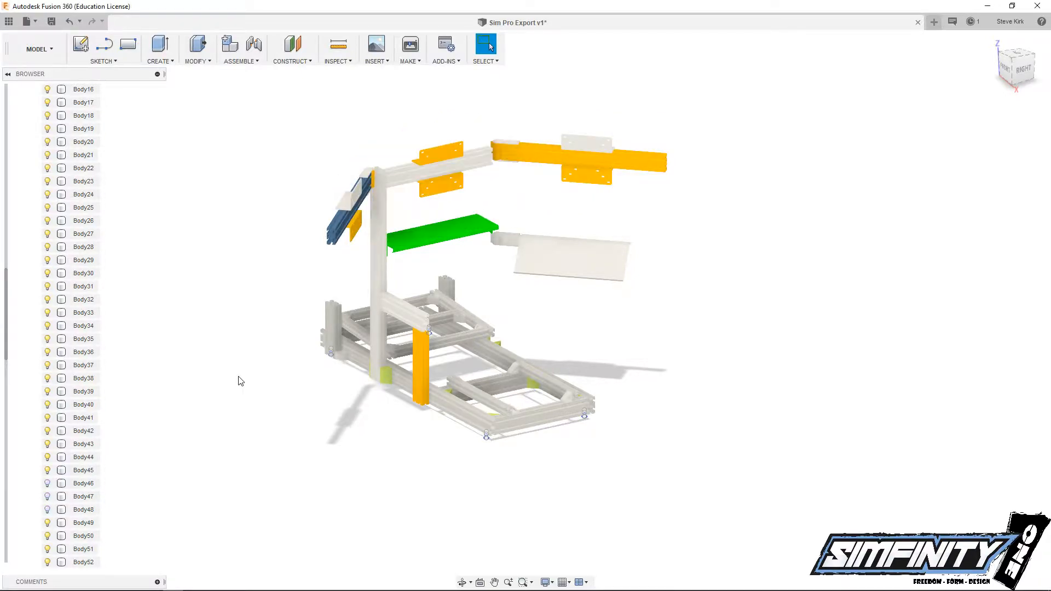
Switch to the Render workspace and show the rig from its front end
{"action": "middle_click_drag", "start_coordinate": [300, 338], "coordinate": [432, 365], "text": "shift"}
{"action": "left_click", "coordinate": [39, 49]}
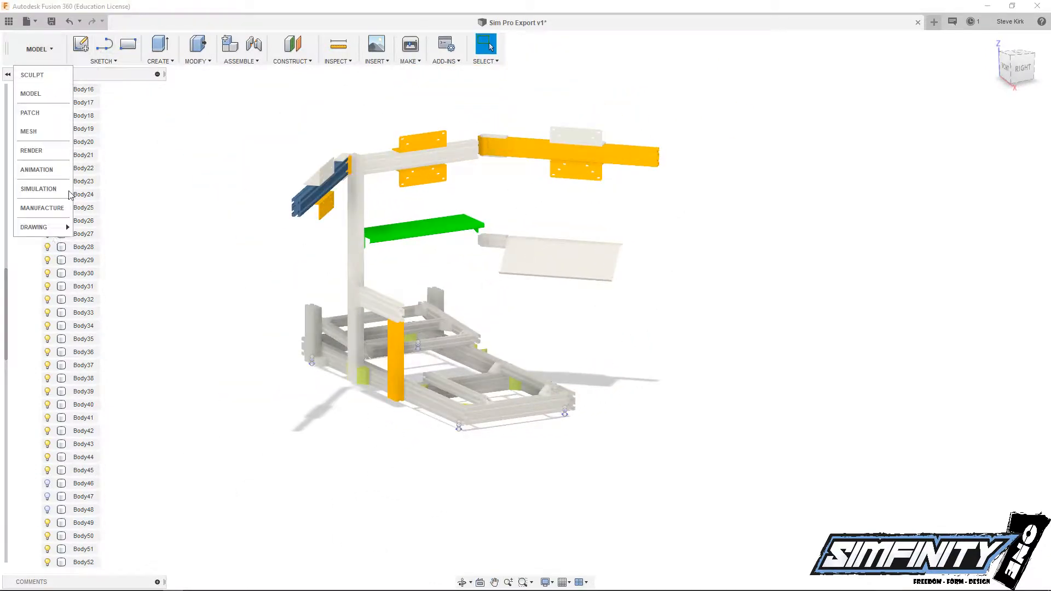
{"action": "left_click", "coordinate": [33, 171]}
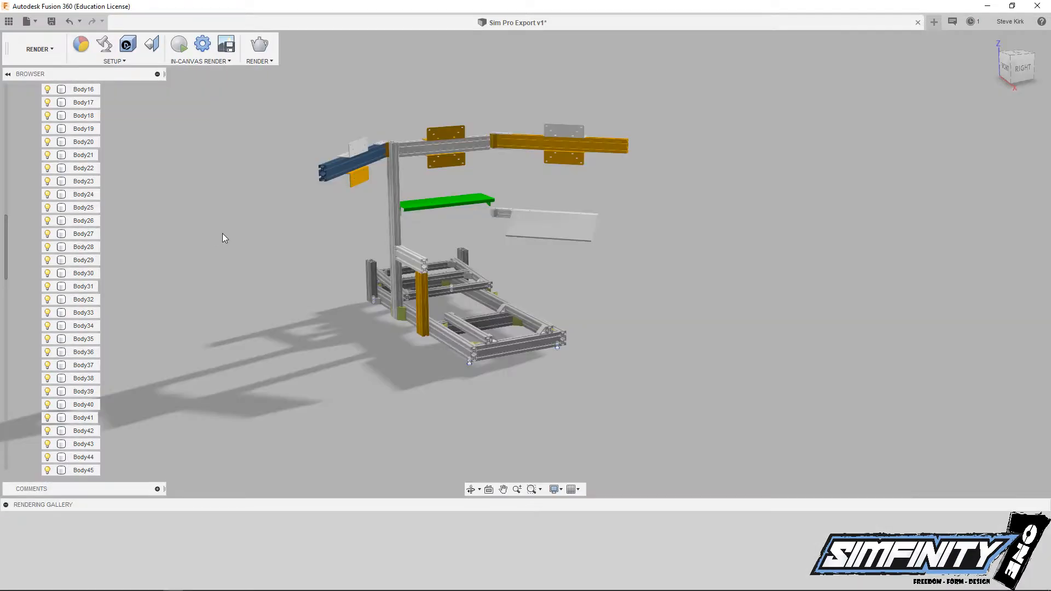
{"action": "middle_click_drag", "start_coordinate": [310, 274], "coordinate": [239, 300], "text": "shift"}
{"action": "scroll", "coordinate": [488, 269], "scroll_direction": "up", "scroll_amount": 5}
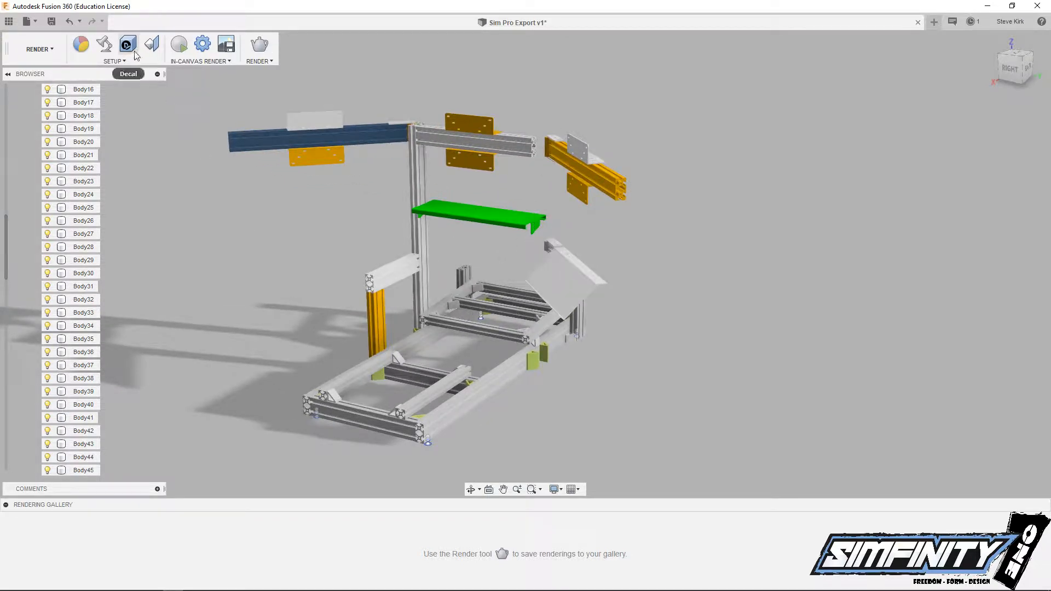
Apply the Aluminum - Anodized Rough (Grey) appearance to all the rig's profiles, brackets and plates at once
{"action": "key", "text": "a"}
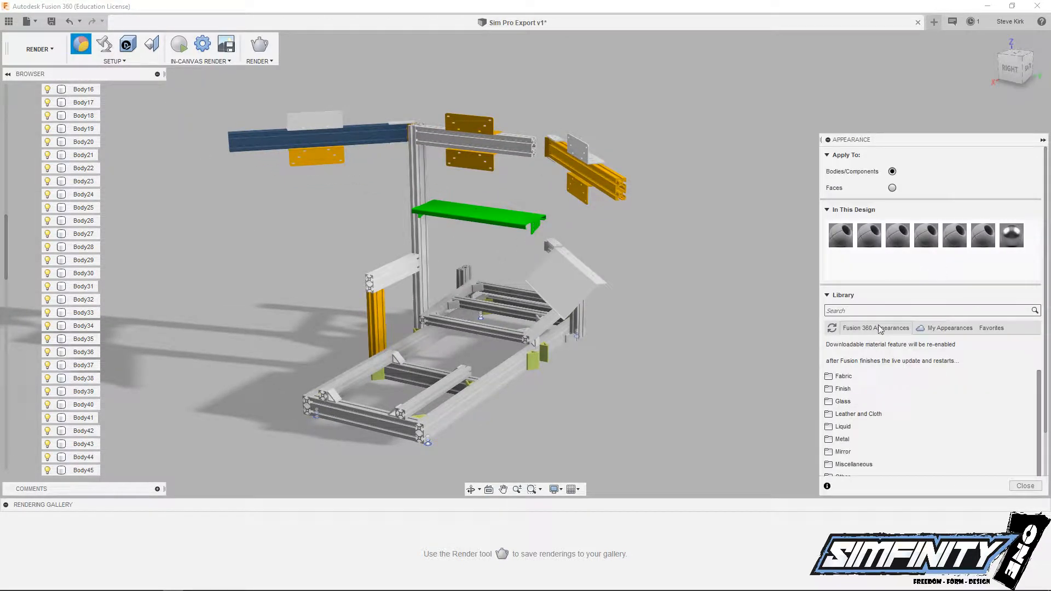
{"action": "scroll", "coordinate": [865, 386], "scroll_direction": "down", "scroll_amount": 1}
{"action": "left_click", "coordinate": [846, 369]}
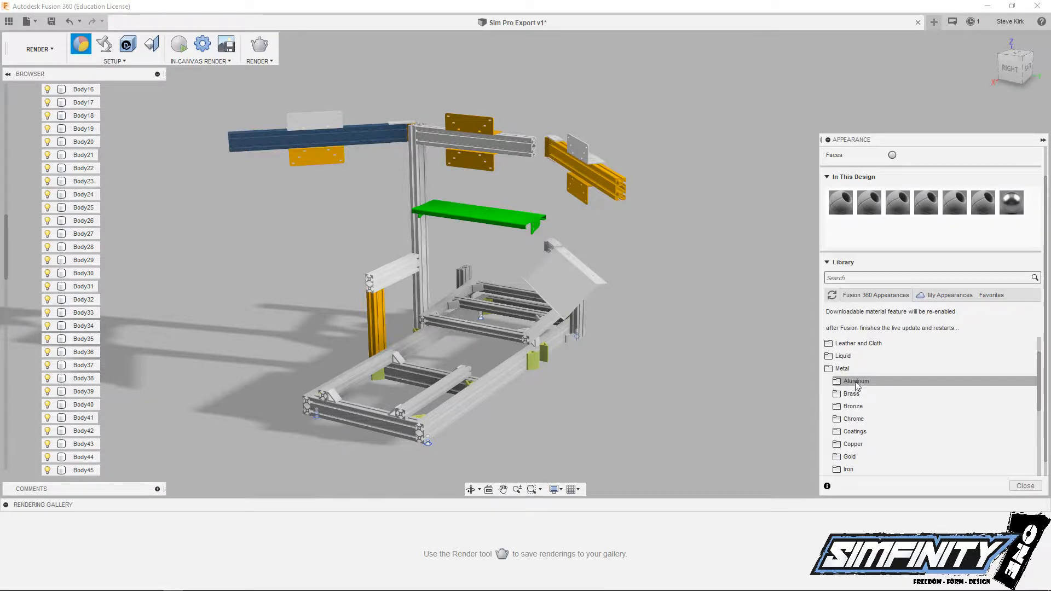
{"action": "left_click", "coordinate": [857, 385]}
{"action": "scroll", "coordinate": [895, 433], "scroll_direction": "down", "scroll_amount": 3}
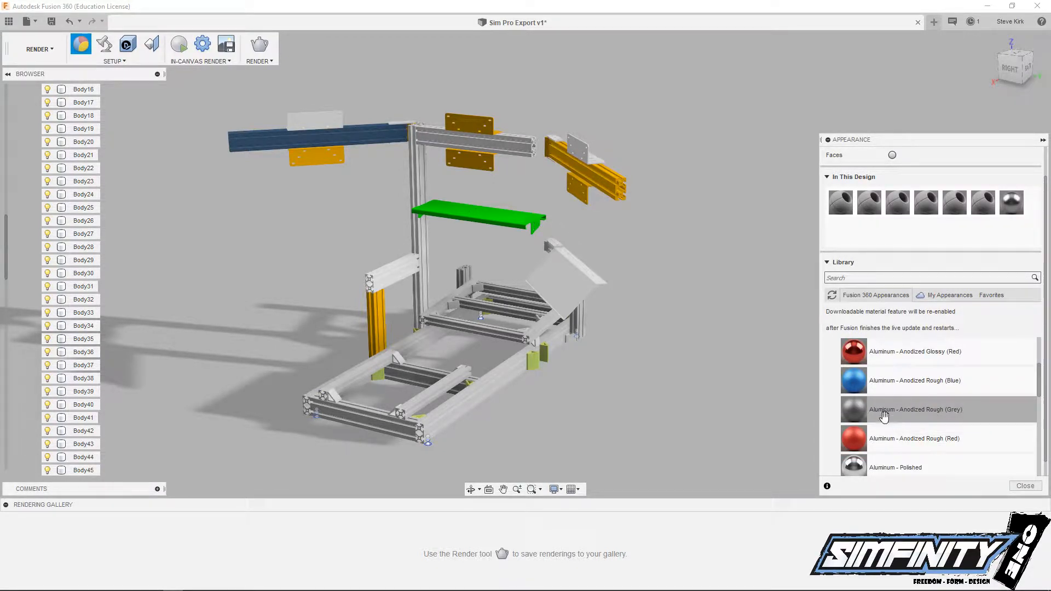
{"action": "left_click_drag", "start_coordinate": [202, 77], "coordinate": [691, 452]}
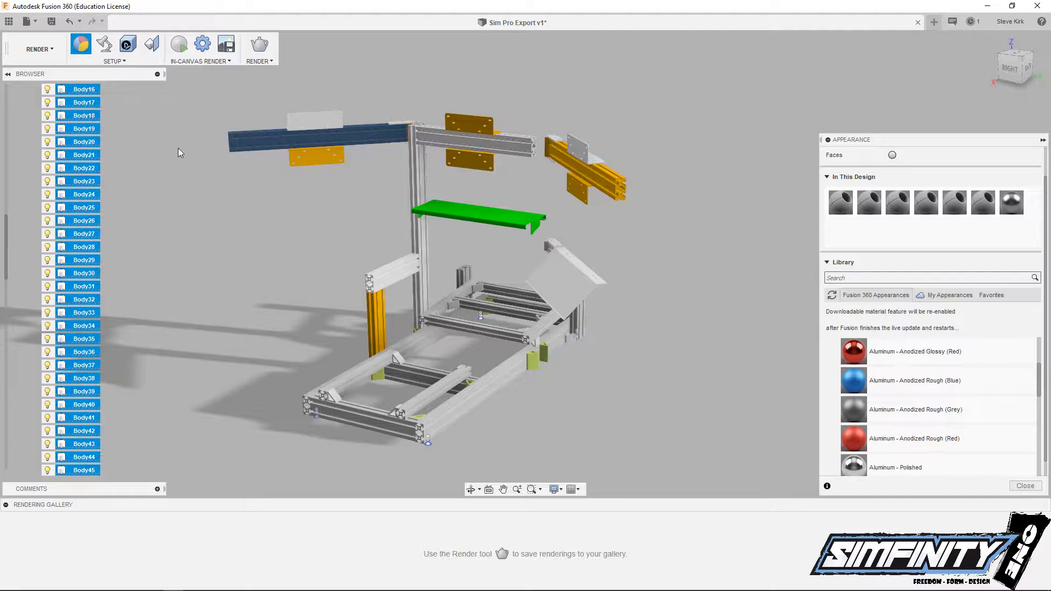
{"action": "left_click_drag", "start_coordinate": [192, 81], "coordinate": [707, 481]}
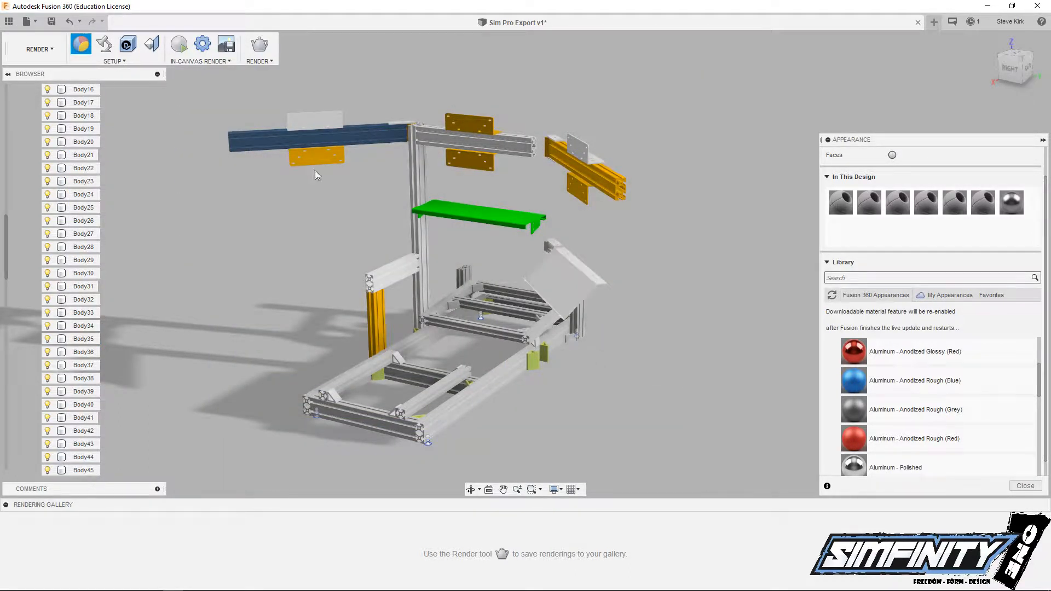
{"action": "left_click_drag", "start_coordinate": [205, 93], "coordinate": [651, 442]}
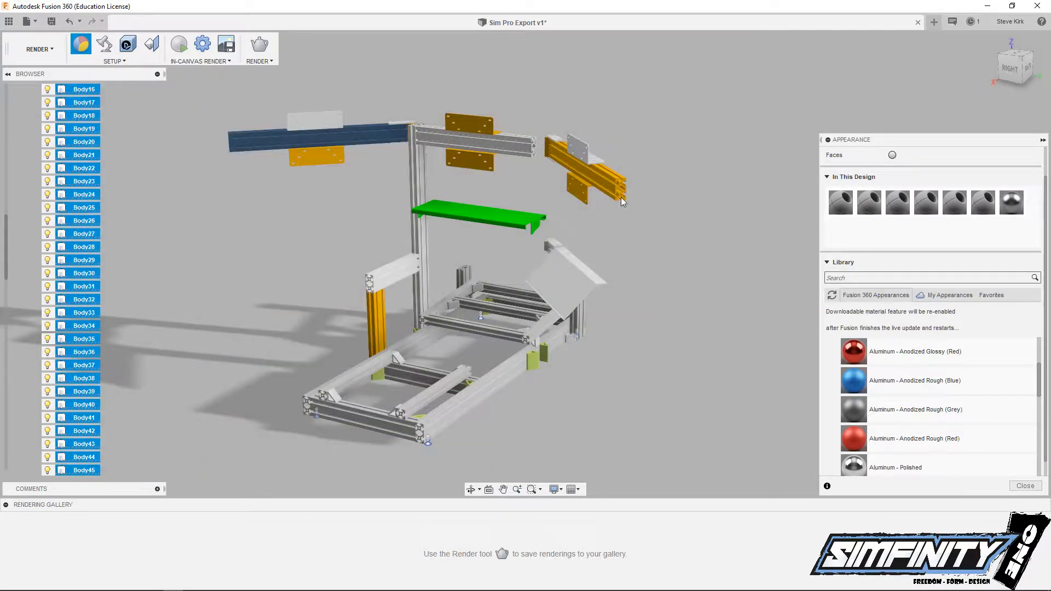
{"action": "left_click_drag", "start_coordinate": [892, 409], "coordinate": [564, 368]}
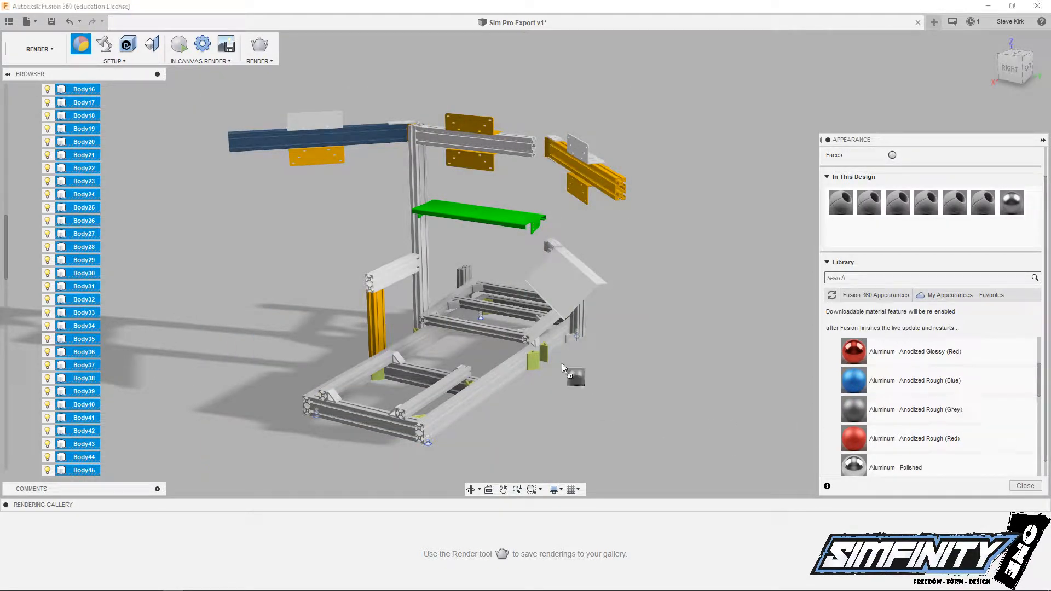
{"action": "left_click_drag", "start_coordinate": [563, 288], "coordinate": [563, 288]}
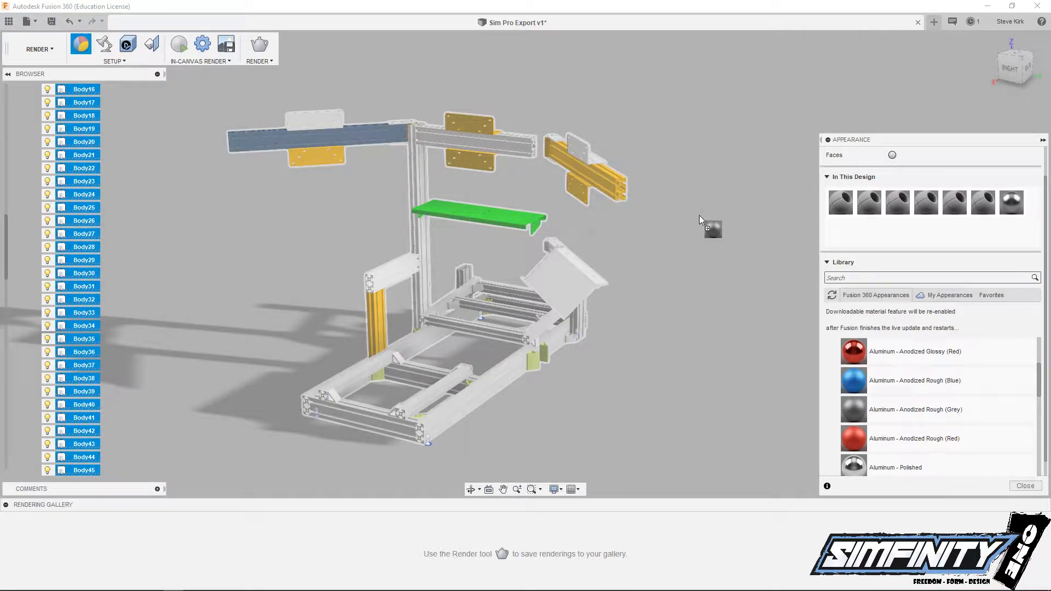
{"action": "left_click_drag", "start_coordinate": [687, 239], "coordinate": [659, 219]}
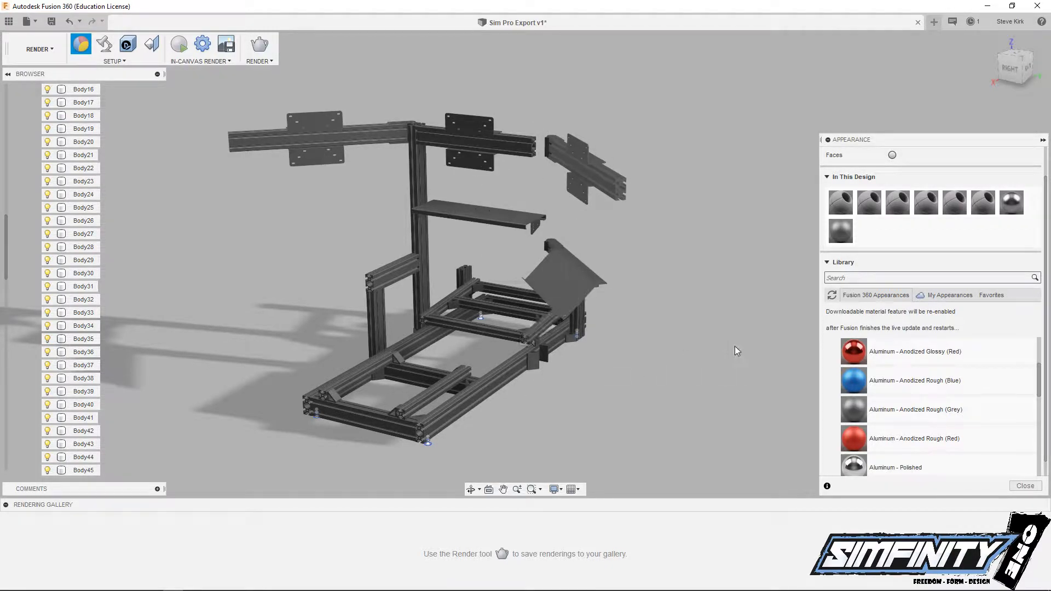
Apply Aluminum - Anodized Rough (Red) to the keyboard tray and the upper screen mounting bracket on the arm above it
{"action": "scroll", "coordinate": [868, 372], "scroll_direction": "down", "scroll_amount": 3}
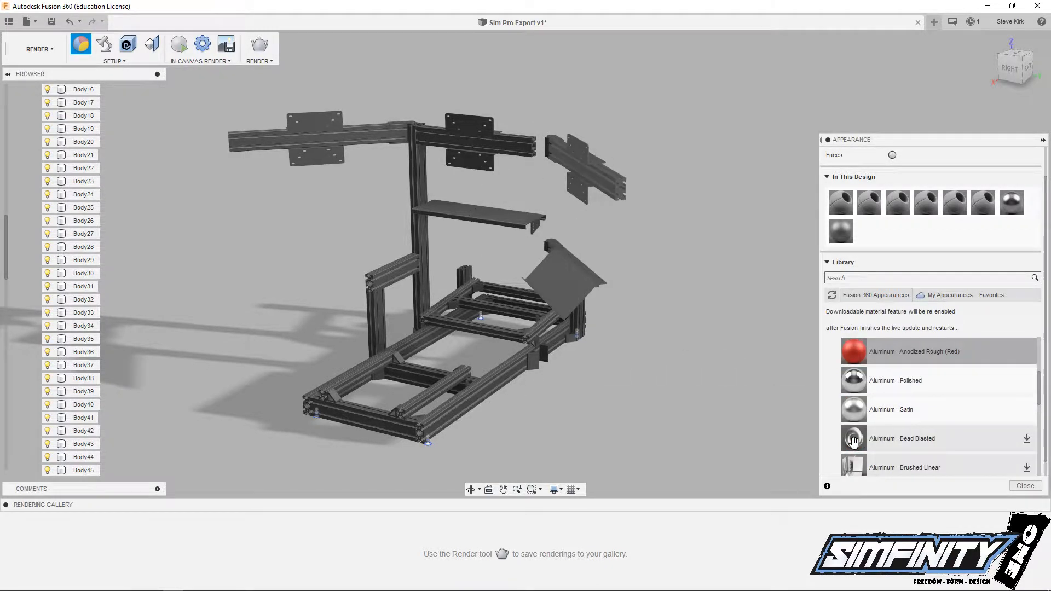
{"action": "left_click_drag", "start_coordinate": [867, 353], "coordinate": [554, 294]}
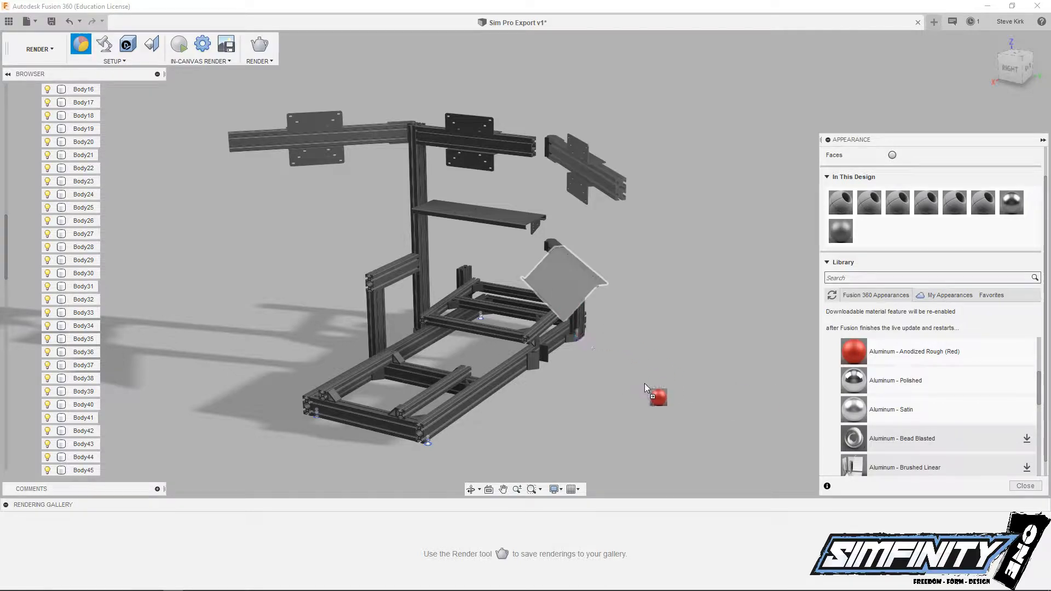
{"action": "left_click_drag", "start_coordinate": [646, 388], "coordinate": [676, 268]}
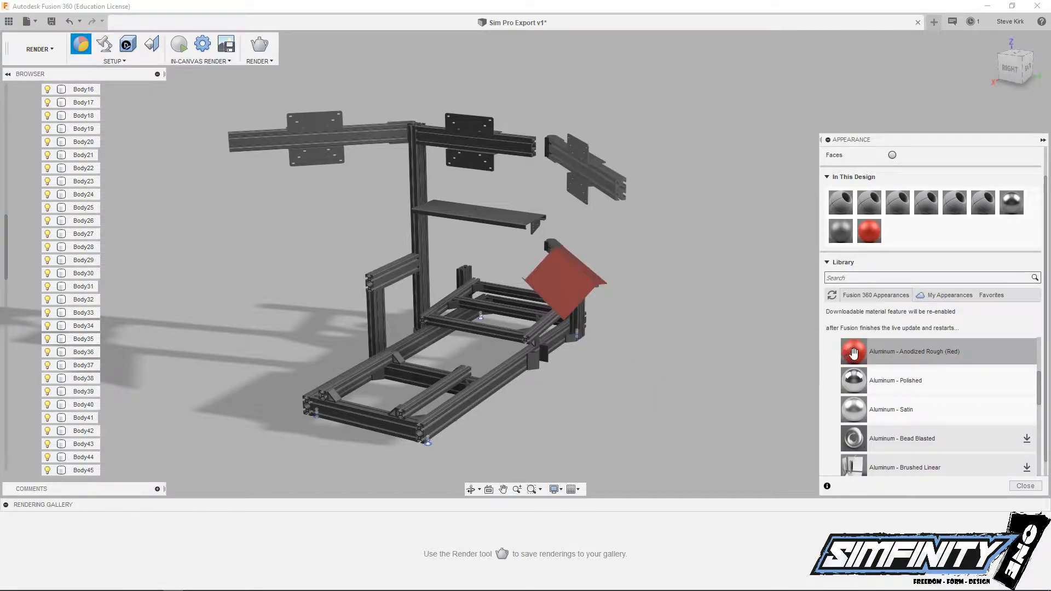
{"action": "left_click_drag", "start_coordinate": [854, 351], "coordinate": [587, 155]}
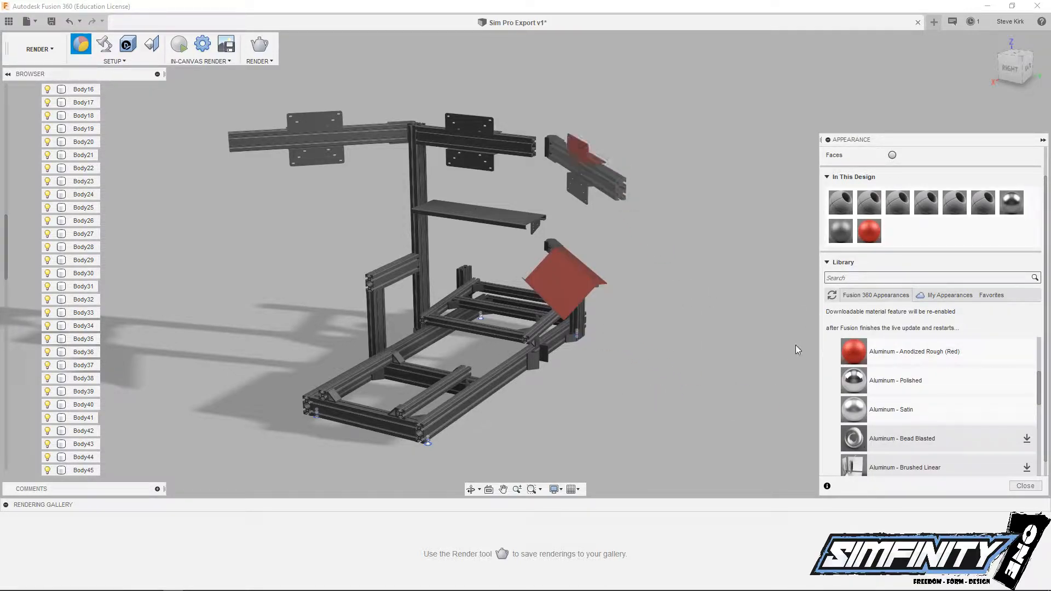
Apply Aluminum - Anodized Rough (Red) to the wheel deck and the remaining screen mounting brackets on all three arms
{"action": "left_click_drag", "start_coordinate": [850, 353], "coordinate": [584, 198]}
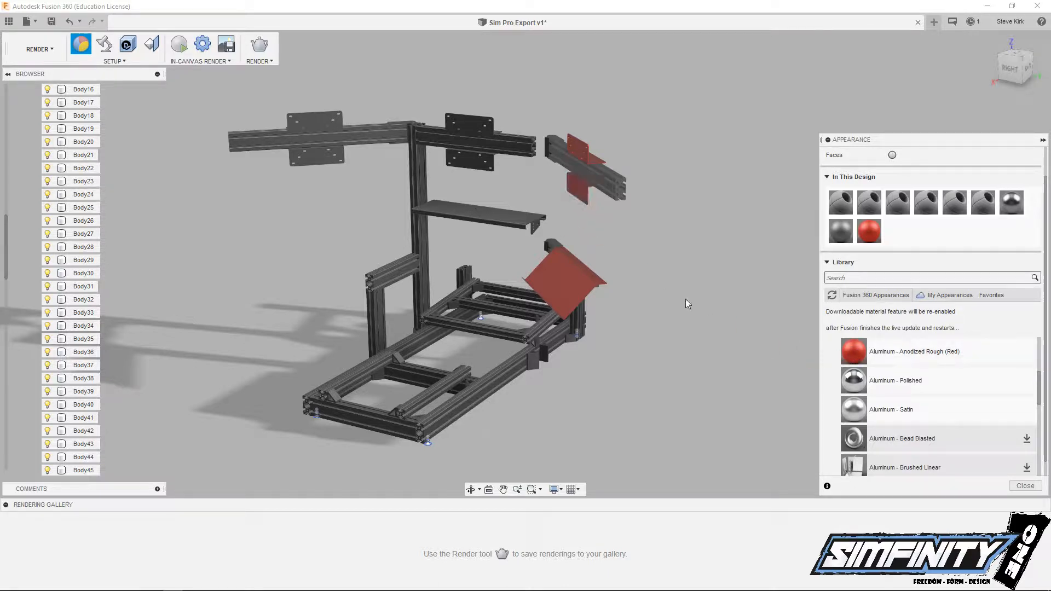
{"action": "left_click_drag", "start_coordinate": [854, 351], "coordinate": [498, 225]}
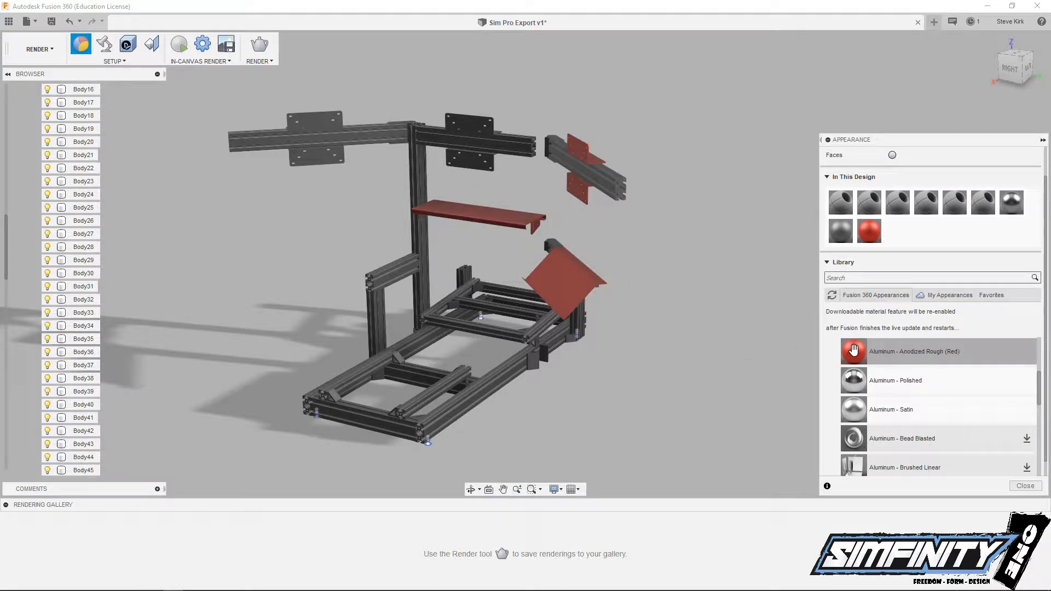
{"action": "left_click_drag", "start_coordinate": [854, 351], "coordinate": [477, 122]}
{"action": "left_click_drag", "start_coordinate": [514, 160], "coordinate": [513, 160]}
{"action": "left_click_drag", "start_coordinate": [854, 351], "coordinate": [331, 150]}
Apply Aluminum - Anodized Rough (Red) to the joining plates at the inner end of the angled screen arm beside the centre arm
{"action": "middle_click_drag", "start_coordinate": [506, 277], "coordinate": [363, 267], "text": "shift"}
{"action": "scroll", "coordinate": [380, 164], "scroll_direction": "up", "scroll_amount": 10}
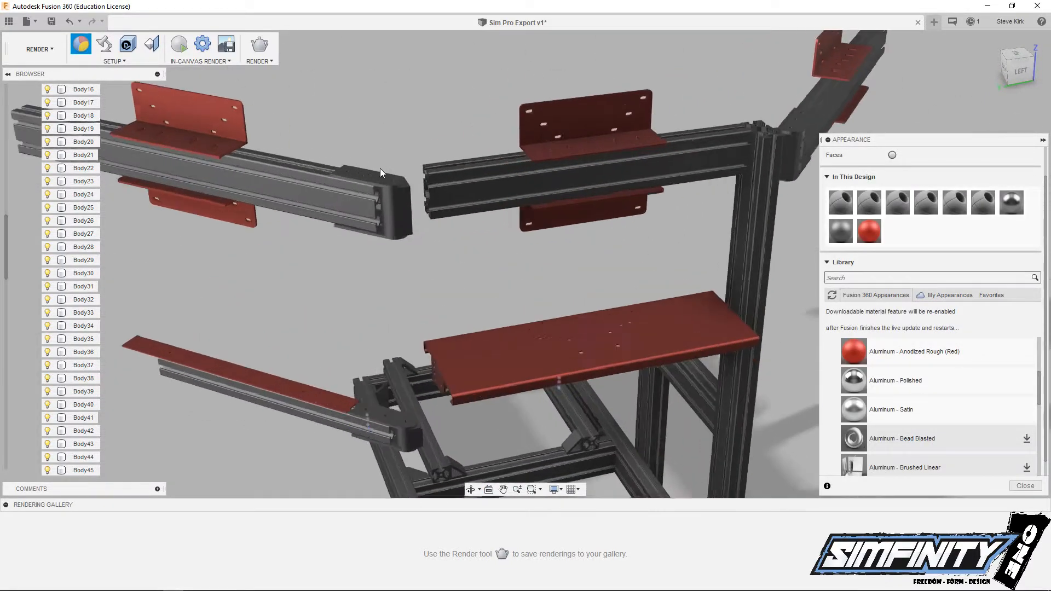
{"action": "left_click_drag", "start_coordinate": [846, 355], "coordinate": [394, 262]}
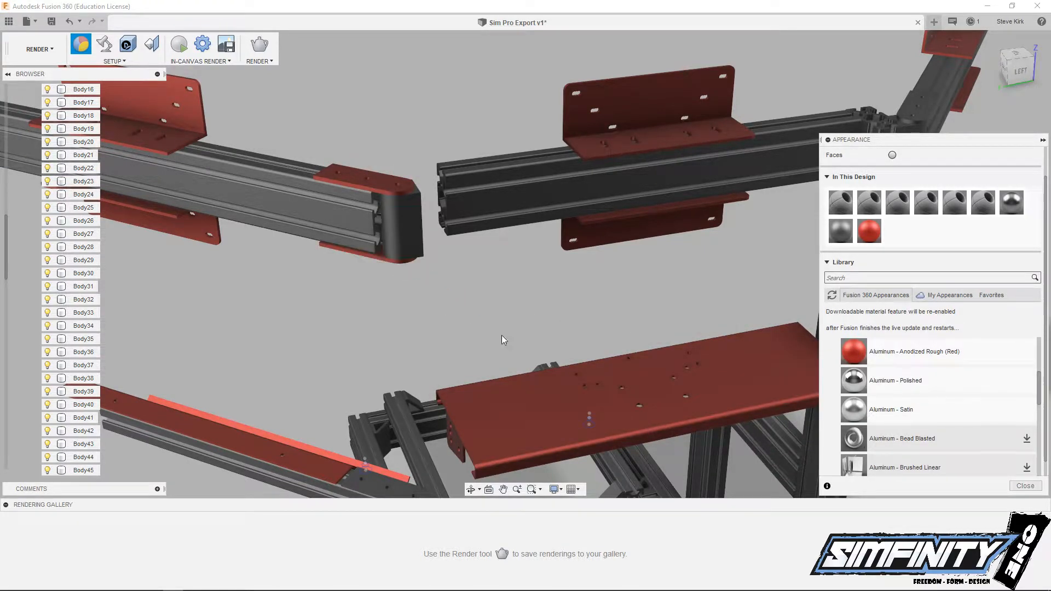
{"action": "scroll", "coordinate": [400, 300], "scroll_direction": "down", "scroll_amount": 5}
{"action": "middle_click_drag", "start_coordinate": [231, 324], "coordinate": [443, 280], "text": "shift"}
{"action": "scroll", "coordinate": [441, 280], "scroll_direction": "down", "scroll_amount": 2}
{"action": "middle_click_drag", "start_coordinate": [429, 321], "coordinate": [435, 348]}
{"action": "scroll", "coordinate": [435, 349], "scroll_direction": "down", "scroll_amount": 2}
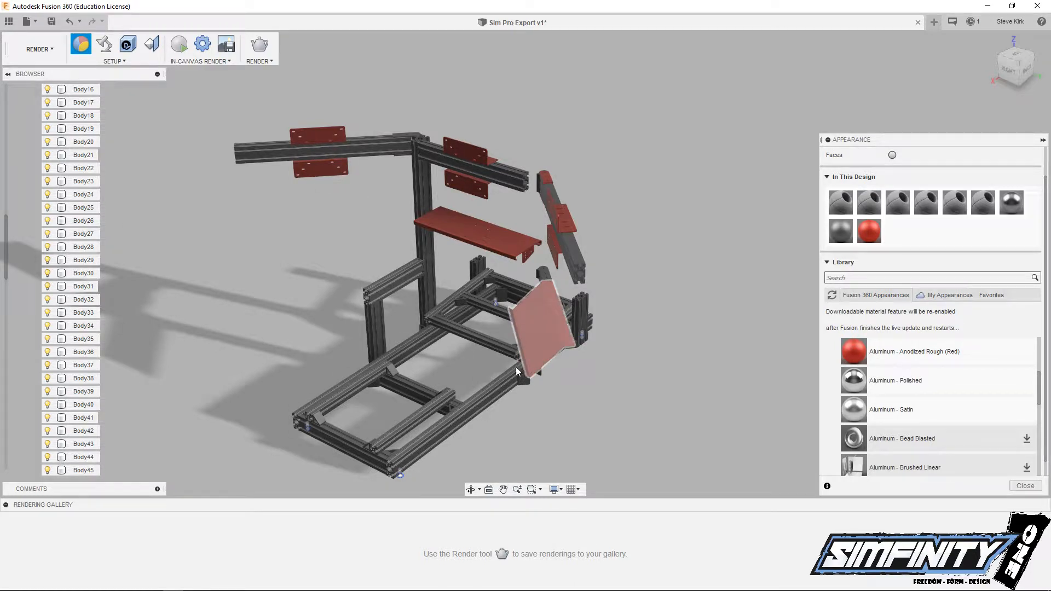
Start a decal on the keyboard tray's large face using Sim One Rev B.png from the WKD GRAPHICS folder
{"action": "left_click", "coordinate": [128, 46]}
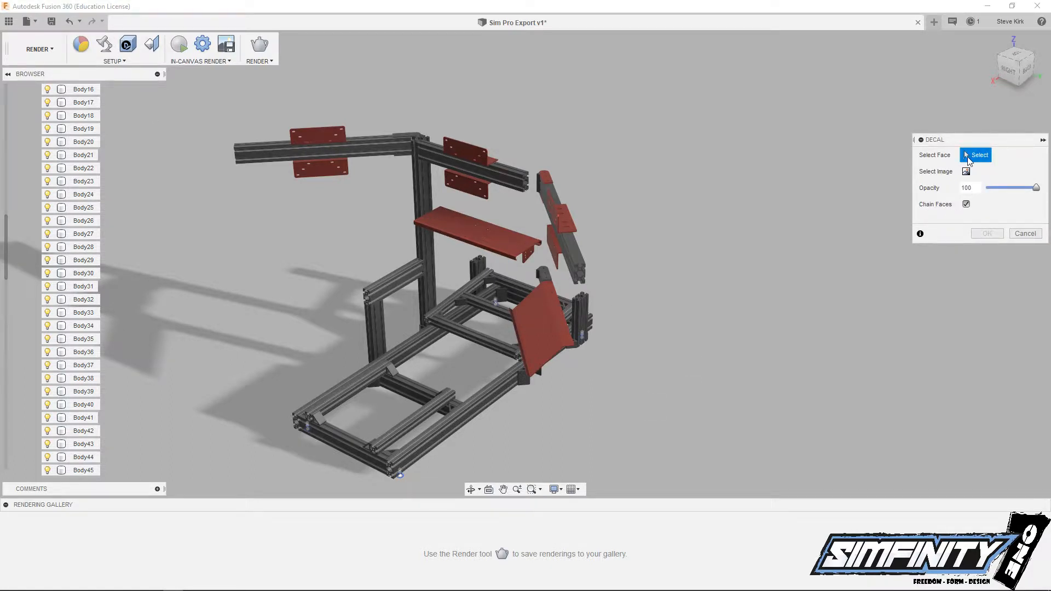
{"action": "left_click", "coordinate": [537, 322]}
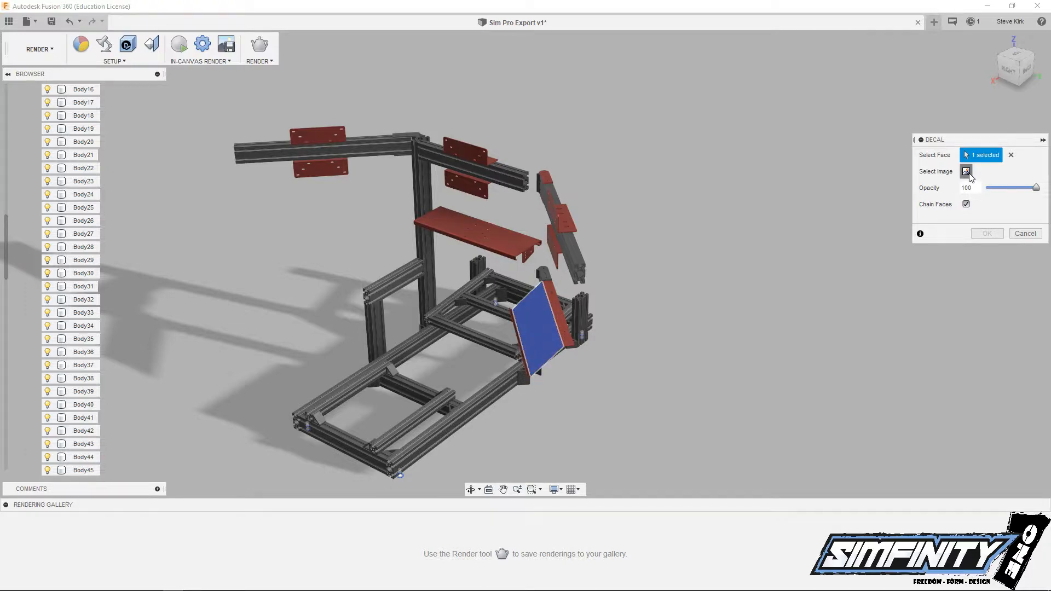
{"action": "left_click", "coordinate": [967, 172]}
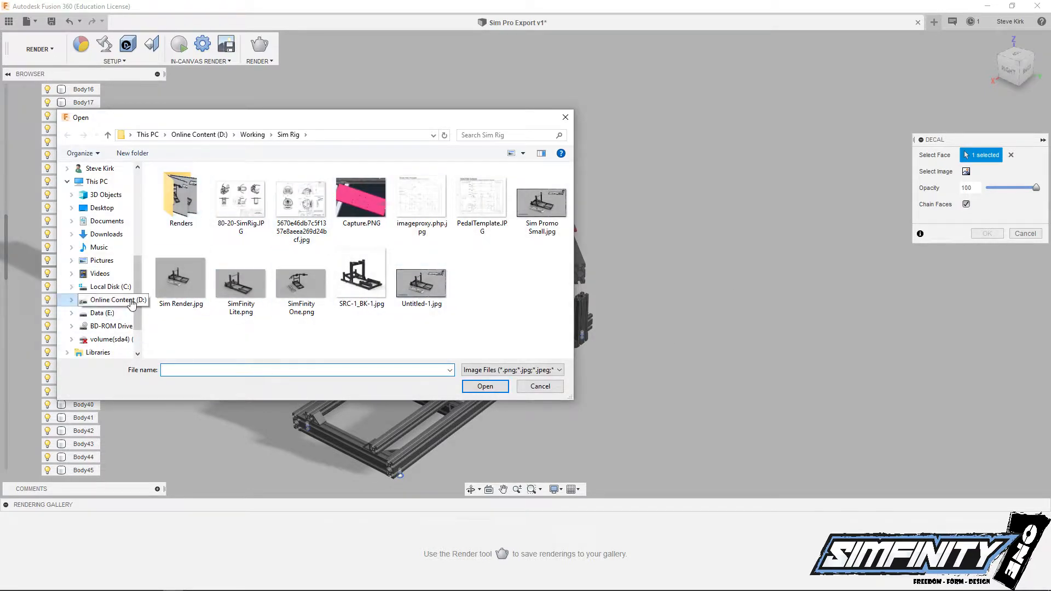
{"action": "scroll", "coordinate": [132, 304], "scroll_direction": "up", "scroll_amount": 3}
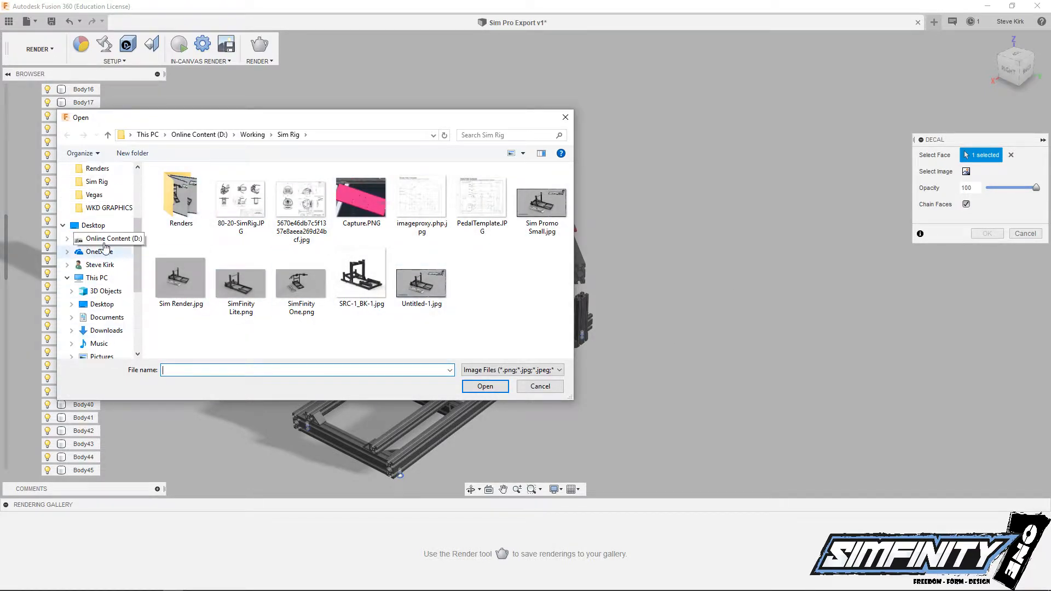
{"action": "scroll", "coordinate": [106, 247], "scroll_direction": "up", "scroll_amount": 1}
{"action": "left_click", "coordinate": [107, 247]}
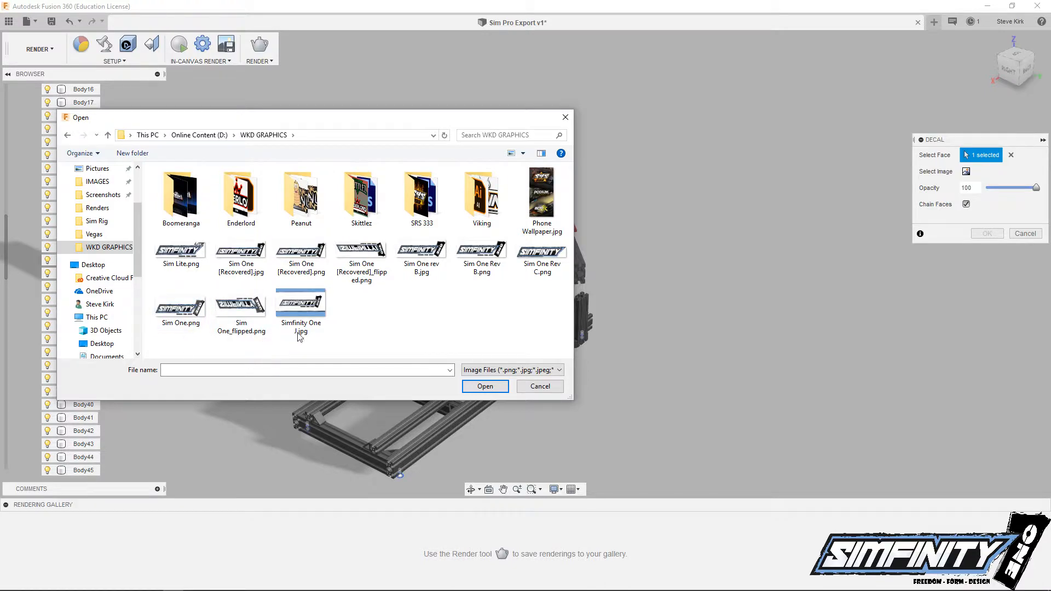
{"action": "left_click", "coordinate": [492, 263]}
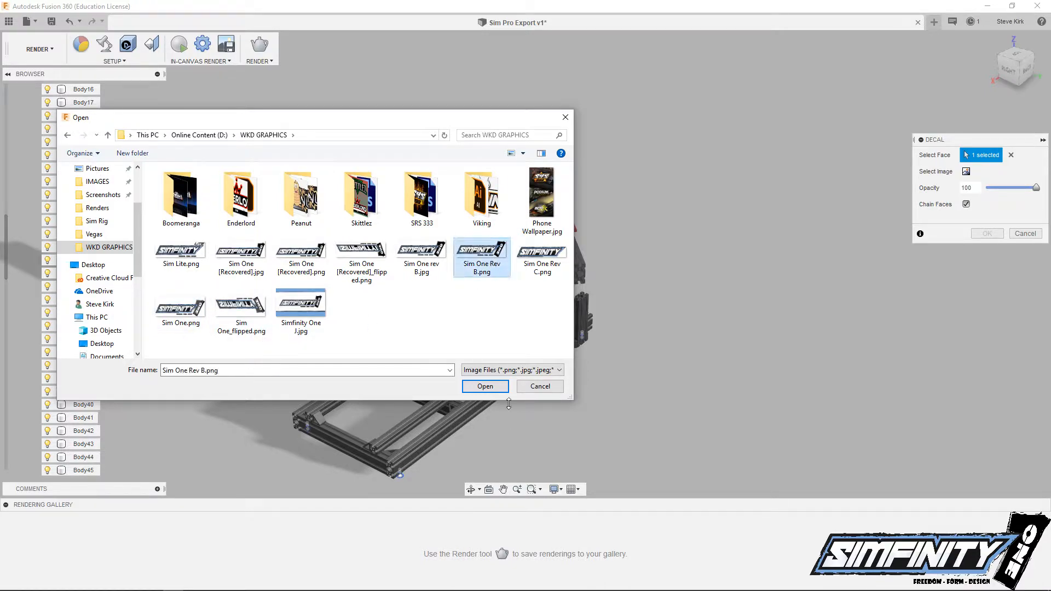
{"action": "left_click", "coordinate": [485, 387]}
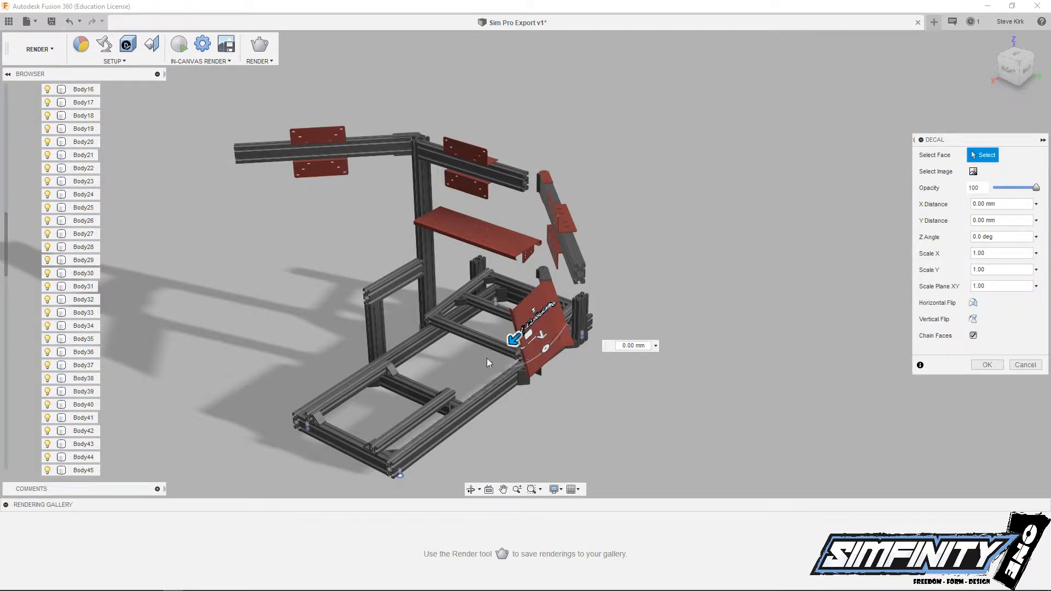
Try to rotate the logo decal 90 degrees on the keyboard tray and enlarge it
{"action": "middle_click_drag", "start_coordinate": [479, 367], "coordinate": [566, 308], "text": "shift"}
{"action": "scroll", "coordinate": [573, 280], "scroll_direction": "up", "scroll_amount": 3}
{"action": "scroll", "coordinate": [574, 266], "scroll_direction": "up", "scroll_amount": 5}
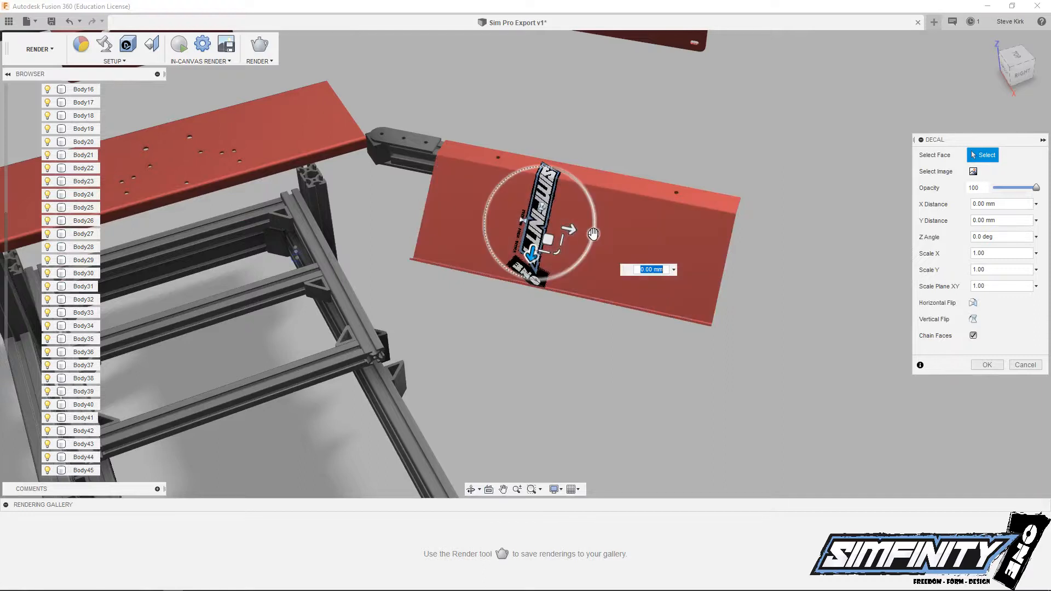
{"action": "left_click_drag", "start_coordinate": [594, 234], "coordinate": [551, 166]}
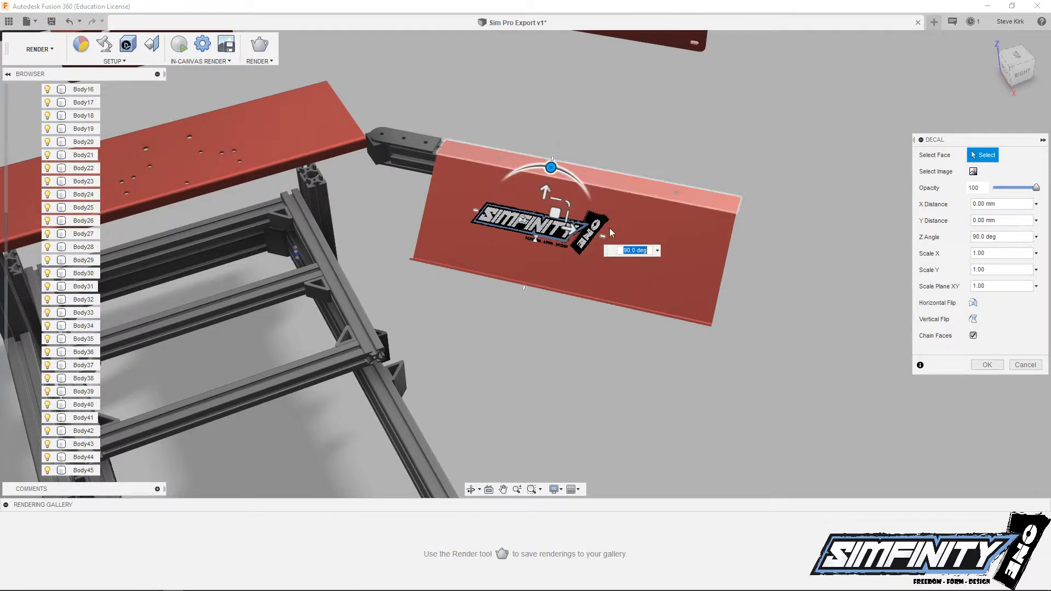
{"action": "mouse_move", "coordinate": [568, 204]}
{"action": "left_mouse_down"}
{"action": "mouse_move", "coordinate": [652, 195]}
{"action": "mouse_move", "coordinate": [587, 202]}
{"action": "left_mouse_up"}
{"action": "left_click", "coordinate": [581, 199]}
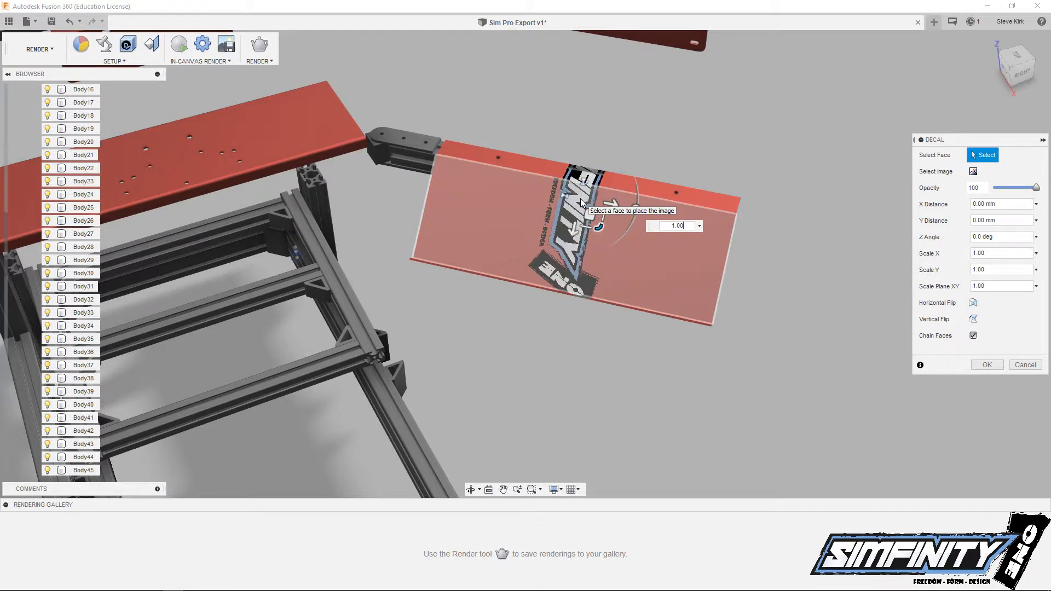
Turn and enlarge the logo decal to run along the keyboard tray, shifting it about 50 mm in X and 22 mm in Y
{"action": "left_click_drag", "start_coordinate": [635, 209], "coordinate": [598, 142]}
{"action": "left_click_drag", "start_coordinate": [590, 198], "coordinate": [577, 225]}
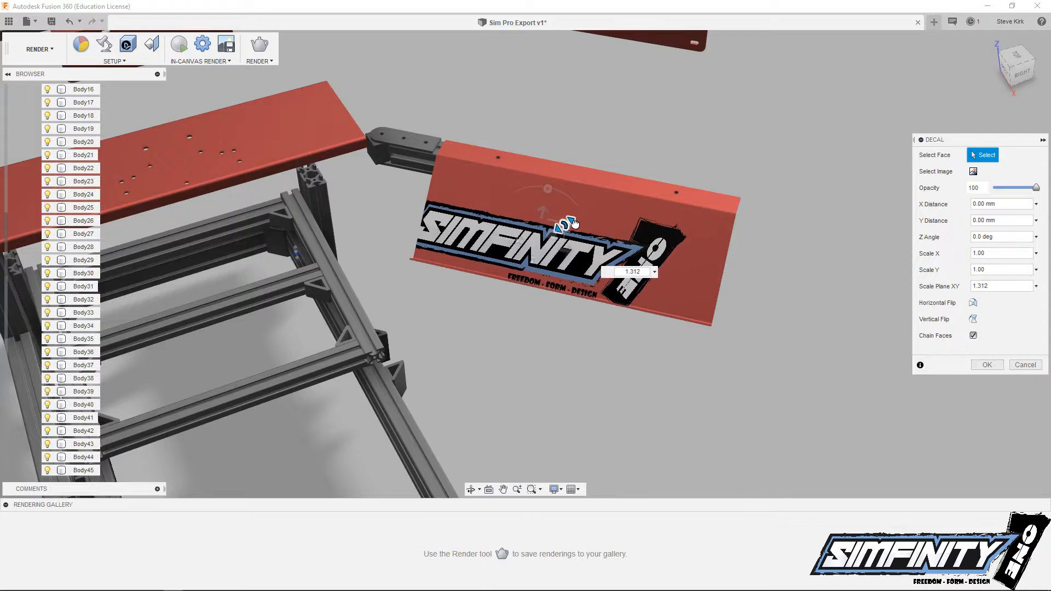
{"action": "left_click_drag", "start_coordinate": [541, 239], "coordinate": [541, 239]}
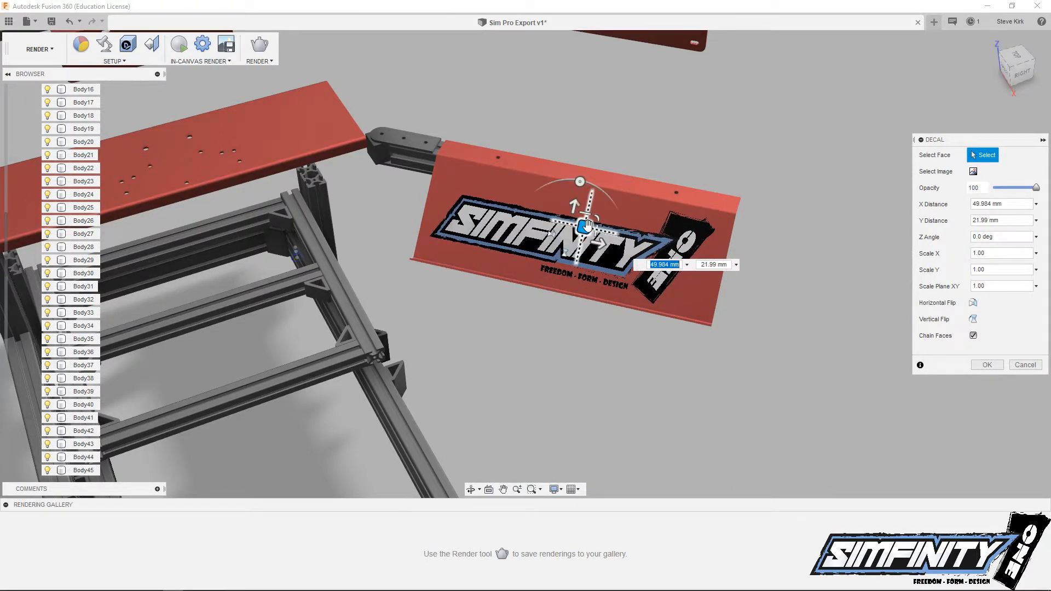
{"action": "left_click", "coordinate": [978, 367]}
Render the whole rig with the Local Renderer at 1920 x 1080 px in Final quality and open the render in the gallery
{"action": "scroll", "coordinate": [795, 274], "scroll_direction": "down", "scroll_amount": 7}
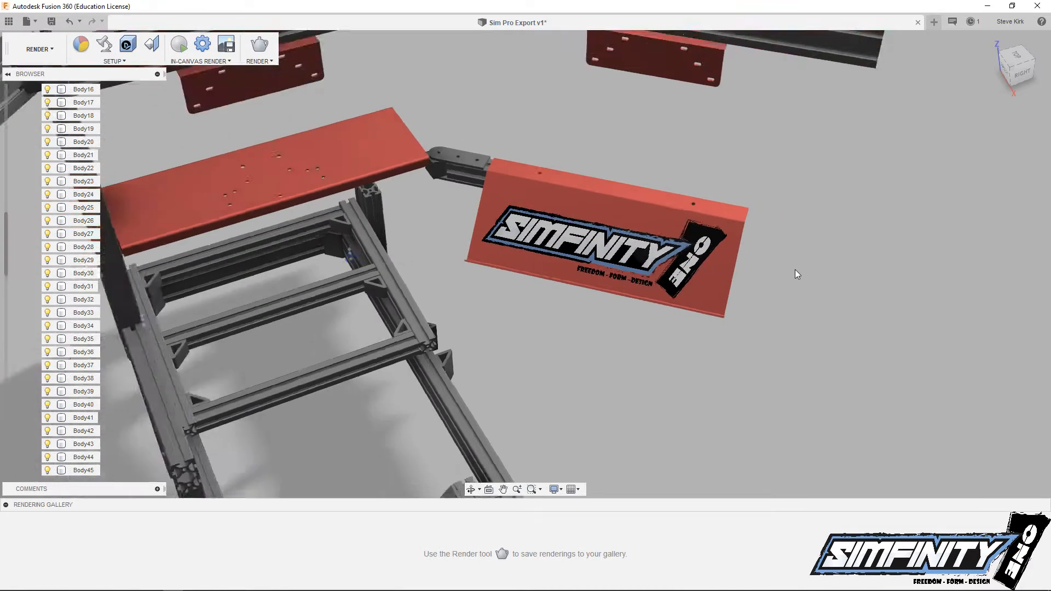
{"action": "middle_click_drag", "start_coordinate": [779, 363], "coordinate": [777, 370], "text": "shift"}
{"action": "left_click_drag", "start_coordinate": [739, 337], "coordinate": [756, 374]}
{"action": "middle_click_drag", "start_coordinate": [757, 373], "coordinate": [715, 343]}
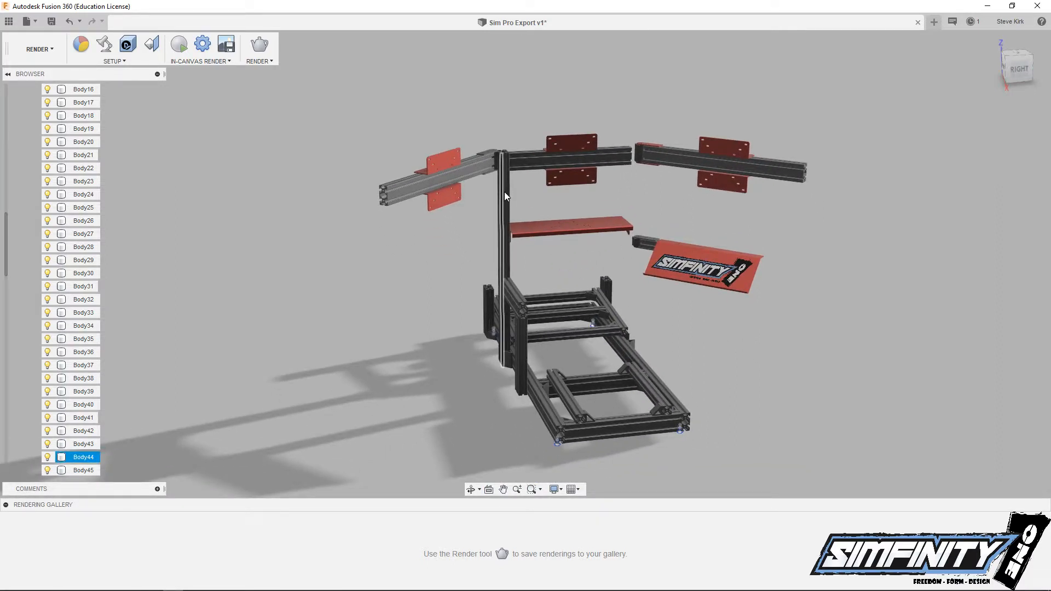
{"action": "left_click", "coordinate": [256, 46]}
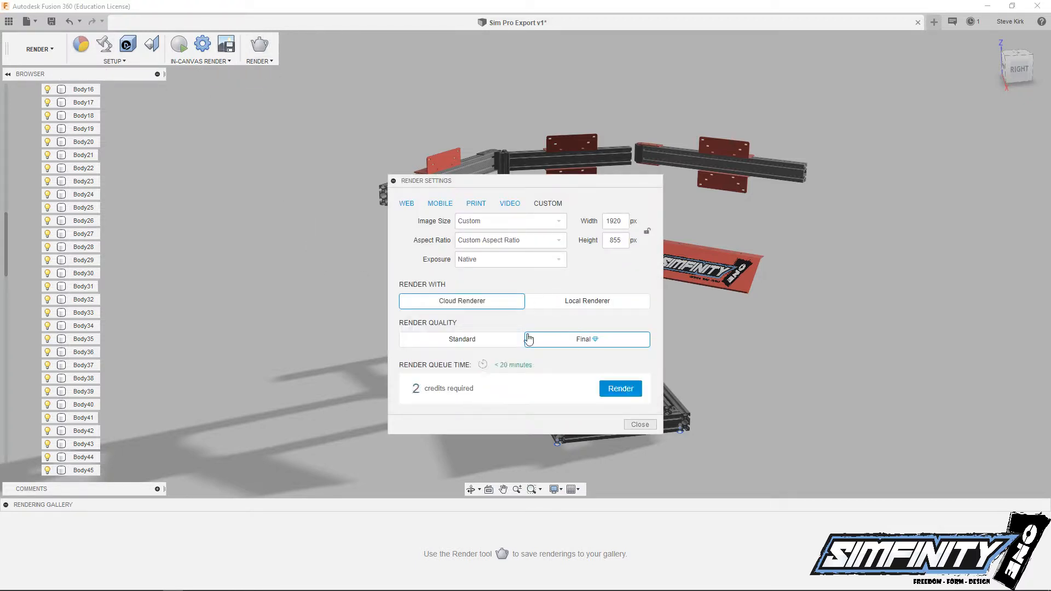
{"action": "double_click", "coordinate": [615, 240]}
{"action": "type", "text": "1080"}
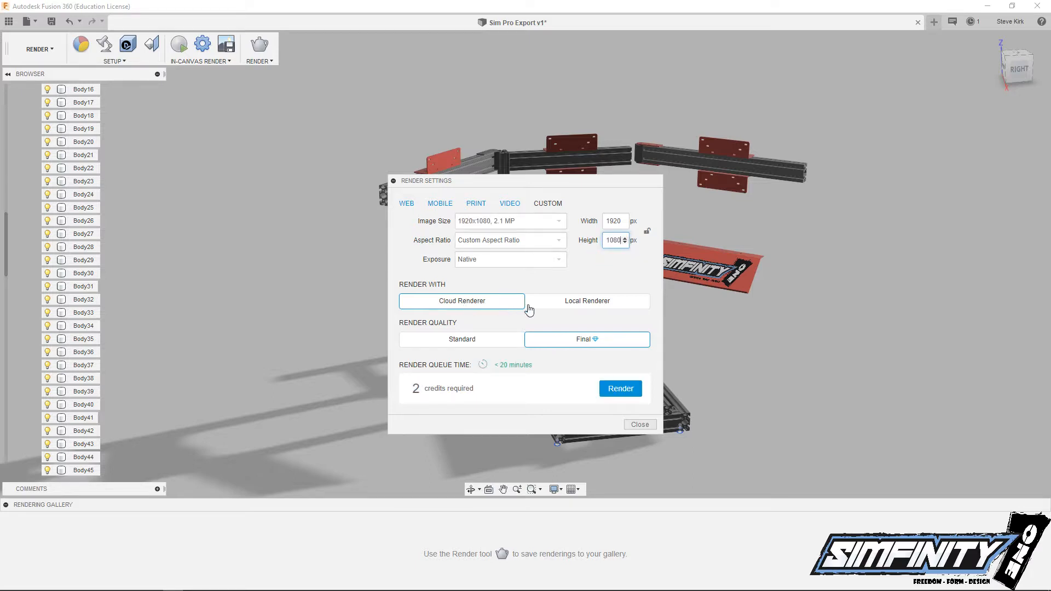
{"action": "left_click", "coordinate": [567, 304]}
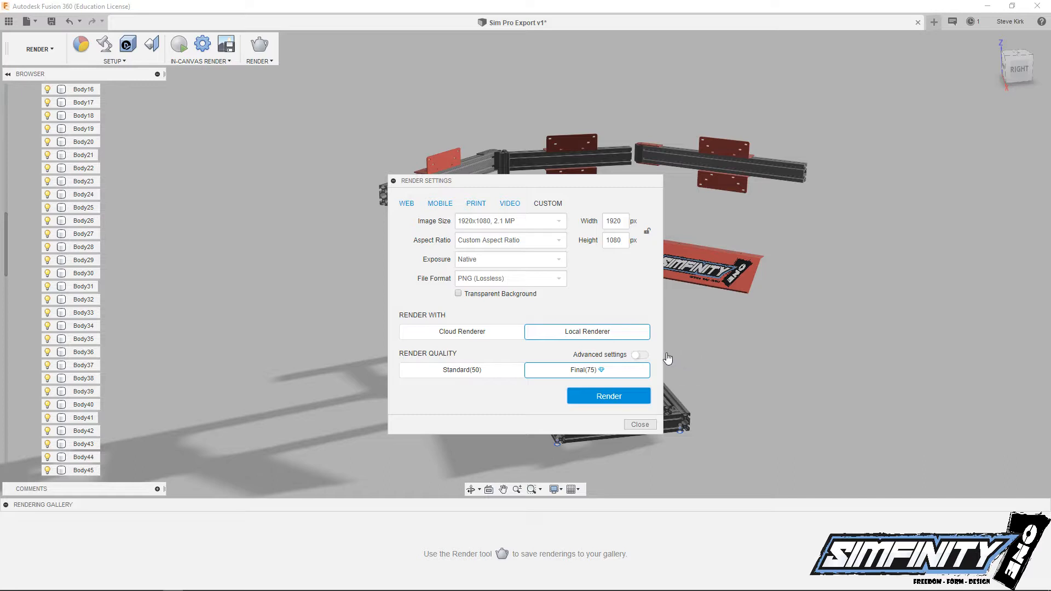
{"action": "key", "text": "Return"}
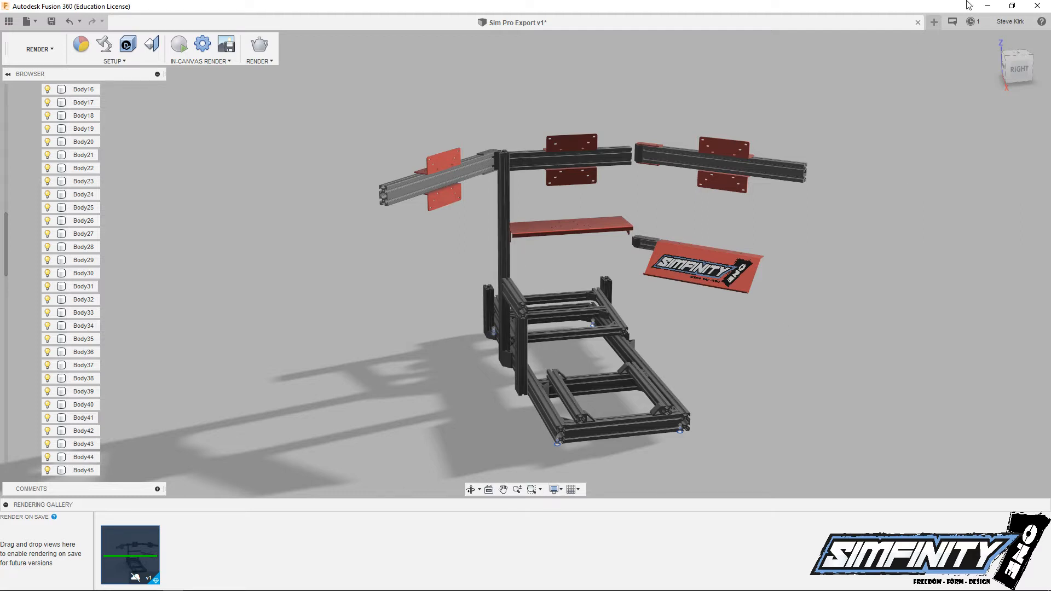
{"action": "left_click", "coordinate": [156, 530]}
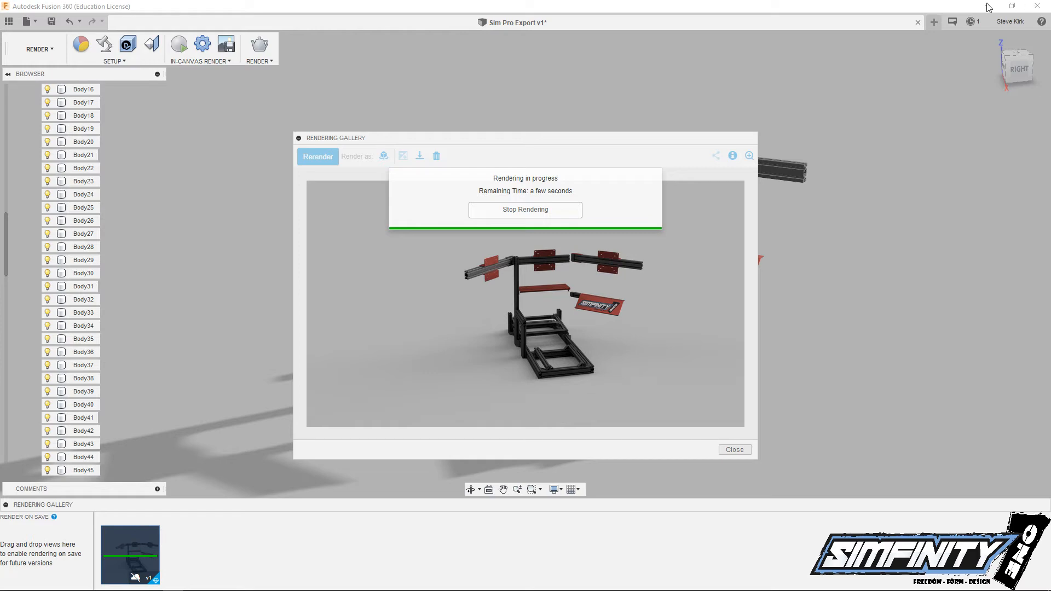
Switch to the Sim Pro Export drawing in AutoCAD and examine the rig from its front corner
{"action": "mouse_move", "coordinate": [158, 589]}
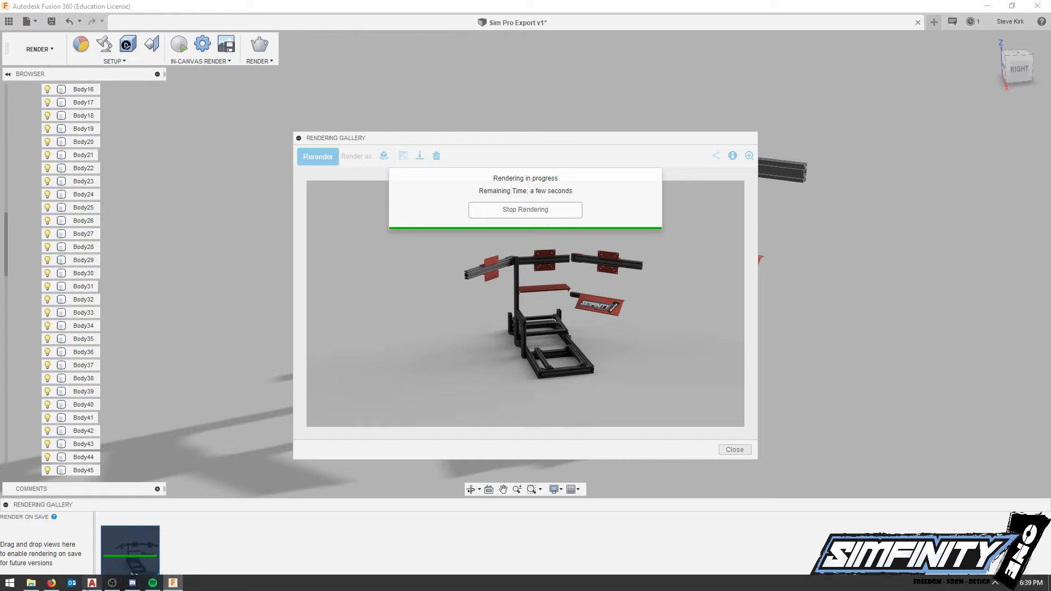
{"action": "left_click", "coordinate": [92, 583]}
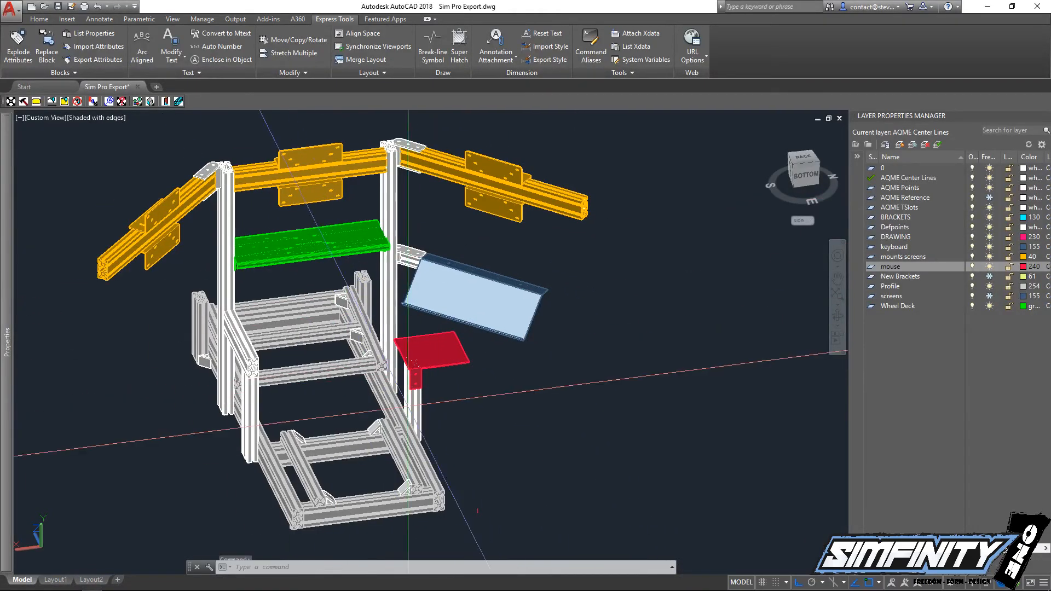
{"action": "middle_click_drag", "start_coordinate": [372, 362], "coordinate": [468, 457], "text": "shift"}
{"action": "scroll", "coordinate": [468, 457], "scroll_direction": "up", "scroll_amount": 3}
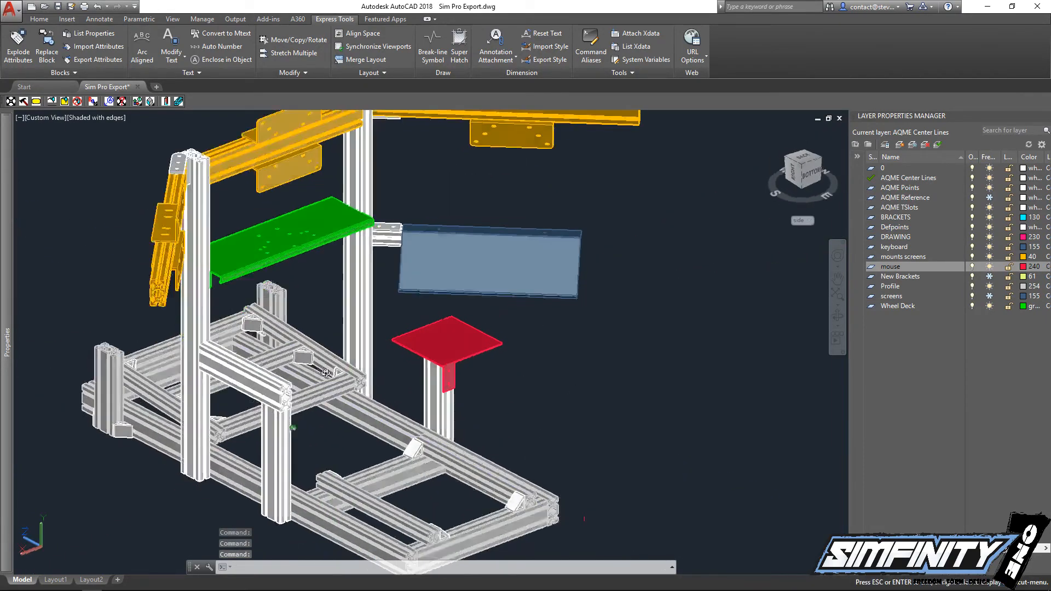
{"action": "scroll", "coordinate": [474, 495], "scroll_direction": "down", "scroll_amount": 4}
{"action": "scroll", "coordinate": [474, 496], "scroll_direction": "up", "scroll_amount": 5}
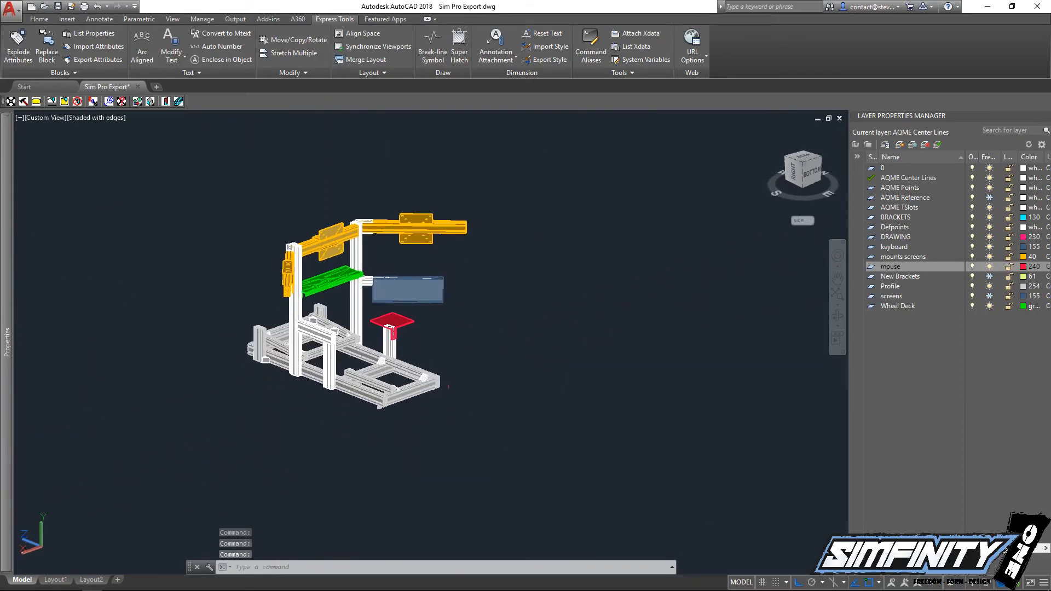
{"action": "left_click", "coordinate": [609, 482]}
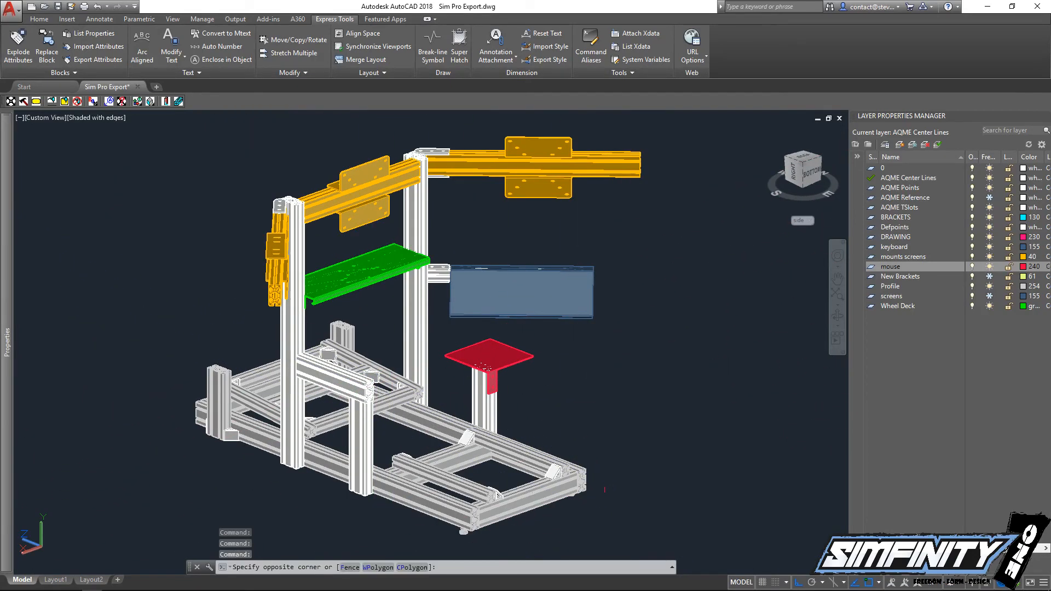
{"action": "key", "text": "Escape"}
{"action": "key", "text": "Escape"}
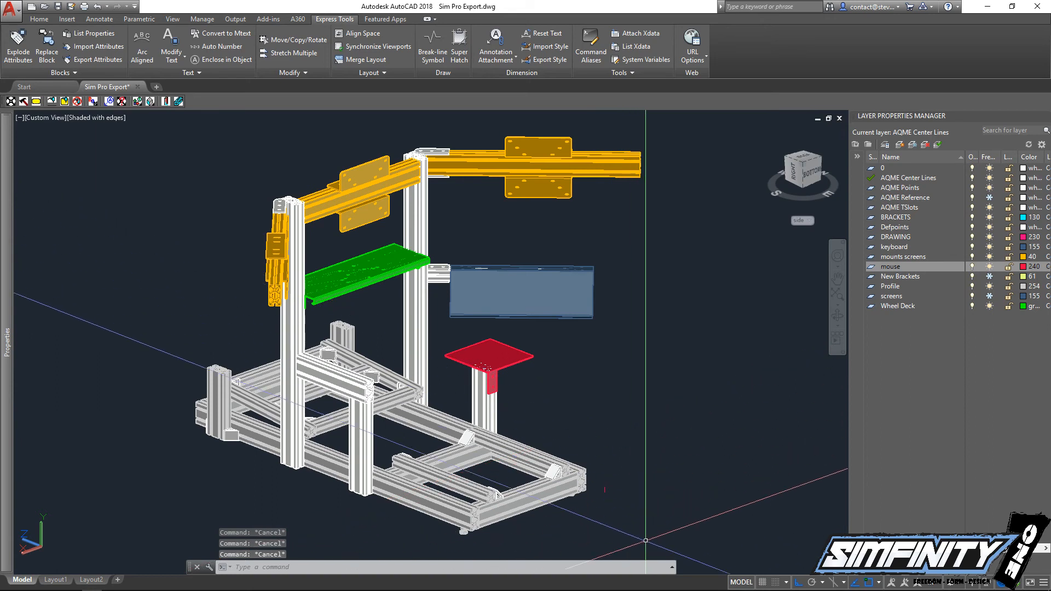
{"action": "left_click", "coordinate": [641, 520]}
{"action": "left_click", "coordinate": [596, 467]}
{"action": "type", "text": "e"}
{"action": "key", "text": "Escape"}
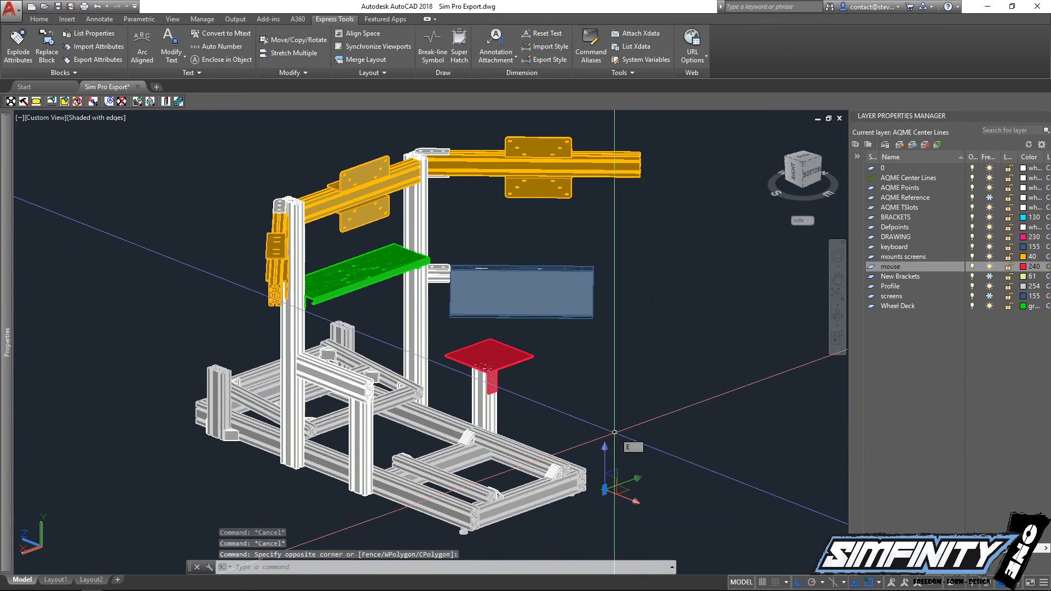
{"action": "key", "text": "Escape"}
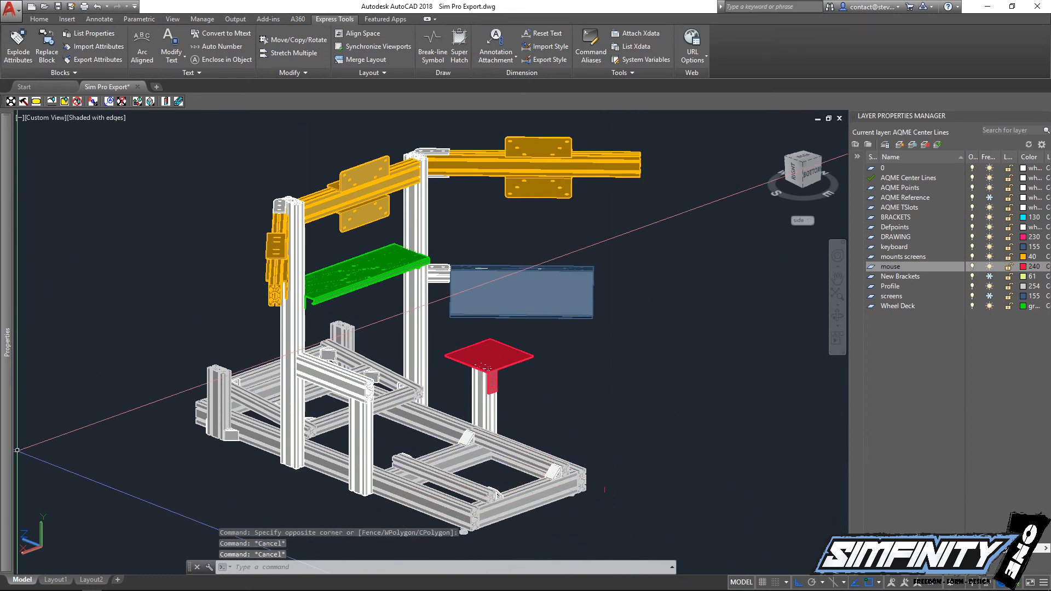